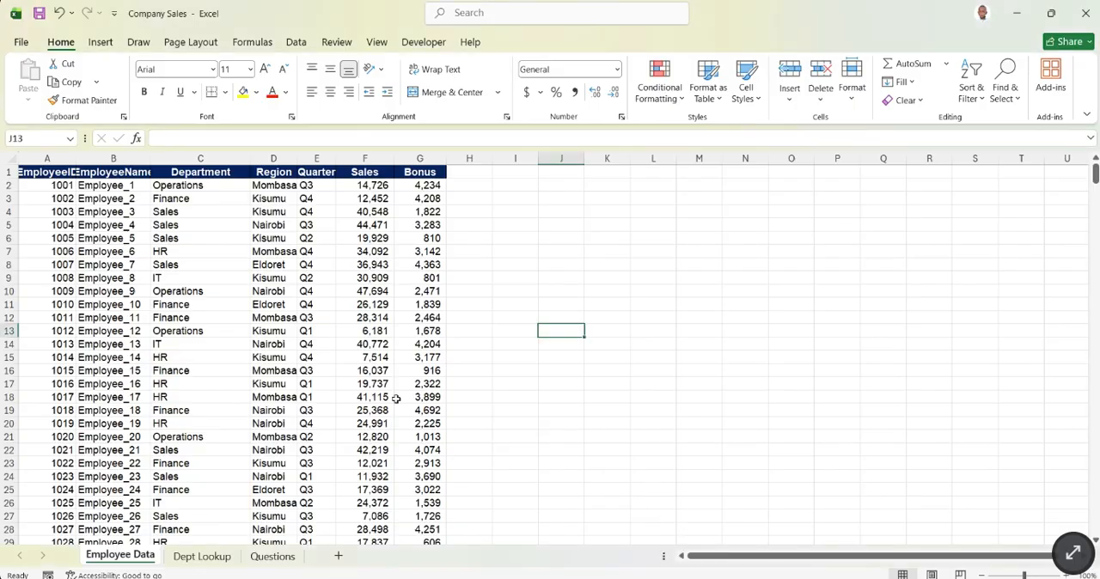
- Widen the EmployeeID column on the Employee Data sheet so its full header fits
scroll(197, 304, "down", 5)
scroll(206, 309, "down", 10)
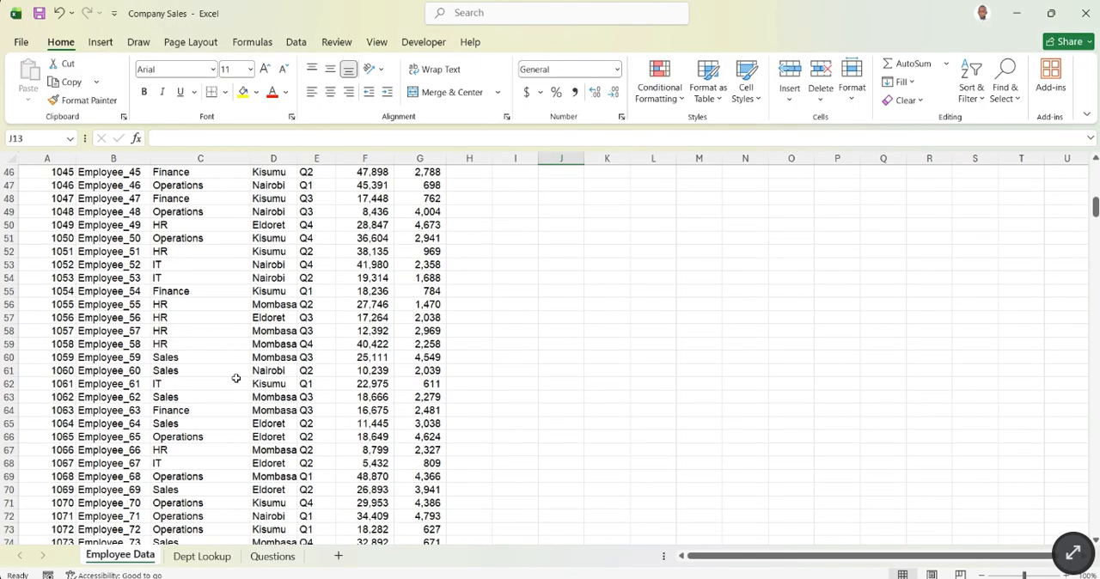
scroll(239, 382, "up", 9)
scroll(240, 375, "up", 6)
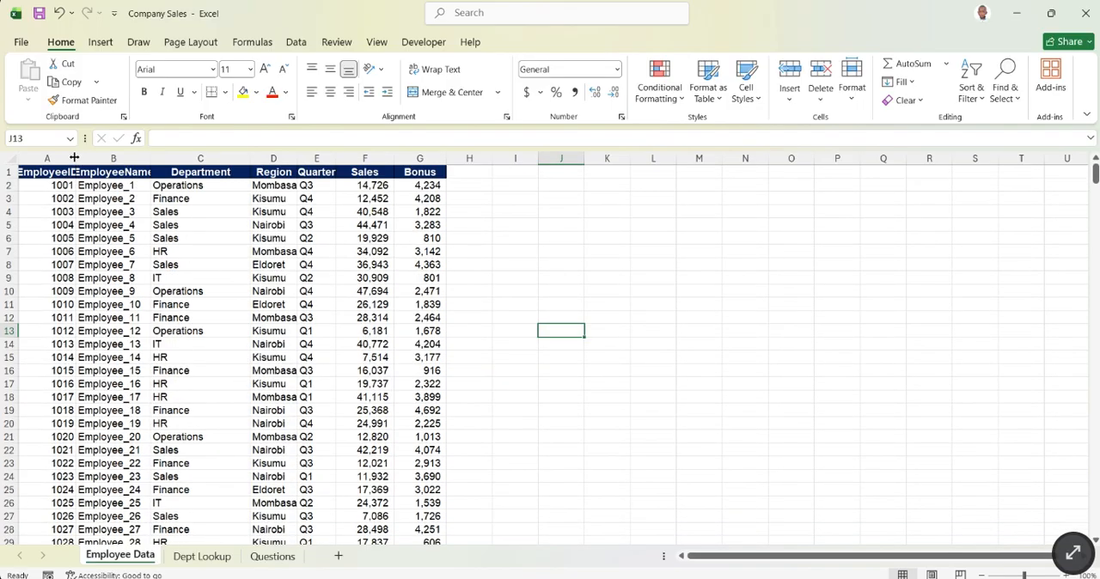
left_click_drag(74, 158, 104, 164)
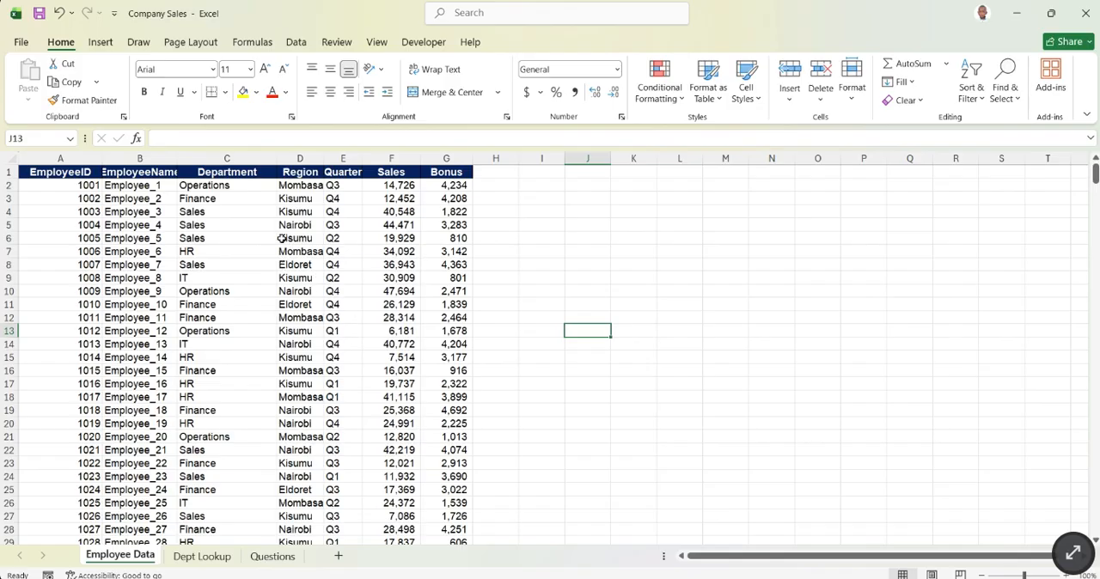
- Examine the full extent of the employee records, down to the last row and back to the header
scroll(282, 238, "down", 20)
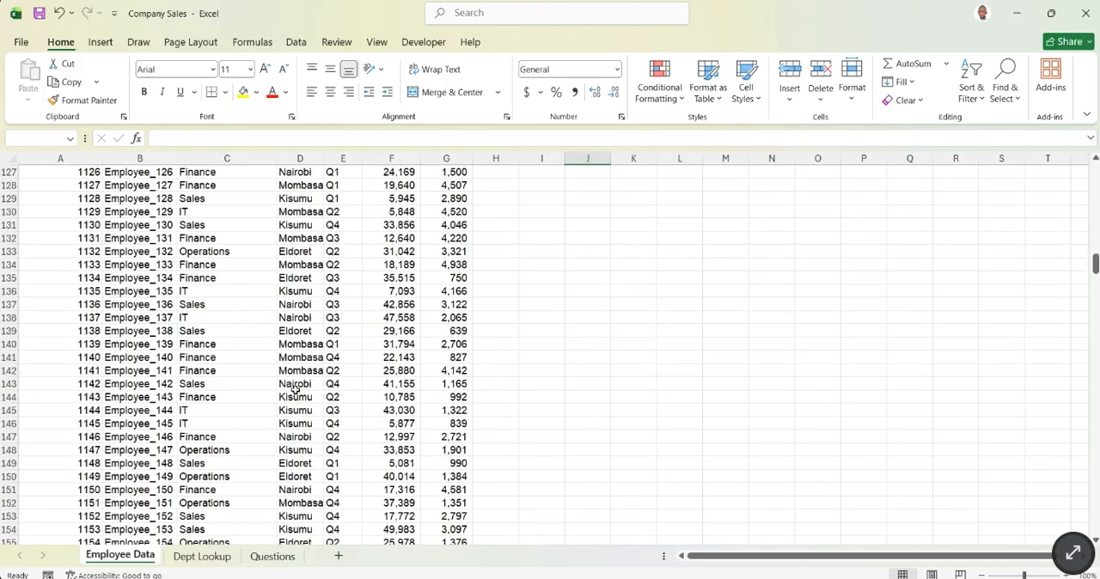
scroll(295, 389, "down", 20)
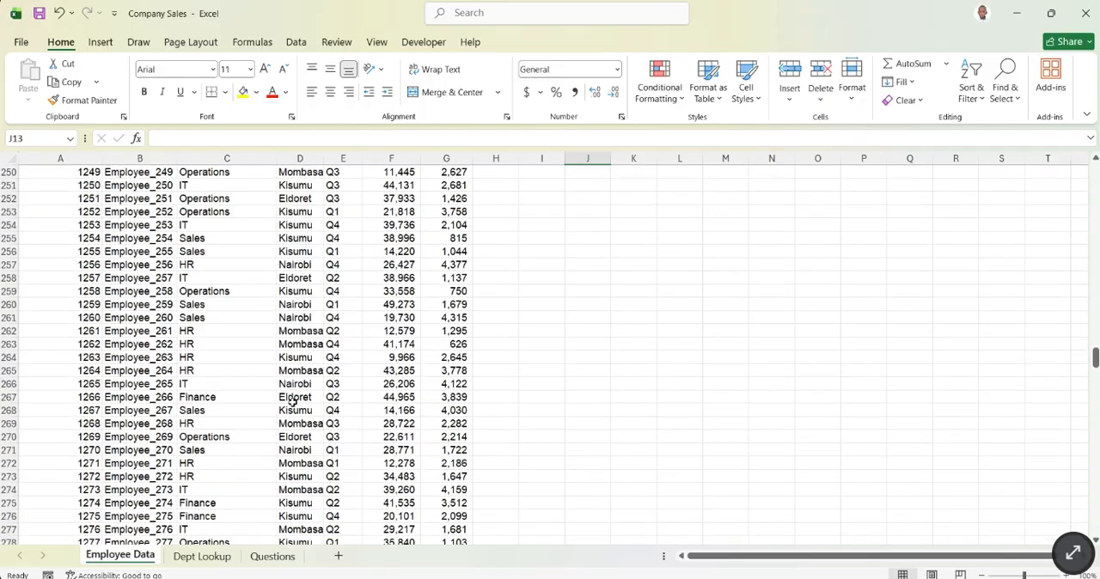
scroll(292, 402, "down", 20)
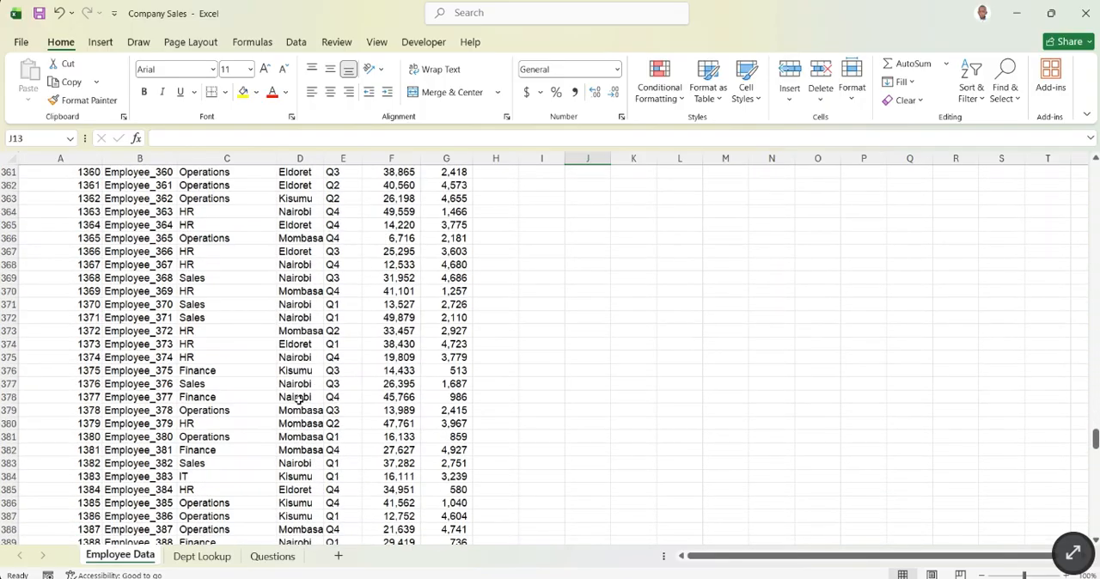
scroll(298, 399, "down", 20)
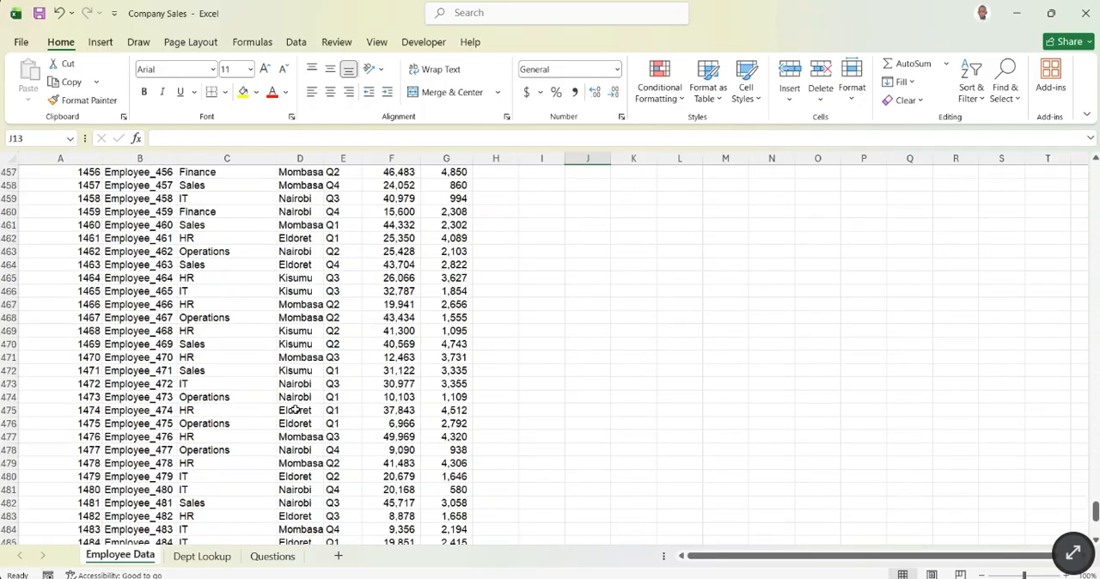
scroll(295, 411, "down", 16)
scroll(297, 409, "up", 8)
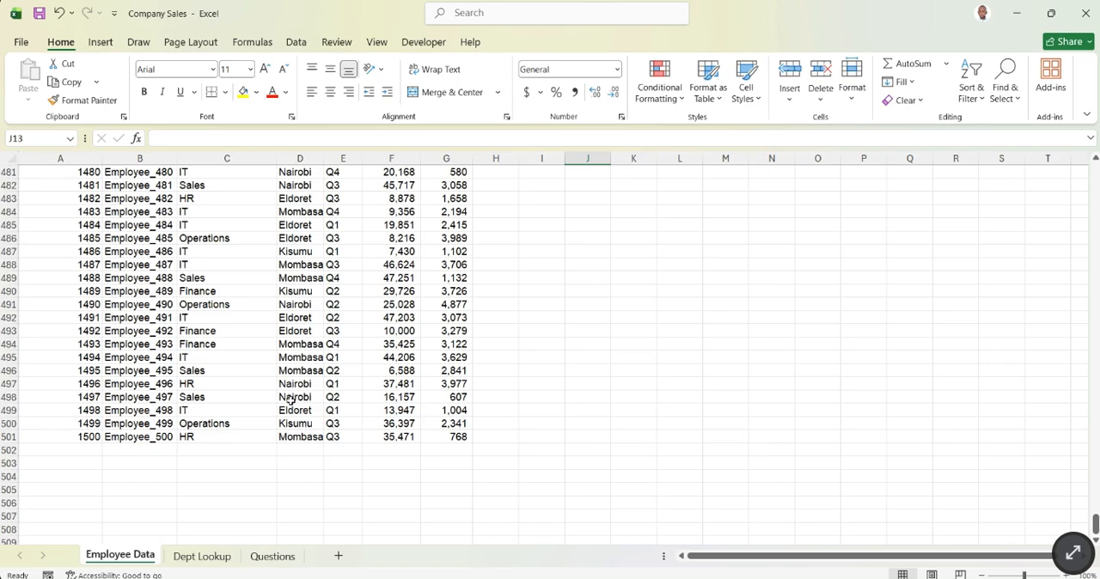
left_click(8, 437)
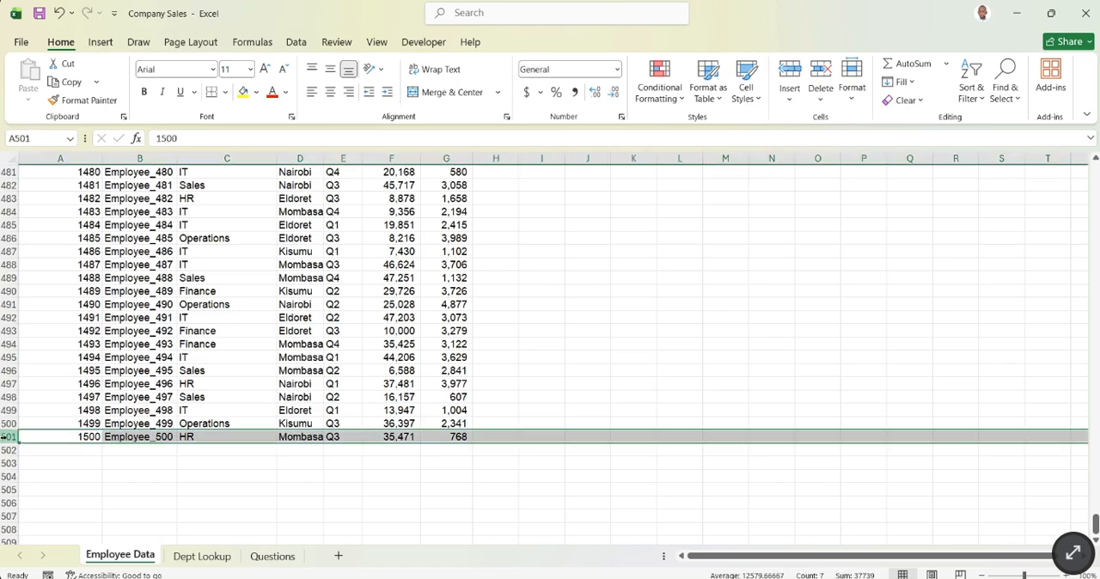
scroll(149, 368, "up", 15)
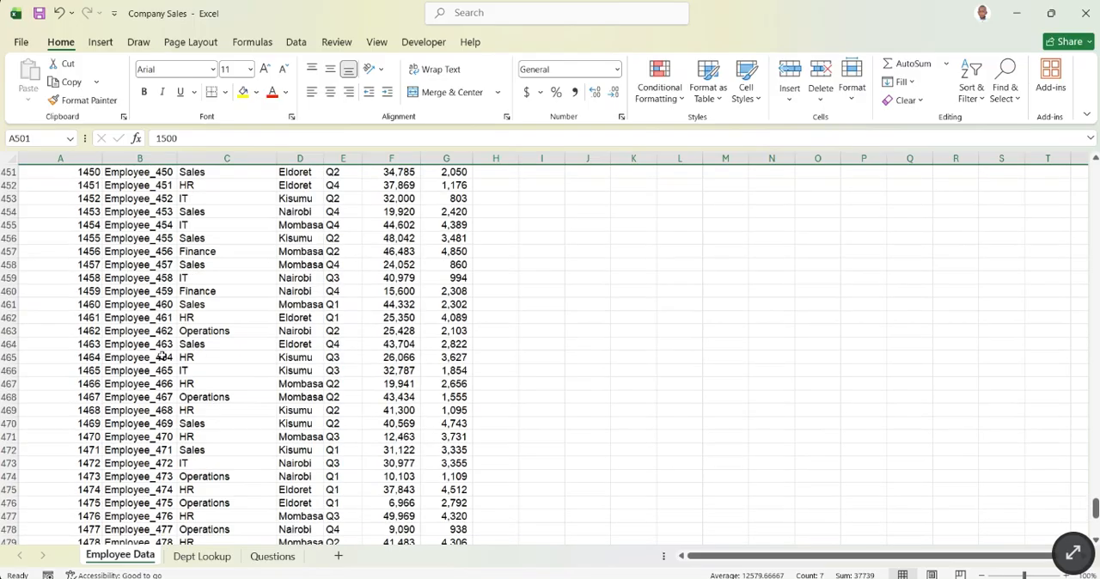
scroll(163, 356, "up", 20)
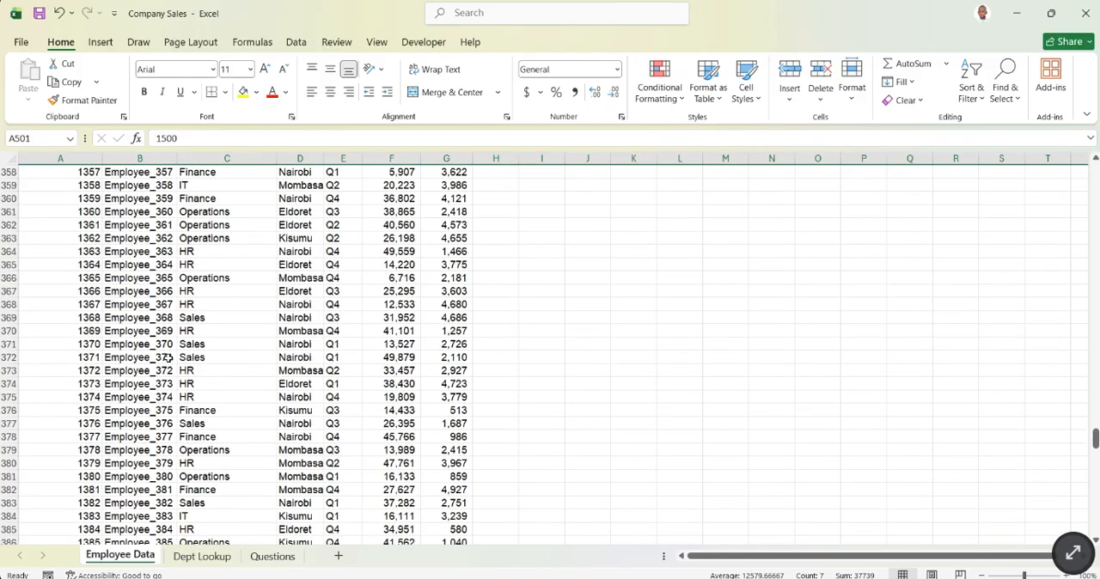
scroll(168, 358, "up", 20)
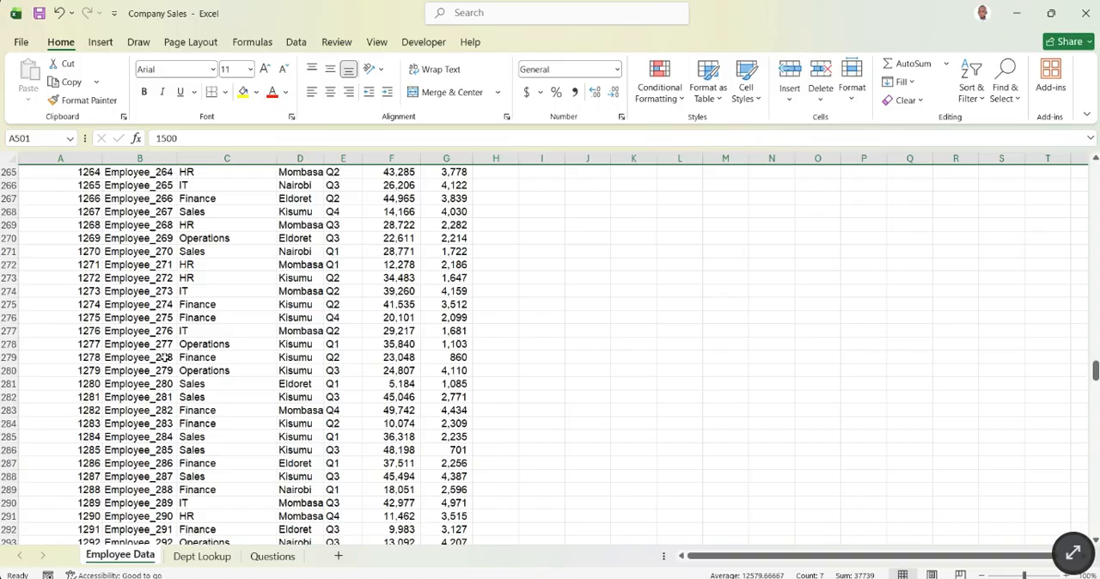
scroll(164, 358, "up", 20)
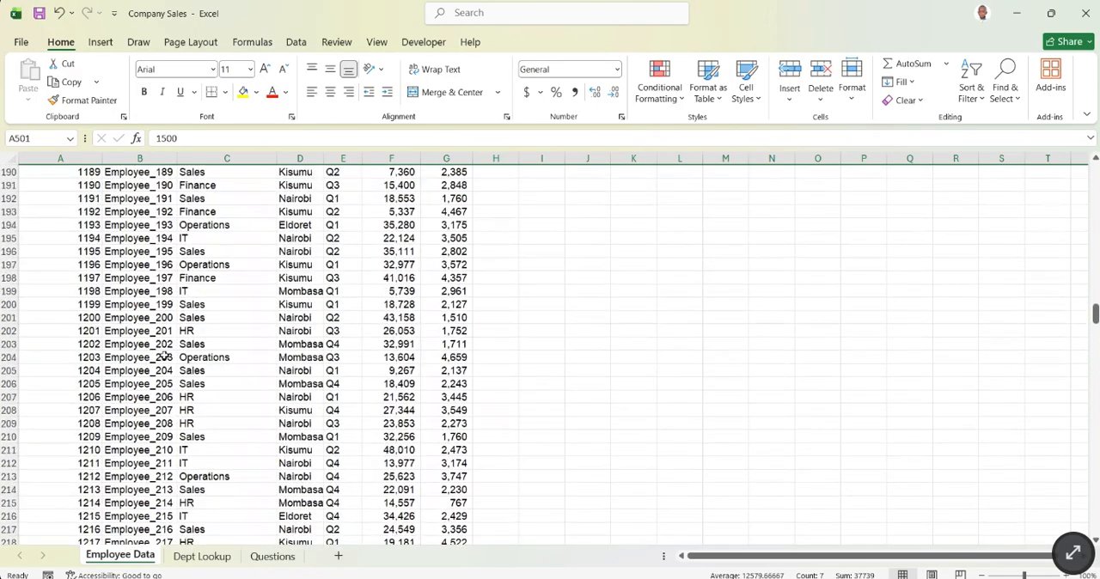
scroll(169, 355, "up", 20)
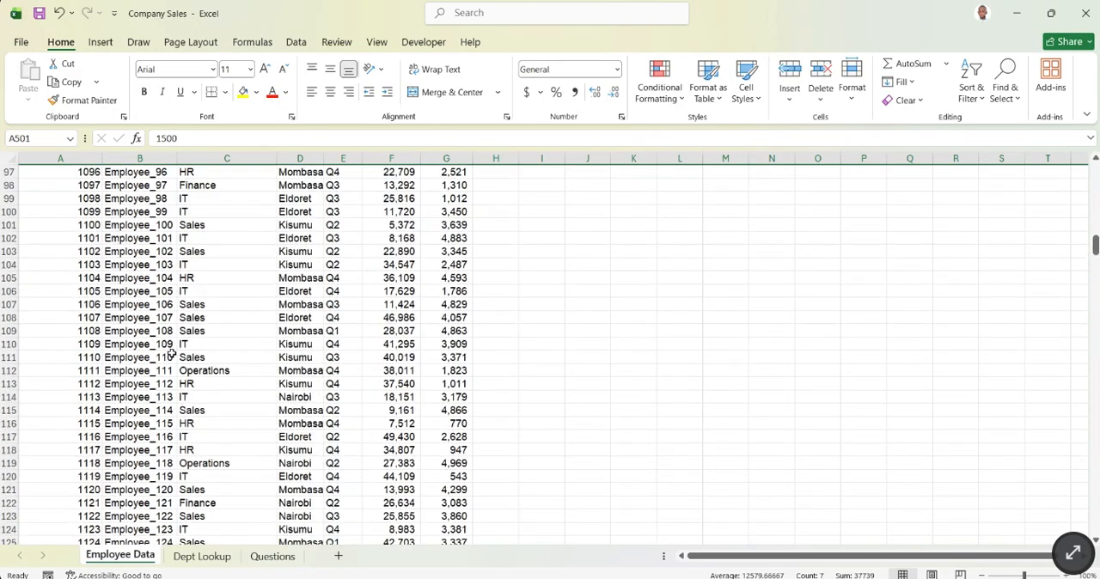
scroll(175, 343, "up", 18)
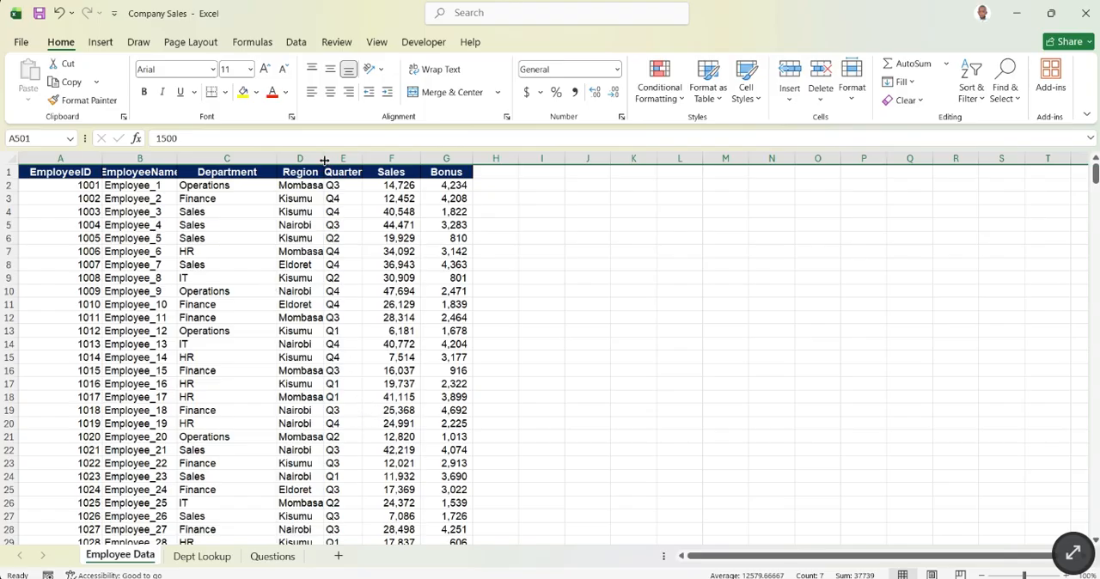
- Widen the Region and EmployeeName columns to fit their contents and rename the header in B1 to "Employee Name"
left_click_drag(324, 161, 334, 163)
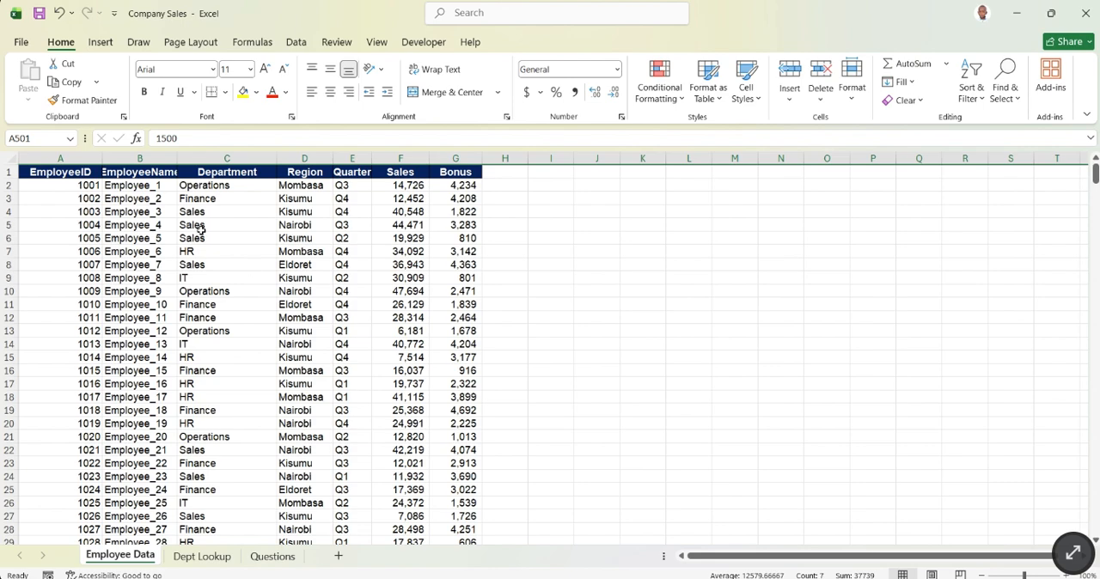
left_click_drag(172, 151, 193, 153)
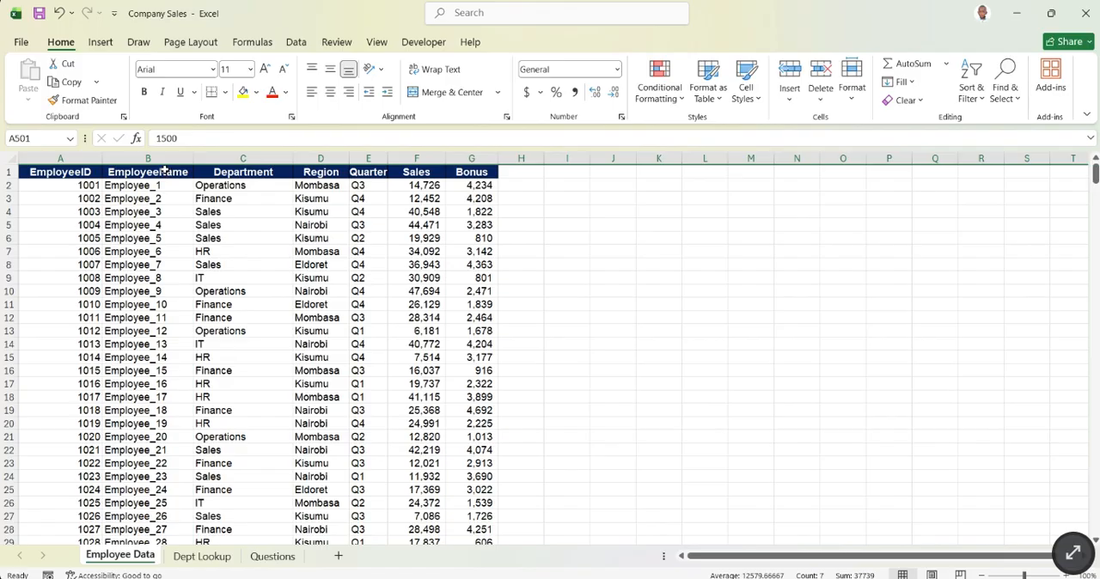
left_click(164, 171)
left_click(199, 138)
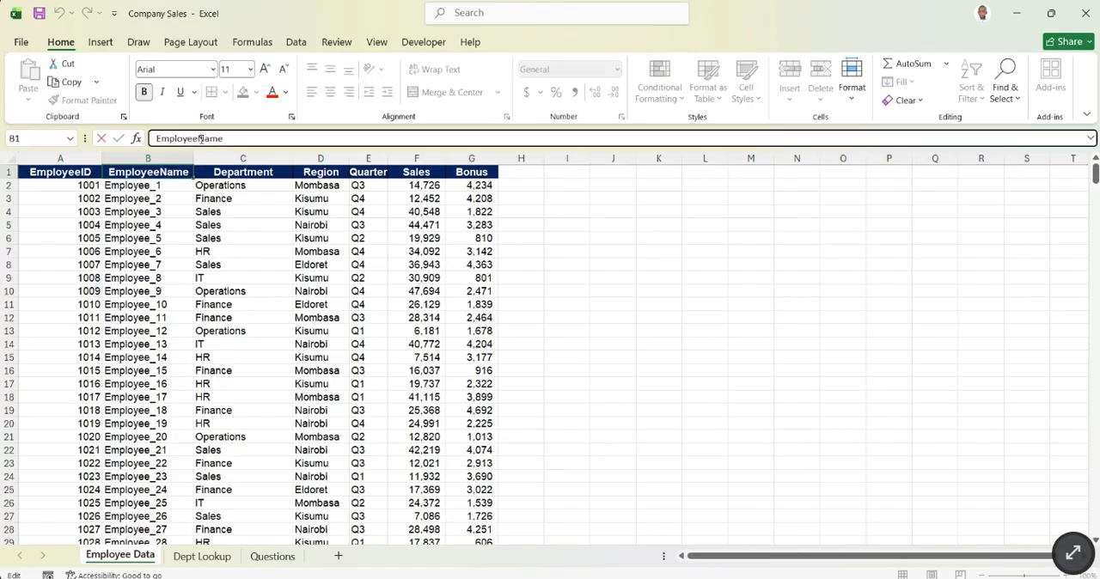
left_click(298, 205)
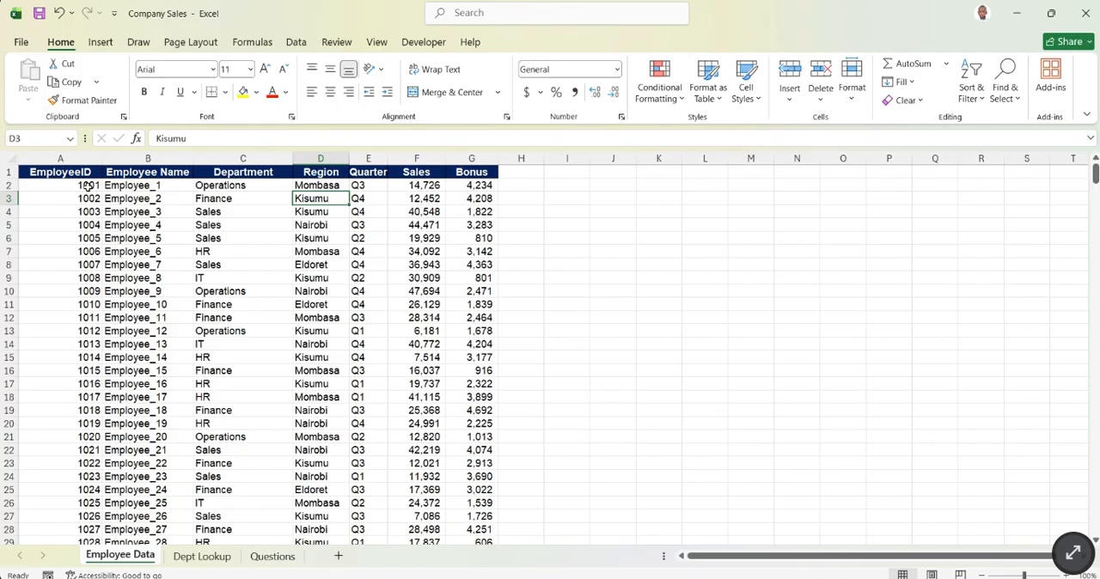
- Examine the EmployeeID, Region and Department columns one at a time by selecting each of them
left_click(83, 159)
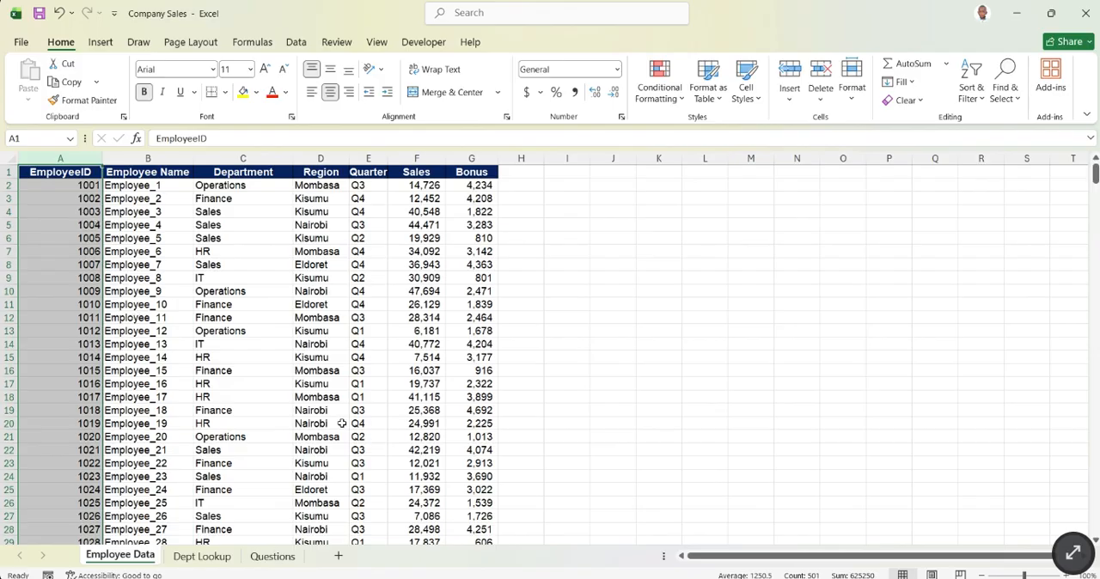
left_click(808, 578)
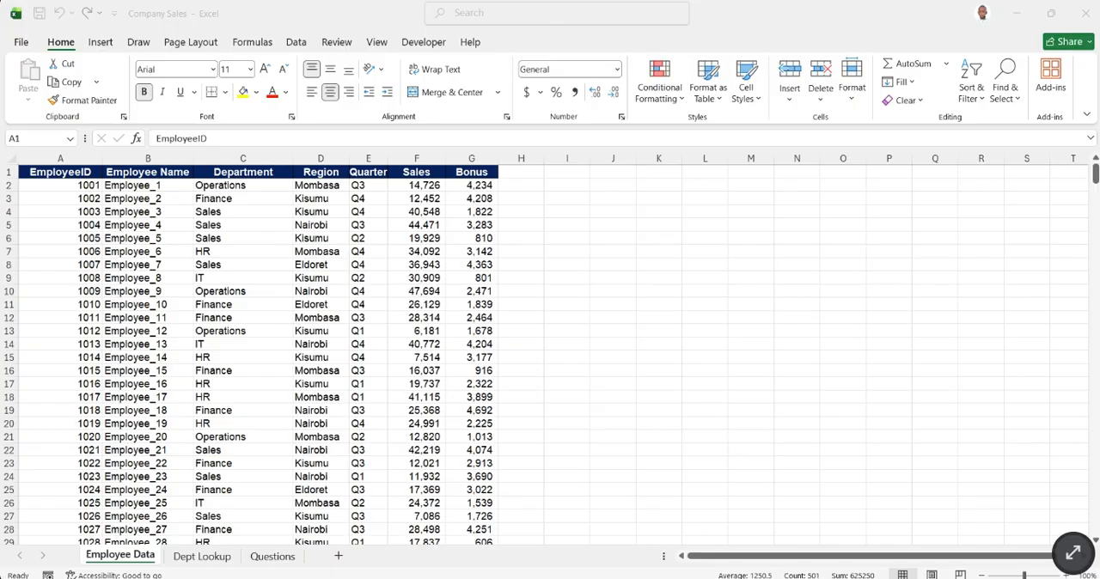
left_click(339, 244)
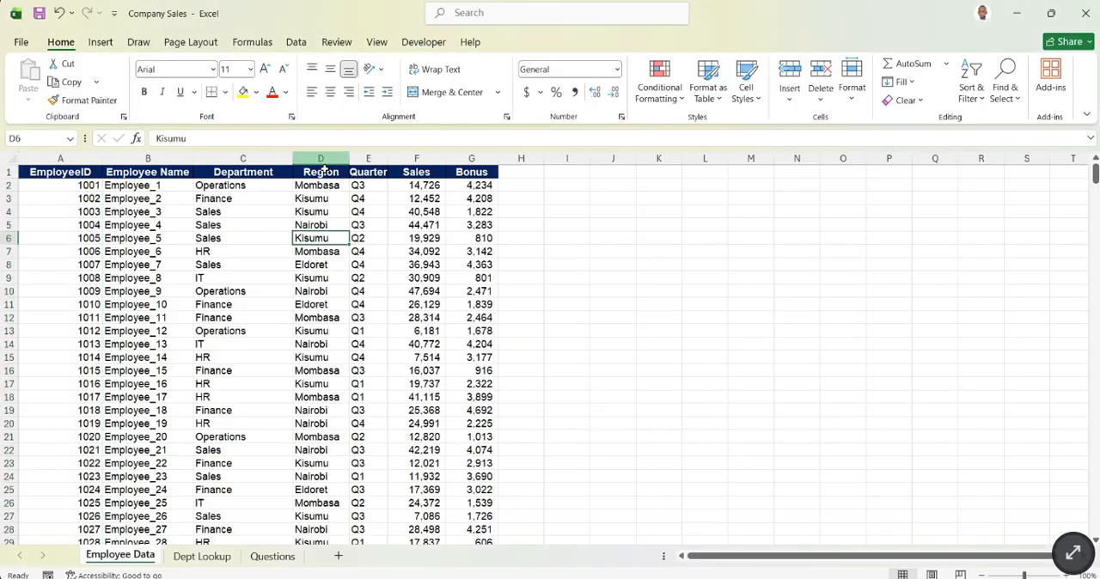
left_click(325, 163)
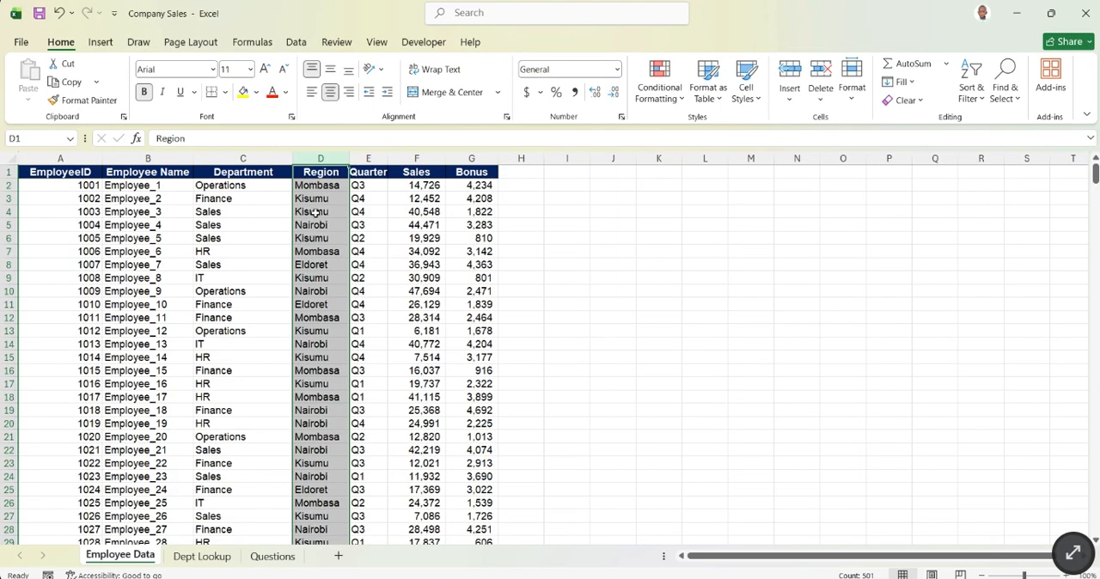
left_click(251, 169)
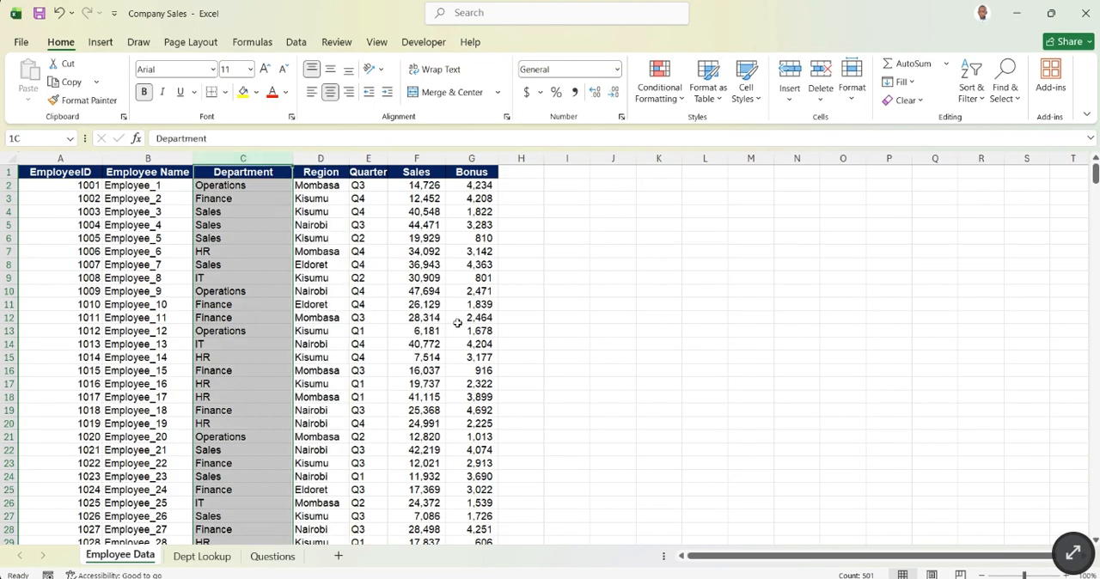
left_click(608, 335)
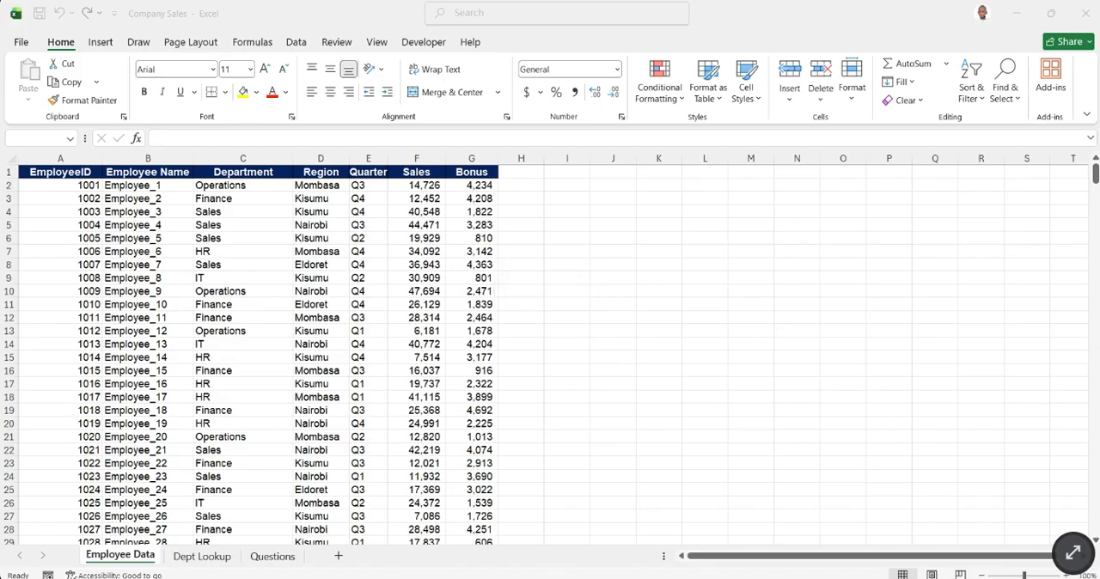
- Look over the first several dozen employee records and return to the header row
left_click(613, 331)
scroll(359, 361, "down", 12)
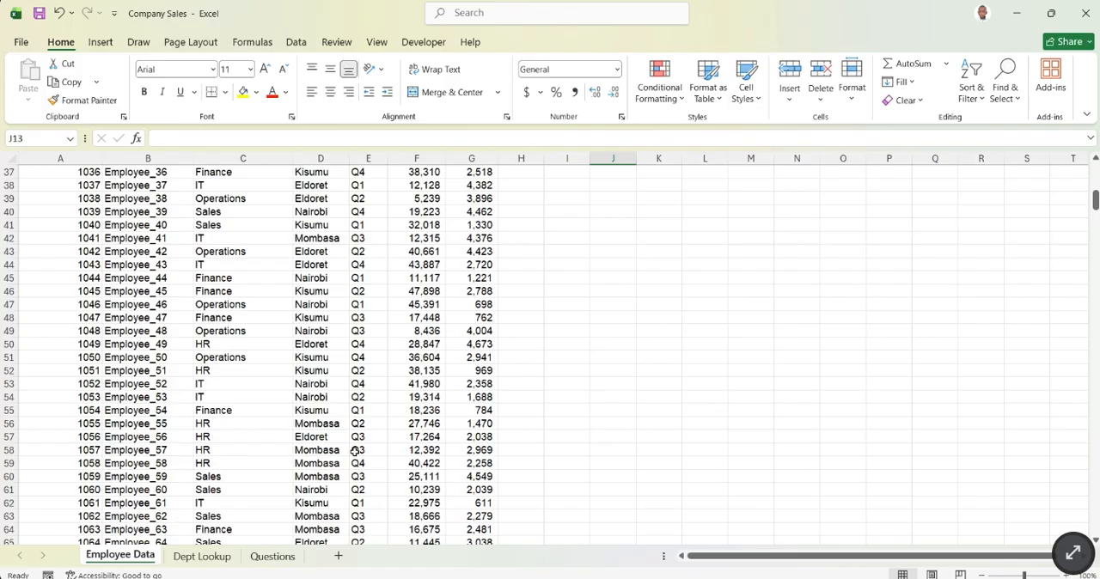
scroll(313, 263, "up", 5)
scroll(318, 224, "up", 2)
scroll(319, 304, "down", 4)
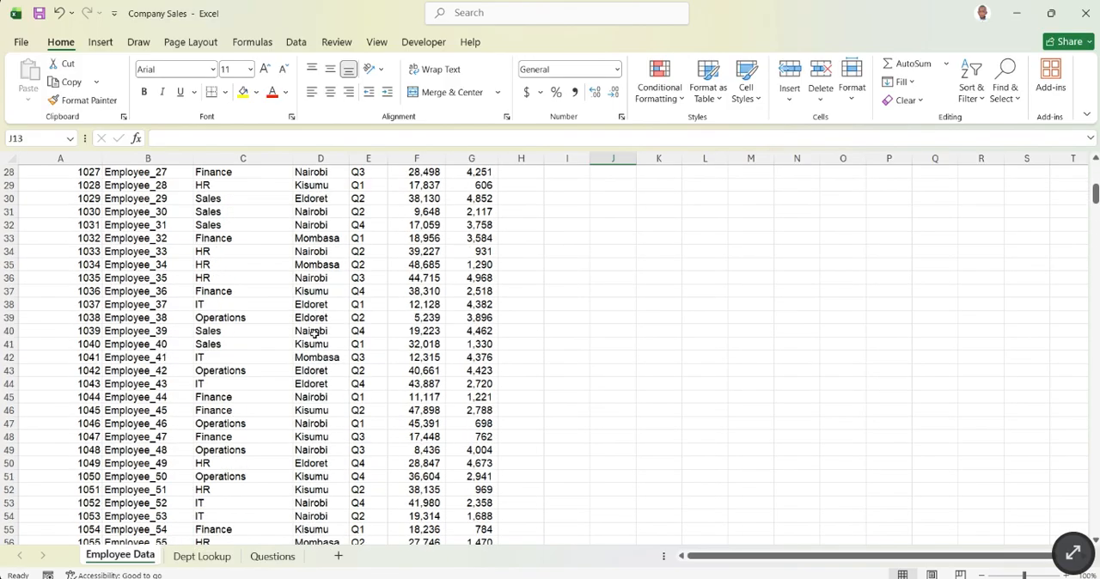
scroll(315, 404, "down", 4)
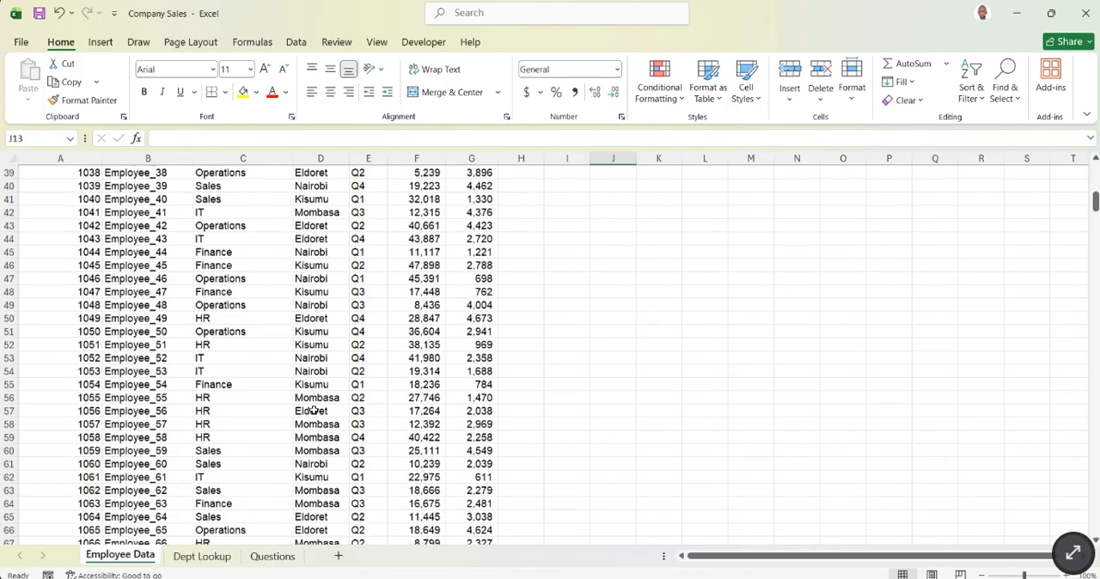
scroll(307, 307, "up", 6)
scroll(310, 302, "up", 7)
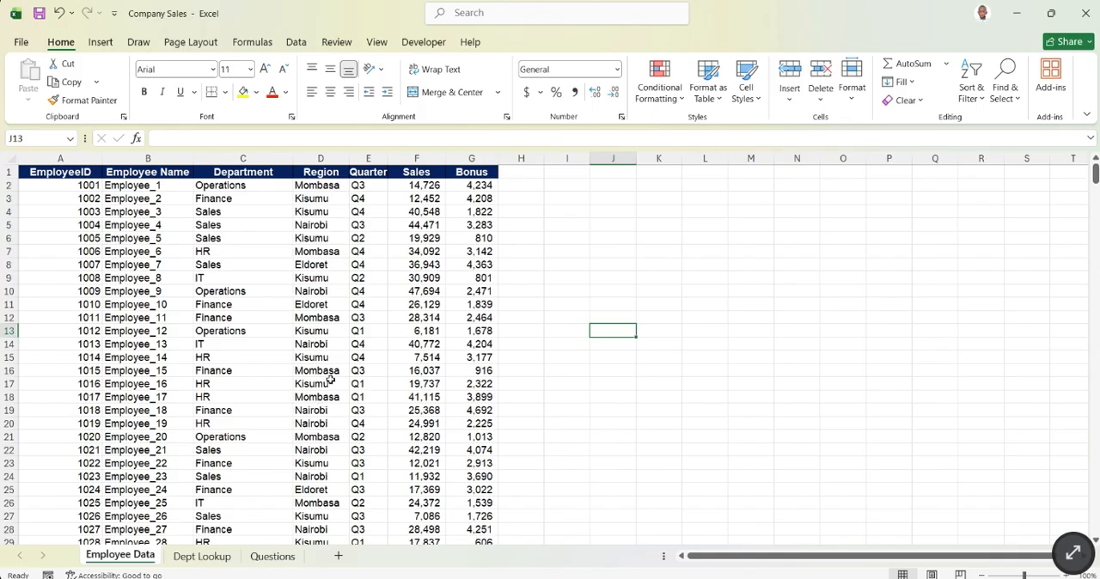
- Try starting a VLOOKUP formula in cell J5 and erase it back to the equals sign
left_click(616, 234)
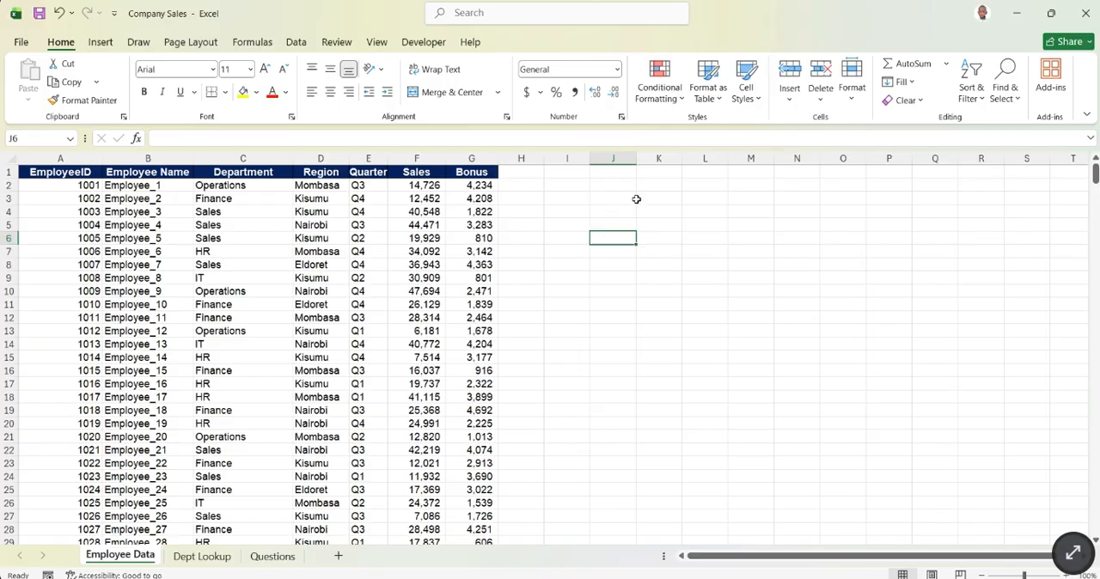
left_click(597, 227)
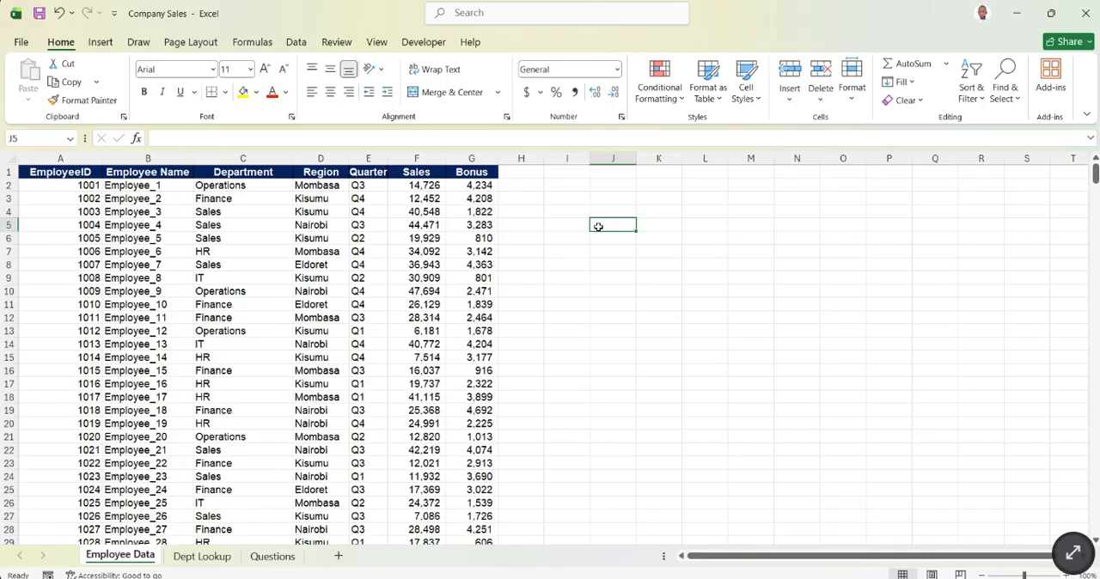
type("=")
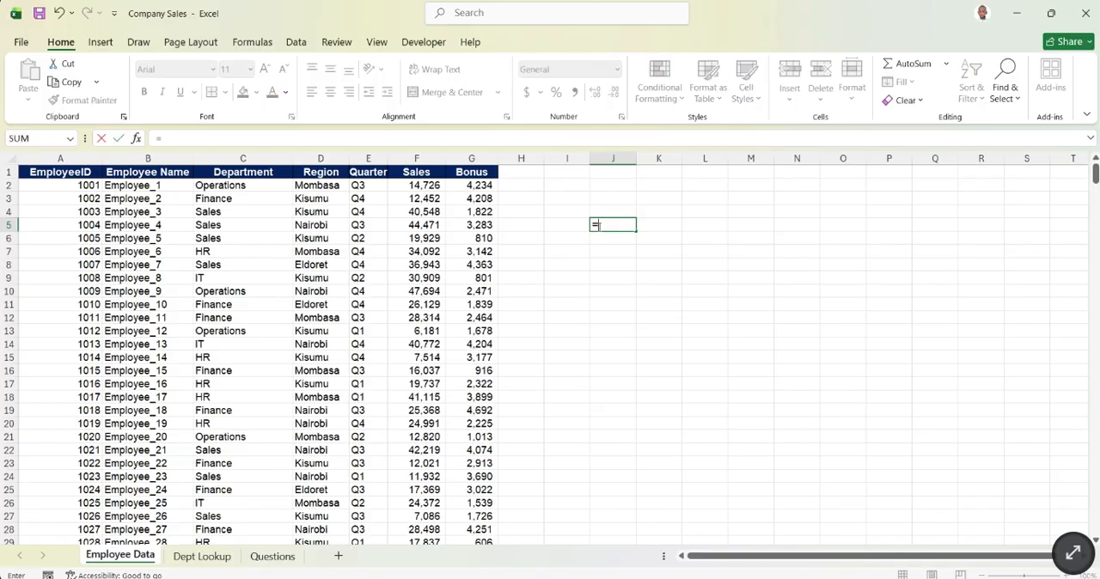
type("vlo")
key("Tab")
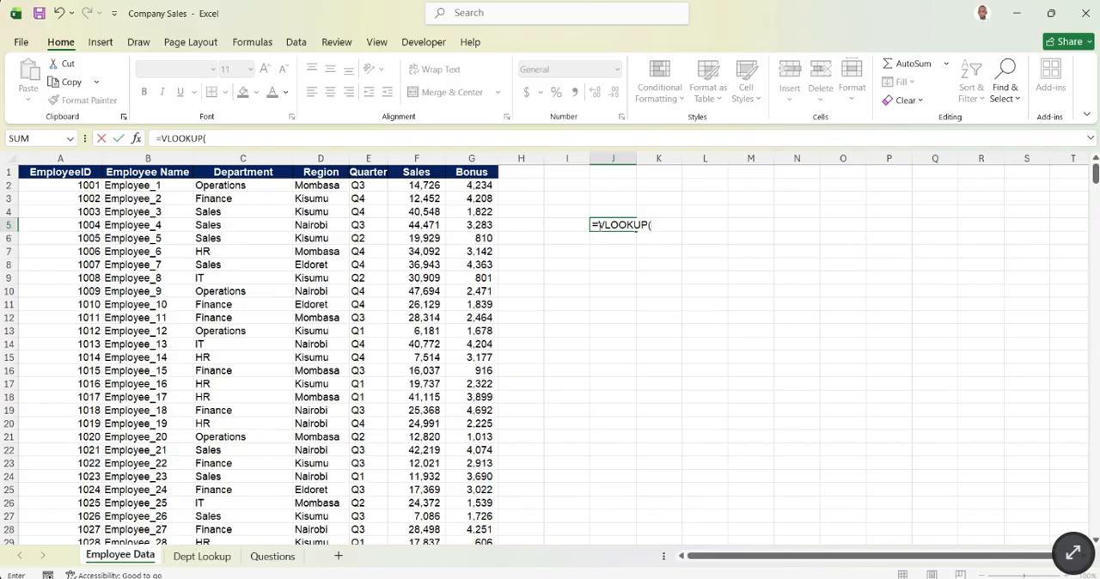
key("BackSpace")
key("BackSpace")
key("BackSpace")
key("BackSpace")
key("BackSpace")
key("BackSpace")
key("BackSpace")
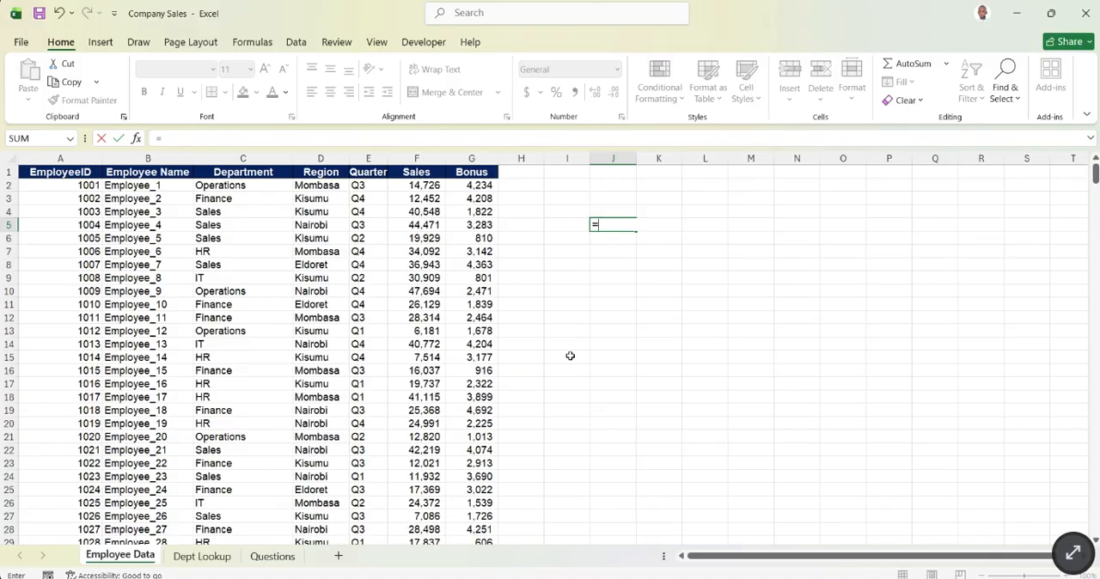
- Try starting an HLOOKUP formula in cell J5 and erase it back to the equals sign
type("hloo")
key("Tab")
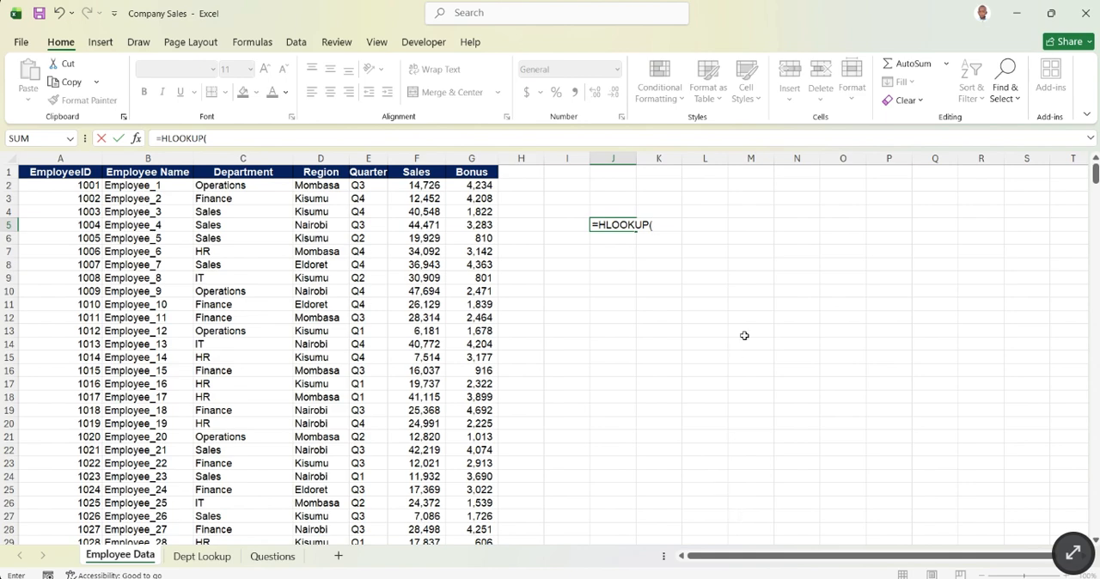
key("BackSpace")
key("BackSpace")
key("BackSpace")
key("BackSpace")
key("BackSpace")
key("BackSpace")
key("BackSpace")
key("BackSpace")
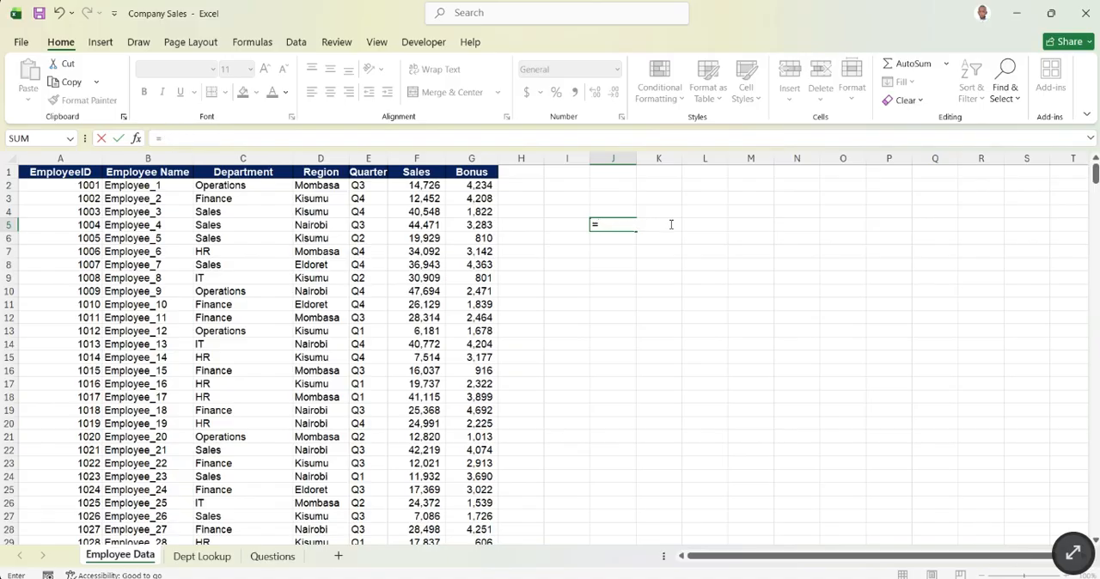
- Try starting an XLOOKUP formula in cell J5 and clear the cell
type("XLOOKUP(")
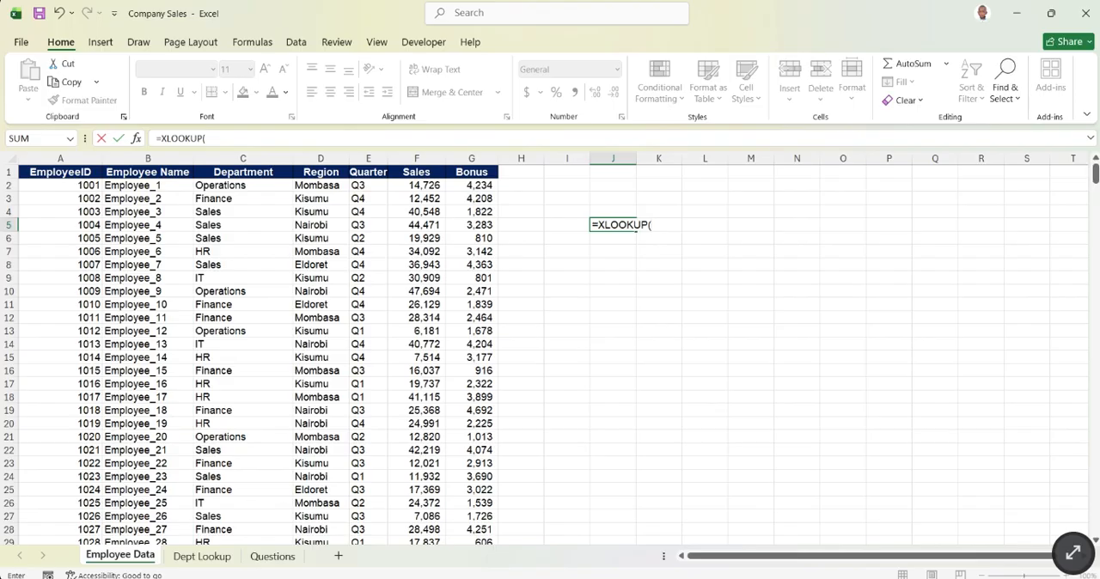
key("alt+Tab")
key("BackSpace")
key("BackSpace")
key("BackSpace")
key("BackSpace")
key("BackSpace")
key("BackSpace")
key("BackSpace")
key("BackSpace")
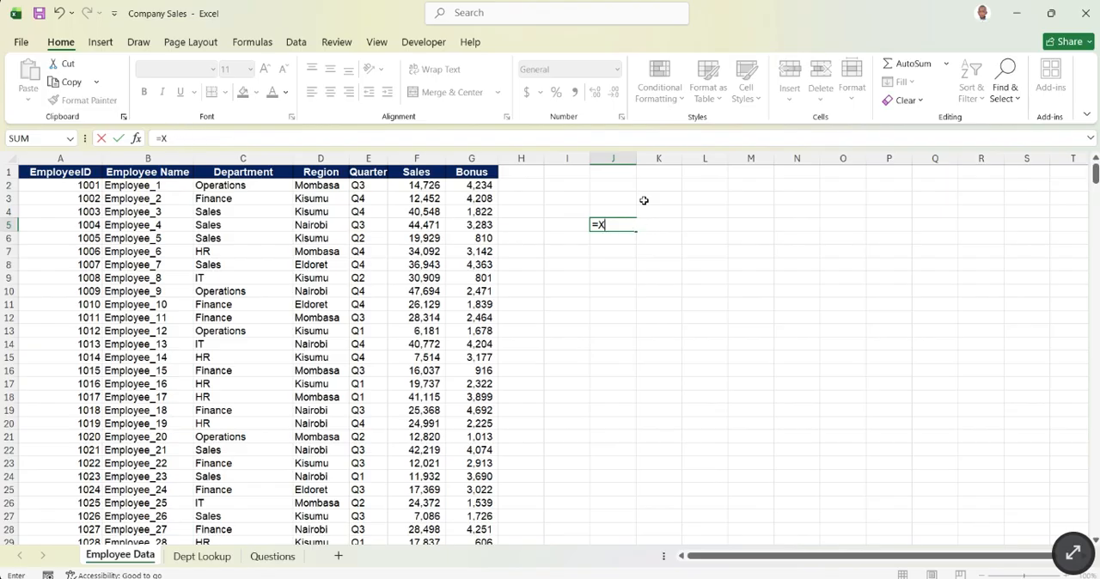
key("BackSpace")
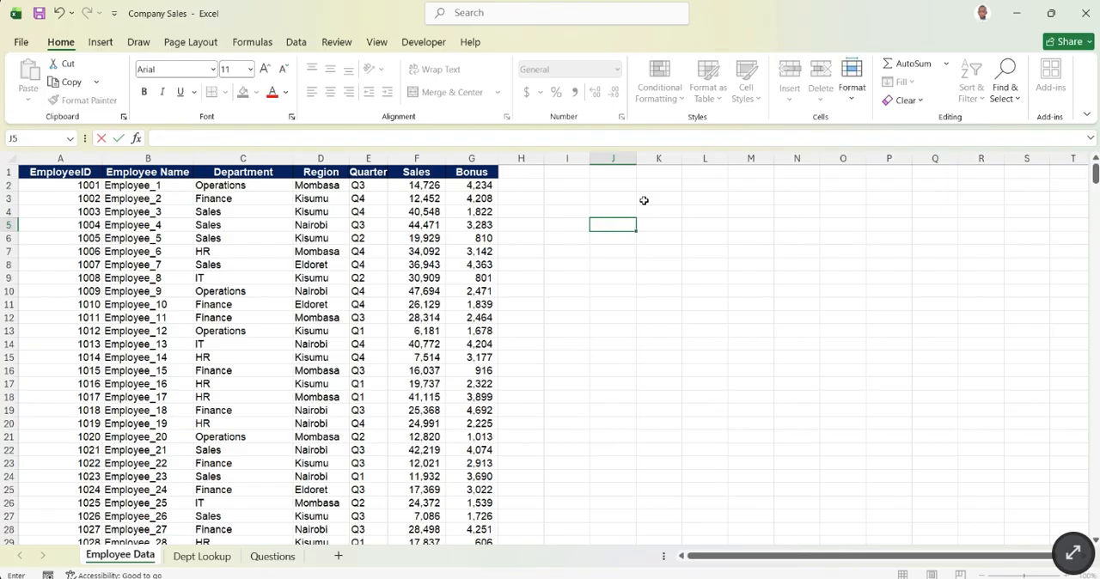
key("Return")
- Review the department table on the Dept Lookup sheet and the exercise list on the Questions sheet
left_click(215, 563)
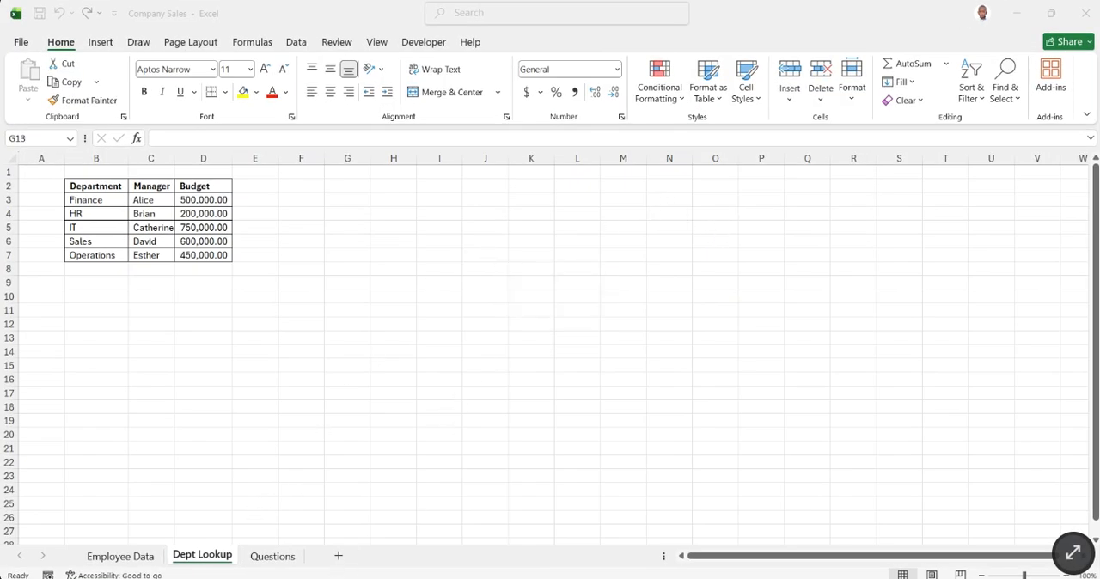
left_click(709, 522)
left_click(273, 557)
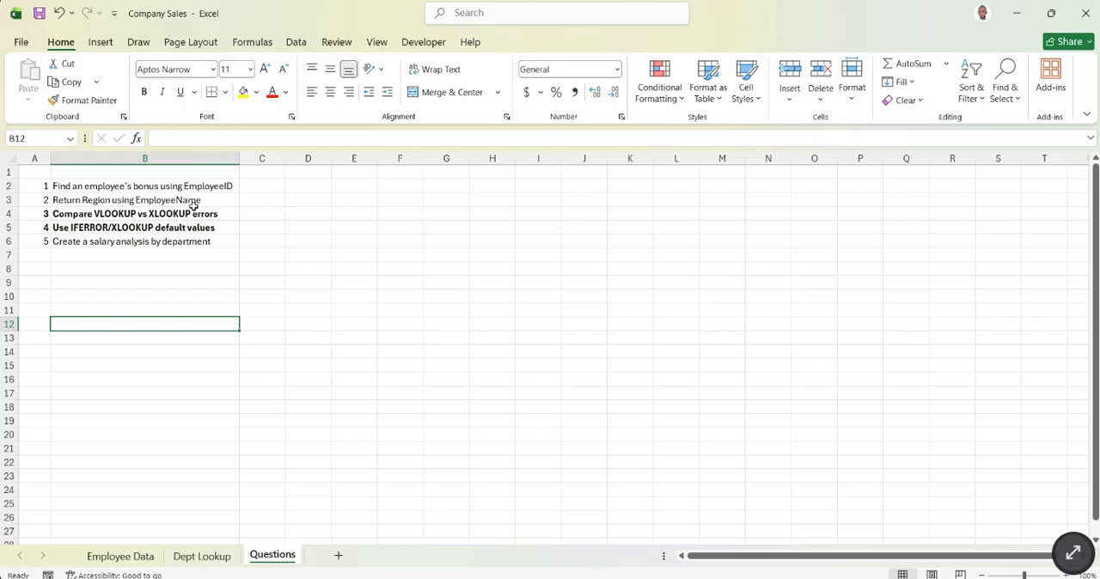
left_click_drag(12, 214, 11, 226)
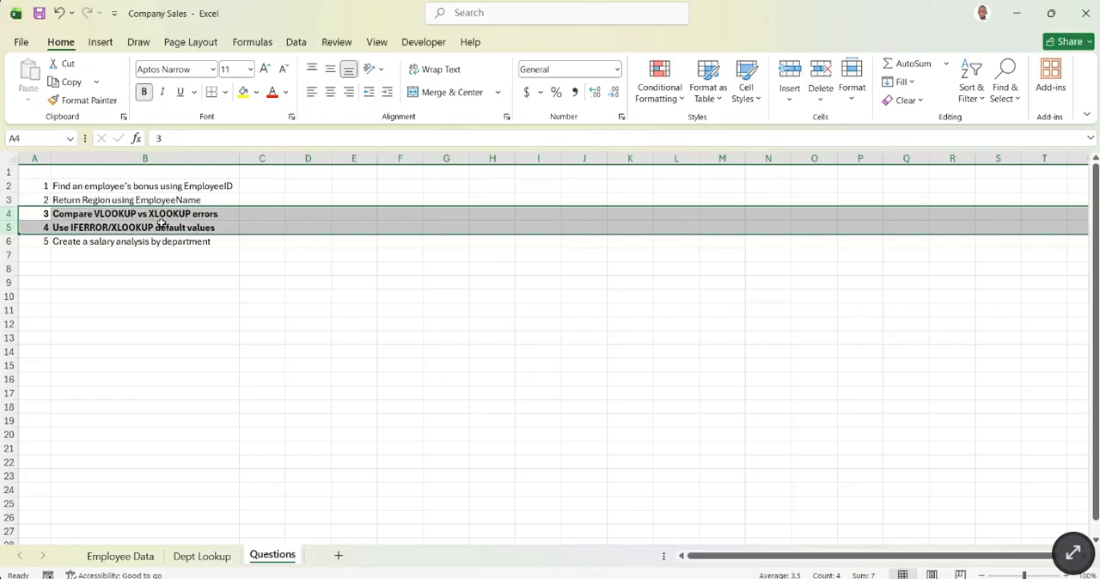
left_click(199, 217)
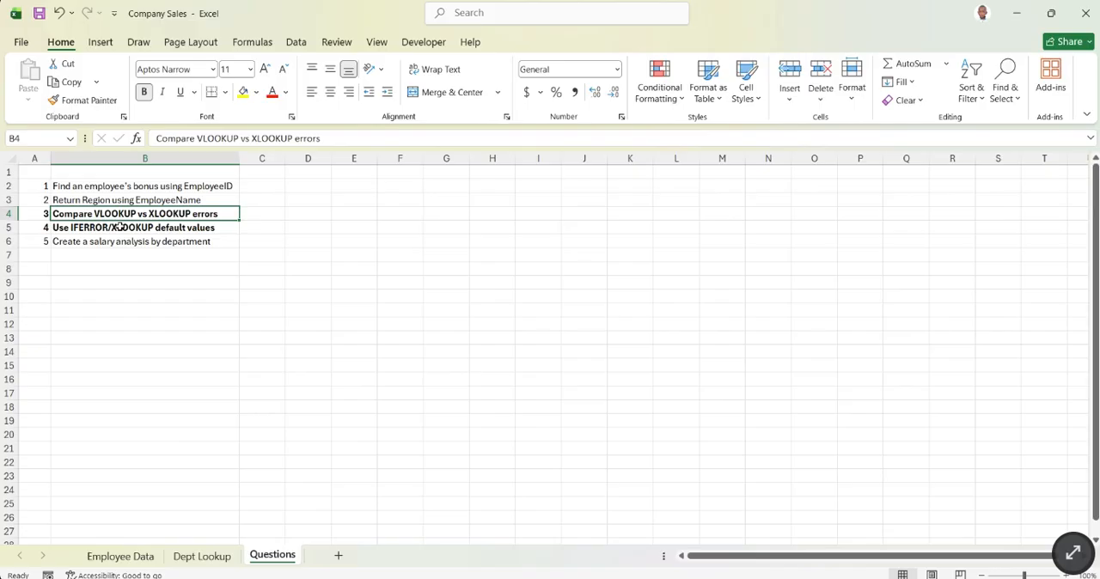
left_click(100, 41)
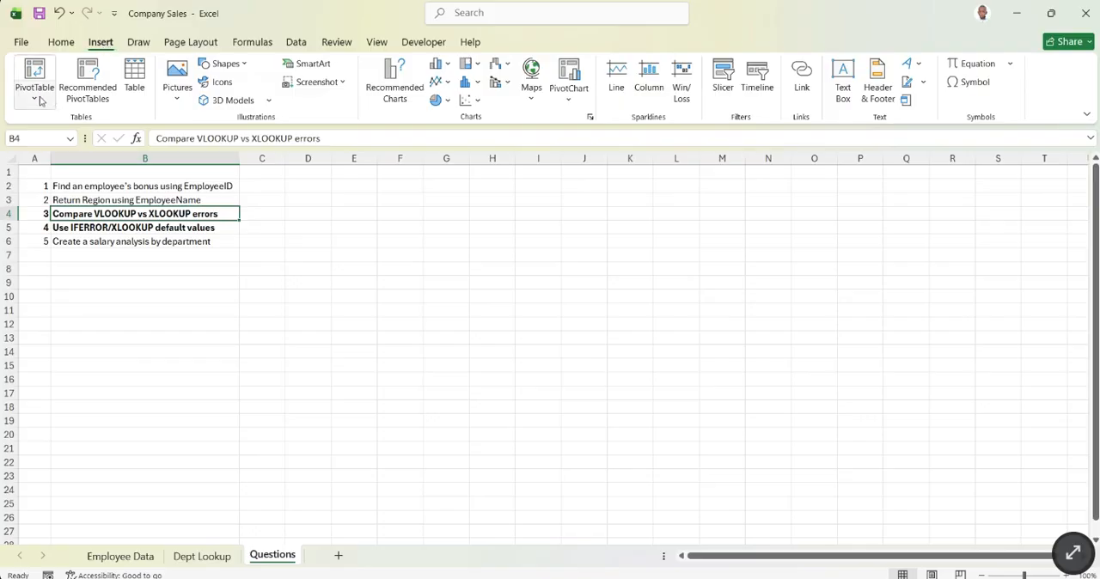
left_click(170, 299)
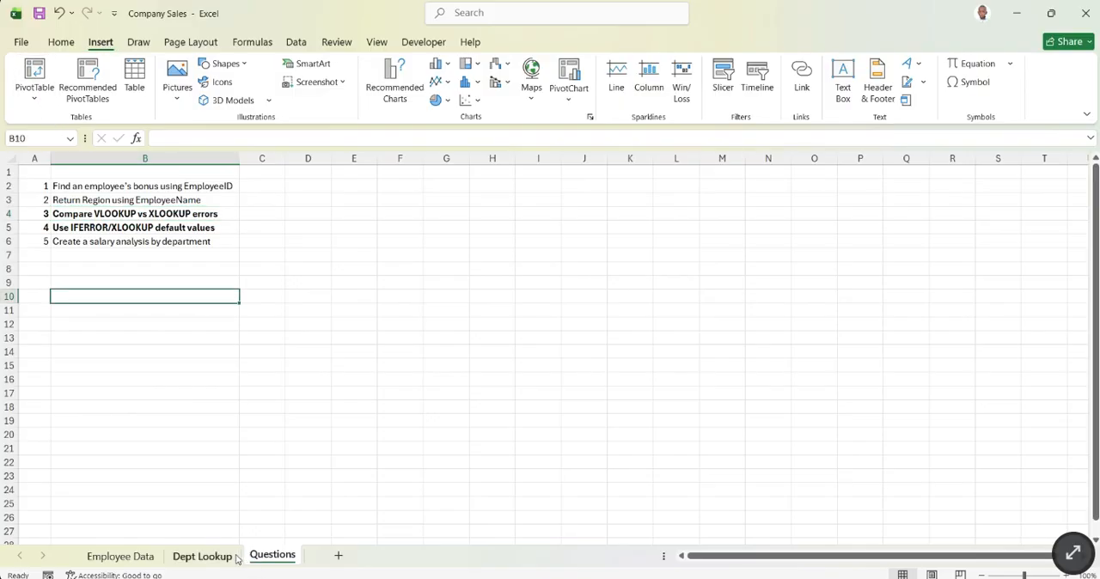
- Enter the label "Vlook Up" in cell I6 of the Employee Data sheet
left_click(144, 557)
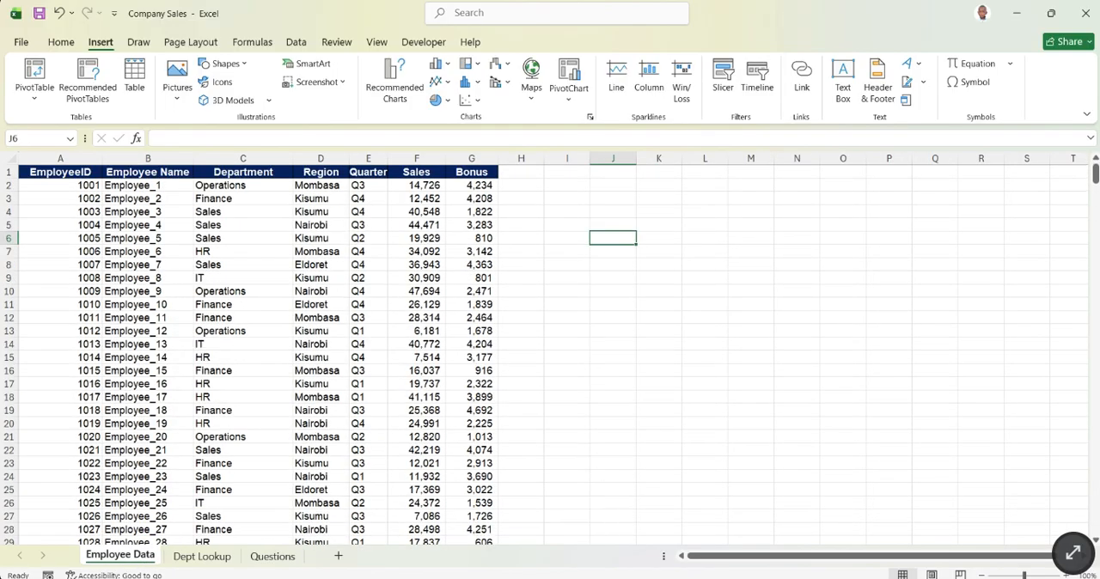
left_click(526, 227)
left_click(586, 238)
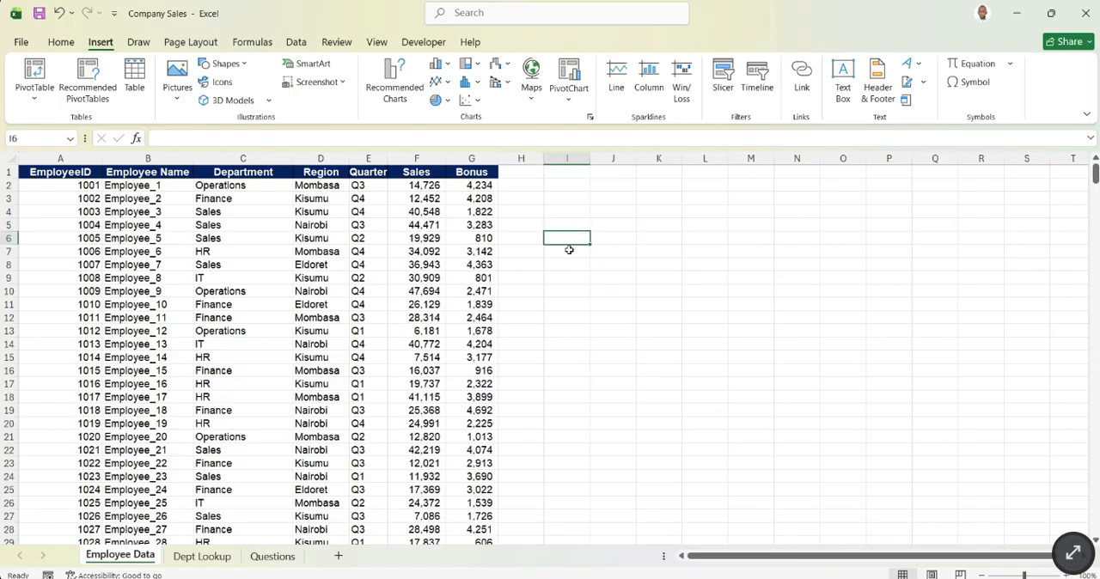
type("x")
key("BackSpace")
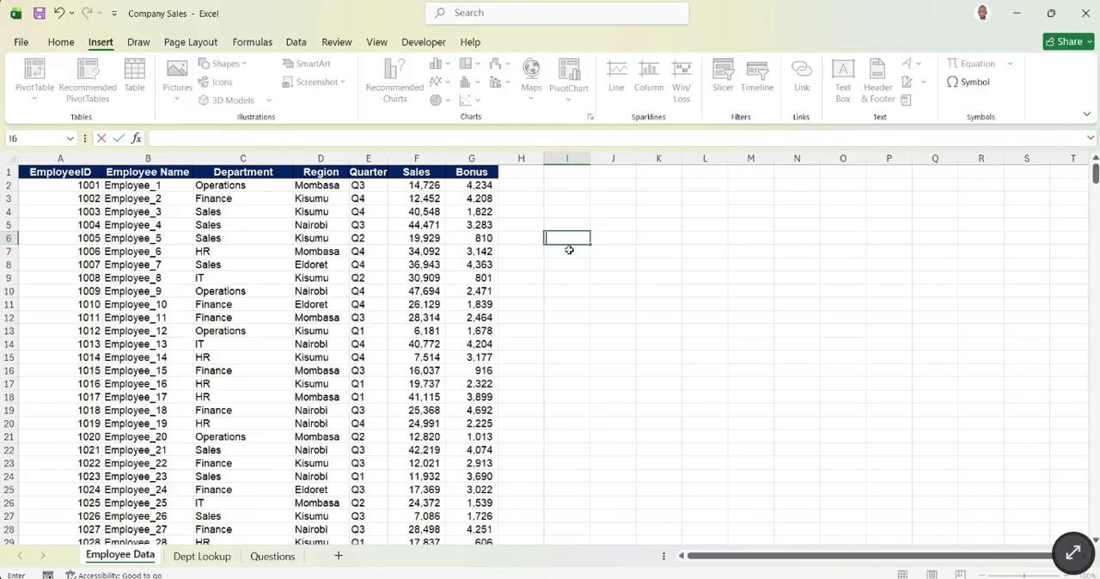
type("V")
key("BackSpace")
type("Vlook Up")
key("Return")
- Add the labels "Hlook Up" in cell I7 and "Xlook Up" in cell I8
type("H")
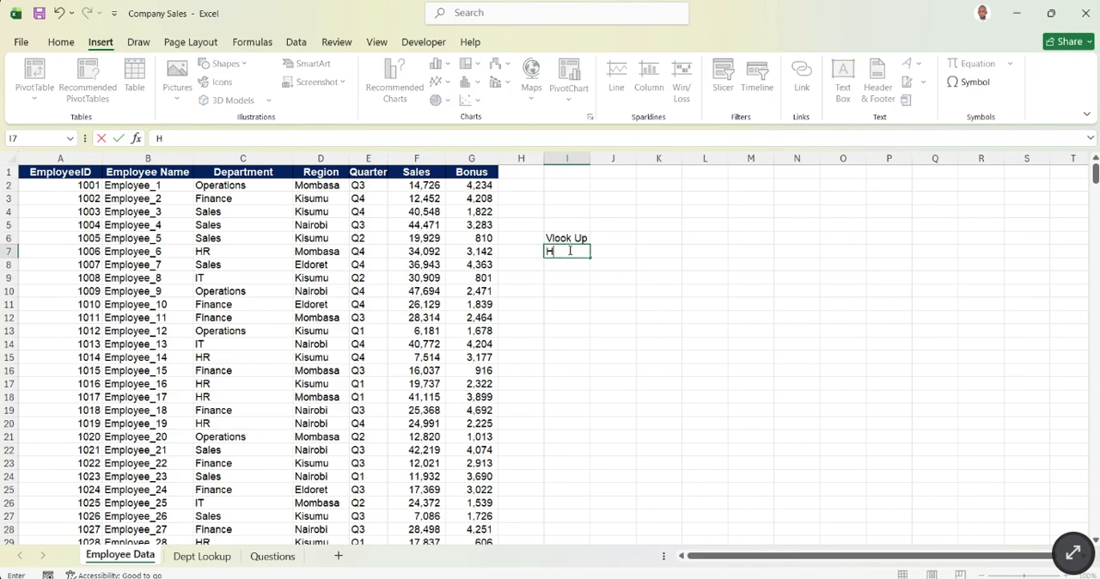
type("look Up")
key("Return")
type("X")
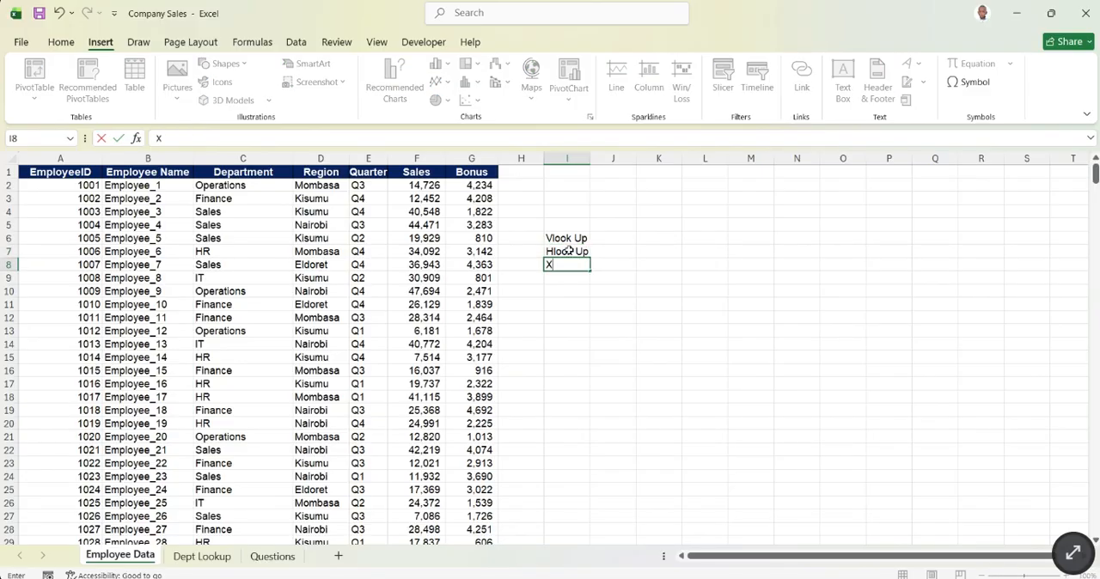
type("look Up")
key("Return")
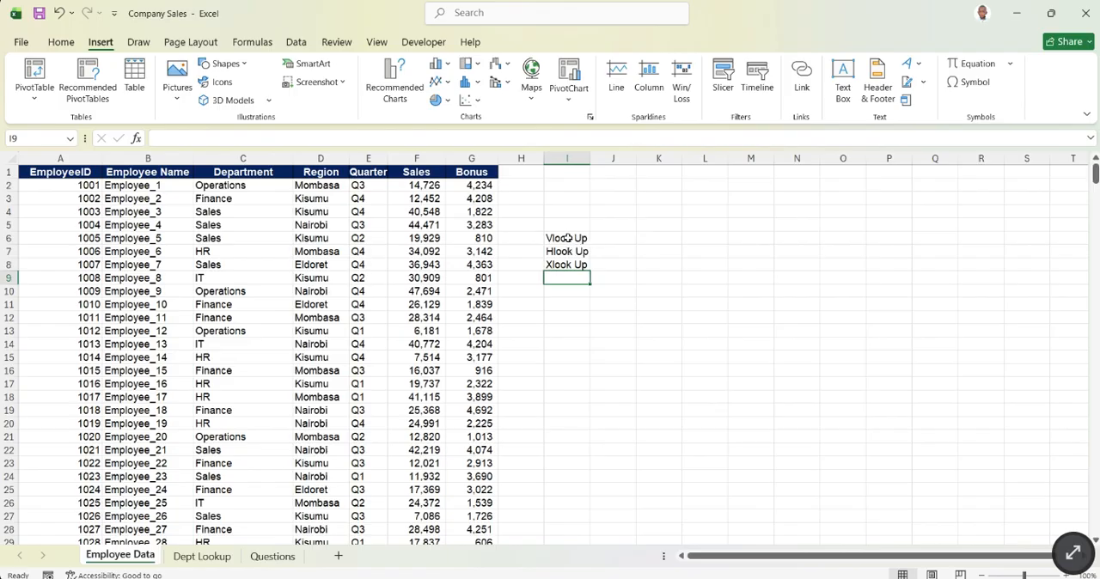
left_click(565, 238)
left_click(625, 245)
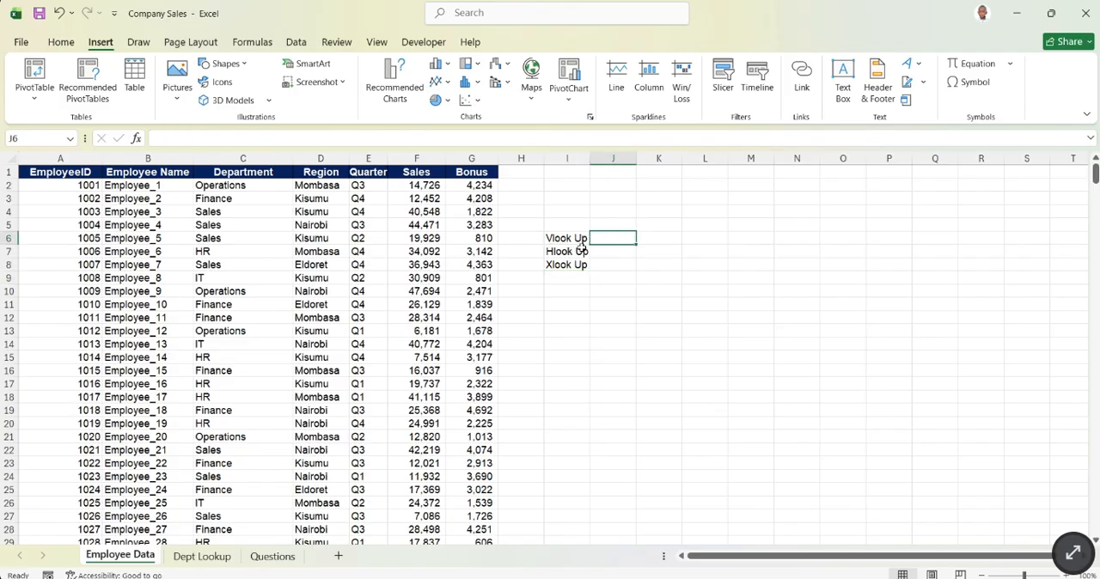
left_click(576, 238)
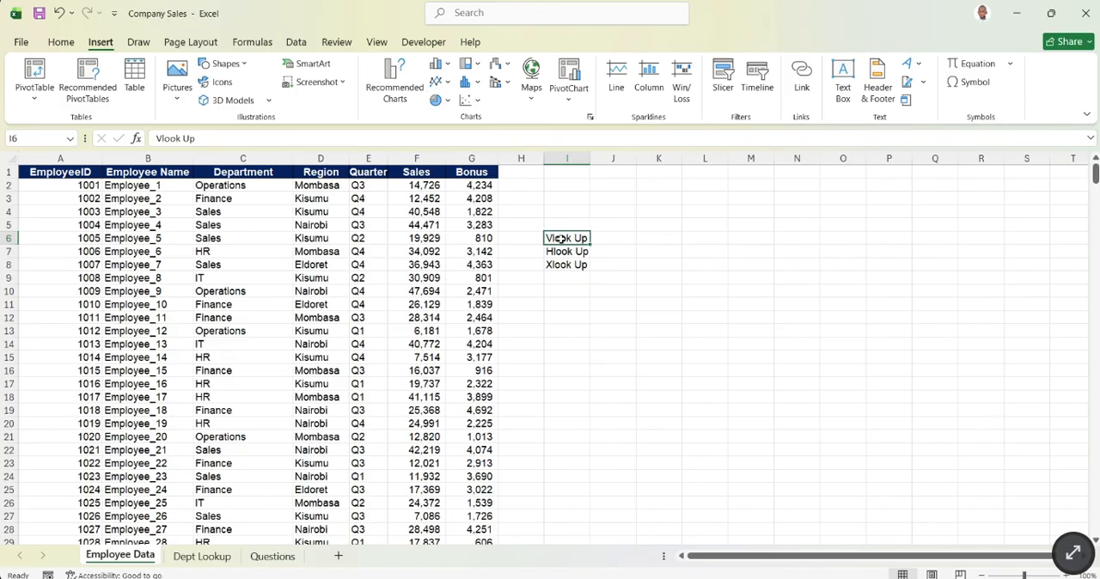
left_click(608, 241)
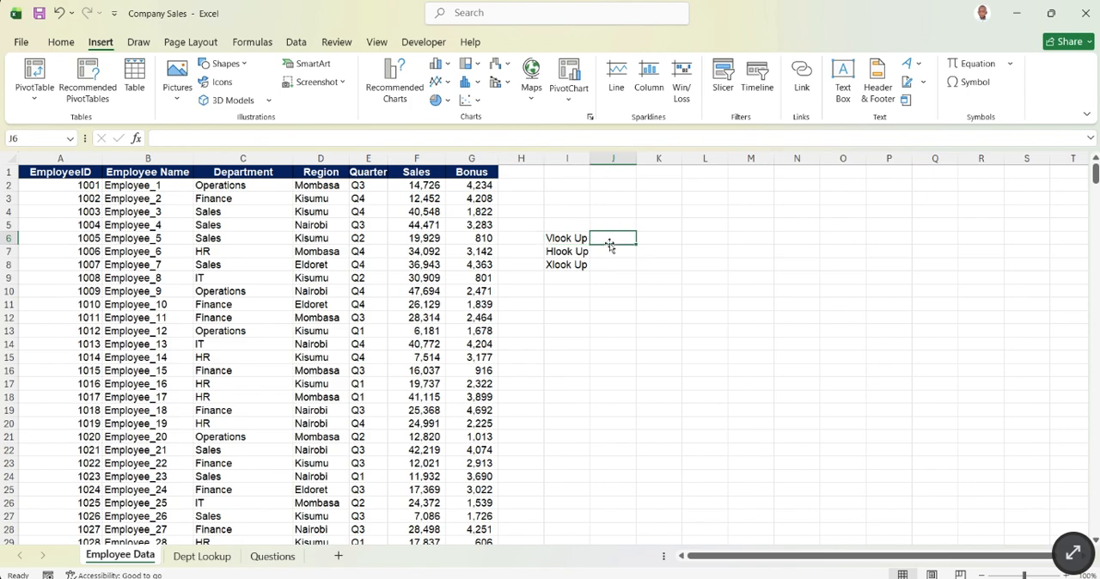
left_click(580, 241)
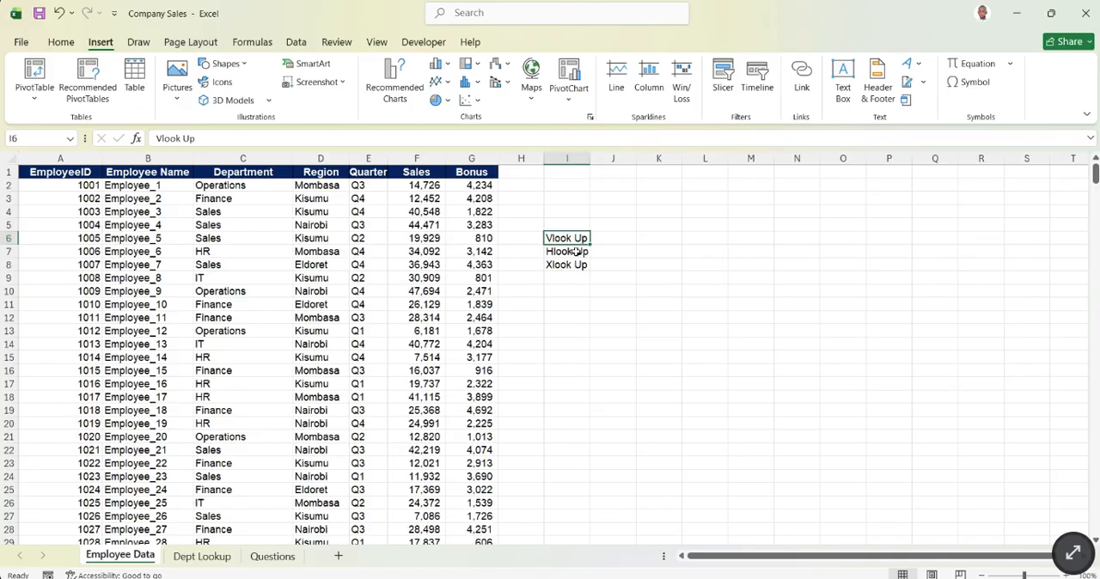
left_click(575, 251)
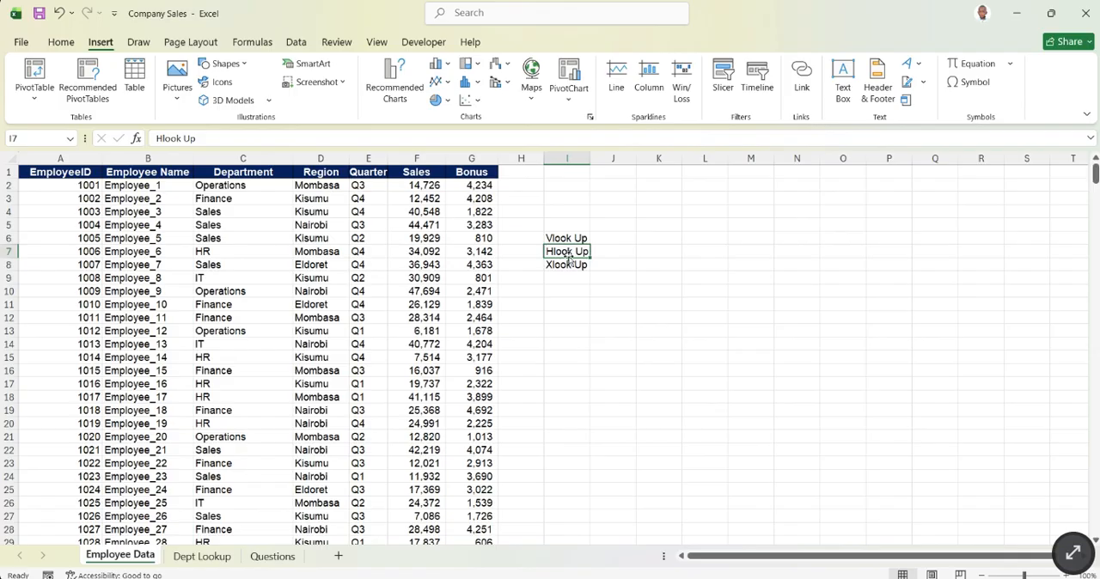
- Illustrate vertical and horizontal lookup directions by selecting K5:K15, L15:P15 and L15:P16 in the empty cells
left_click_drag(665, 223, 673, 356)
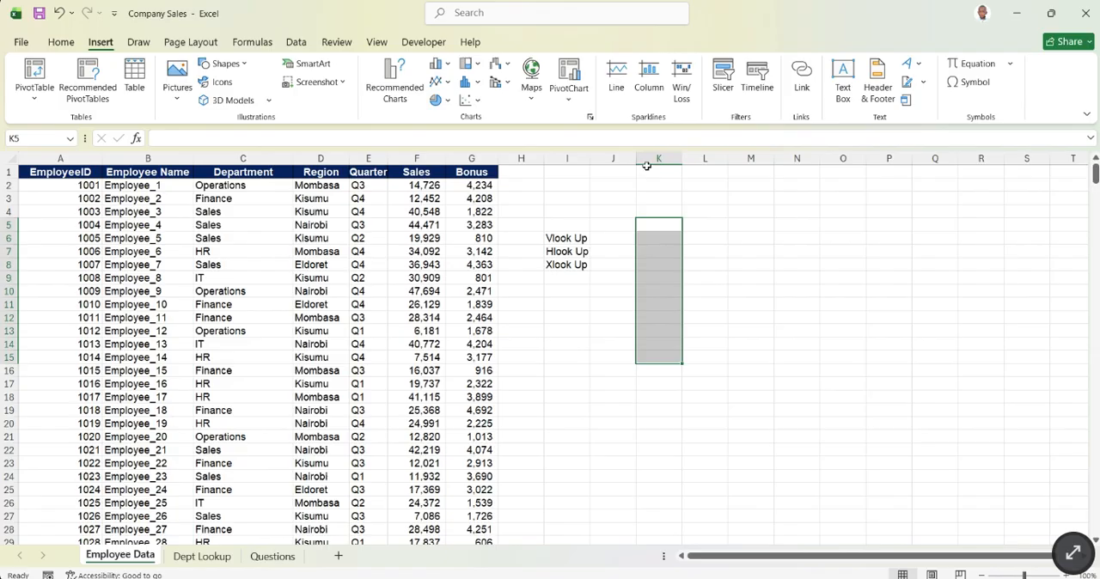
left_click_drag(708, 353, 899, 360)
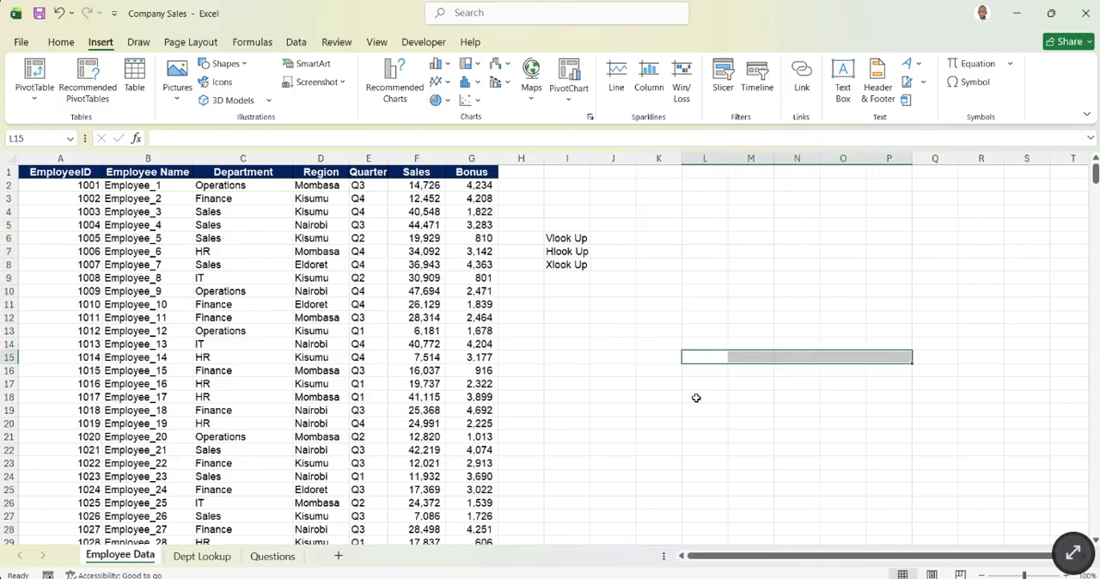
left_click_drag(714, 355, 903, 369)
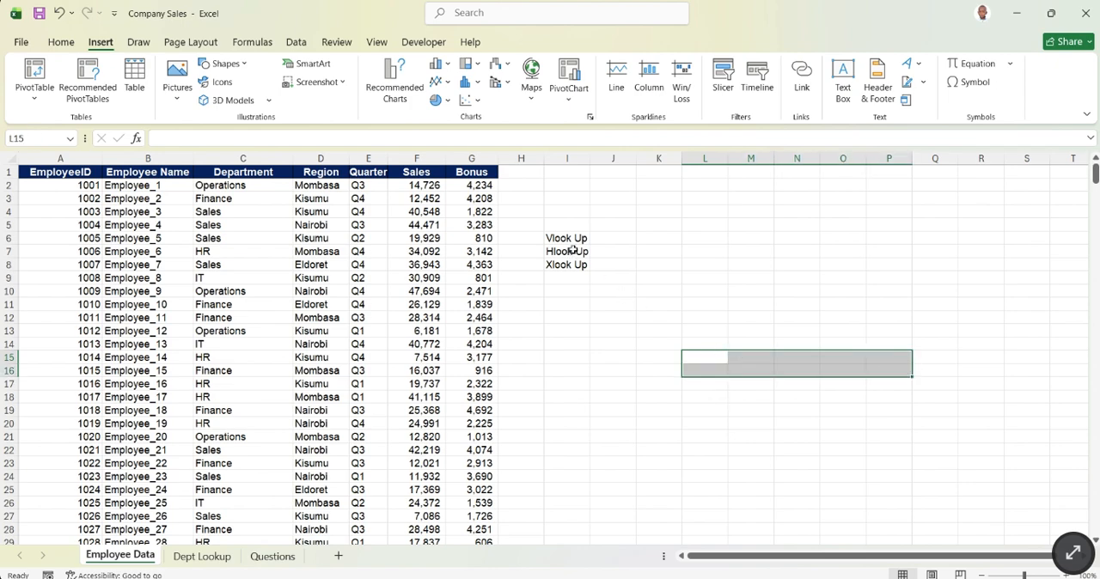
left_click(740, 360)
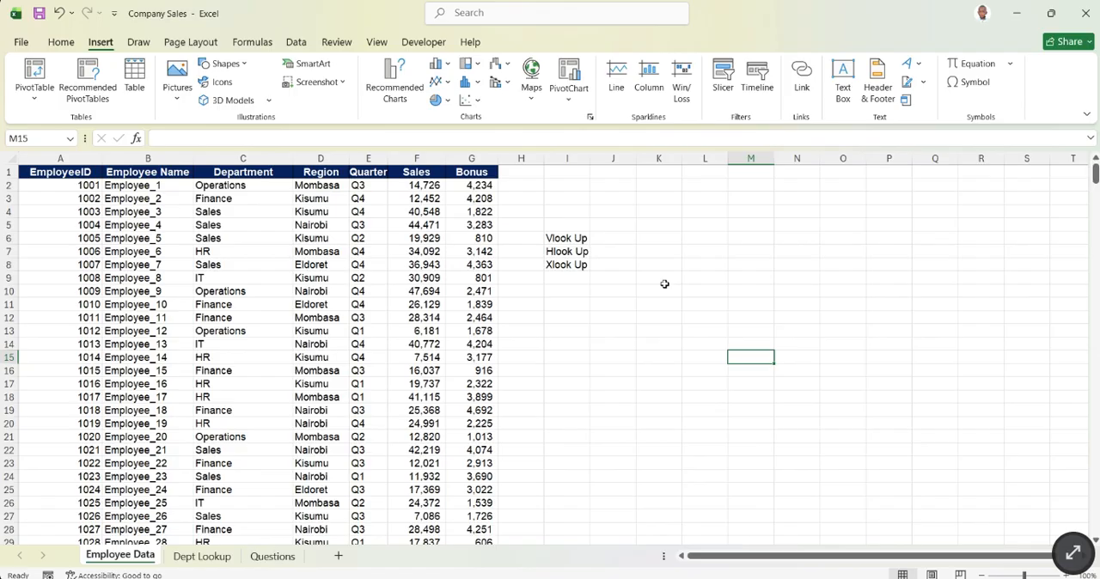
left_click(564, 254)
left_click(659, 287)
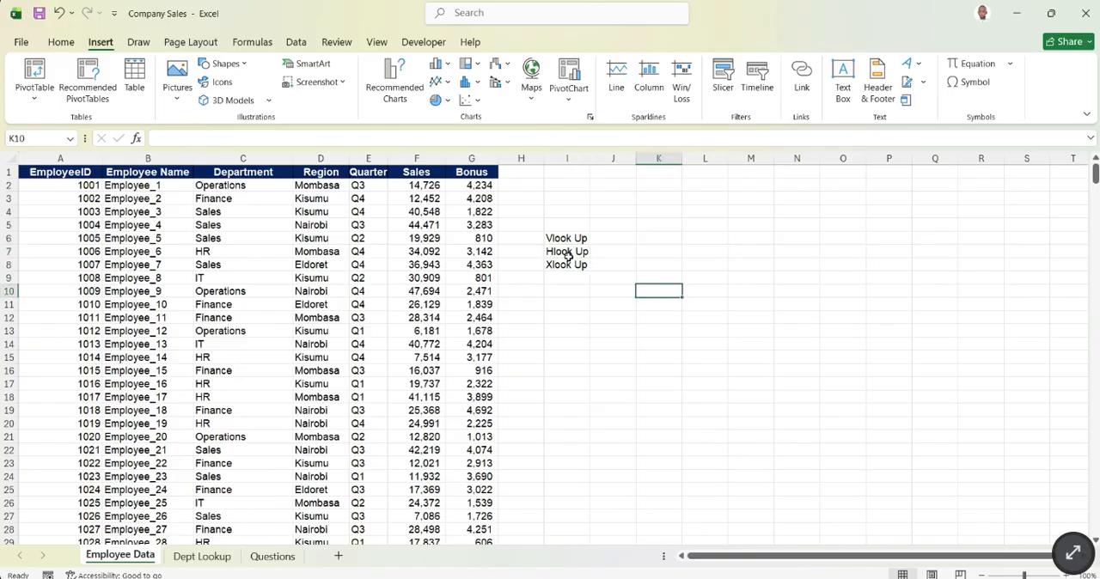
left_click(643, 331)
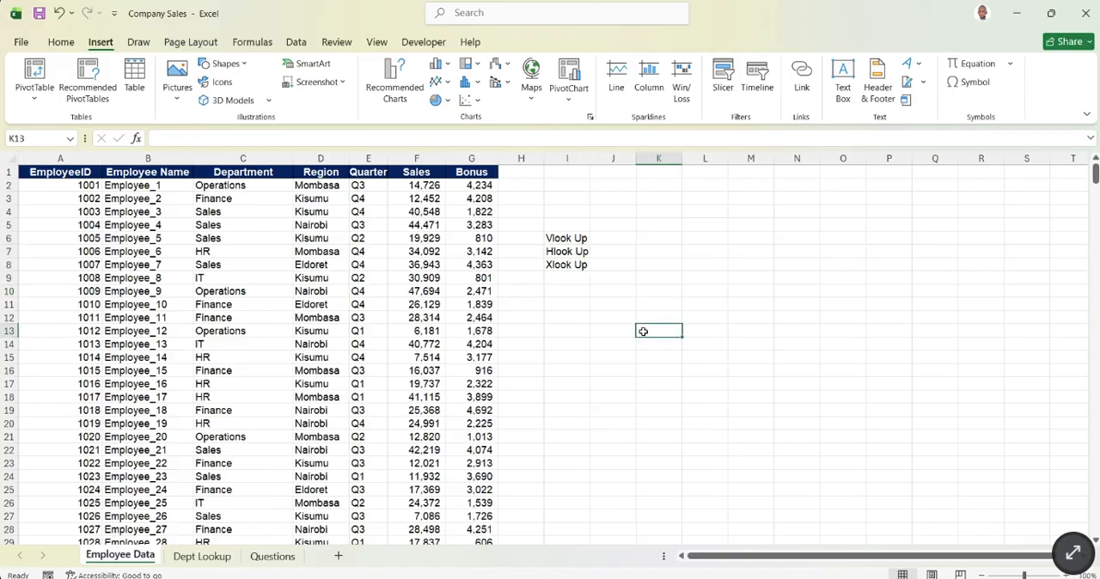
left_click(553, 265)
left_click_drag(553, 266, 594, 272)
left_click(604, 302)
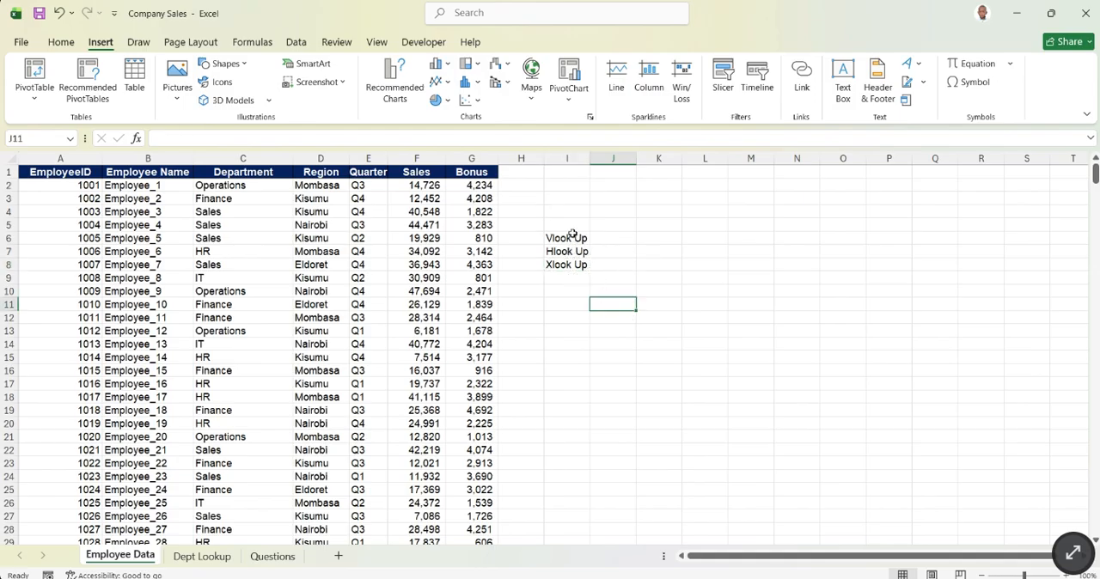
left_click_drag(581, 239, 572, 252)
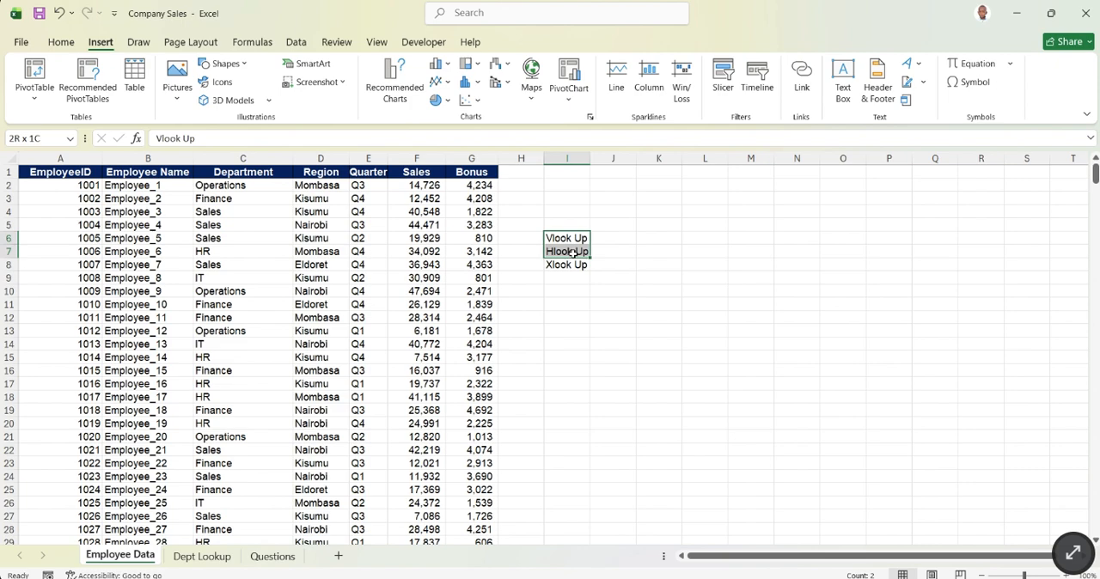
left_click(580, 305)
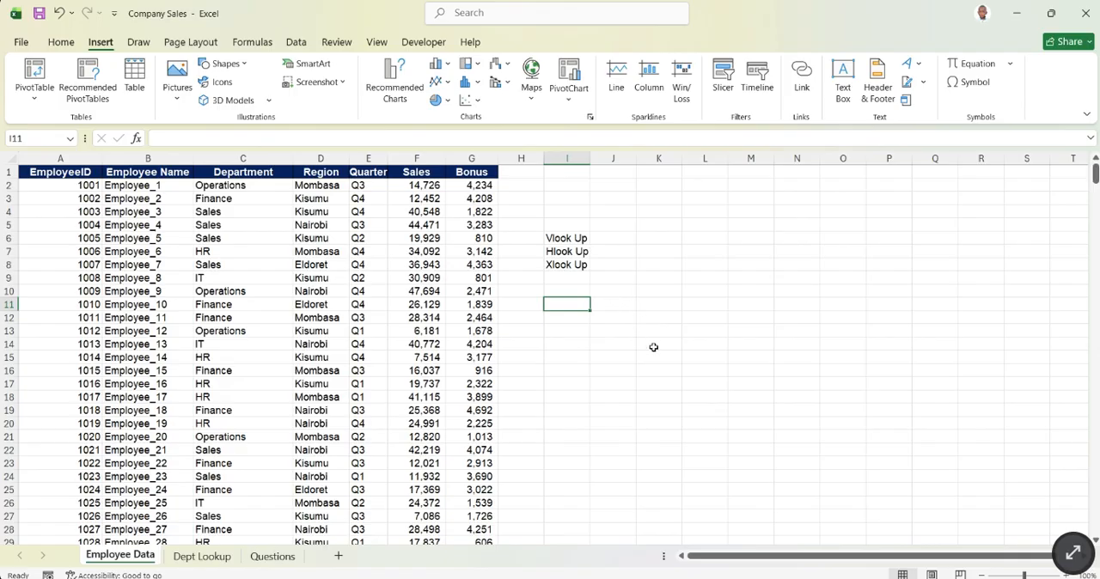
left_click(561, 267)
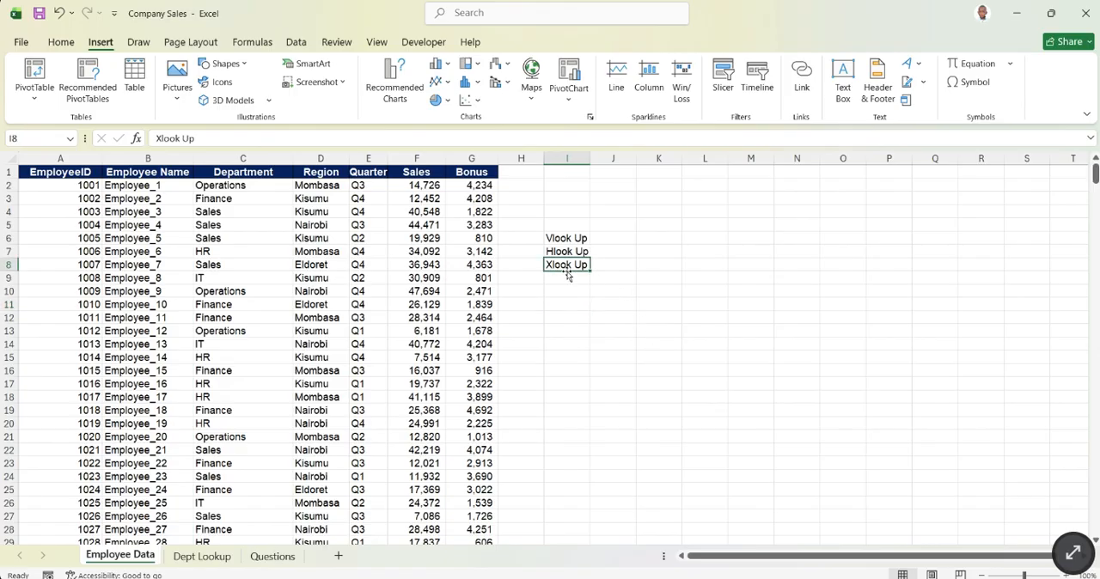
left_click(621, 304)
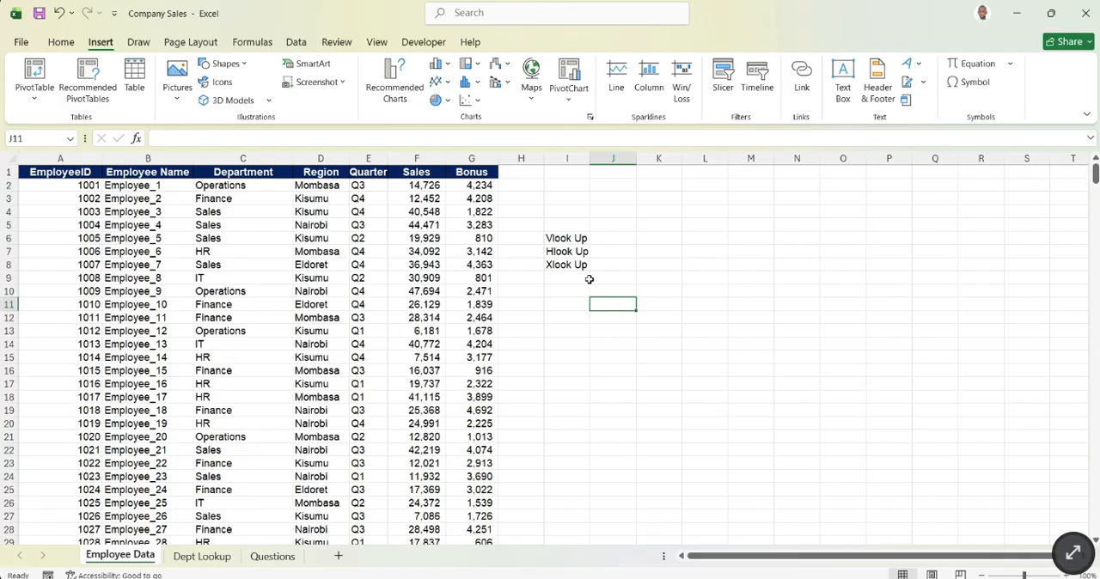
left_click(559, 265)
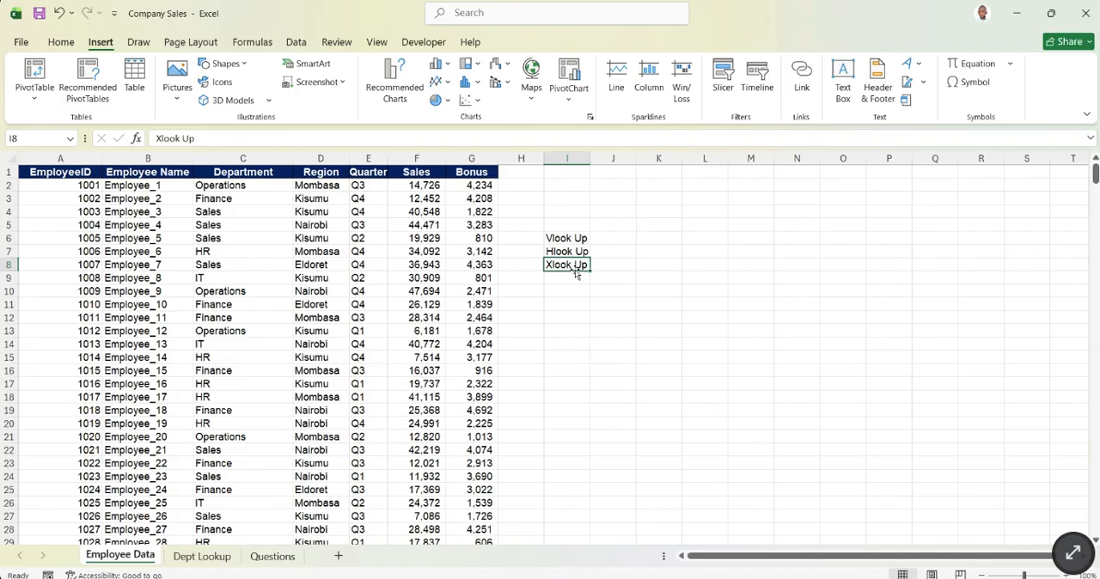
left_click(573, 238)
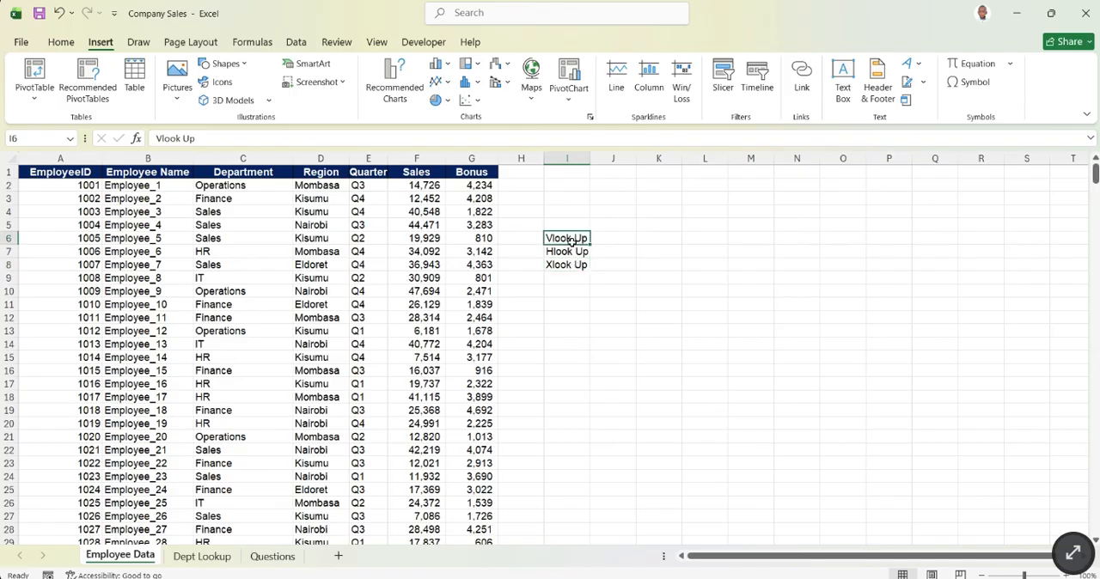
left_click_drag(573, 241, 573, 251)
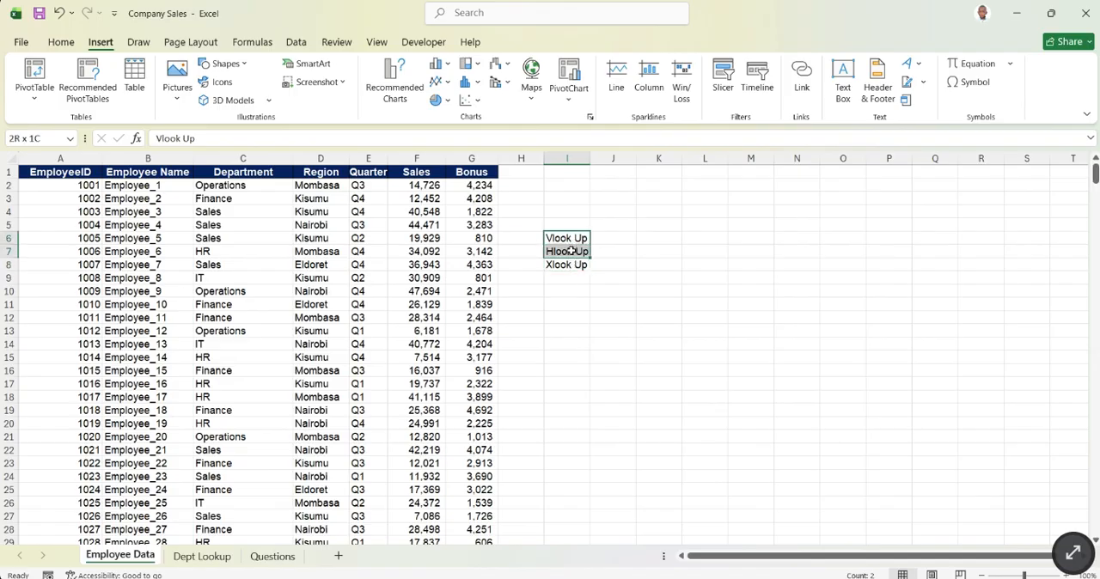
left_click(651, 254)
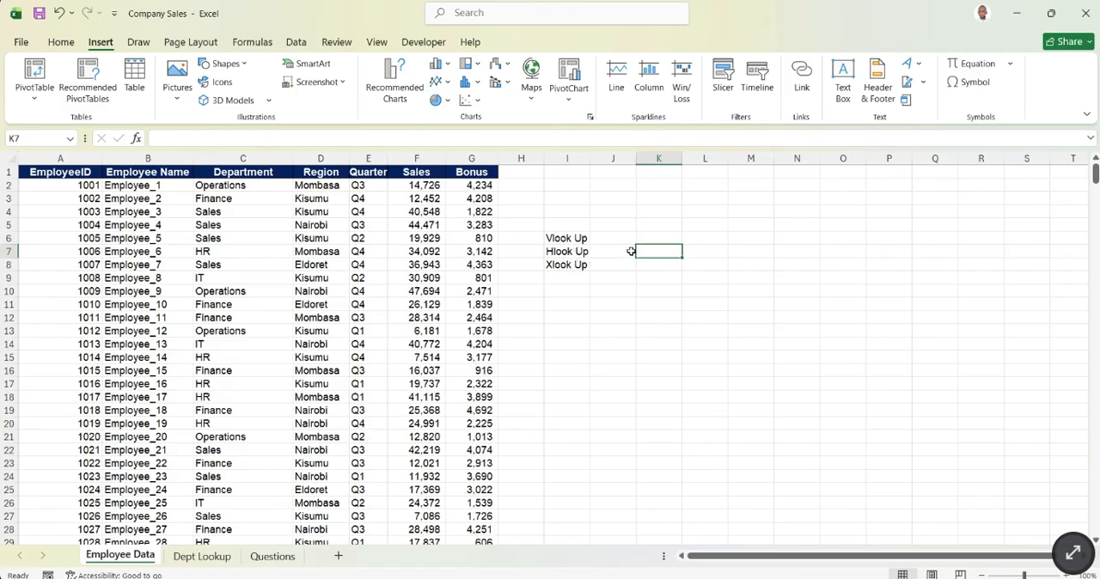
- Highlight the Xlook Up label in I8, and examine the department table B2:D7 on the Dept Lookup sheet
left_click(559, 267)
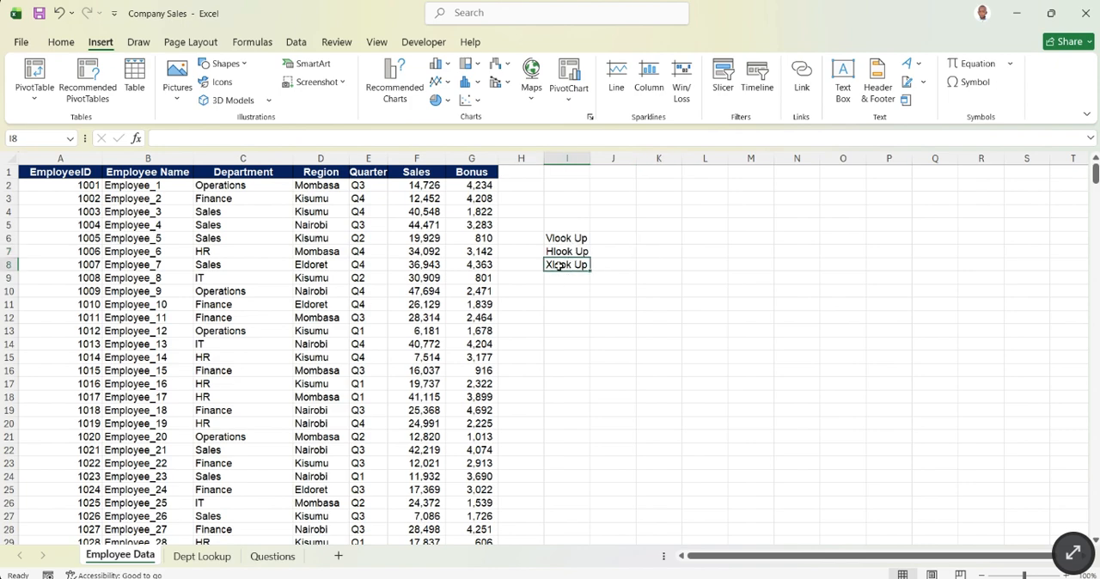
left_click_drag(559, 267, 606, 267)
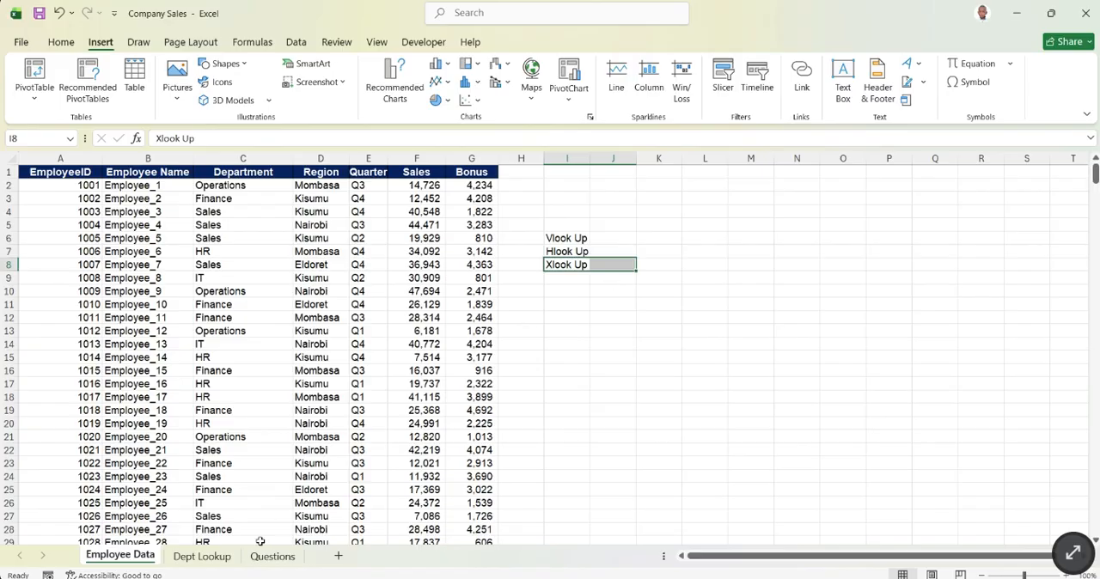
left_click(203, 557)
left_click(412, 323)
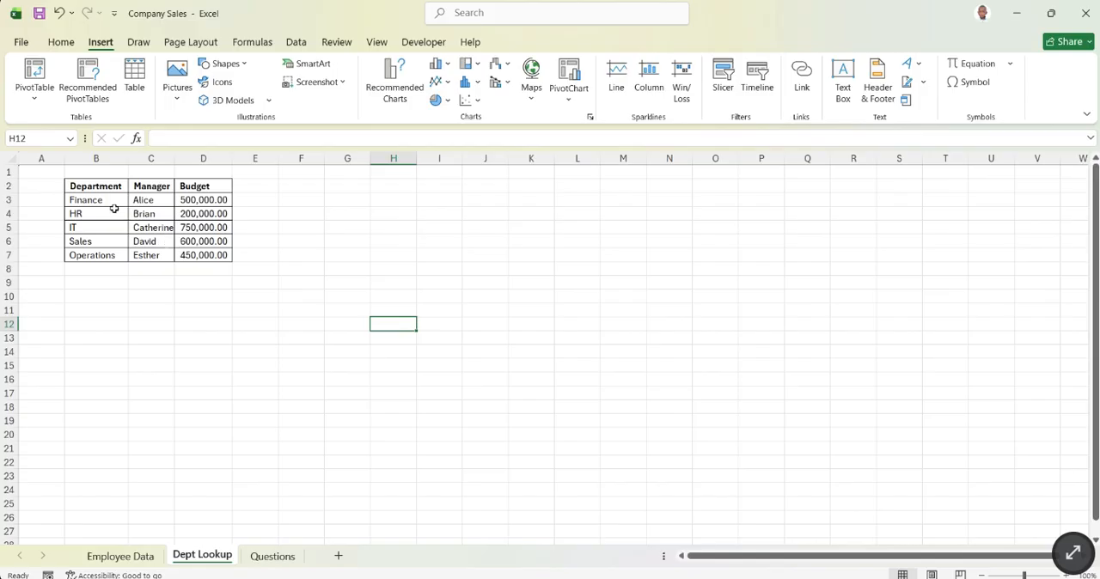
left_click_drag(100, 184, 198, 255)
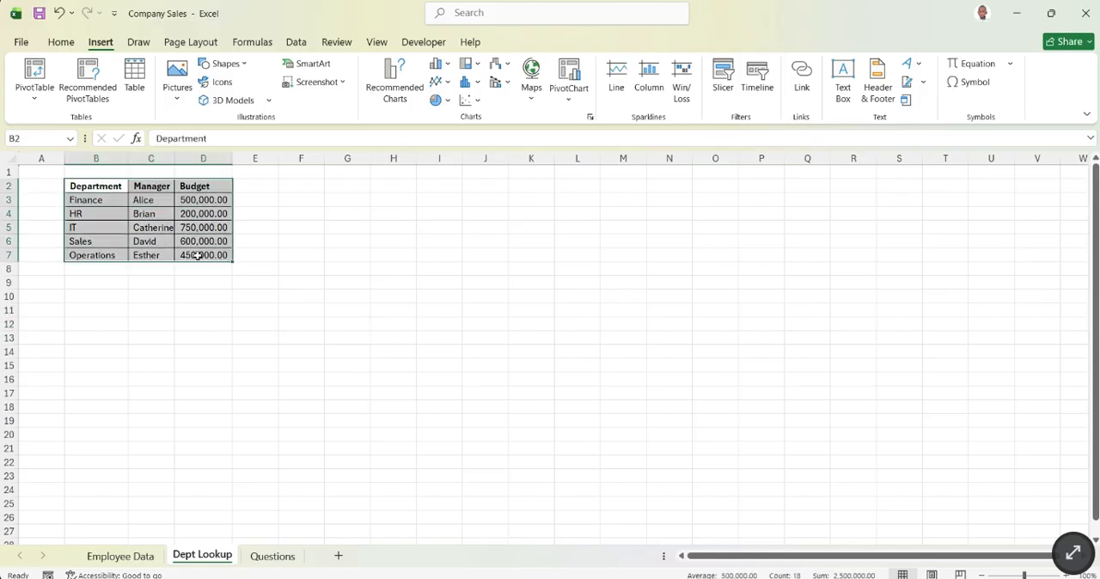
left_click(301, 255)
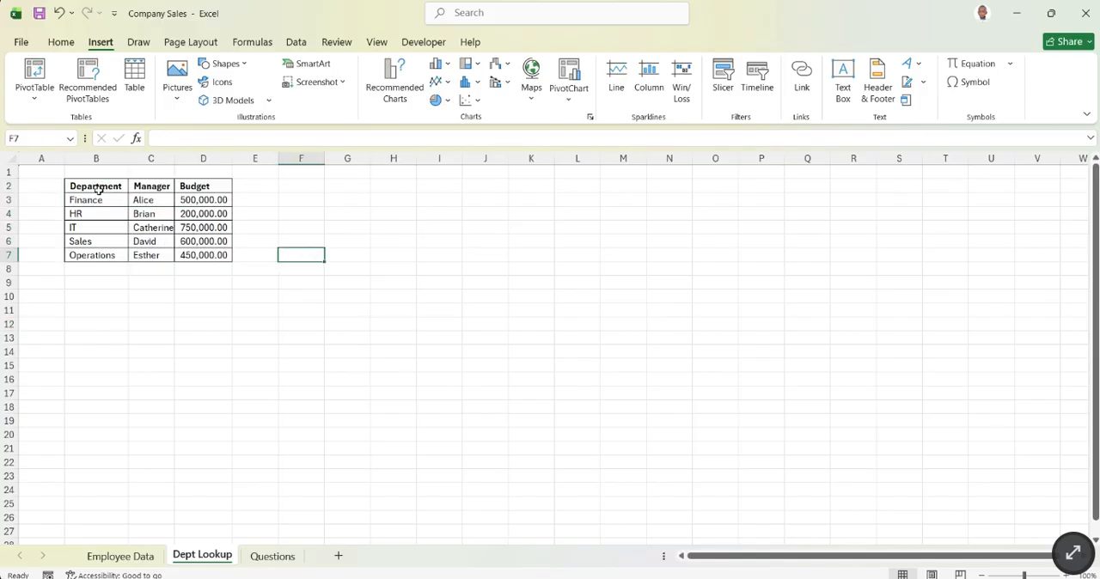
left_click_drag(99, 188, 216, 255)
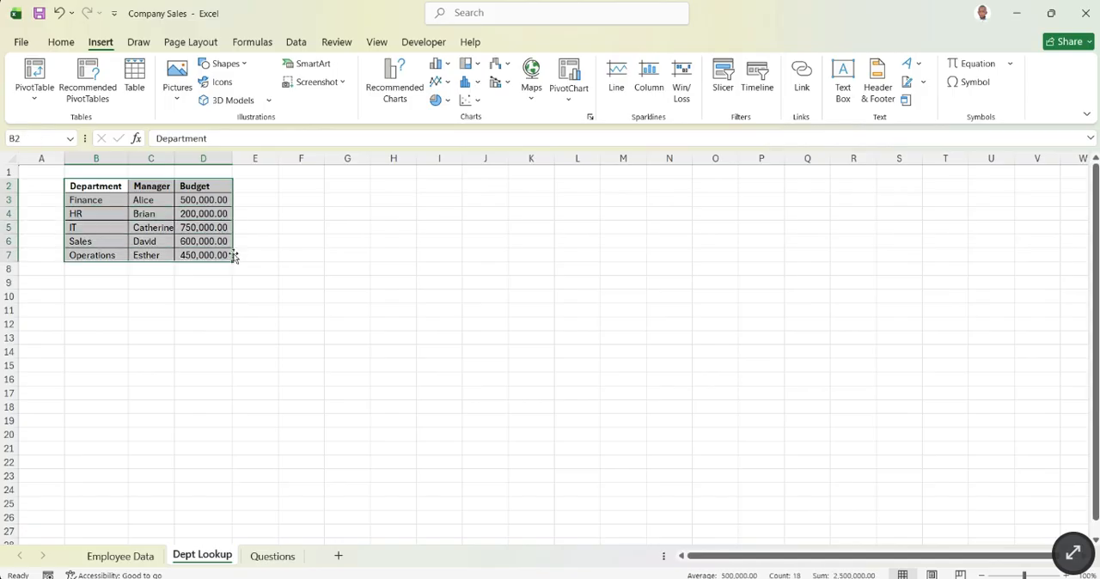
left_click(246, 241)
left_click_drag(97, 188, 210, 251)
left_click(263, 225)
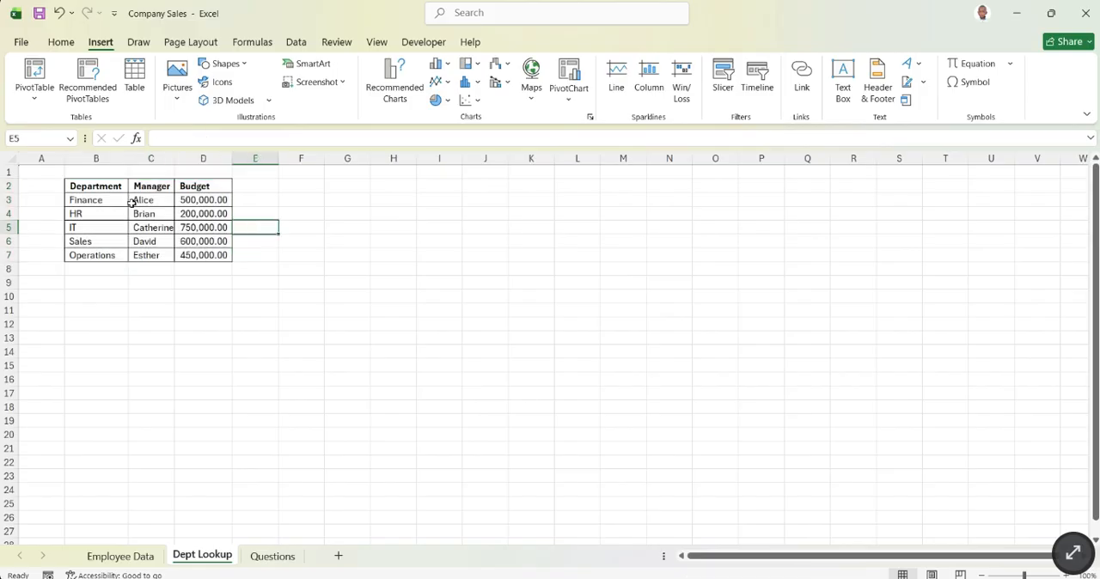
left_click_drag(92, 187, 197, 256)
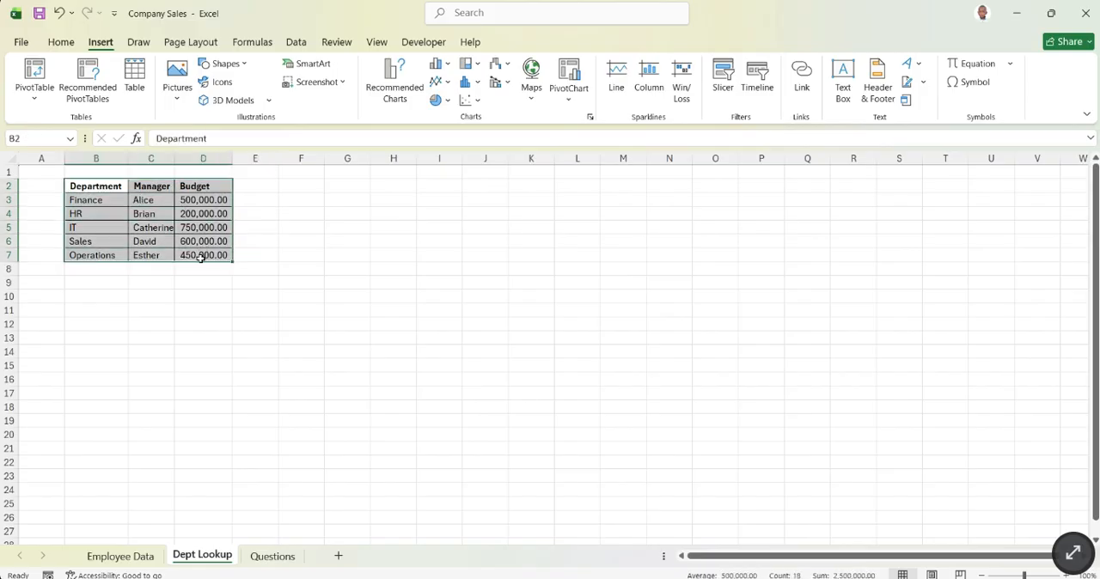
left_click(289, 251)
left_click_drag(112, 189, 203, 255)
left_click(103, 201)
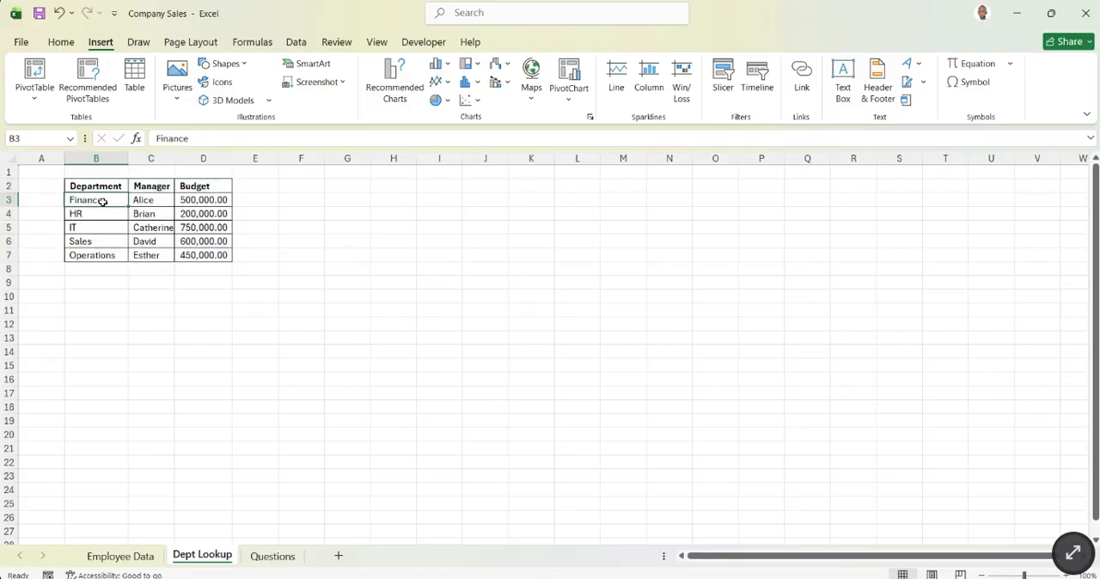
- Compare the Employee Data sheet with the department table B2:D7 on the Dept Lookup sheet
left_click(120, 559)
left_click(203, 559)
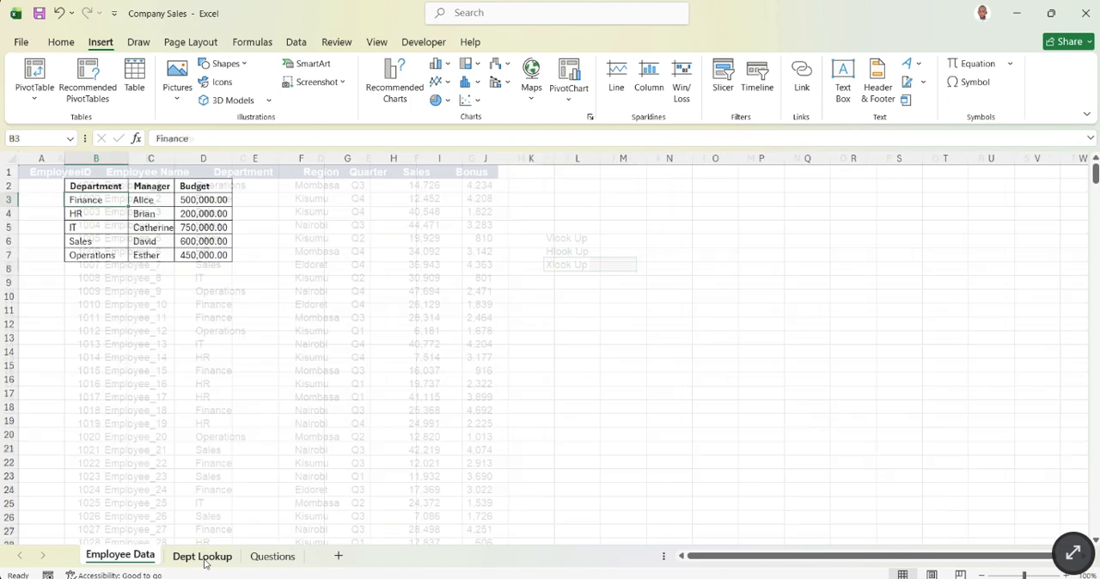
left_click_drag(106, 187, 209, 252)
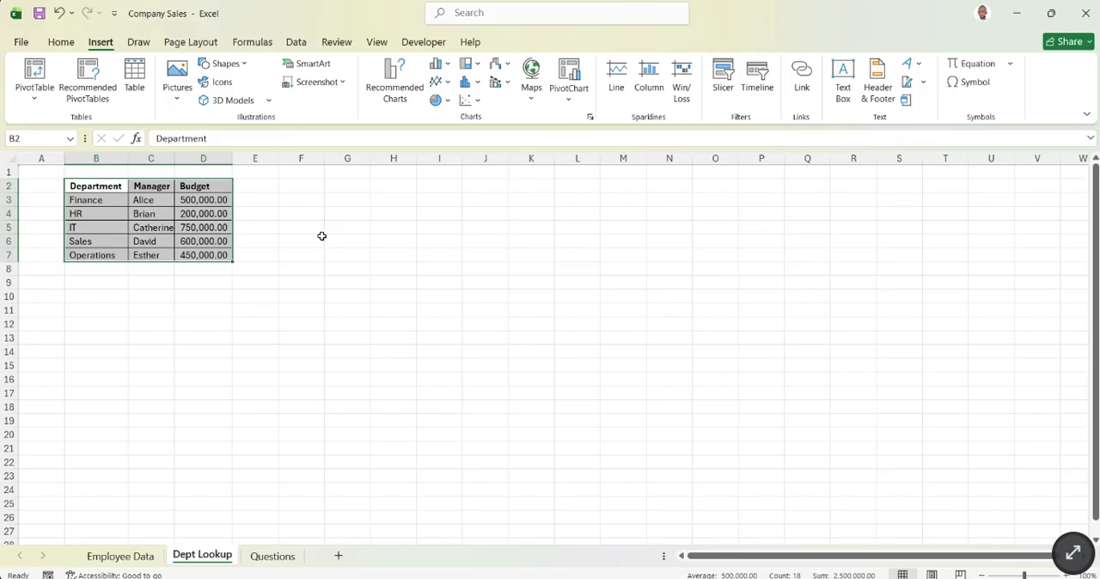
left_click(121, 556)
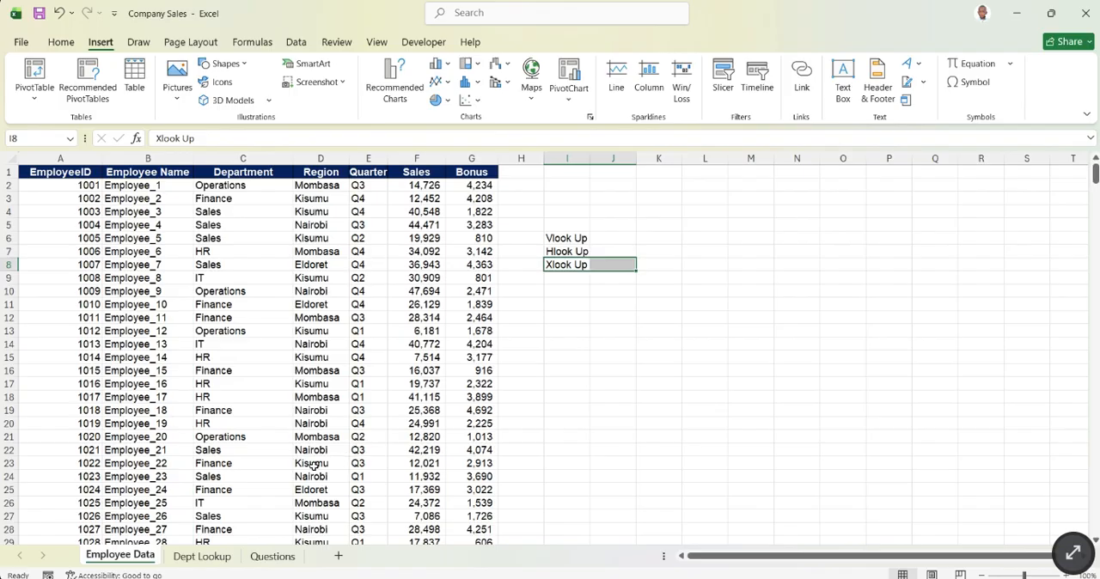
left_click(200, 558)
left_click(182, 187)
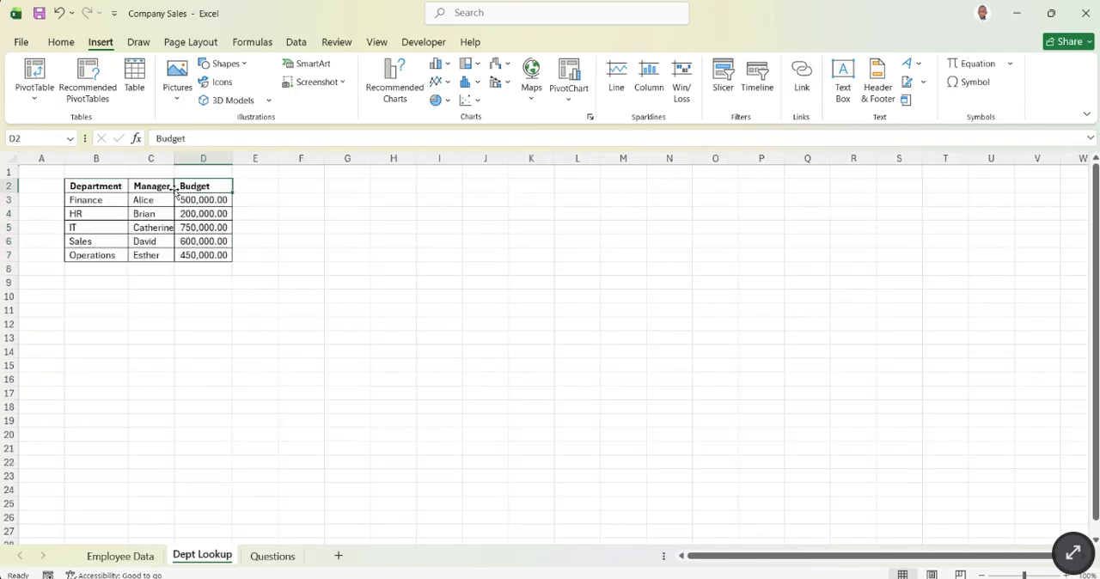
left_click(100, 185)
left_click_drag(101, 186, 207, 256)
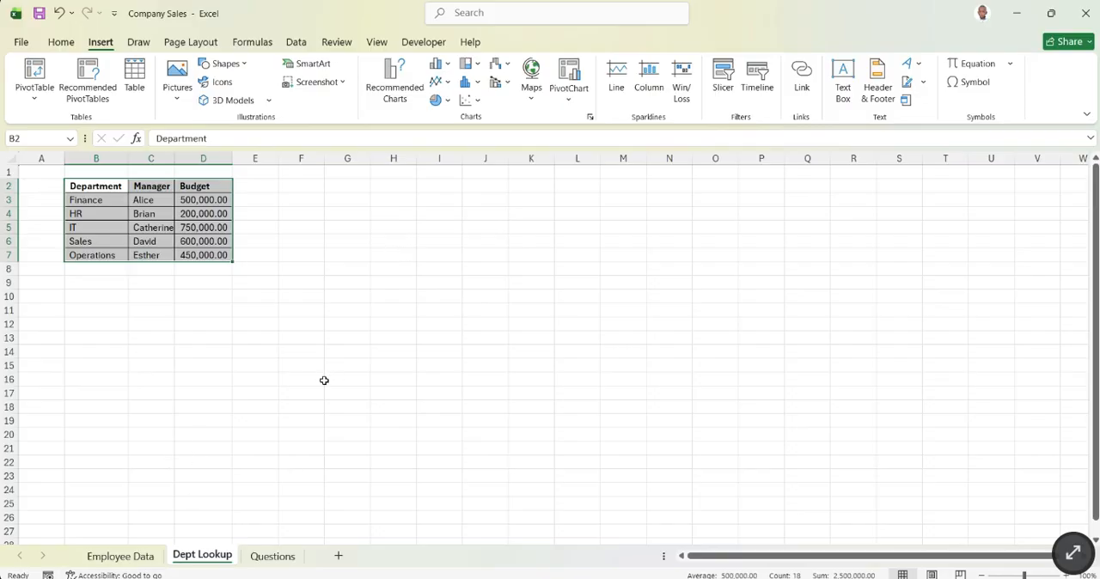
- Relate the Vlook Up label in I6 of Employee Data to the department table B2:D7 on Dept Lookup
left_click(121, 556)
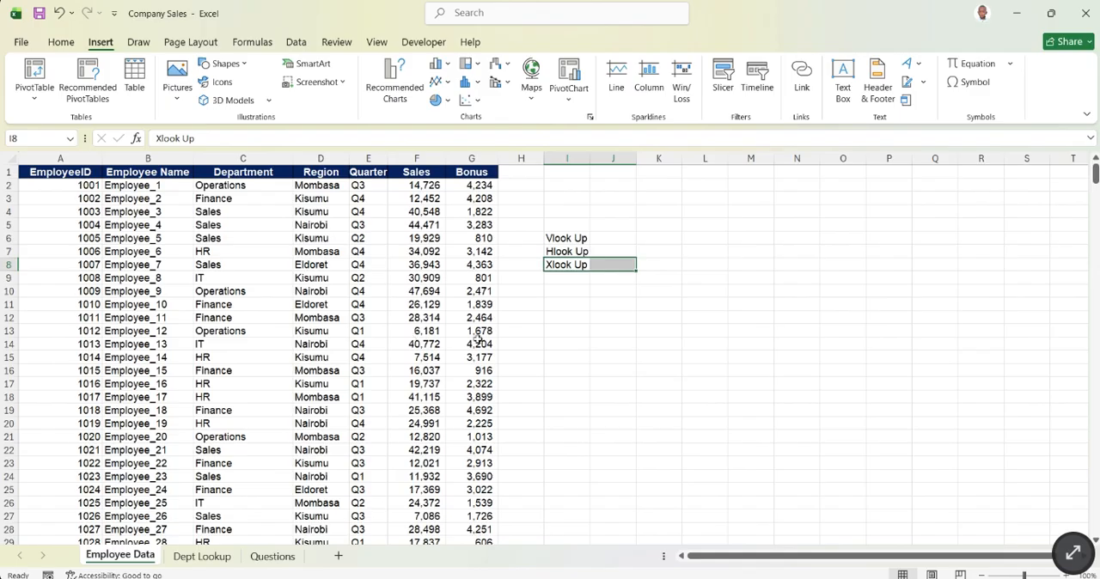
left_click(572, 240)
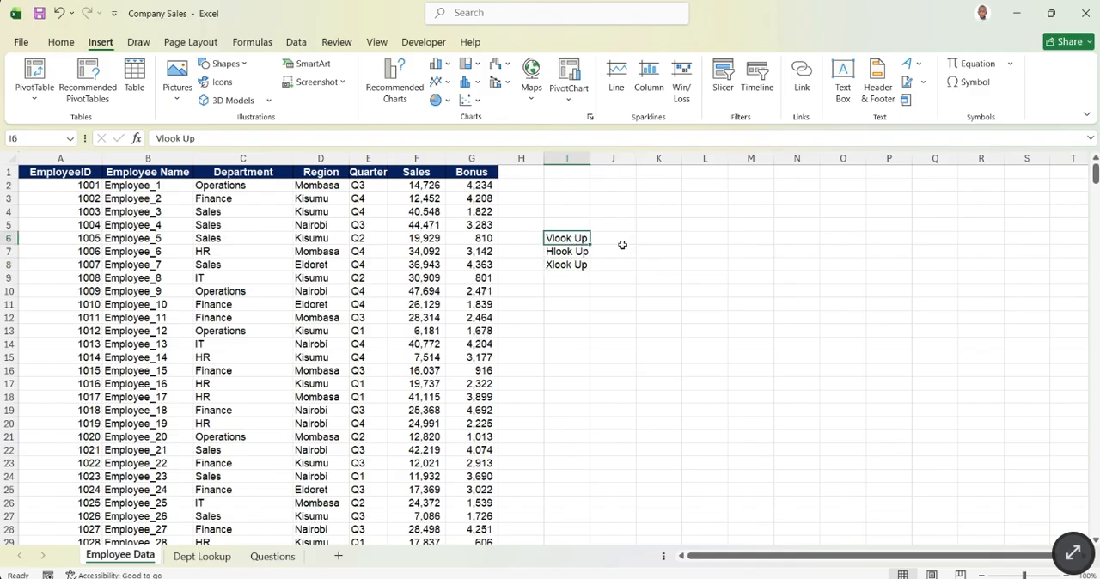
left_click(213, 559)
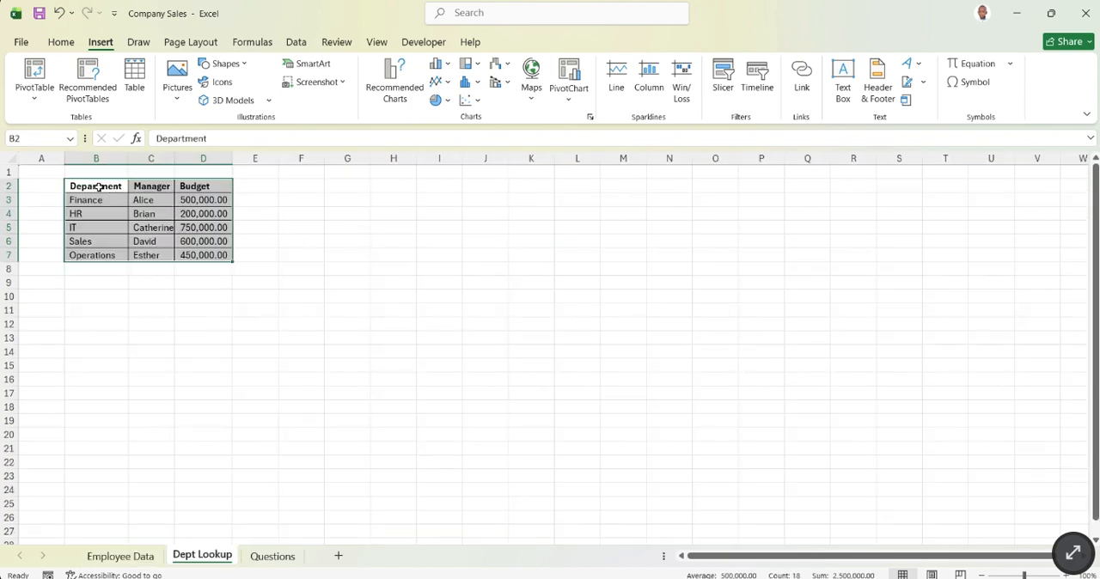
left_click_drag(96, 187, 211, 257)
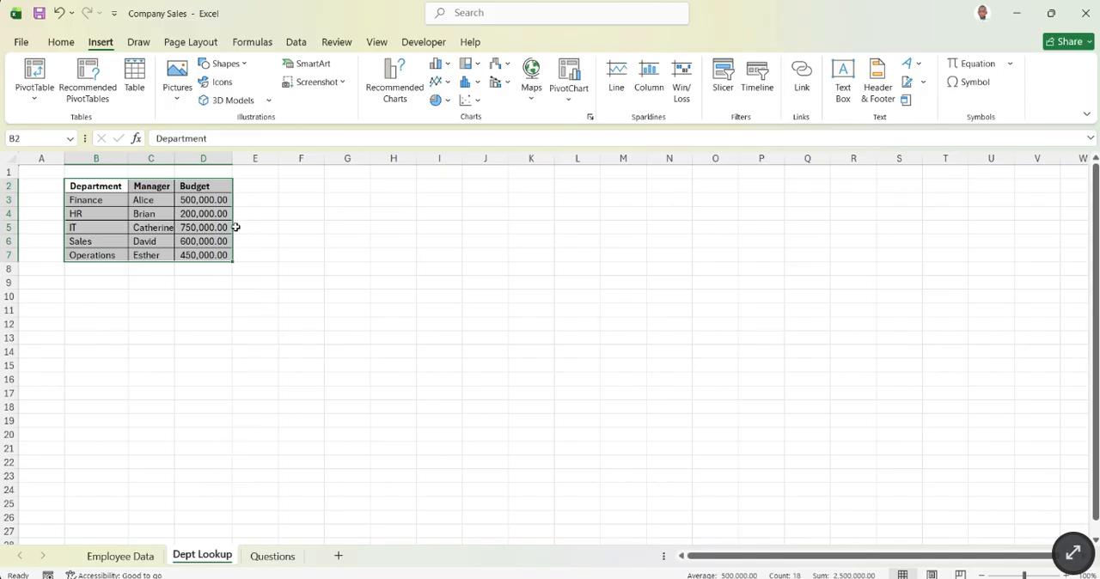
- Relate the Hlook Up label in I7 of Employee Data to the department table on the Dept Lookup sheet
left_click(143, 557)
left_click(566, 251)
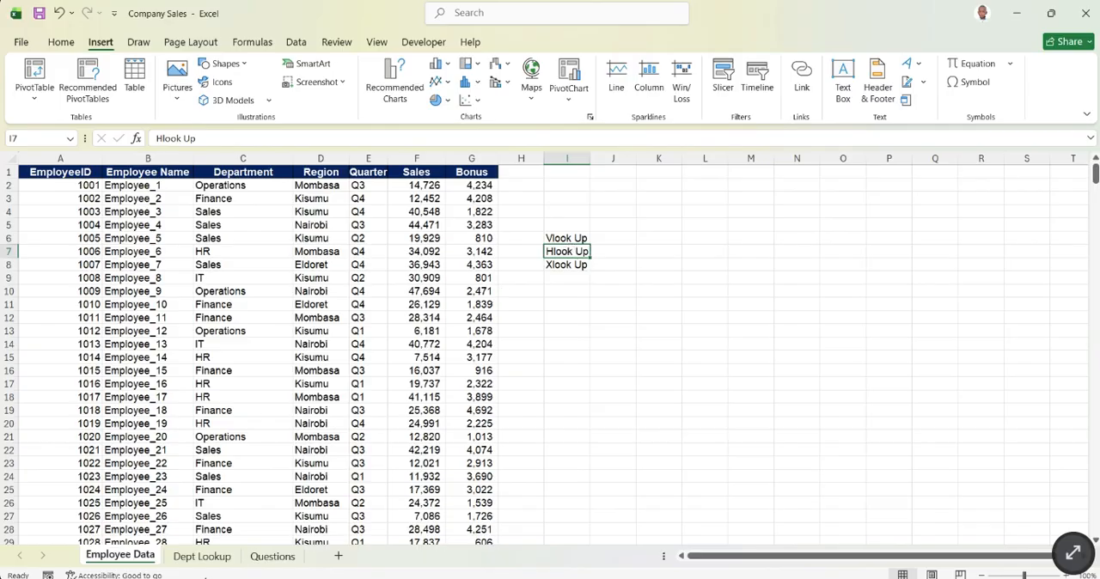
left_click(202, 557)
left_click(203, 214)
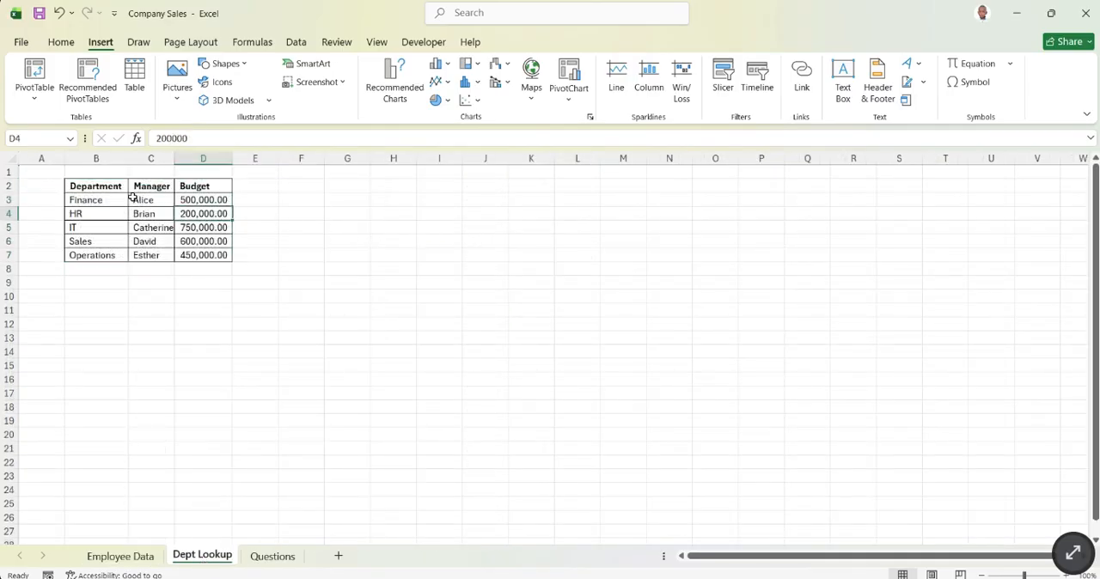
left_click_drag(101, 188, 222, 256)
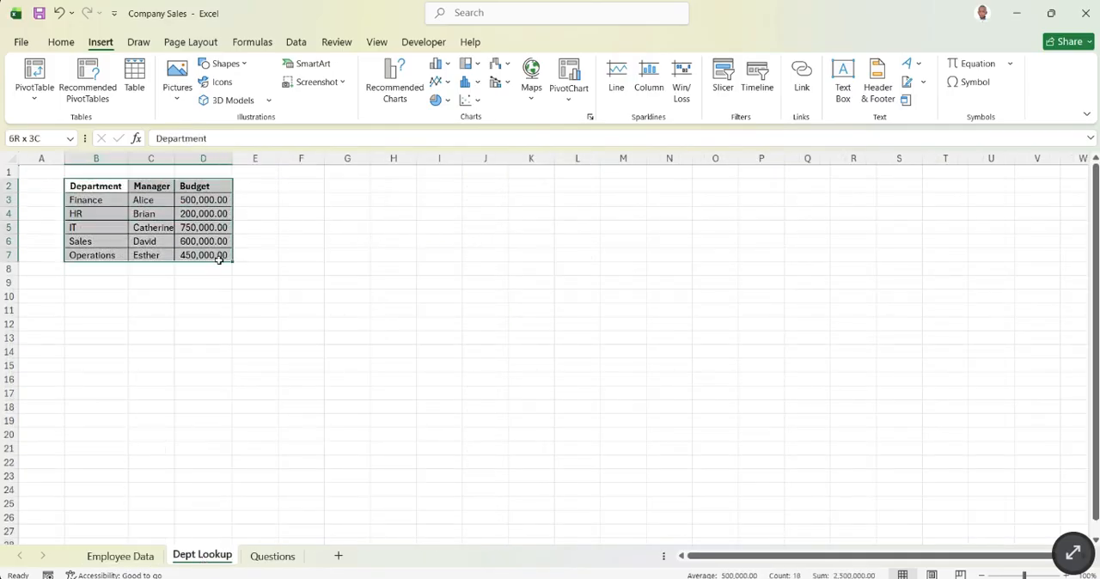
left_click(332, 239)
left_click(98, 184)
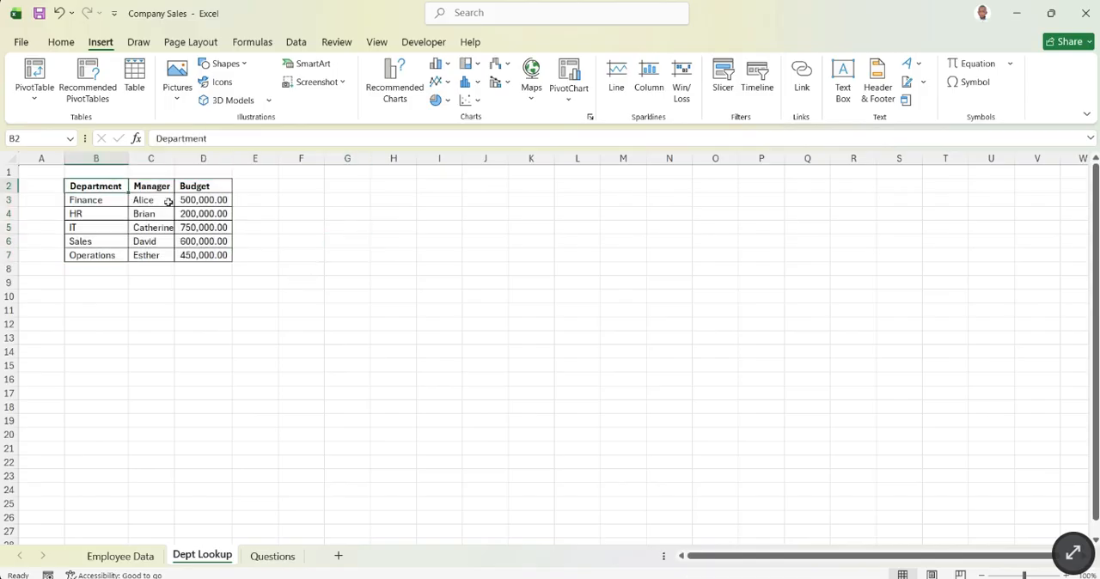
left_click_drag(169, 202, 206, 270)
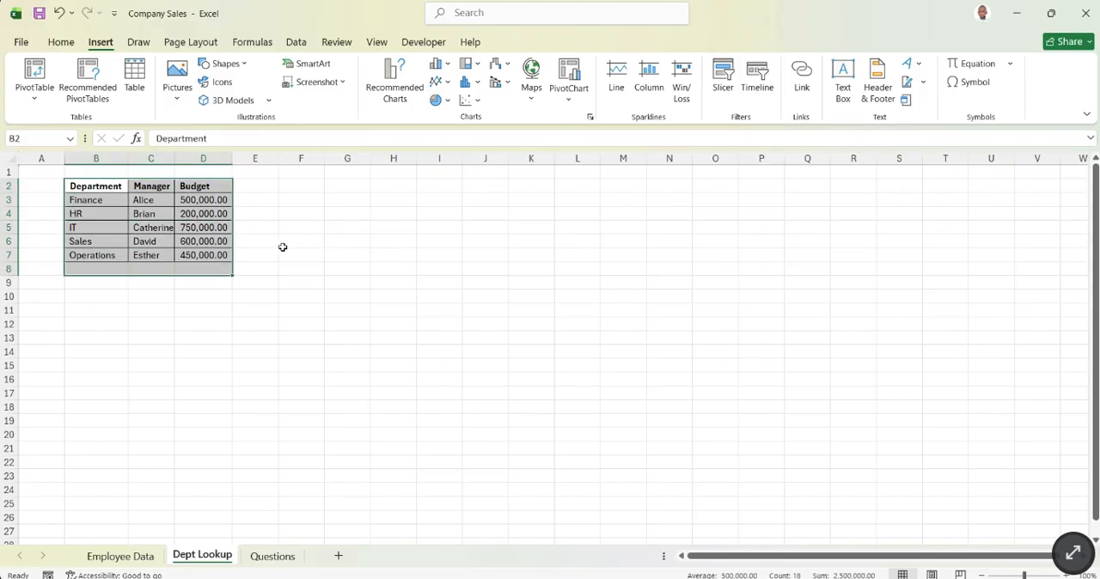
- Relate the Xlook Up label in I8 of Employee Data to the department table B2:D7 on Dept Lookup
left_click(121, 557)
left_click(570, 265)
left_click(283, 242)
left_click_drag(96, 190, 199, 251)
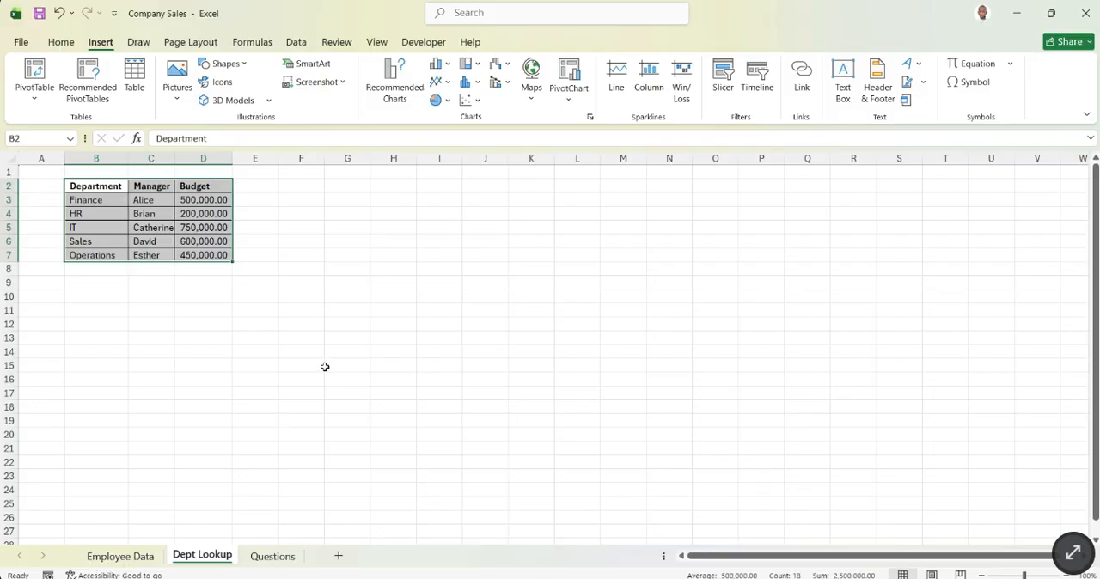
- Move the three lookup labels on the Employee Data sheet from I6:I8 to P6:P8
left_click(135, 559)
left_click(629, 289)
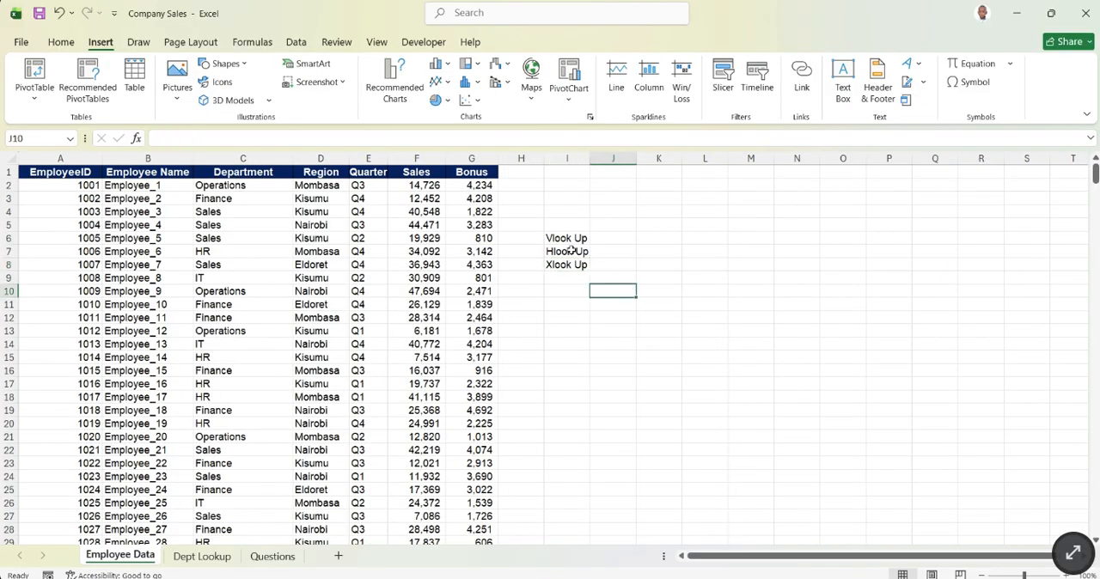
left_click_drag(571, 237, 904, 245)
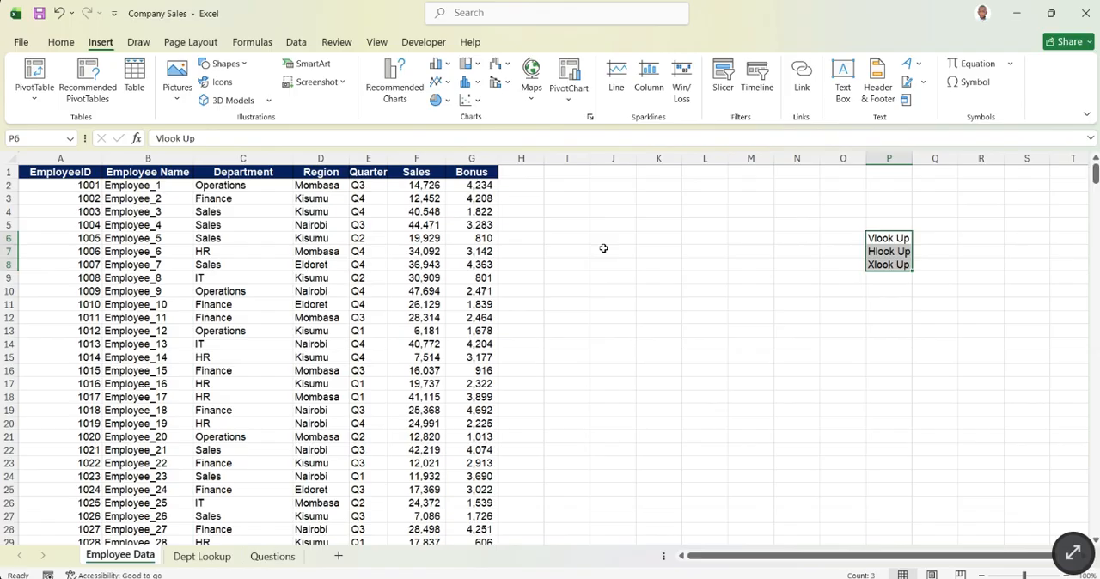
left_click(717, 280)
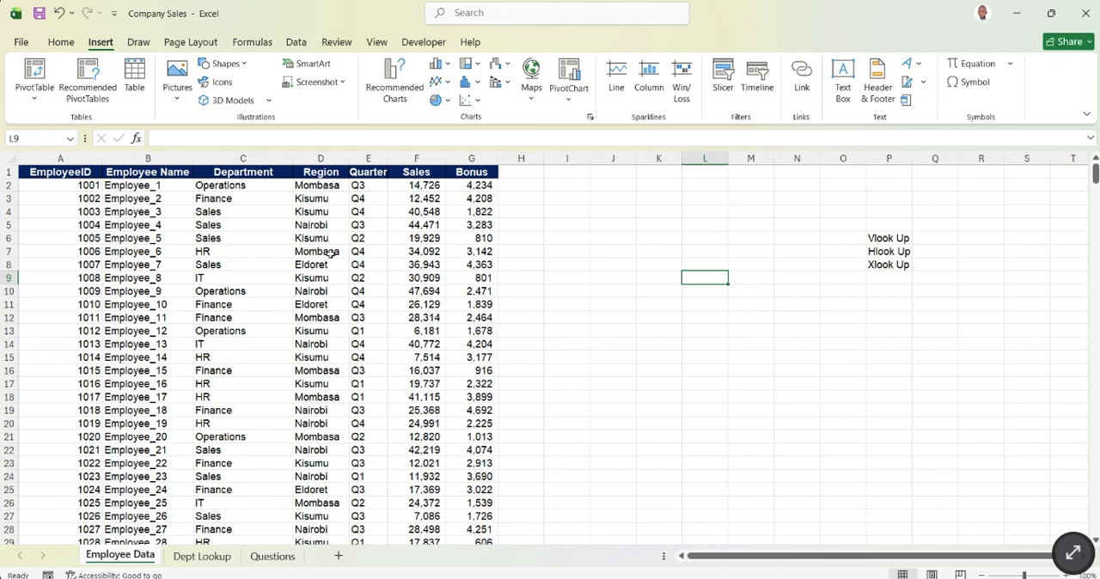
- Examine the Department, Manager and Budget columns of the Dept Lookup table one by one, and return to the Employee Data sheet
left_click(202, 556)
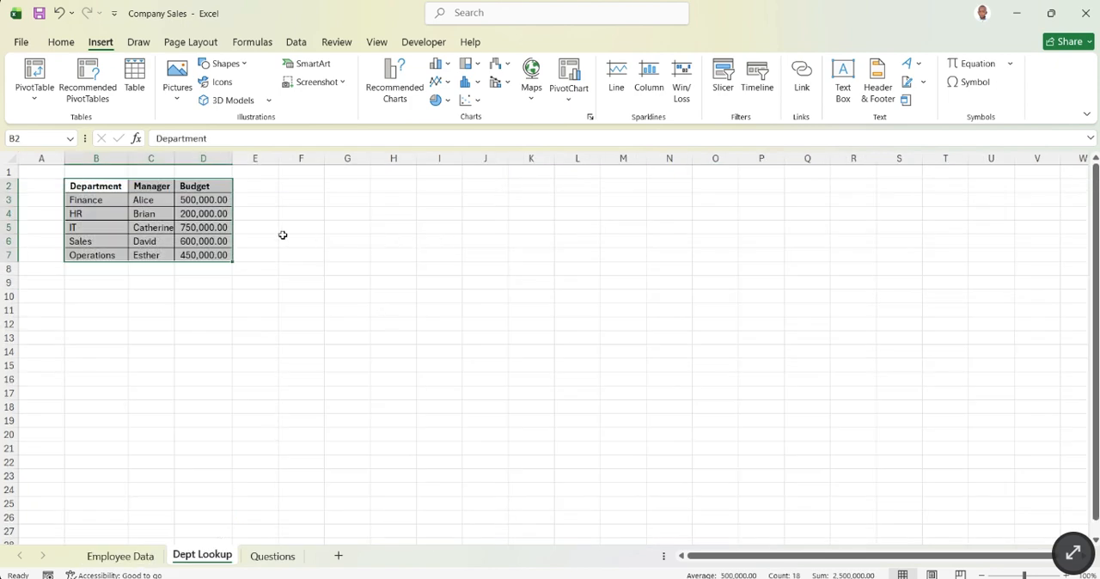
left_click_drag(81, 186, 96, 267)
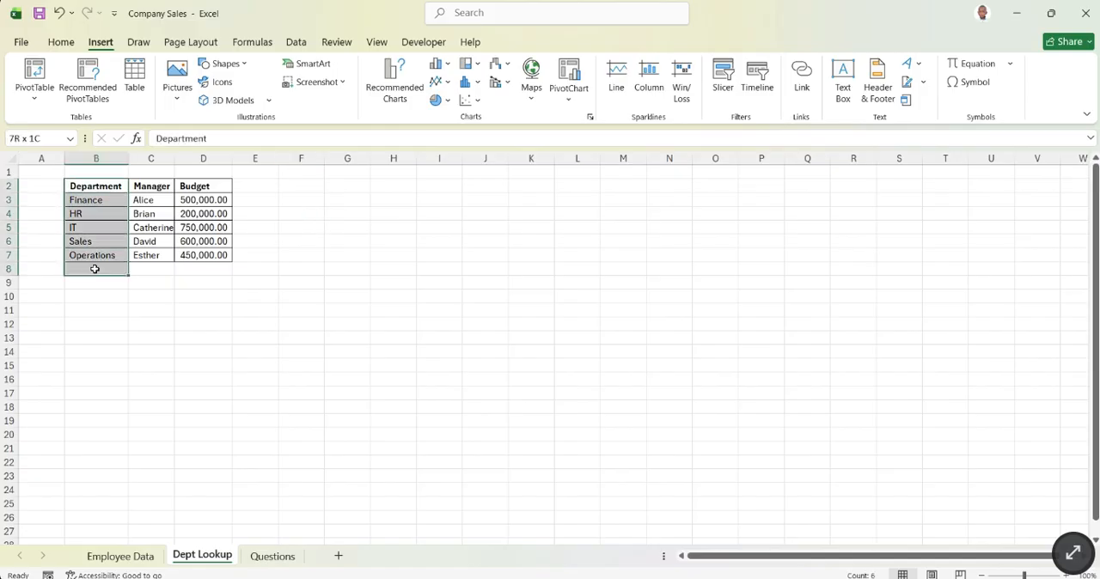
left_click(206, 337)
left_click_drag(160, 181, 154, 272)
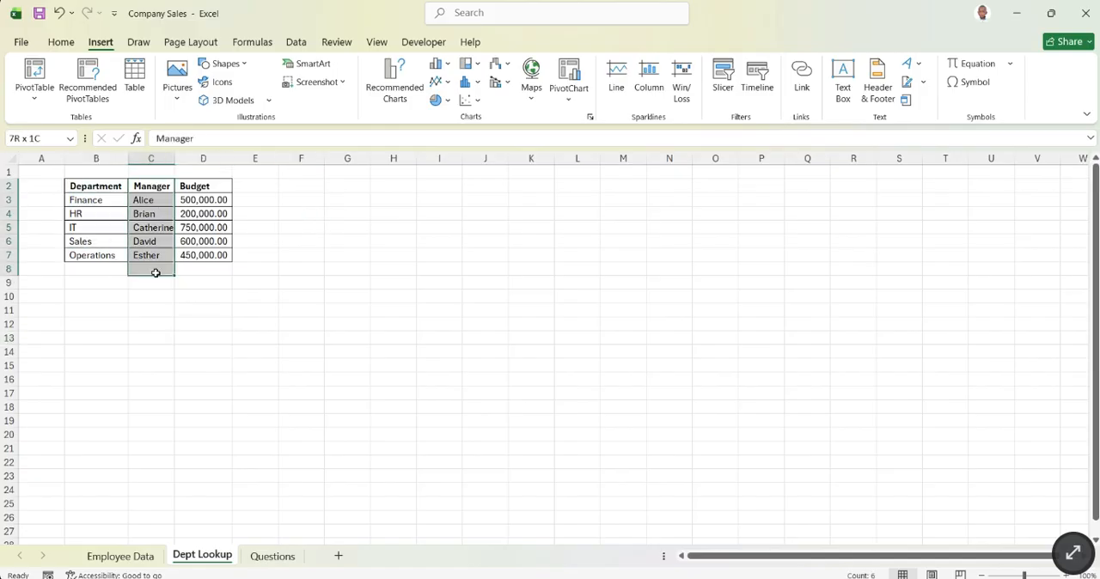
left_click(197, 362)
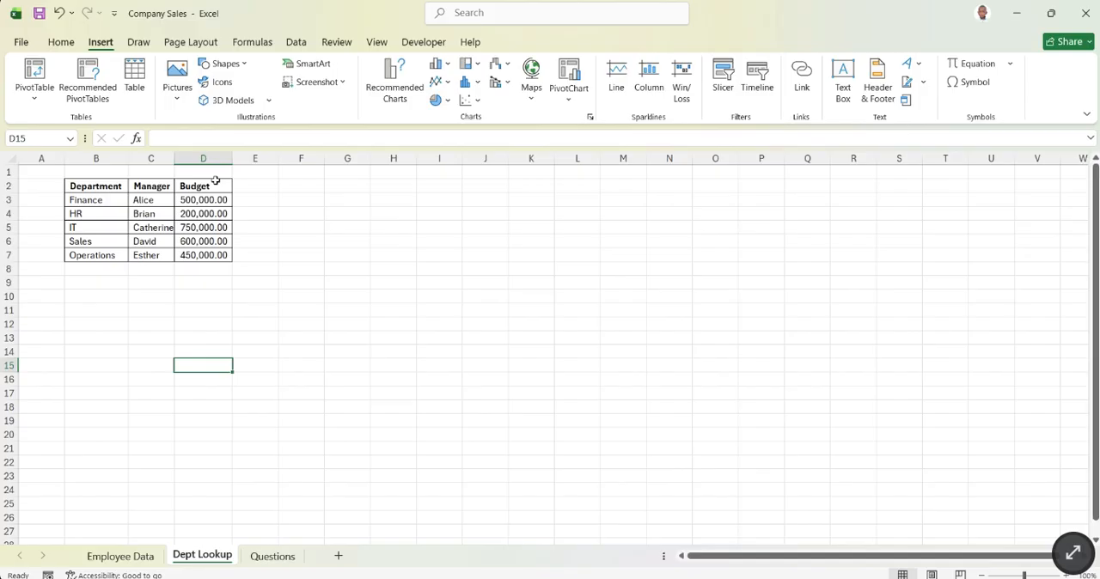
left_click(216, 180)
left_click_drag(215, 185, 211, 258)
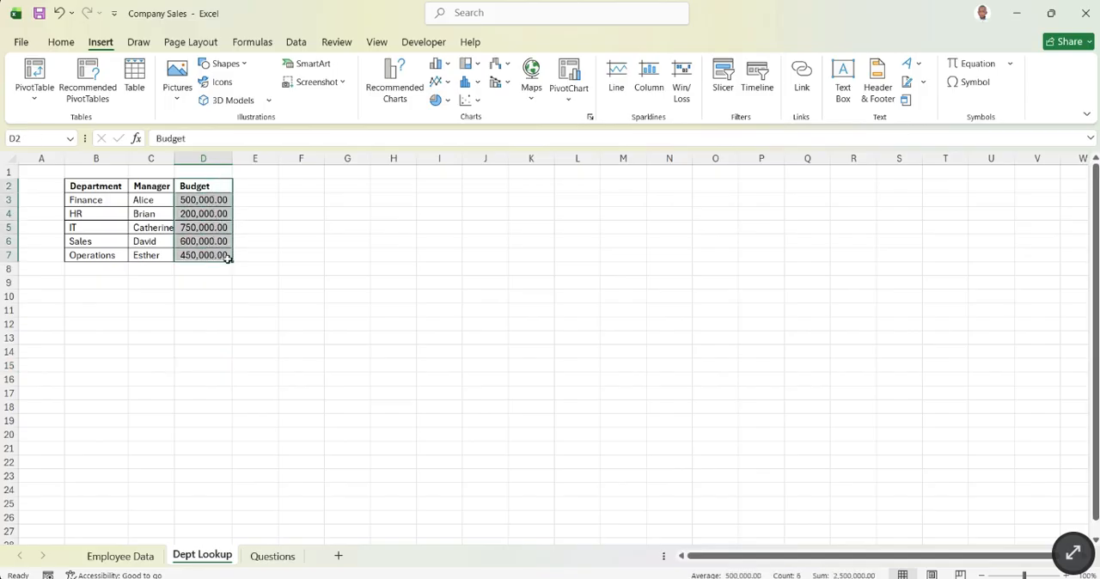
left_click(343, 255)
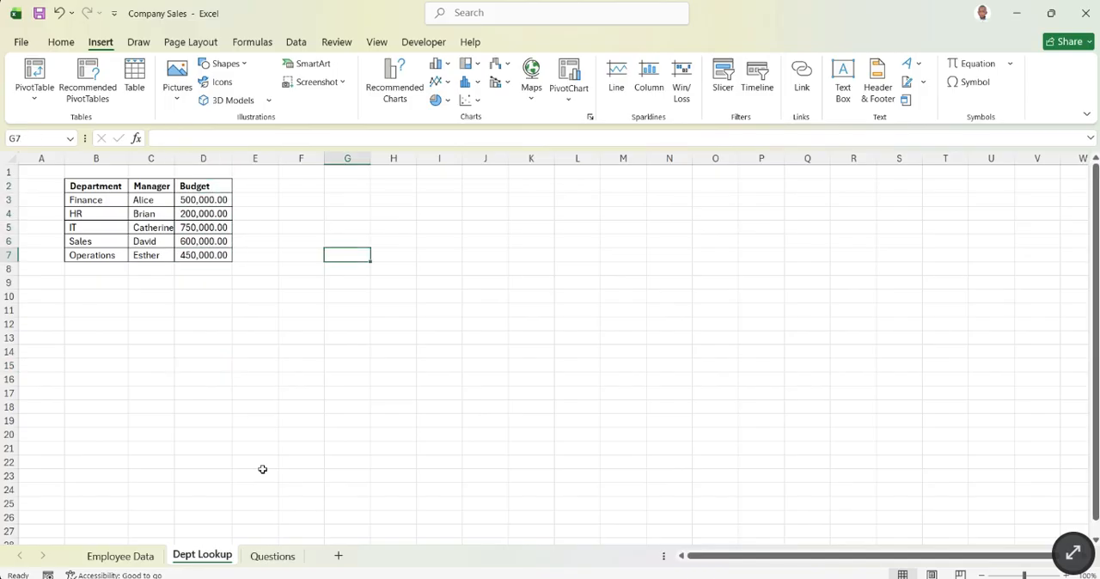
left_click(134, 559)
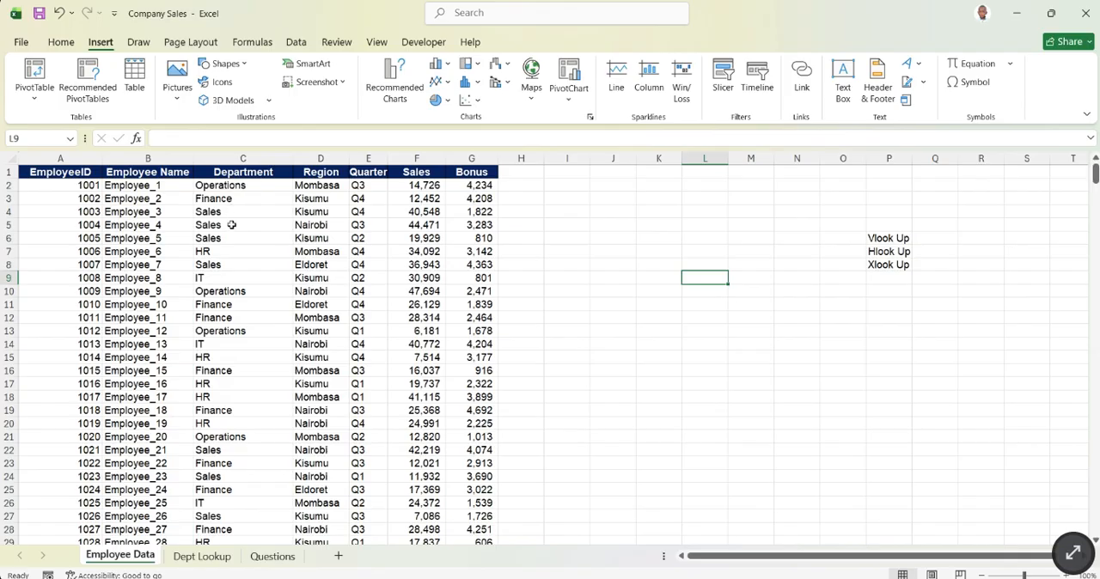
- Find the Operations department's manager in the Dept Lookup table and enter that manager's name in H2 of Employee Data
left_click(215, 557)
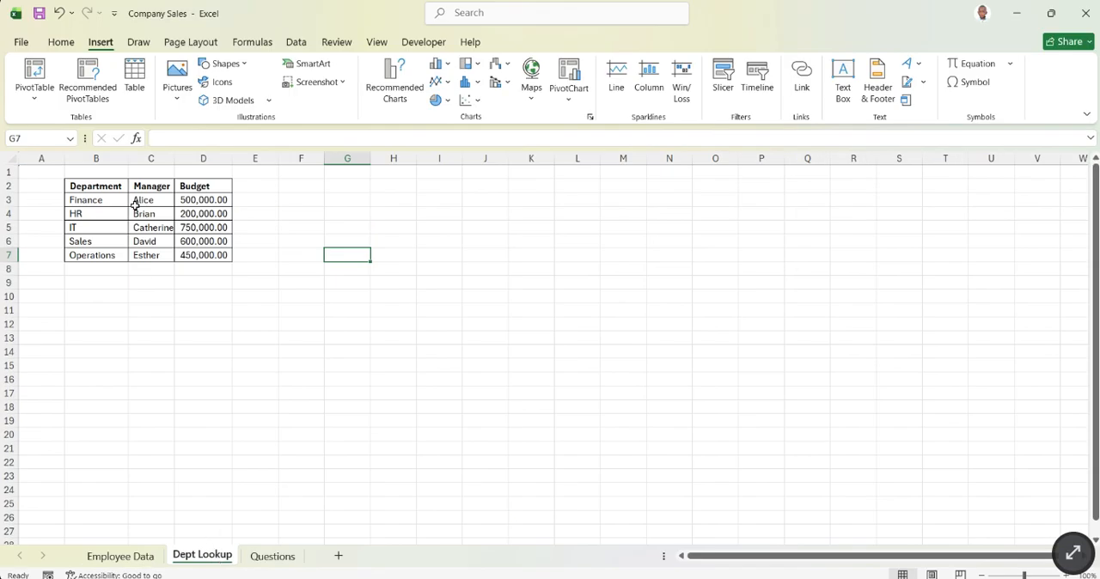
left_click(181, 258)
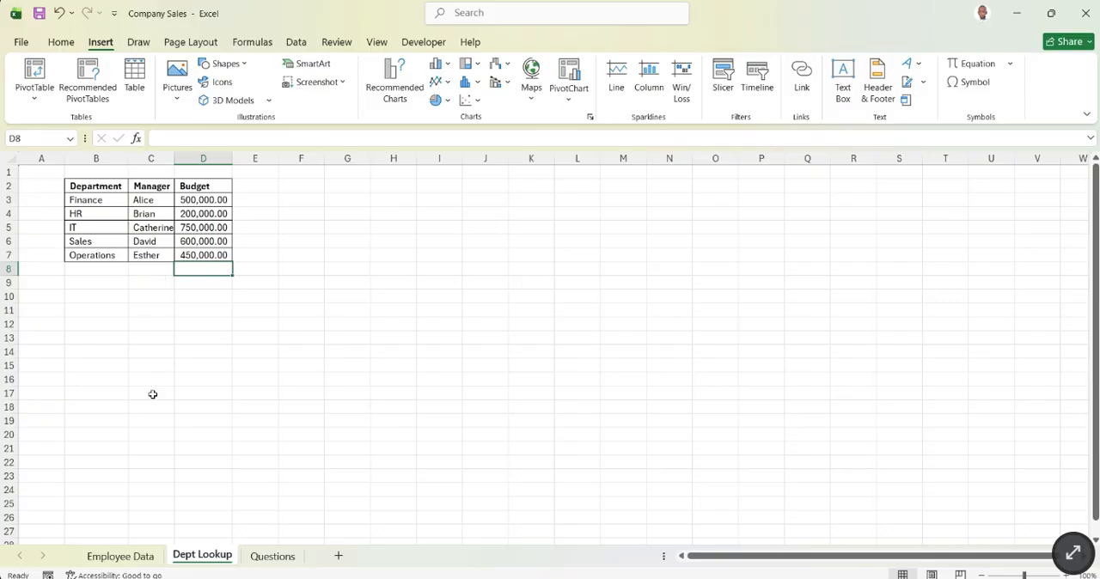
left_click(120, 557)
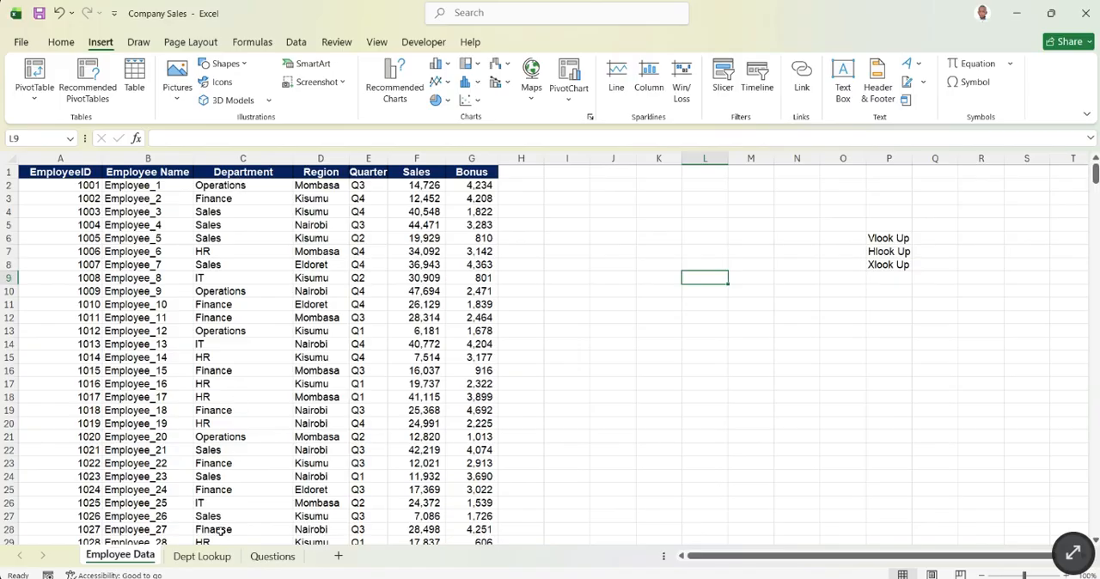
left_click(215, 557)
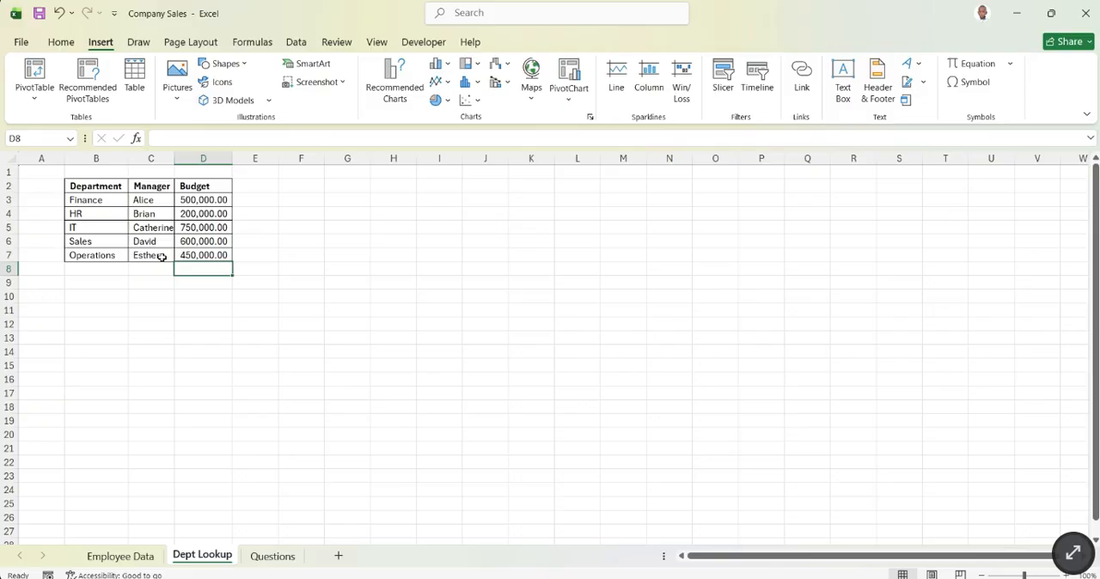
left_click(121, 556)
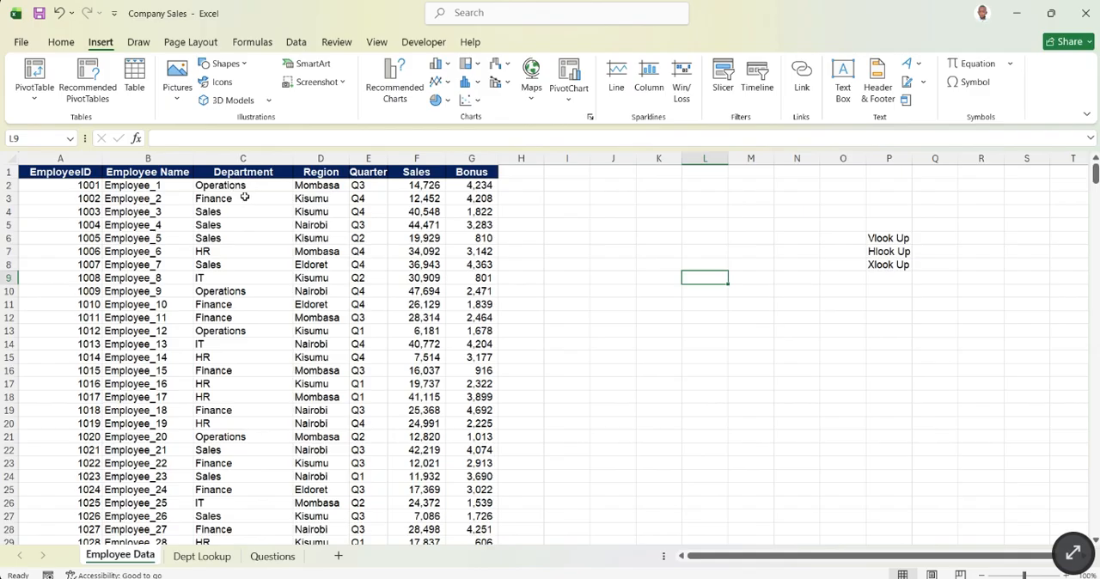
left_click(514, 186)
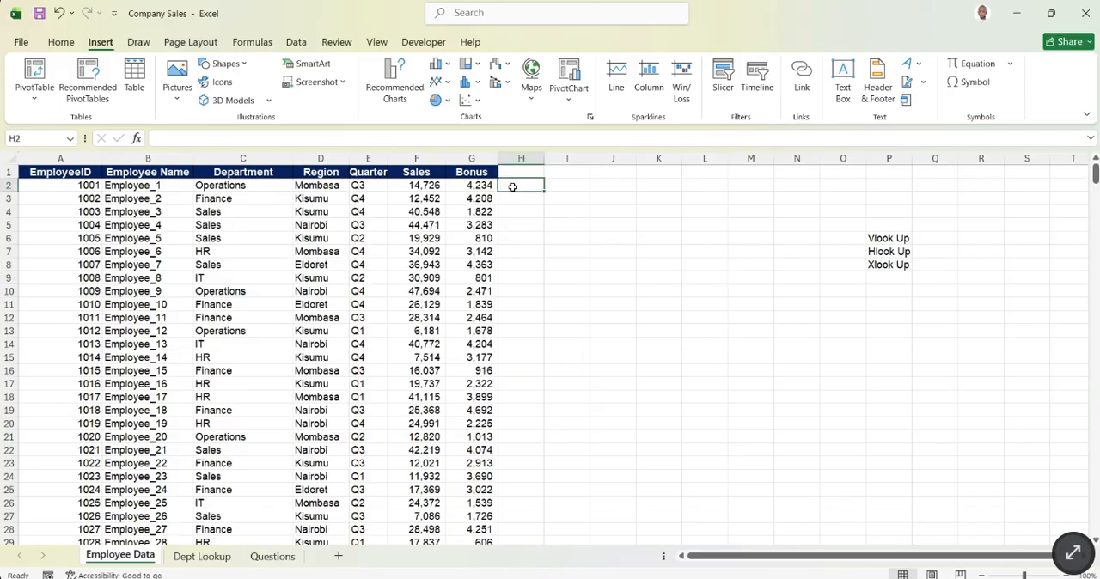
type("Esther")
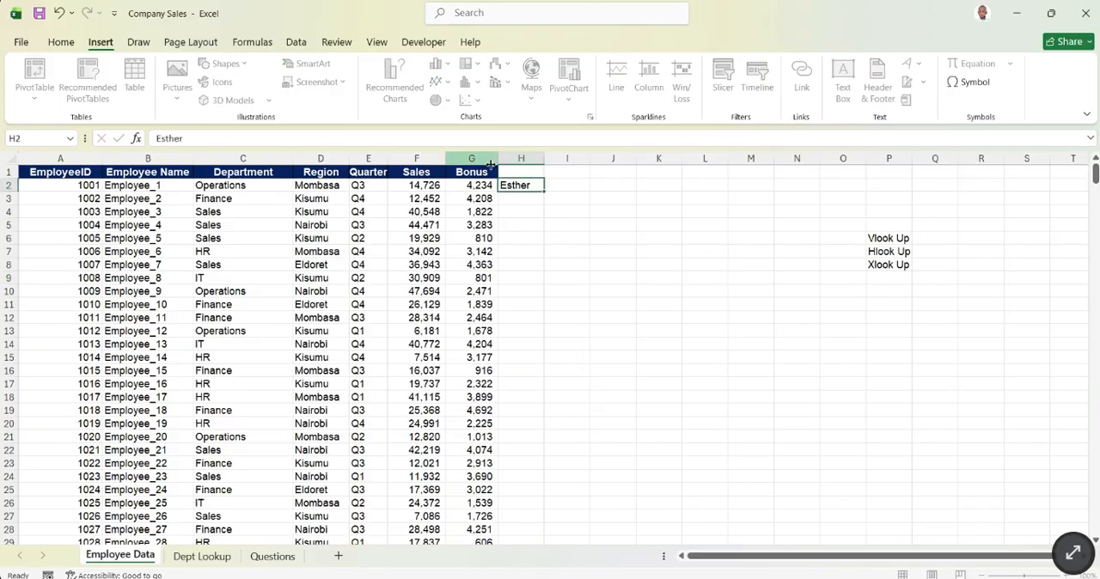
key("Return")
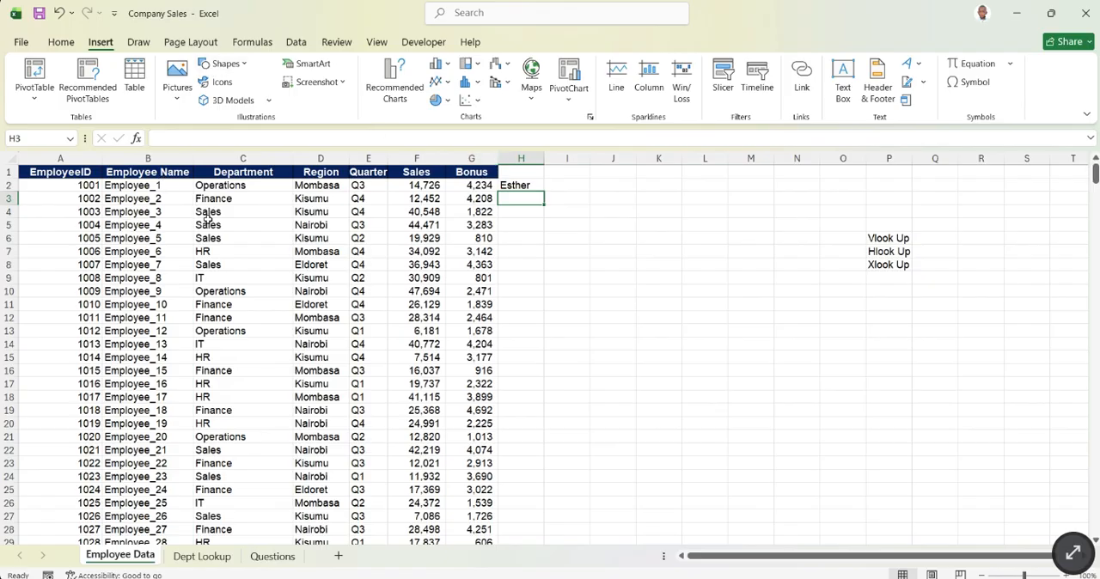
- Find the Finance department's manager on Dept Lookup and enter that manager's name in H3 of Employee Data
left_click(218, 560)
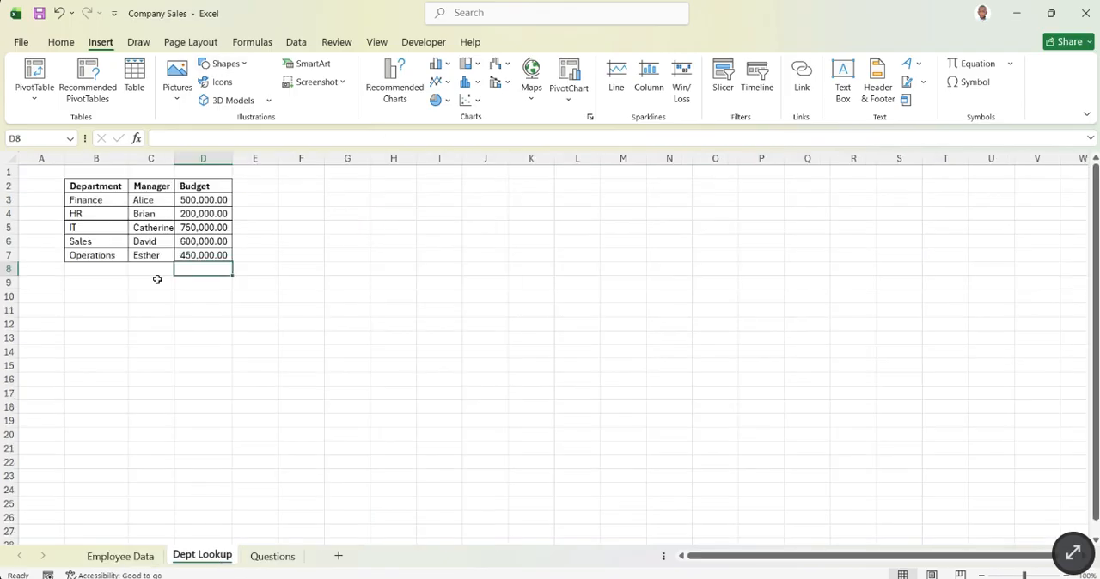
left_click(120, 557)
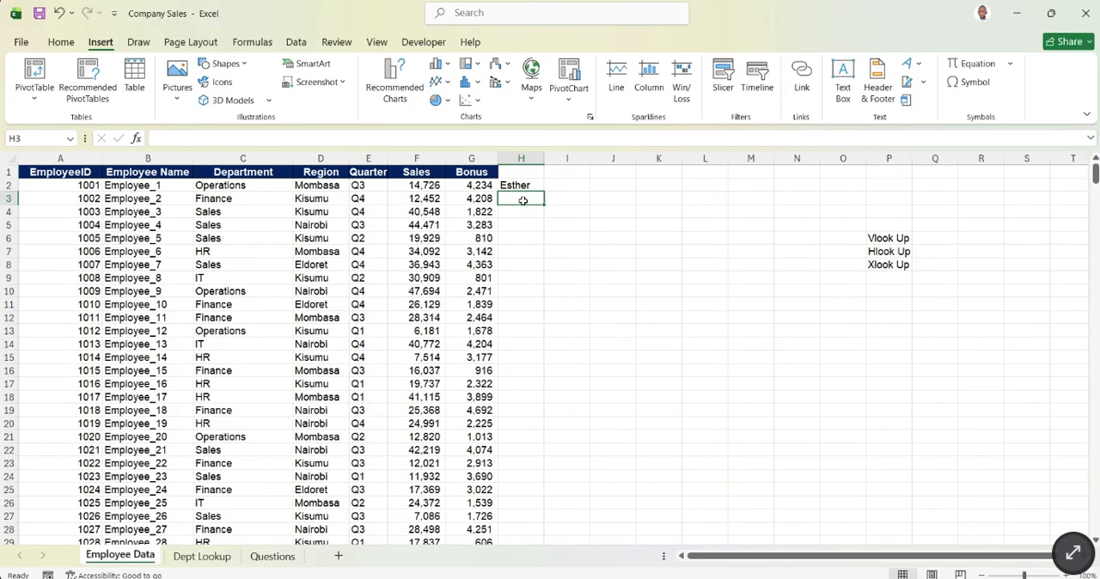
type("Alice")
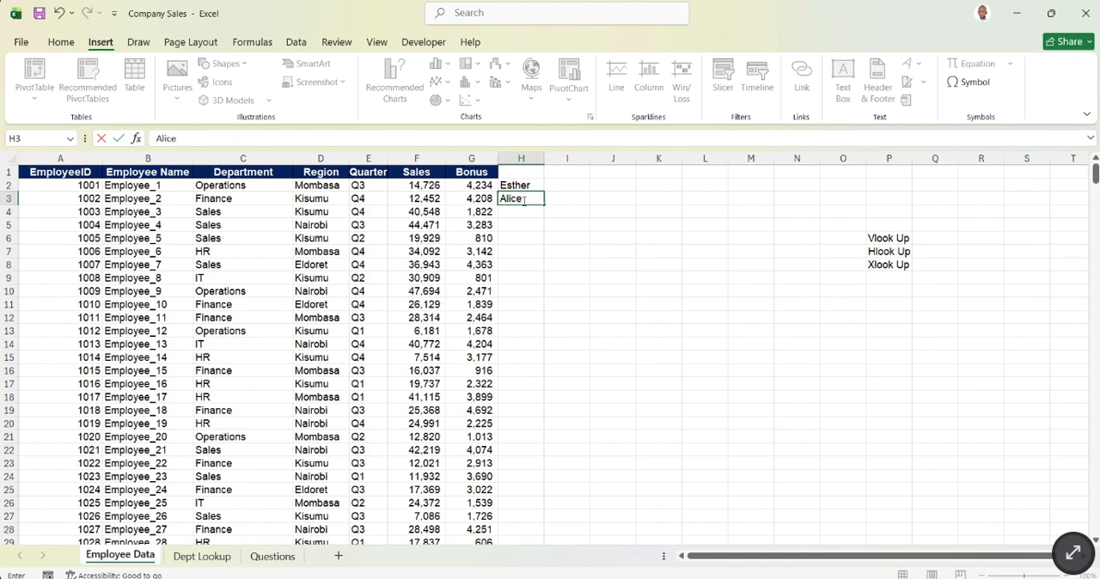
key("Return")
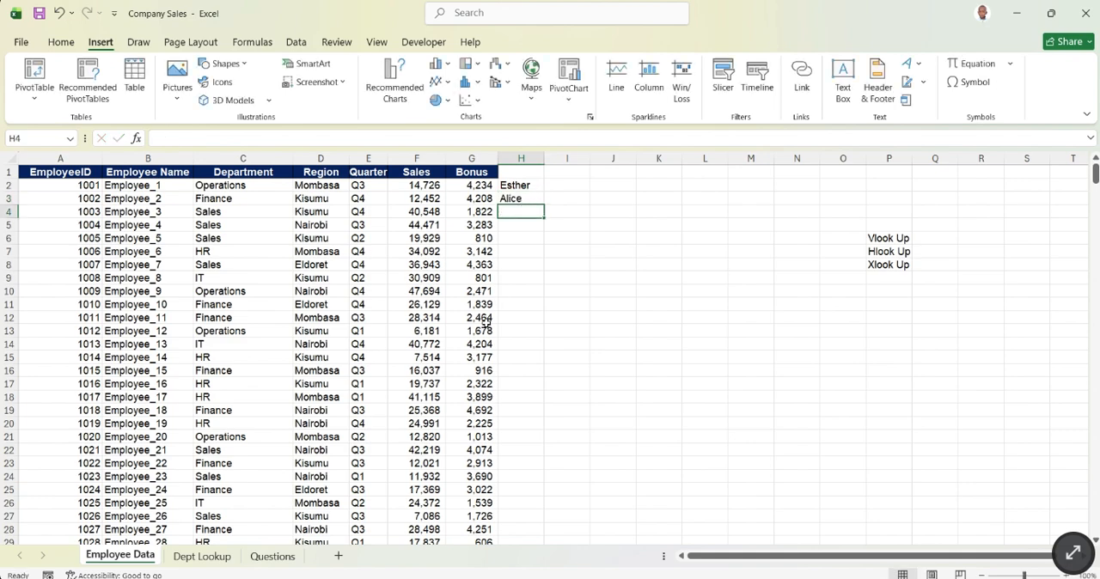
scroll(486, 327, "down", 13)
scroll(334, 501, "up", 13)
left_click(219, 555)
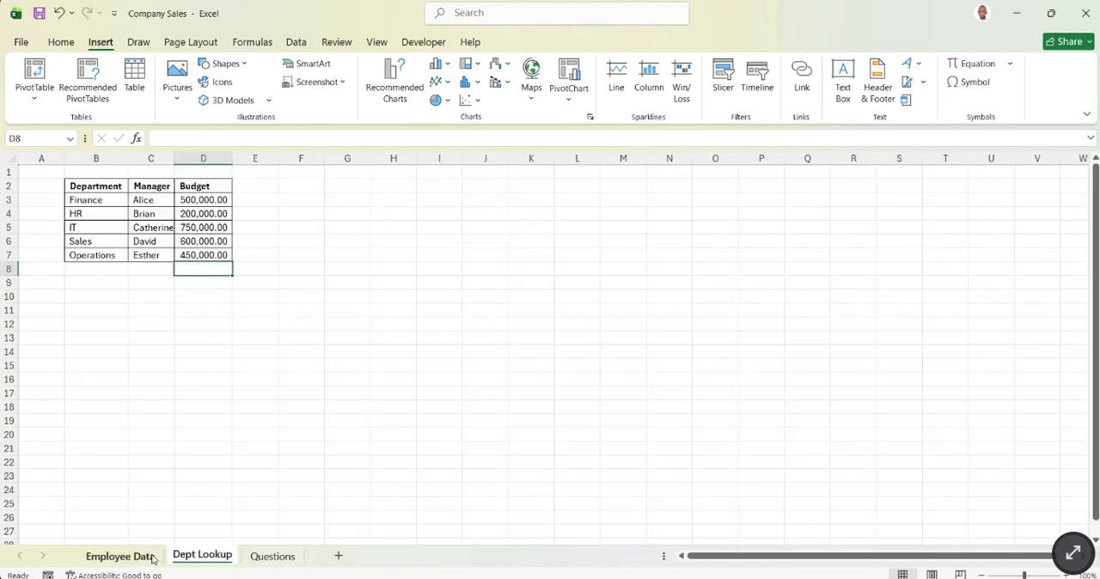
left_click(120, 556)
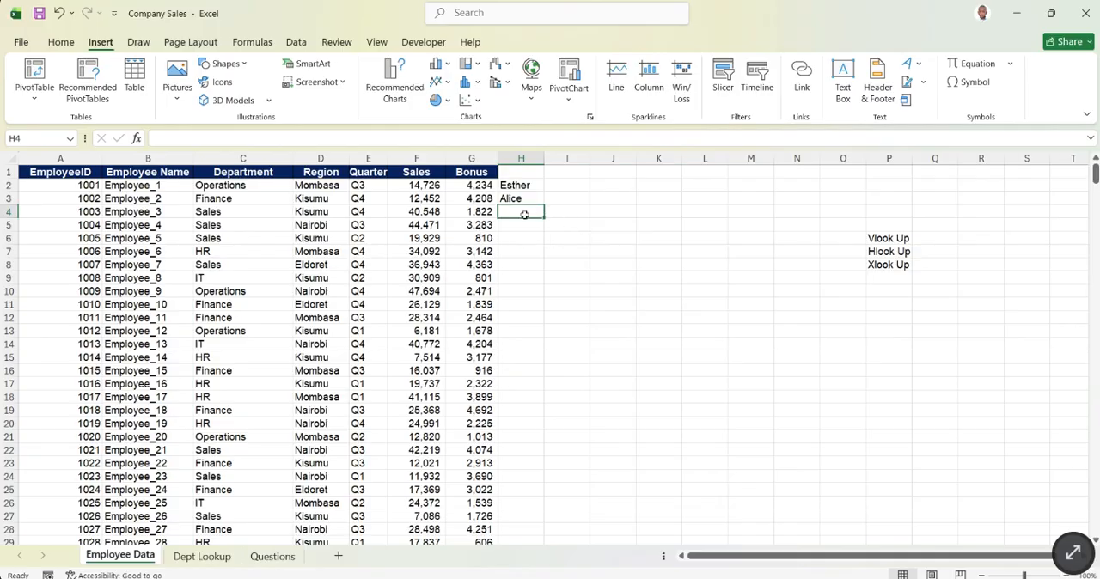
left_click(563, 212)
type("=vl")
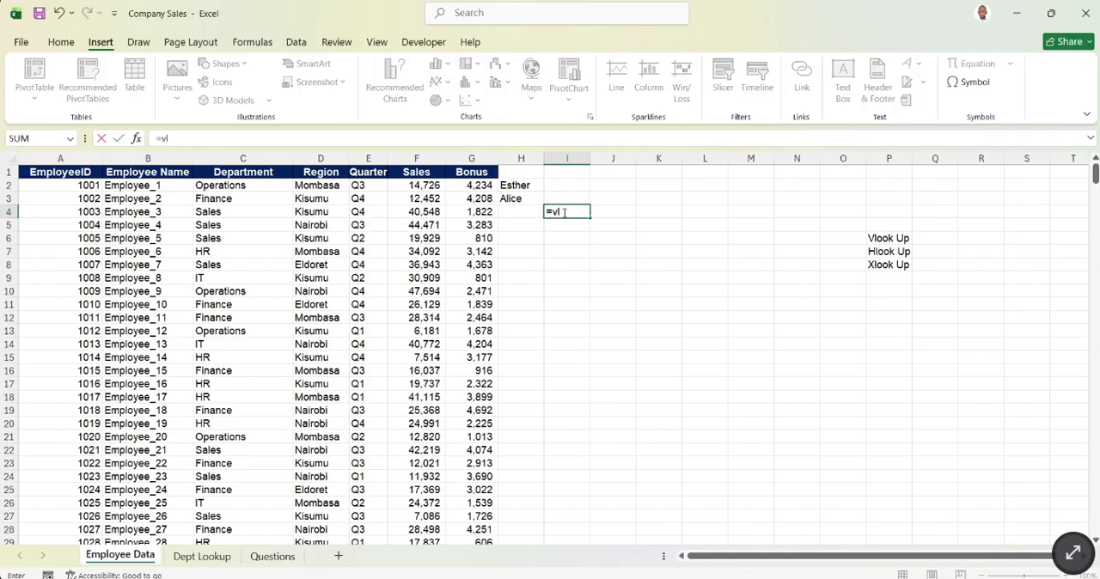
type("oo")
key("Tab")
key("BackSpace")
key("BackSpace")
key("BackSpace")
key("BackSpace")
key("BackSpace")
key("BackSpace")
key("Escape")
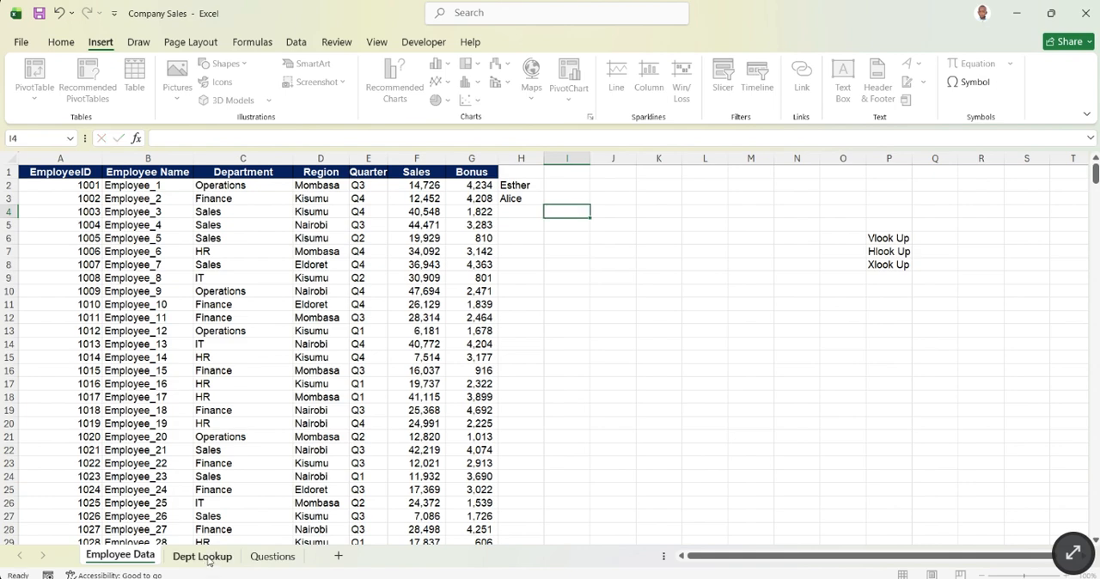
- Check the Department and Manager columns on Dept Lookup, and add the heading Manager in H1 of Employee Data
left_click(203, 556)
left_click_drag(96, 187, 81, 252)
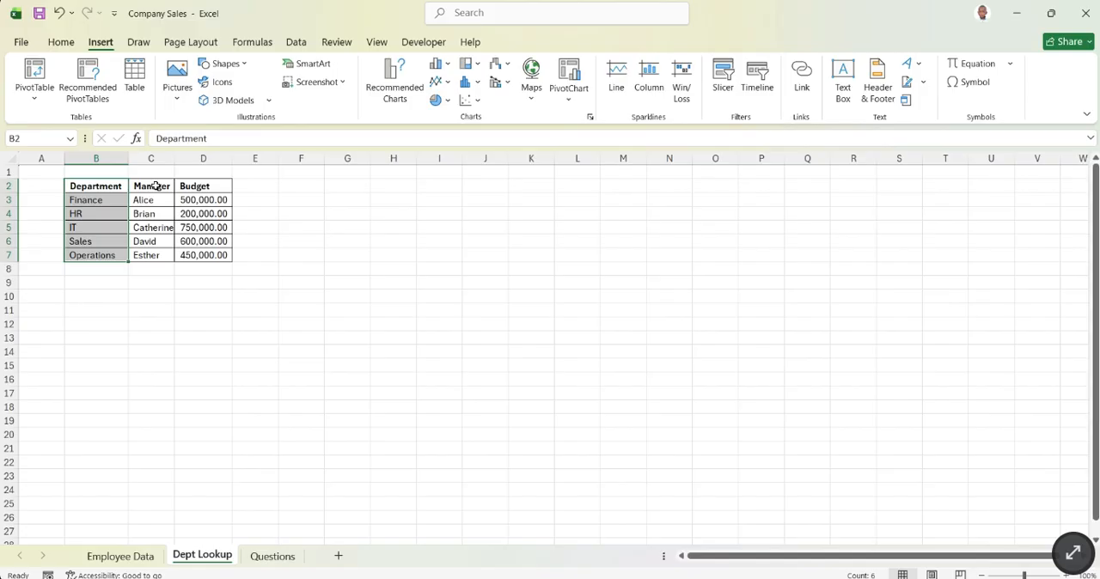
left_click_drag(153, 187, 150, 255)
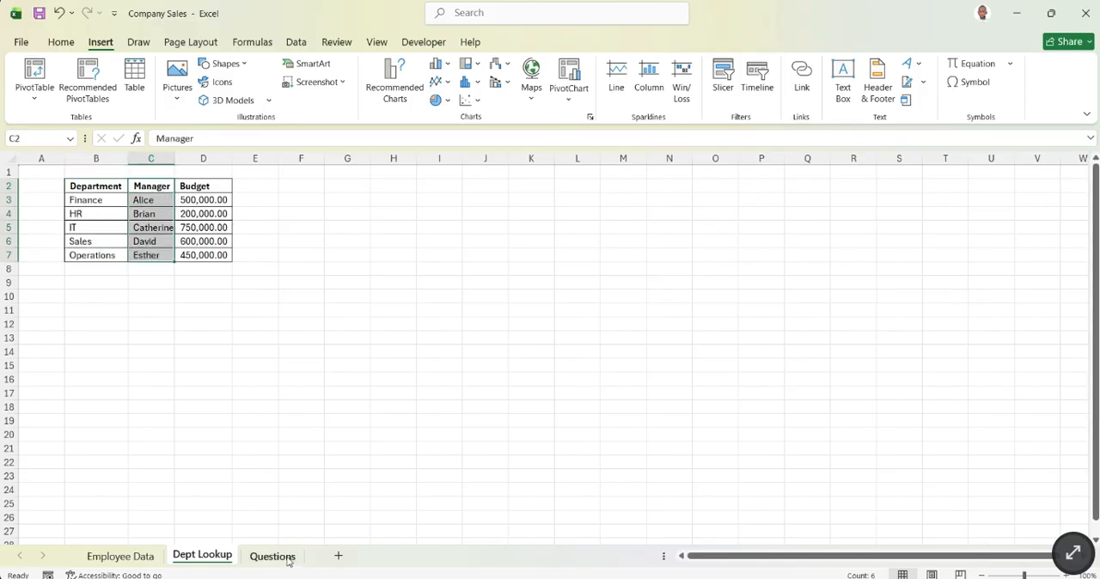
left_click(150, 557)
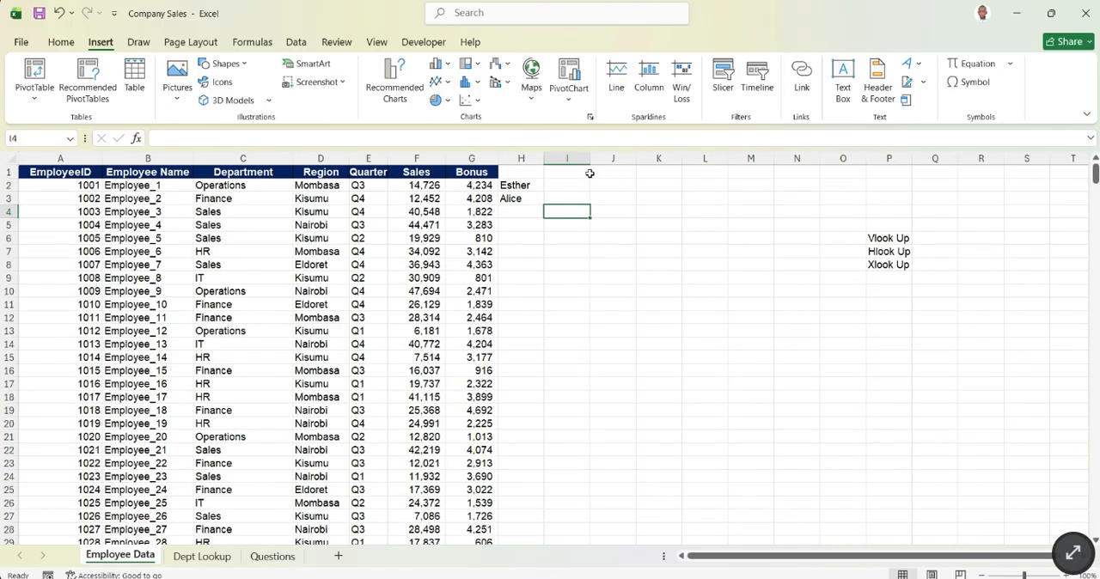
left_click(525, 173)
type("M")
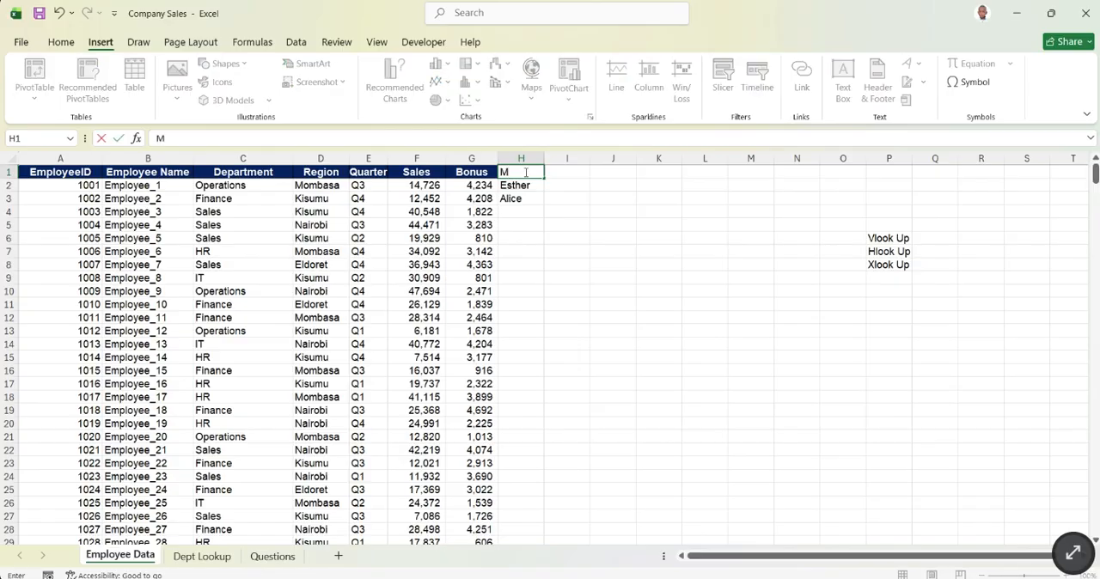
type("anager")
key("Return")
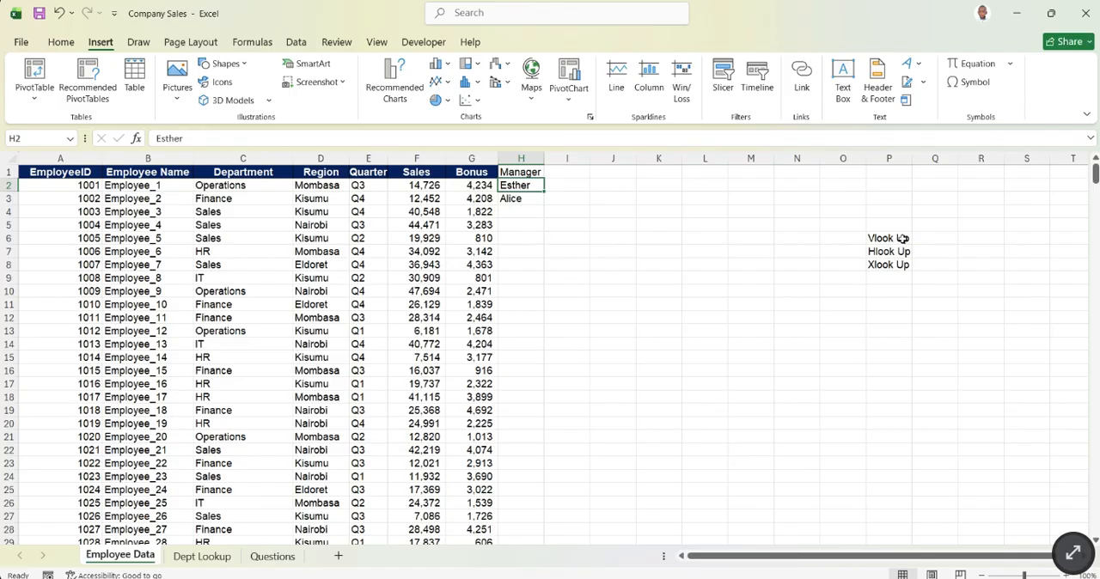
- Examine the whole department table B2:D7 on Dept Lookup as the lookup source for the Employee Data sheet
left_click(216, 559)
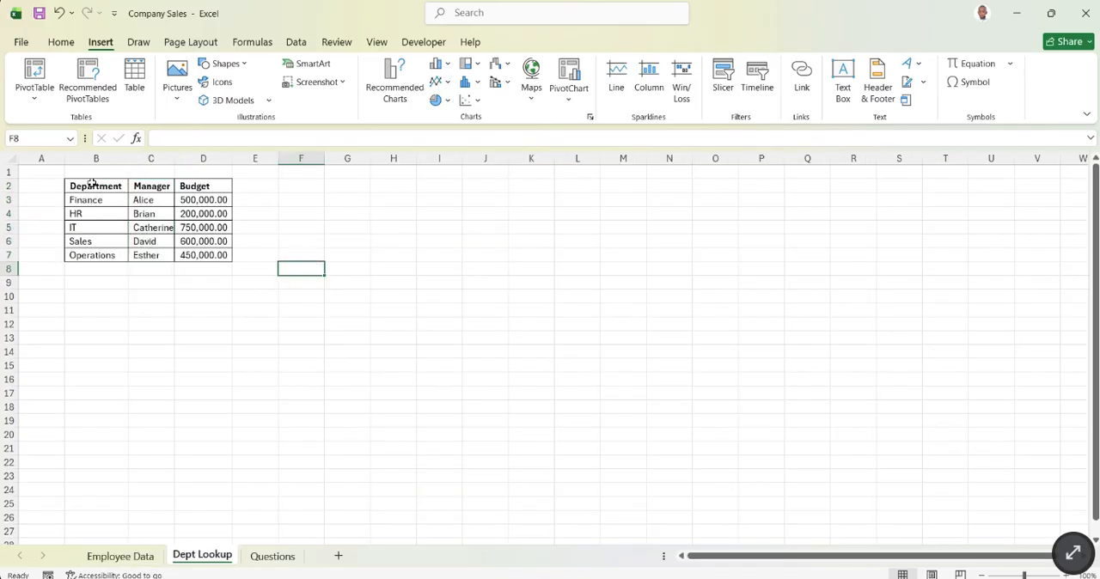
left_click_drag(92, 183, 224, 255)
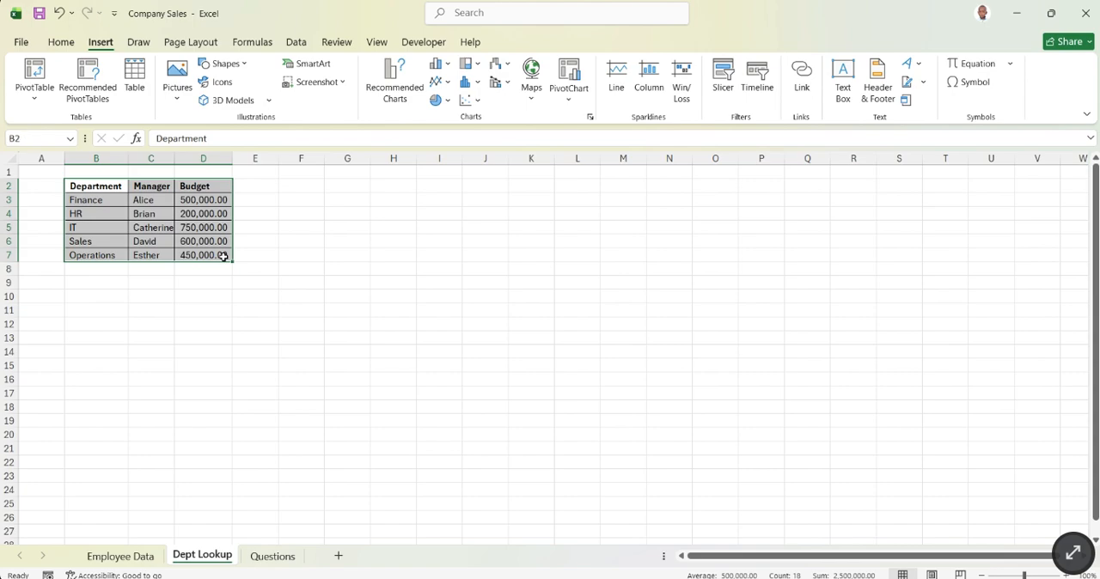
left_click(118, 558)
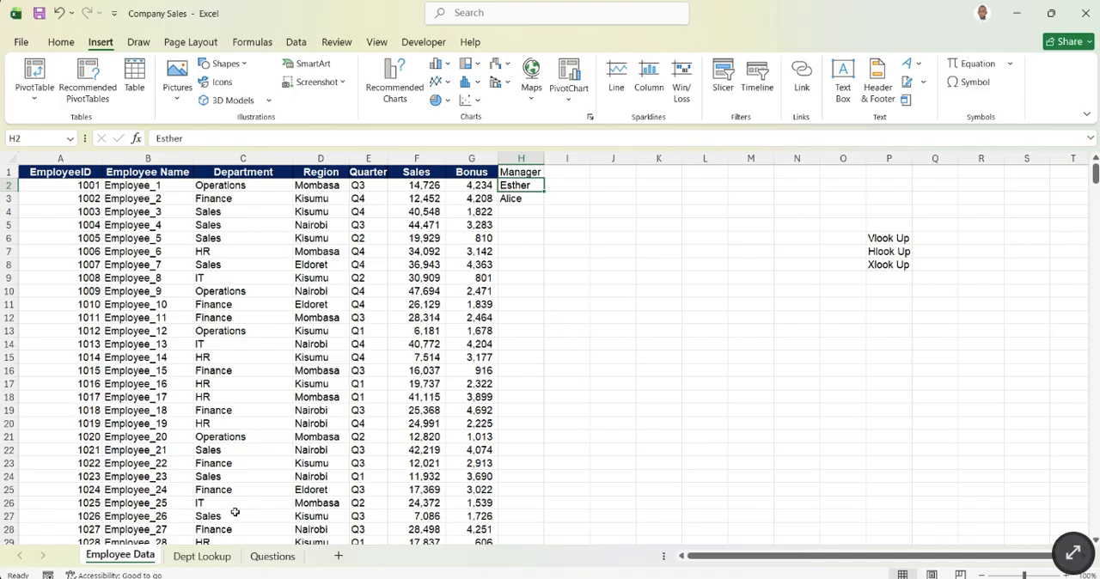
left_click(221, 555)
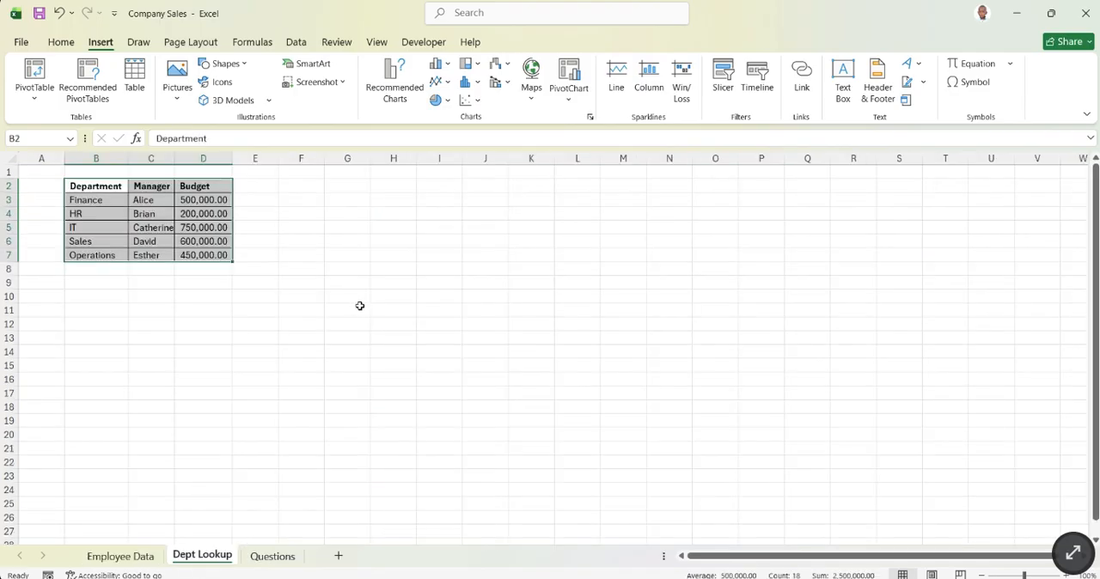
left_click(119, 556)
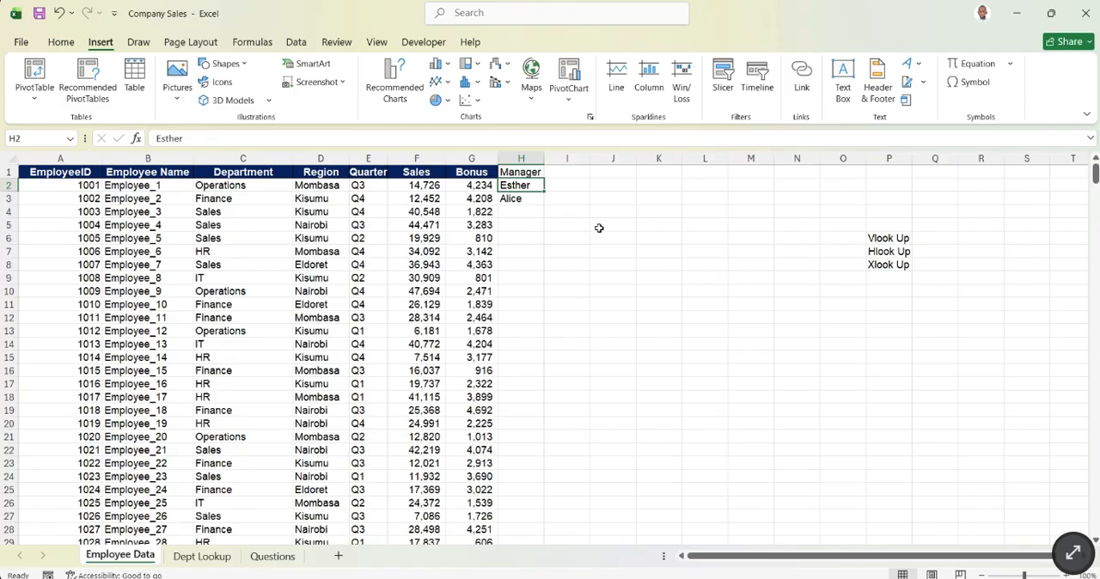
- Compare the employee records and their columns on Employee Data with the Department, Manager and Budget table on Dept Lookup
left_click_drag(116, 187, 454, 514)
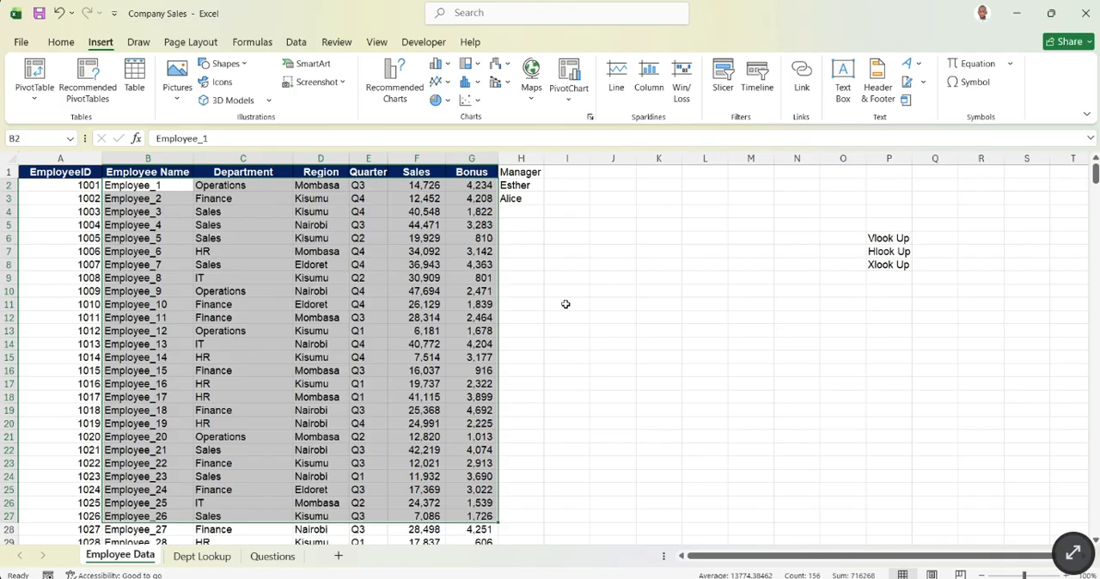
left_click(169, 199)
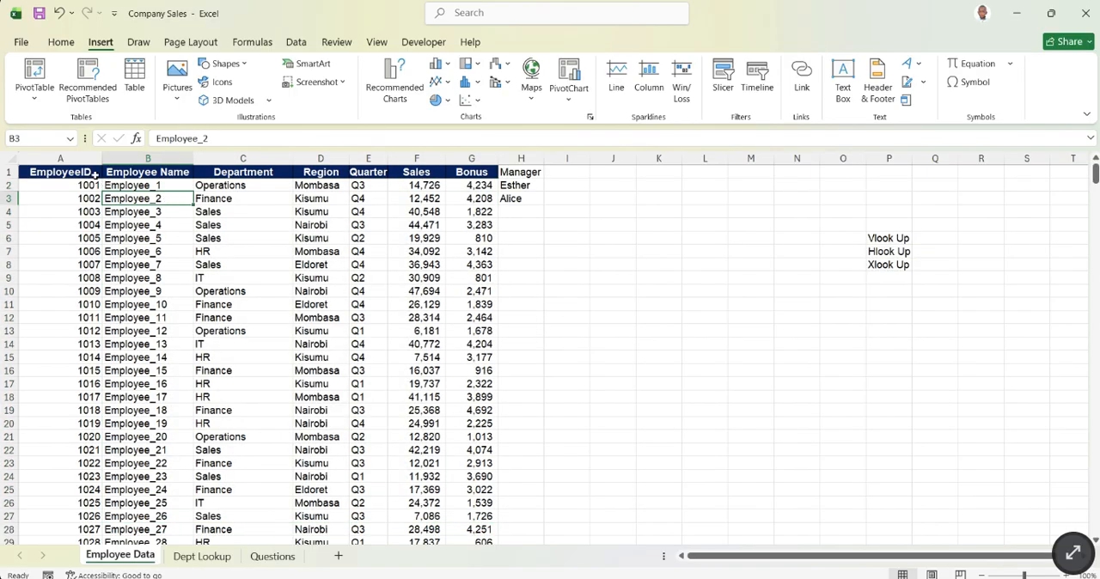
left_click_drag(92, 175, 429, 334)
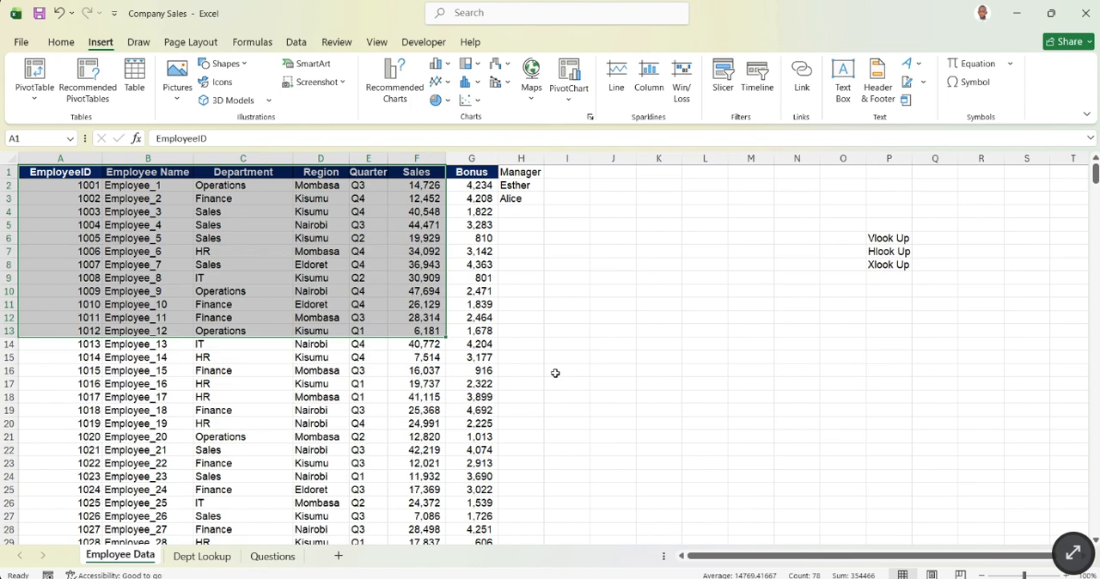
left_click(616, 343)
left_click(198, 561)
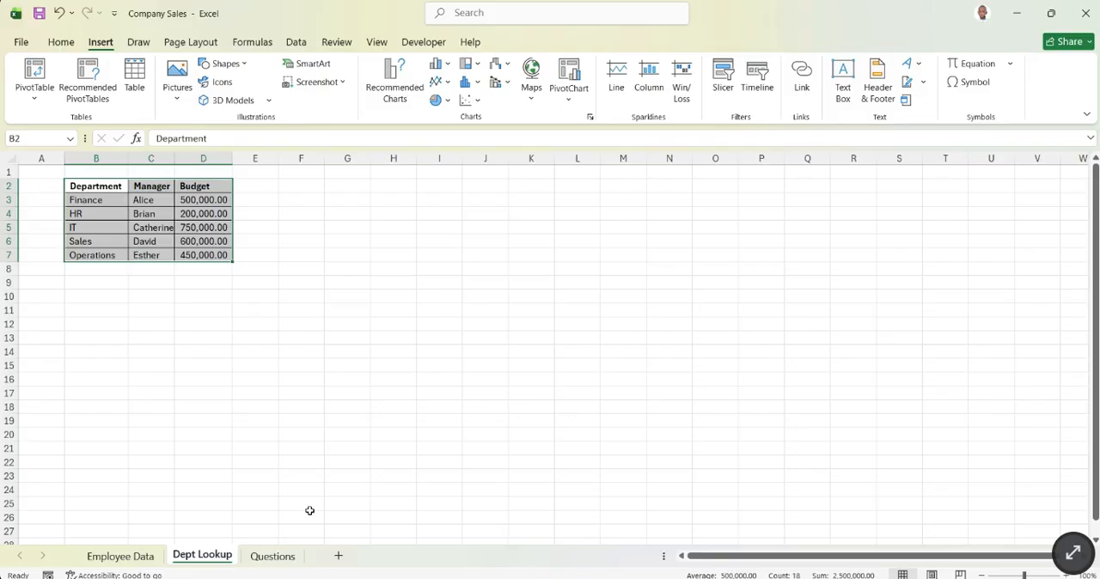
left_click(131, 557)
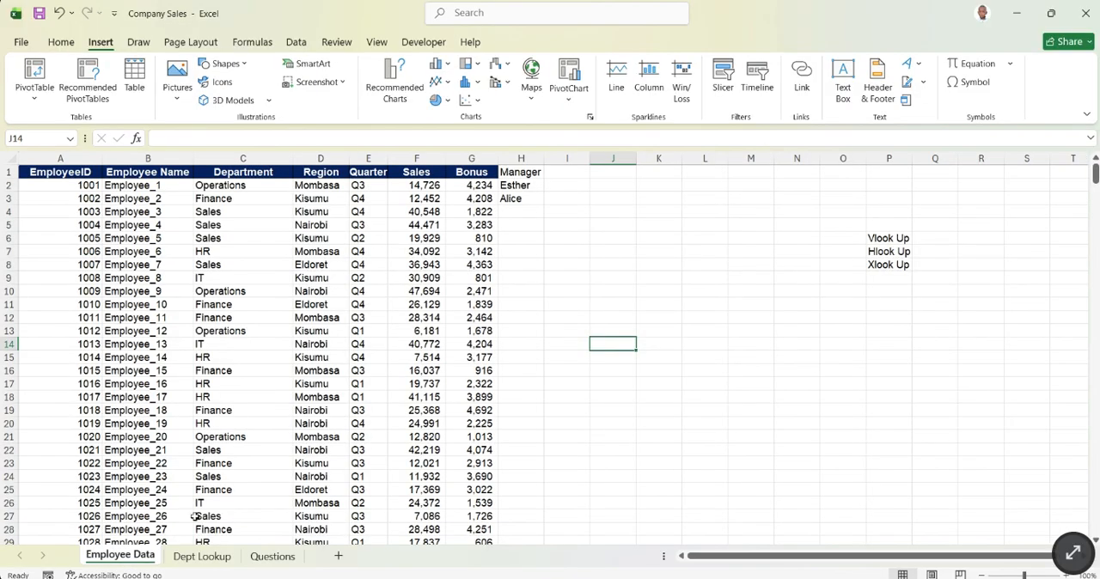
left_click(213, 560)
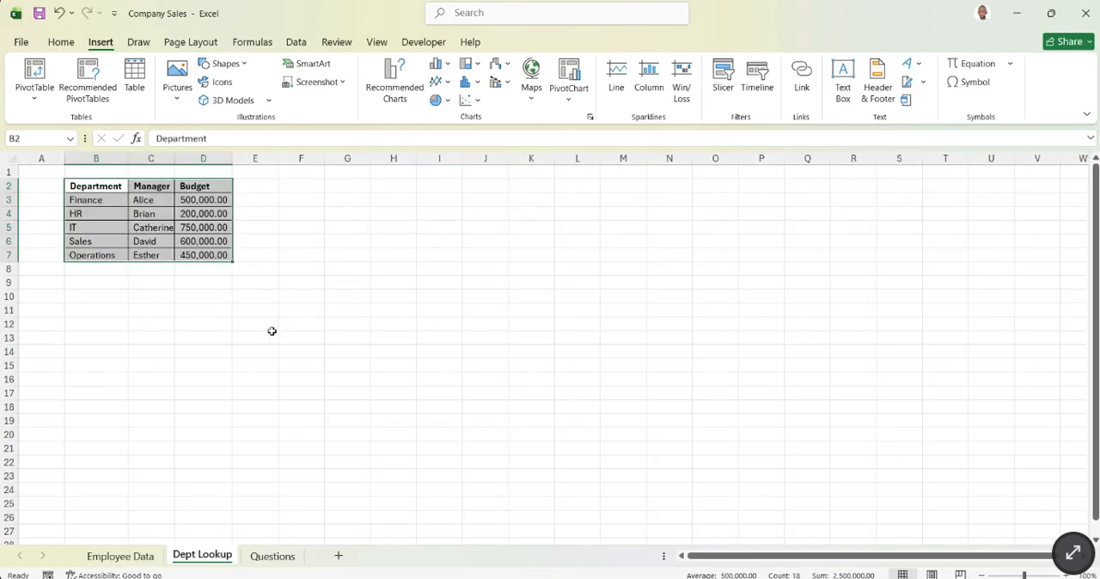
left_click(134, 557)
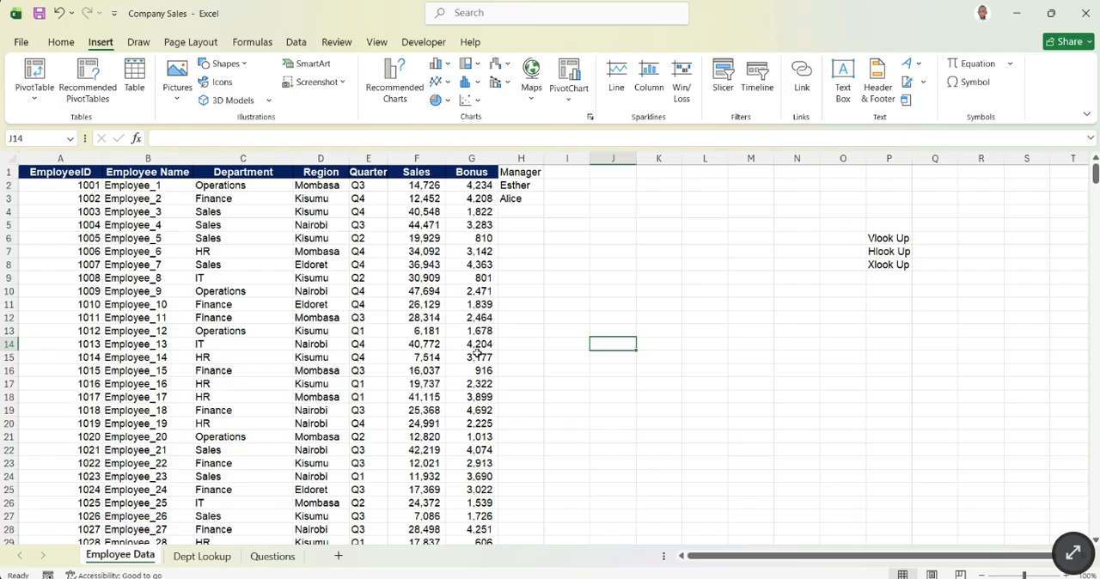
left_click(206, 556)
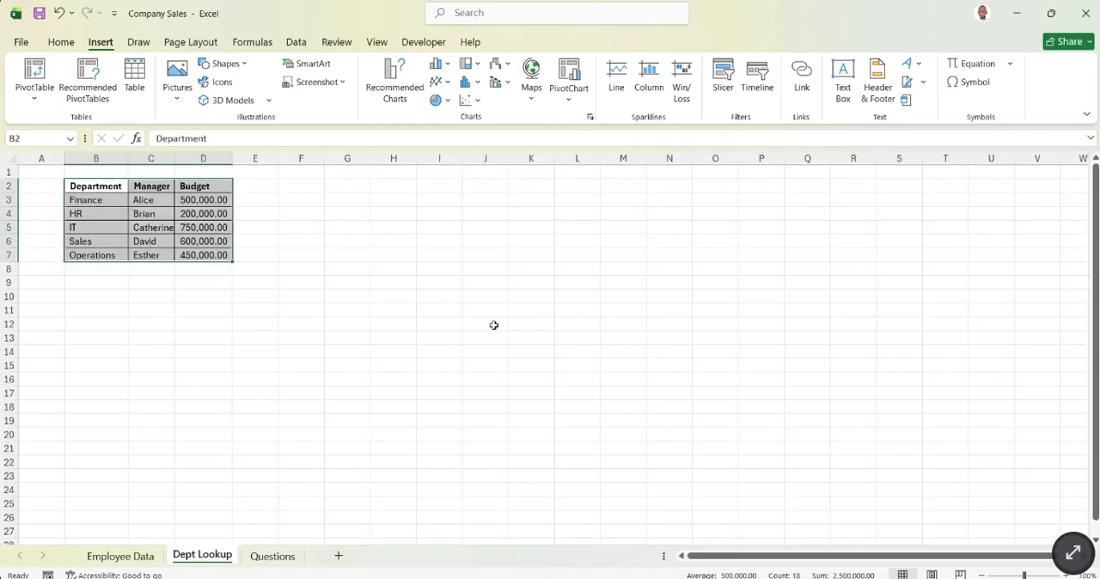
left_click(199, 191)
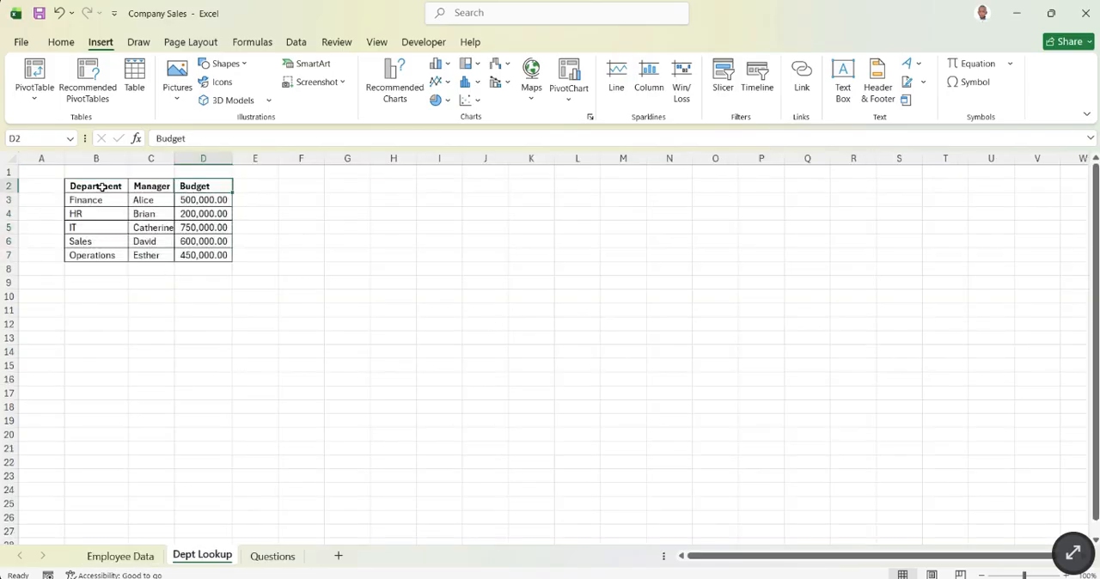
- Clear the manually entered manager names from H2:H3 on the Employee Data sheet
left_click_drag(102, 188, 198, 254)
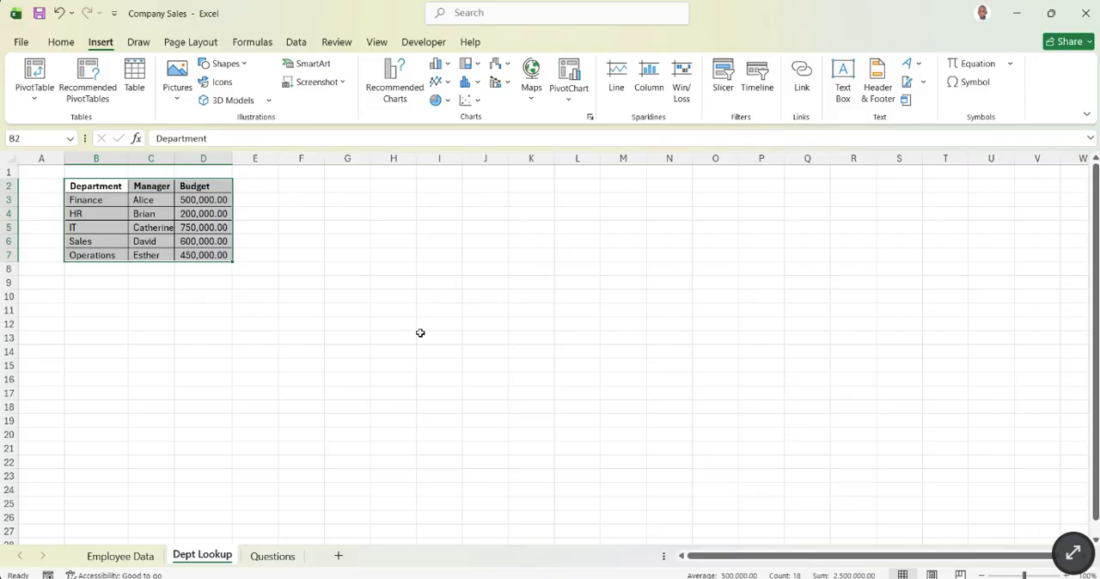
left_click(120, 557)
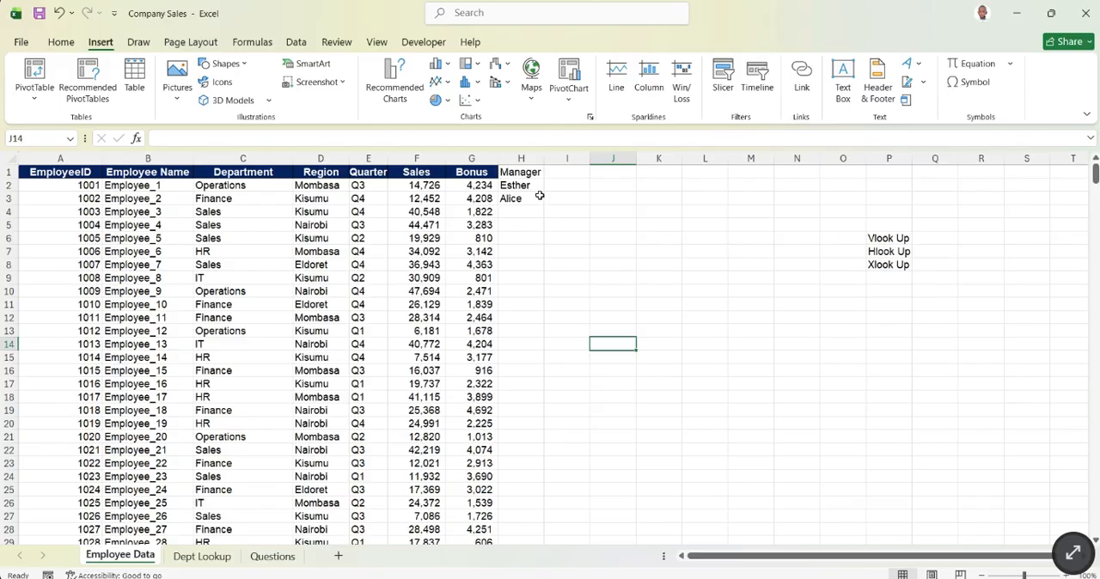
left_click_drag(522, 186, 526, 198)
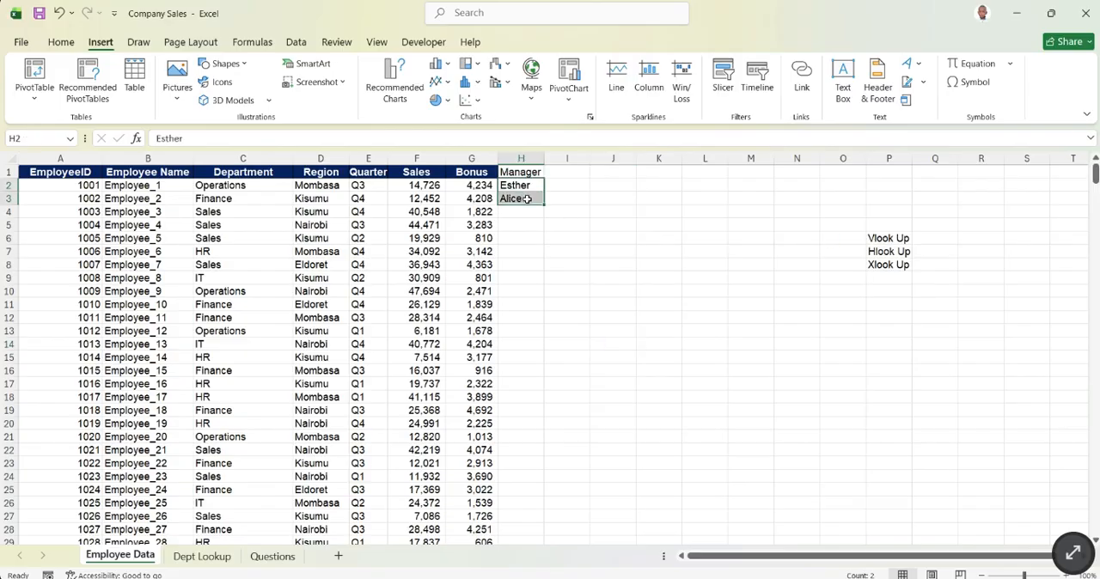
key("Delete")
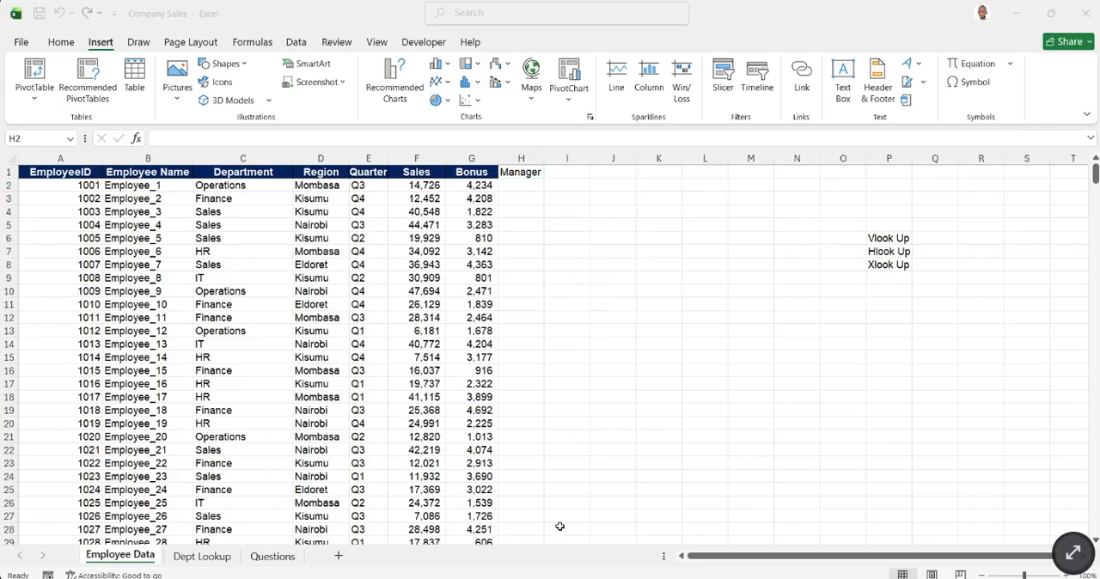
- Compare the Bonus and Manager headings on Employee Data with the department table on Dept Lookup
left_click(467, 194)
left_click(712, 476)
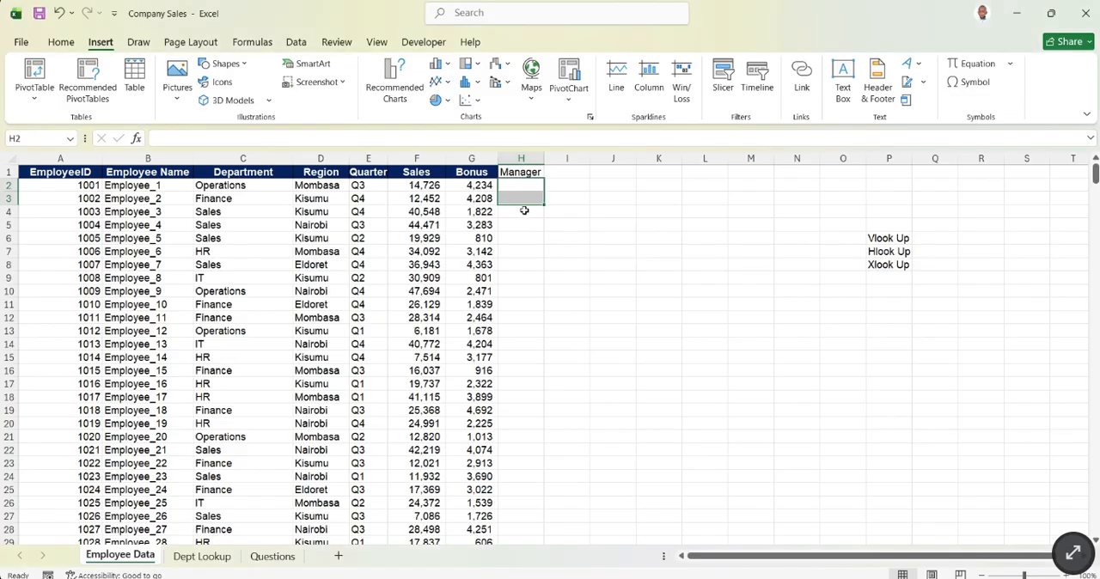
left_click_drag(478, 174, 535, 173)
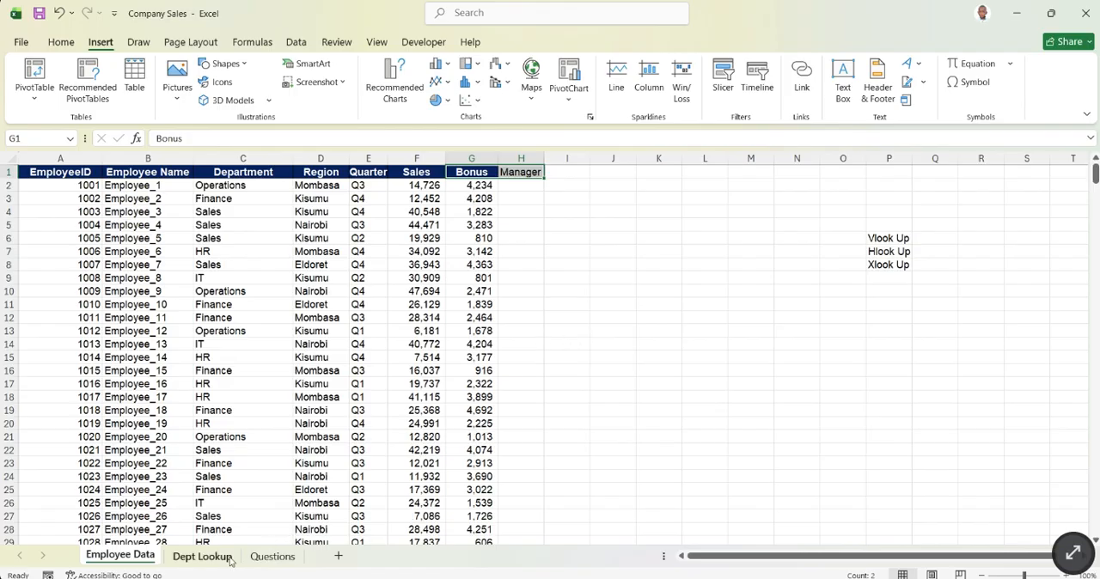
left_click(203, 557)
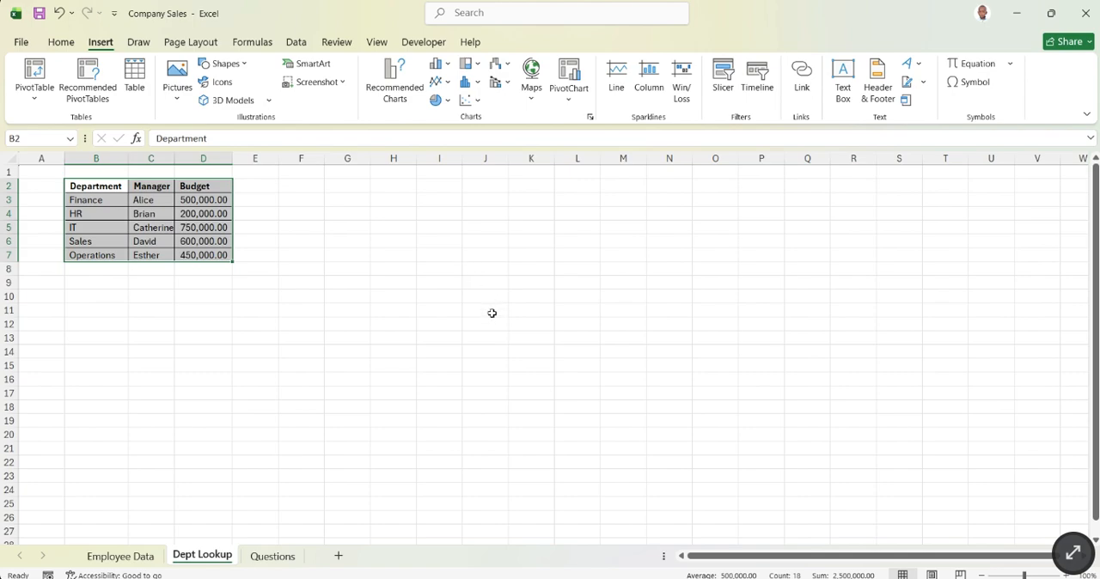
left_click(135, 560)
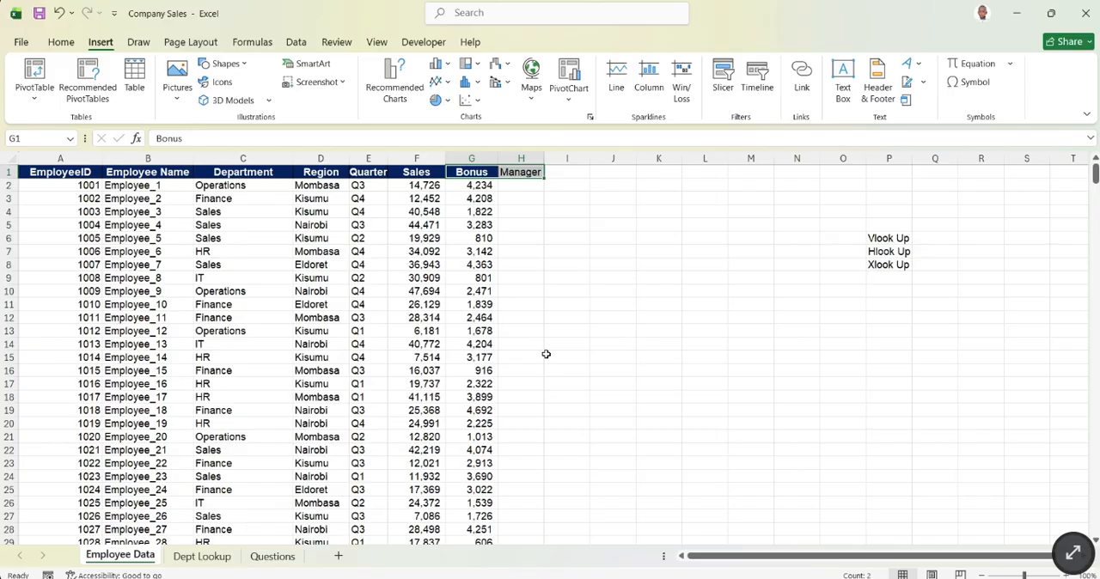
left_click(567, 332)
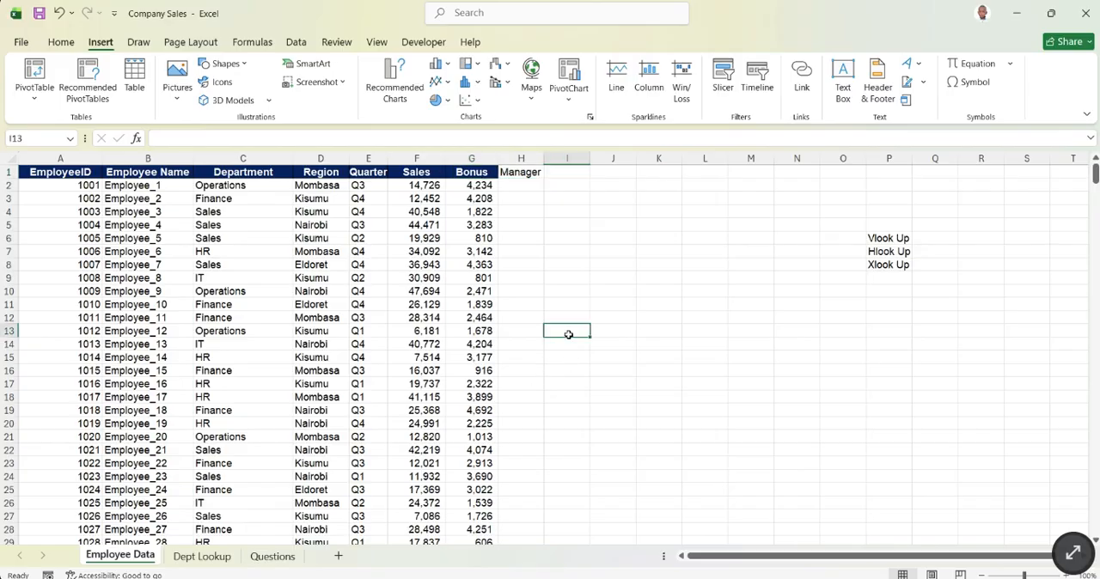
- Make the Manager heading in H1 of Employee Data bold
left_click(522, 173)
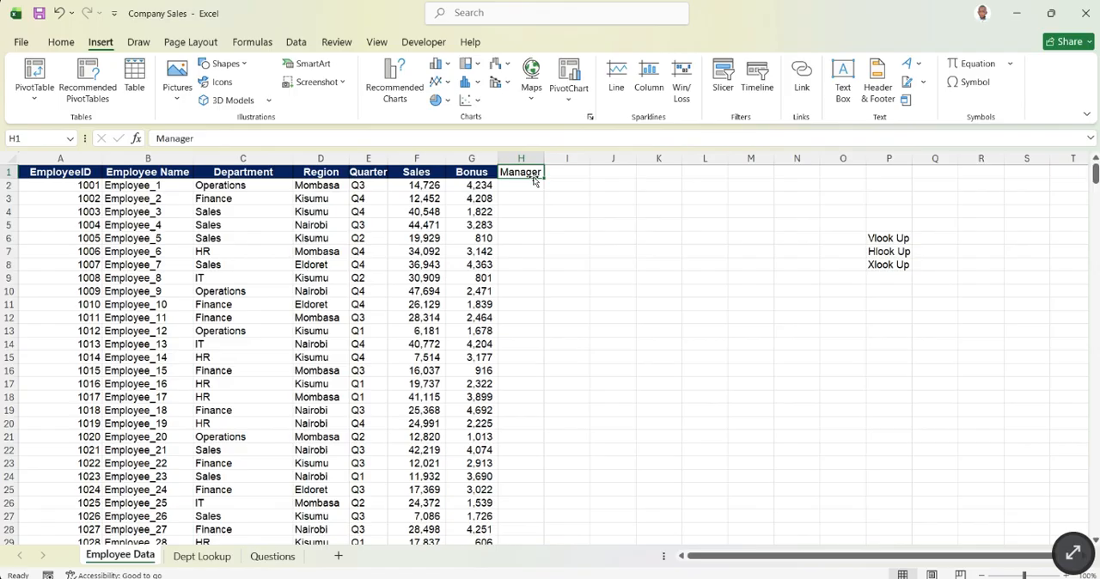
key("ctrl+b")
left_click(481, 200)
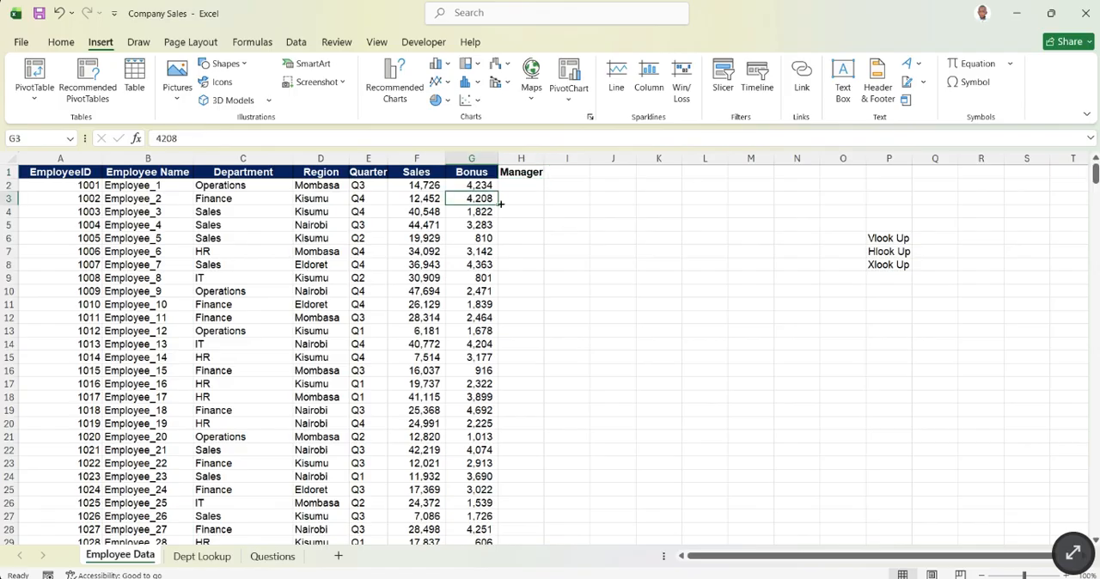
left_click(567, 198)
left_click(532, 185)
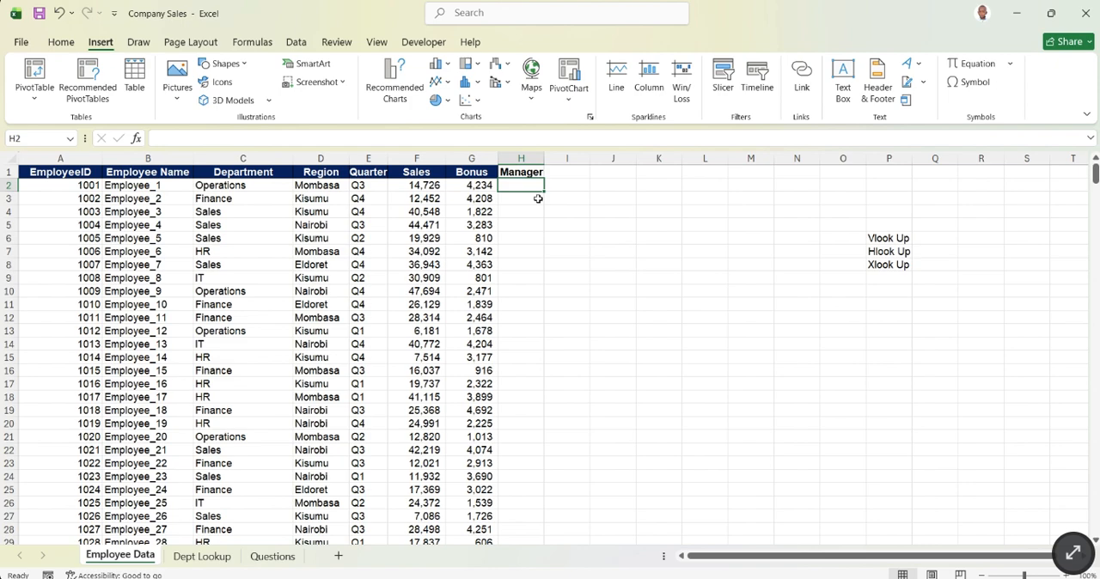
left_click(568, 237)
- Change the H1 heading to Manager (Vlook Up) and fit the width of column H to the text
left_click(535, 175)
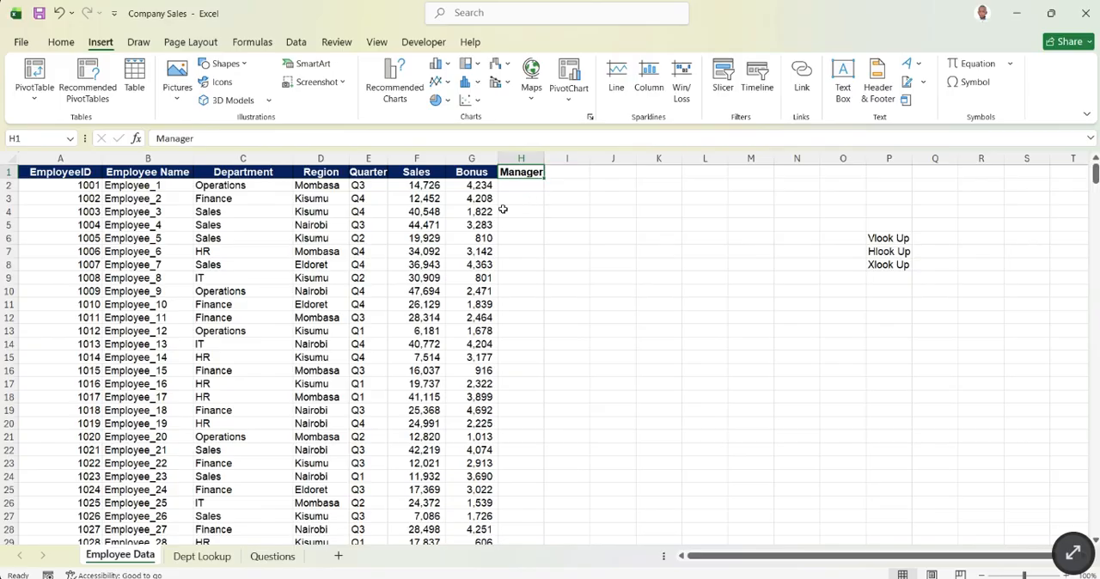
left_click(217, 137)
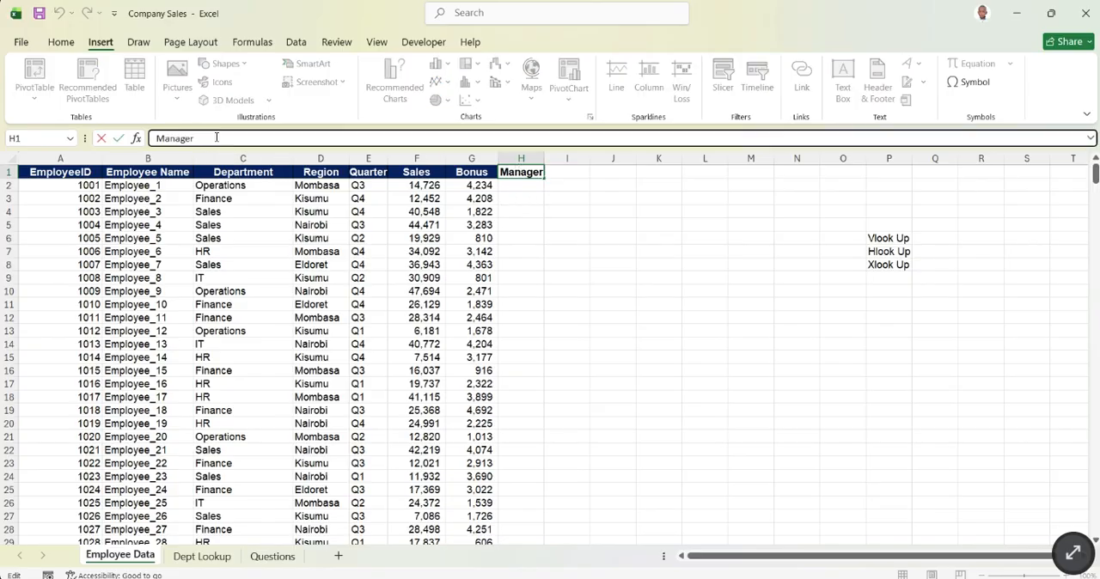
type("(Vlook Up")
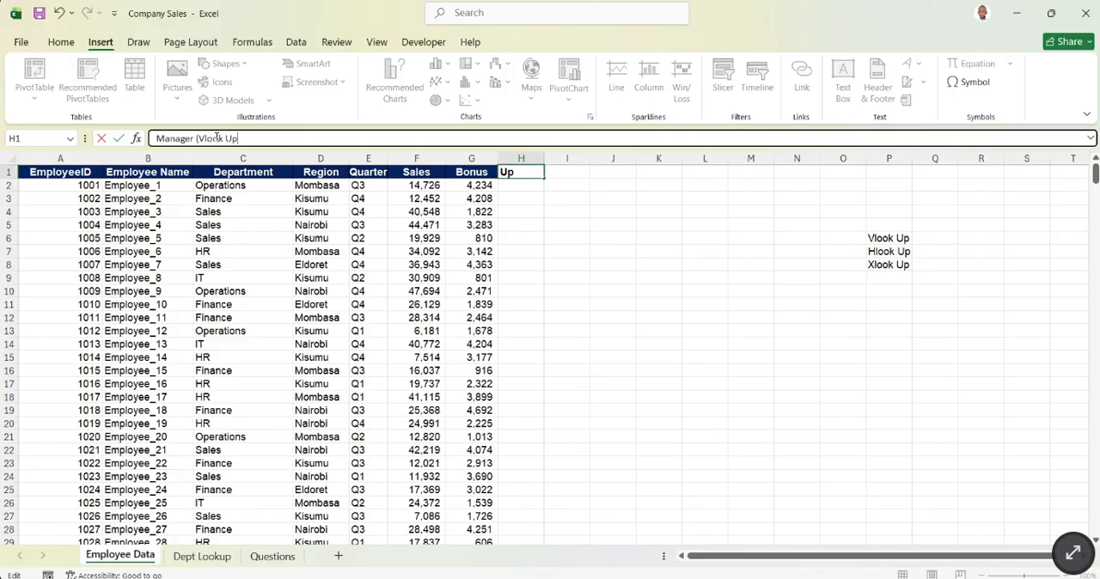
key("Return")
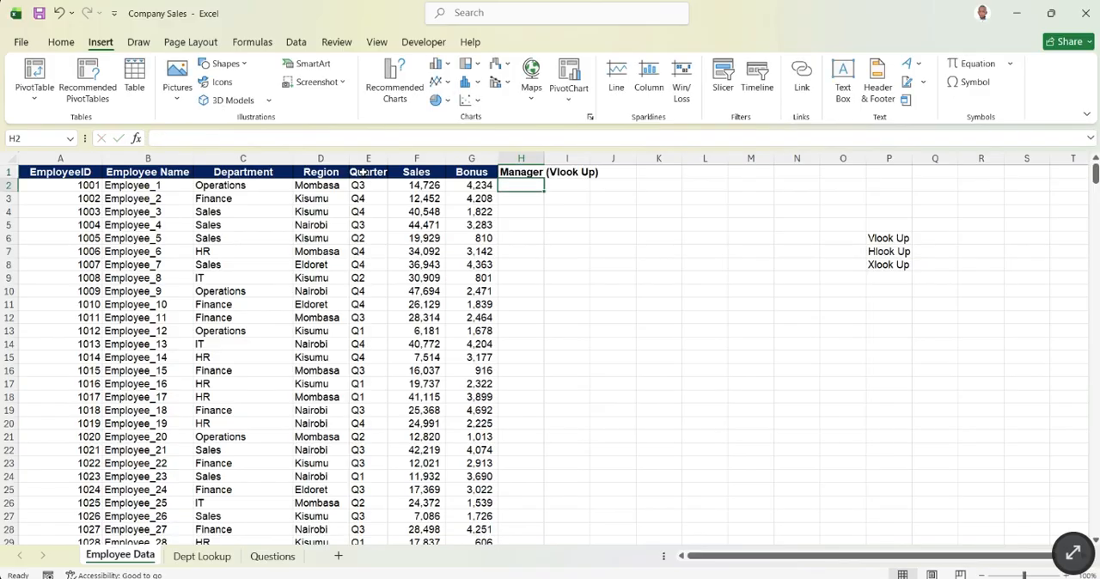
double_click(546, 157)
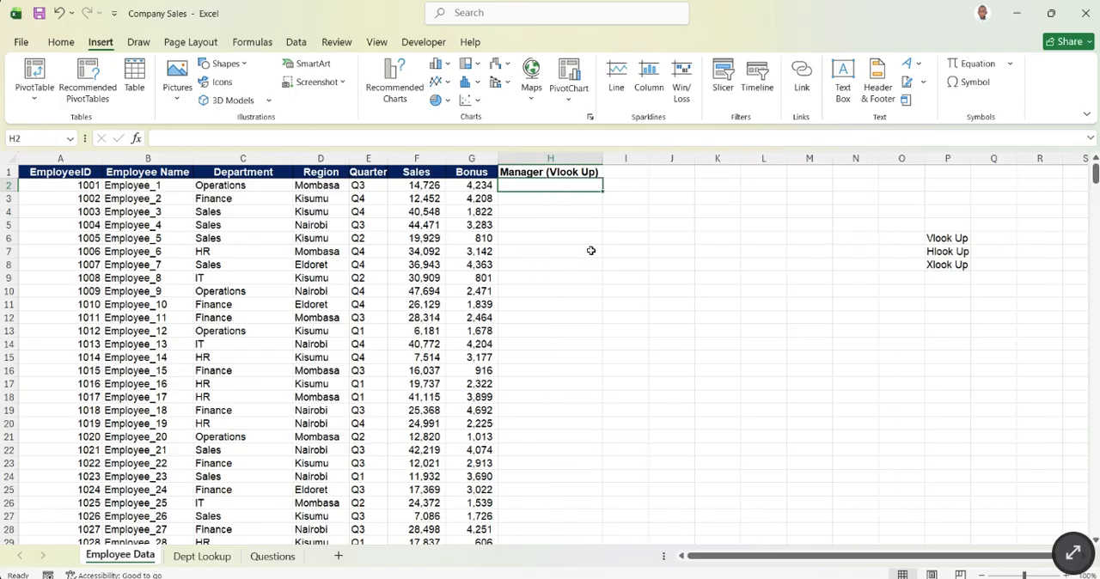
- Review the department table on Dept Lookup and the exercise list on the Questions sheet
left_click(592, 250)
left_click(538, 191)
left_click(204, 561)
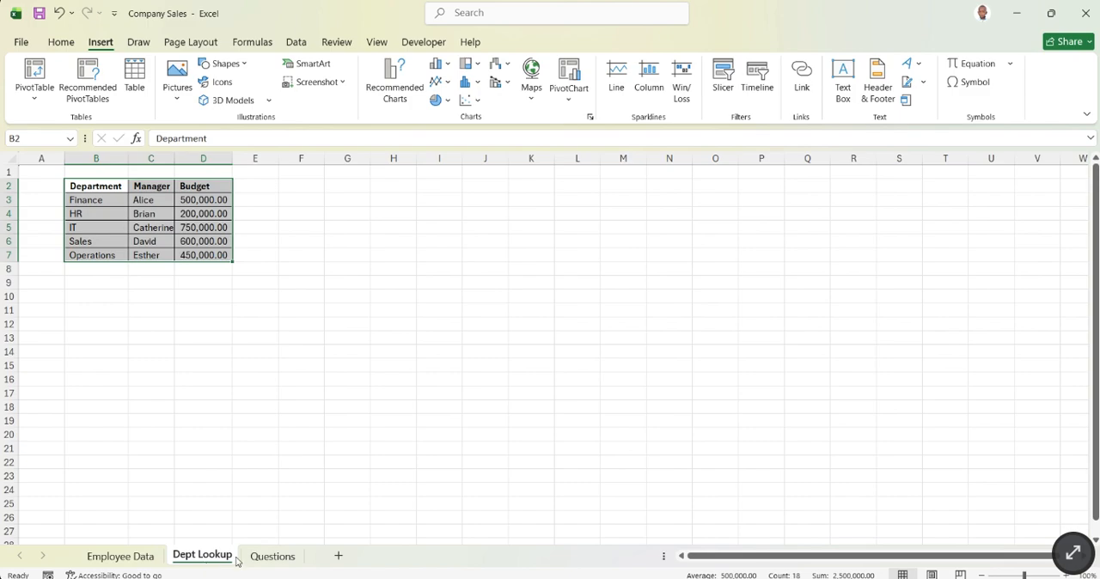
left_click(247, 557)
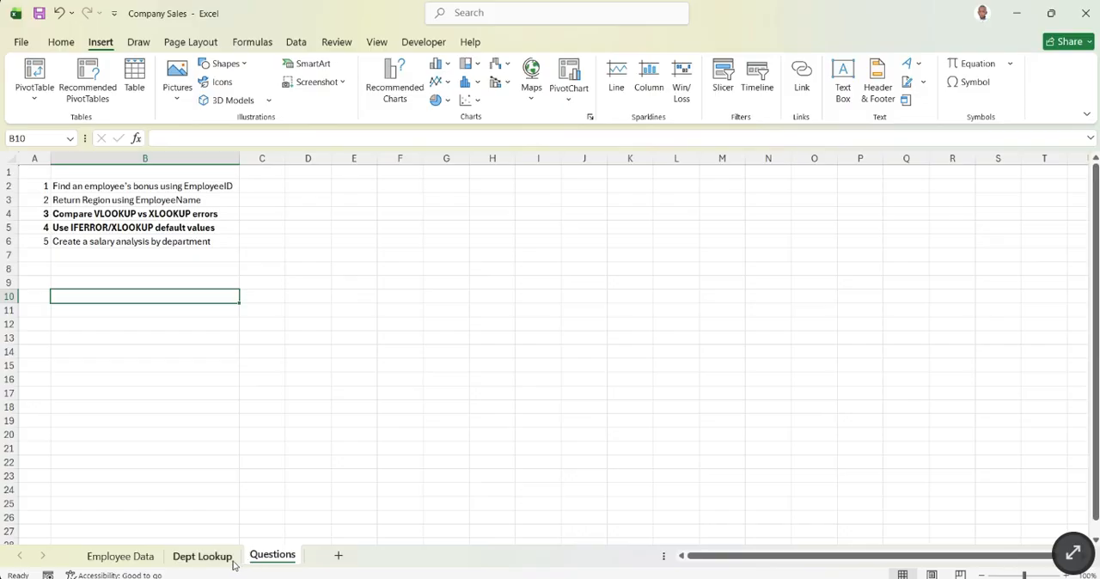
left_click(147, 558)
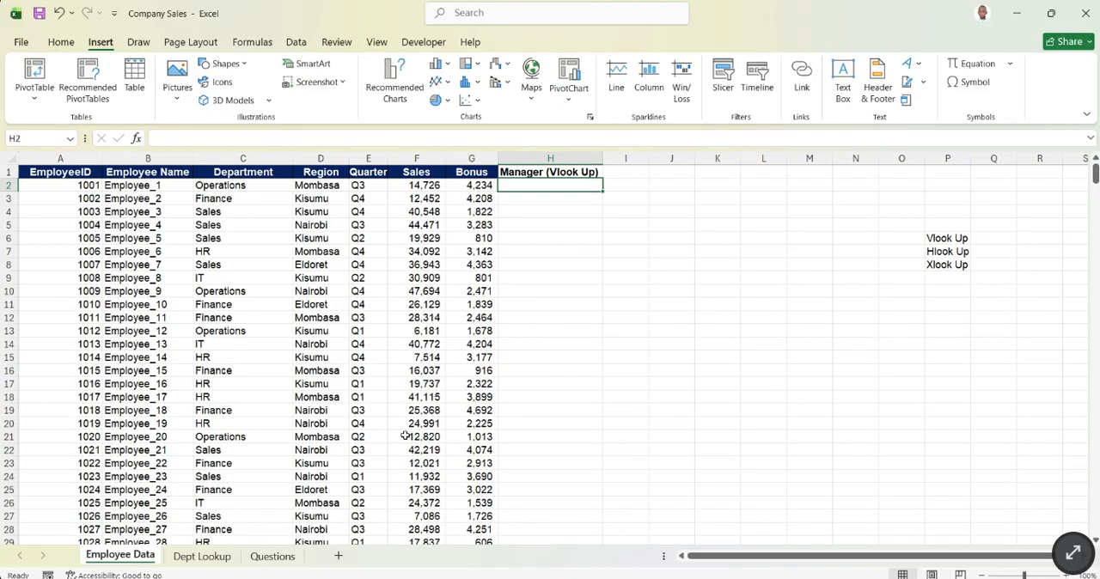
left_click(590, 241)
left_click(513, 183)
type("=")
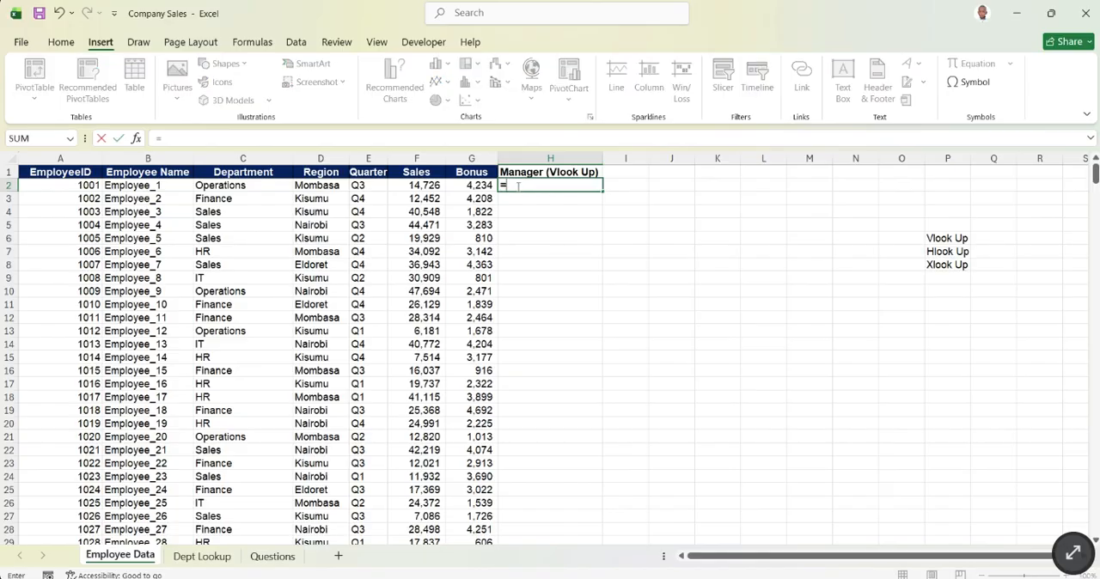
type("vlooku")
key("Tab")
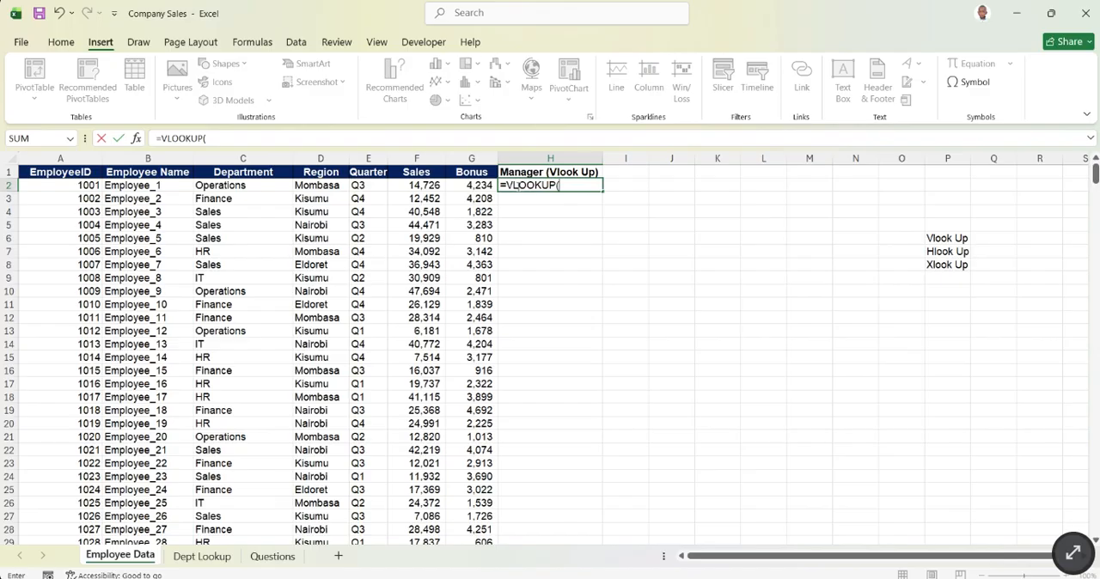
key("BackSpace")
key("BackSpace")
key("BackSpace")
key("BackSpace")
key("BackSpace")
key("BackSpace")
key("BackSpace")
key("BackSpace")
key("BackSpace")
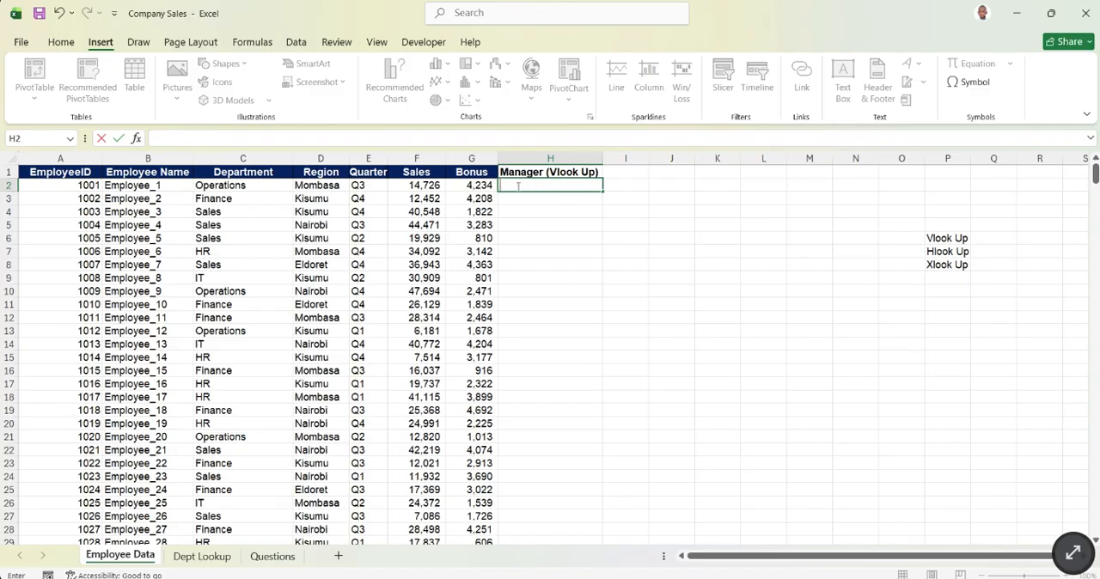
- Compare the departments in B2:B7 of Dept Lookup with the Employee Name and Department columns on Employee Data
left_click(203, 557)
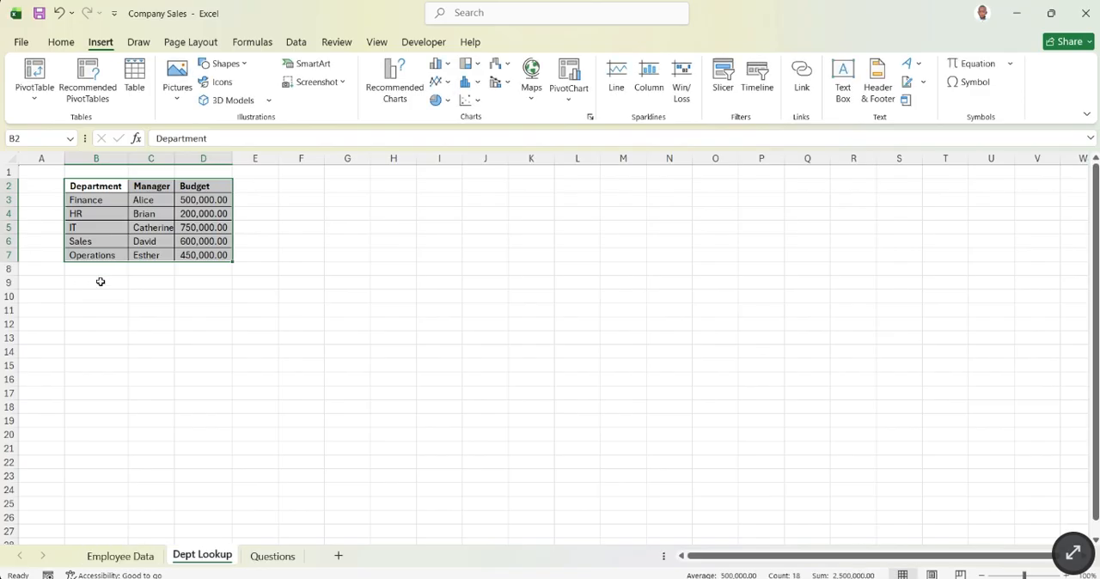
left_click(145, 265)
left_click_drag(95, 185, 87, 251)
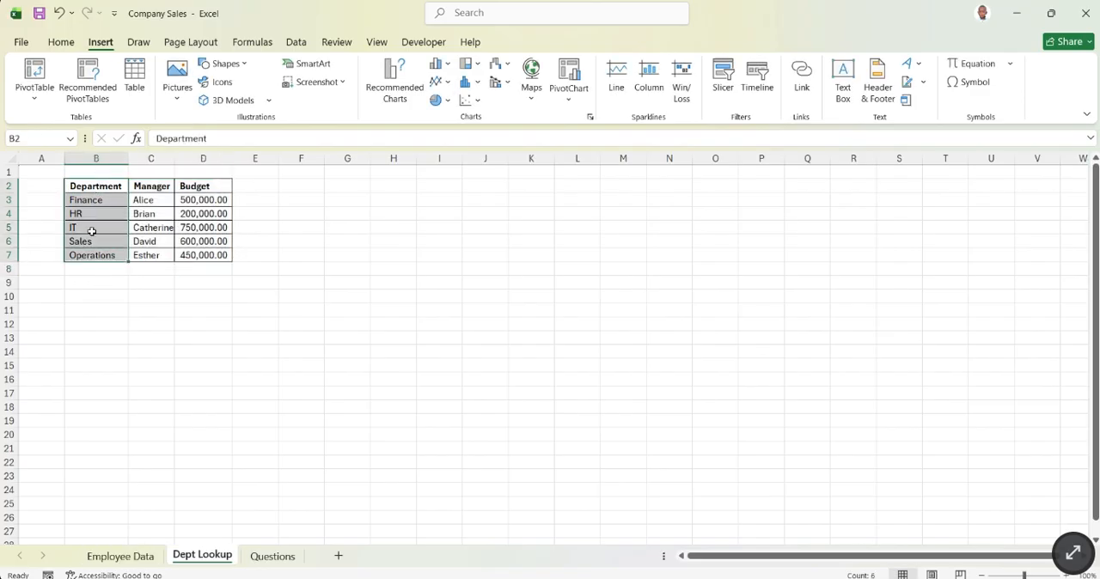
left_click_drag(97, 187, 97, 253)
left_click(120, 556)
left_click(286, 279)
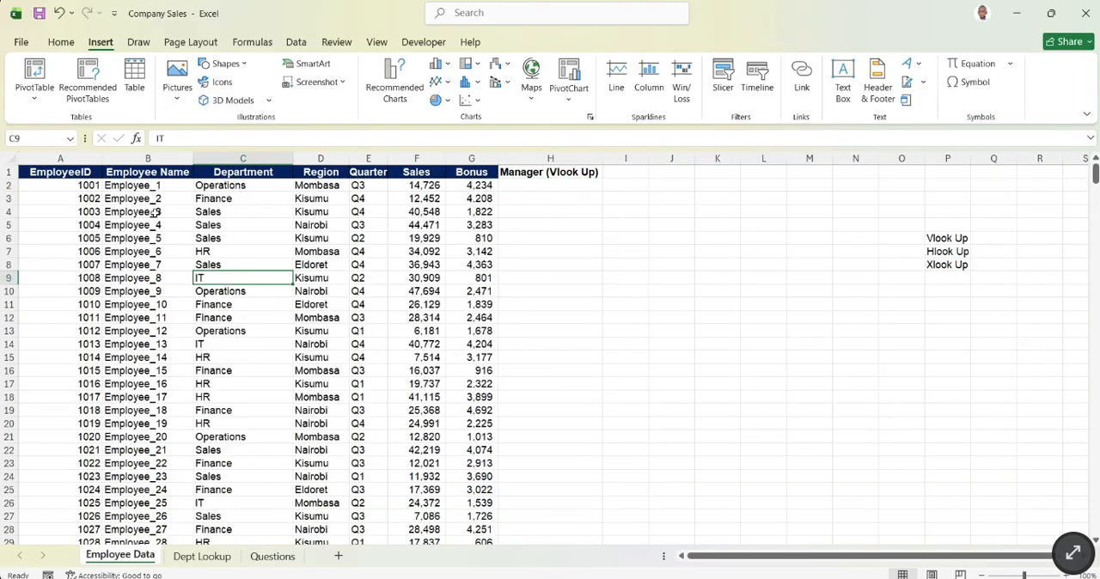
left_click_drag(152, 172, 121, 341)
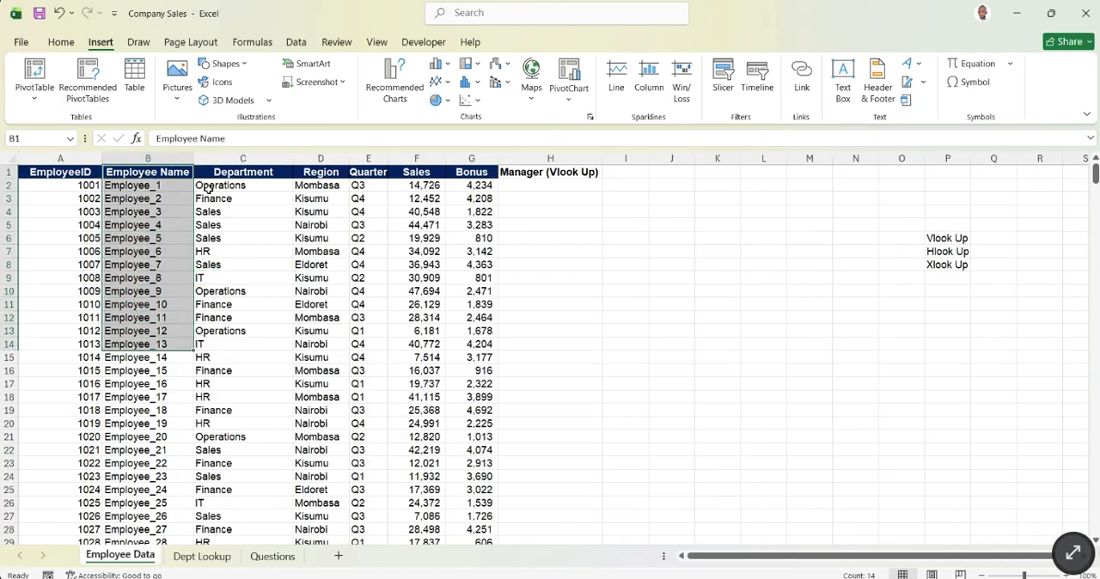
left_click(251, 158)
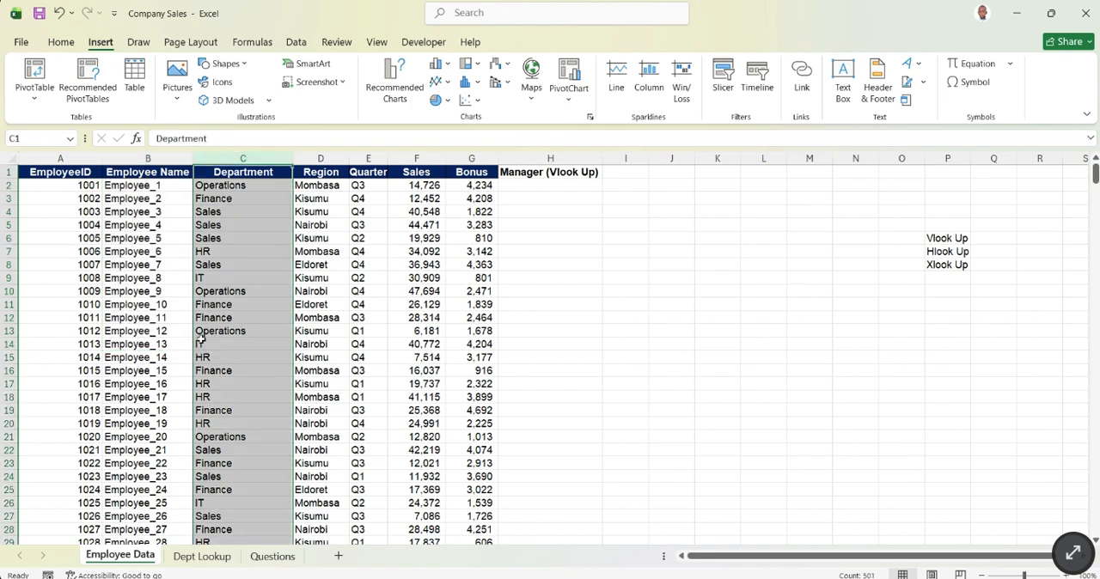
- Start a VLOOKUP formula in H2 of Employee Data with the department in C2 as the lookup value
left_click(526, 190)
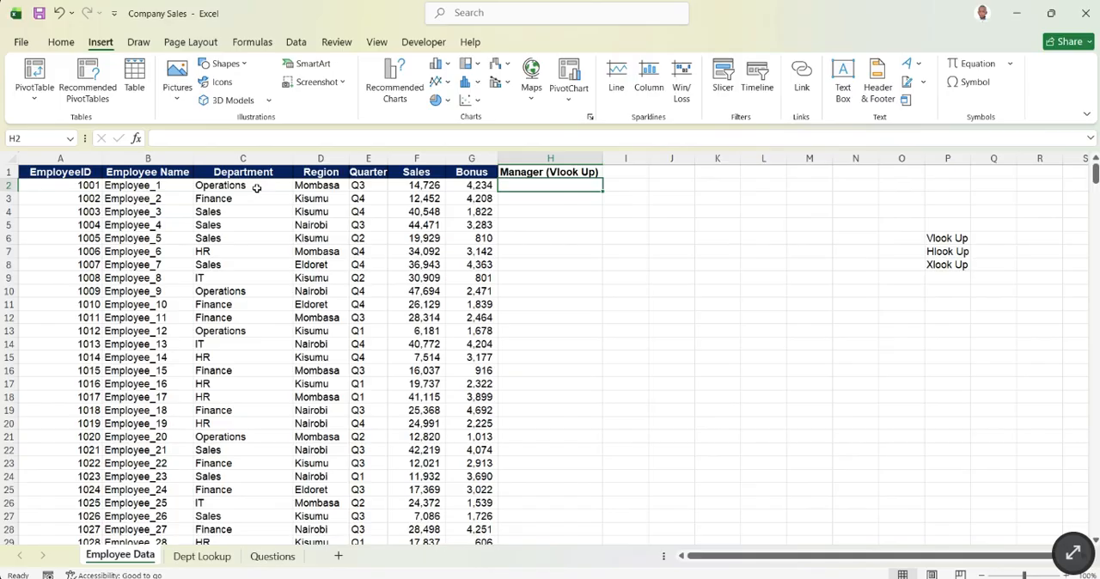
type("=vlook")
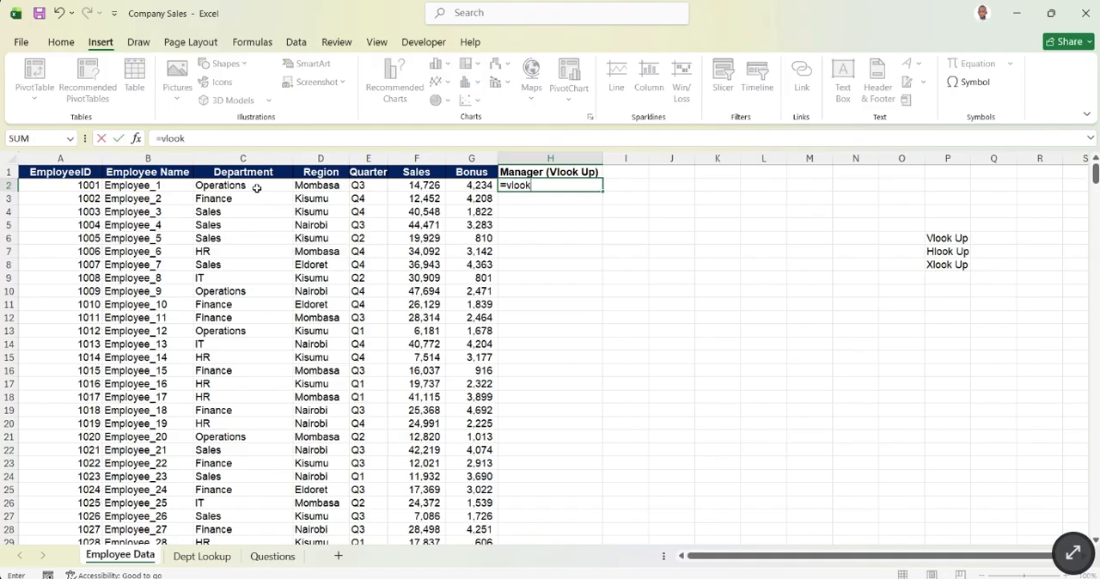
key("Tab")
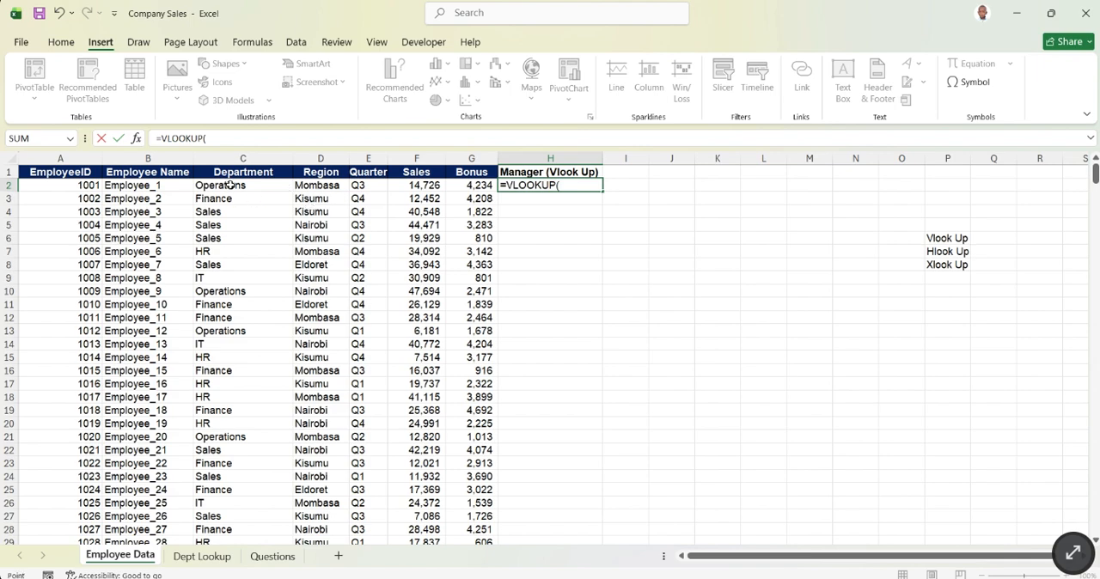
left_click(230, 185)
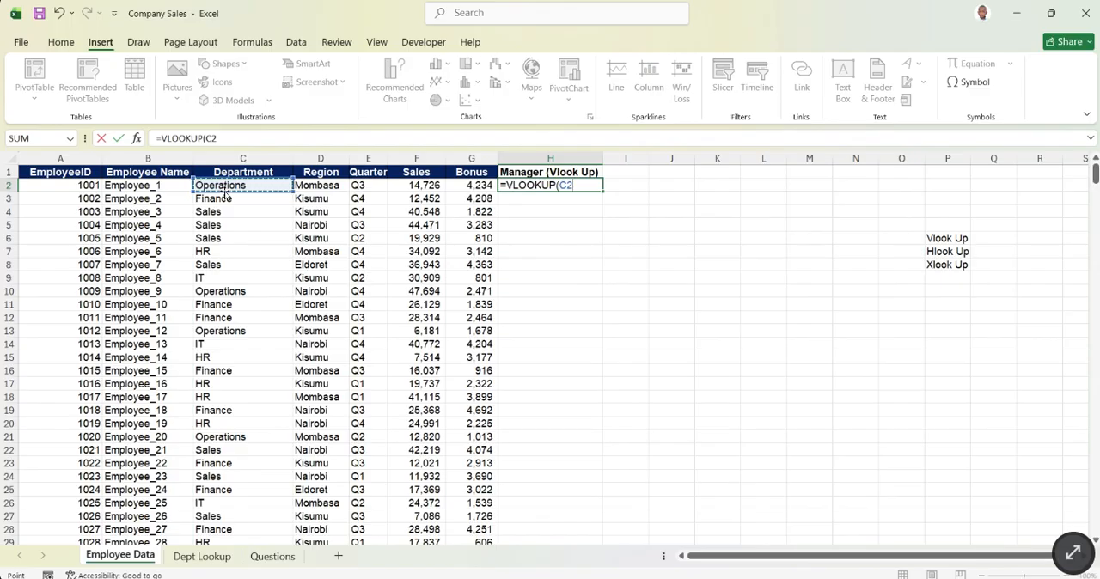
left_click(214, 384)
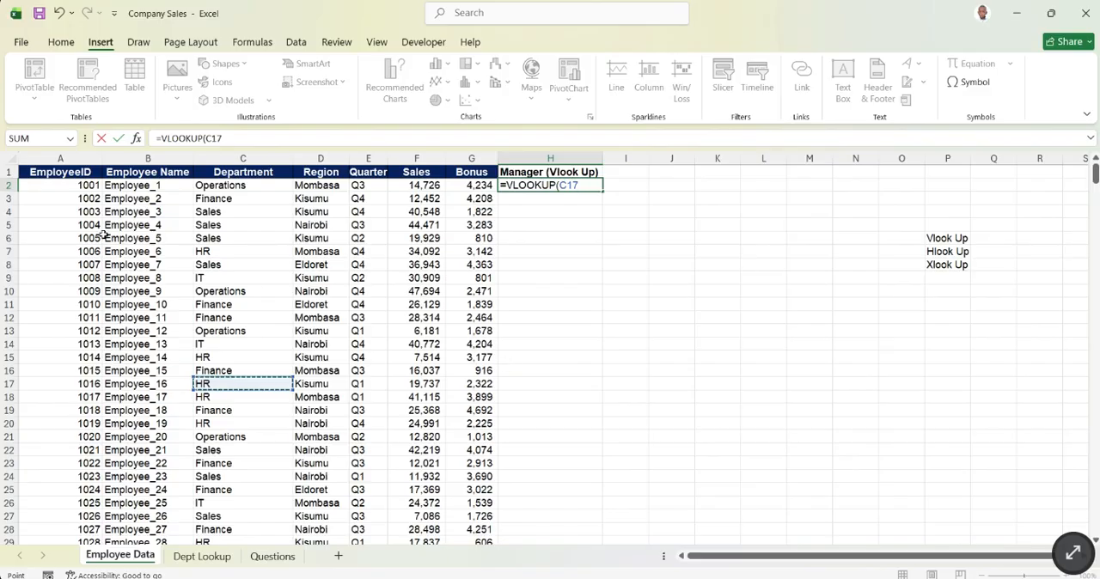
left_click(221, 184)
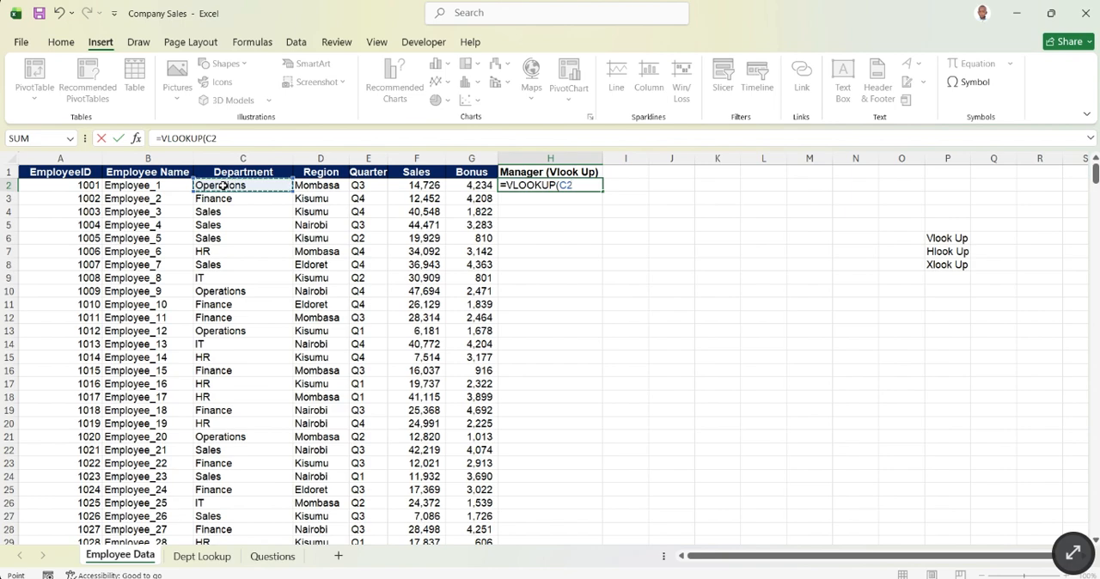
type(",")
- Add range B2:D7 of Dept Lookup as the table array and 2 as the column index of the VLOOKUP formula
left_click(205, 559)
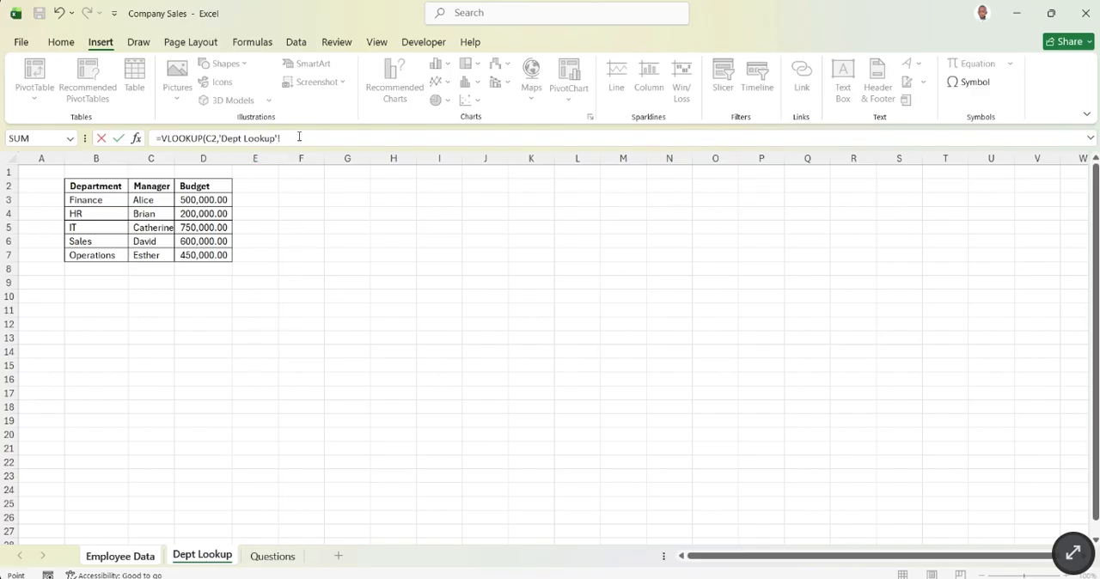
left_click_drag(299, 138, 157, 138)
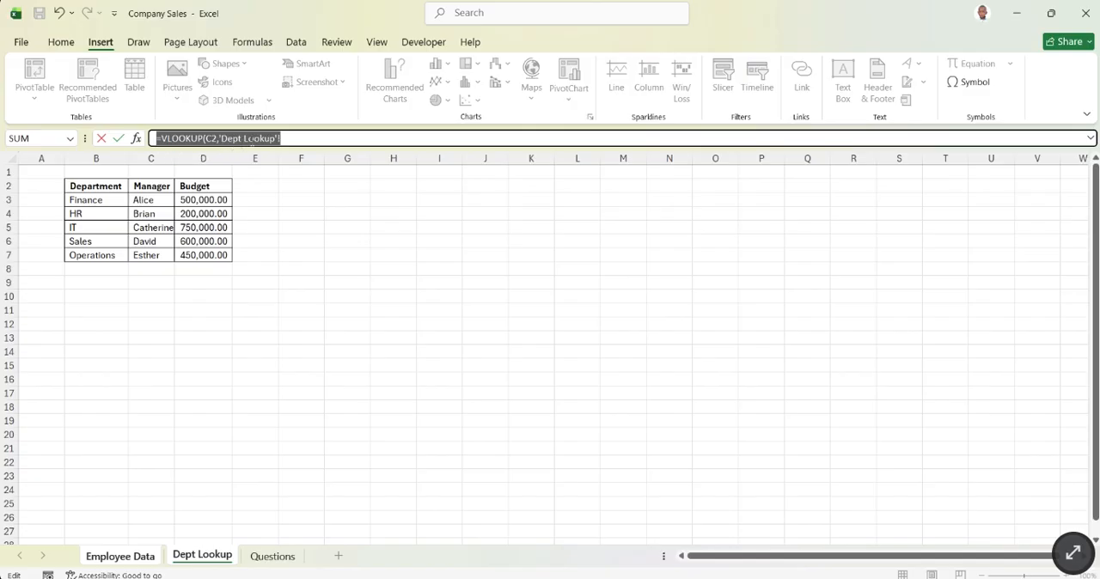
left_click(293, 139)
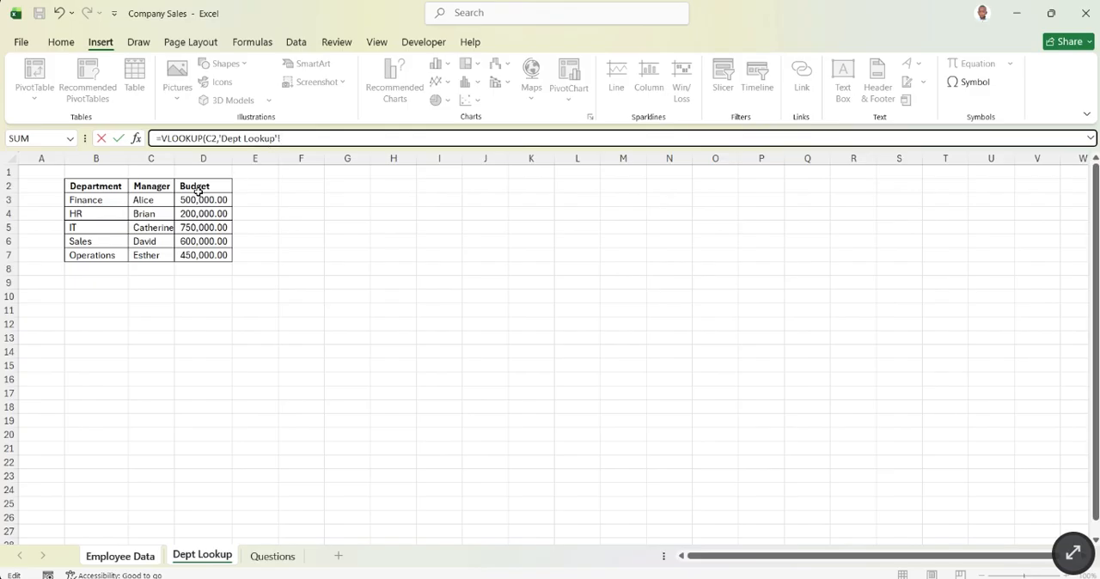
left_click(103, 188)
left_click_drag(103, 188, 197, 242)
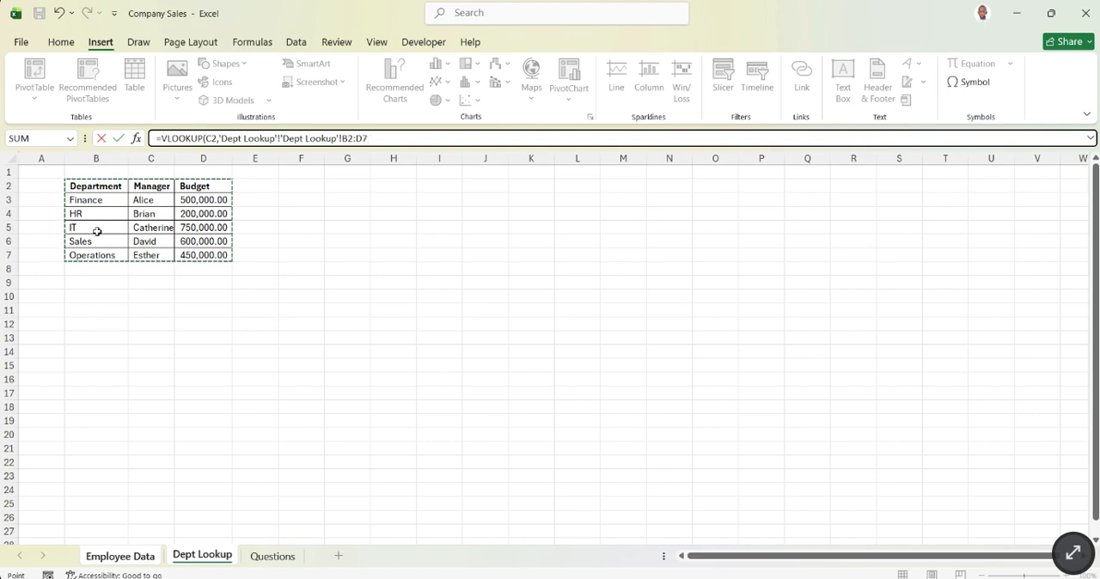
type(",")
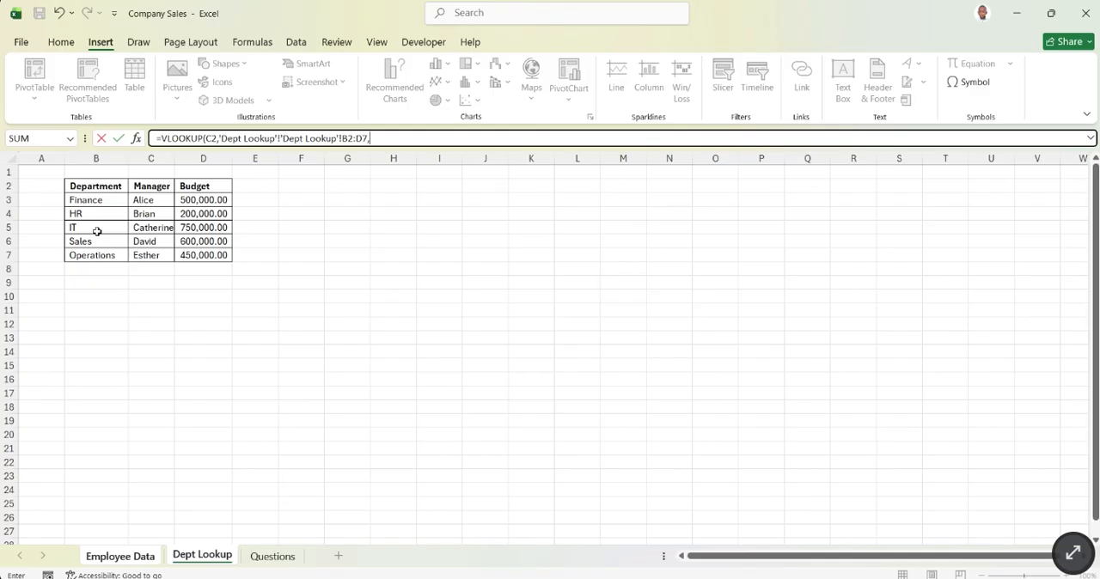
type("2,")
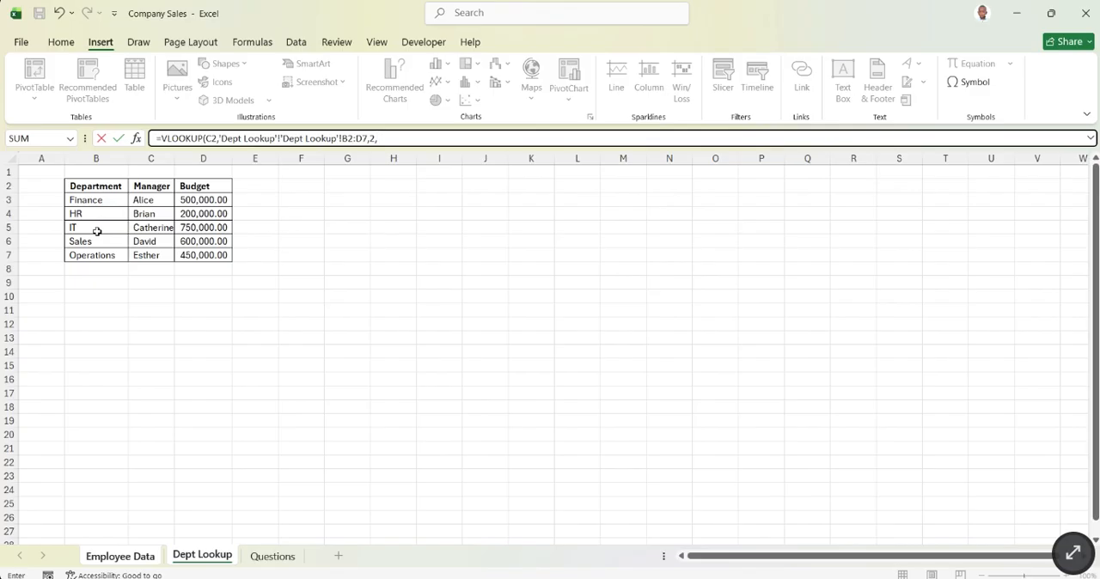
- Try to complete the VLOOKUP formula in H2 with FALSE as the exact-match argument
type("FALSE")
key("Return")
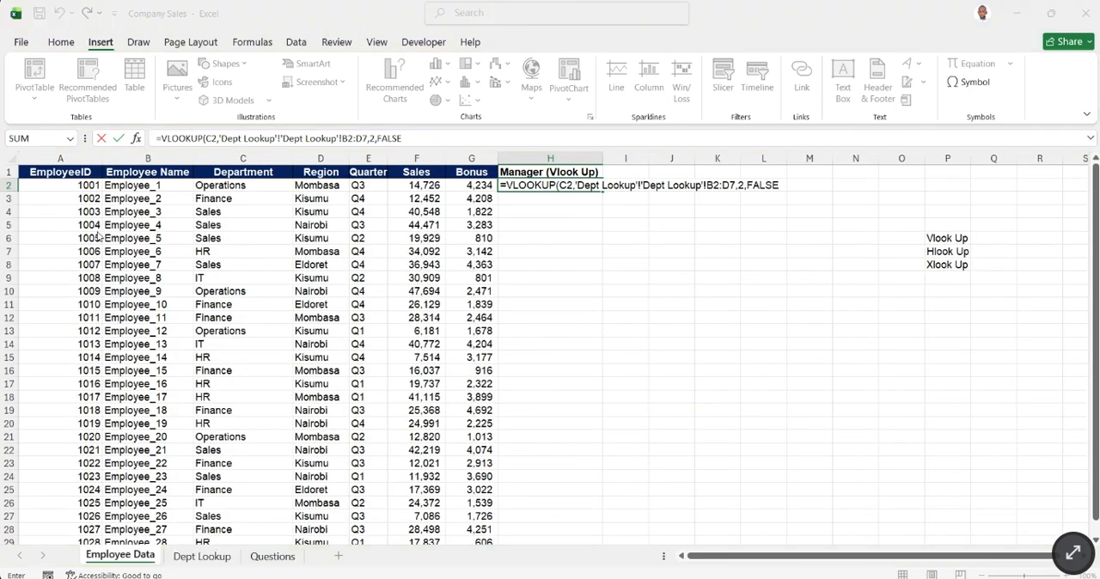
left_click(649, 368)
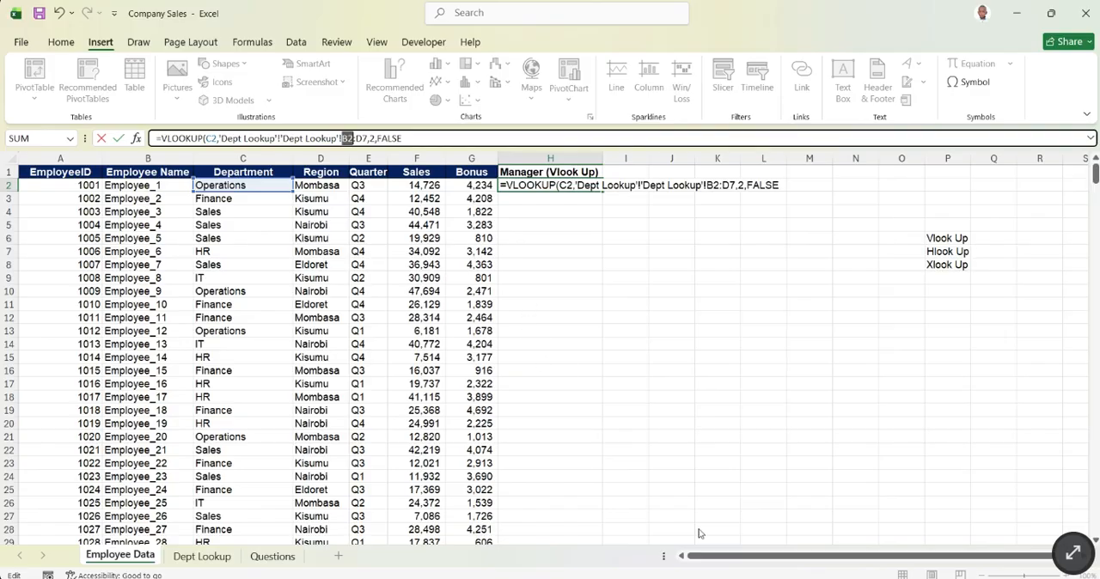
left_click(569, 531)
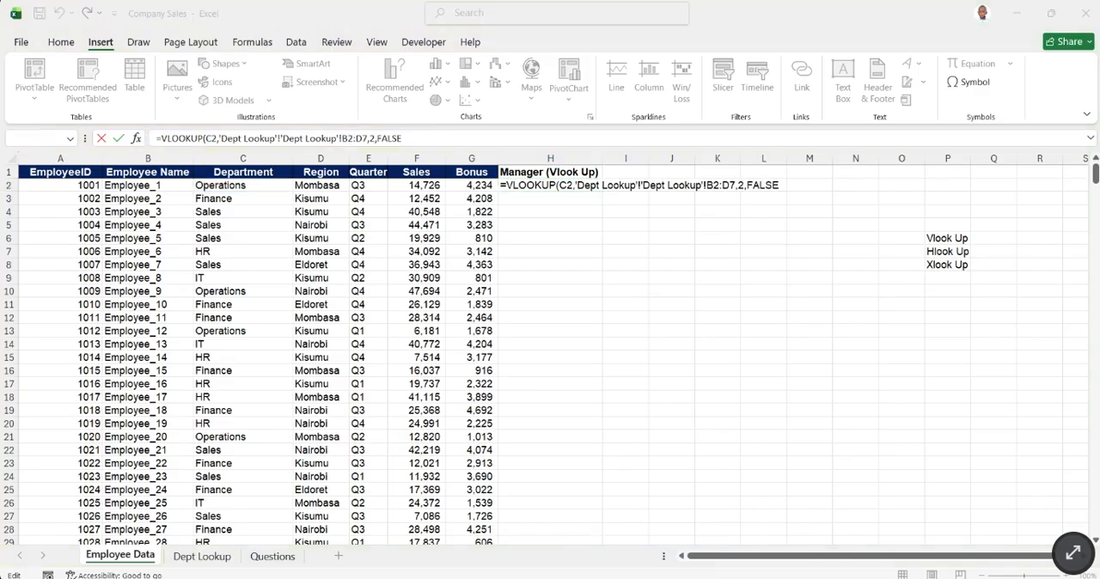
left_click(733, 525)
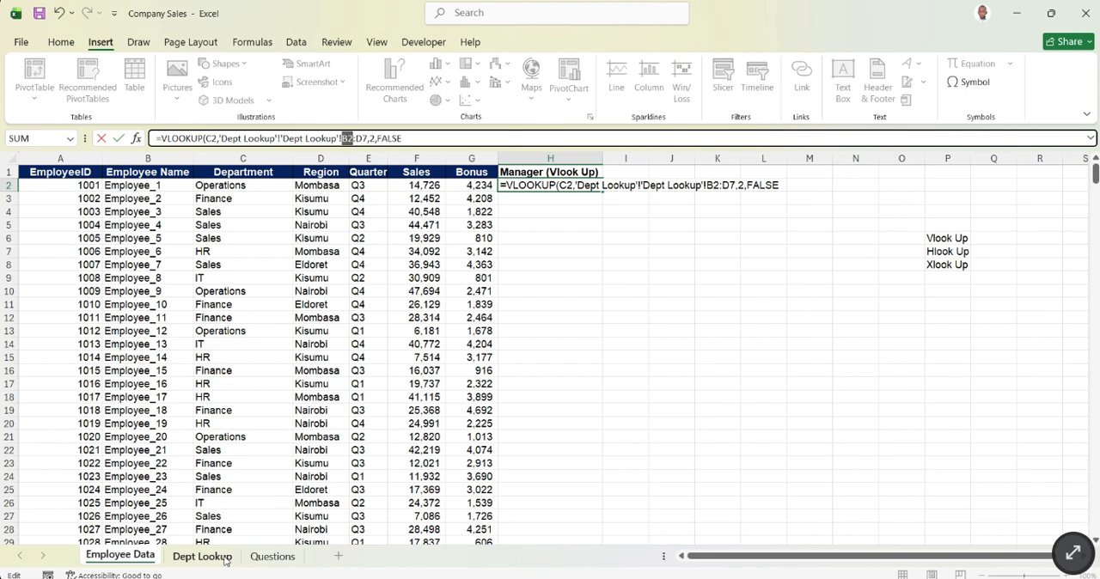
left_click(447, 141)
key("Return")
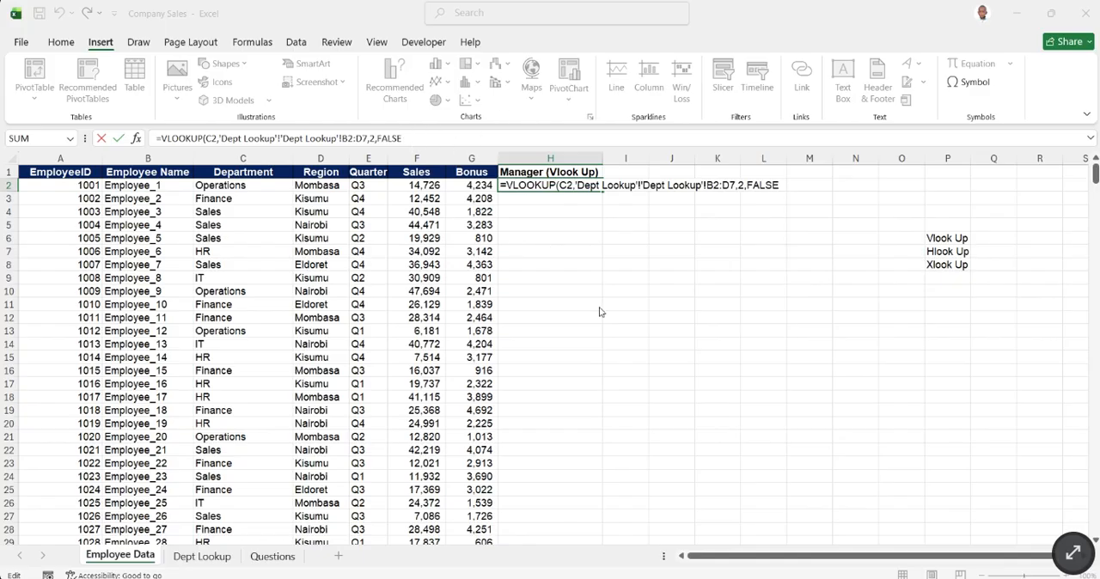
left_click(653, 374)
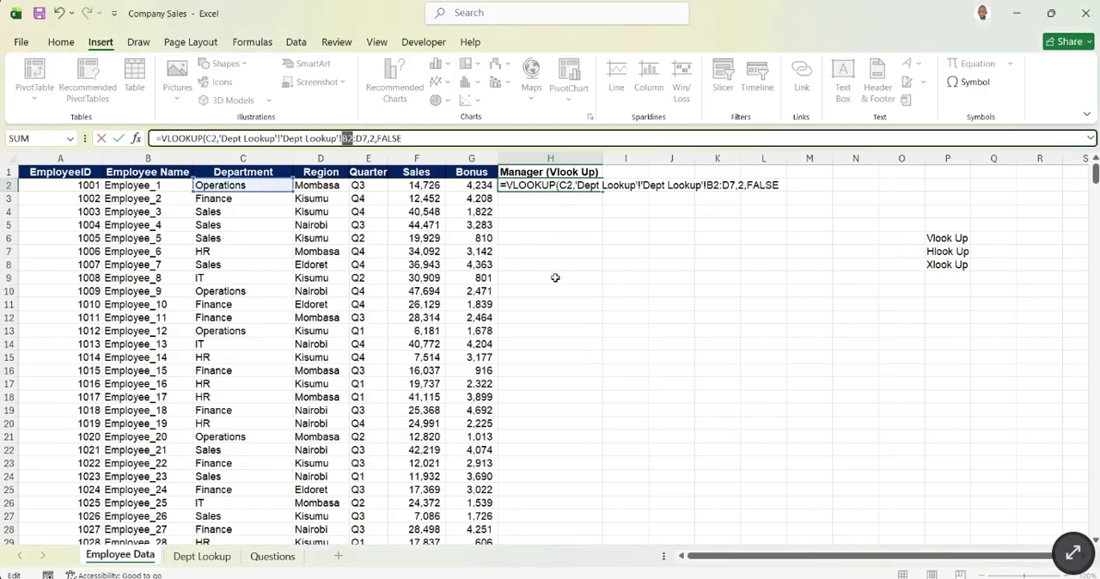
- Delete the whole faulty VLOOKUP formula from H2 of Employee Data
left_click(418, 137)
left_click_drag(419, 138, 146, 138)
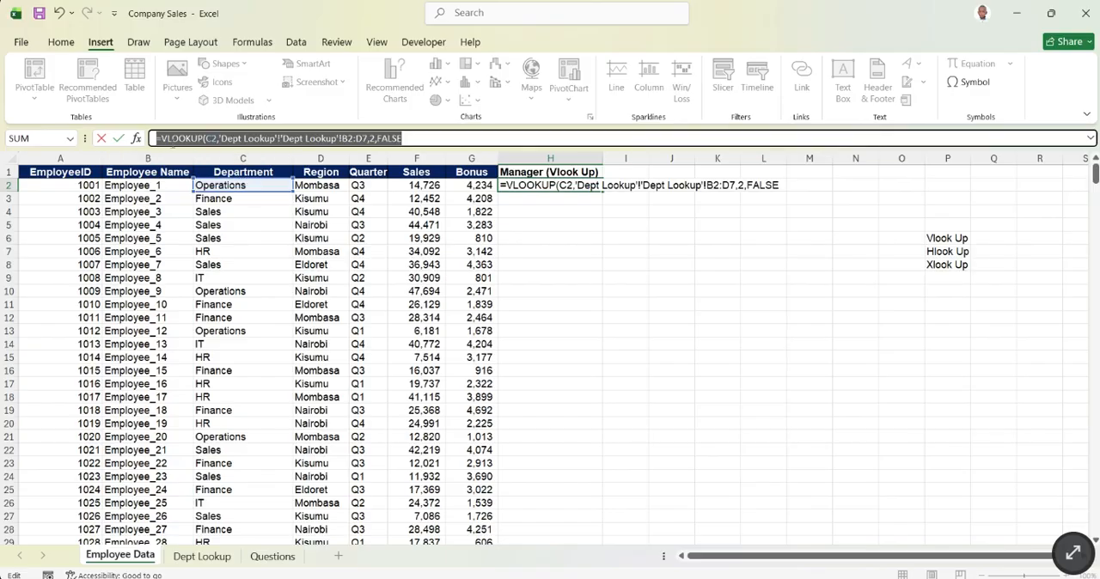
key("BackSpace")
left_click(622, 294)
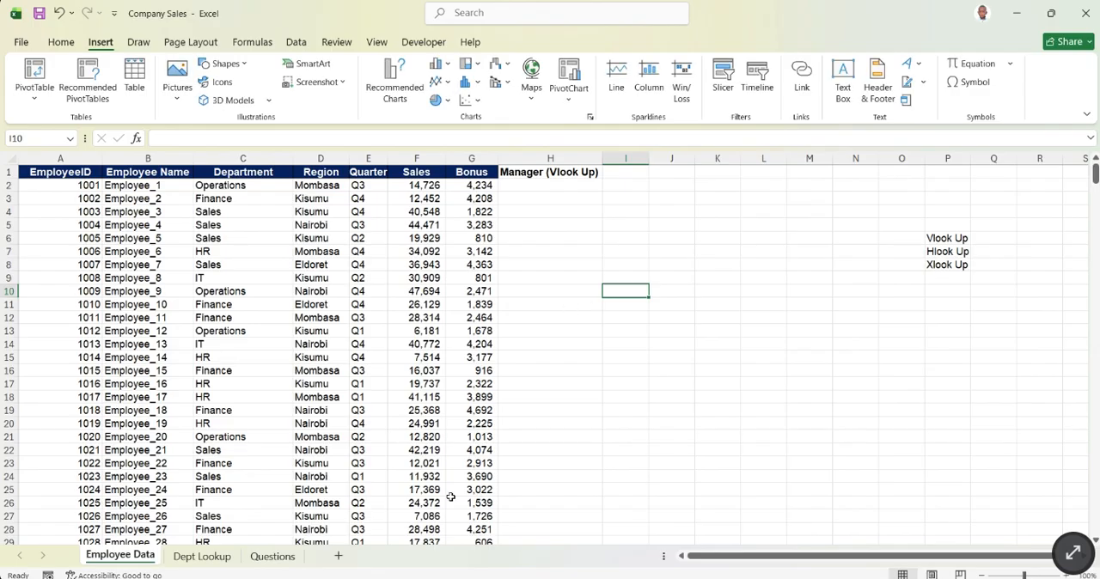
- Examine the extent of the Department, Manager and Budget table in B2:D7 of Dept Lookup
left_click(206, 557)
left_click(239, 294)
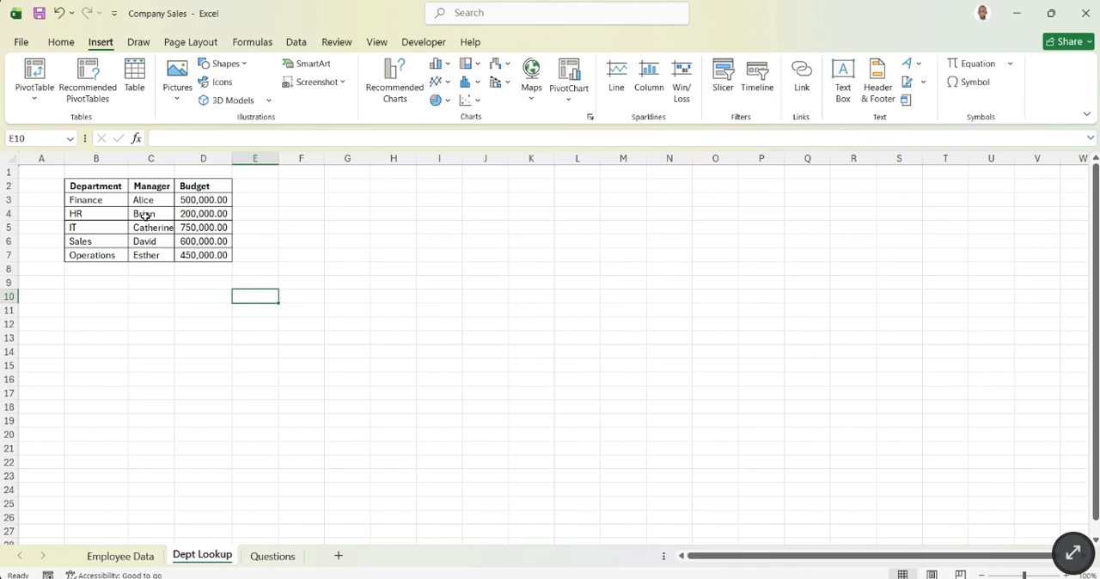
left_click(135, 559)
left_click(219, 559)
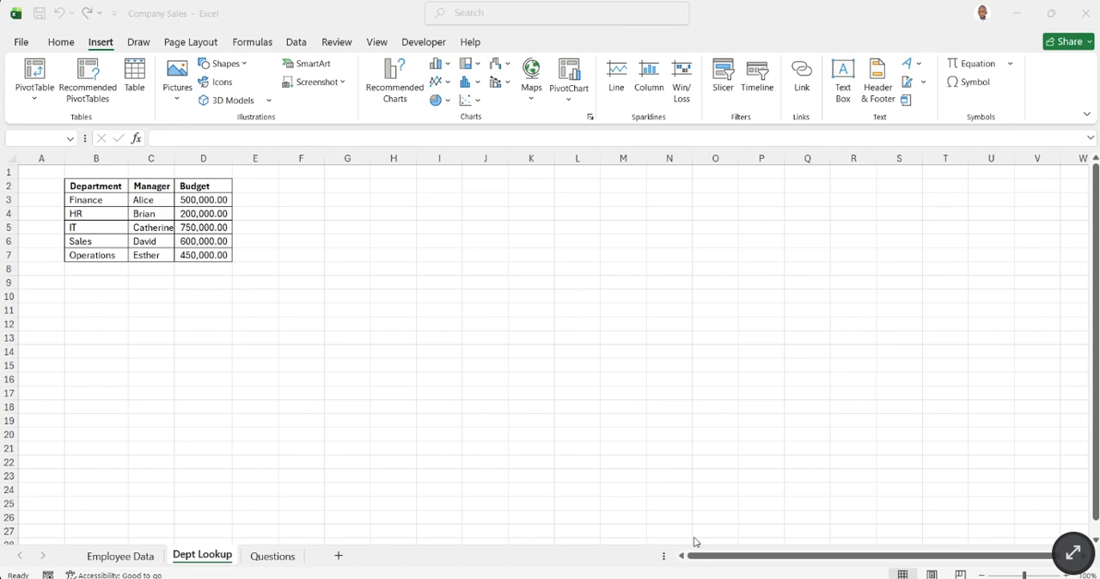
left_click(101, 160)
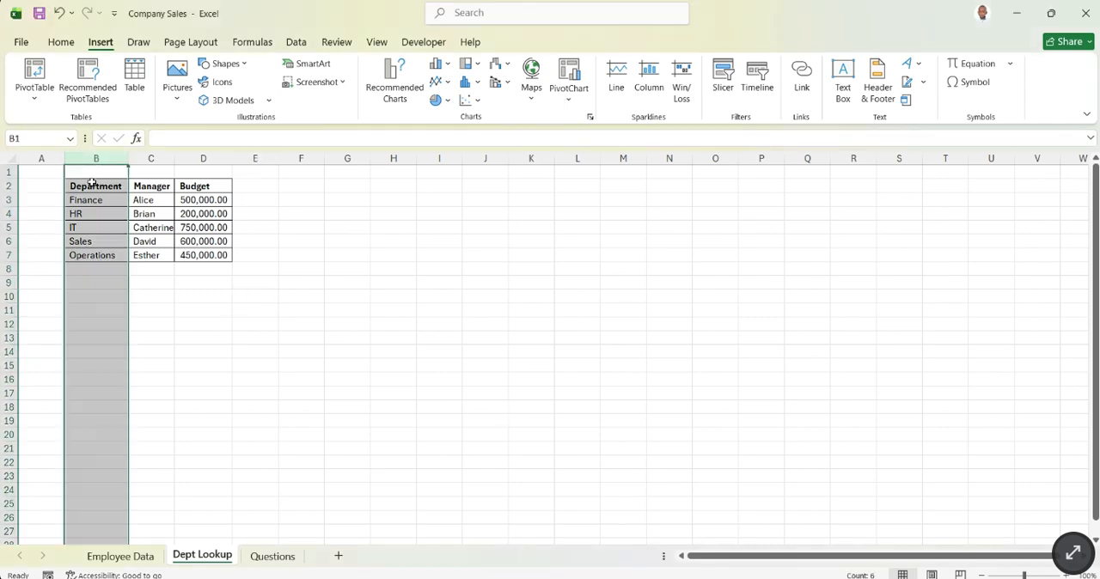
left_click(93, 184)
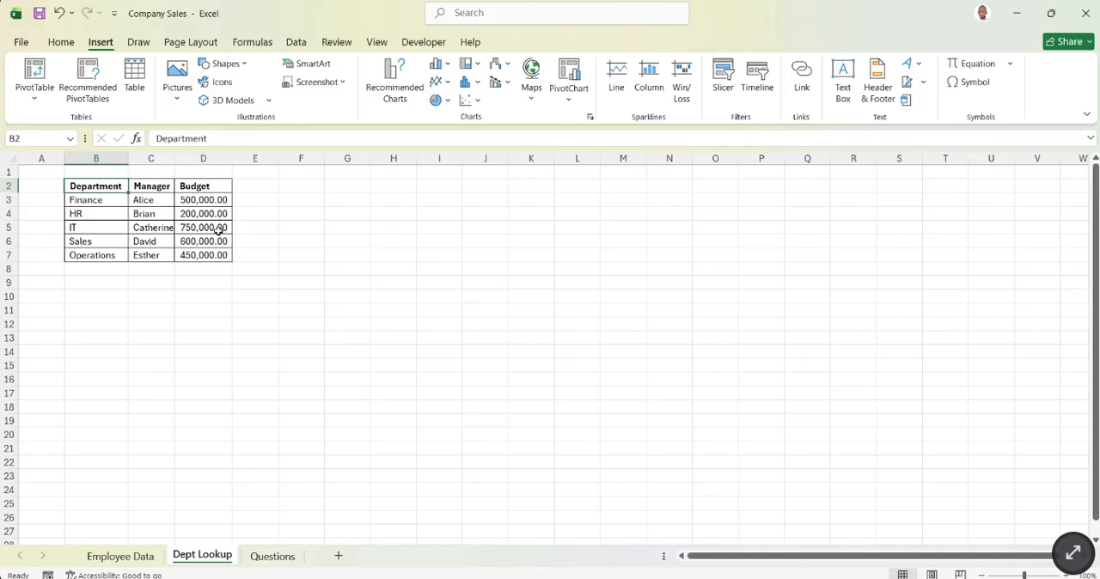
left_click(206, 255)
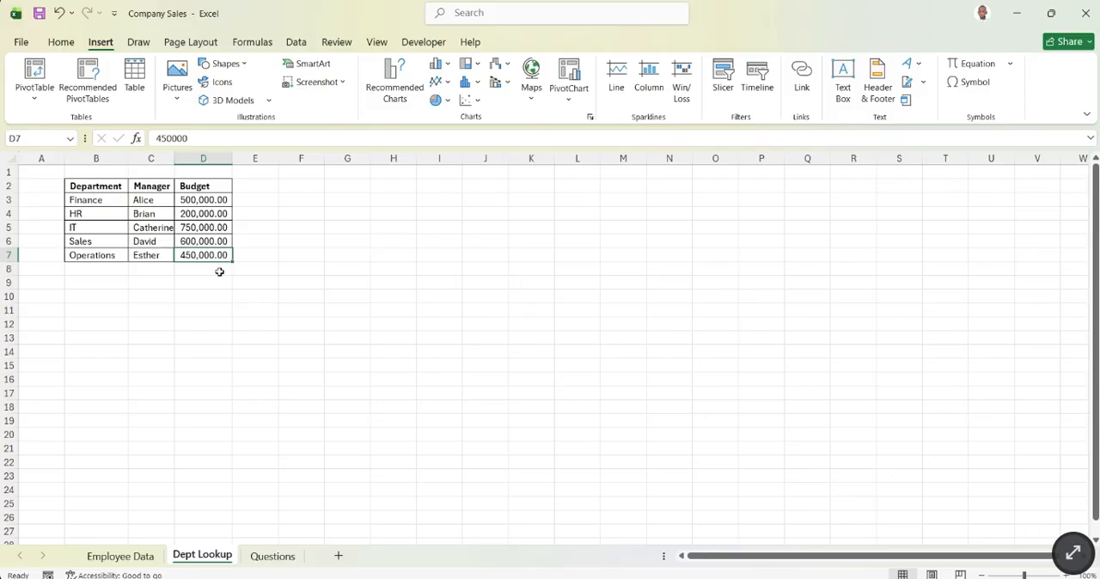
left_click(100, 186)
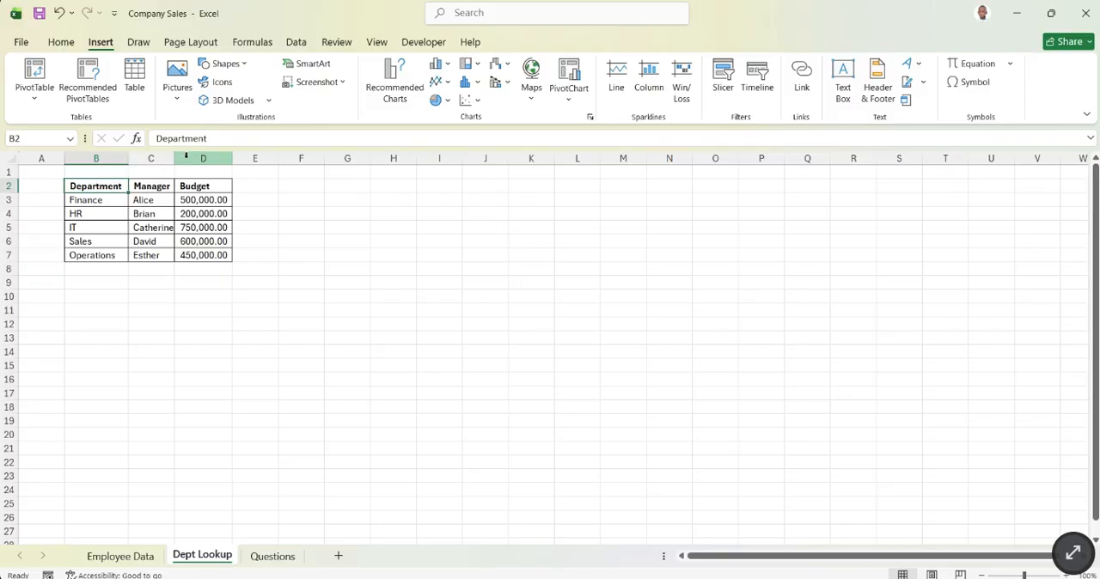
- Start a new VLOOKUP formula in H2 of Employee Data with the department in C2 as the lookup value
left_click(130, 556)
left_click(532, 186)
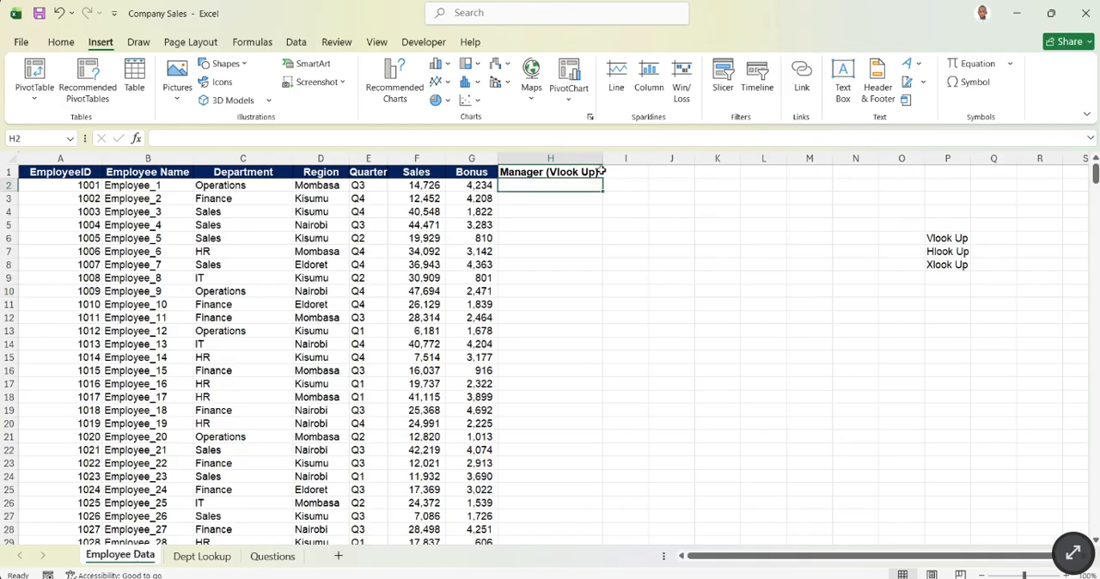
type("=vlo")
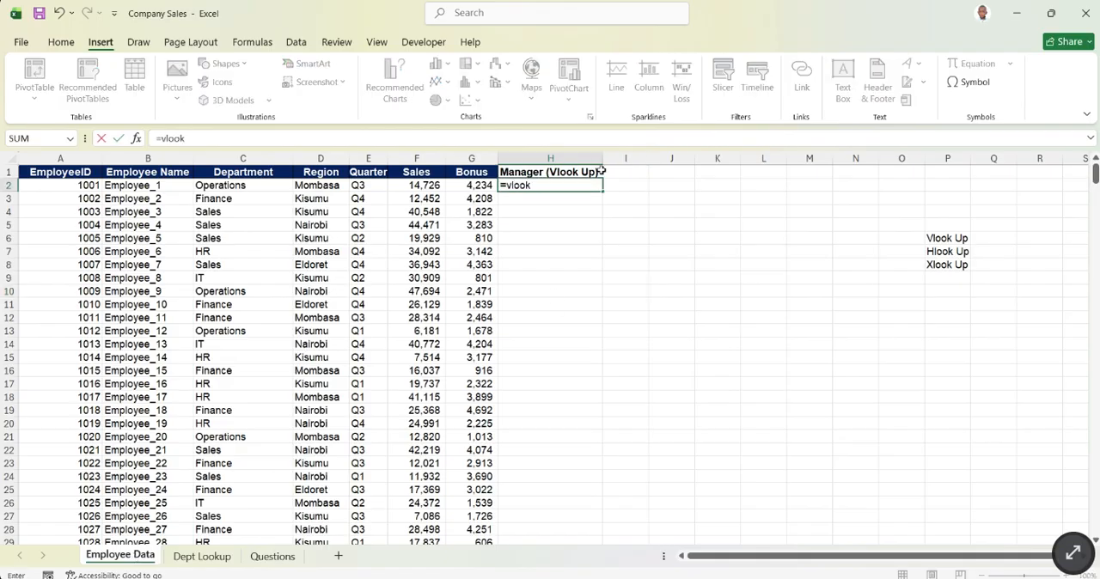
type("ok")
key("Tab")
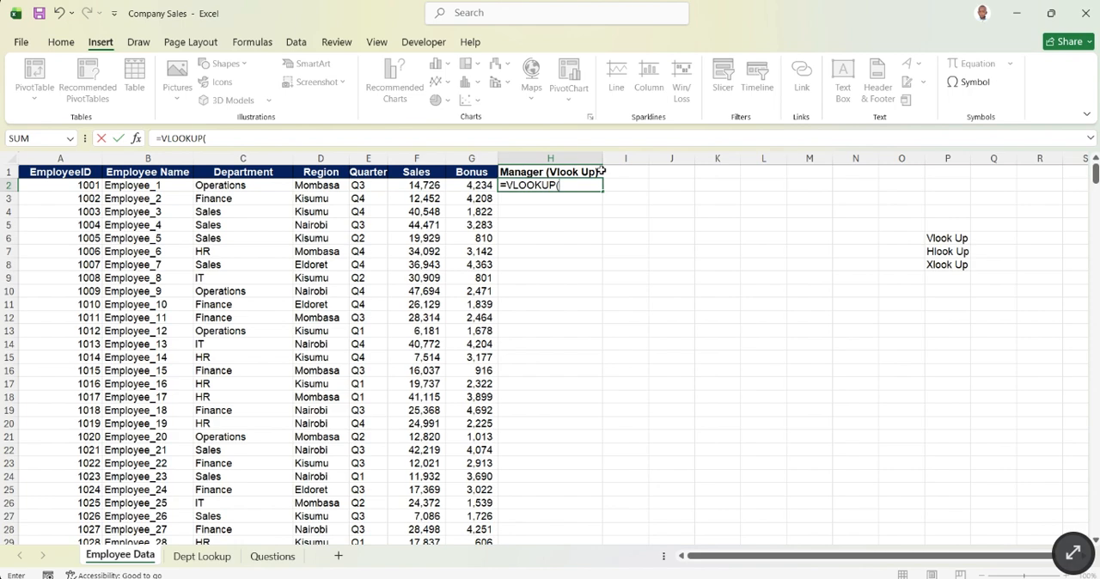
left_click(251, 187)
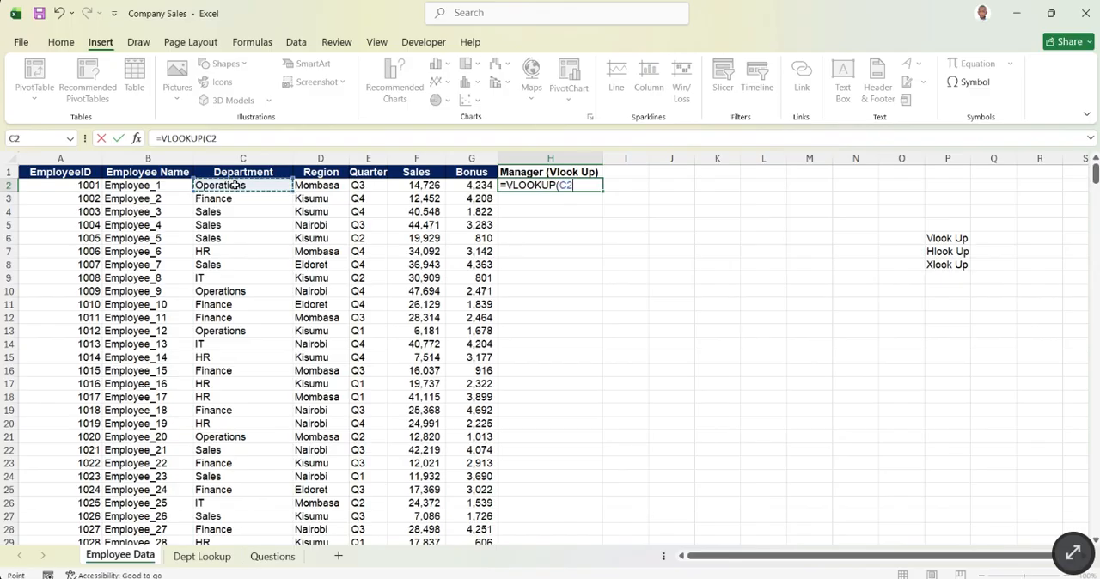
type(",")
- Complete the VLOOKUP formula with table array B2:D7 of Dept Lookup, column index 2 and FALSE for an exact match
left_click(202, 556)
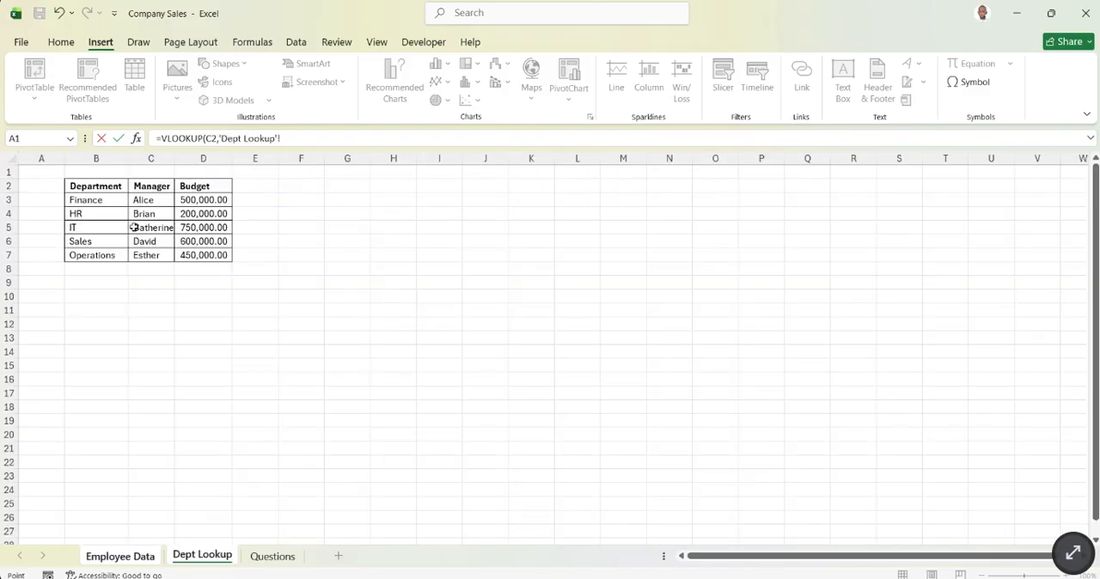
left_click_drag(90, 188, 201, 253)
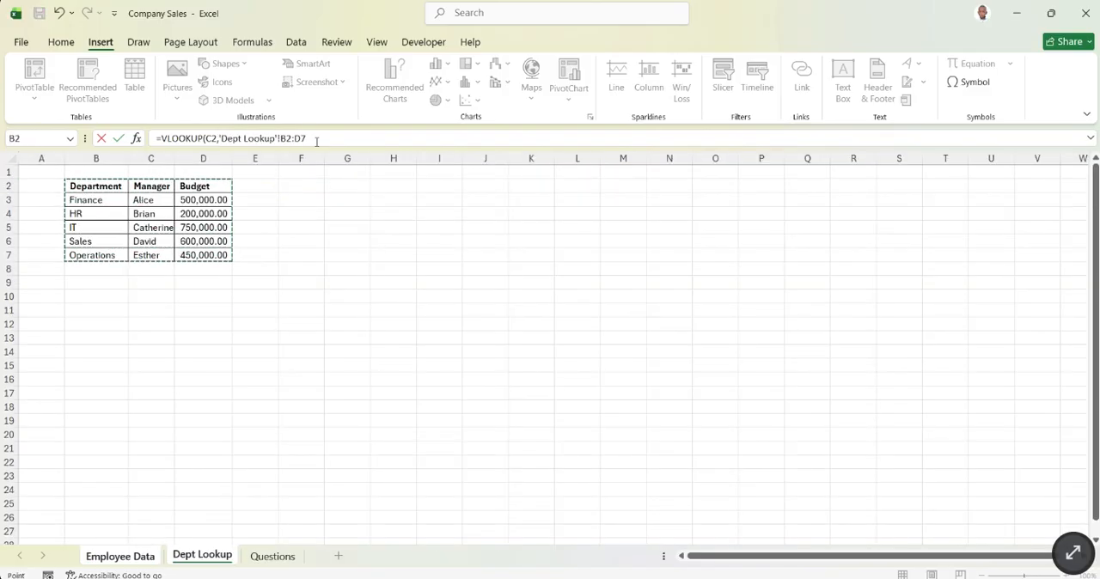
left_click_drag(314, 138, 280, 137)
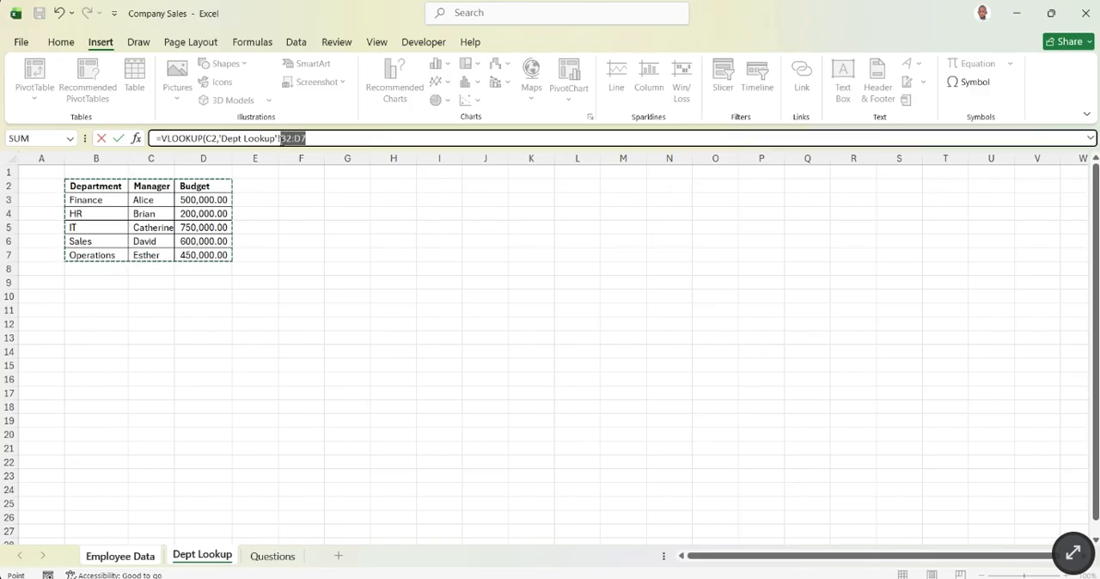
left_click(330, 139)
type(",")
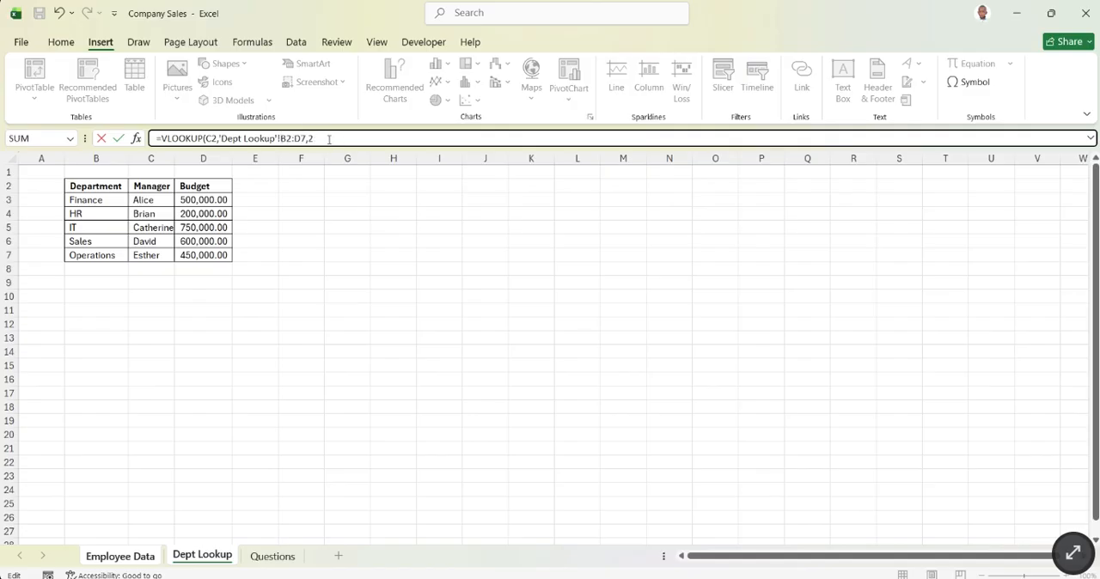
type("2,FALSE")
key("Return")
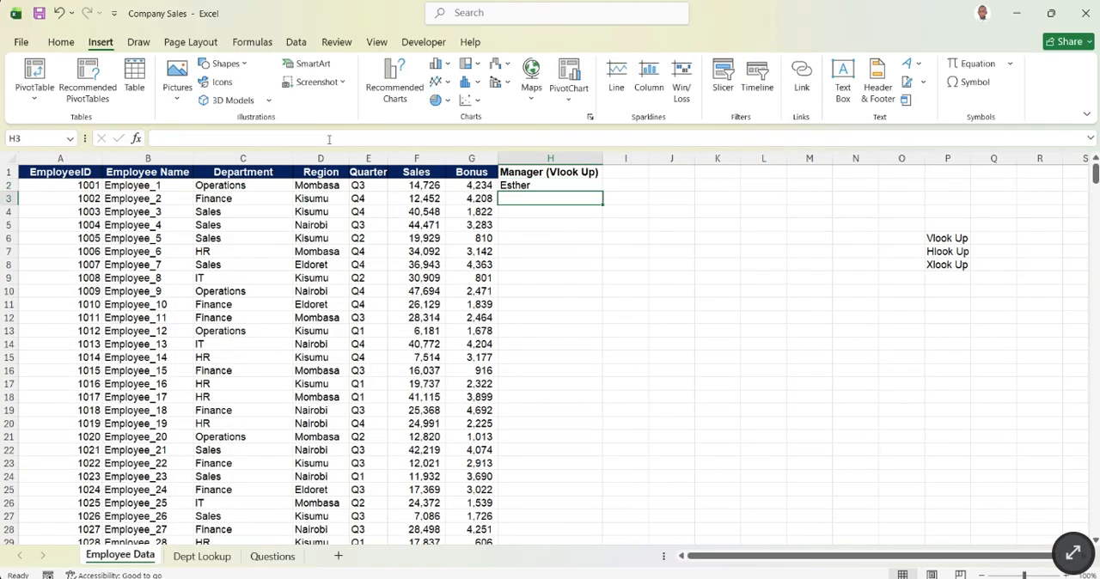
- Check the formula in H2 against Dept Lookup and bold the Operations department and its manager in B7:C7
left_click(565, 263)
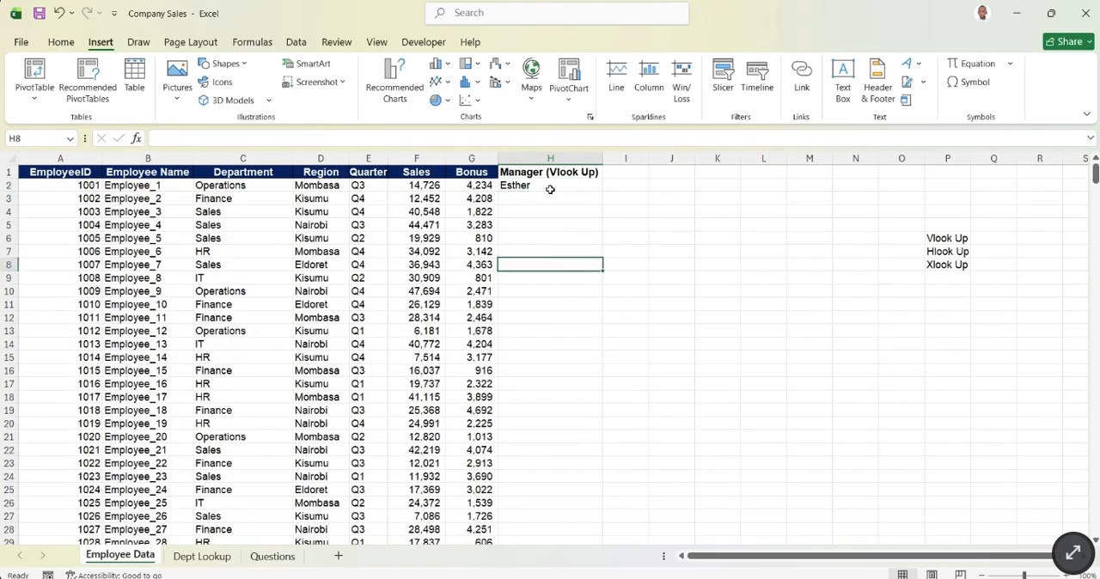
left_click(547, 190)
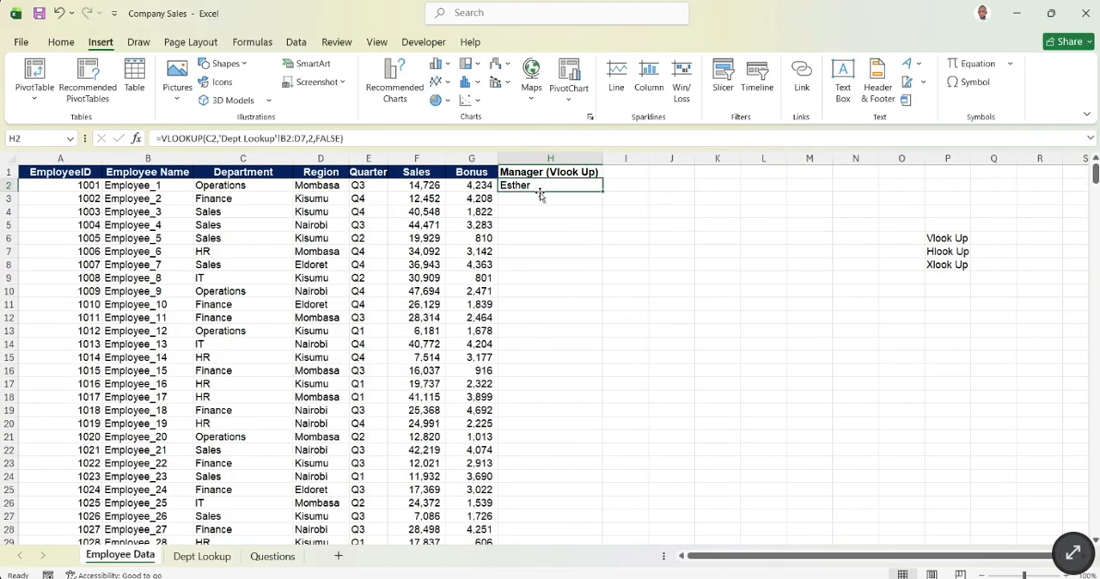
left_click(203, 556)
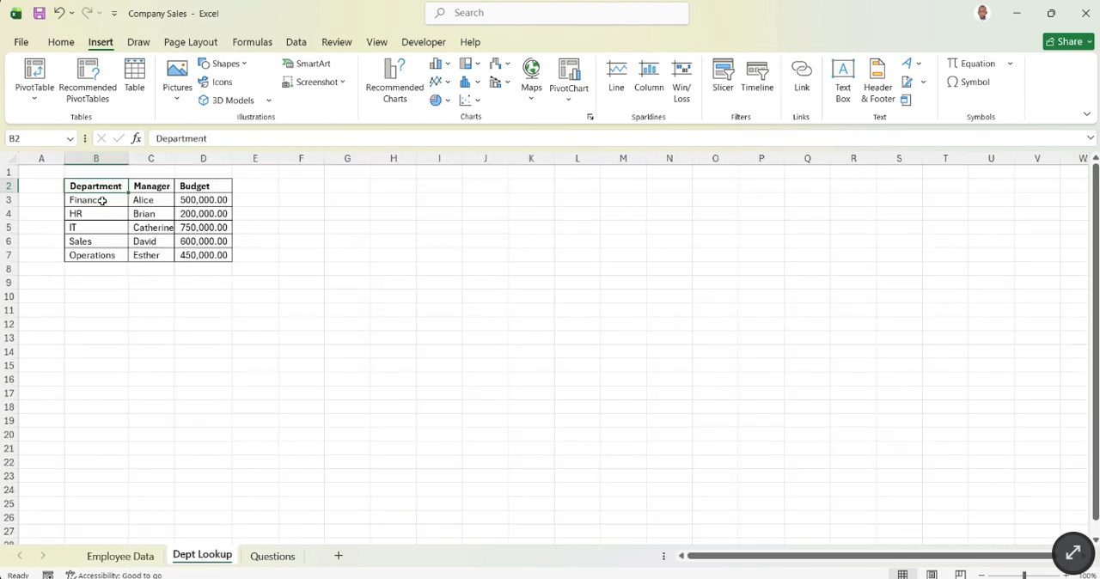
left_click_drag(96, 262, 144, 255)
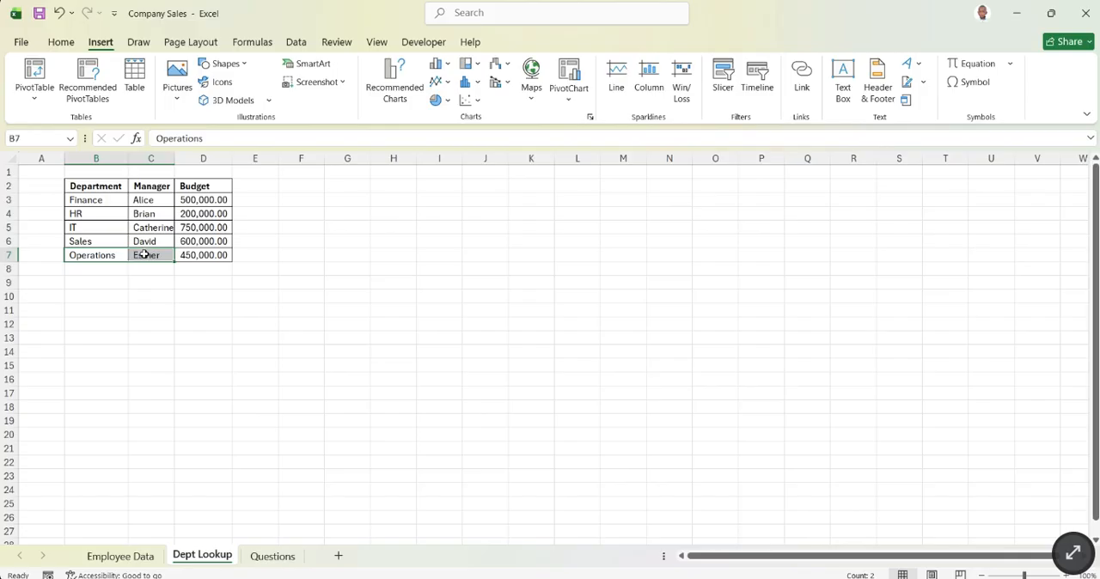
key("ctrl+b")
left_click(258, 349)
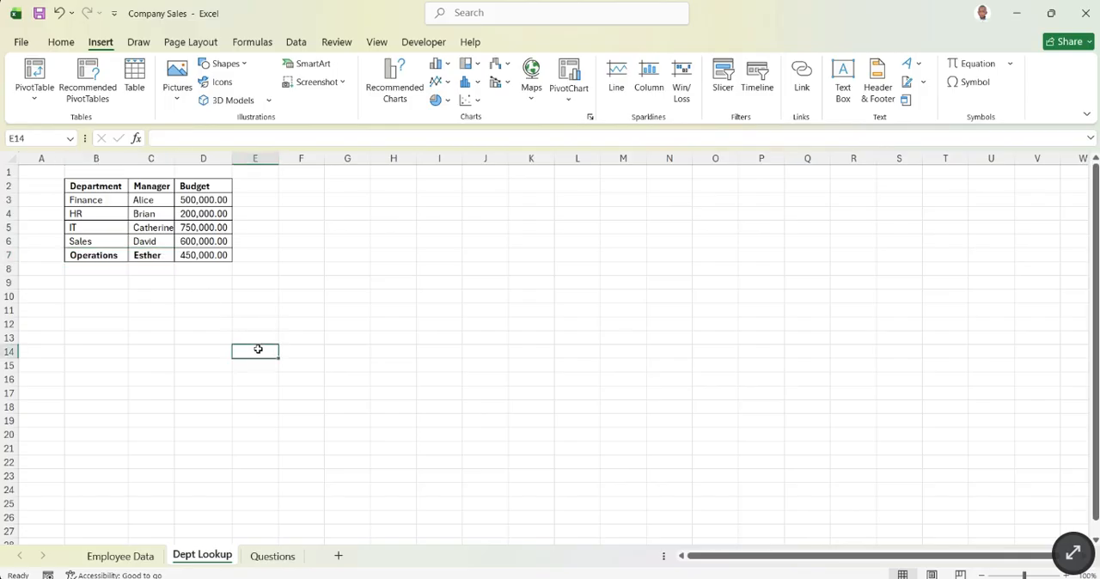
- Fill the VLOOKUP formula from H2 of Employee Data down the Manager (Vlook Up) column to the last employee row
left_click(270, 557)
left_click(120, 557)
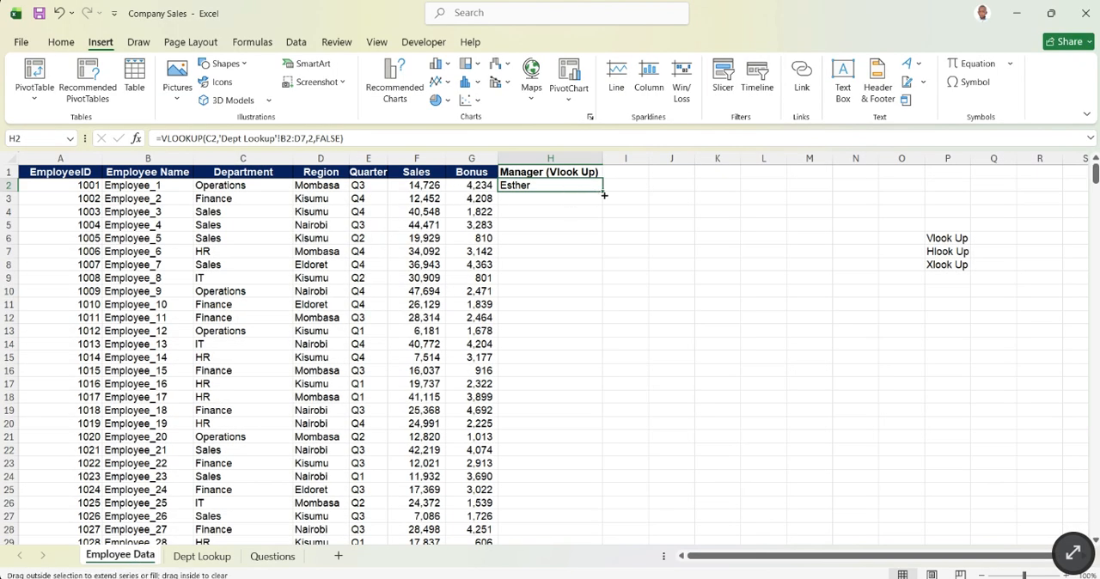
left_click_drag(603, 190, 603, 218)
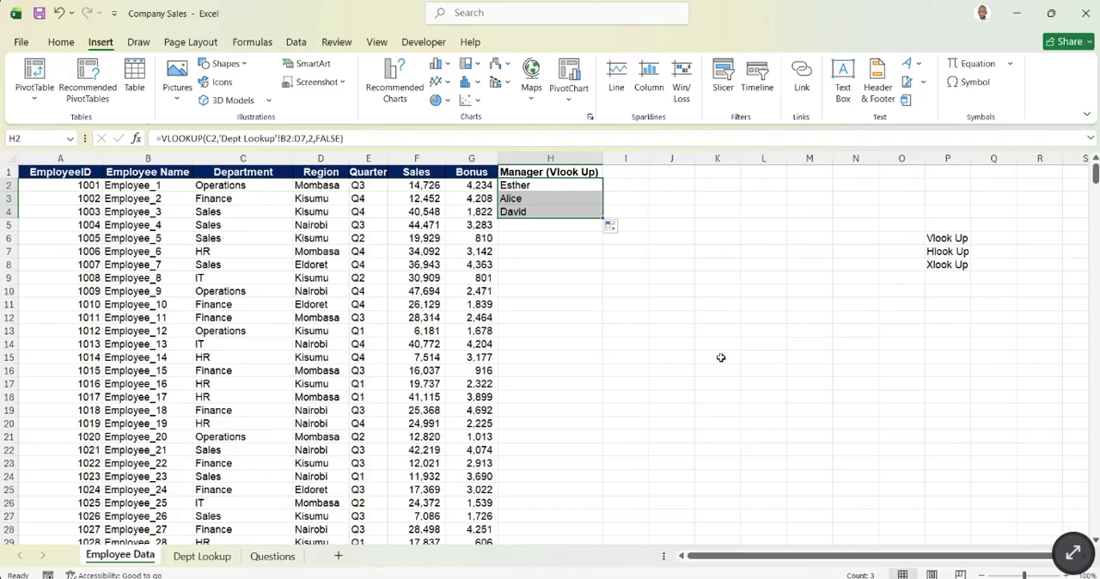
double_click(603, 220)
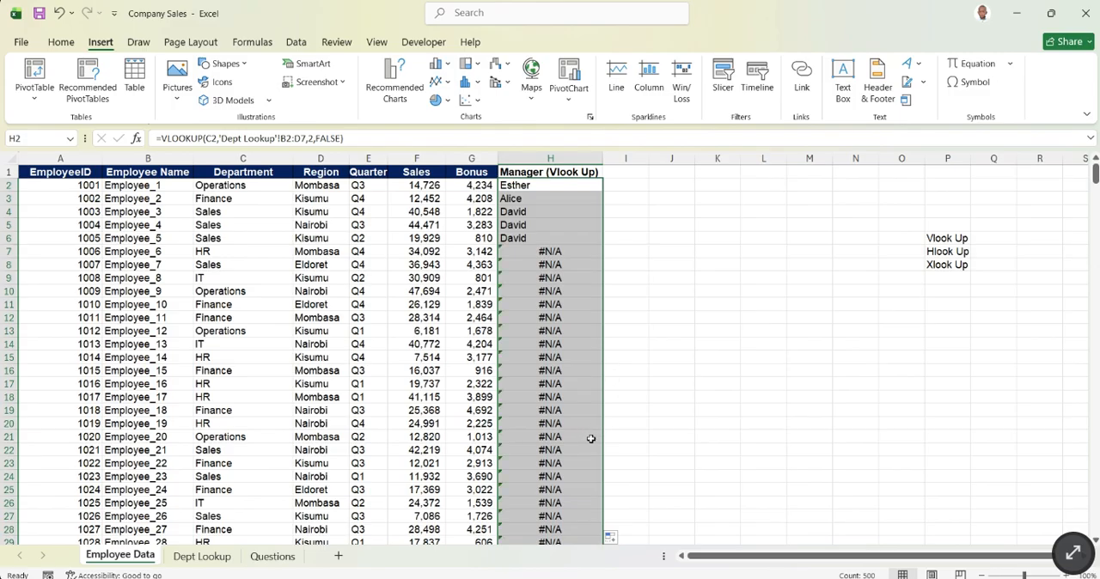
scroll(589, 447, "down", 2)
scroll(589, 448, "up", 2)
- Examine the filled Manager (Vlook Up) column, comparing rows 2 to 6 with the rows below and reading the formula in H6
left_click(583, 289)
left_click(651, 270)
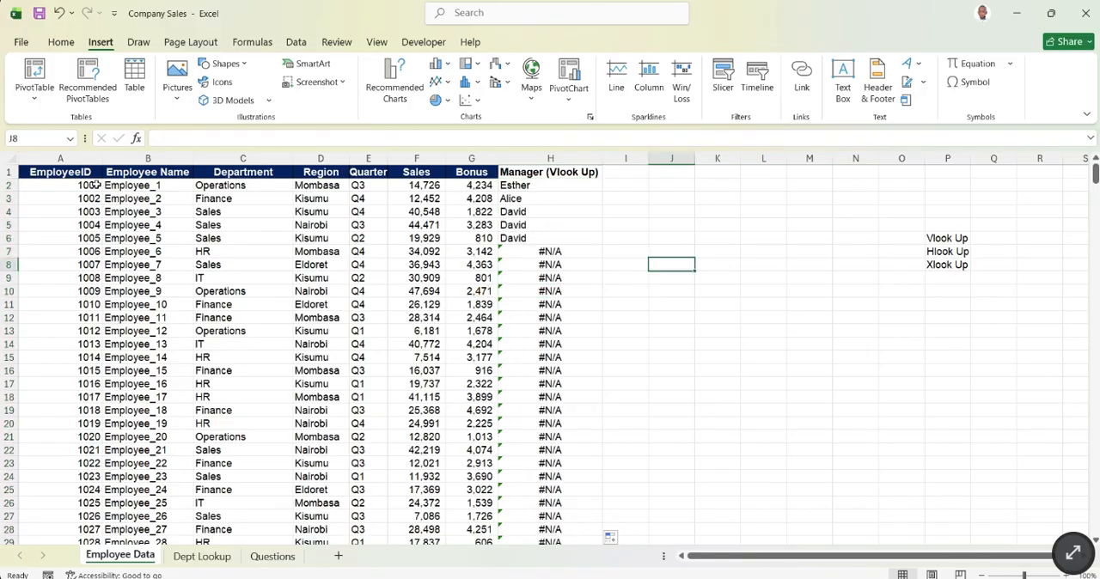
left_click(9, 187)
left_click_drag(8, 187, 9, 239)
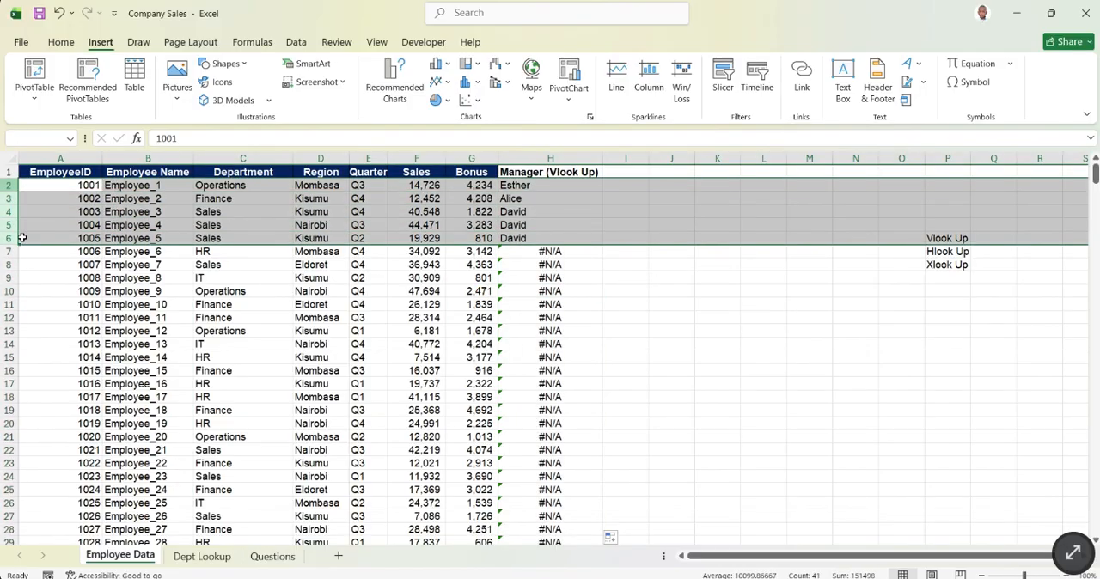
left_click(524, 239)
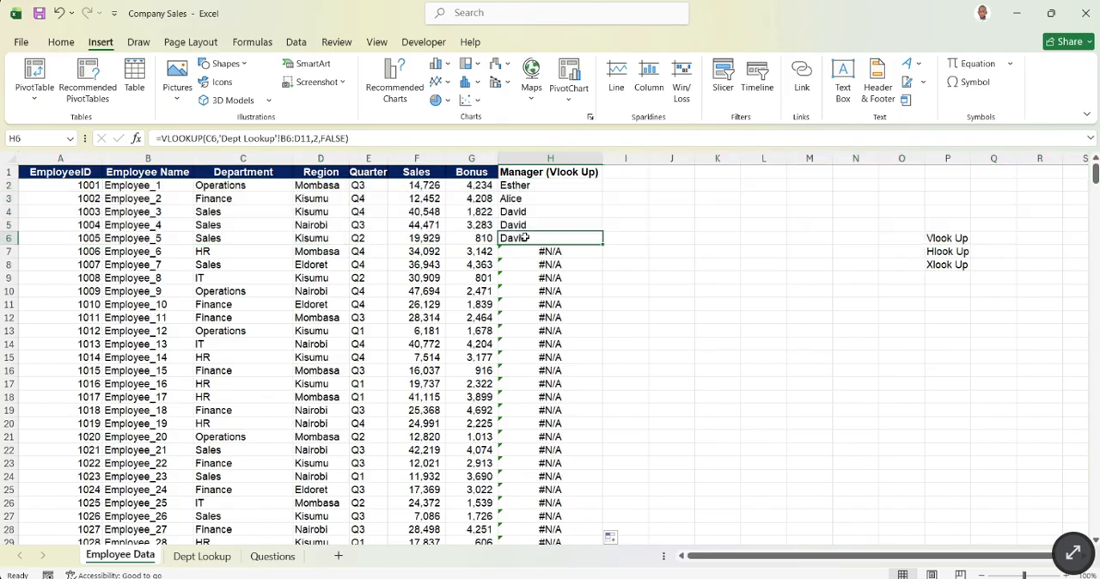
left_click(634, 304)
left_click(544, 239)
scroll(559, 262, "down", 4)
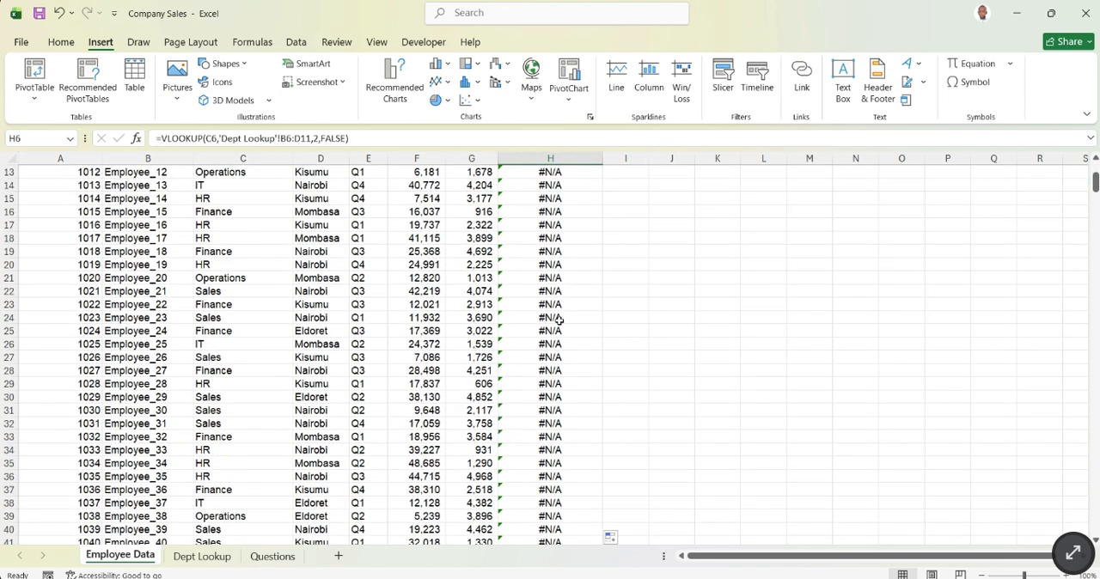
- Examine the Manager (Vlook Up) results around rows 7 and 8 and compare the formulas in H7, H2 and H4
scroll(542, 388, "down", 8)
scroll(560, 485, "up", 12)
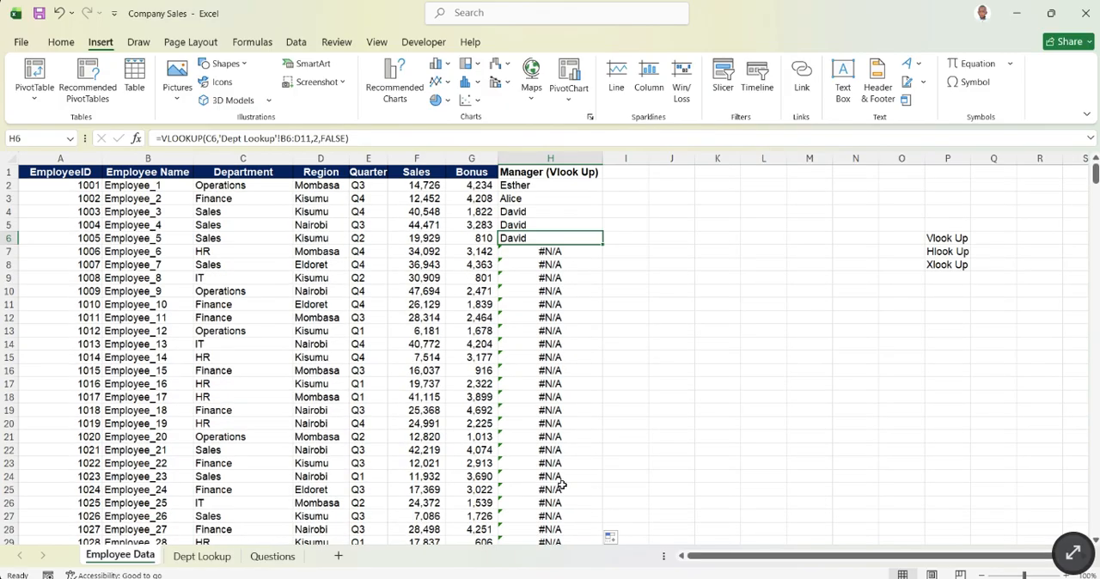
left_click(8, 264)
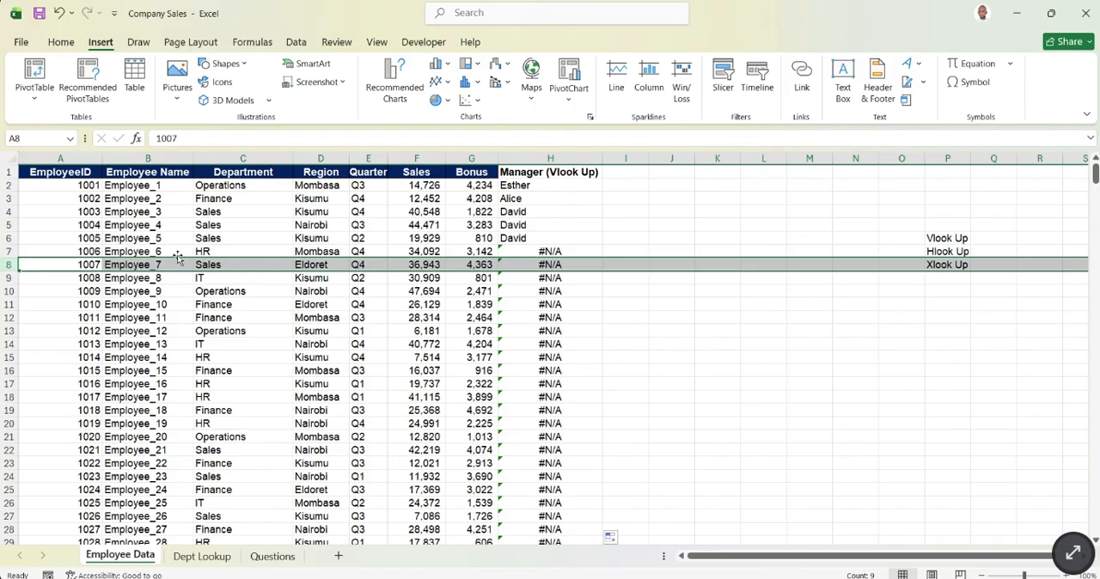
left_click(12, 251)
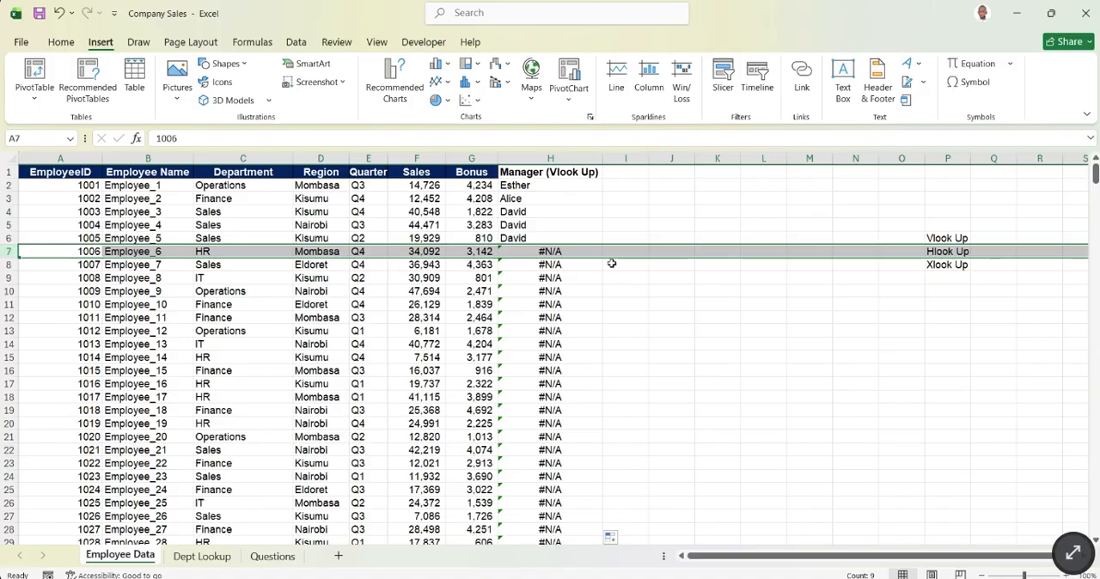
left_click(555, 251)
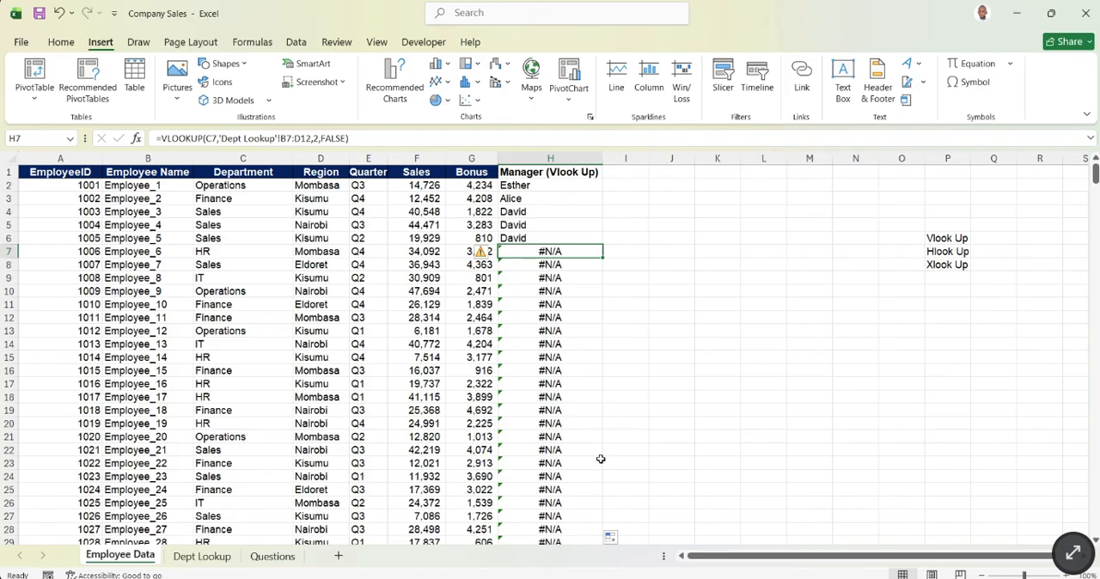
left_click(671, 266)
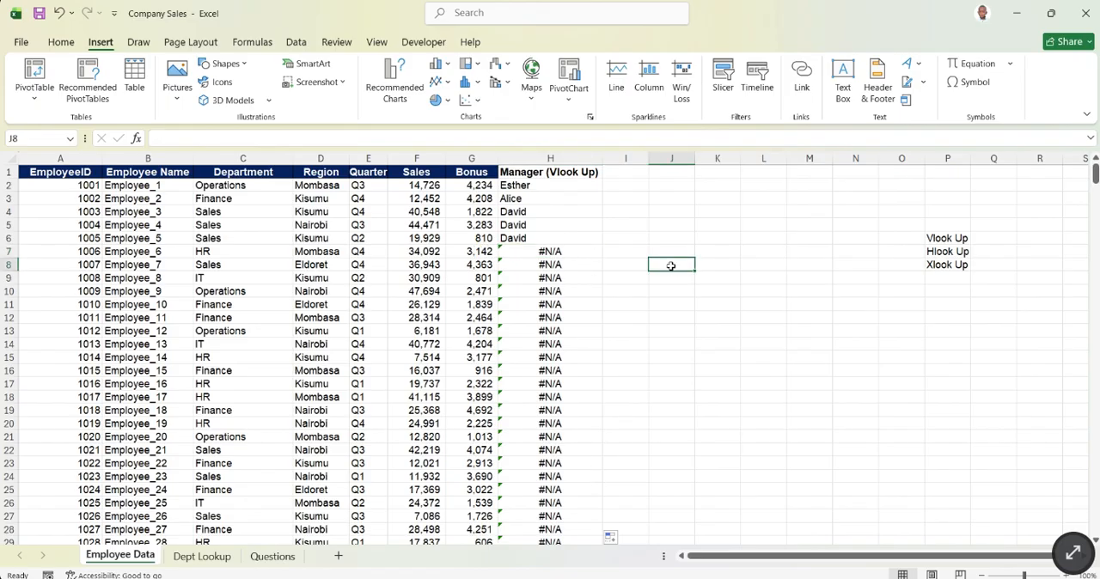
left_click(550, 249)
left_click_drag(556, 184, 556, 448)
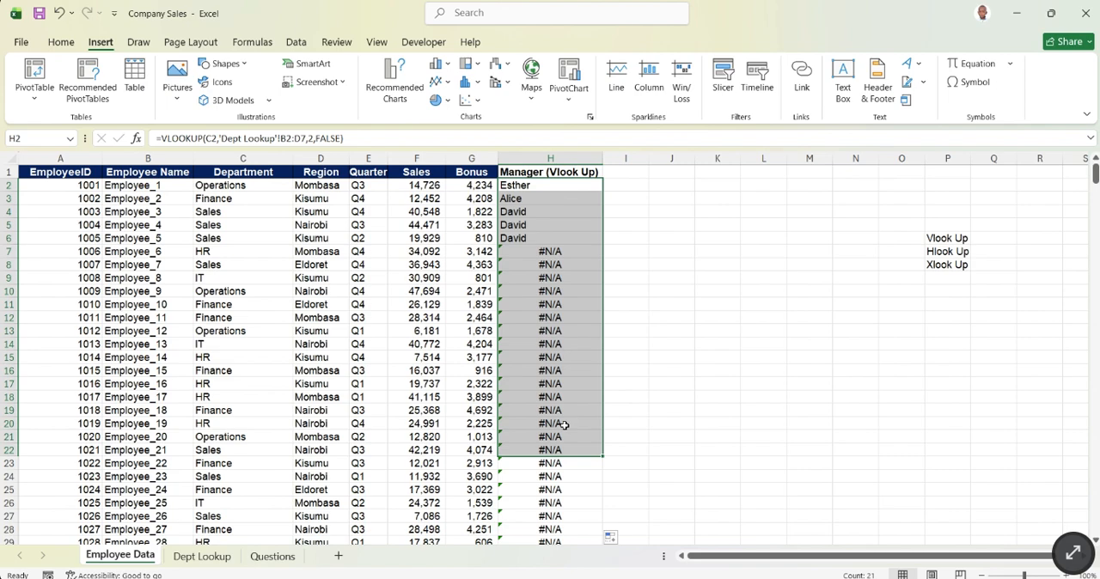
left_click(682, 370)
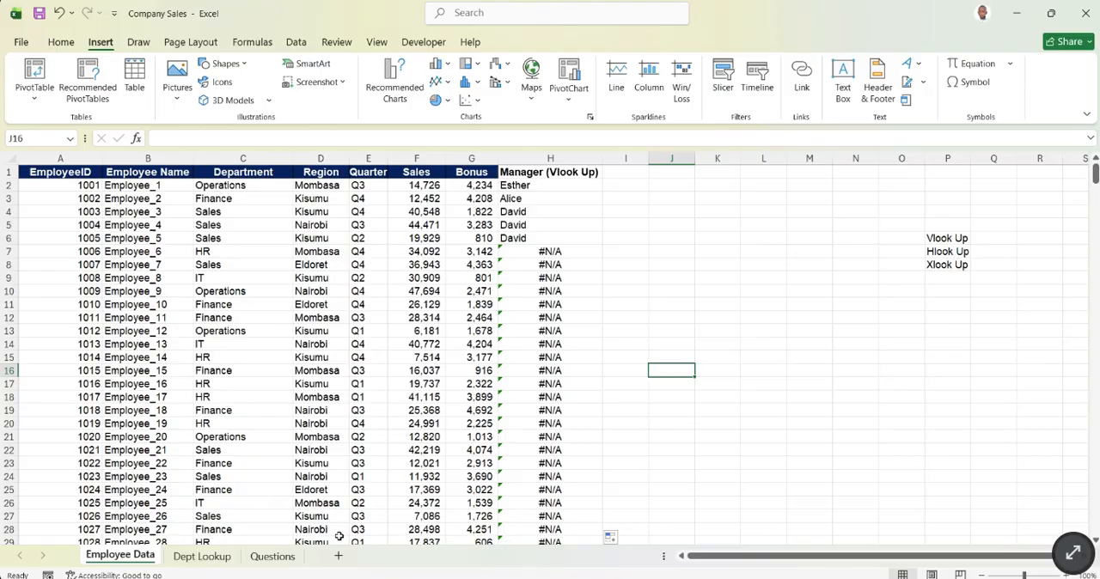
left_click(629, 278)
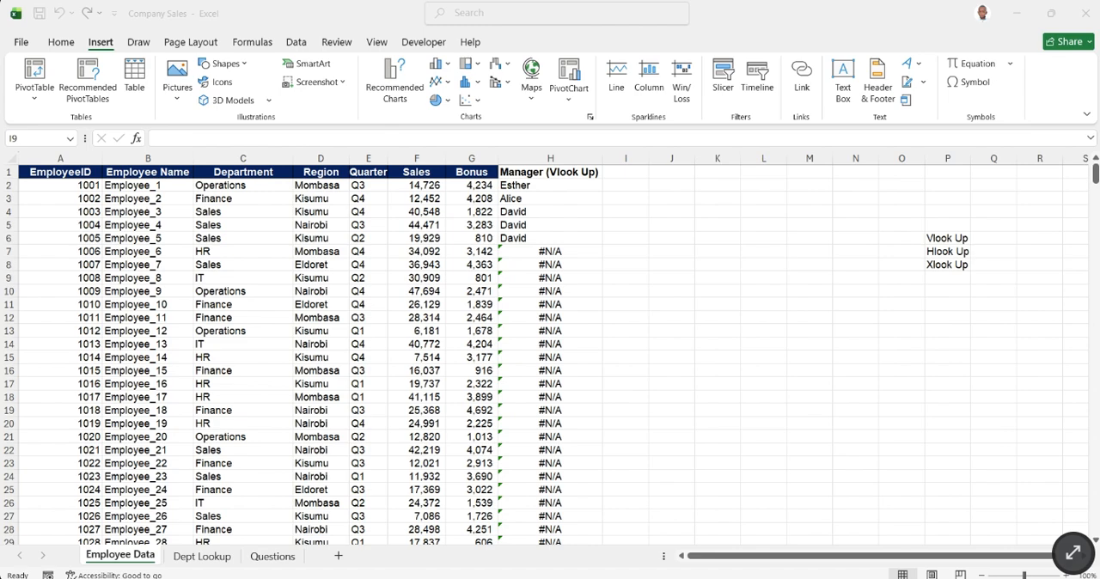
left_click(526, 185)
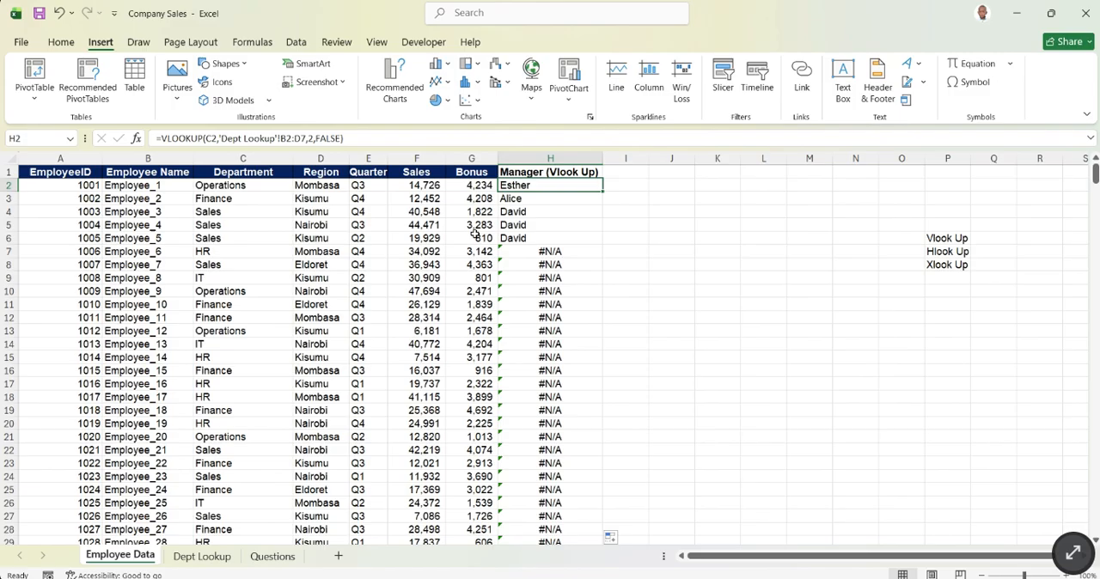
left_click(528, 213)
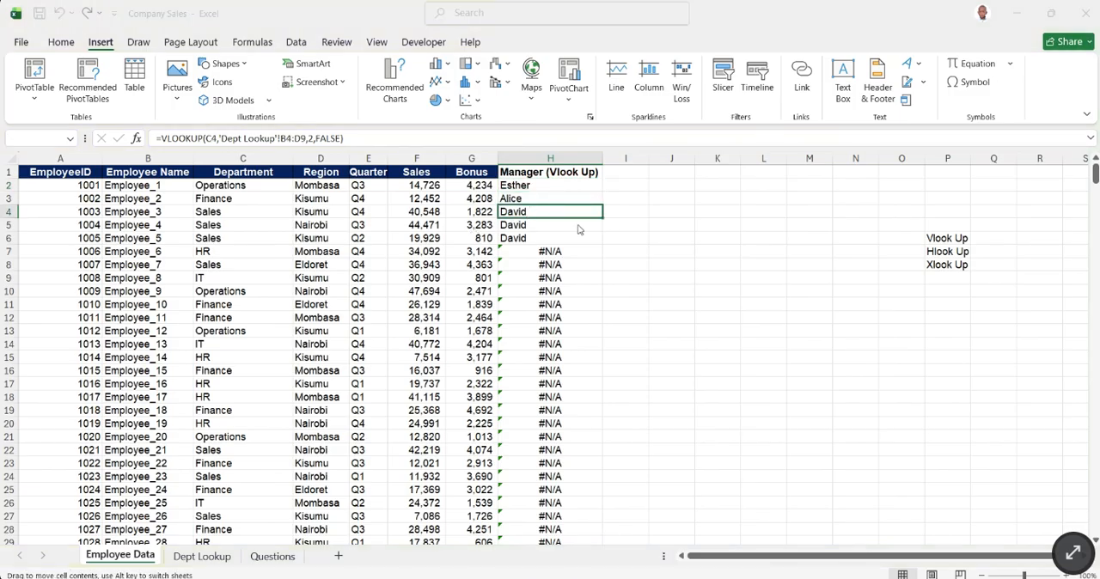
key("Up")
key("Up")
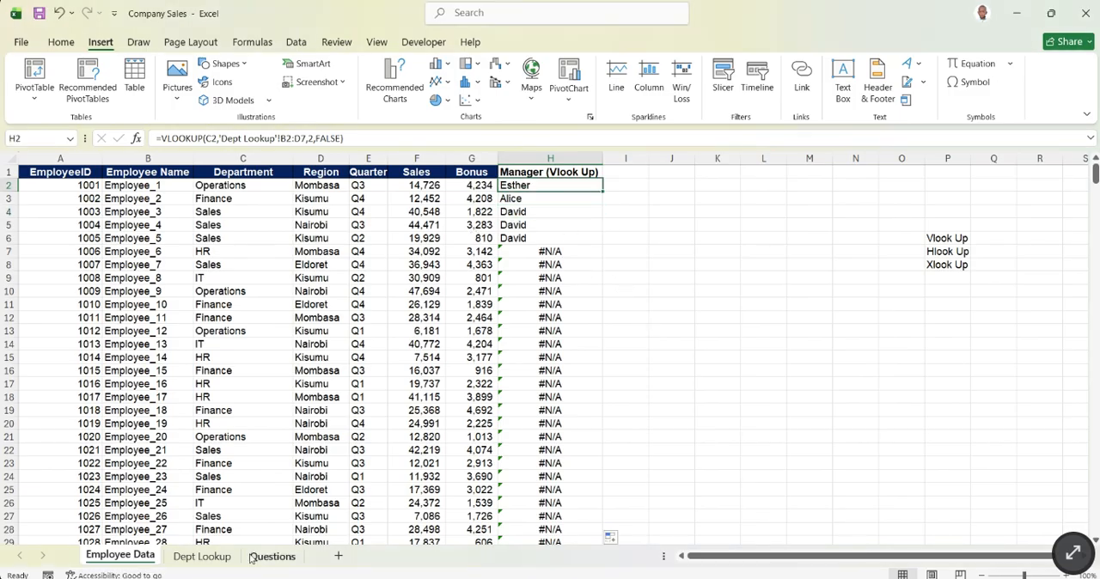
- Review the Dept Lookup table from Department to Budget, checking its header cell, first data row and last cell D7
left_click(202, 556)
left_click(108, 201)
left_click_drag(108, 201, 224, 253)
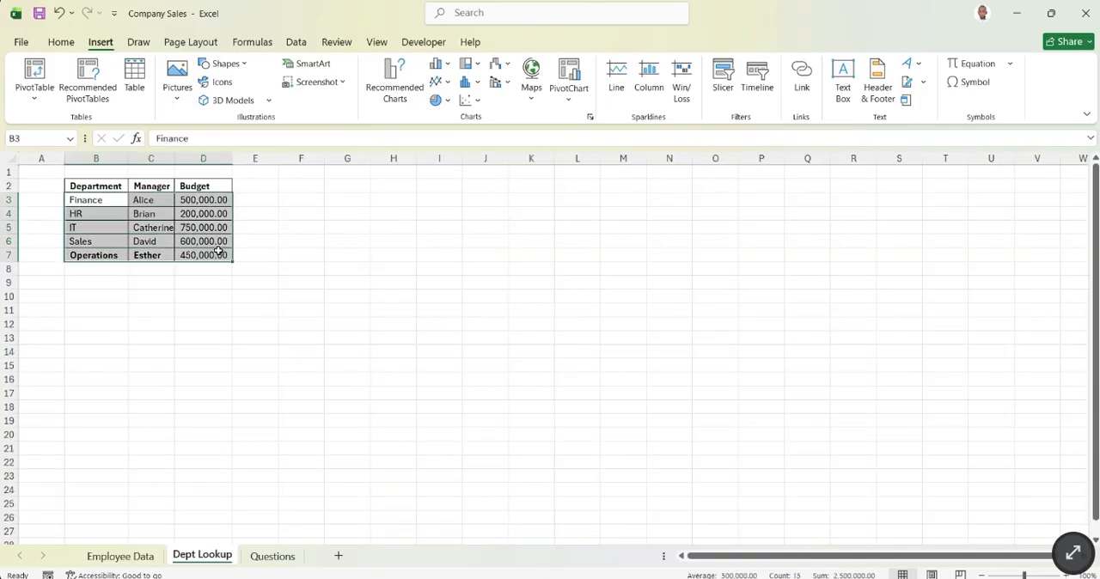
left_click(390, 229)
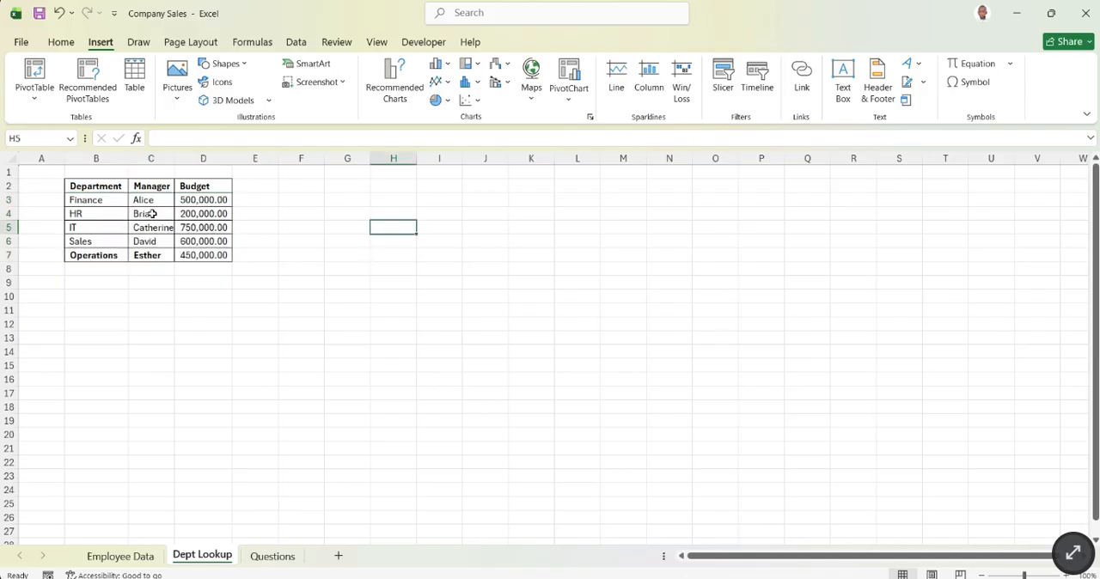
left_click(89, 196)
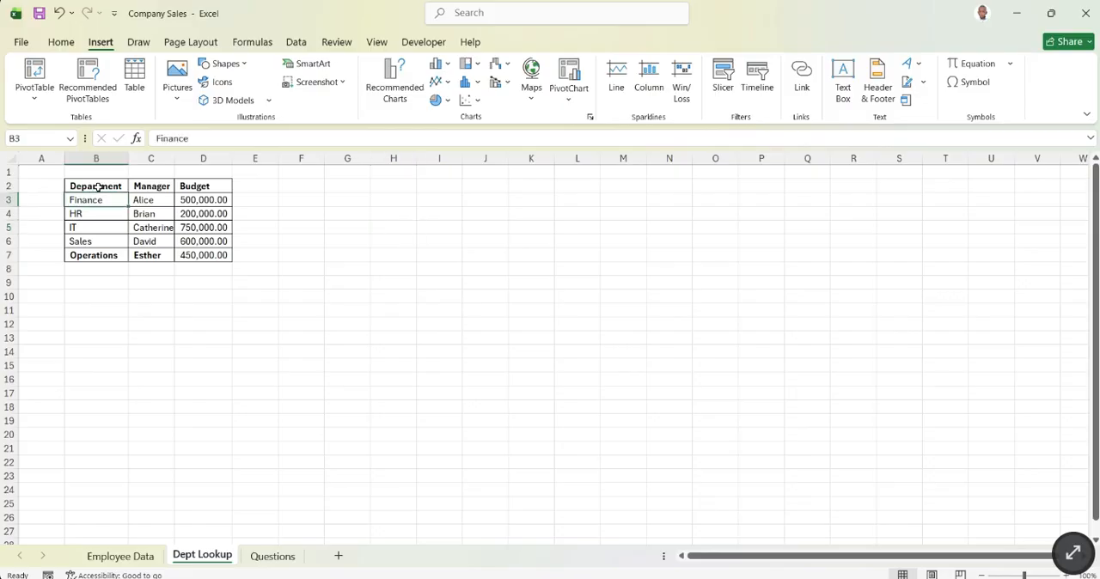
left_click(96, 186)
left_click(203, 159)
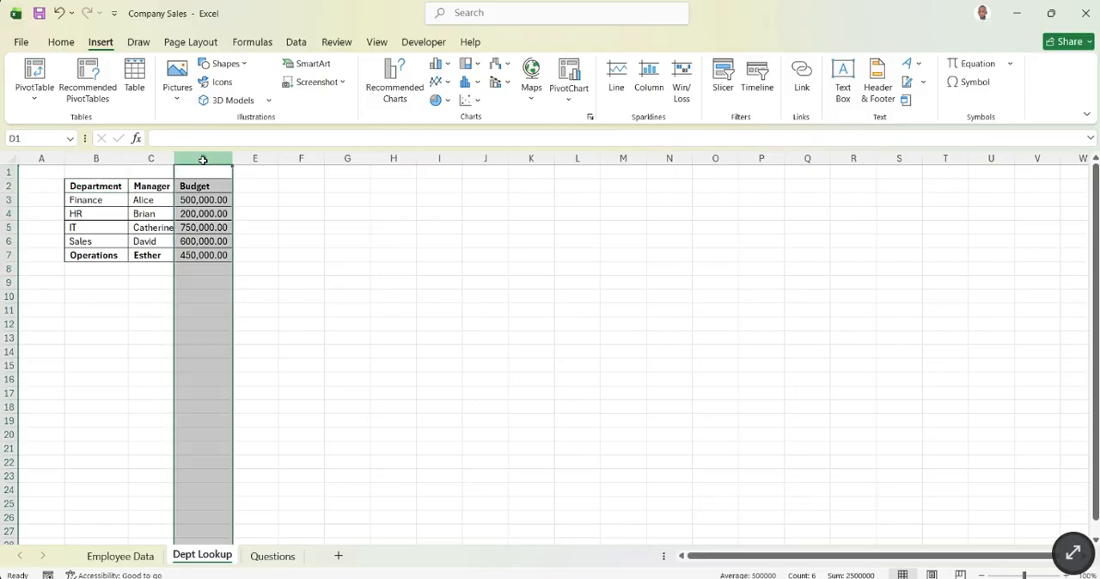
left_click(221, 254)
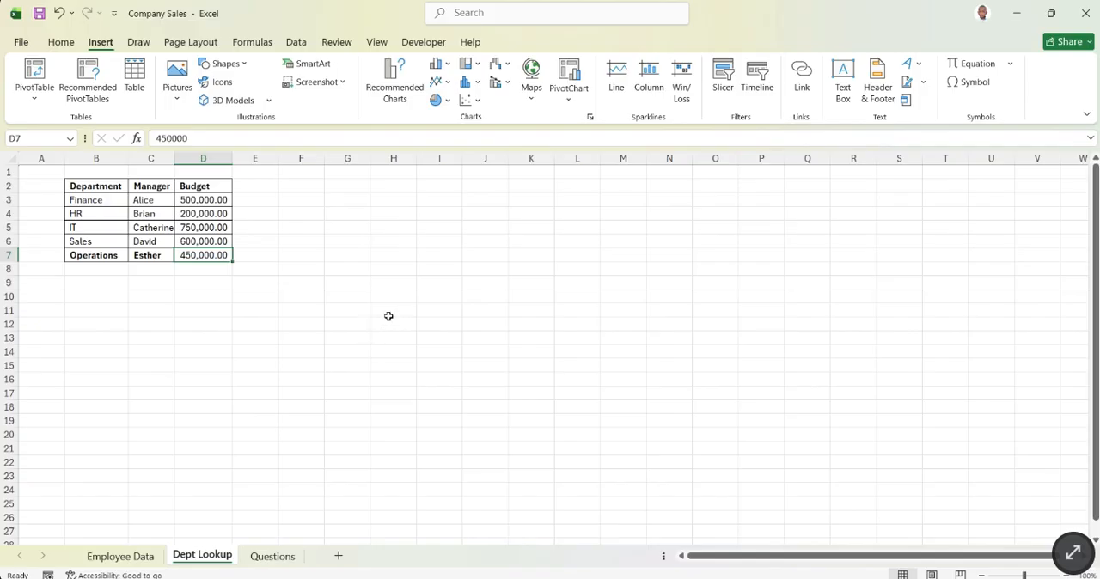
- Note the table range as the text B2:D7 in cell H9 of Dept Lookup and make it bold
left_click(375, 287)
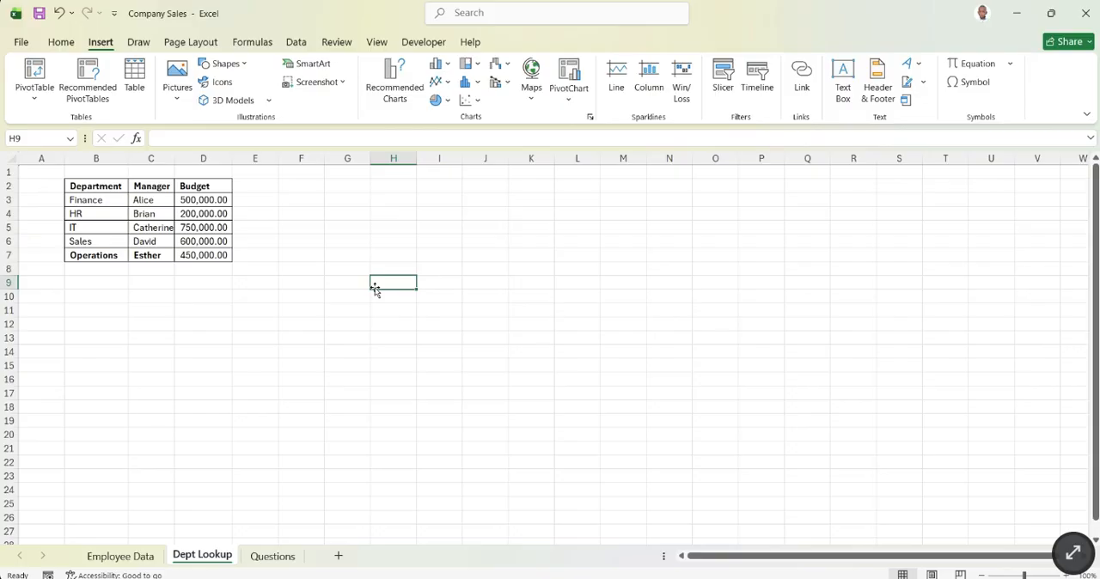
type("B2:D")
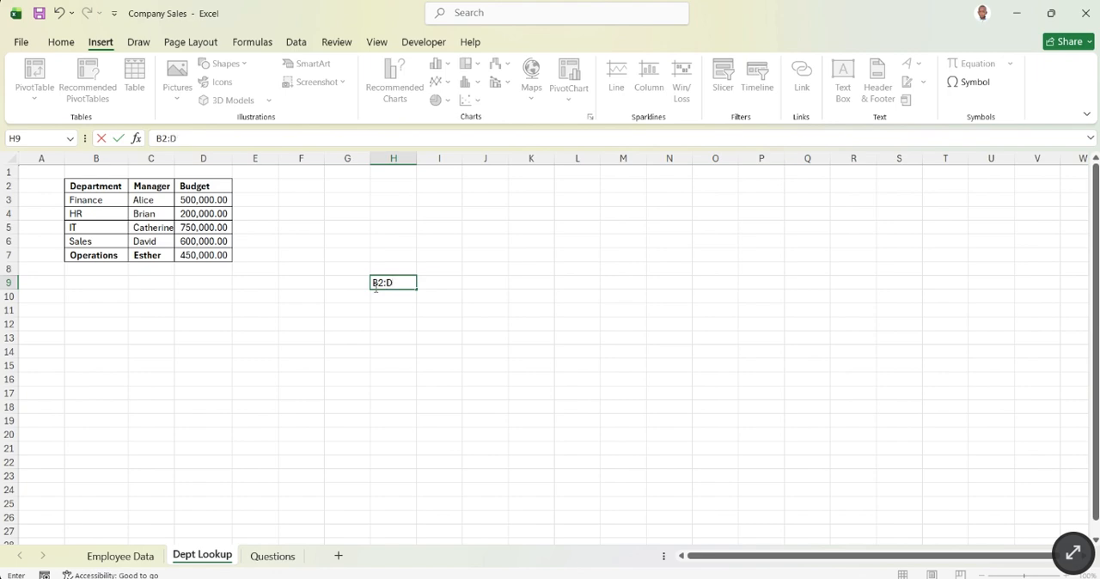
type("7")
key("Return")
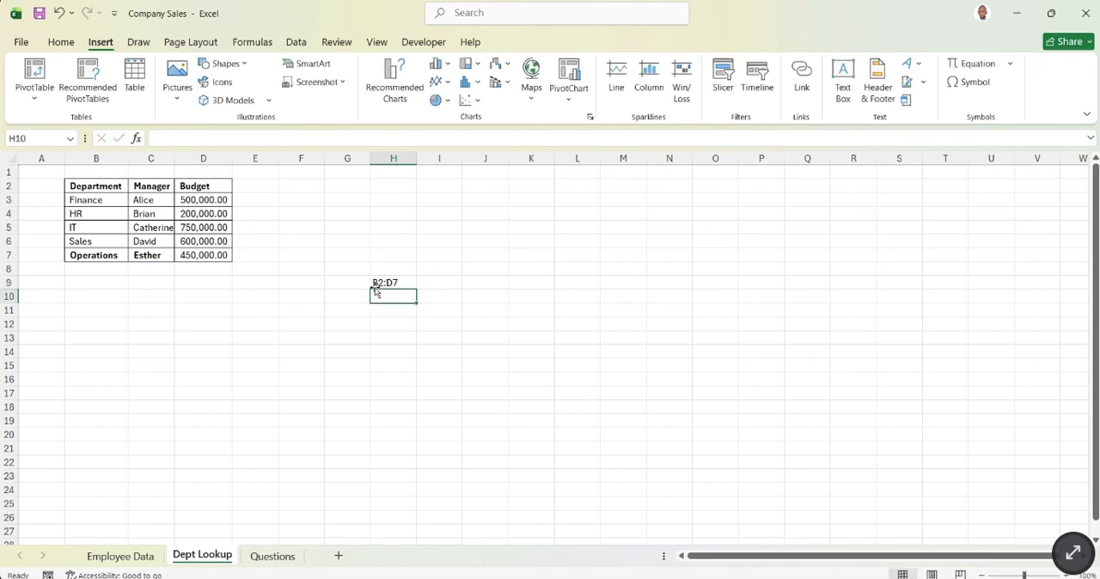
left_click(381, 285)
key("ctrl+b")
left_click(435, 327)
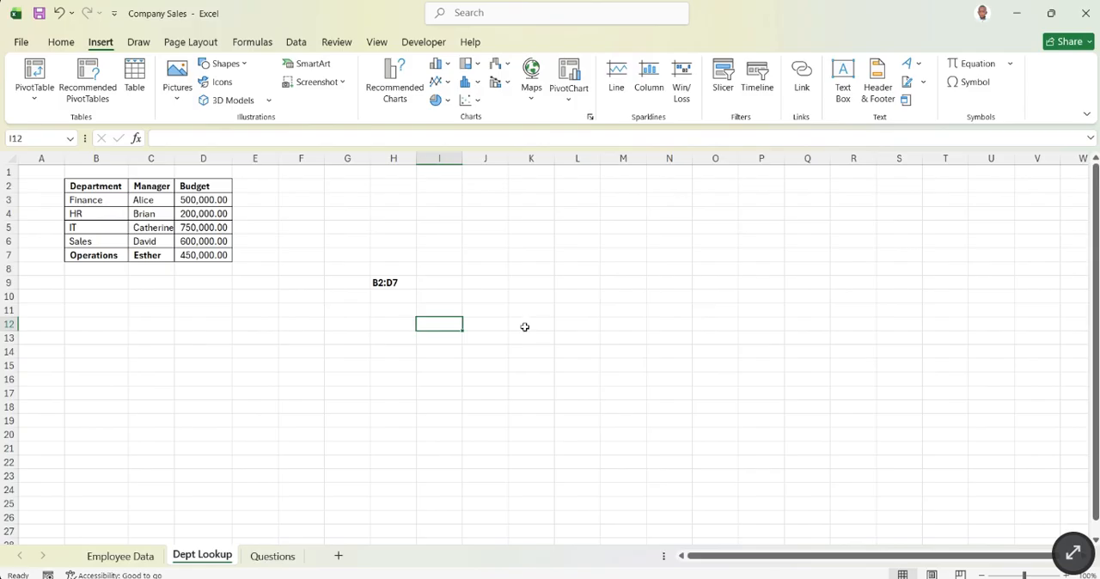
- Inspect the table array in the H3 formula of Employee Data against the range noted in H9 of Dept Lookup
left_click(389, 282)
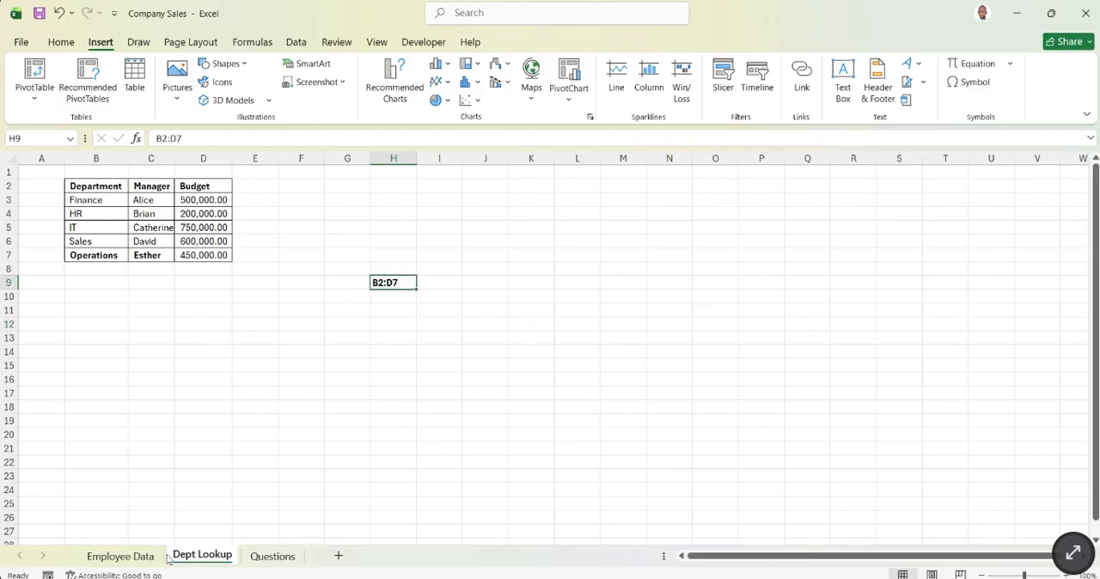
left_click(129, 557)
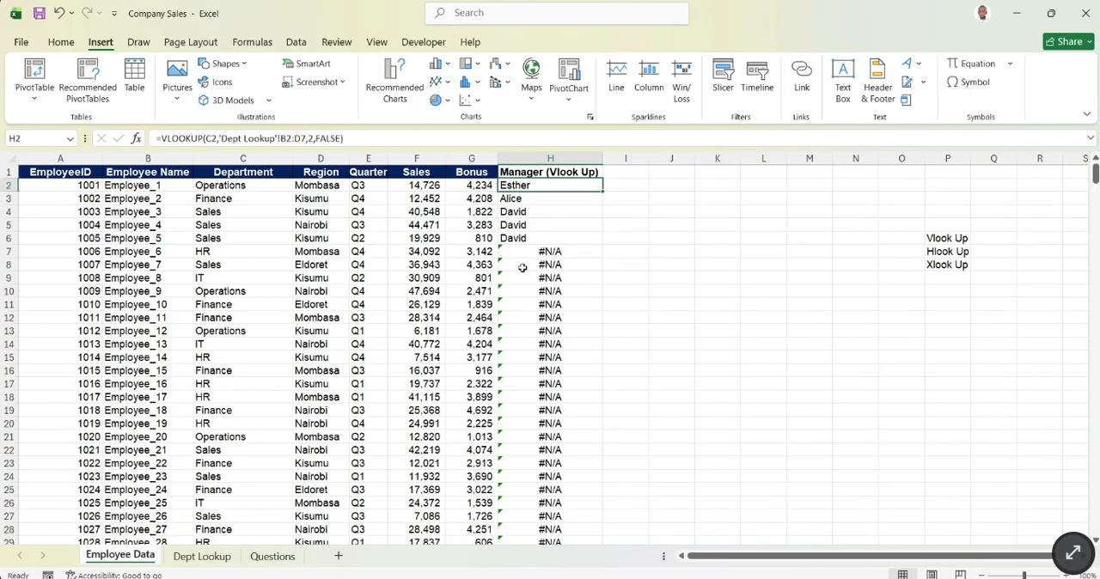
left_click(514, 202)
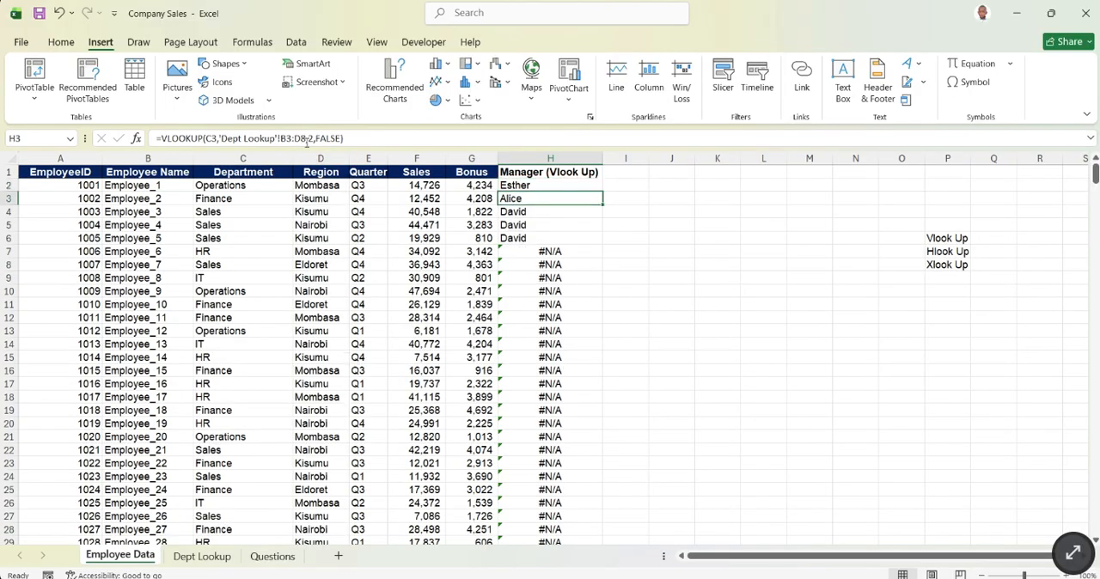
left_click(306, 139)
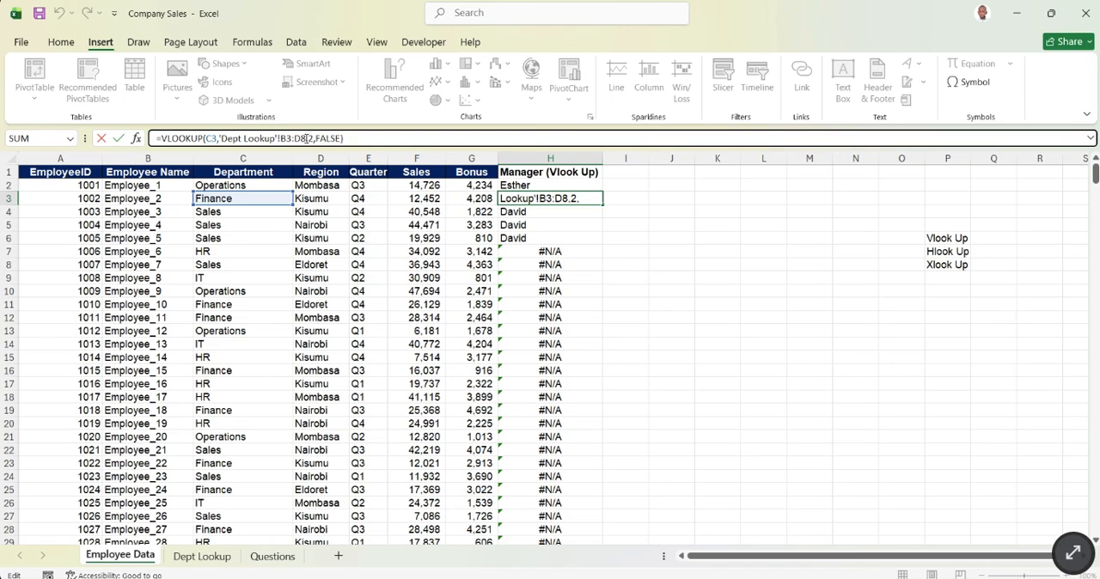
left_click_drag(307, 139, 283, 148)
key("Return")
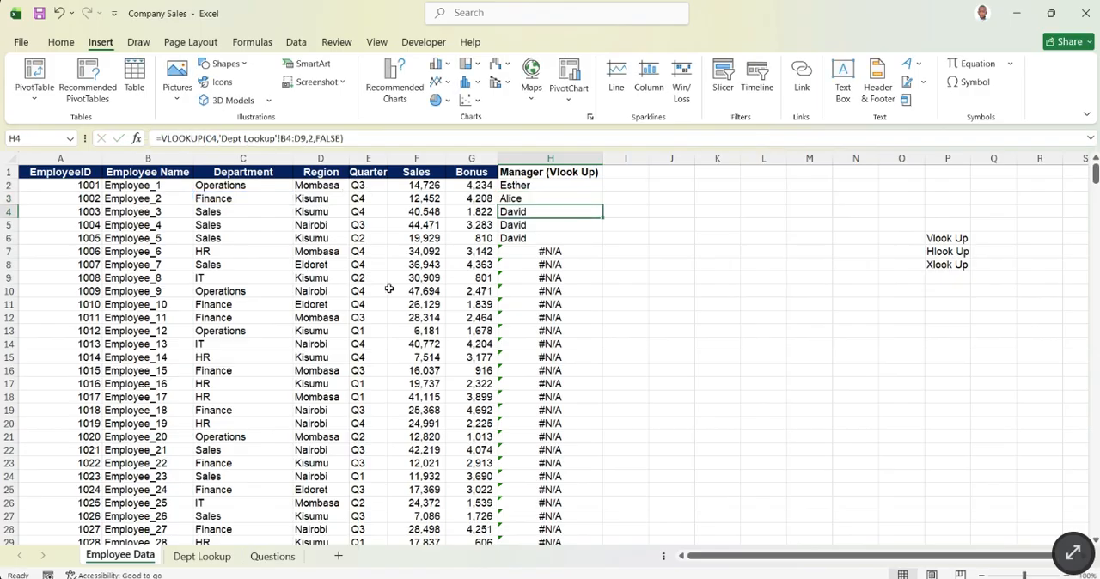
- Mark the shifted lookup range on Dept Lookup by filling corner cells B3 and D8 and the whole block B3:D8 yellow
left_click(199, 556)
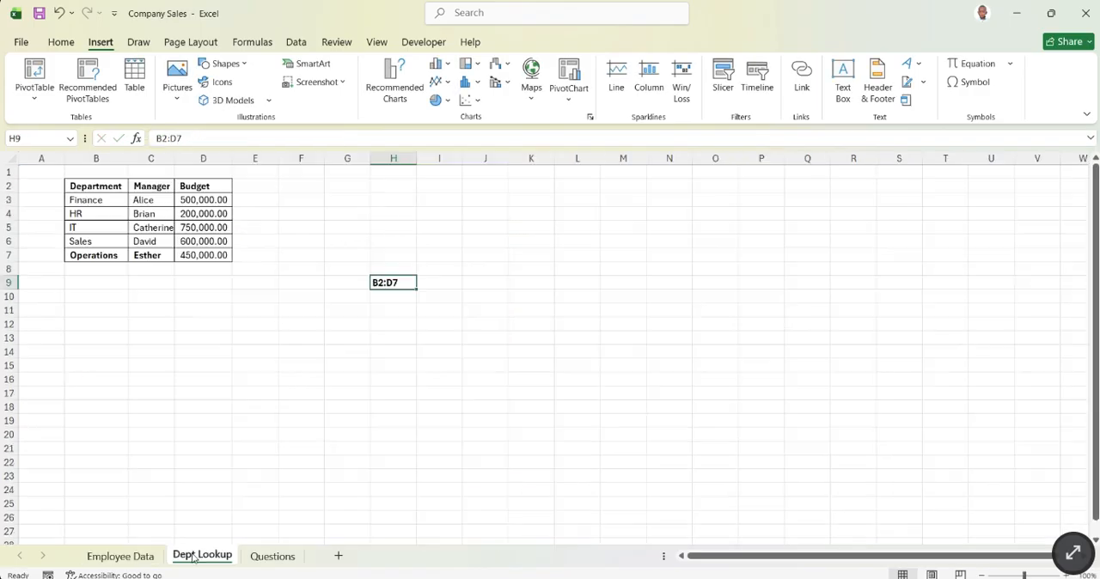
left_click(95, 158)
left_click(95, 199)
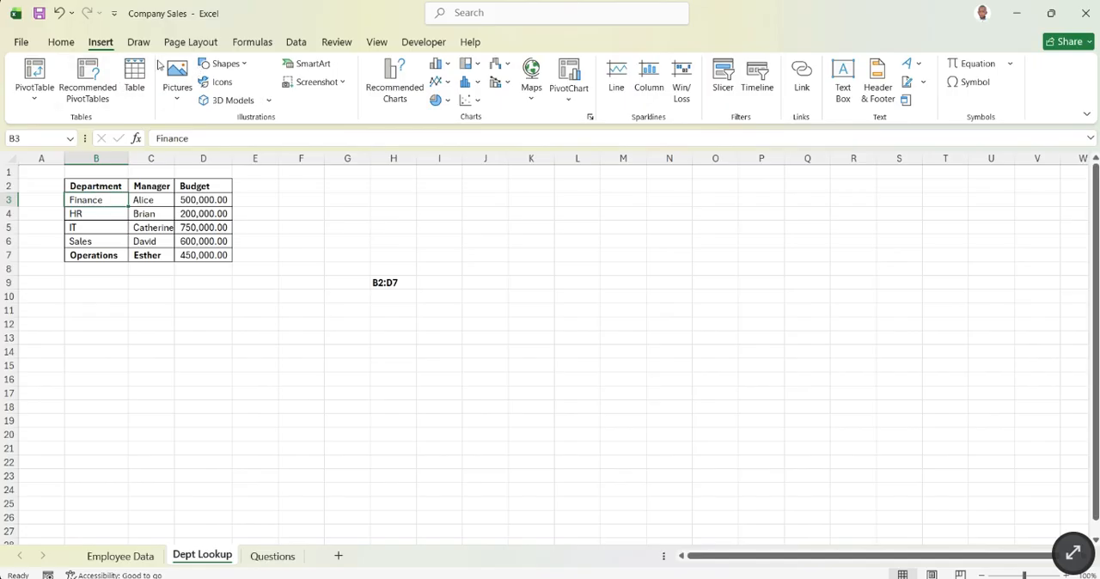
left_click(60, 41)
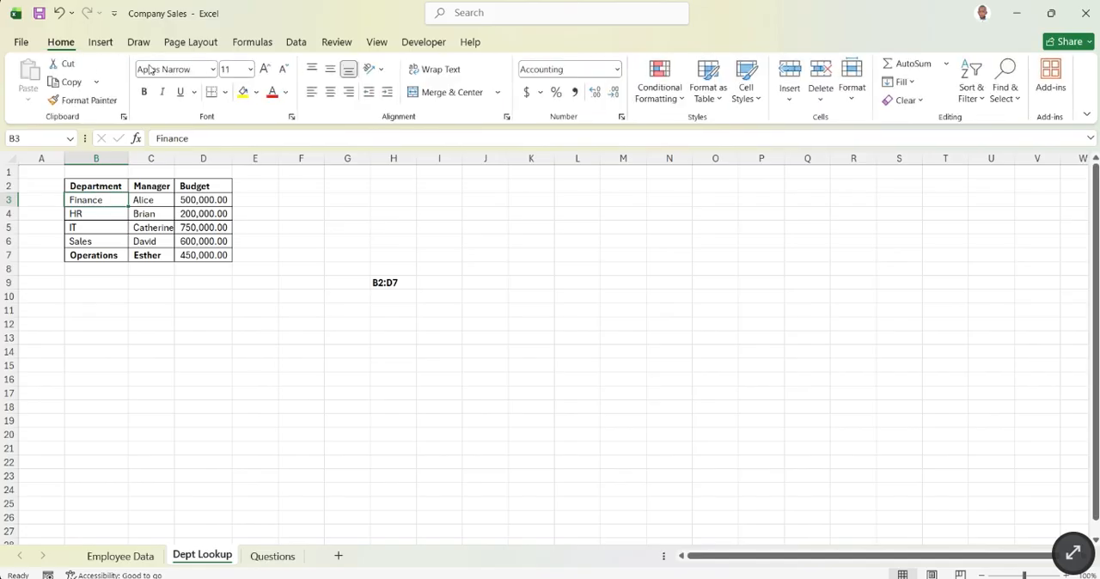
left_click(243, 91)
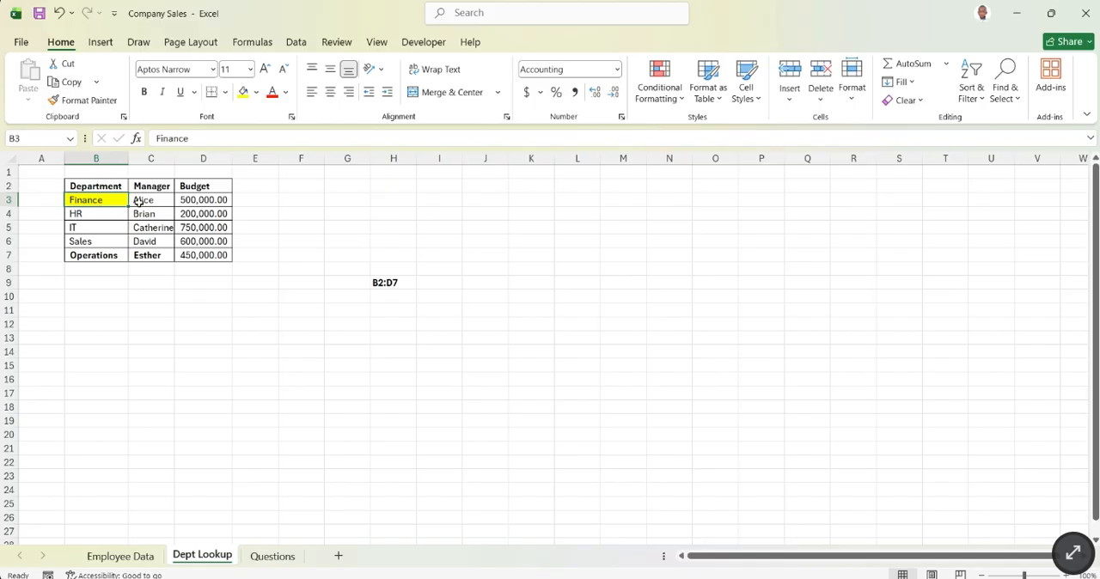
left_click(197, 271)
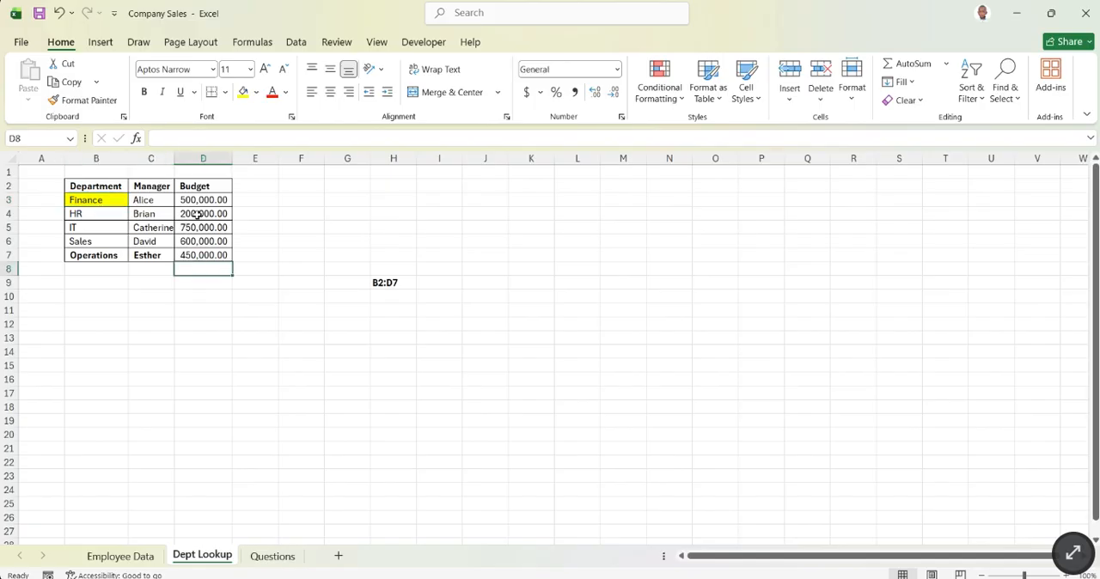
left_click(243, 92)
left_click(283, 294)
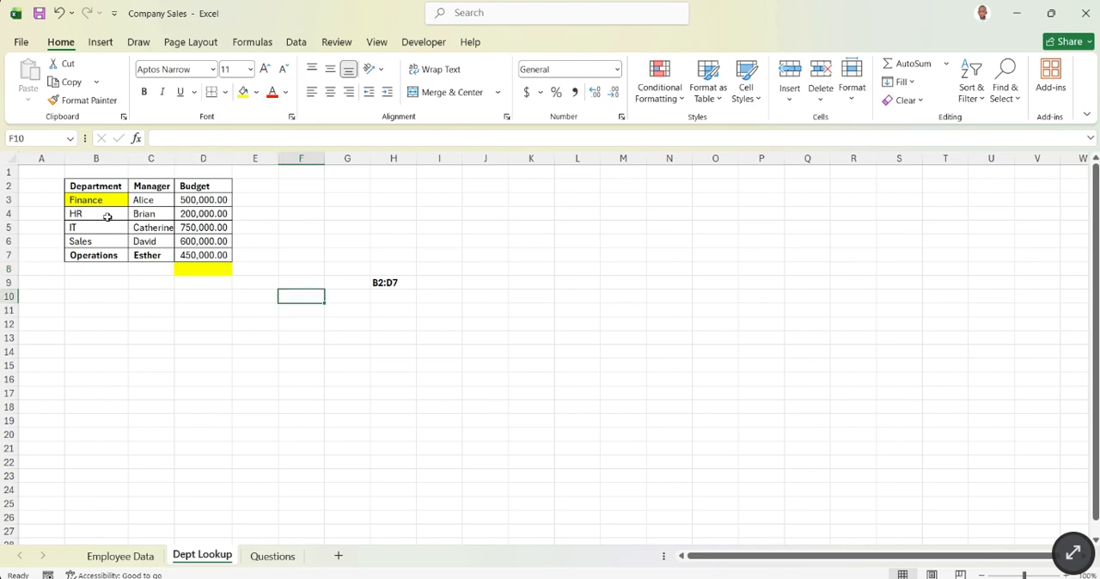
left_click_drag(98, 202, 211, 268)
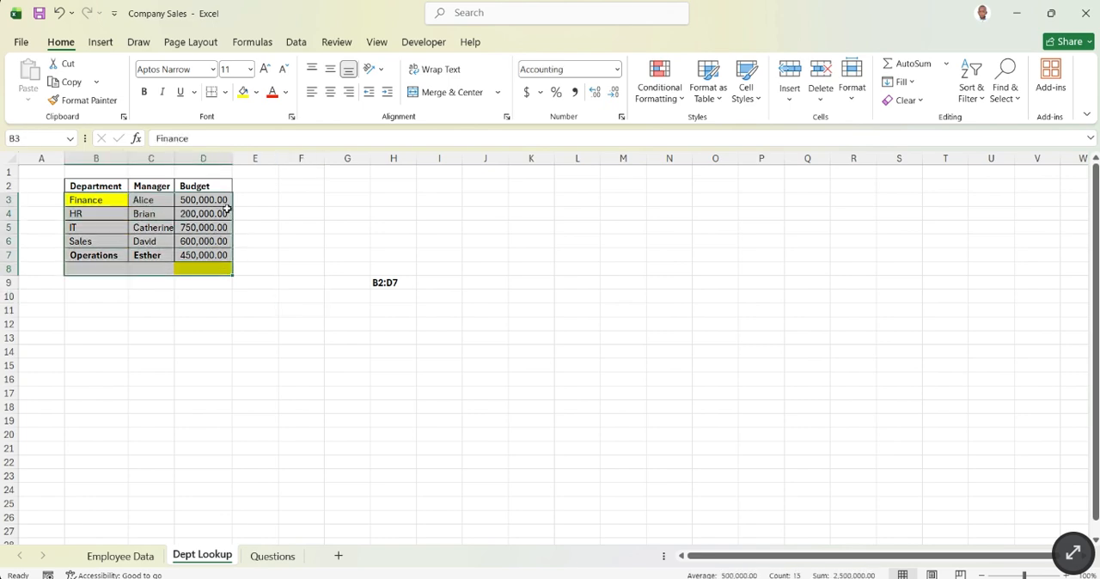
left_click(243, 92)
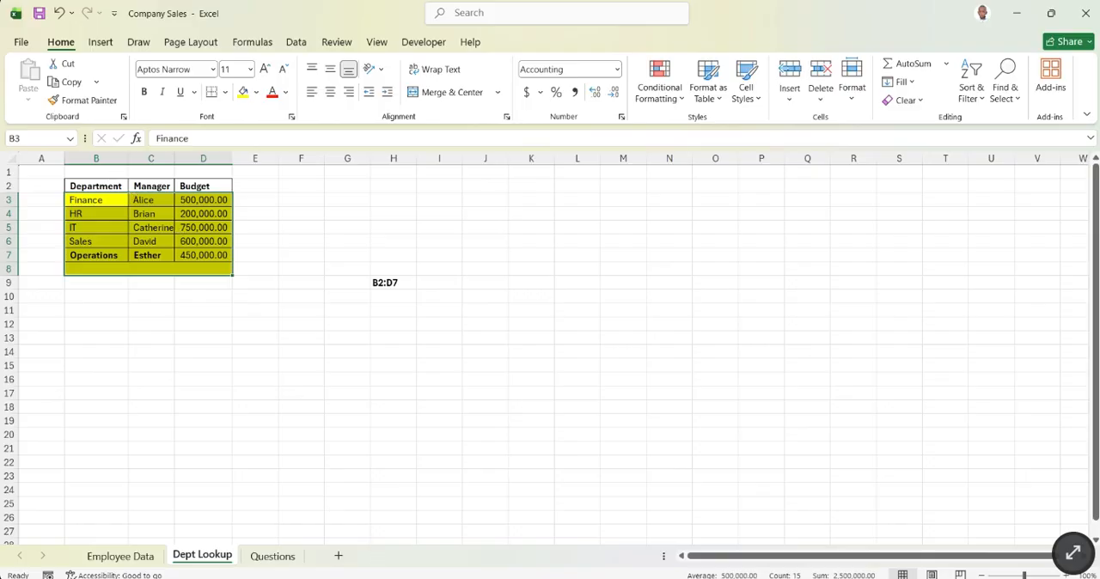
key("alt+Tab")
key("alt+Tab")
key("alt+Tab")
key("alt+Tab")
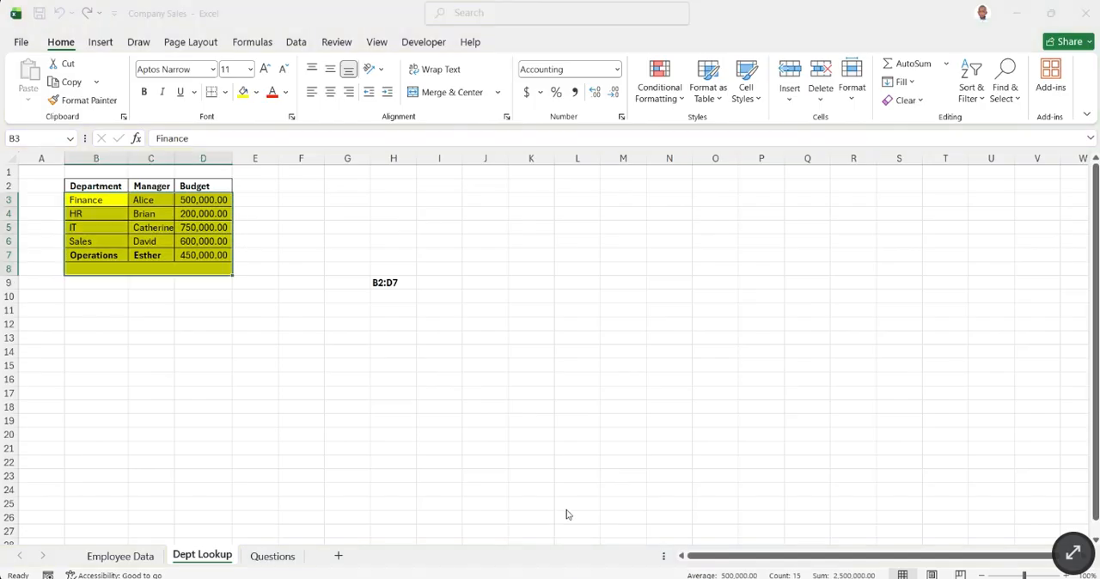
key("alt+Tab")
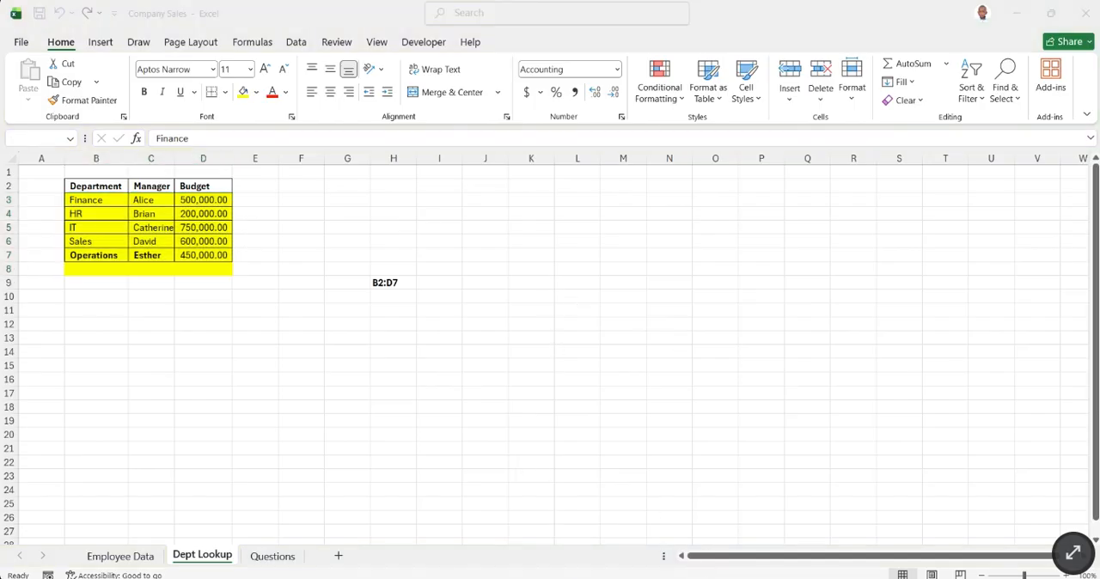
- Compare the table array in the H3 formula of Employee Data with the yellow block on Dept Lookup and the Finance row's result
key("alt+Tab")
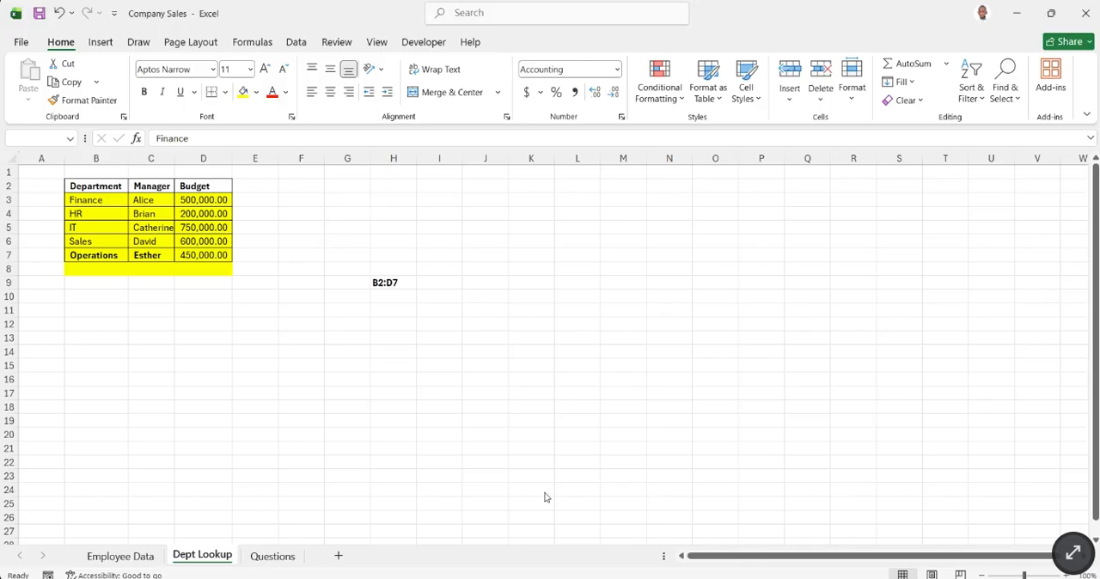
left_click(144, 562)
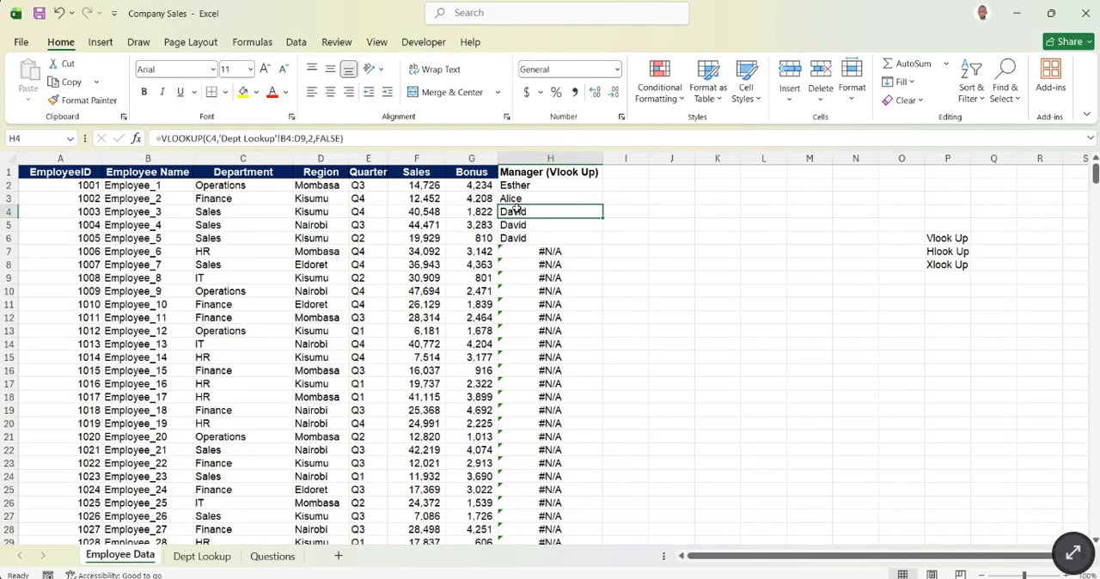
left_click(516, 202)
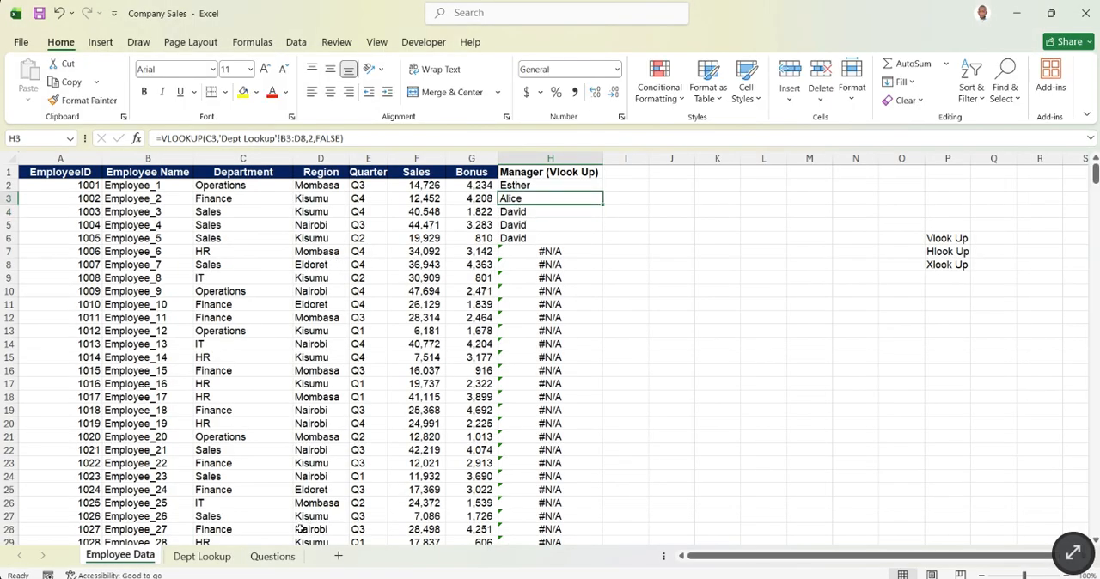
left_click(225, 558)
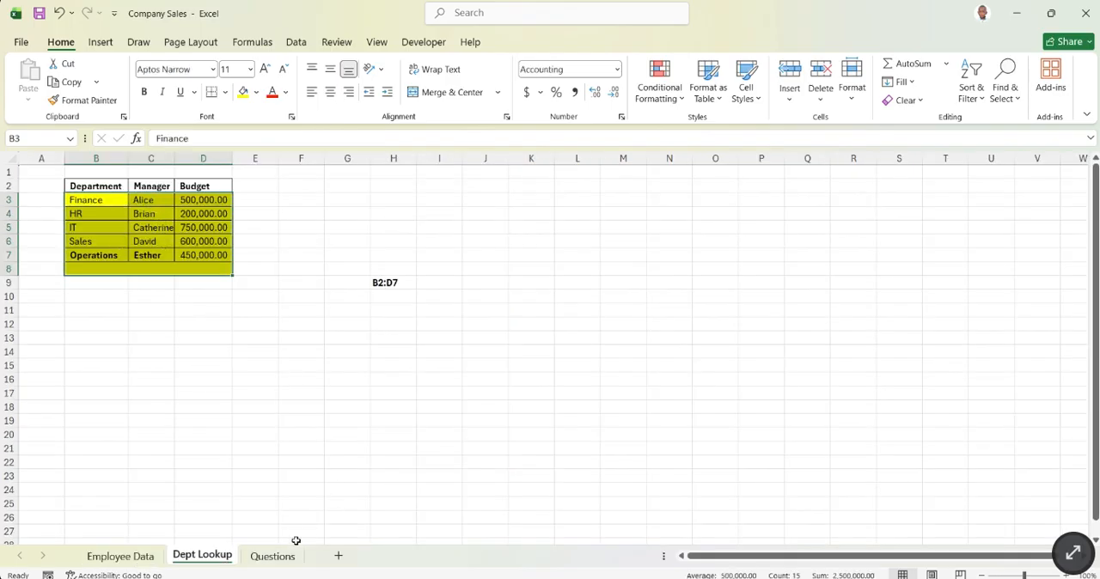
left_click(150, 559)
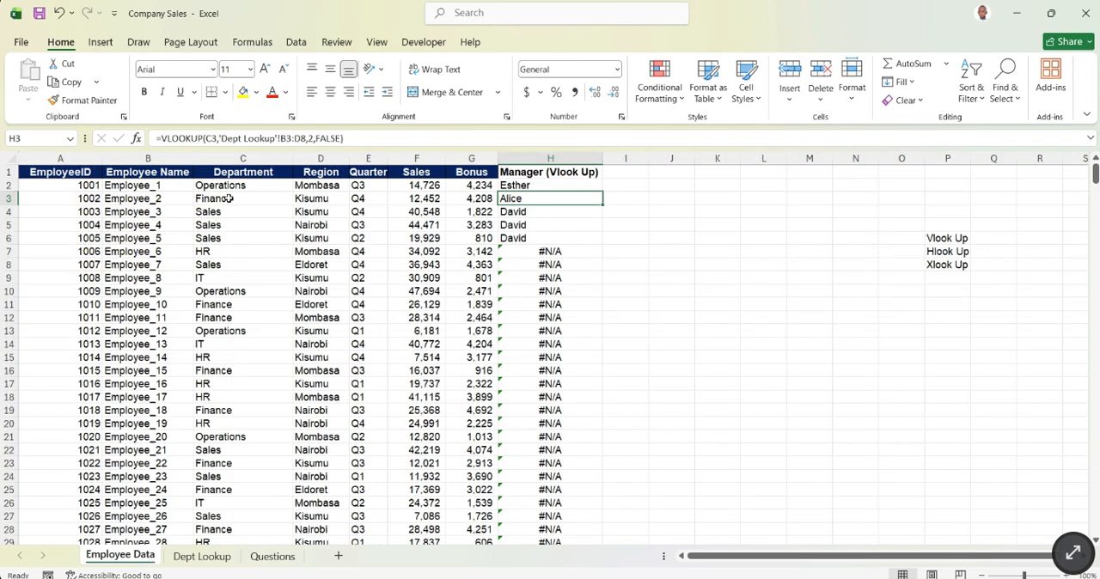
left_click_drag(228, 198, 526, 198)
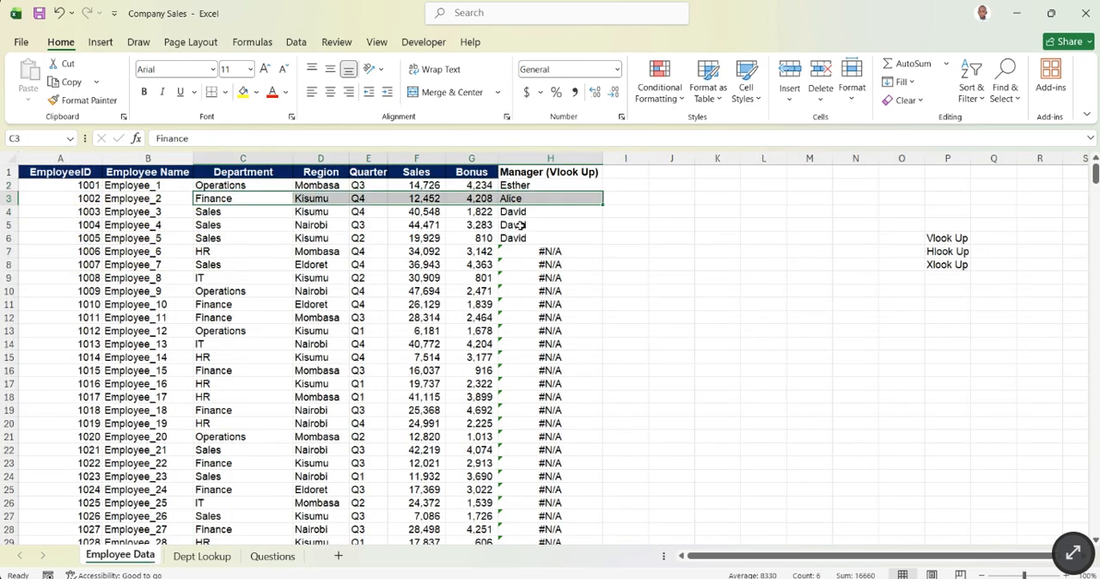
- Inspect the table array in the H21 formula of the Manager (Vlook Up) column for the Employee_20 row
scroll(552, 362, "down", 1)
left_click(557, 395)
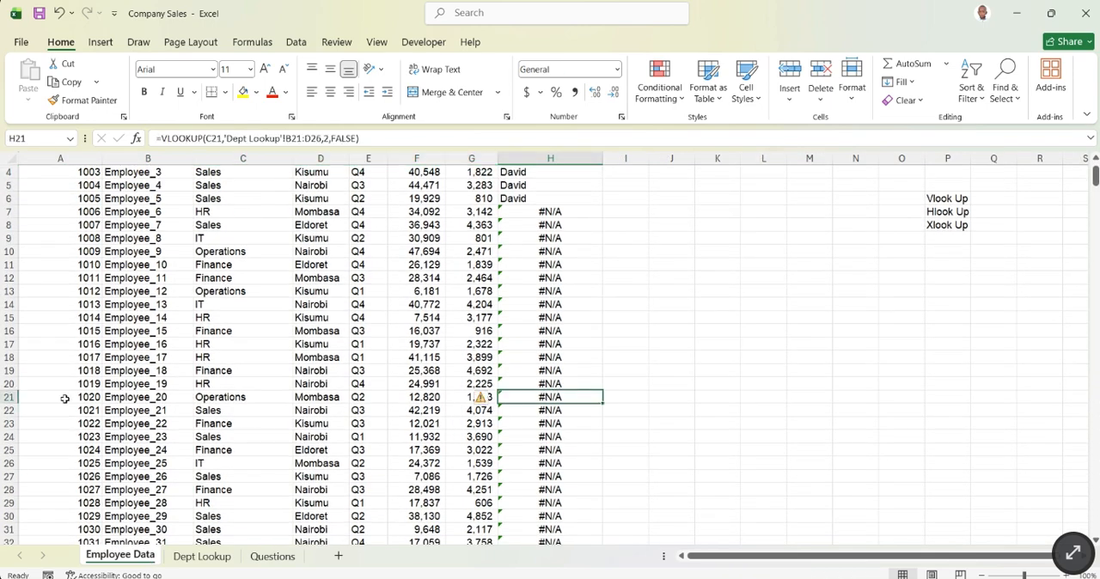
left_click(5, 396)
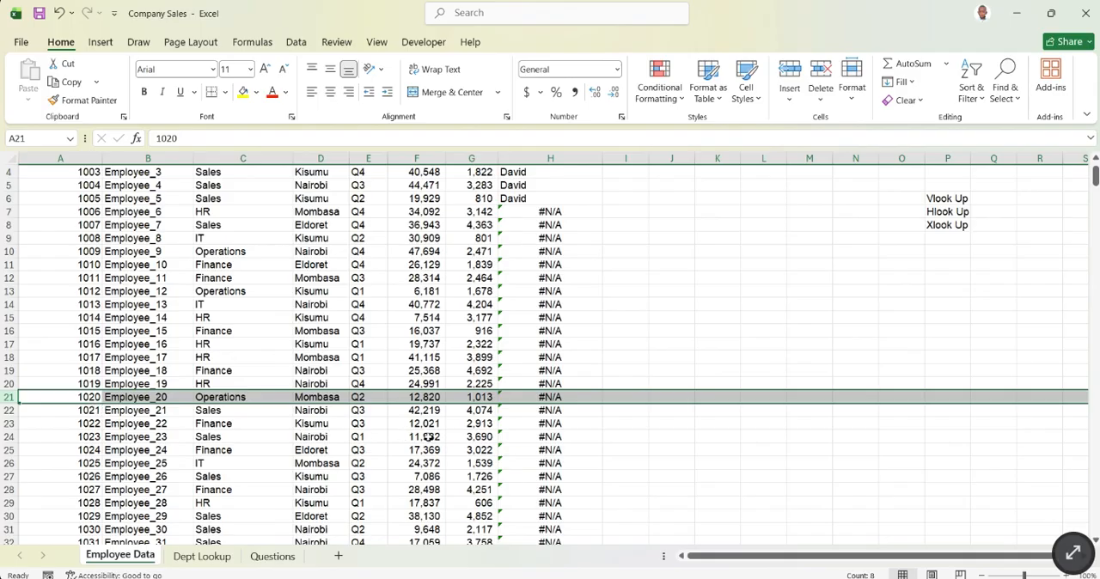
left_click(549, 398)
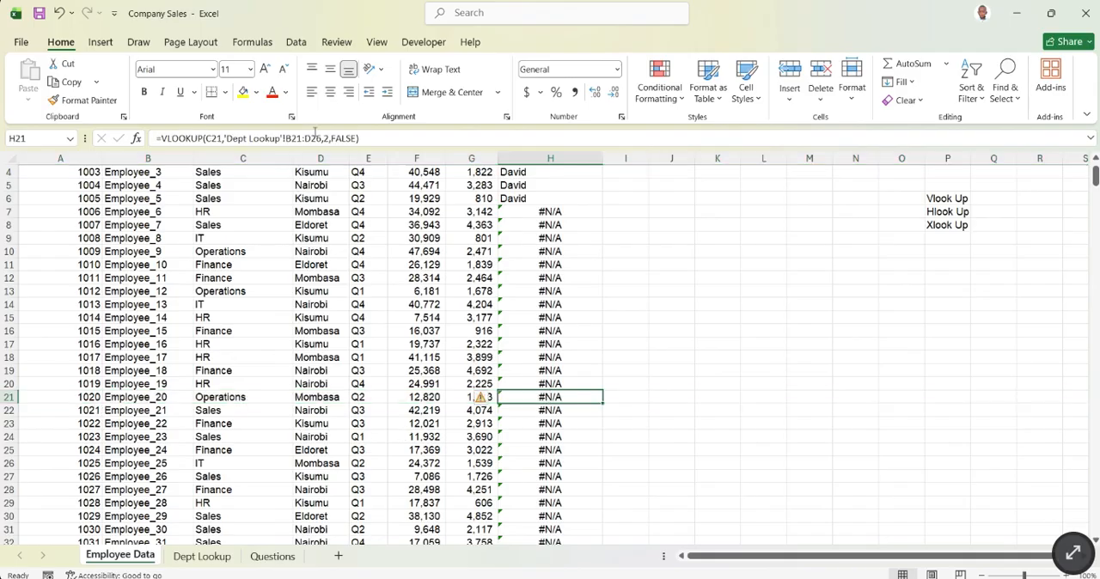
left_click_drag(323, 138, 292, 138)
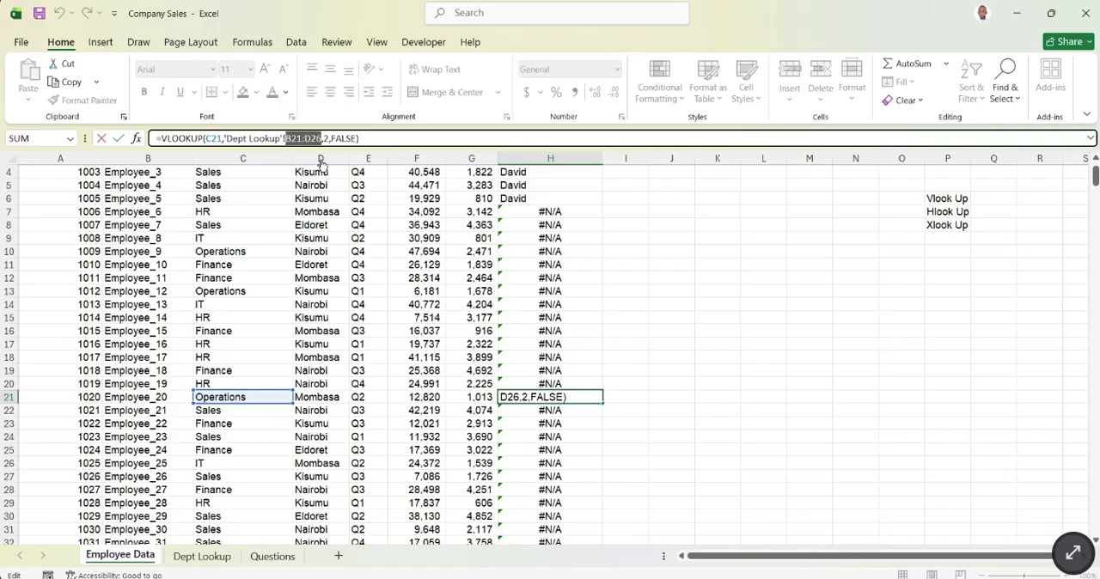
key("Return")
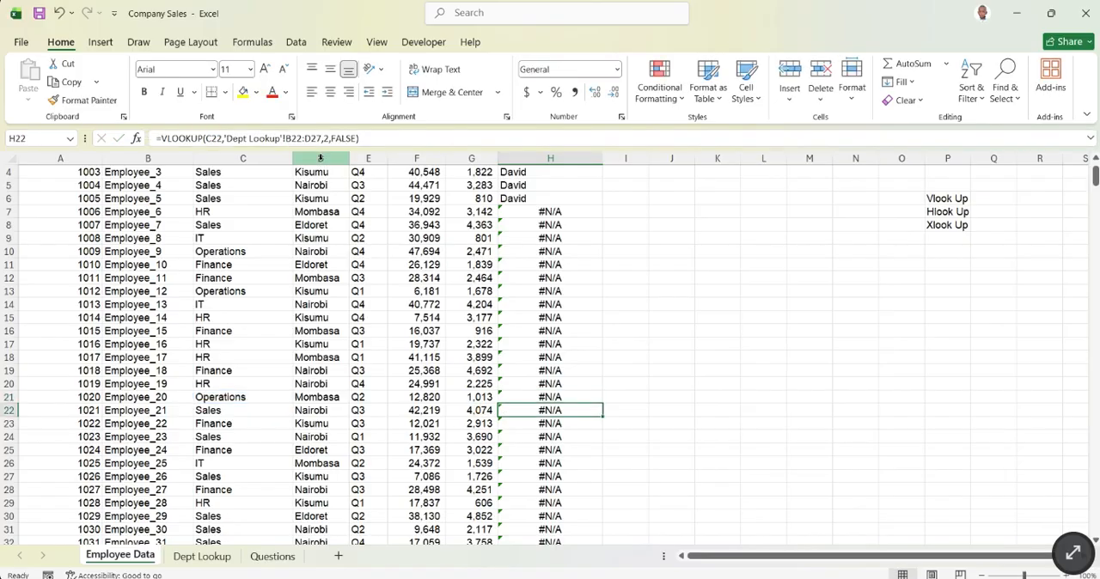
- Mark the shifted range on Dept Lookup by filling corner cells B21 and D26 and the whole block B21:D26 purple
left_click(202, 556)
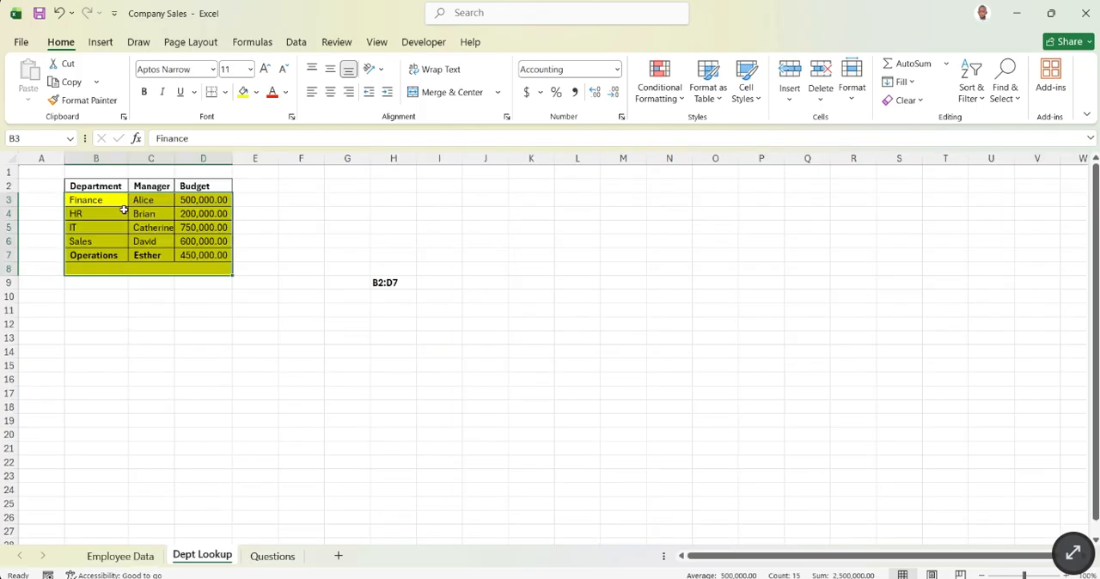
left_click(87, 450)
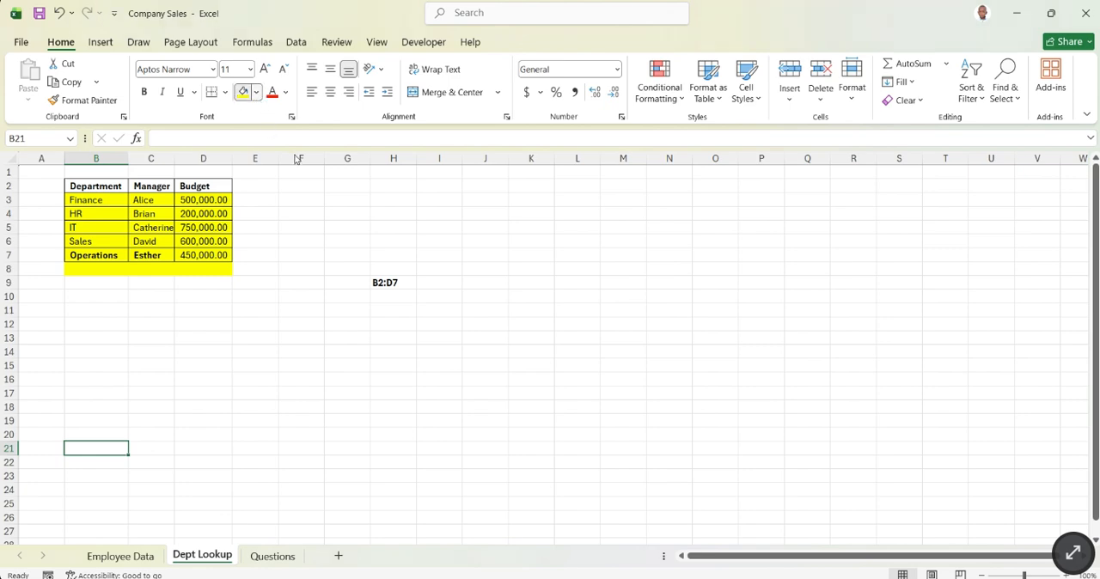
left_click(397, 163)
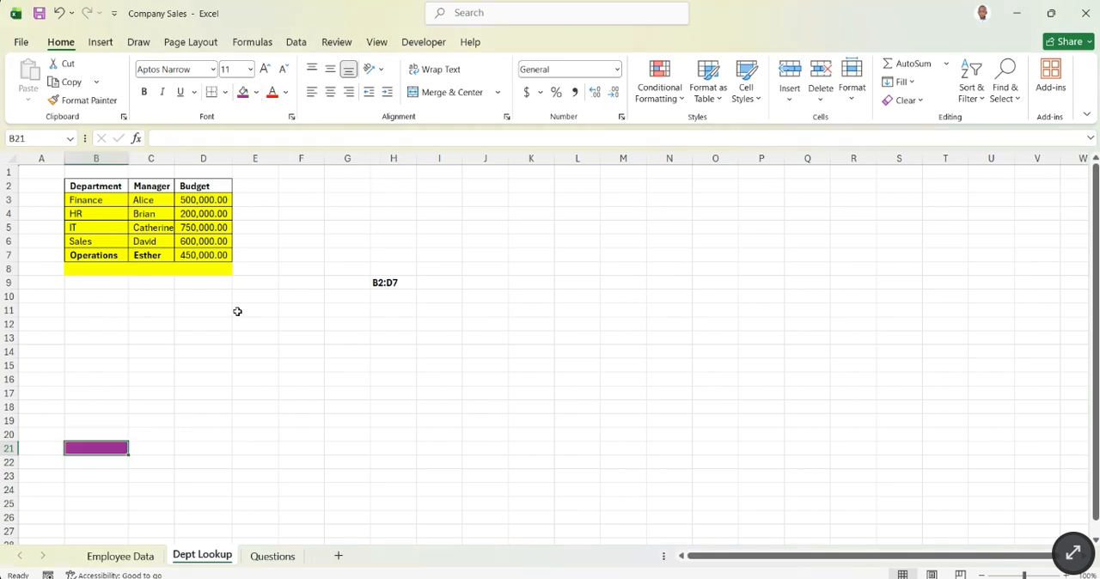
scroll(201, 370, "down", 2)
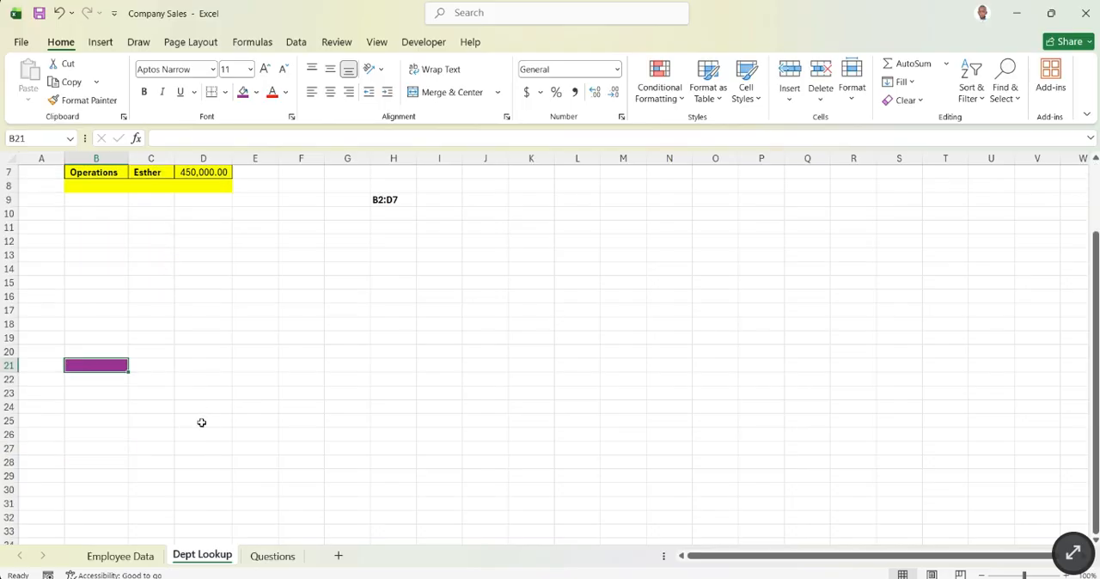
left_click(201, 435)
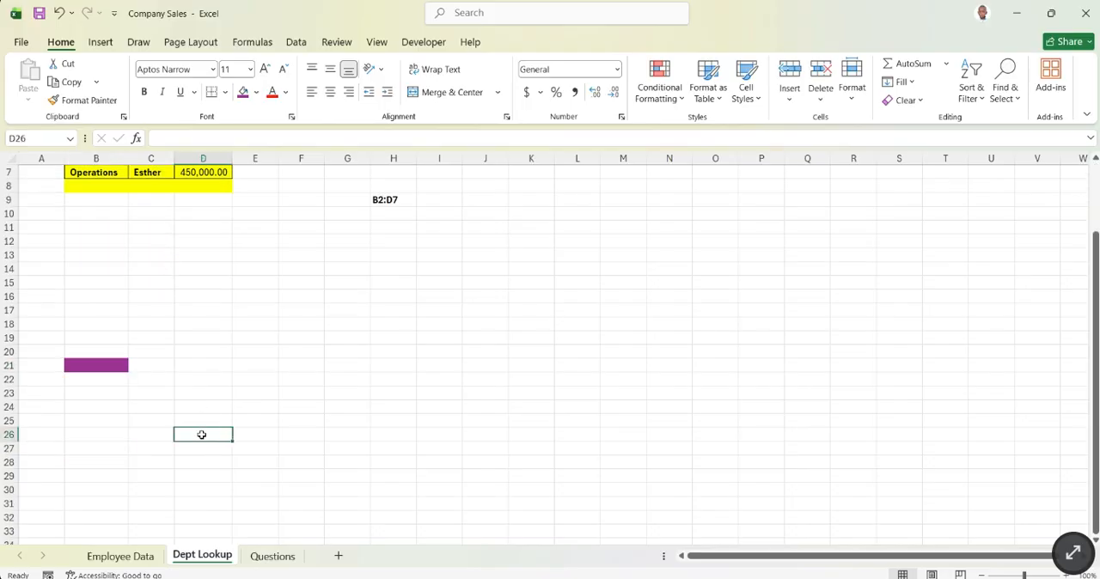
left_click(243, 93)
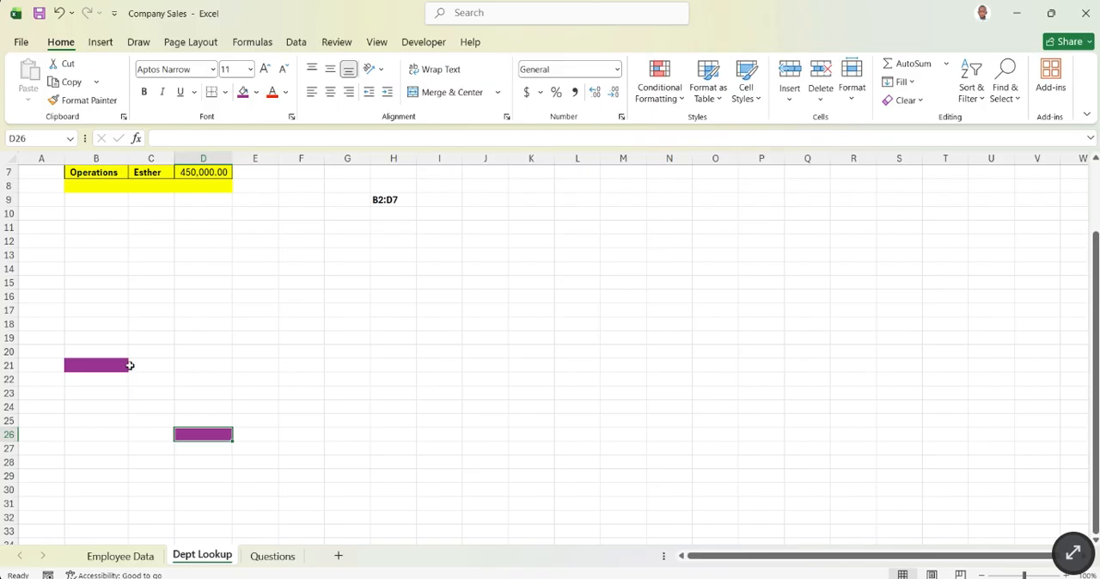
left_click_drag(103, 366, 206, 433)
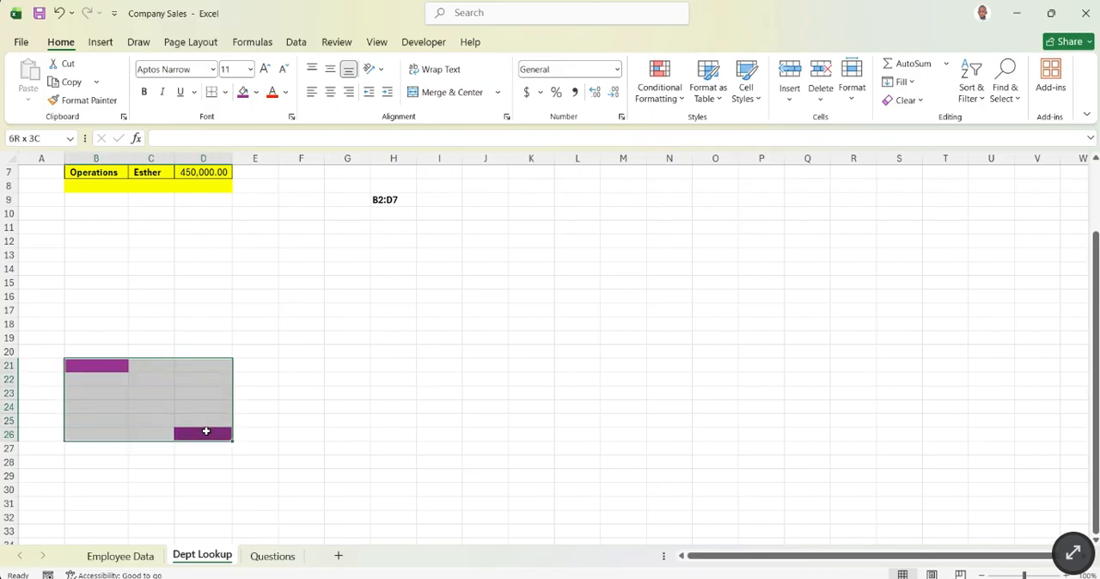
left_click(243, 93)
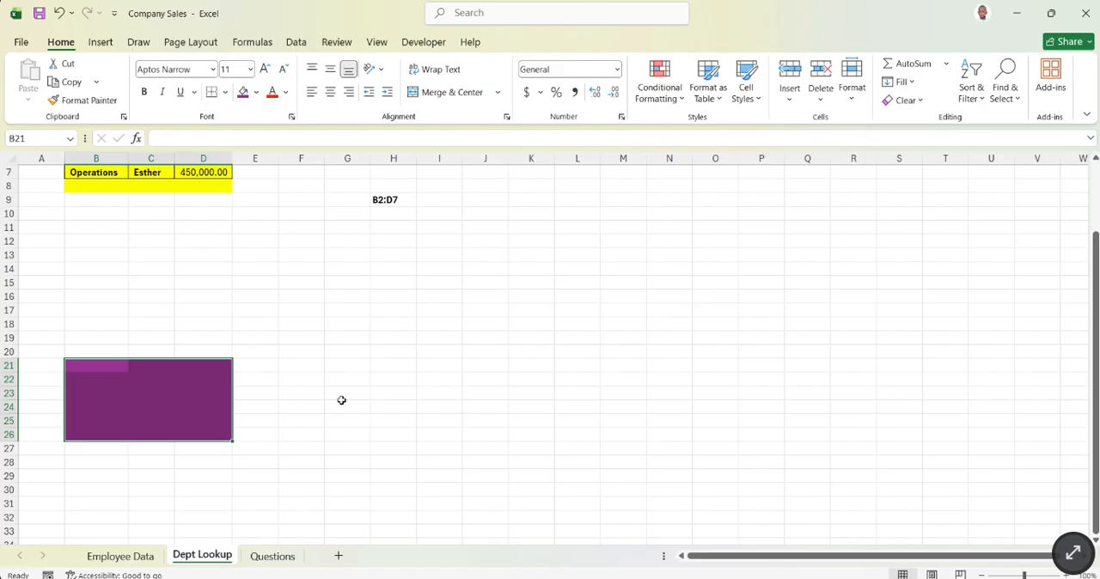
left_click(340, 353)
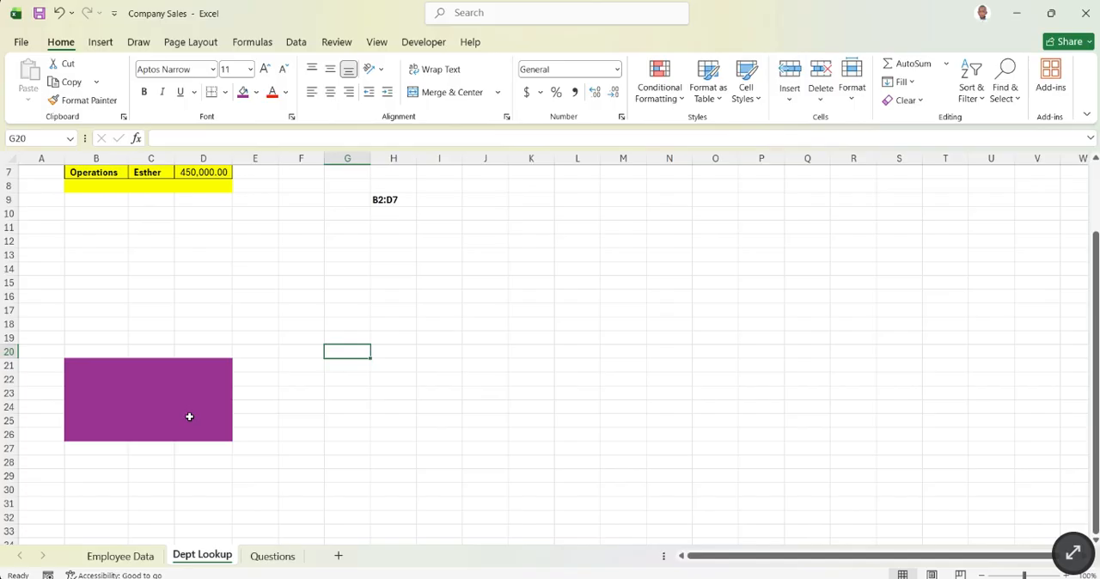
- Examine the #N/A results in H7:H31 of the Manager (Vlook Up) column on Employee Data
left_click(121, 556)
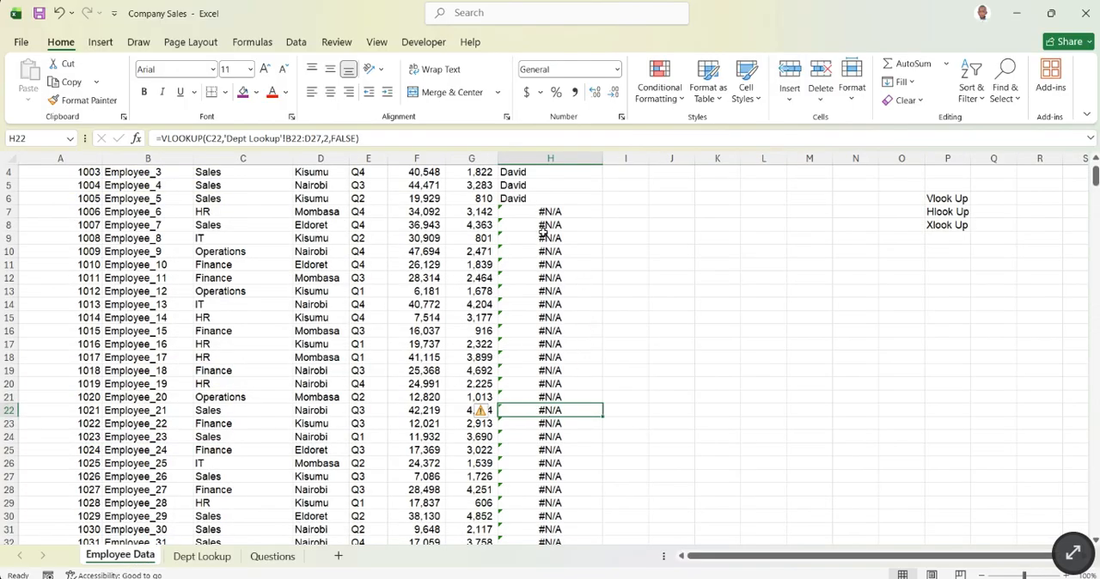
left_click_drag(552, 215, 550, 527)
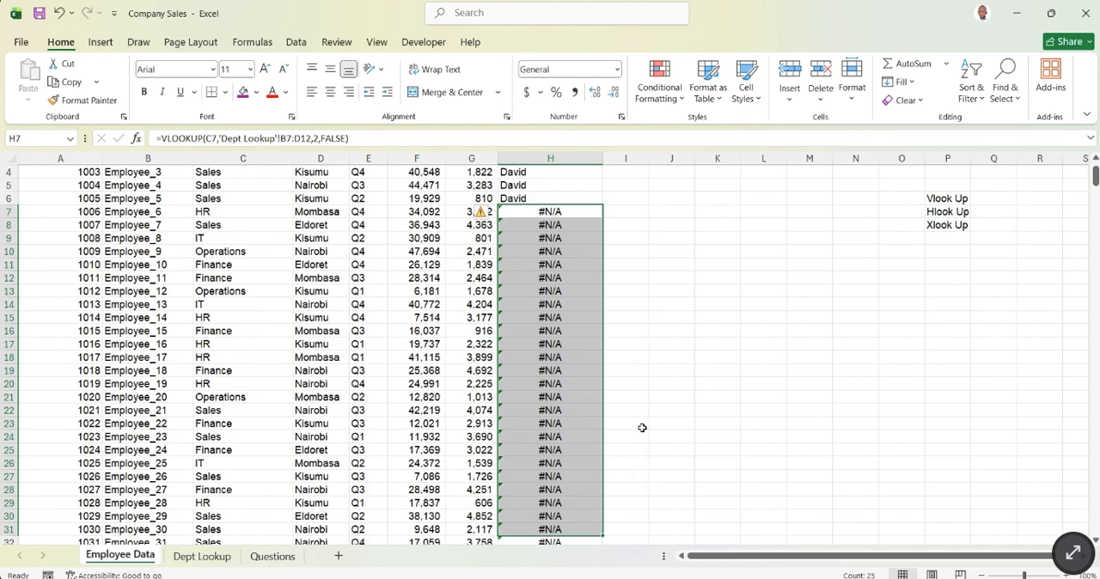
scroll(533, 327, "up", 1)
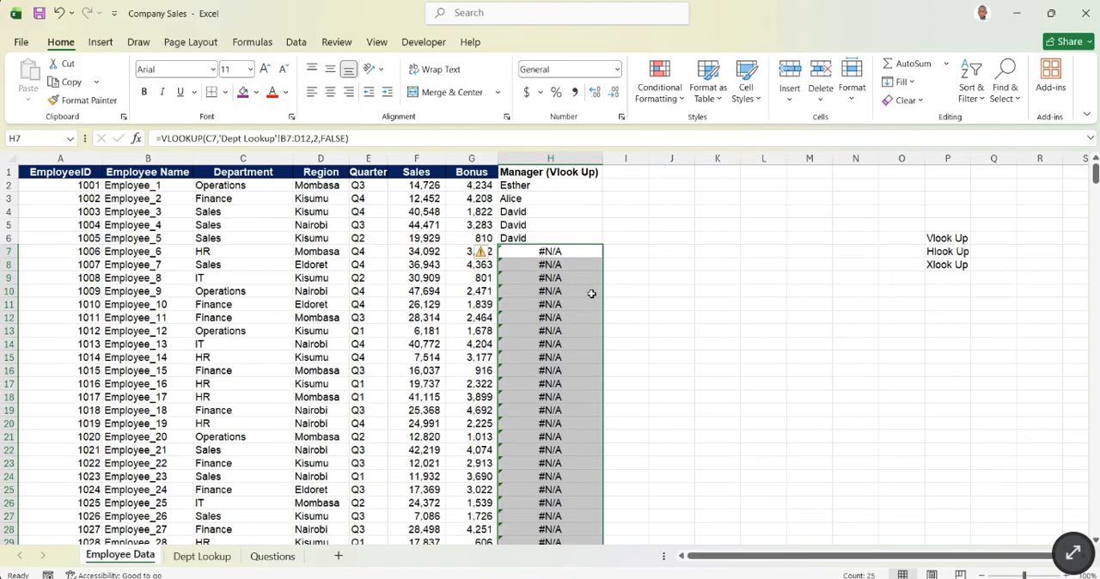
- Compare the purple block B21:D26 with the department table on Dept Lookup, checking column B, and return to Employee Data
left_click(216, 558)
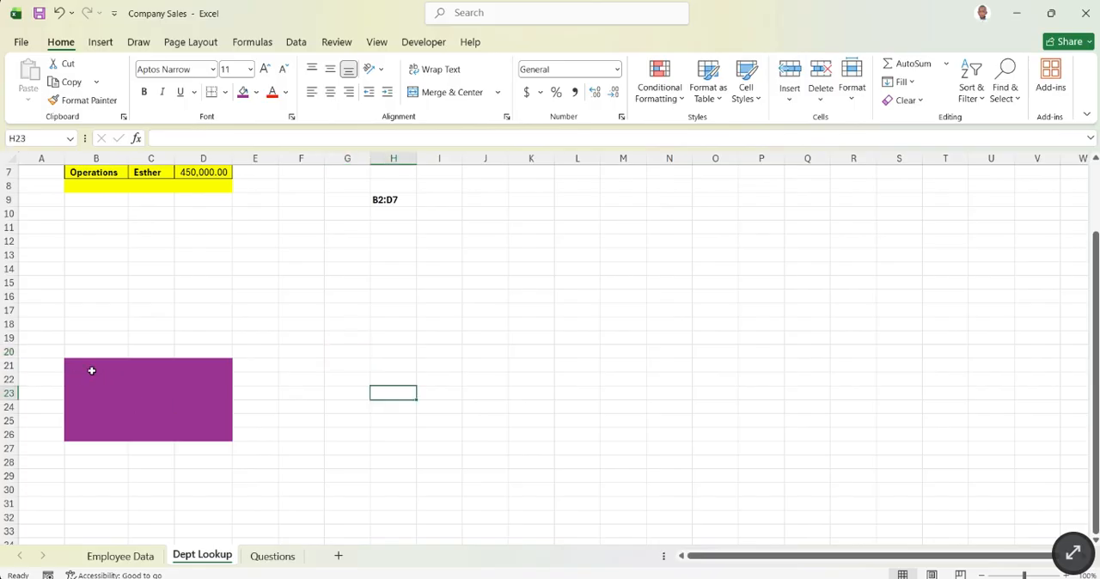
left_click_drag(78, 364, 213, 435)
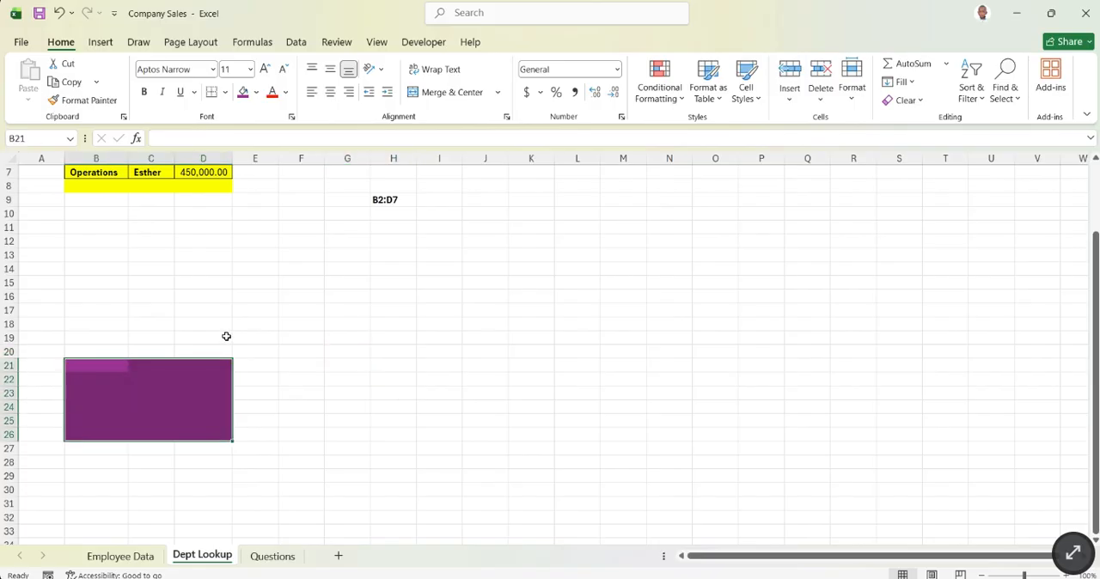
scroll(227, 337, "up", 2)
left_click(95, 159)
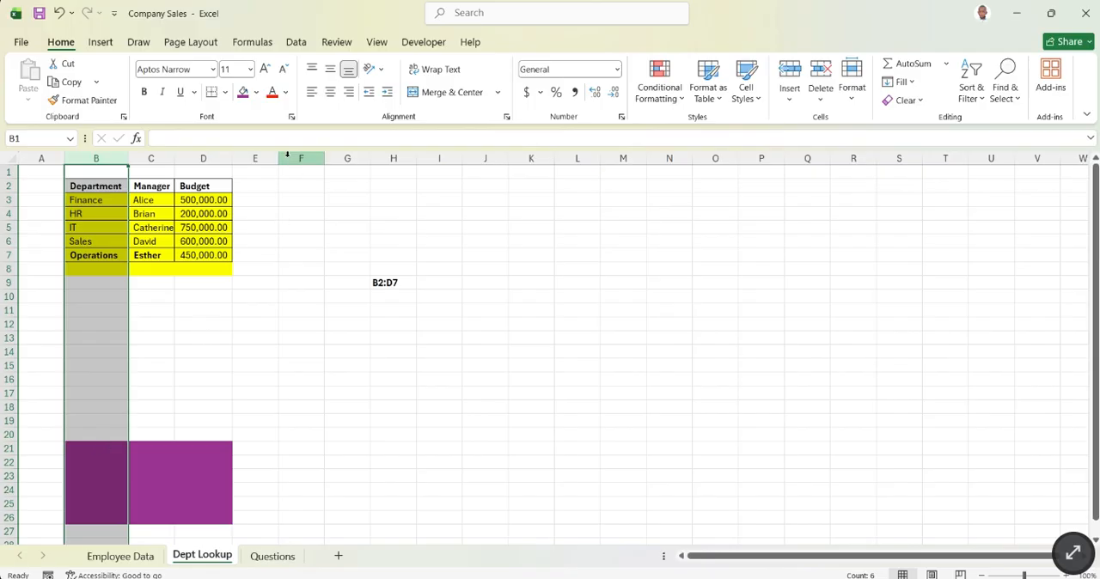
left_click(402, 447)
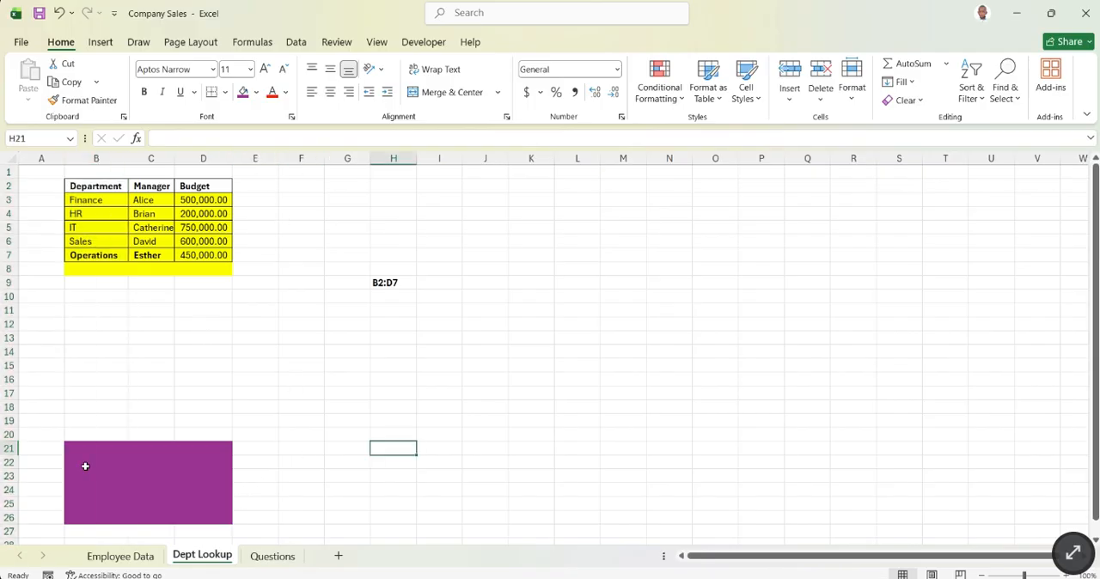
left_click(76, 447)
left_click_drag(76, 447, 201, 521)
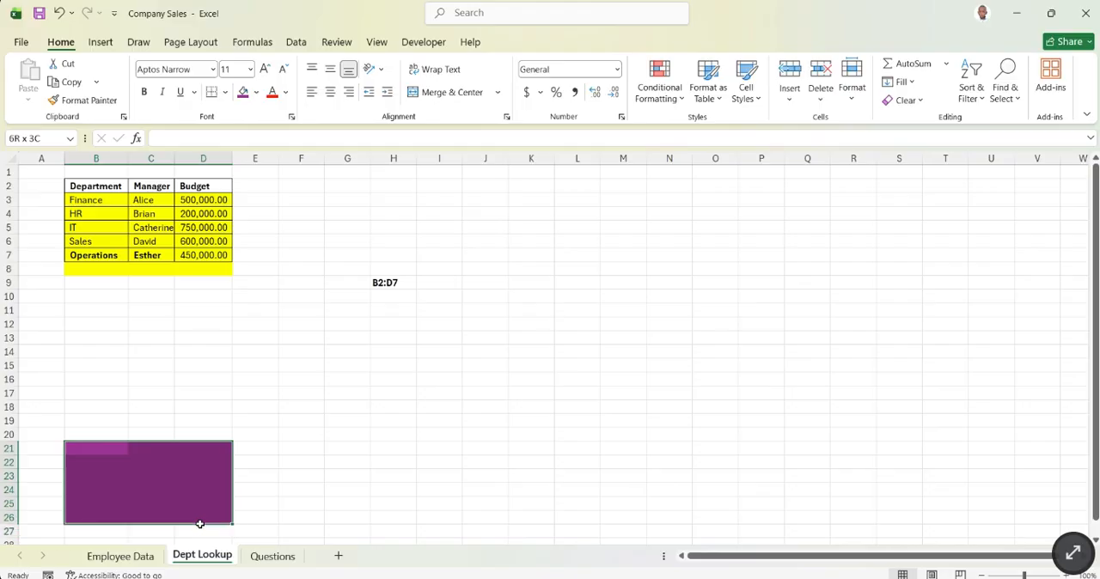
left_click(126, 557)
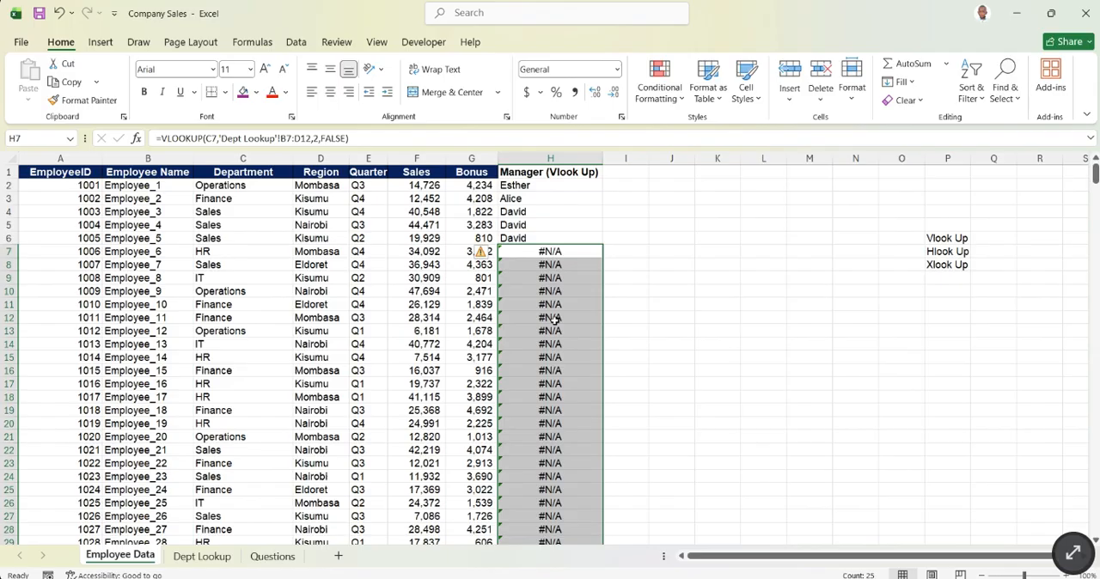
left_click(545, 186)
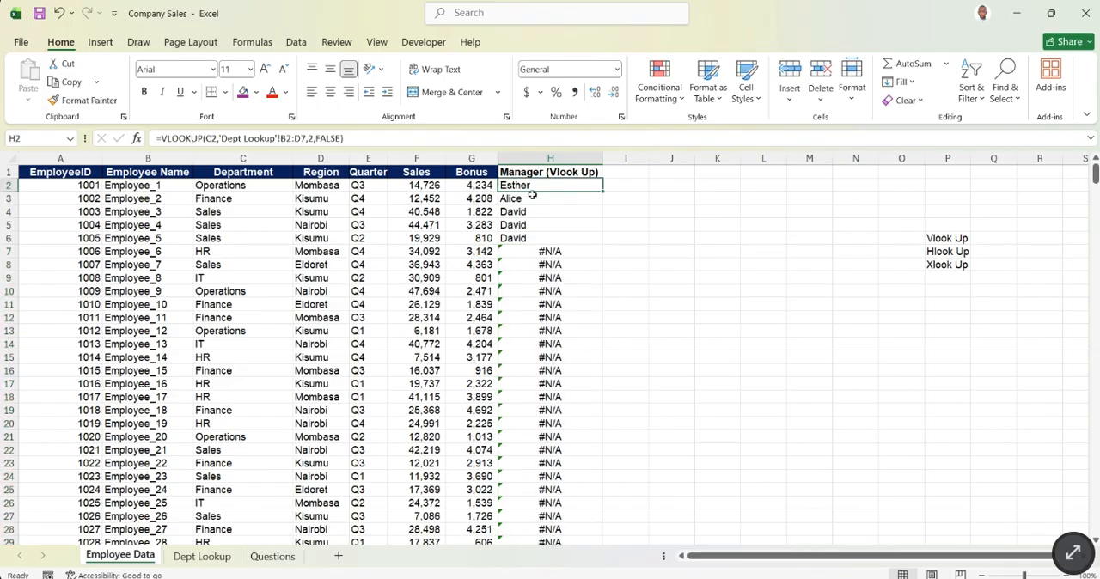
key("ctrl+shift+Down")
key("Delete")
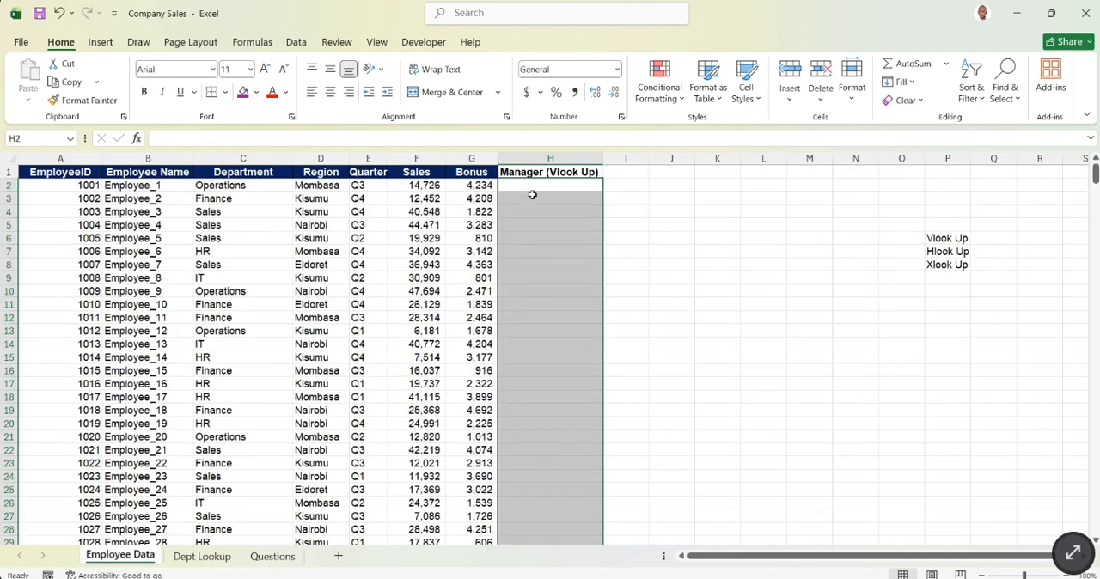
scroll(550, 344, "down", 7)
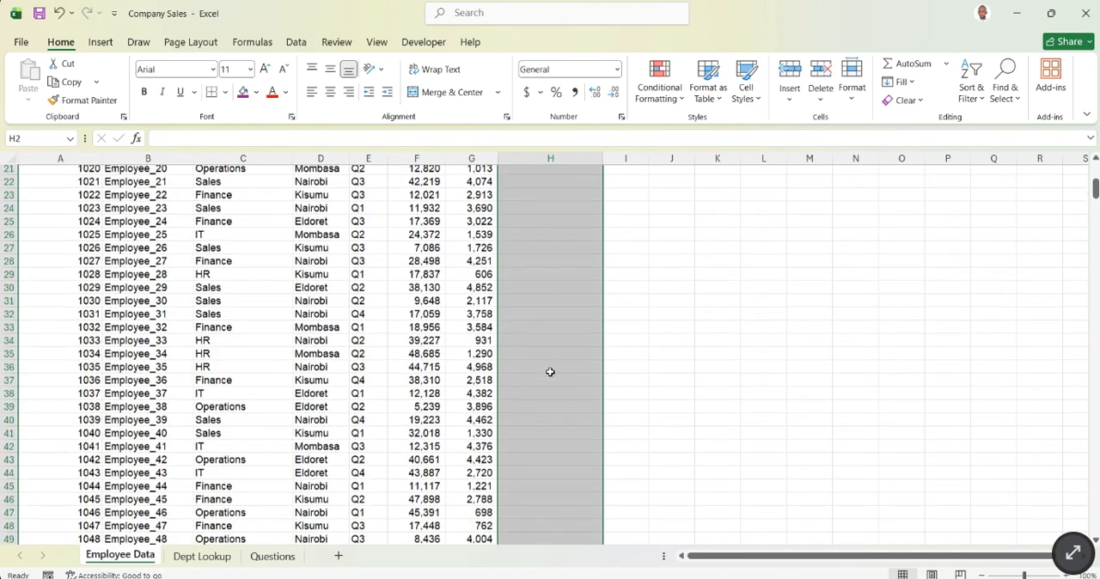
scroll(601, 335, "up", 7)
left_click(699, 289)
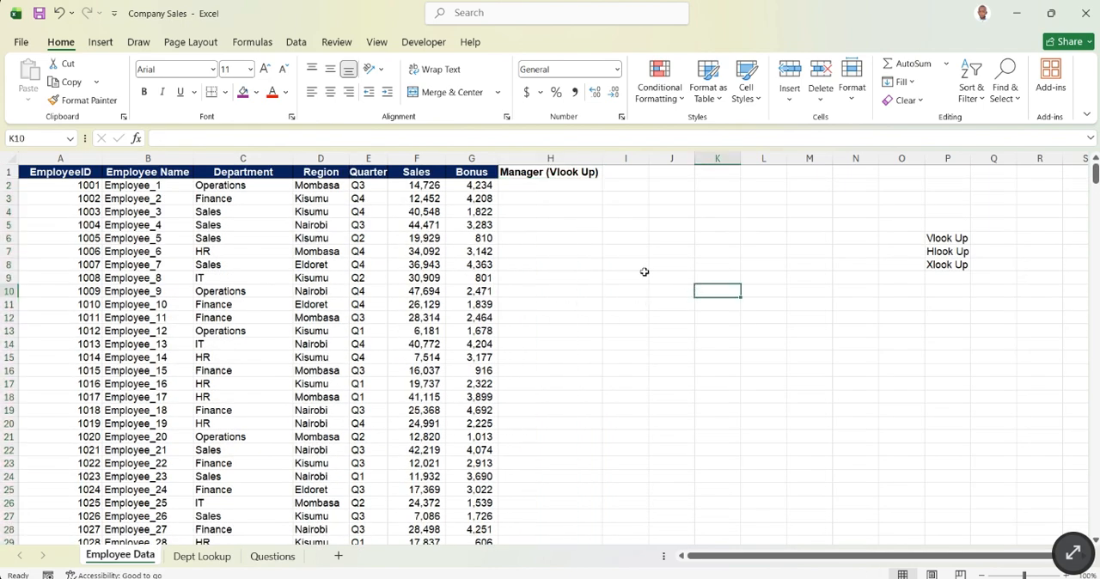
left_click(534, 183)
left_click(58, 13)
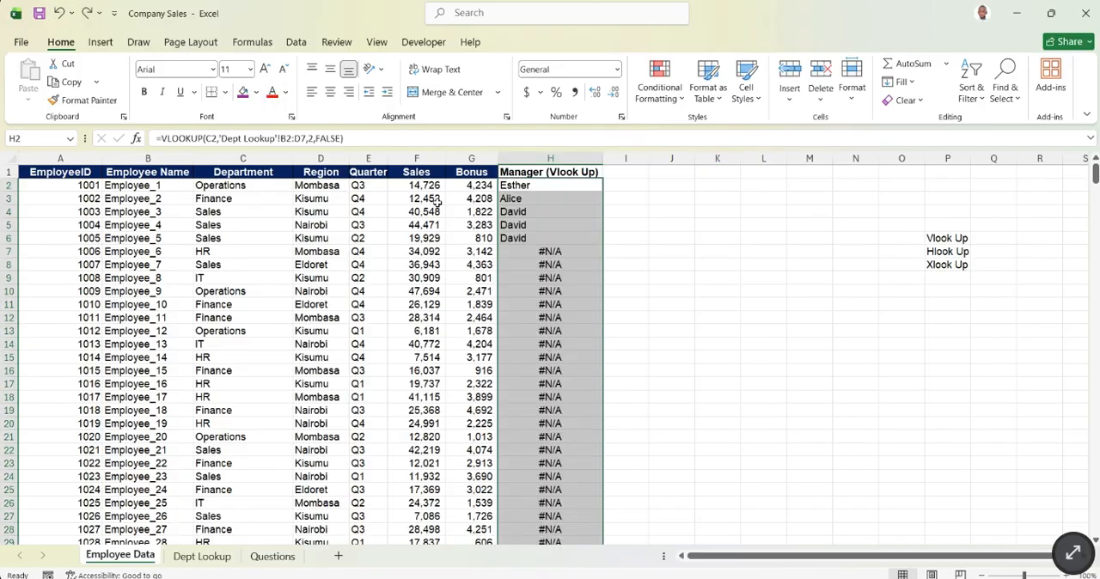
- Review the VLOOKUP results down the Manager (Vlook Up) column and select its first formula in H2
left_click(688, 268)
left_click_drag(555, 187, 579, 375)
scroll(578, 374, "up", 3)
left_click(763, 255)
left_click(531, 184)
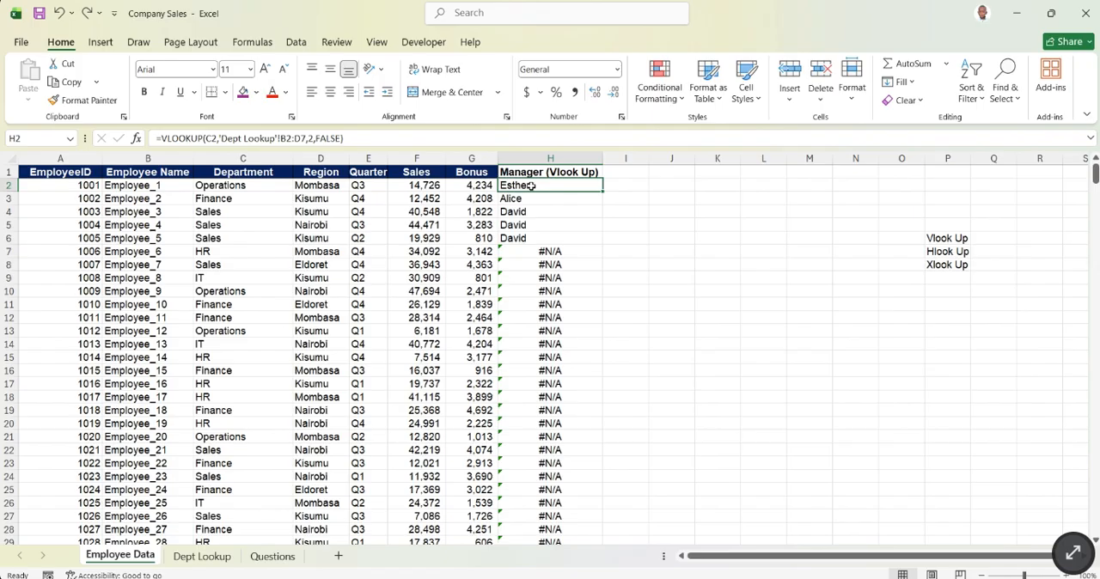
- Try clearing the VLOOKUP formulas in H2:H501 of the Manager (Vlook Up) column, and undo the deletion
key("ctrl+shift+Down")
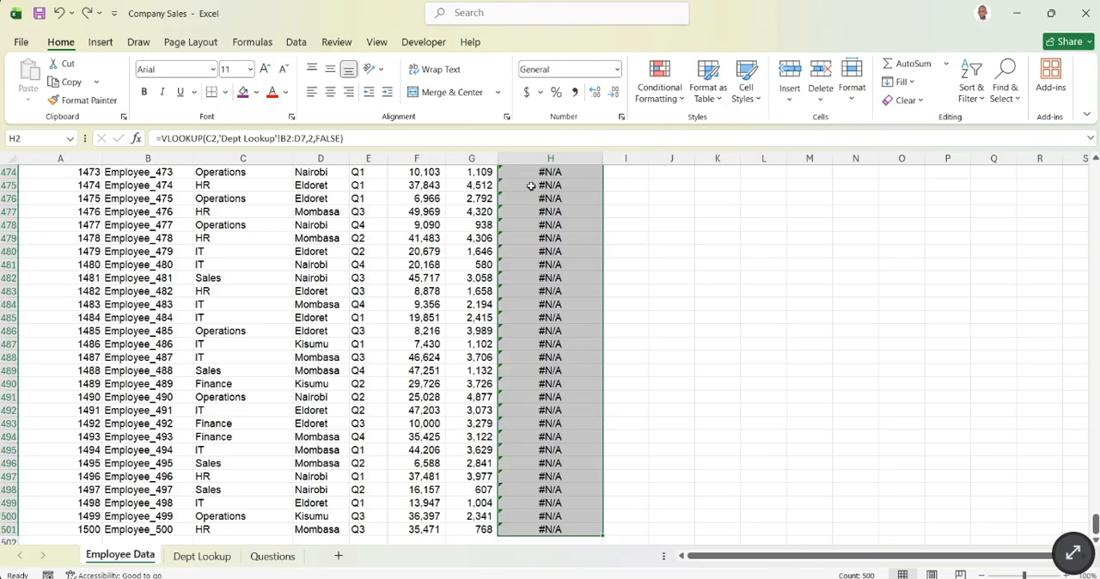
key("Delete")
key("ctrl+BackSpace")
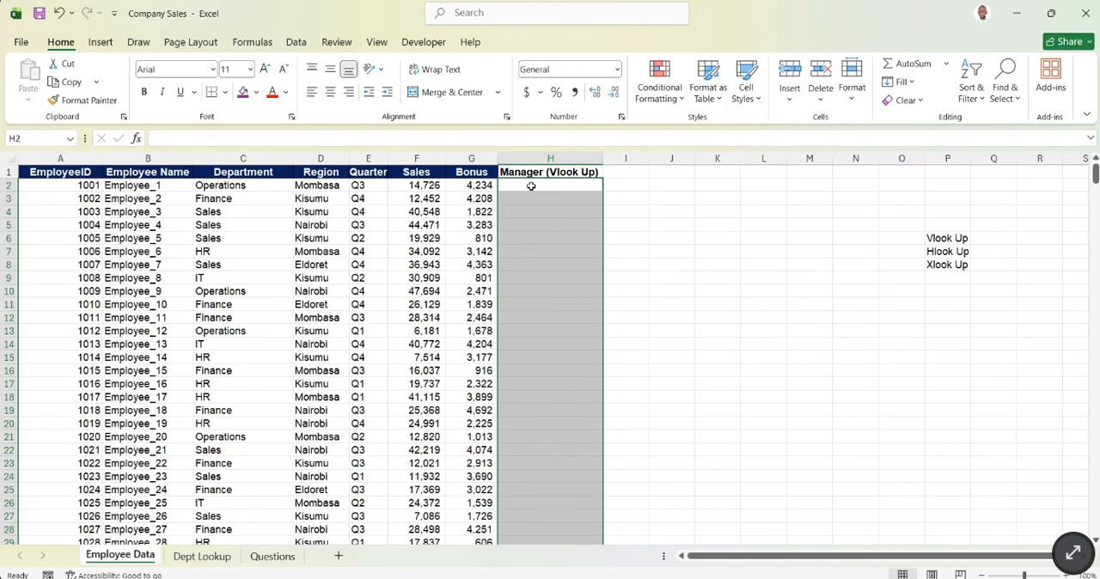
left_click(57, 12)
left_click(760, 359)
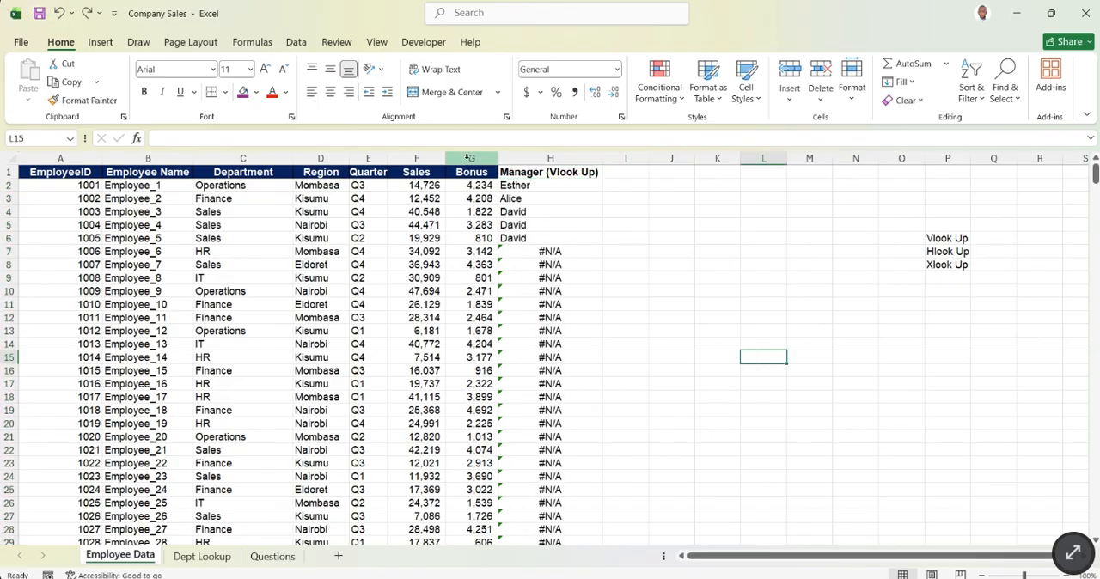
- Clear all VLOOKUP formulas from H2:H501 of the Manager (Vlook Up) column and select H2
left_click(533, 186)
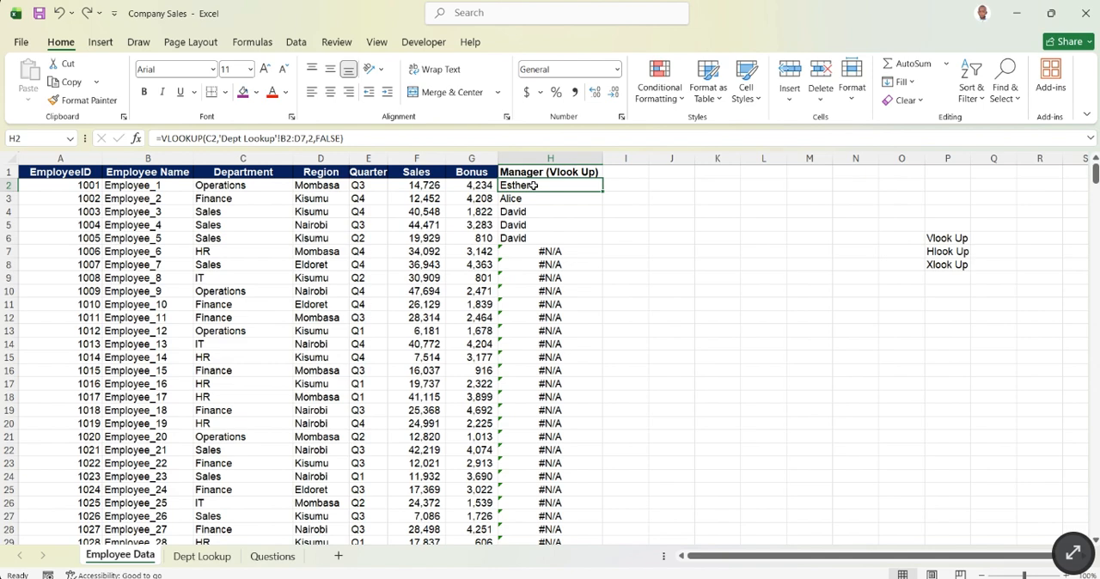
key("ctrl+shift+Down")
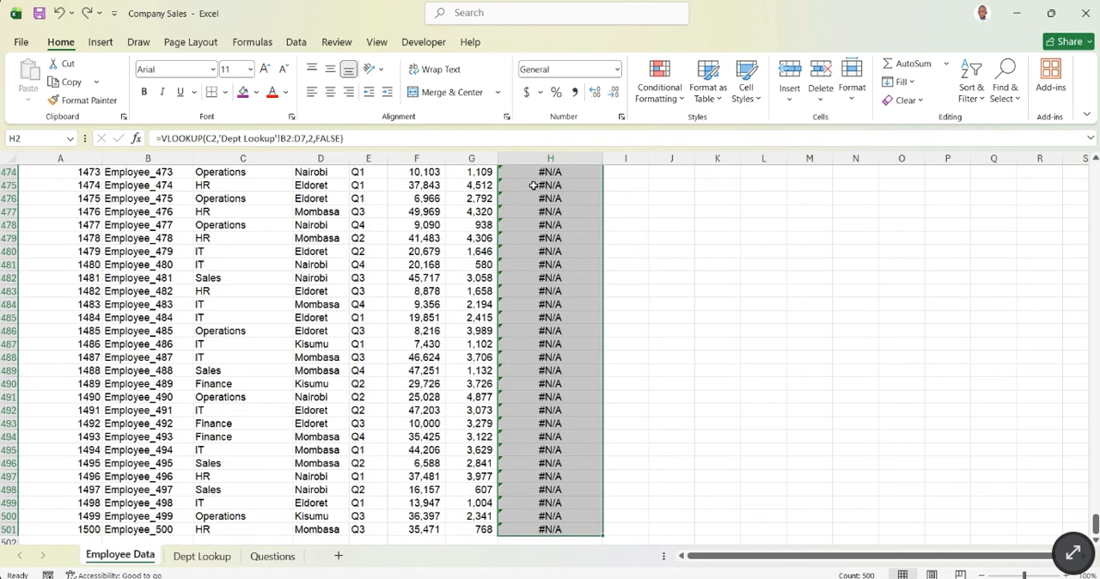
key("Delete")
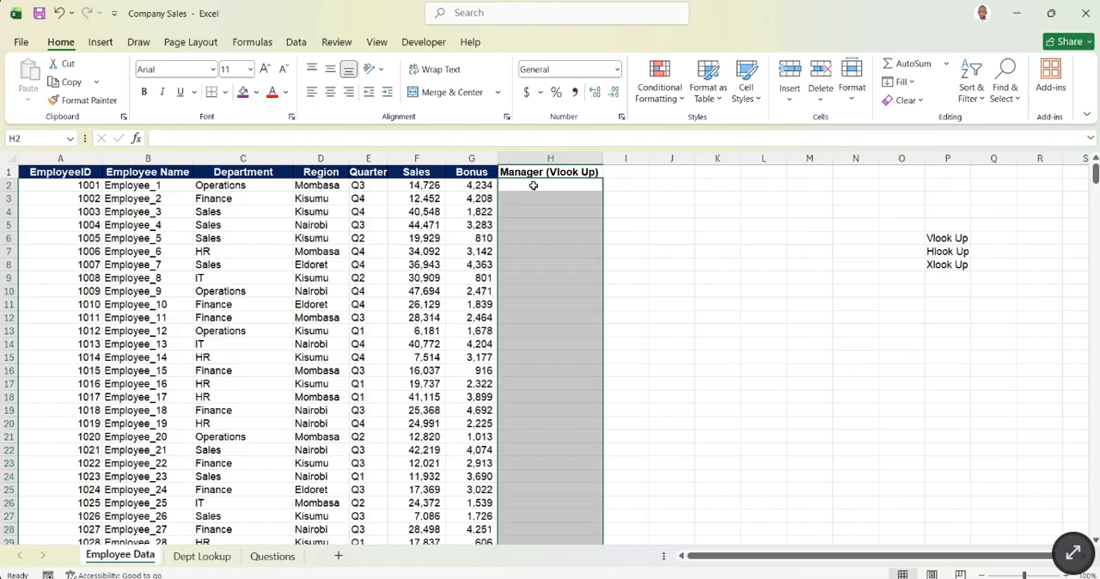
left_click(535, 185)
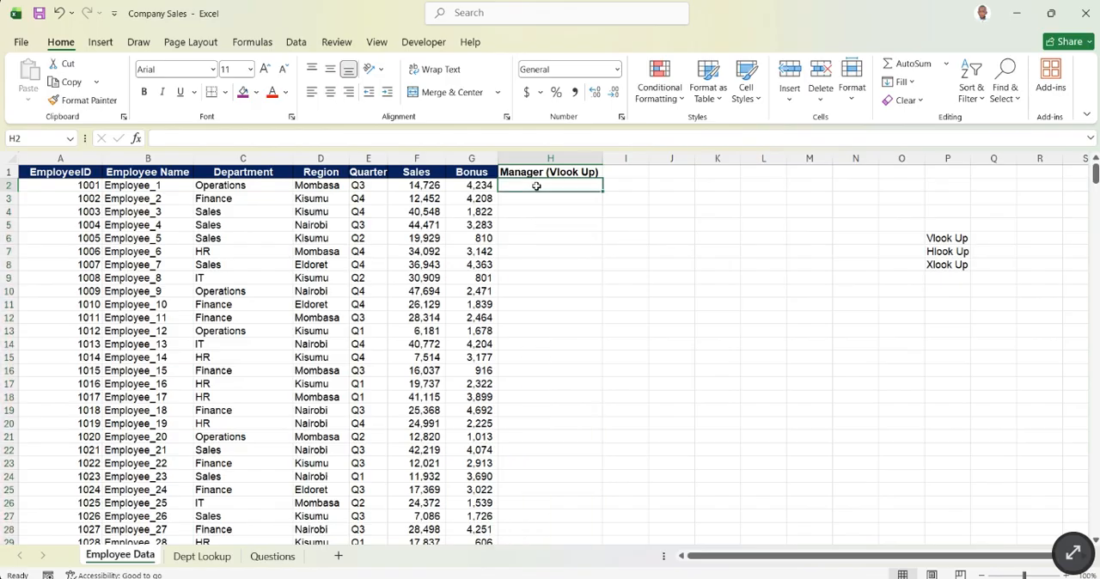
type("=V")
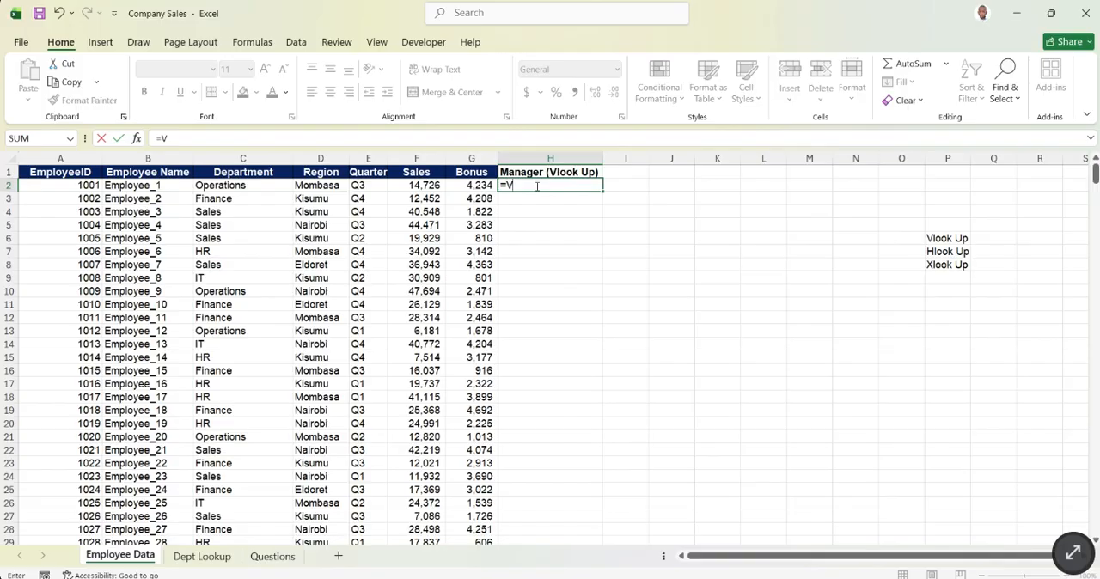
key("Escape")
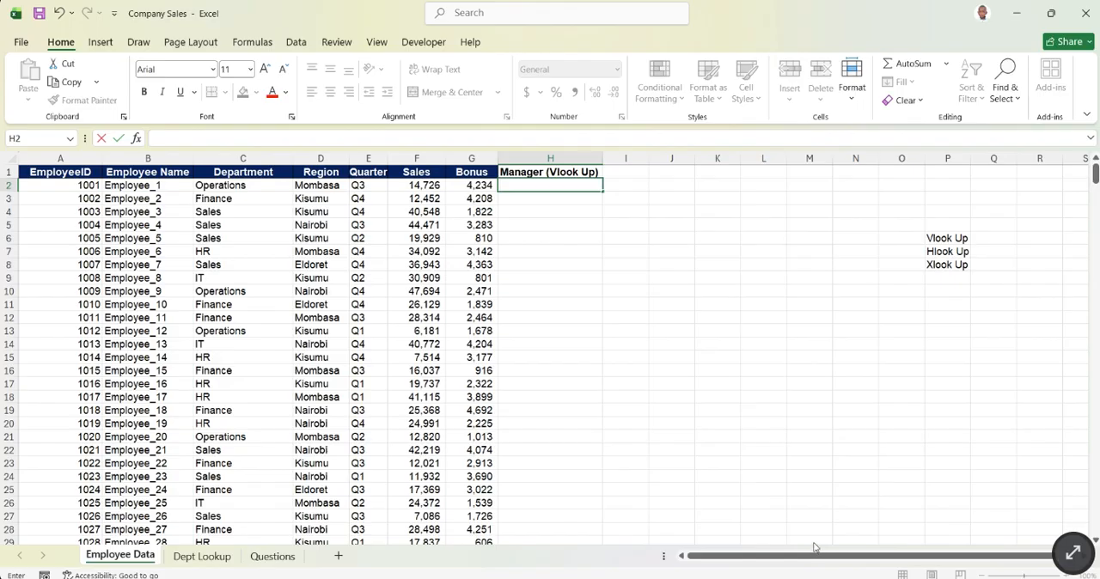
key("alt+Tab")
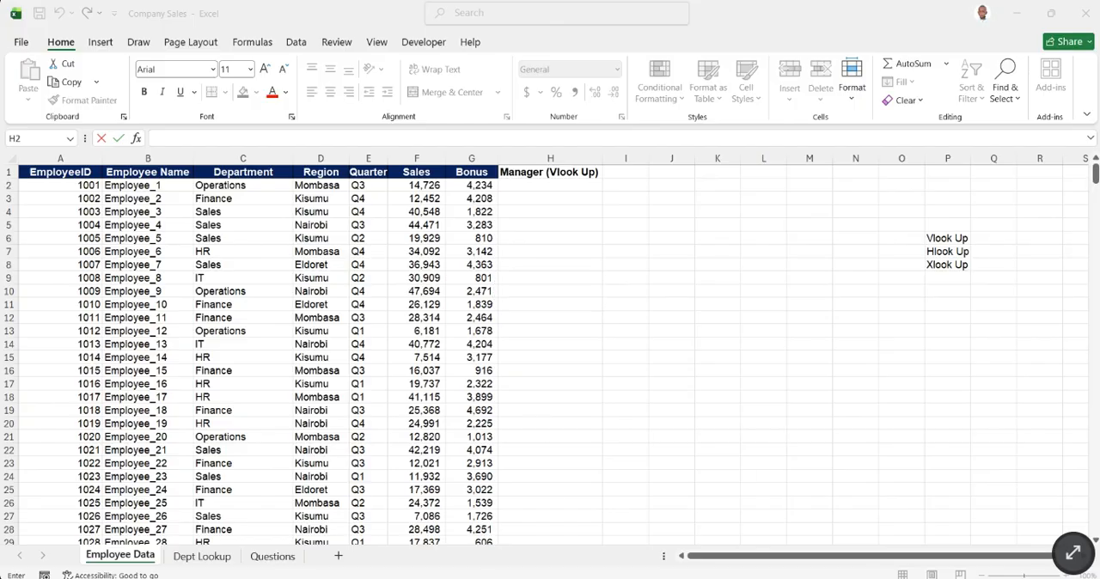
left_click(714, 528)
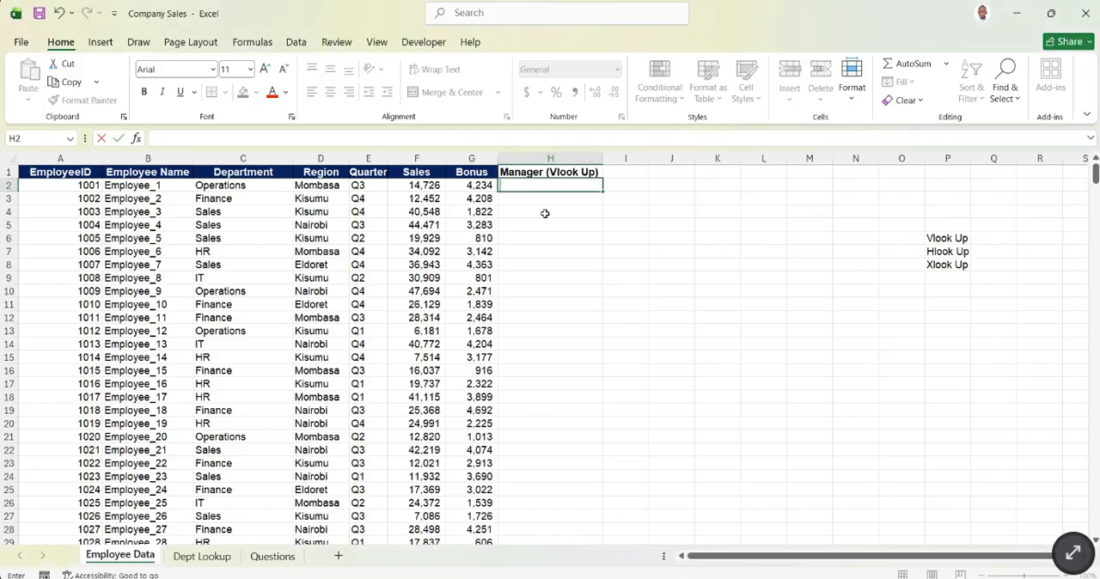
- Start a VLOOKUP formula in H2 with lookup value C2 and table array B2:D7 from the Dept Lookup sheet
type("=")
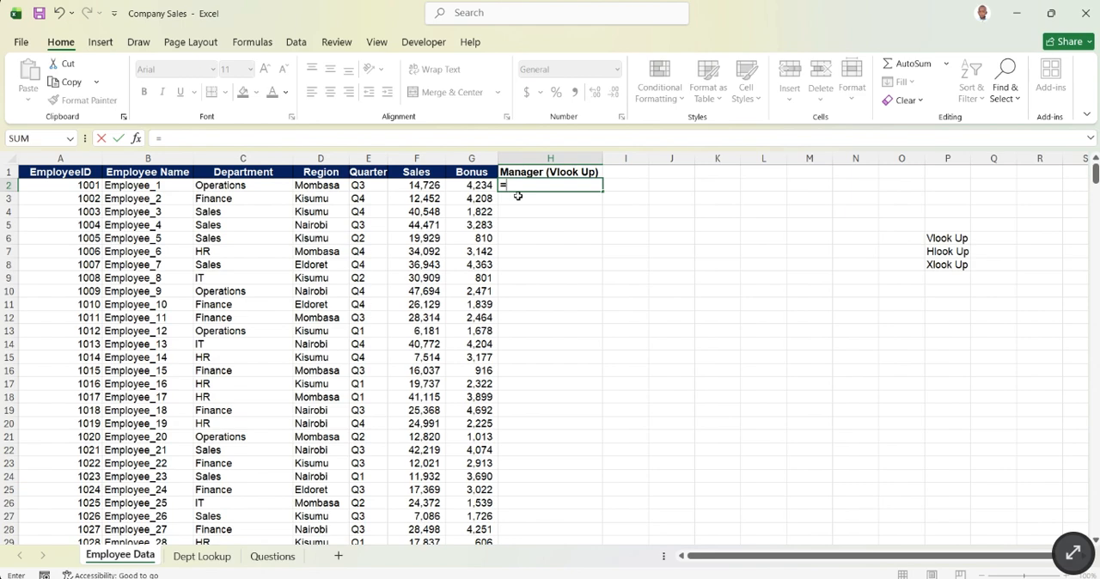
type("VLOOKUP(")
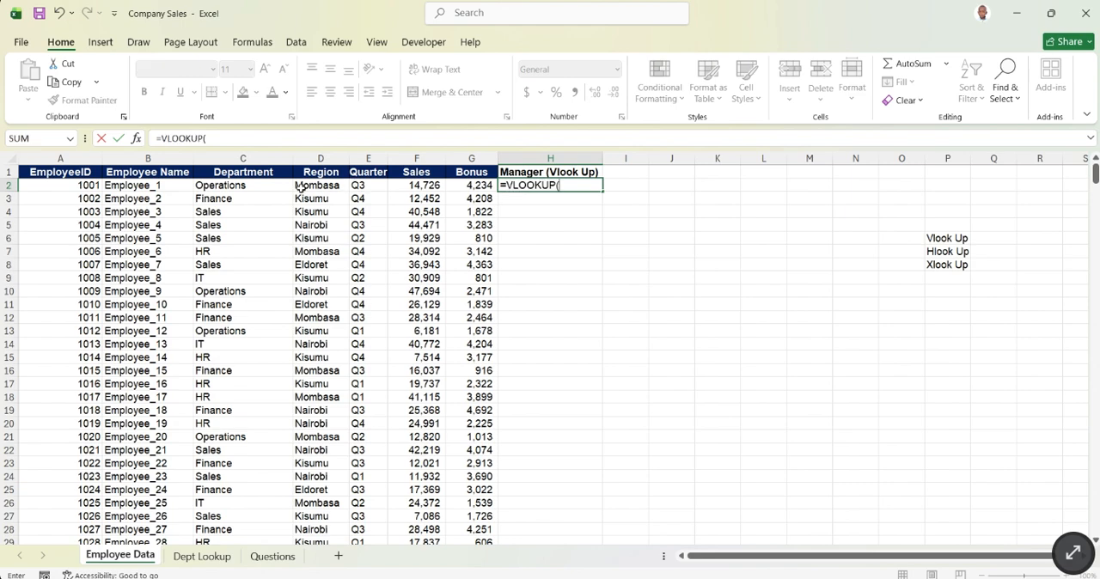
left_click(252, 187)
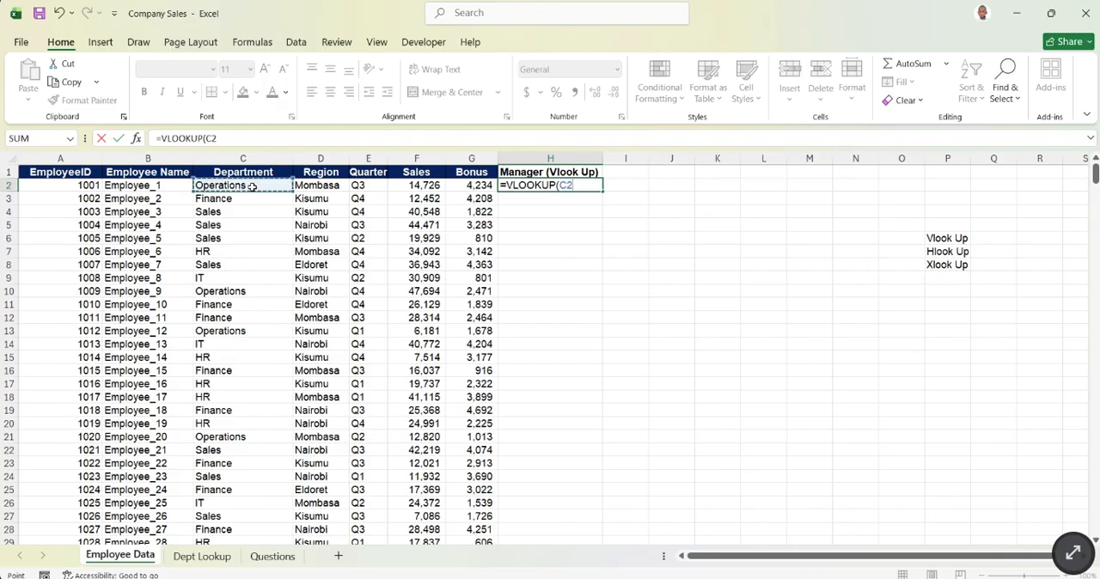
type(",")
left_click(202, 557)
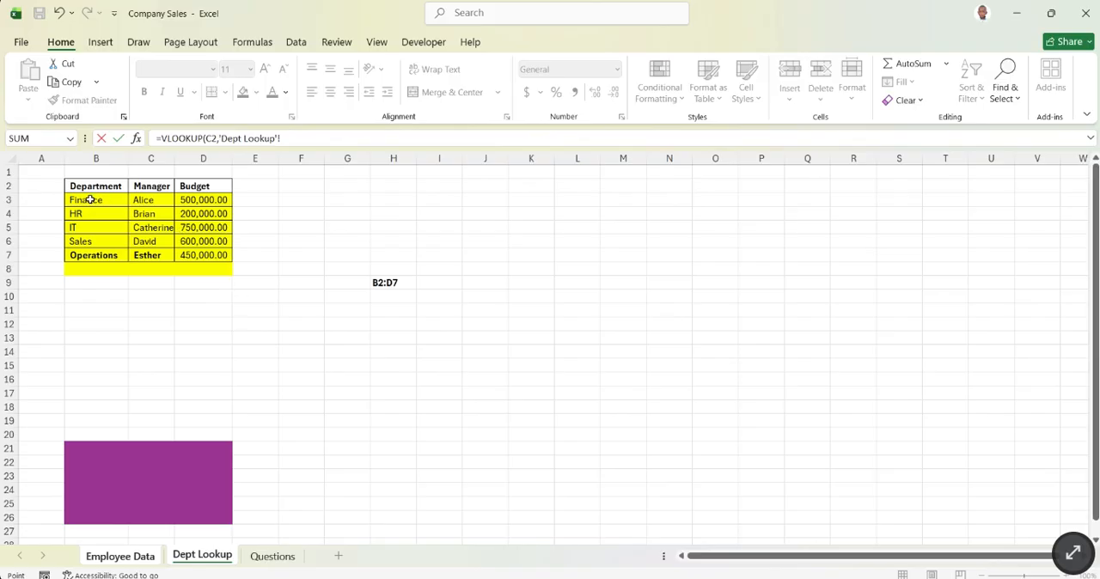
left_click_drag(81, 185, 207, 256)
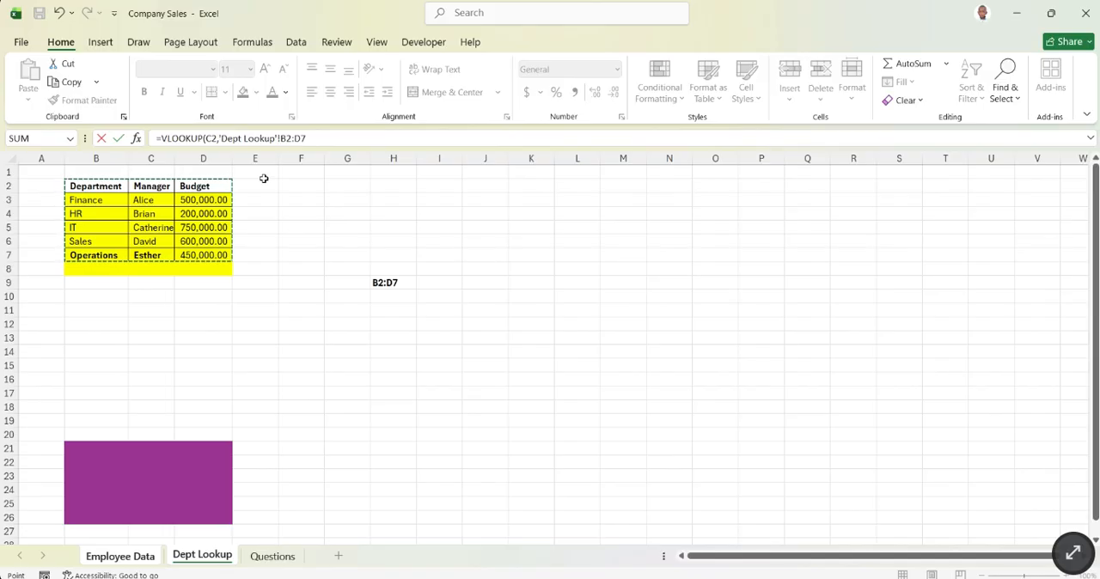
- Make both ends of the Dept Lookup table range in the H2 formula absolute, as $B$2:$D$7
left_click_drag(315, 137, 277, 139)
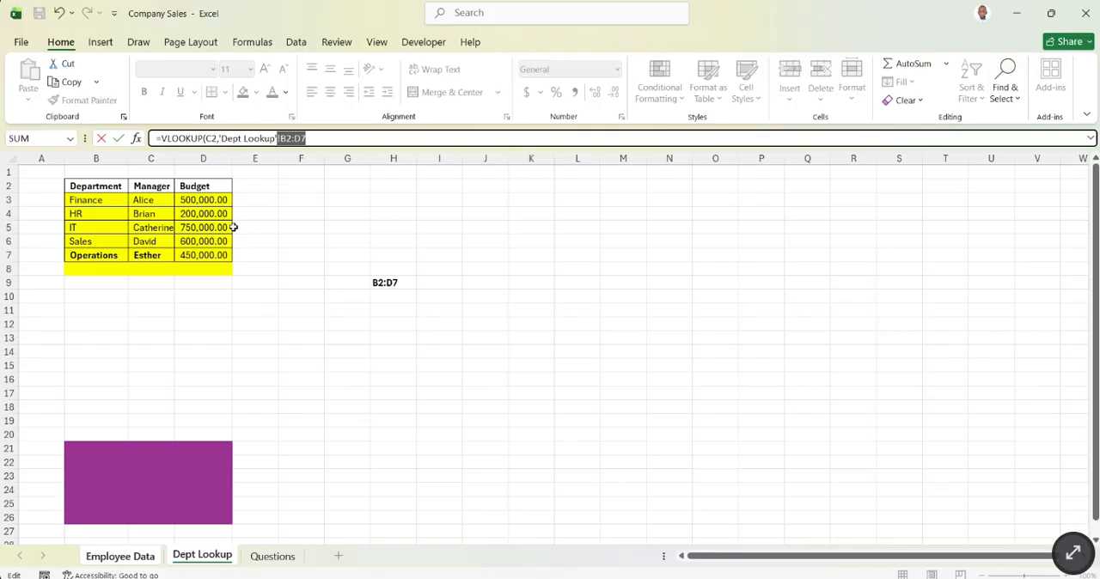
key("Return")
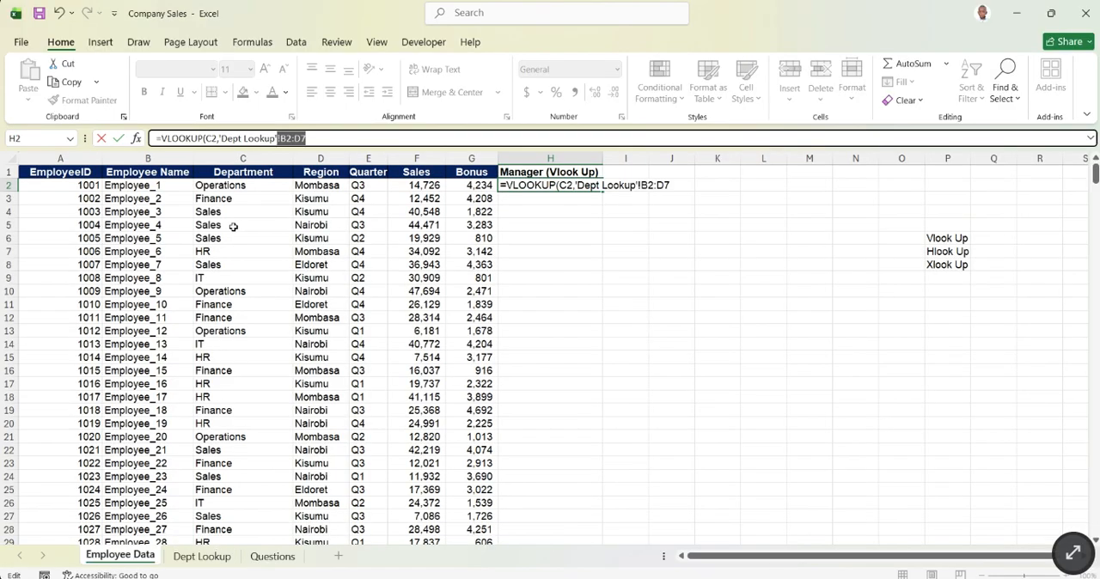
left_click(319, 137)
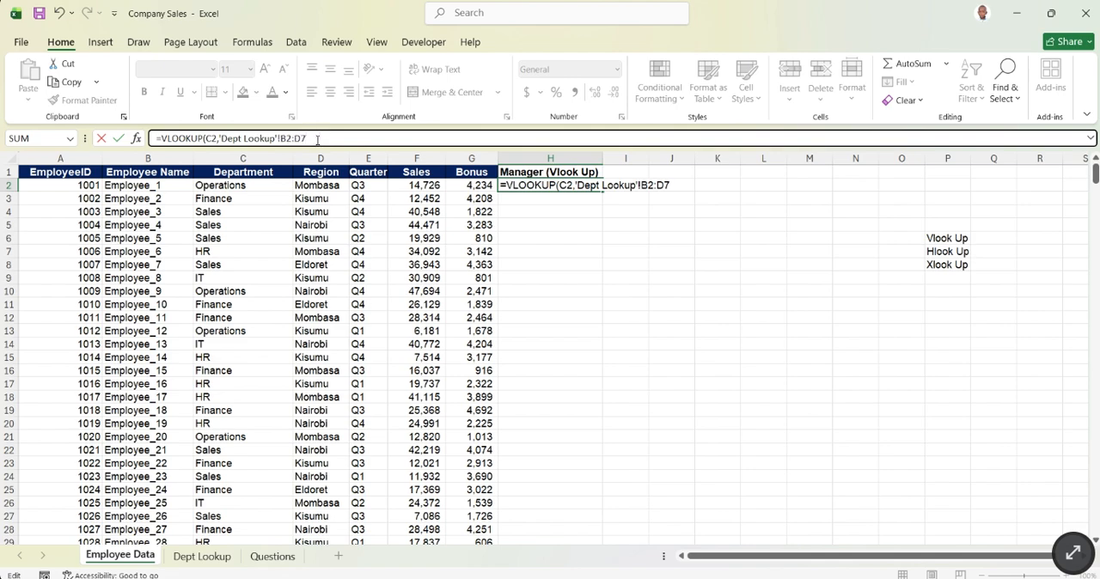
key("F4")
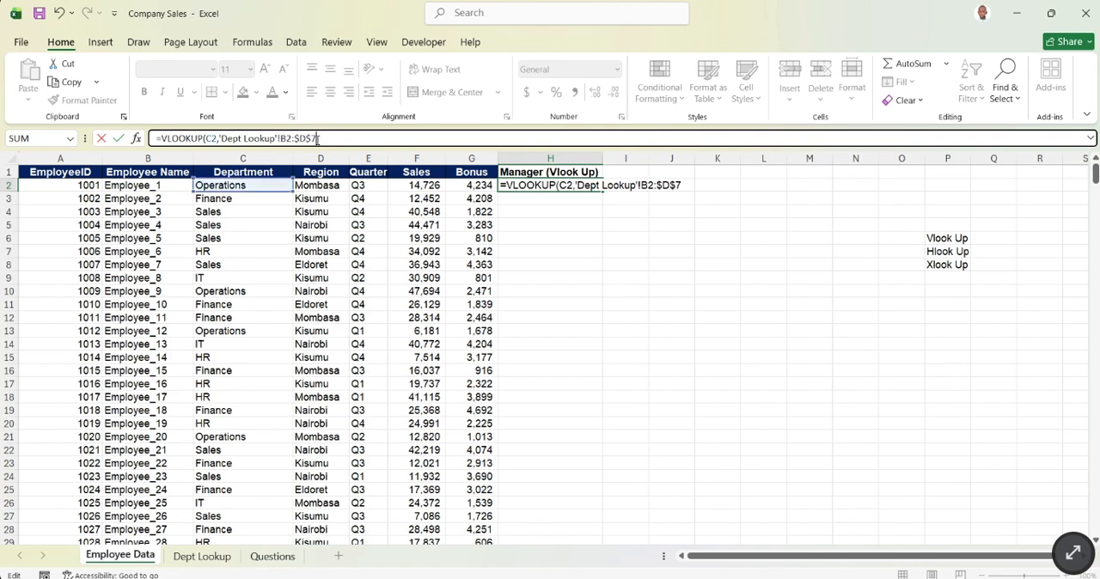
left_click(285, 139)
key("F4")
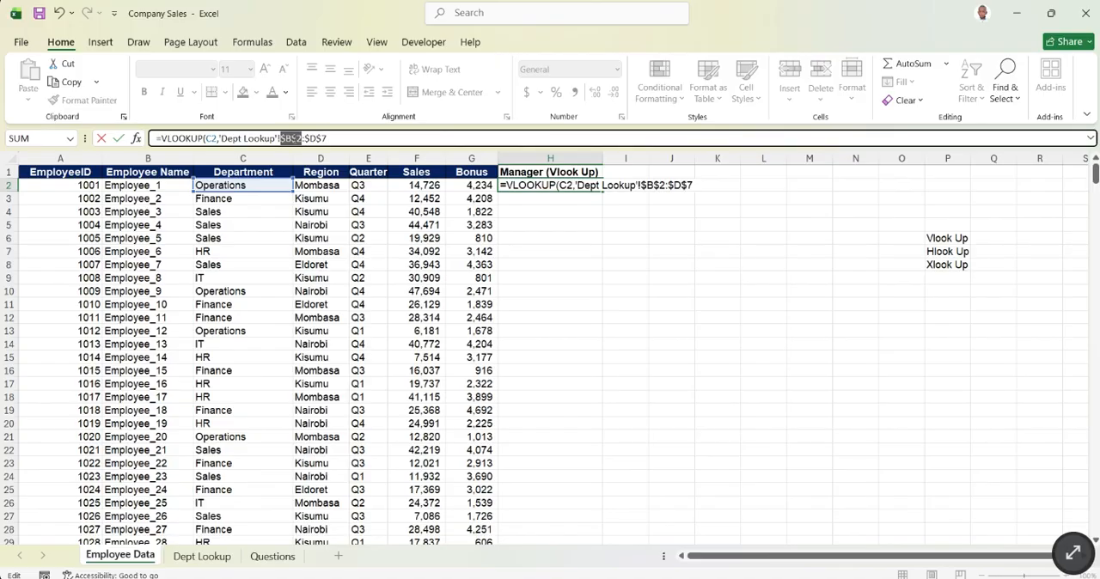
- Complete the H2 VLOOKUP with column index 2 and exact match FALSE, and enter the formula
left_click(325, 138)
type(",2,FALSE")
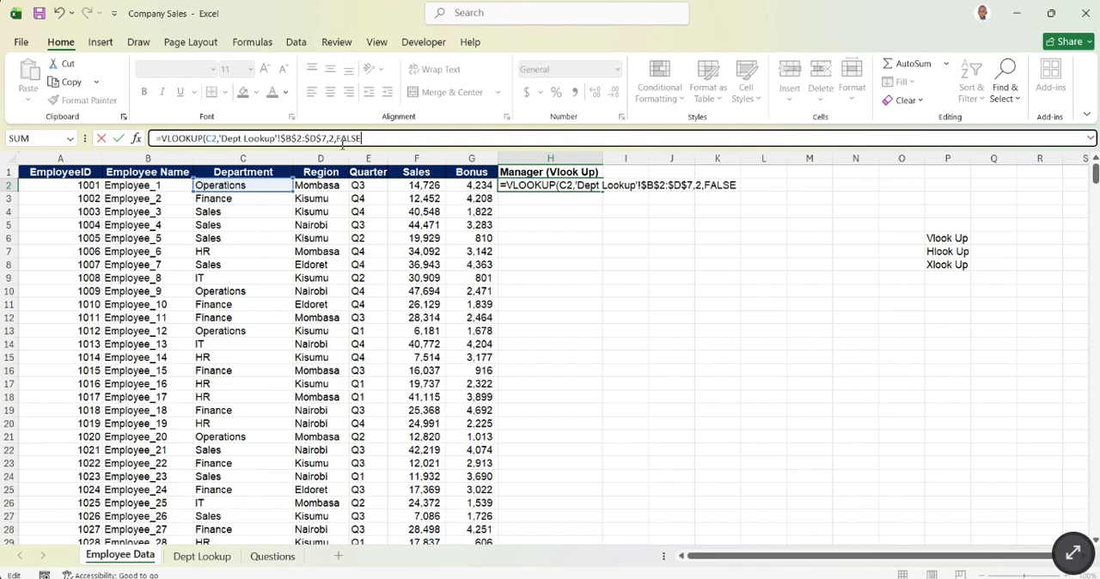
key("Return")
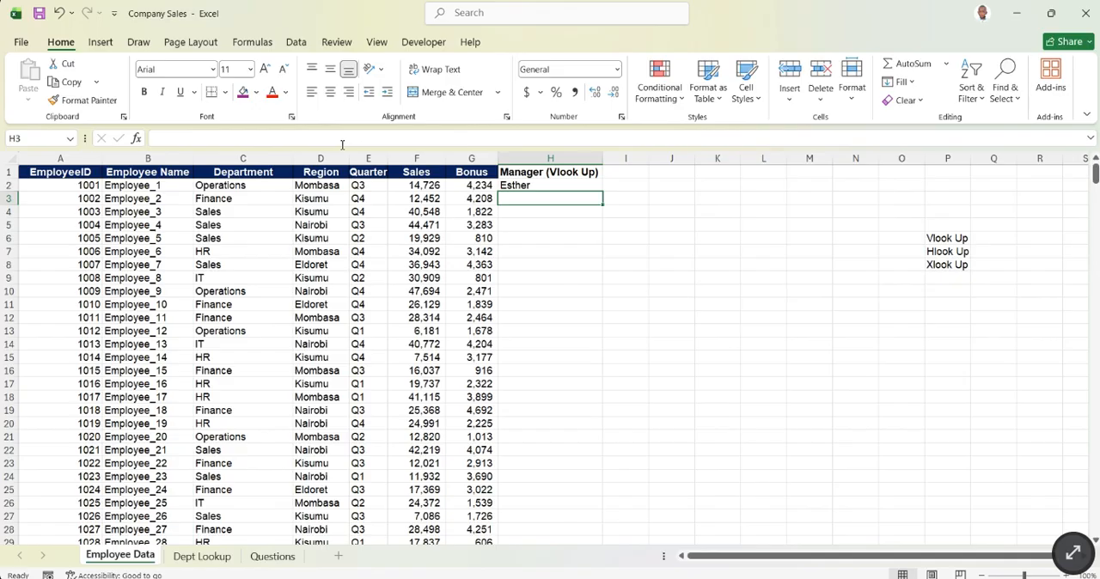
- Fill the absolute-range VLOOKUP formula from H2 down the whole Manager (Vlook Up) column to row 501
left_click(540, 249)
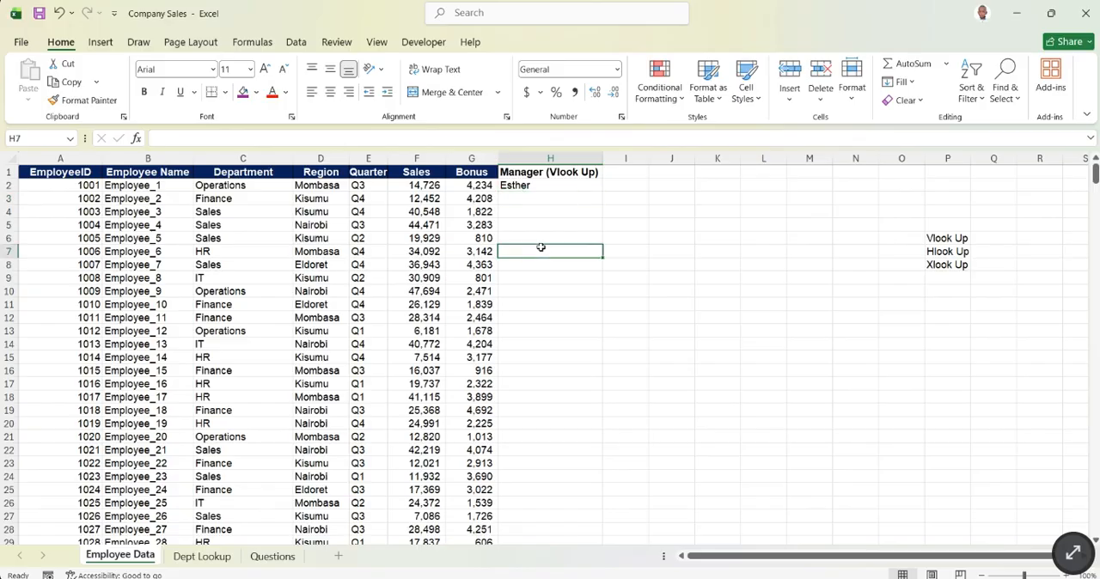
left_click(551, 186)
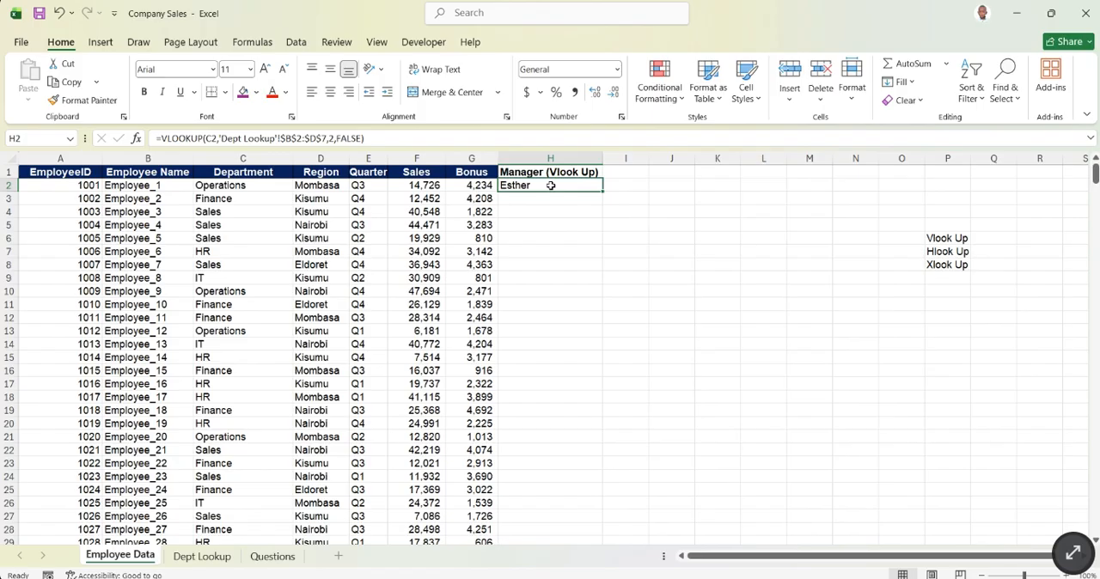
double_click(603, 191)
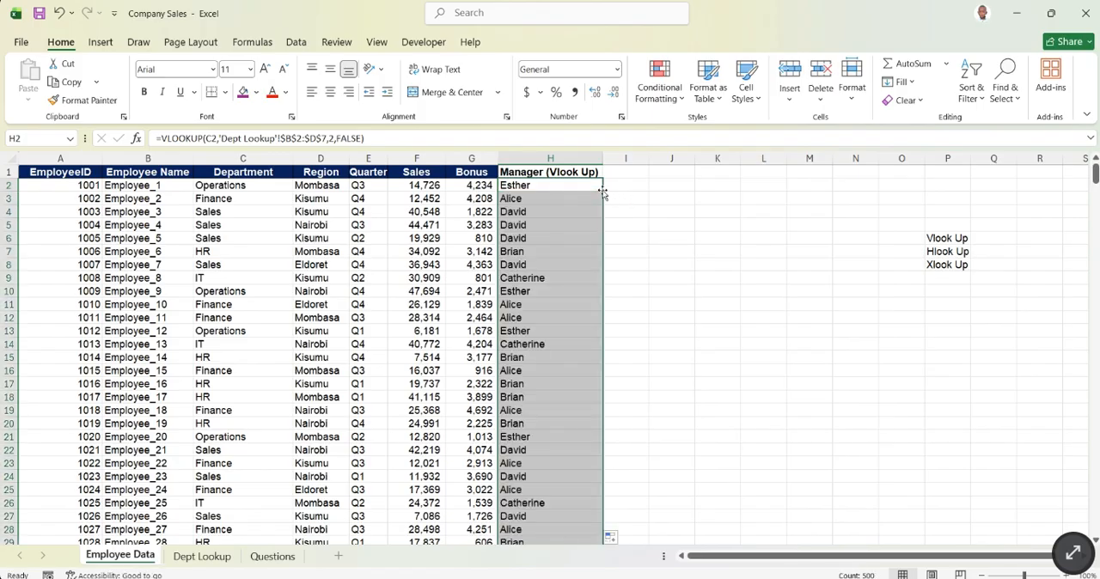
- Review the filled manager names against the departments down the sheet, checking row 128 from C to H
scroll(543, 284, "down", 14)
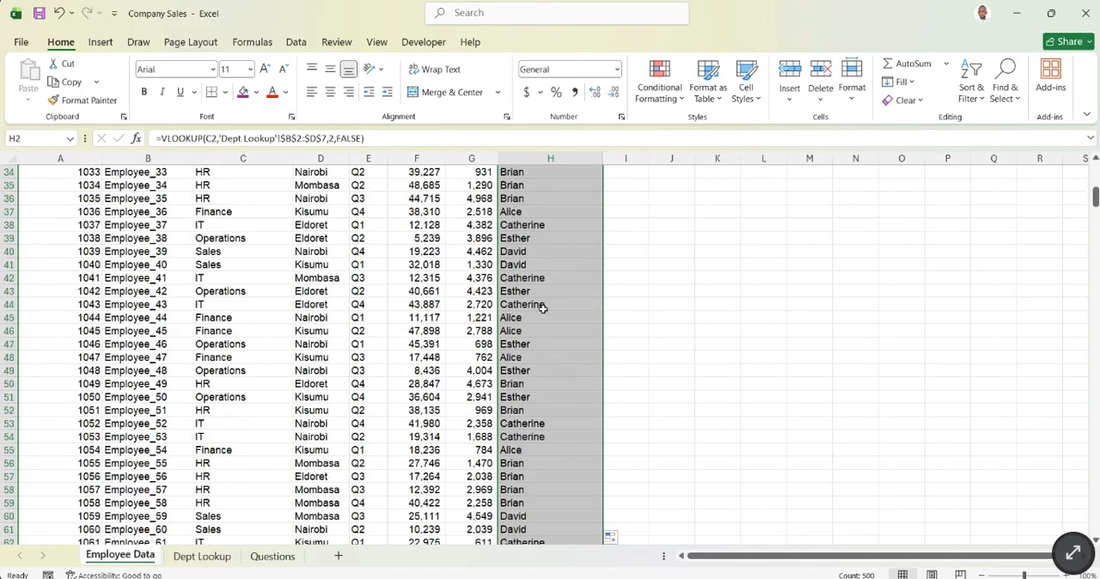
scroll(543, 312, "down", 20)
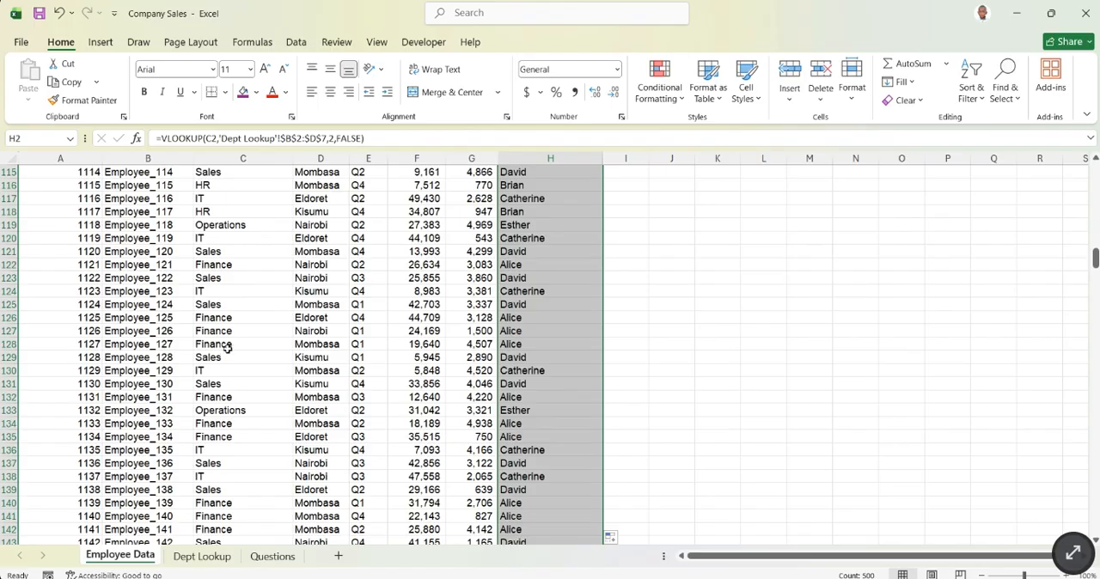
left_click_drag(229, 346, 502, 342)
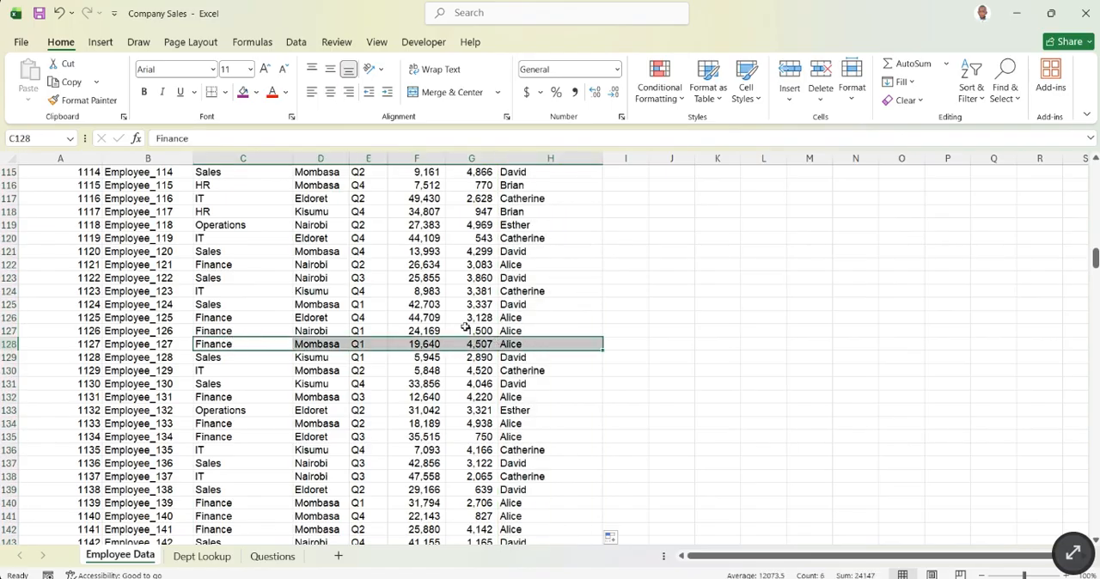
scroll(490, 337, "down", 14)
scroll(502, 342, "down", 8)
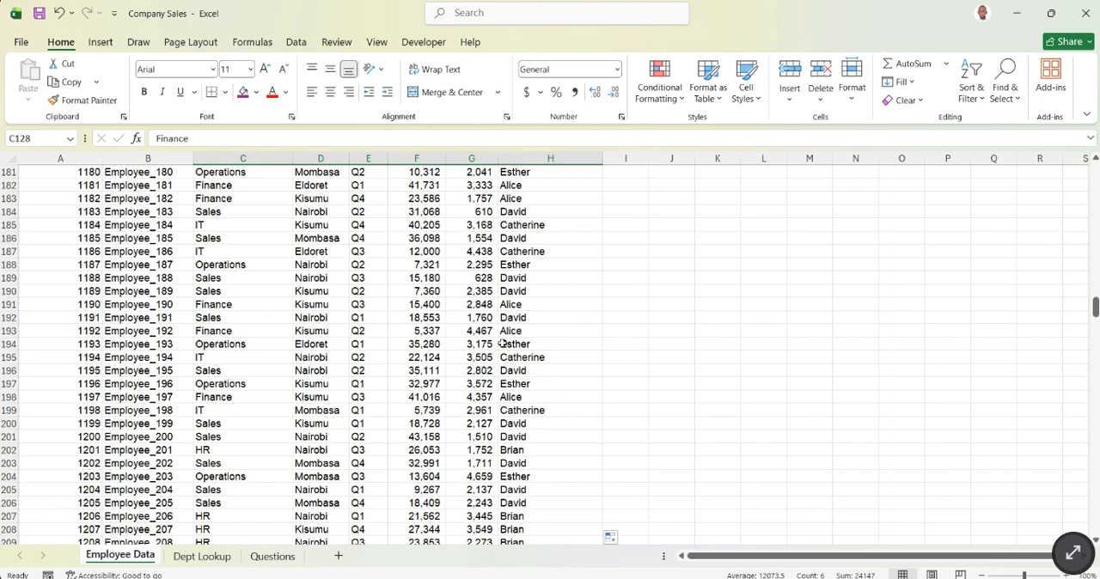
scroll(502, 342, "up", 20)
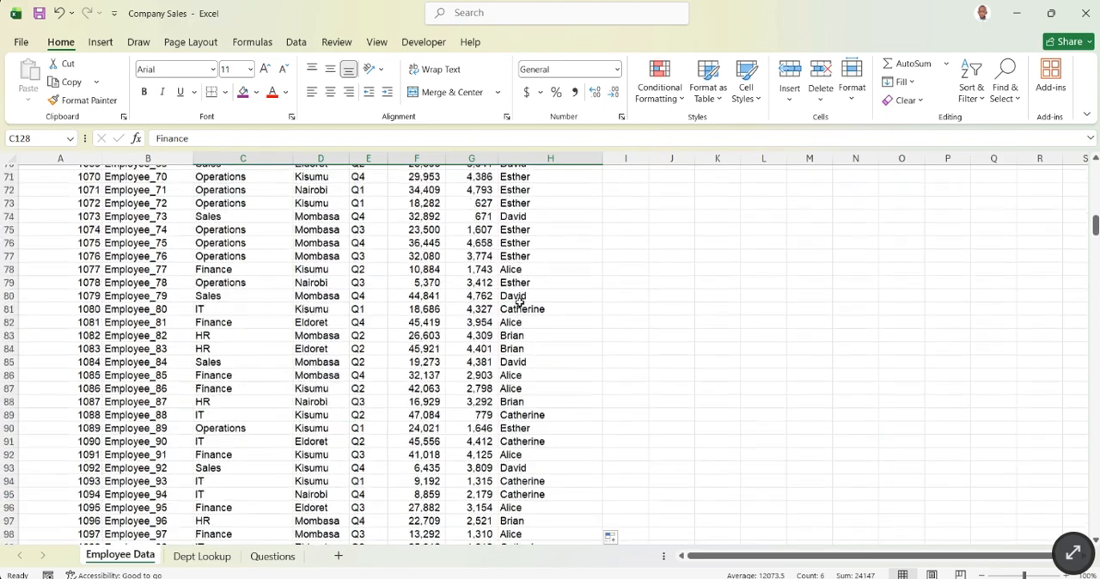
scroll(519, 301, "up", 20)
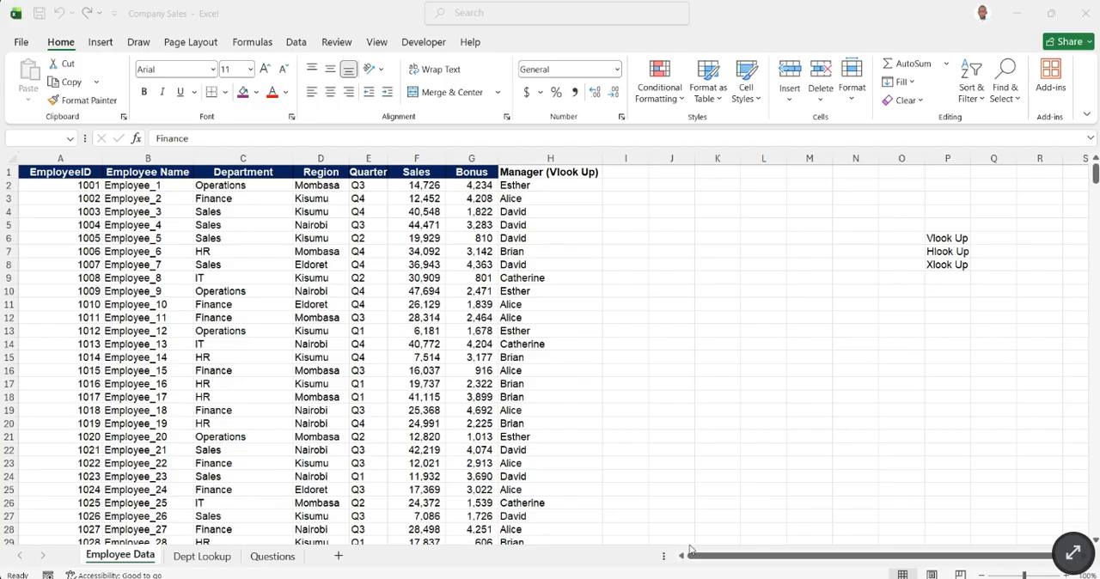
- Copy the Manager (Vlook Up) header from H1 into I1, fit column I to its text, and select I1
left_click(615, 174)
left_click(568, 177)
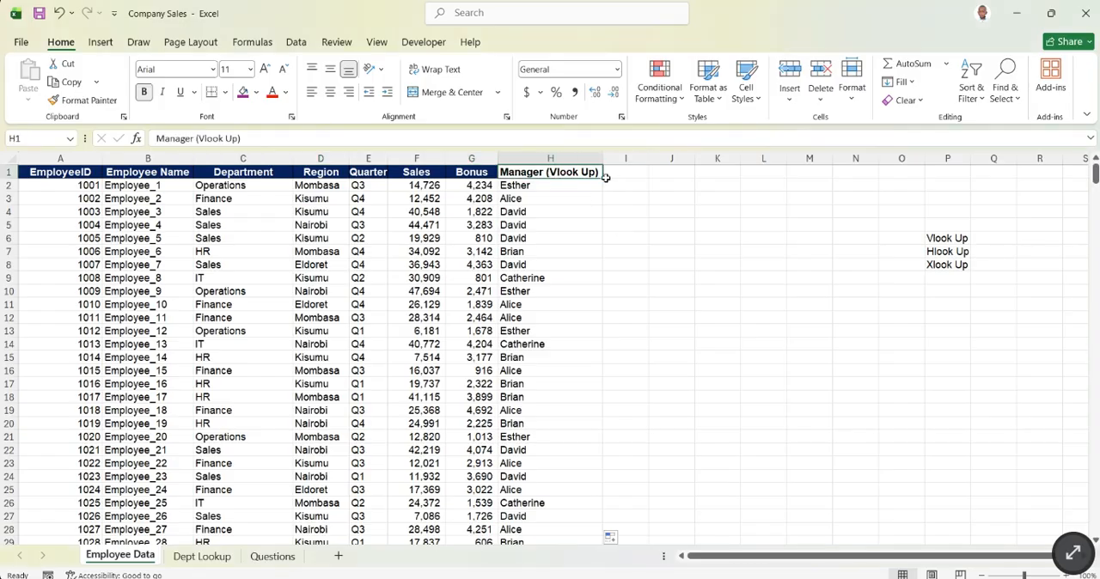
left_click_drag(604, 179, 646, 176)
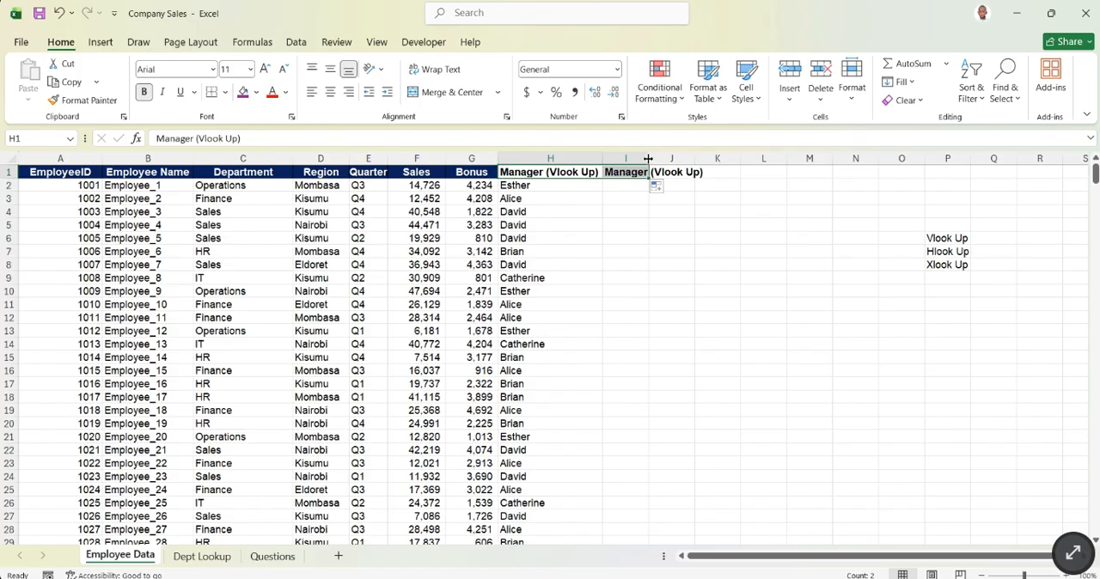
double_click(650, 159)
left_click(664, 206)
left_click(671, 175)
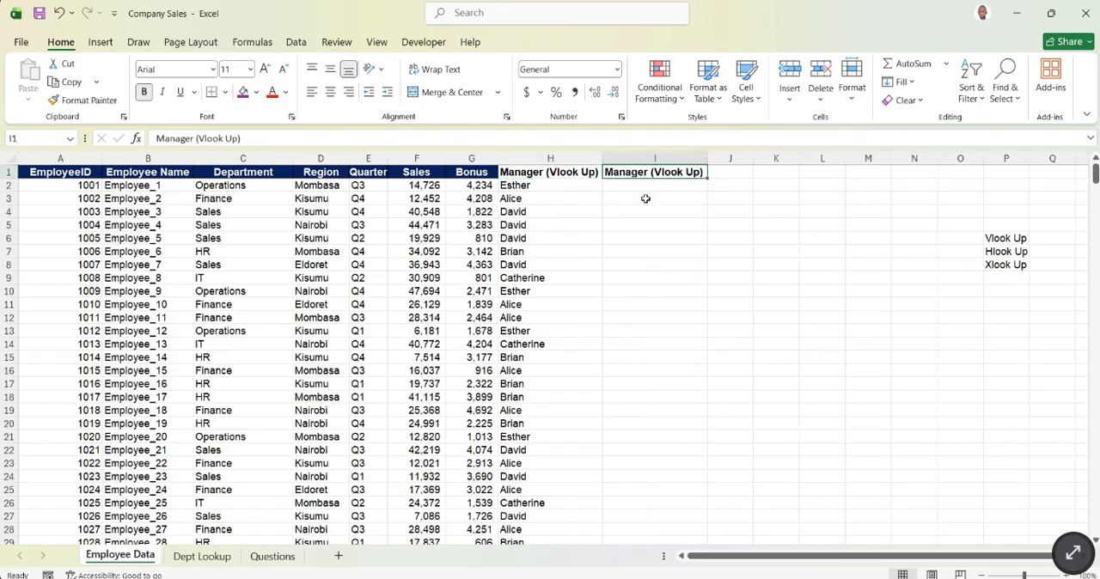
- Change the header in I1 to Manager (Xlook Up)
left_click(201, 139)
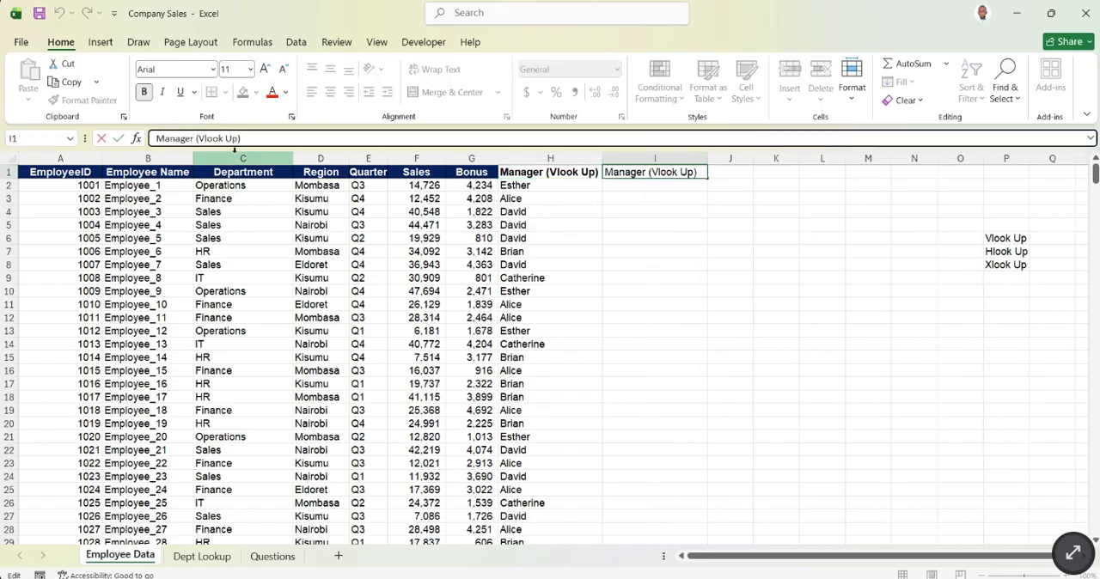
key("BackSpace")
type("X")
key("Return")
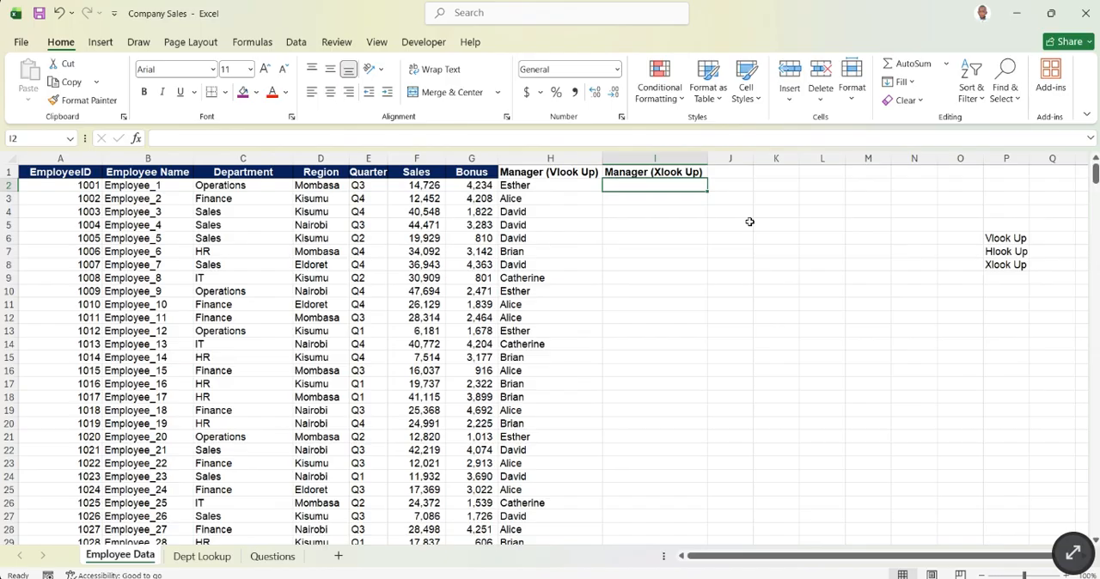
left_click(819, 533)
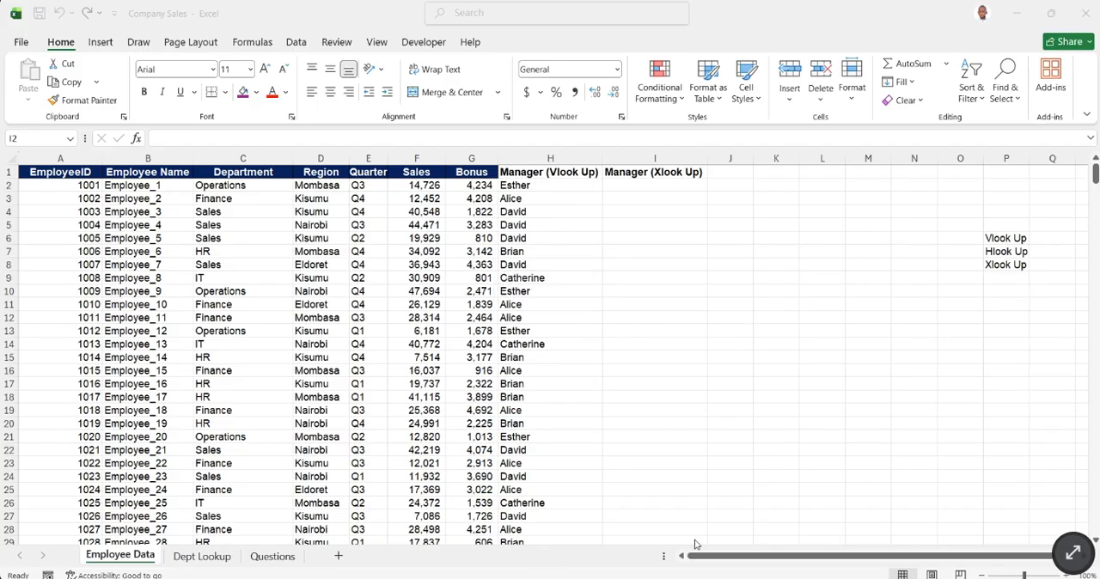
- Begin an XLOOKUP formula in I2 with the department cell C2 as the lookup value
left_click(663, 238)
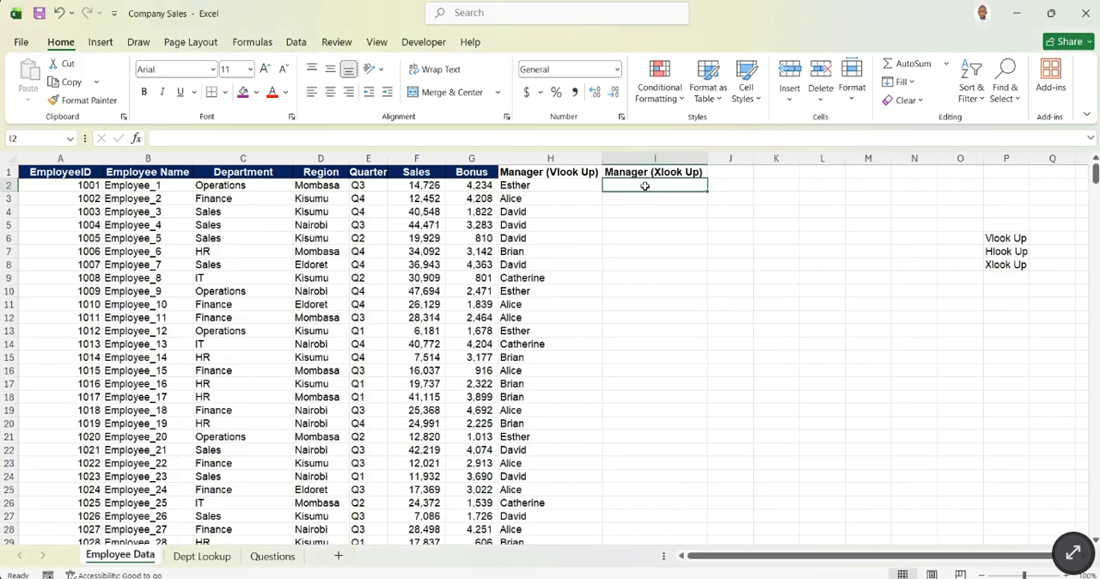
type("=")
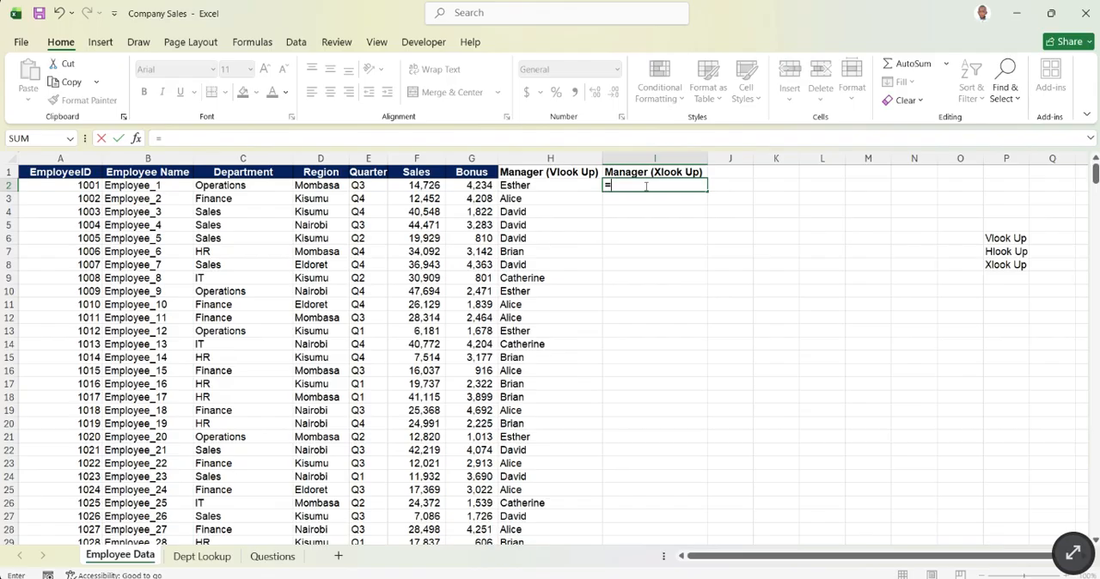
type("XLOOKUP(")
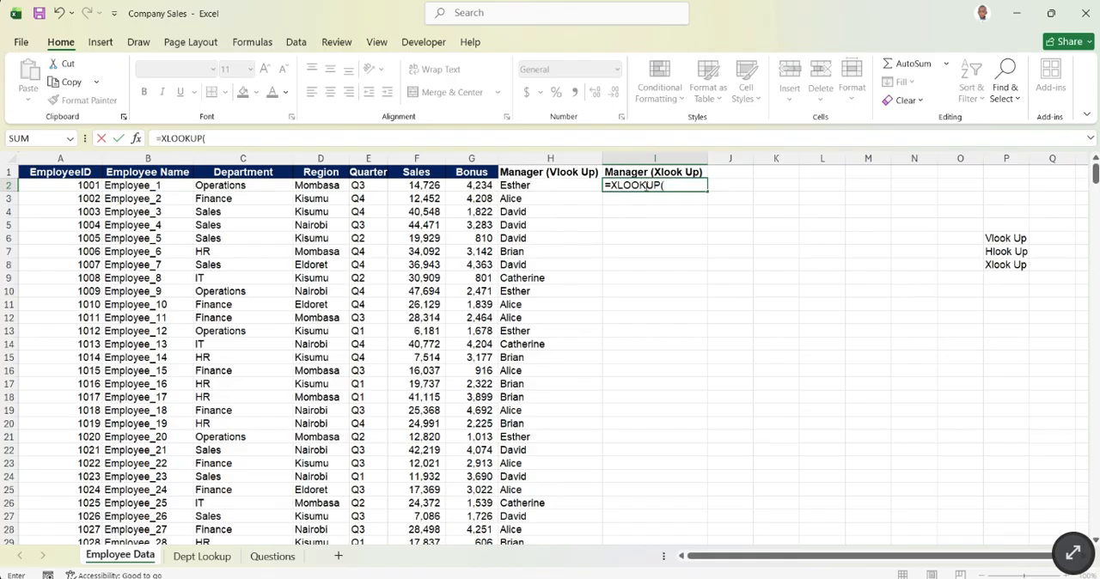
left_click(211, 186)
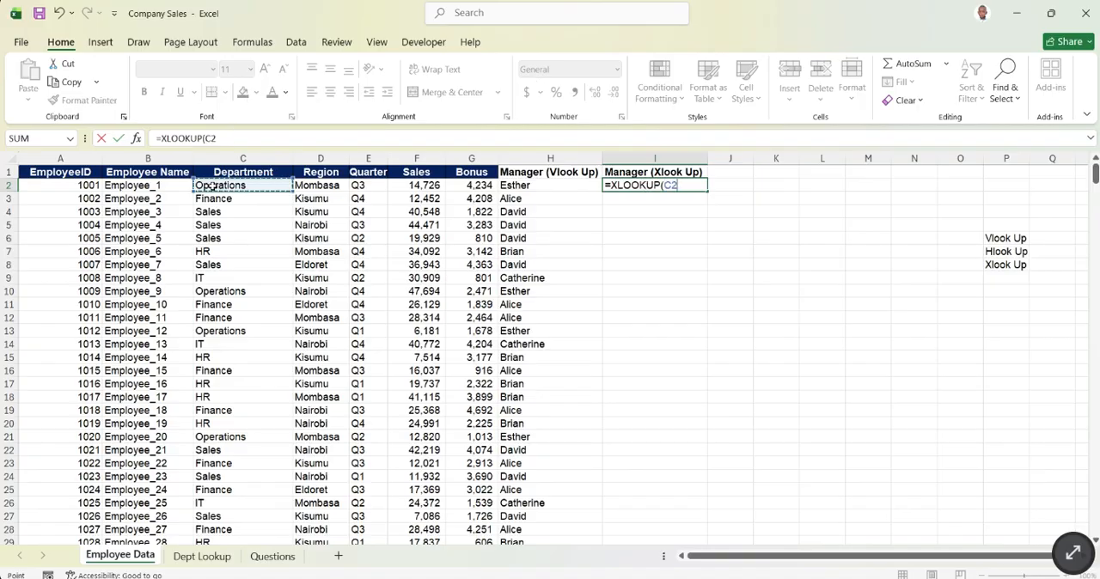
type(",")
- Set the XLOOKUP's lookup array to Dept Lookup $B$2:$B$7 and its return array to $C$2:$C$7, and enter the formula
left_click(201, 557)
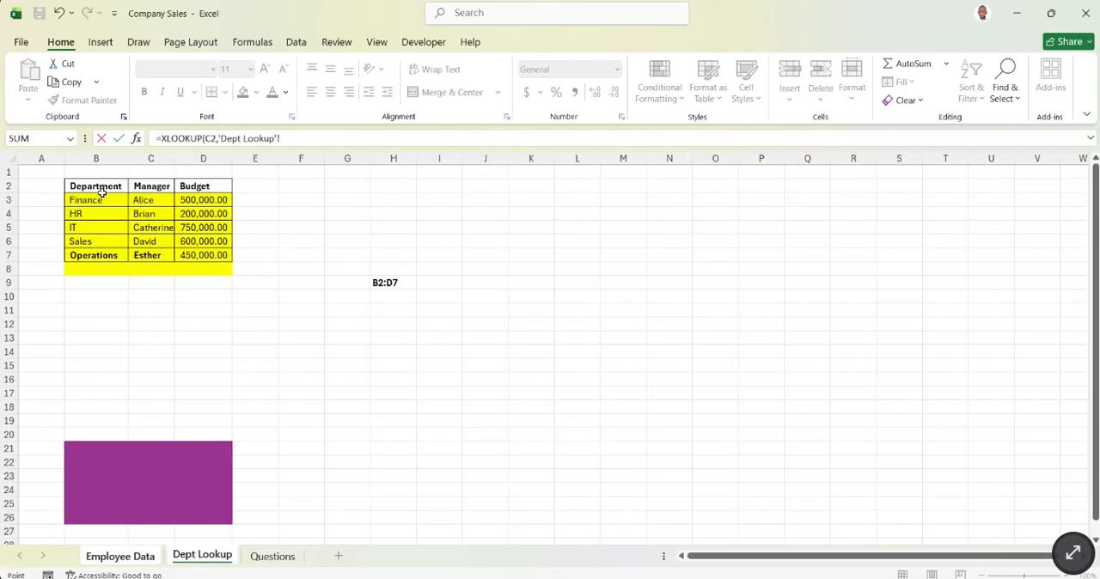
left_click_drag(101, 199, 92, 255)
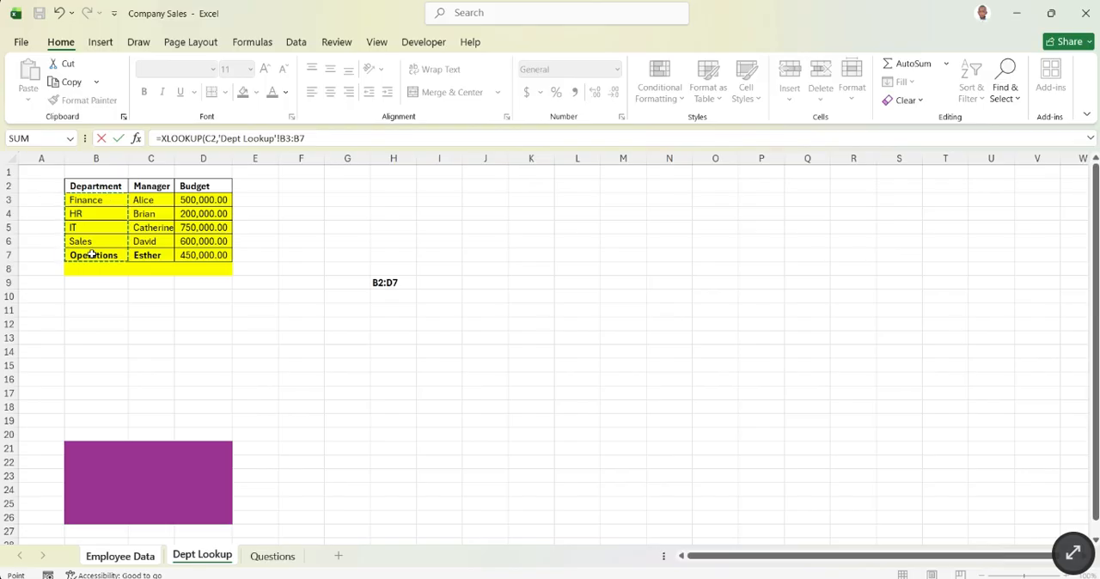
left_click_drag(109, 180, 107, 255)
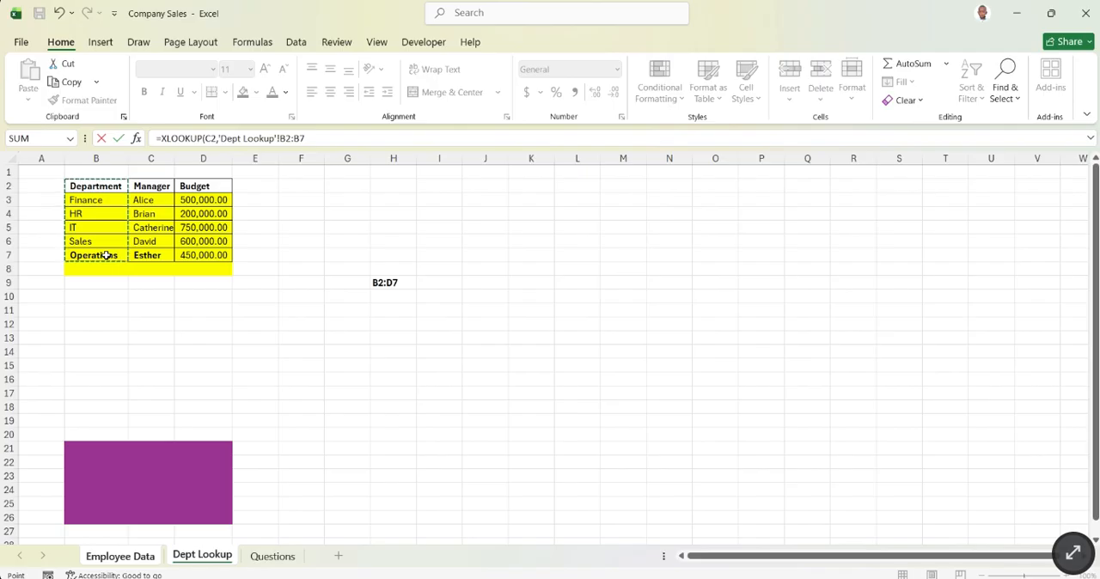
key("F4")
type(",")
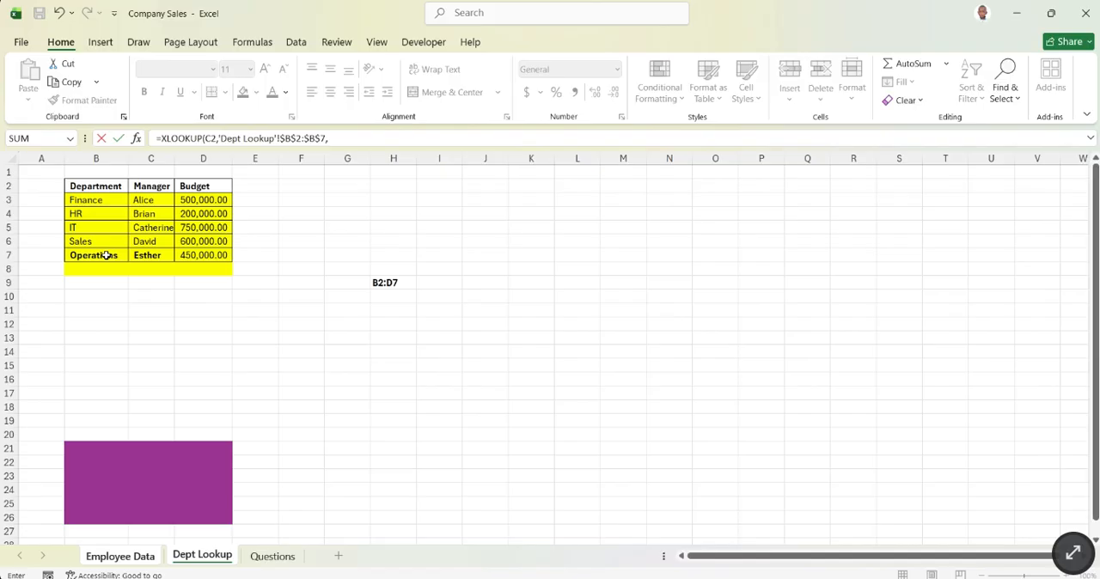
left_click_drag(159, 187, 153, 251)
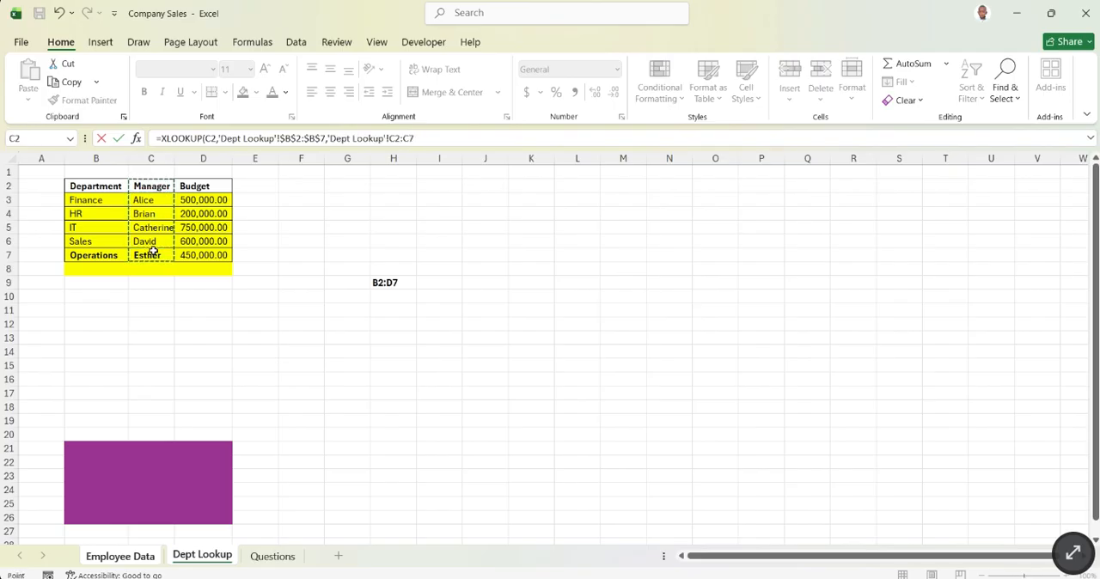
key("F4")
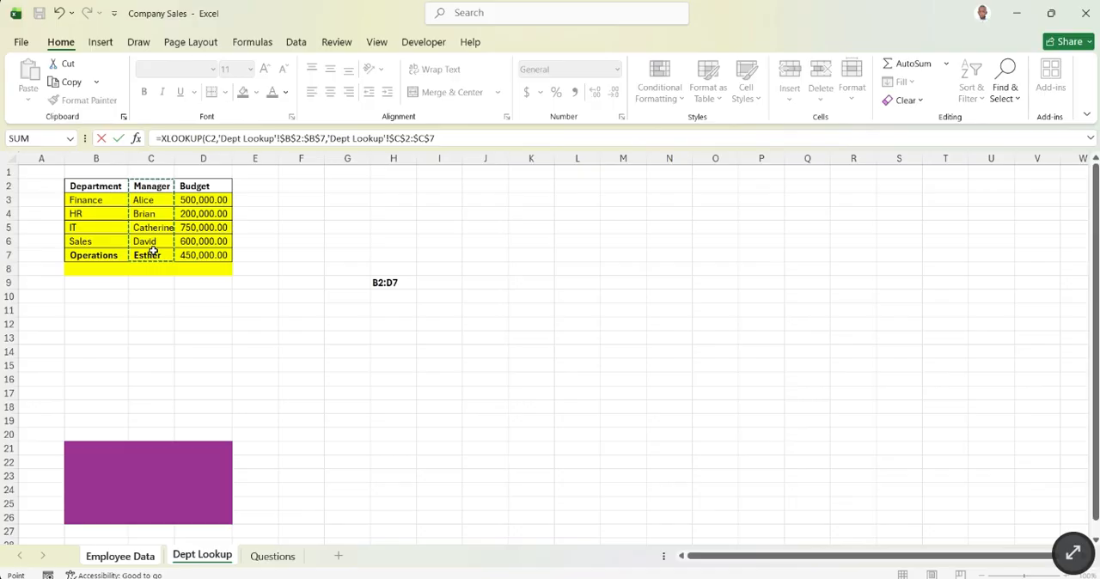
key("Return")
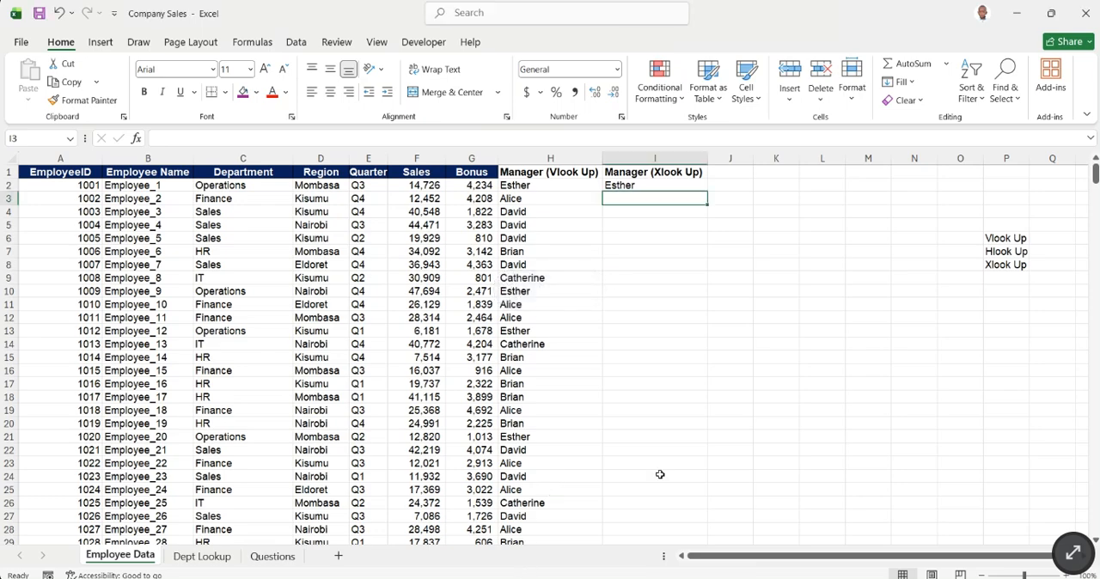
- Clear I2 and start a new XLOOKUP formula there with C2 as the lookup value
left_click(652, 184)
key("Delete")
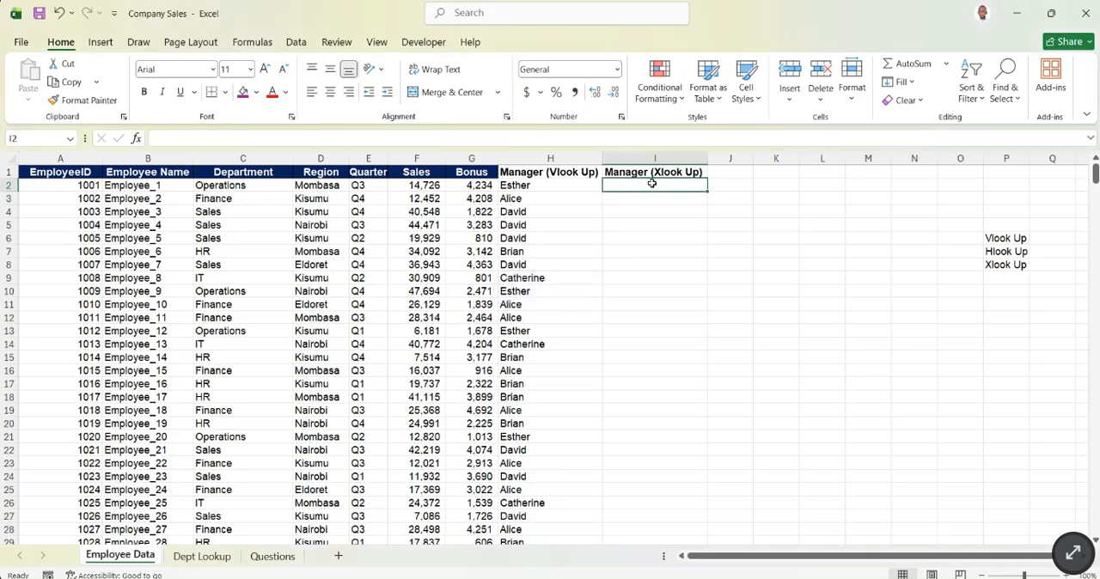
type("=")
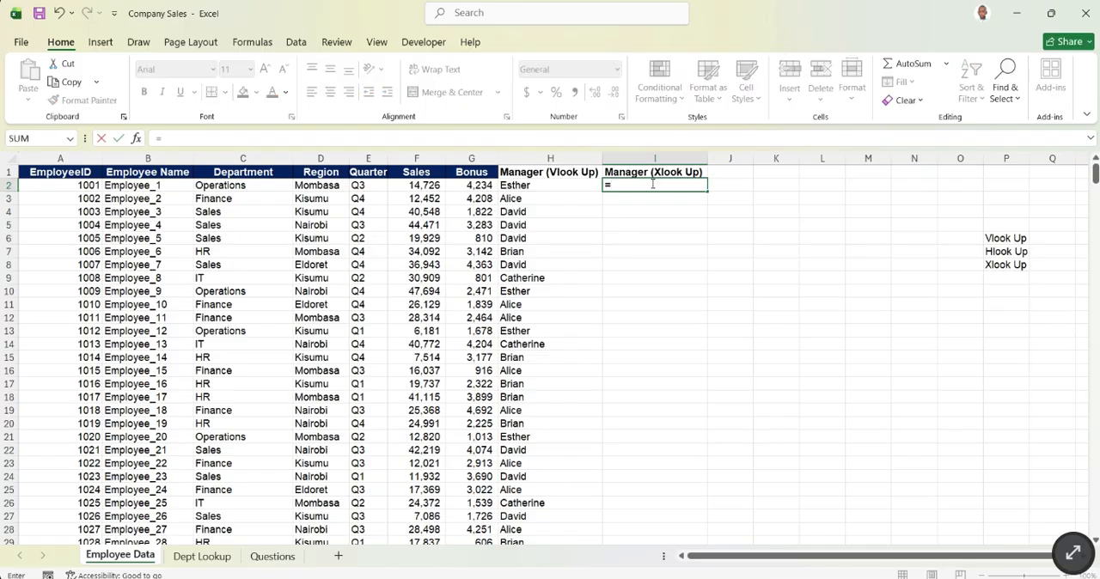
type("XLOOKUP(")
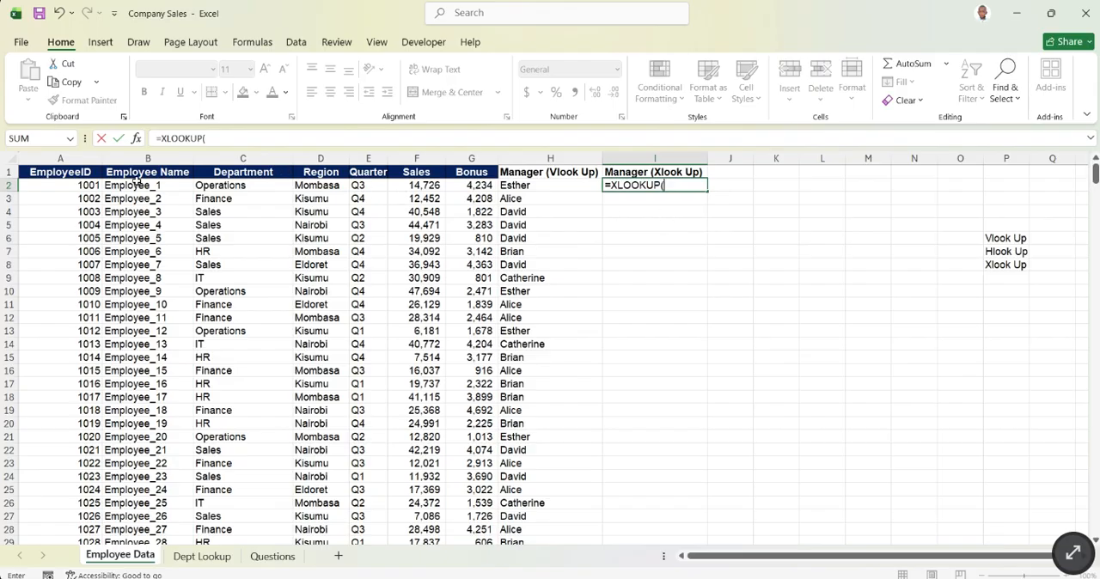
left_click(226, 186)
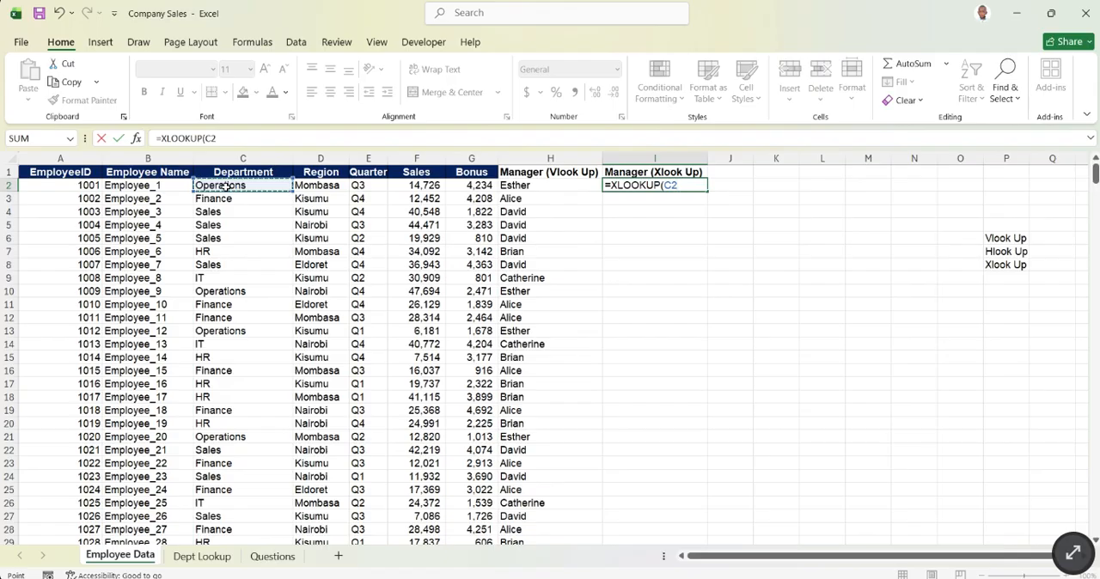
type(",")
- Complete the I2 XLOOKUP with the absolute Dept Lookup ranges $B$2:$B$7 as lookup array and $C$2:$C$7 as return array
left_click(207, 559)
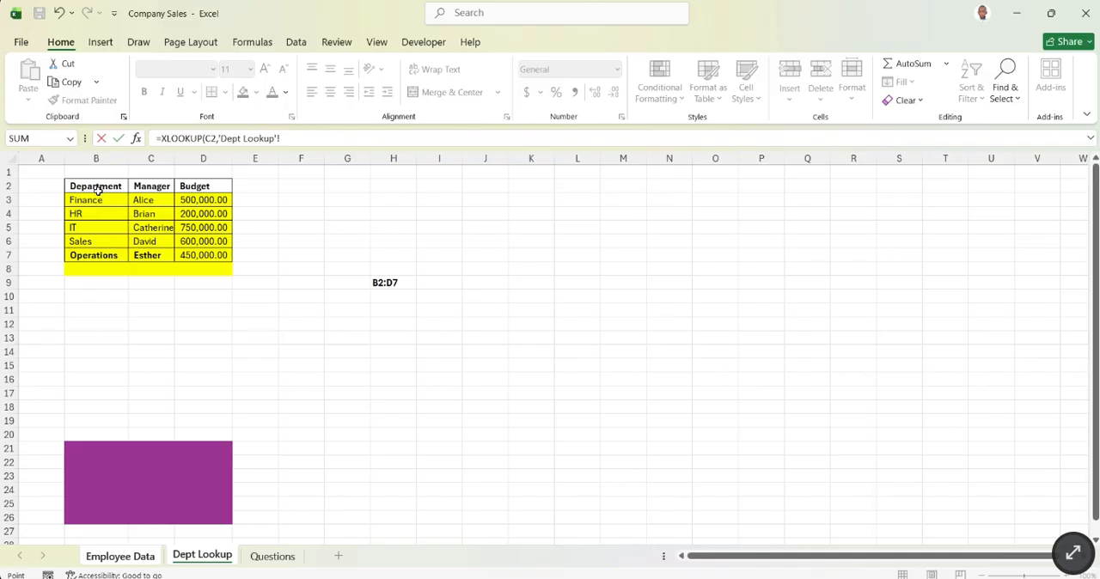
left_click_drag(99, 183, 96, 255)
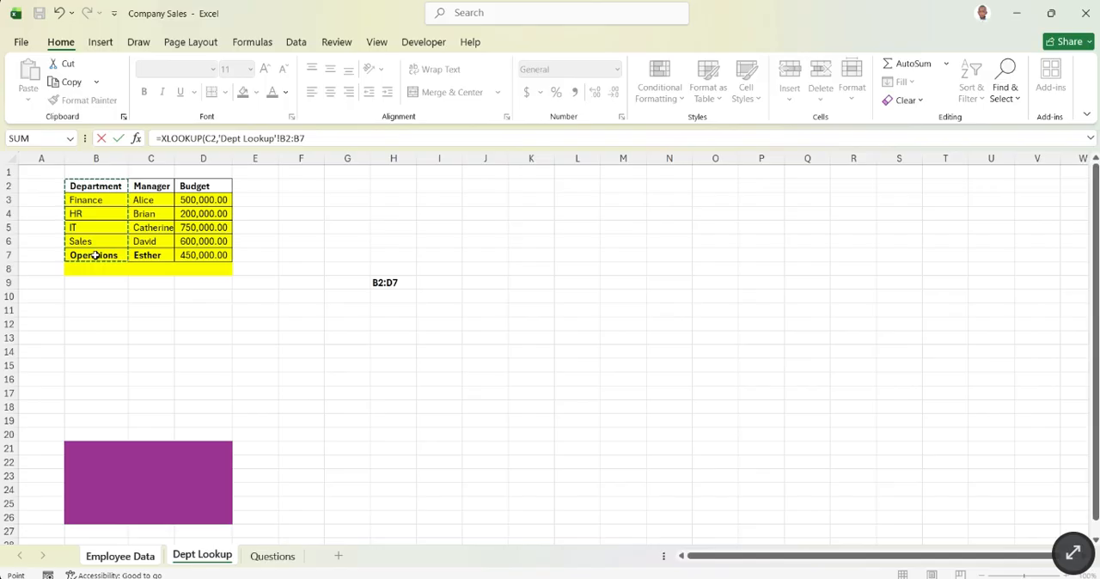
key("F4")
type(",")
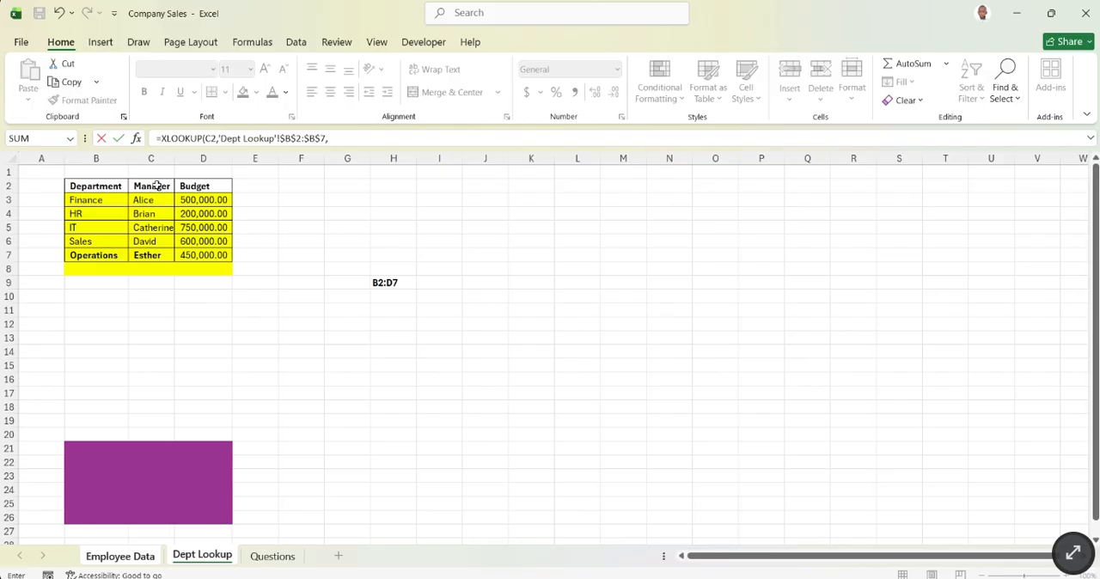
left_click_drag(161, 185, 148, 254)
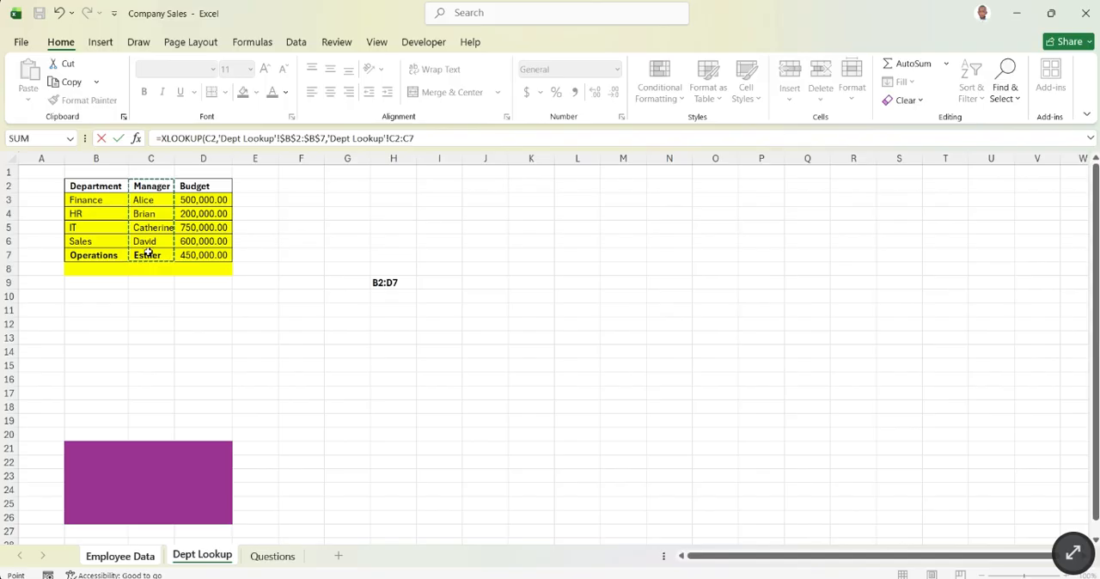
key("F4")
key("Return")
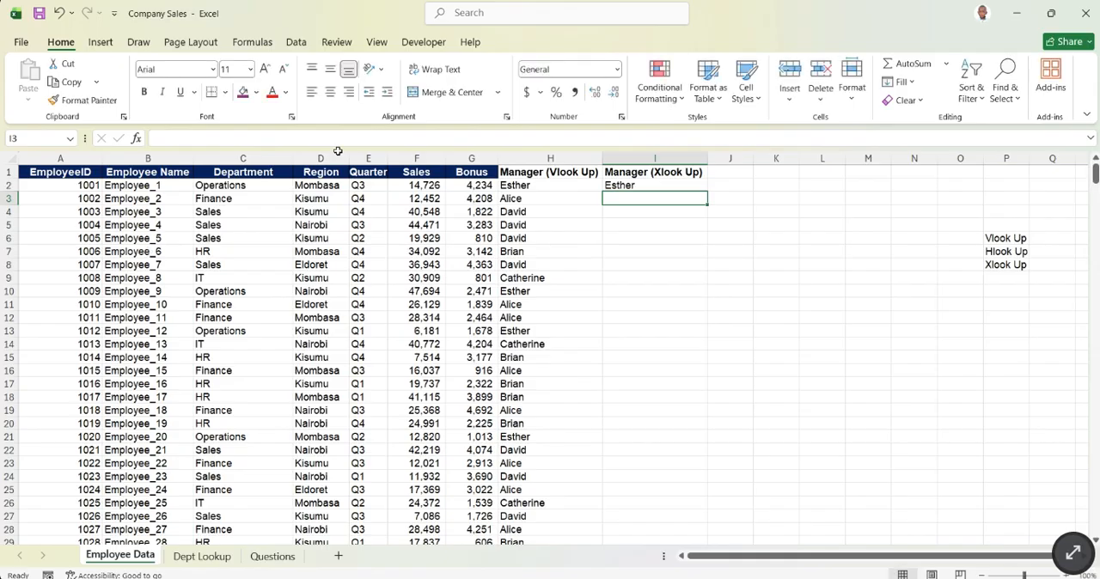
- Compare the H2 and I2 formulas, and fill the XLOOKUP from I2 down the whole Manager (Xlook Up) column
left_click(543, 187)
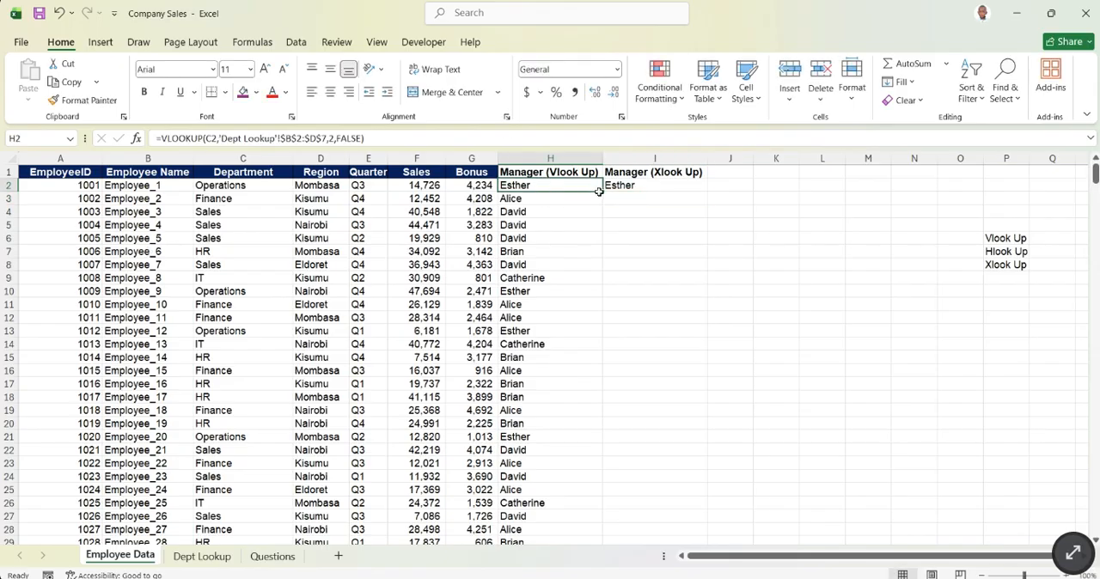
left_click_drag(600, 191, 619, 204)
left_click(618, 212)
left_click(635, 186)
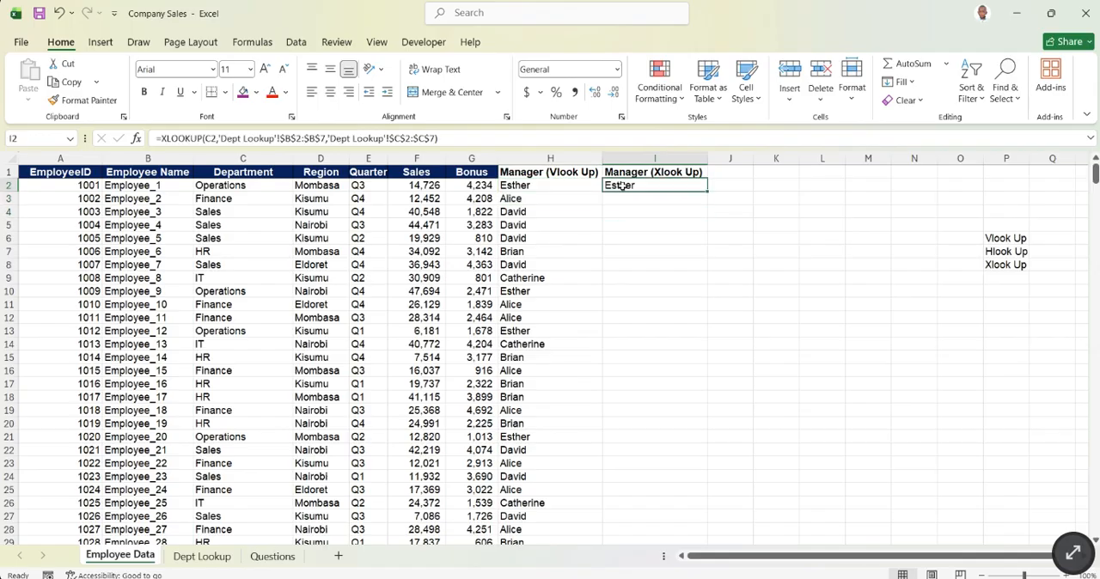
left_click(597, 184)
left_click(683, 189)
double_click(709, 192)
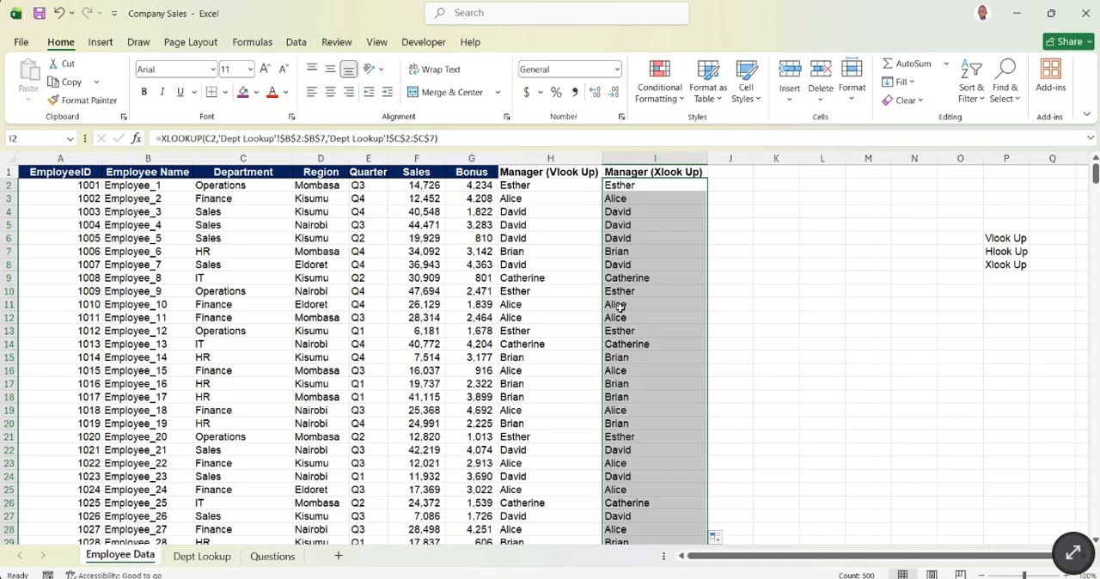
- Compare the VLOOKUP and XLOOKUP manager names down columns H and I, checking row 38 and the formula in I4
scroll(546, 317, "down", 1)
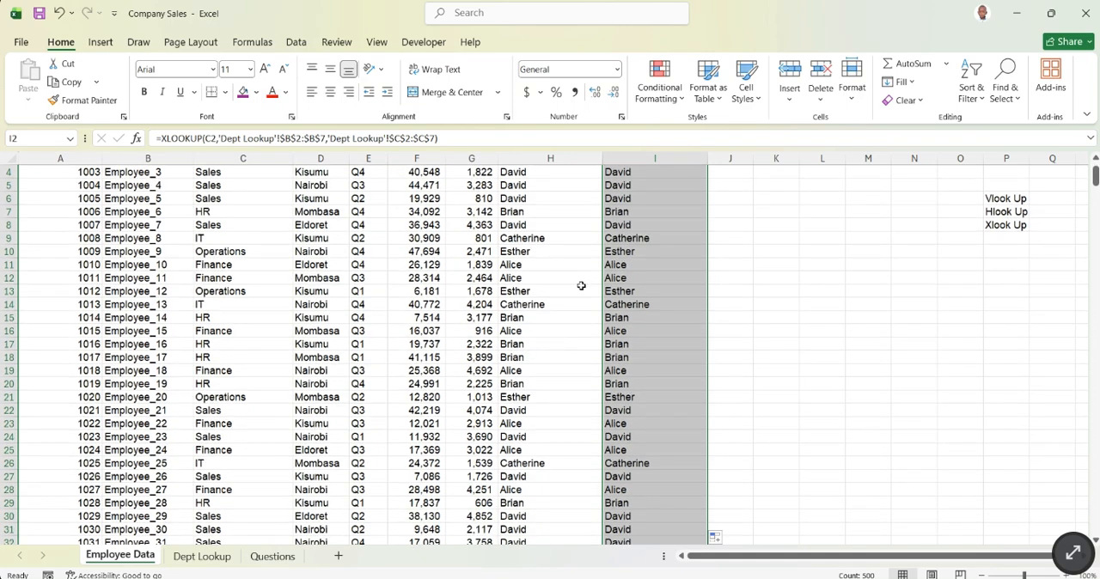
scroll(581, 314, "down", 2)
scroll(579, 327, "down", 5)
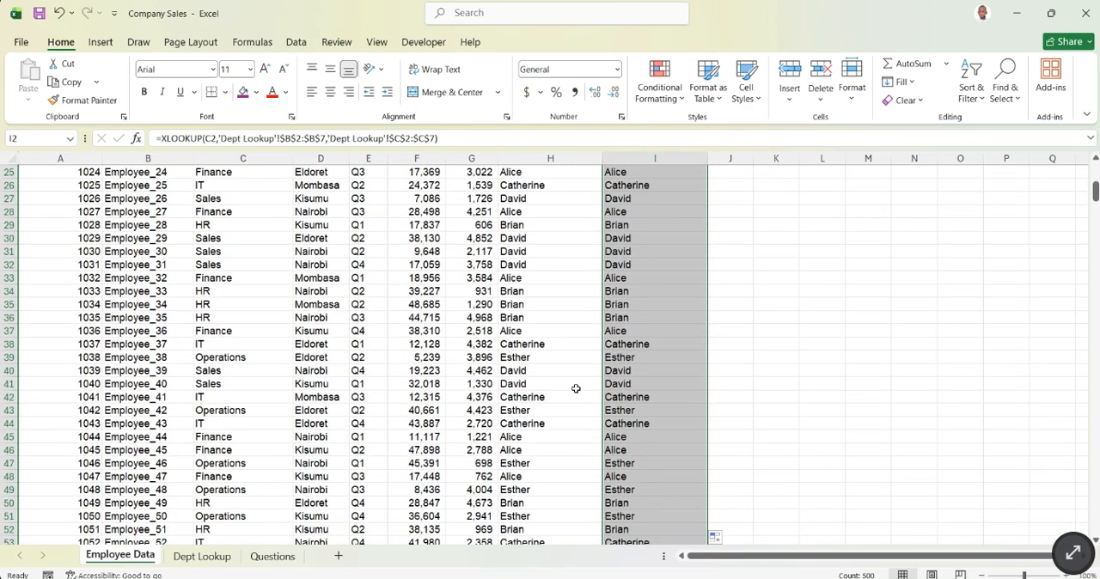
left_click(600, 344)
left_click_drag(601, 342, 615, 344)
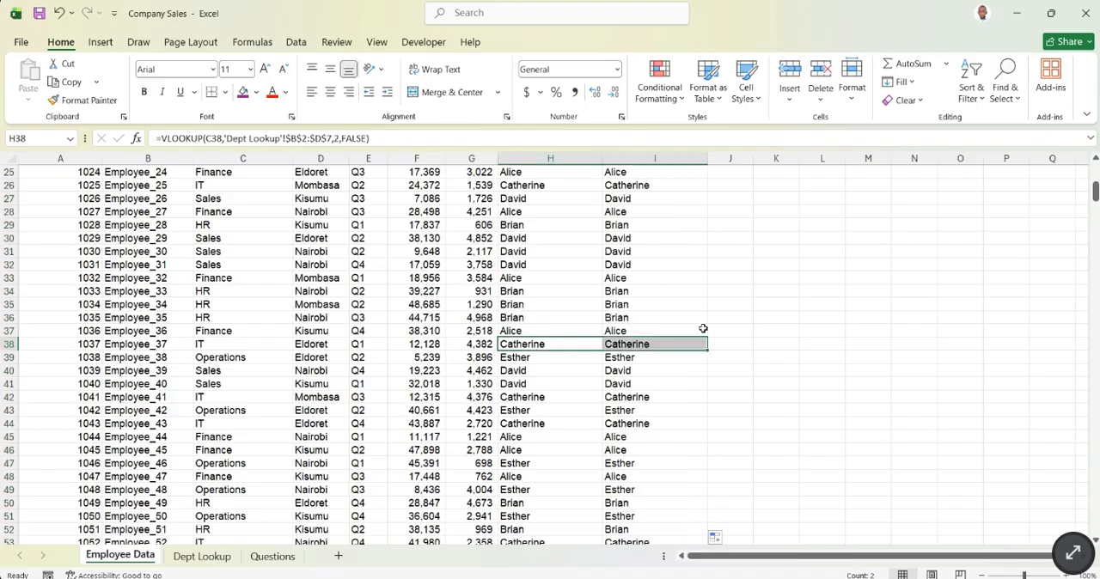
scroll(595, 278, "up", 8)
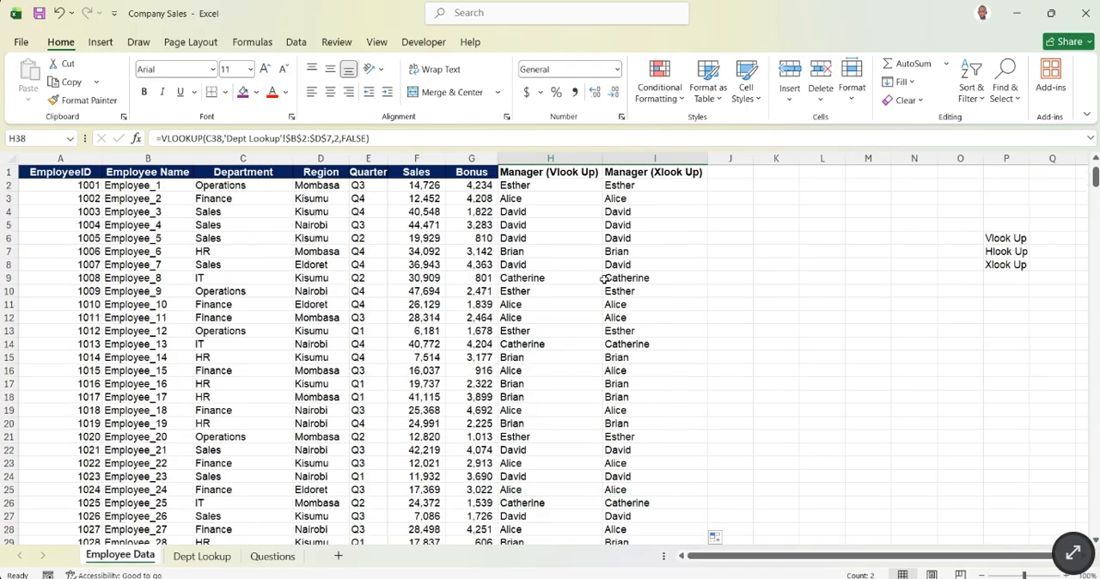
left_click(666, 215)
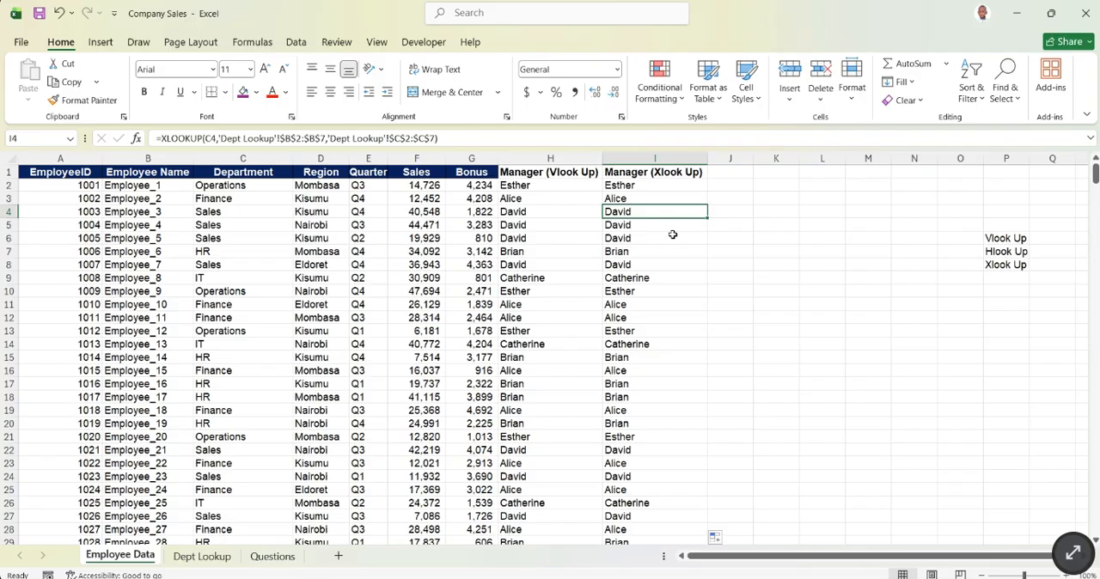
- Copy the Manager (Xlook Up) header from I1 into J1 and fit column J to its text
left_click(638, 172)
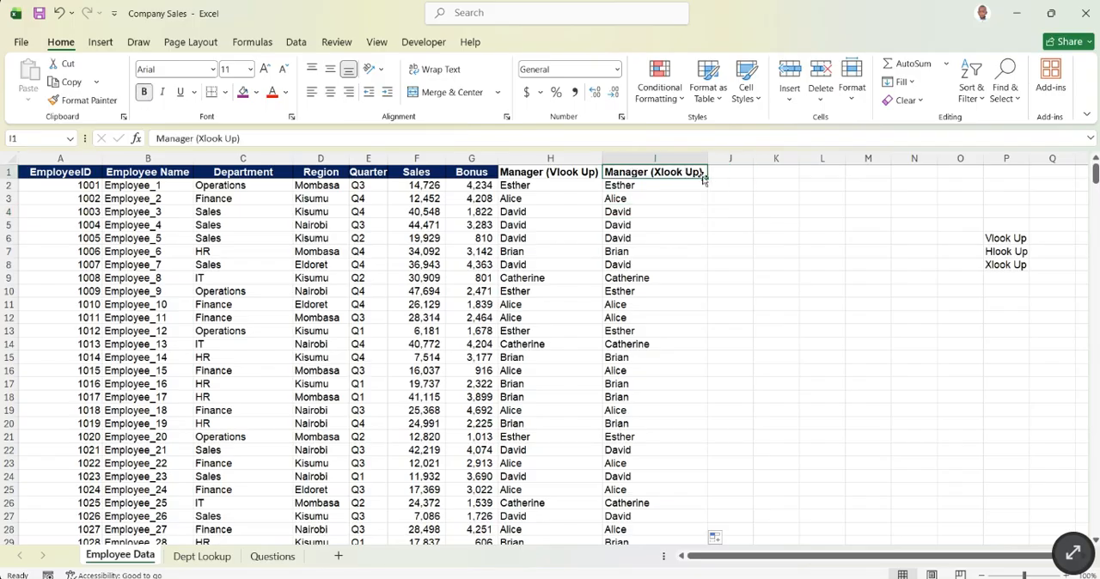
left_click_drag(707, 178, 735, 177)
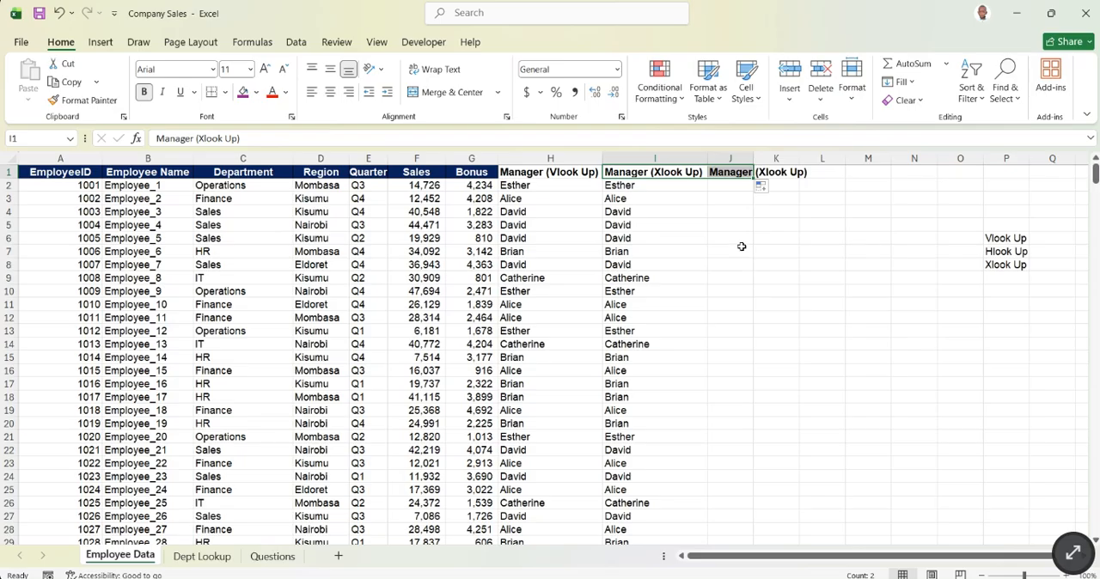
double_click(754, 158)
left_click(776, 273)
- Change the header in J1 to Manager (Hlook Up)
left_click(771, 172)
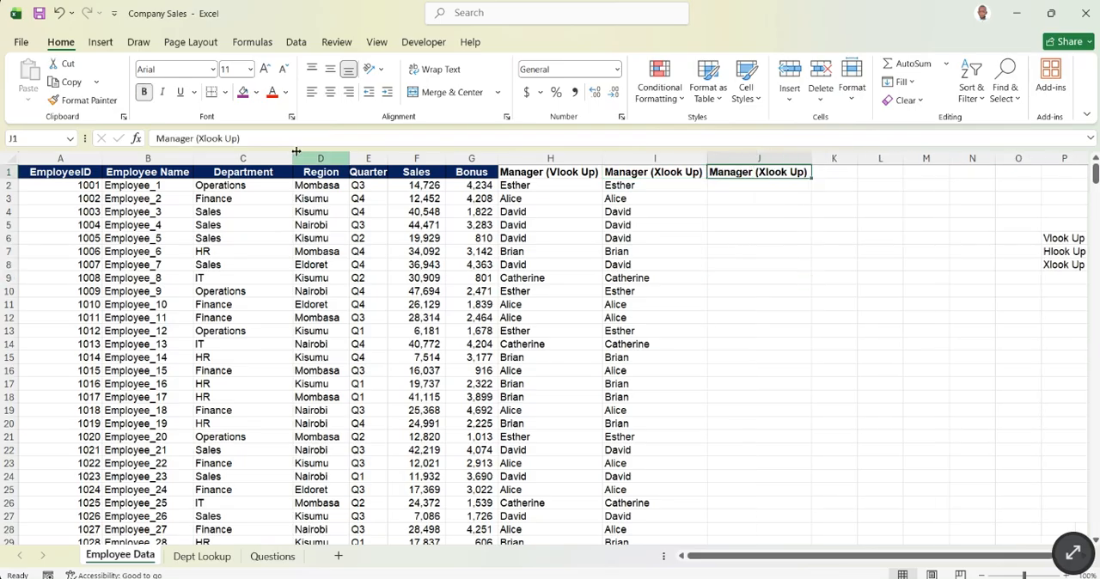
left_click(200, 138)
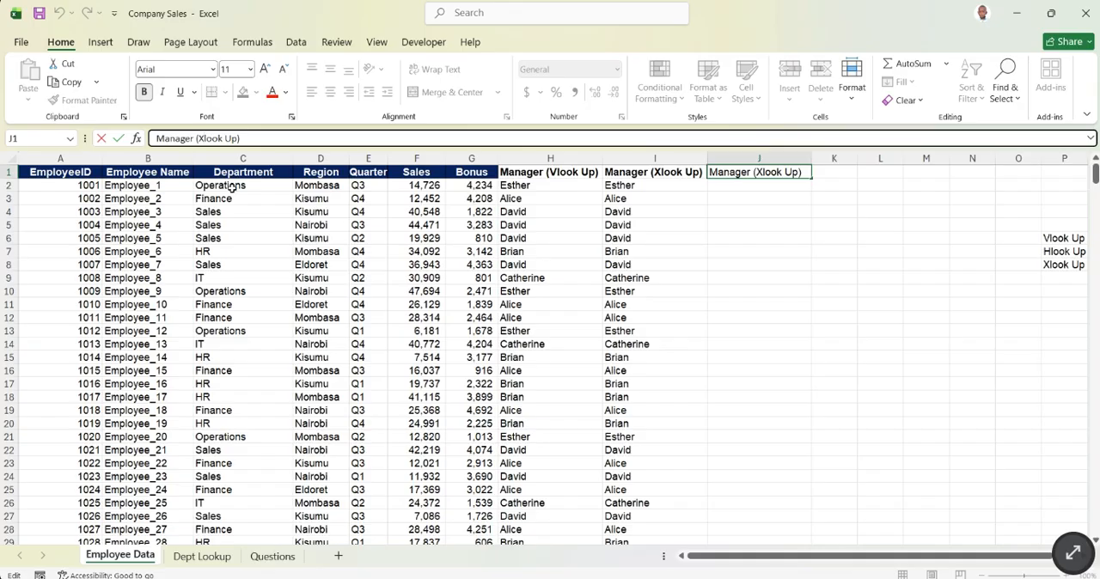
key("BackSpace")
type("h")
key("BackSpace")
type("H")
key("Return")
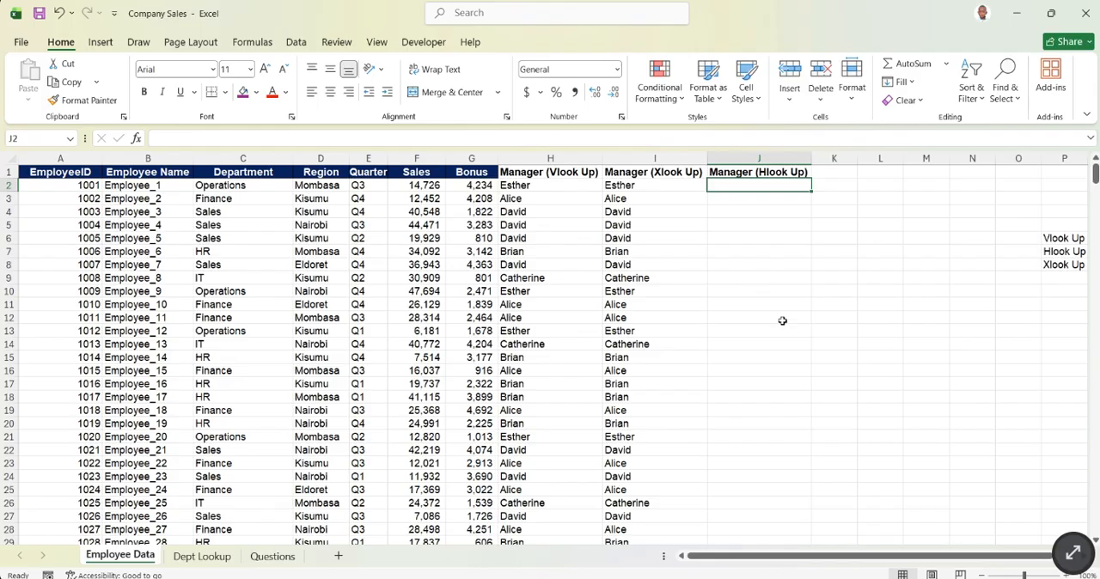
left_click(813, 550)
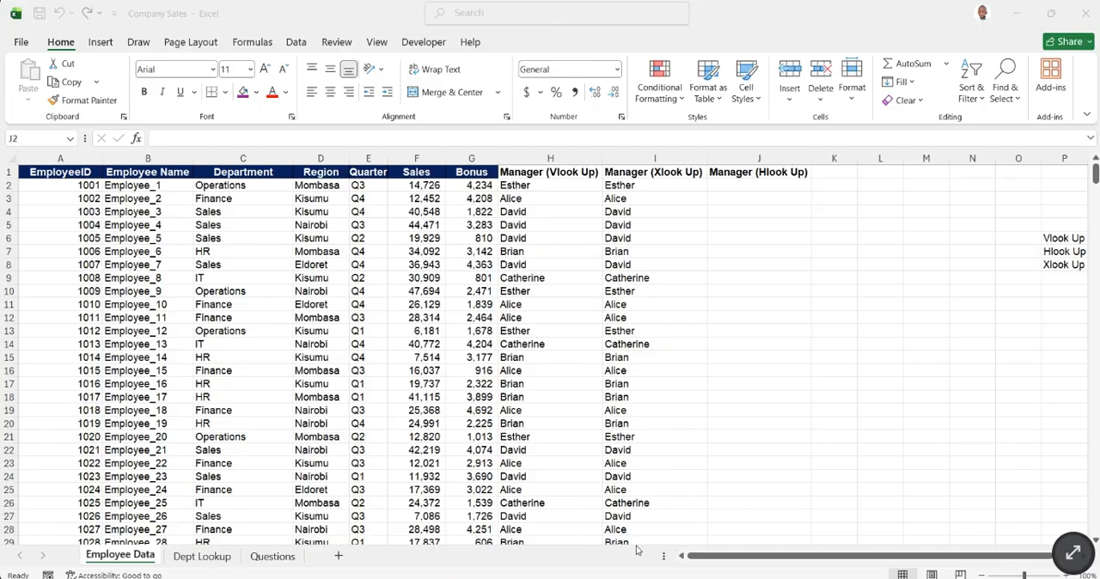
- On the Dept Lookup sheet, remove the fill colour from B3:D8 and from B21:D26
left_click(688, 535)
left_click(228, 566)
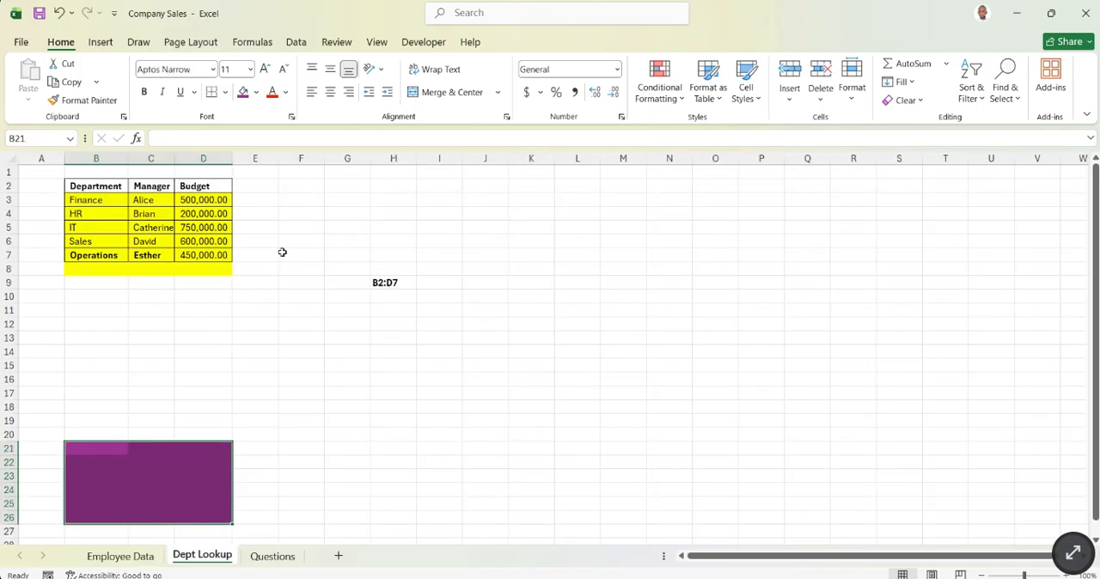
left_click(91, 198)
left_click_drag(91, 199, 207, 269)
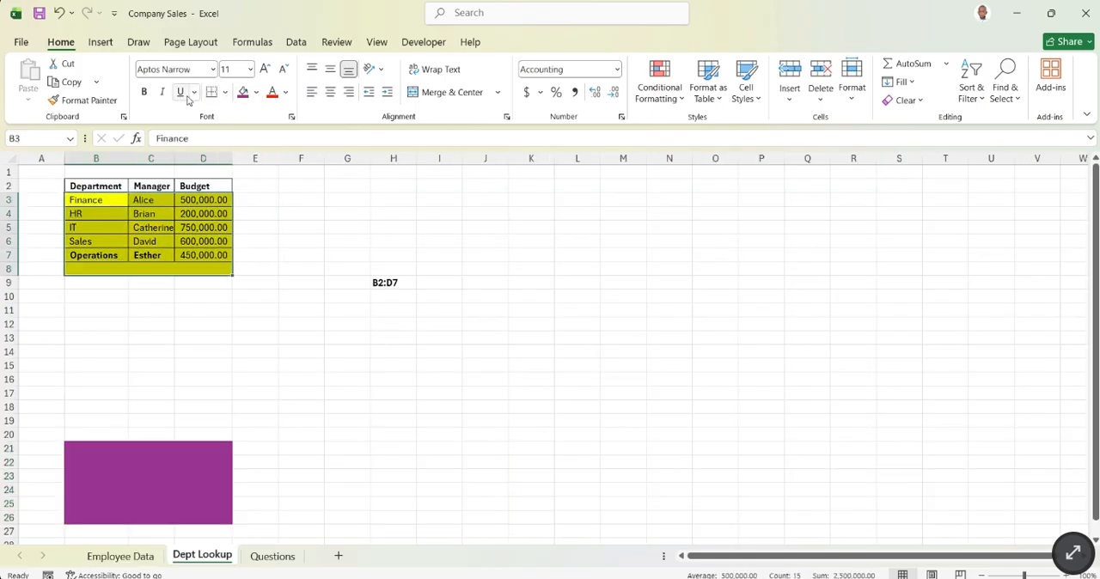
left_click(257, 93)
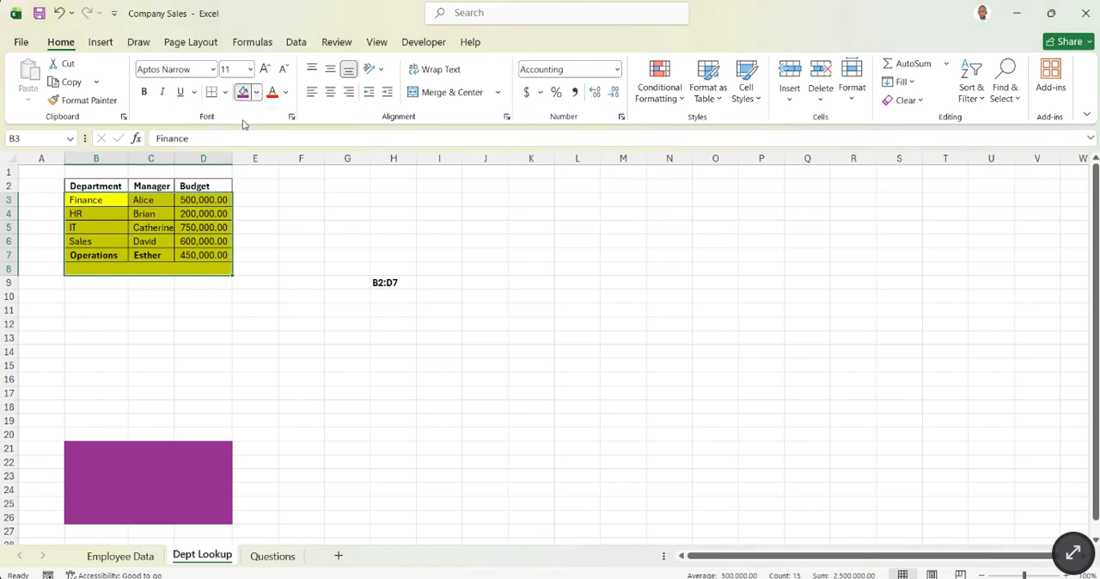
left_click(244, 162)
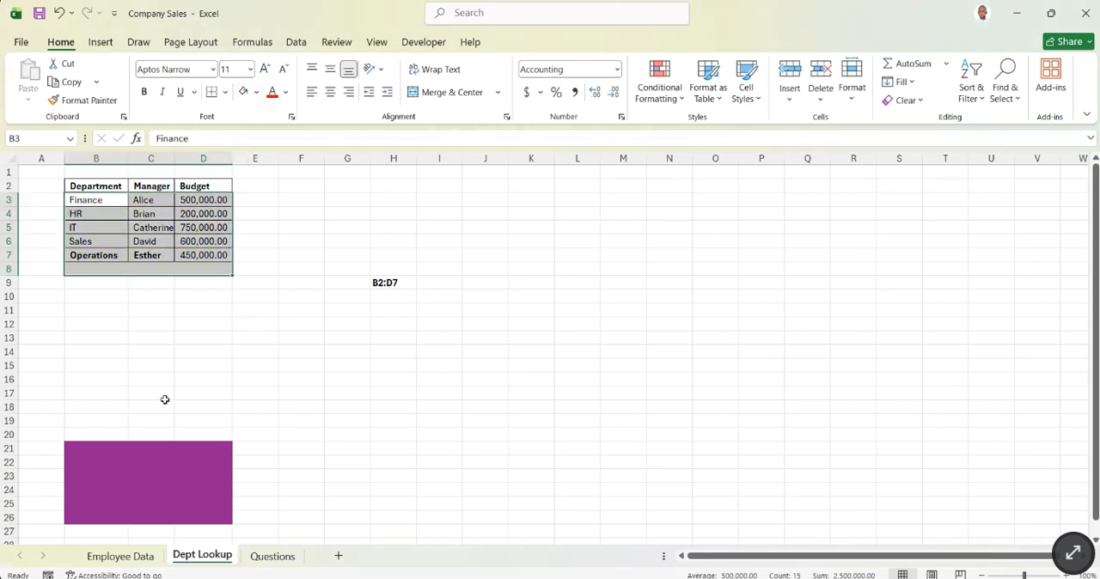
left_click_drag(94, 451, 194, 518)
left_click(245, 93)
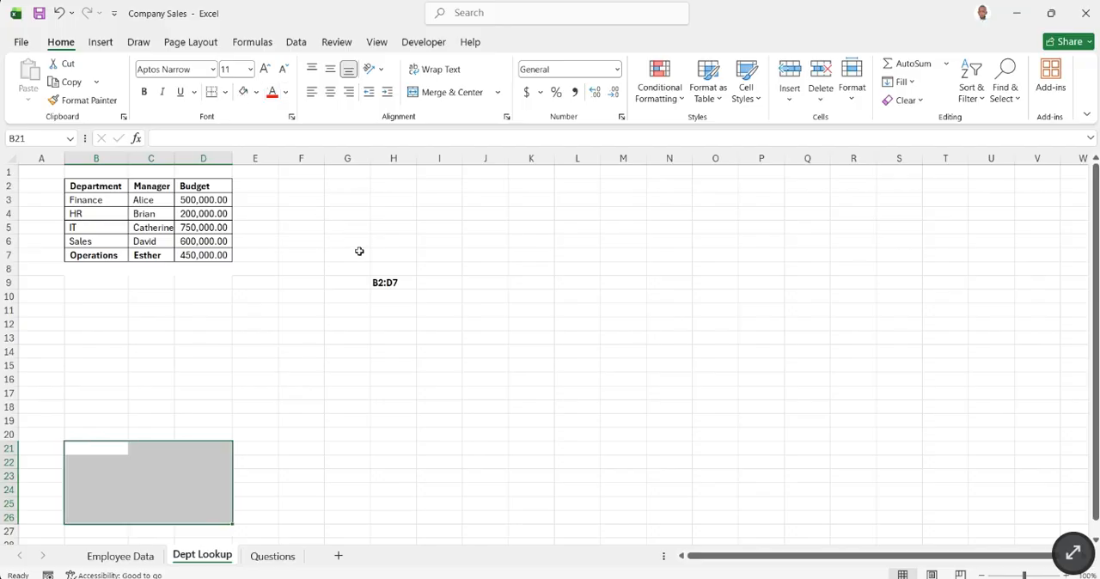
- Delete the B2:D7 note from cell H9
left_click(377, 295)
left_click(388, 282)
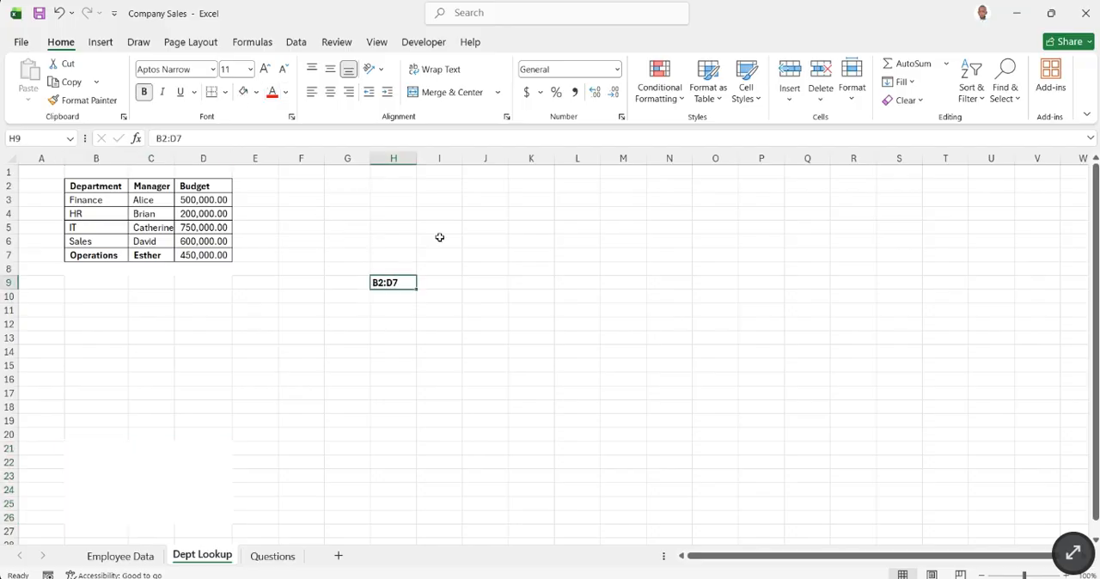
key("Delete")
left_click(405, 299)
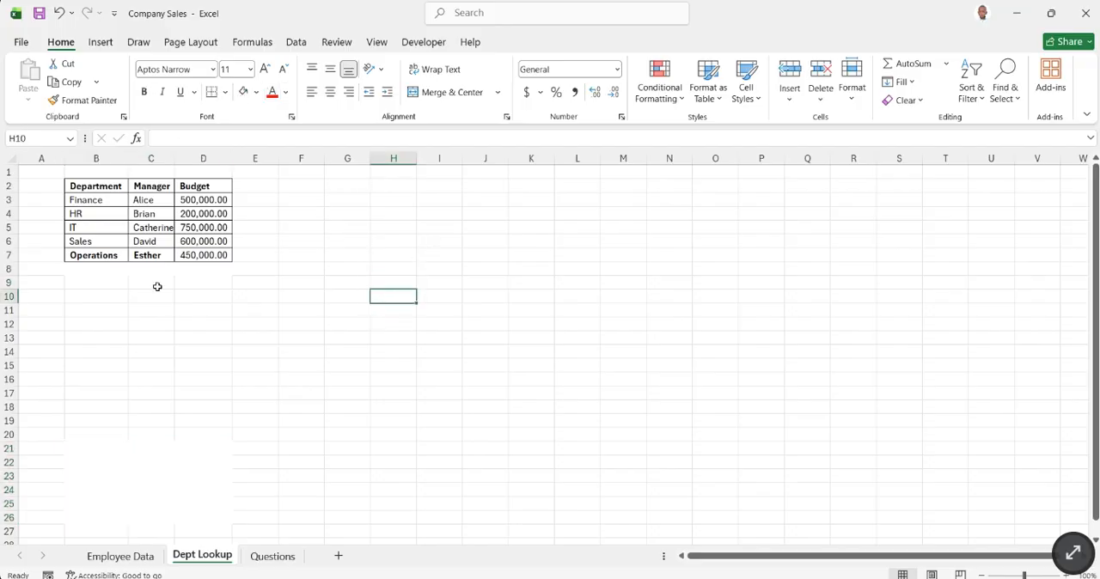
- Copy the plain formatting of blank cell H10 onto A4:E27 with Format Painter
left_click(79, 101)
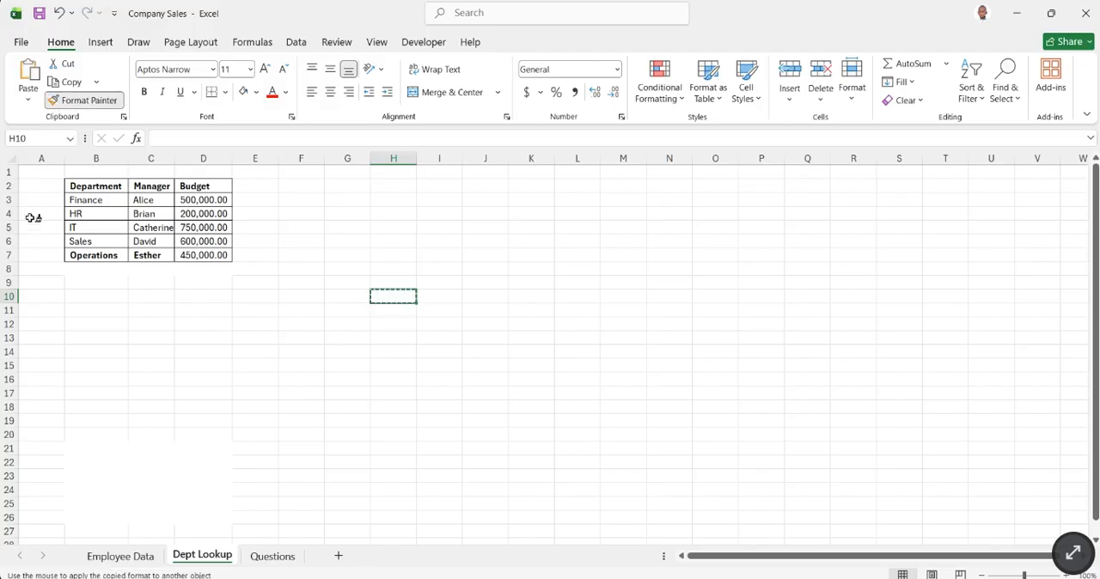
mouse_move(29, 215)
left_mouse_down()
mouse_move(257, 305)
mouse_move(255, 482)
mouse_move(244, 524)
left_mouse_up()
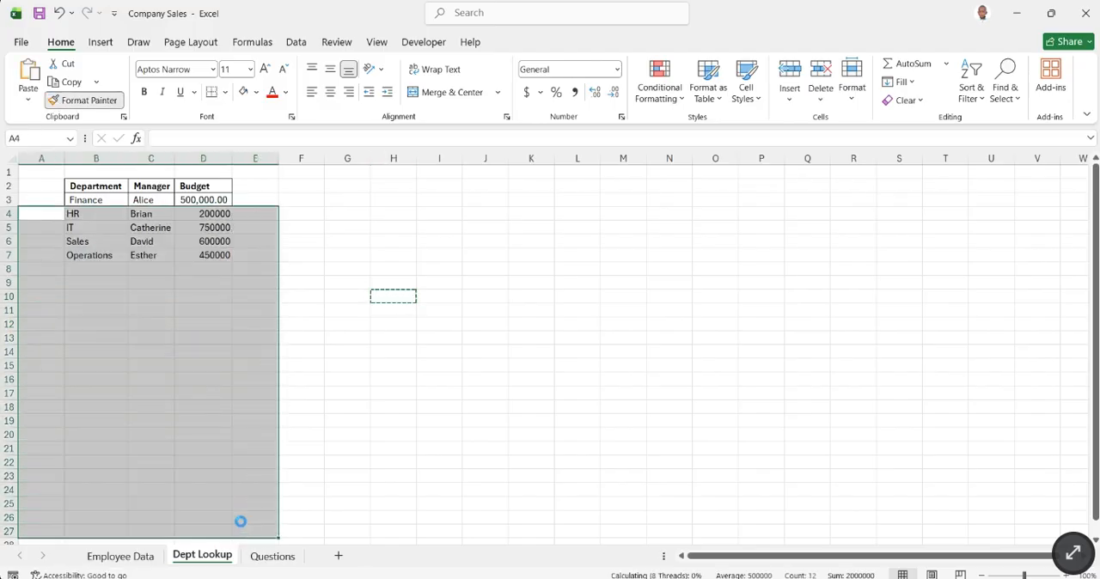
left_click(392, 366)
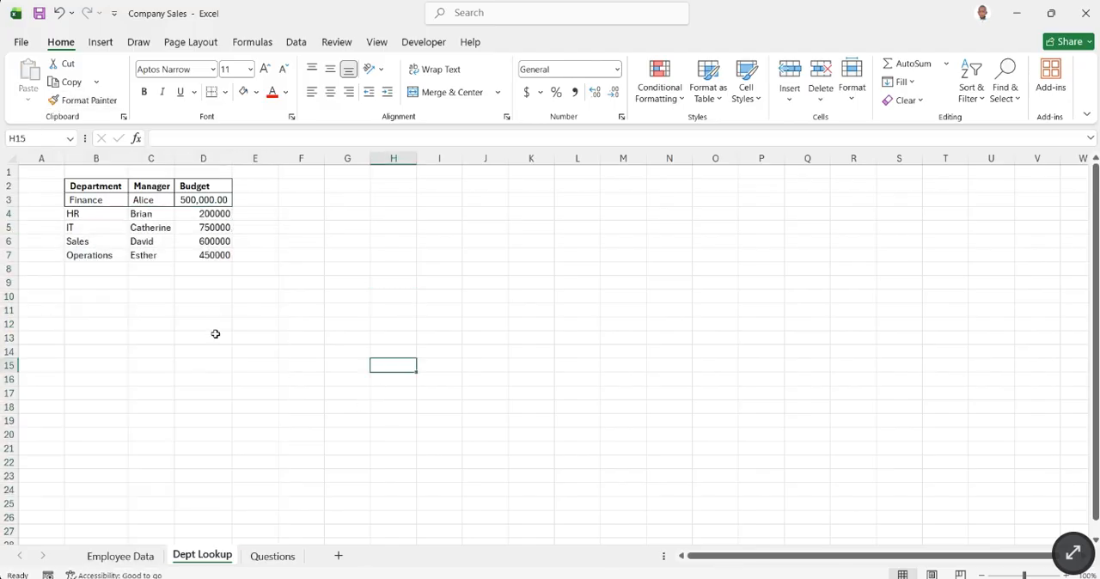
- Apply all borders to the department table rows in B3:D7
left_click(72, 199)
left_click_drag(72, 199, 203, 255)
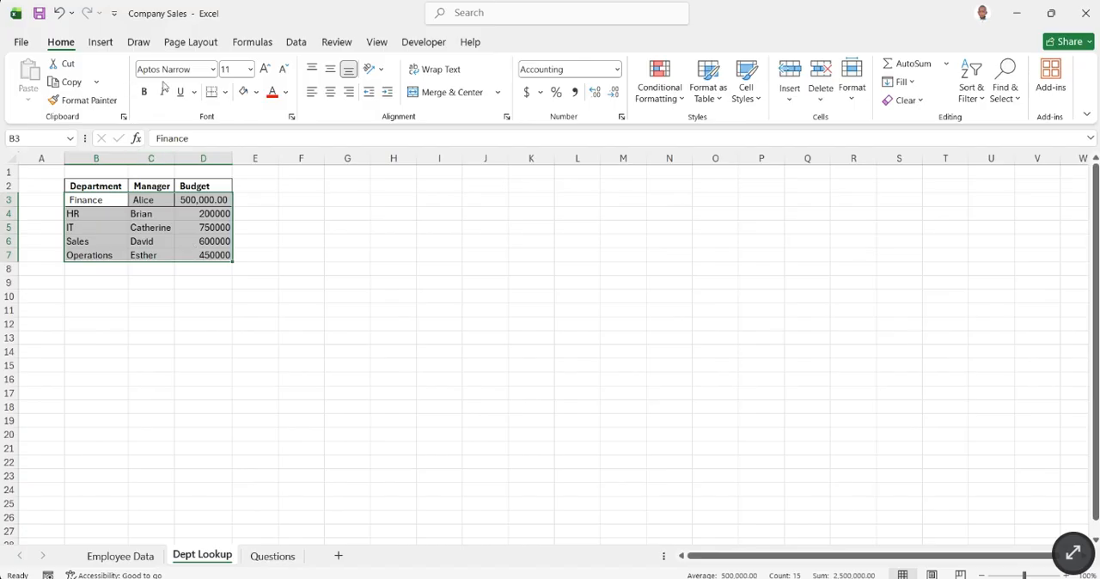
left_click(215, 92)
left_click(406, 286)
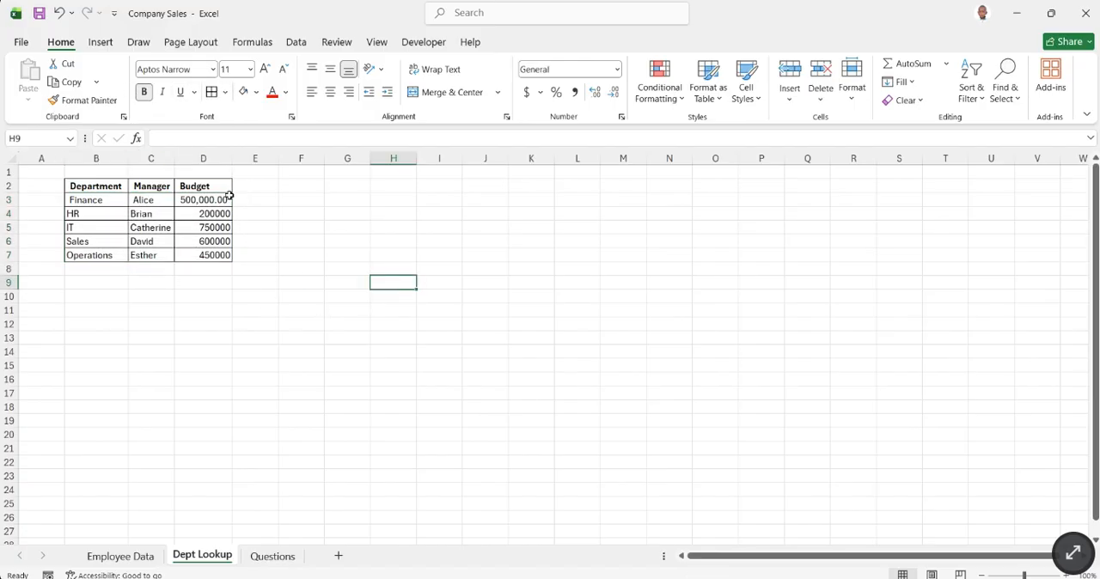
- Format the Budget column D with comma style and no decimal places
left_click(201, 159)
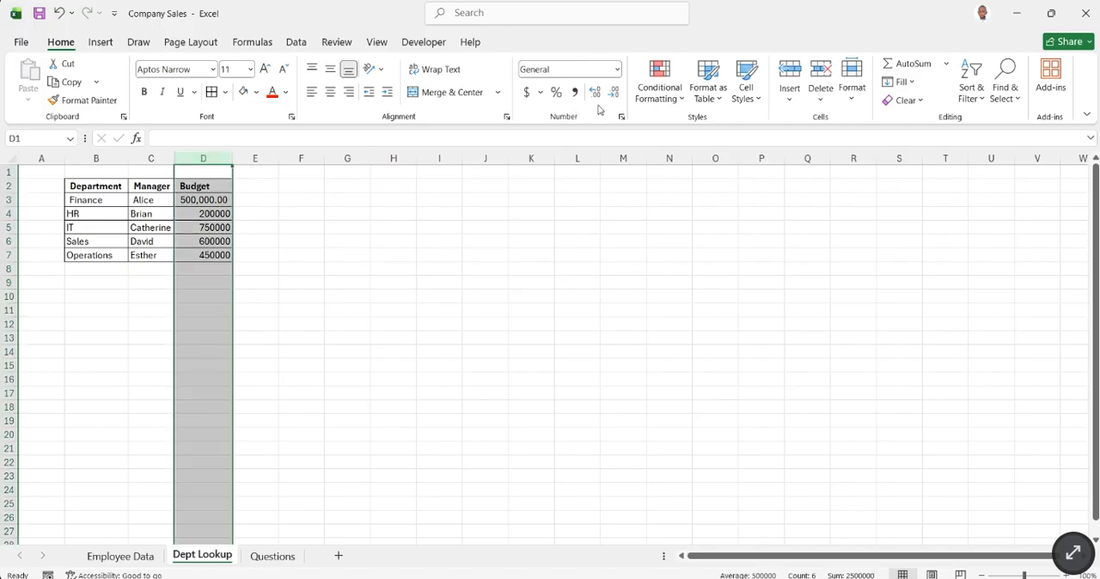
left_click(572, 92)
left_click(610, 95)
left_click(611, 95)
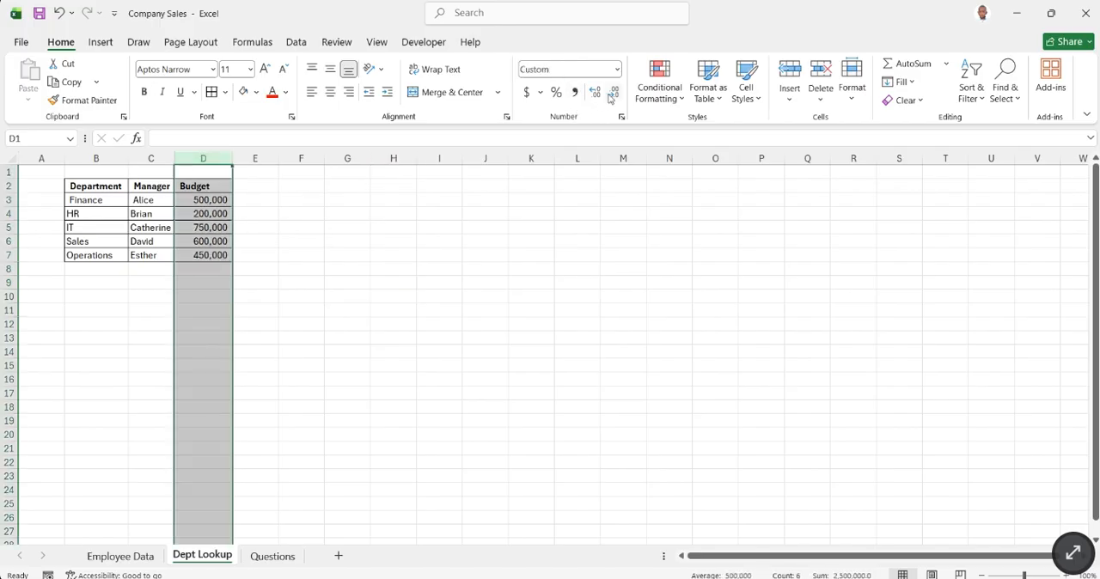
left_click(285, 283)
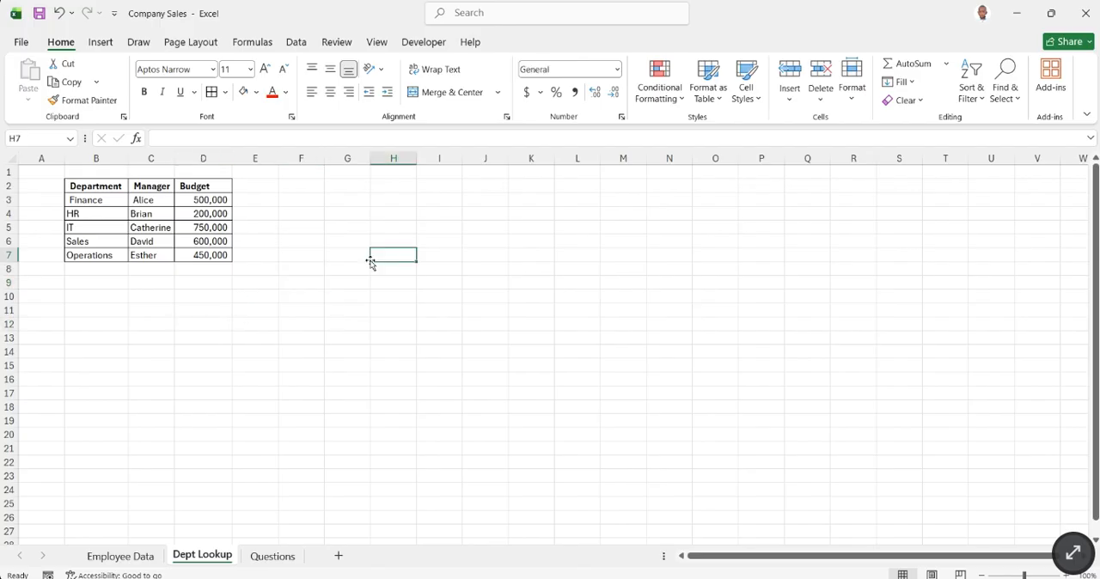
left_click_drag(87, 186, 214, 254)
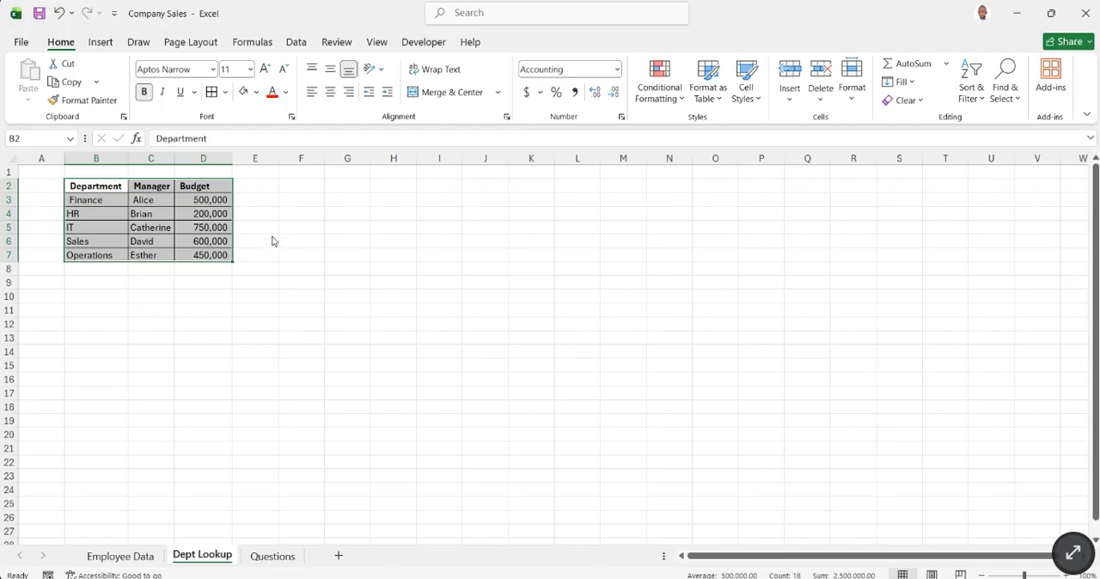
key("ctrl+c")
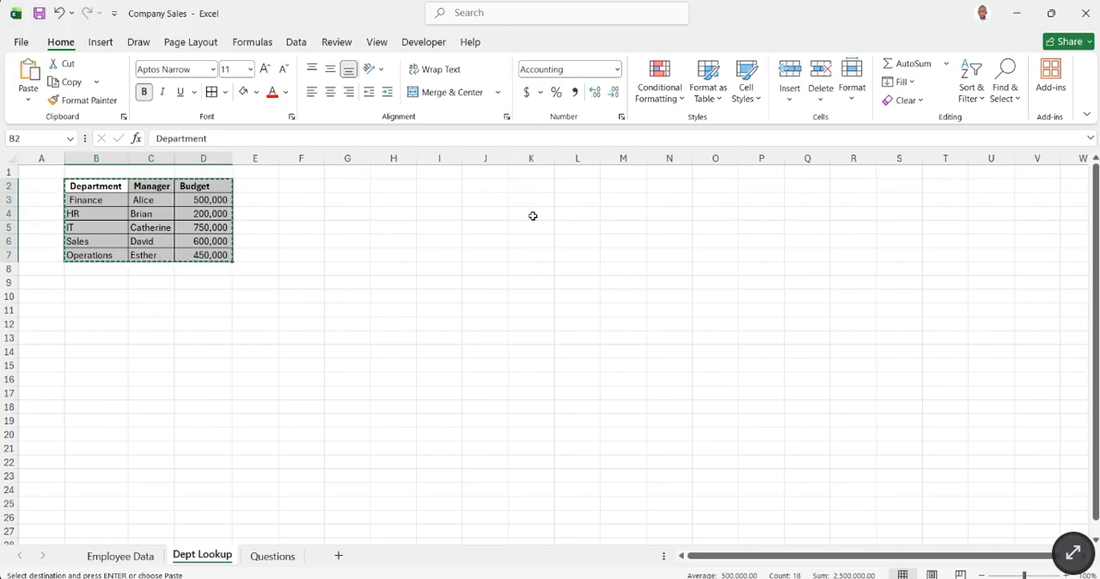
left_click(530, 271)
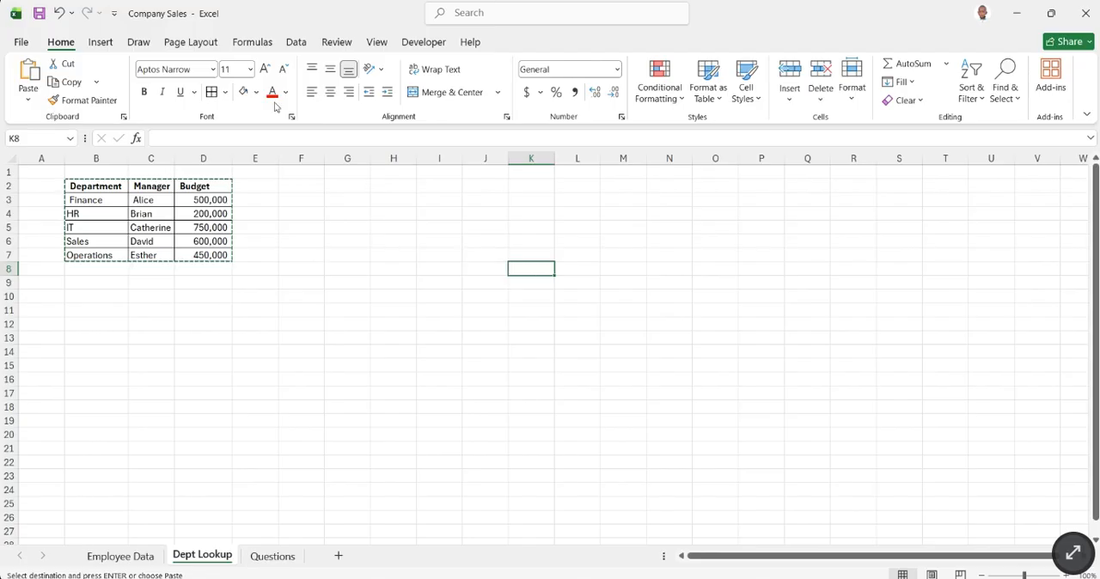
key("Escape")
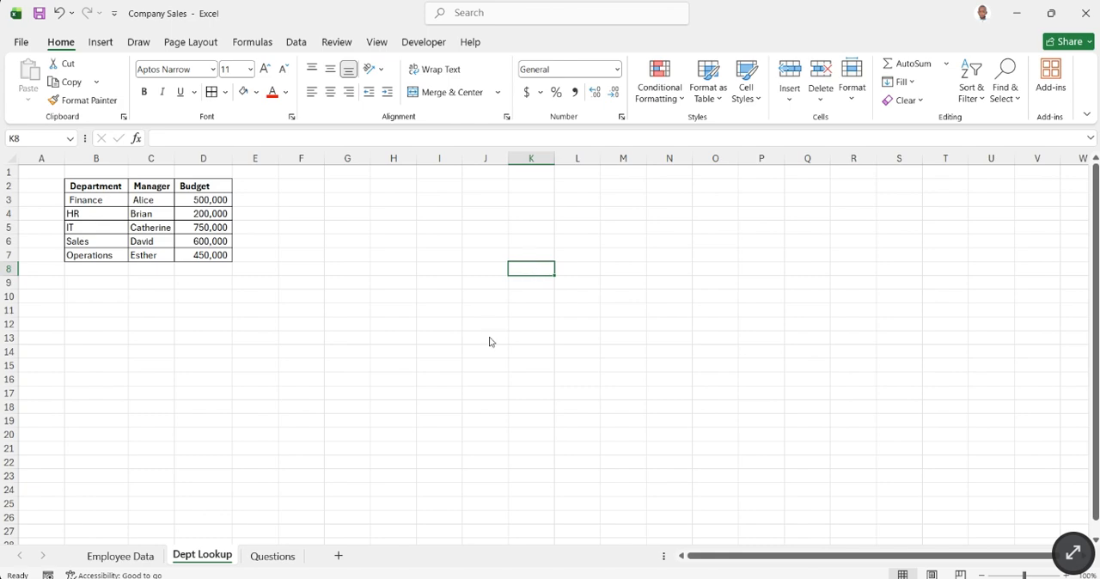
- Copy the department table B2:D7 and paste it transposed, starting at K8
left_click_drag(88, 186, 201, 255)
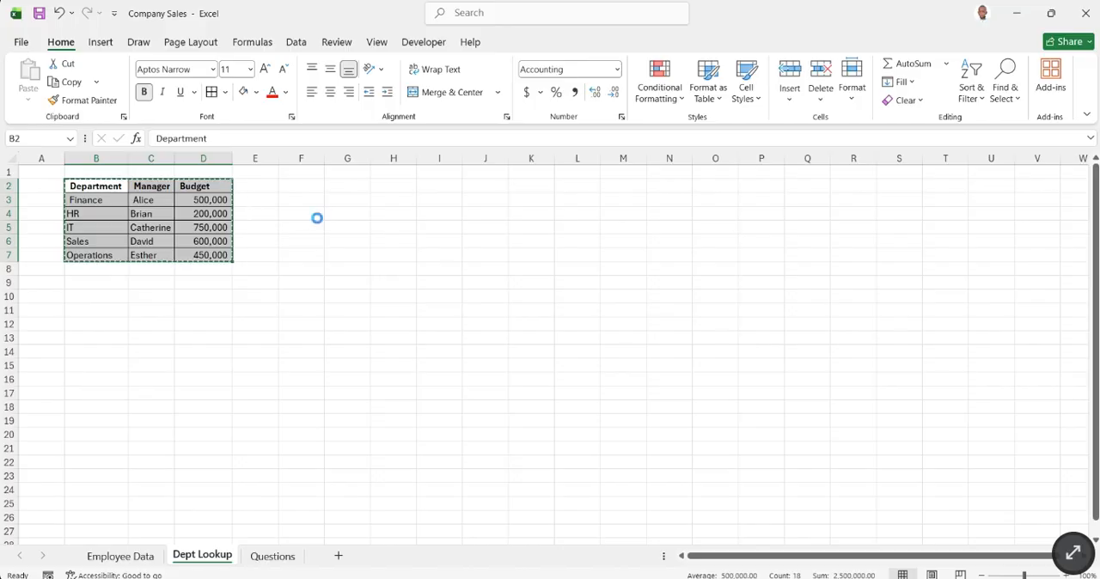
key("ctrl+c")
left_click(530, 269)
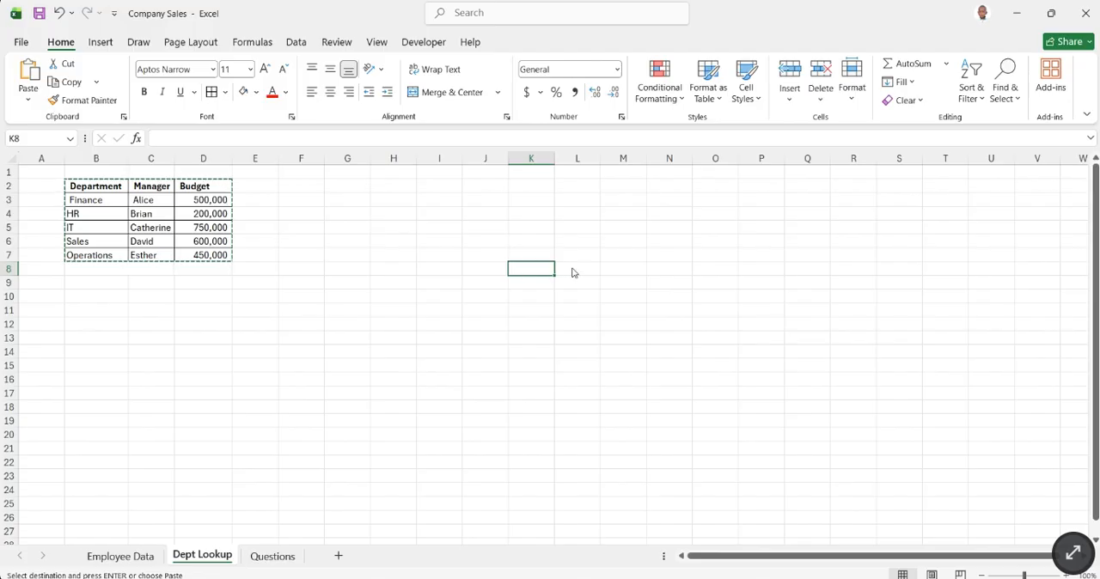
key("ctrl+v")
key("ctrl+z")
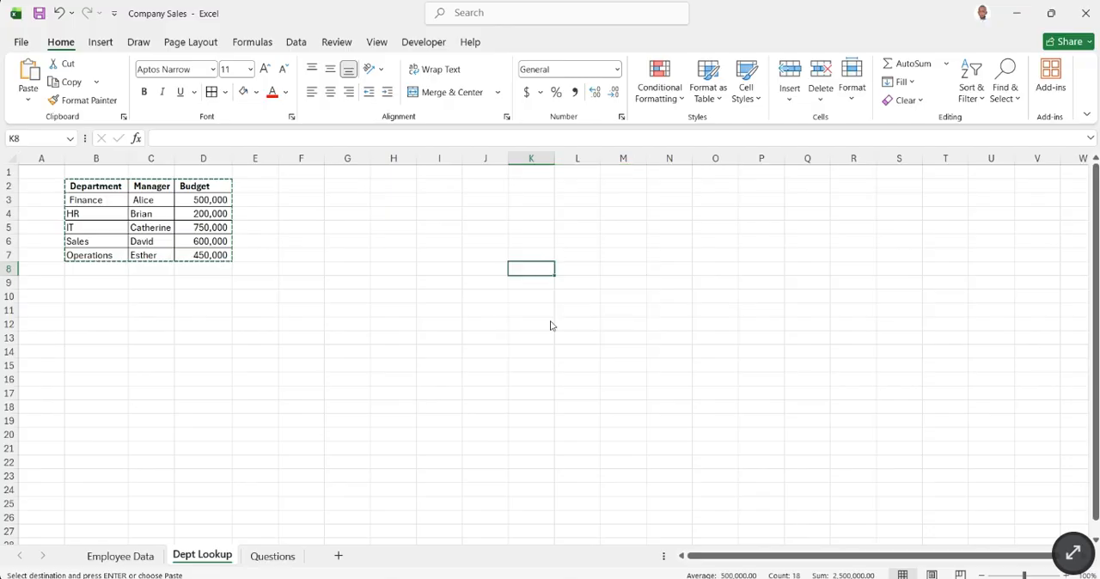
key("ctrl+v")
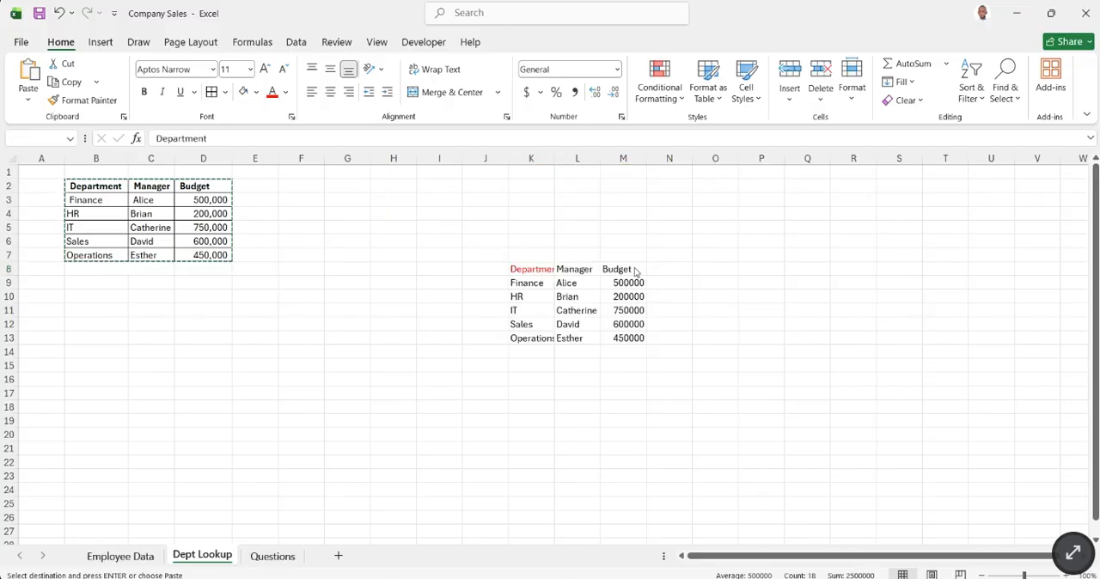
key("ctrl+t")
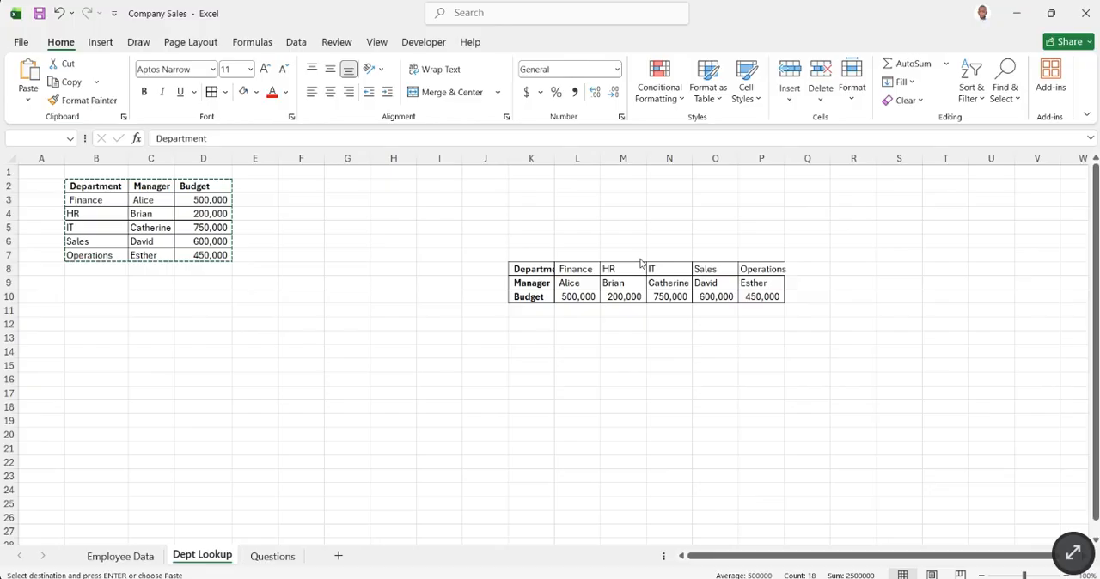
left_click(641, 264)
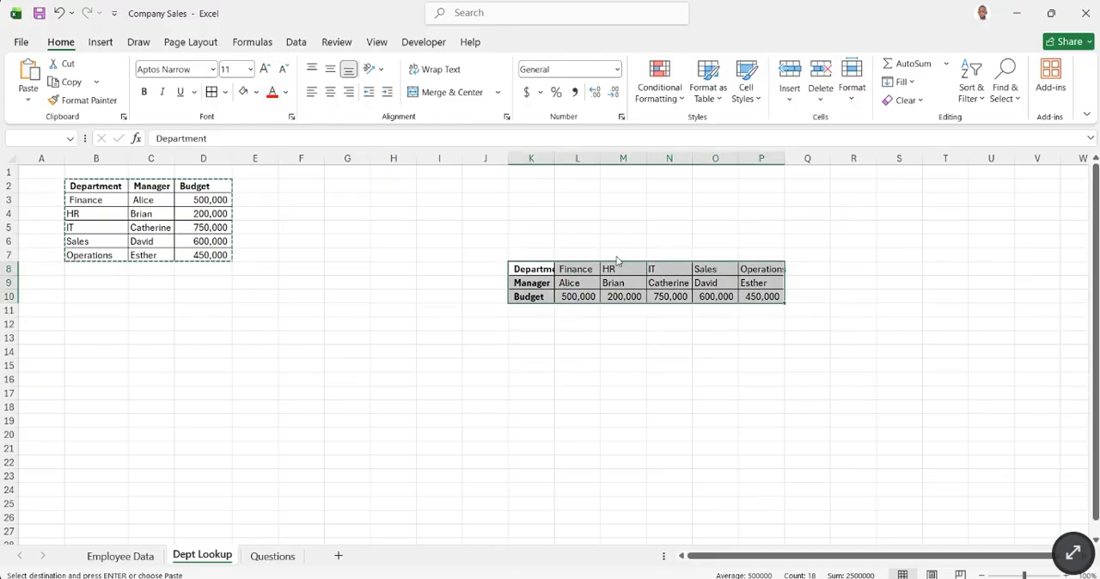
left_click(639, 265)
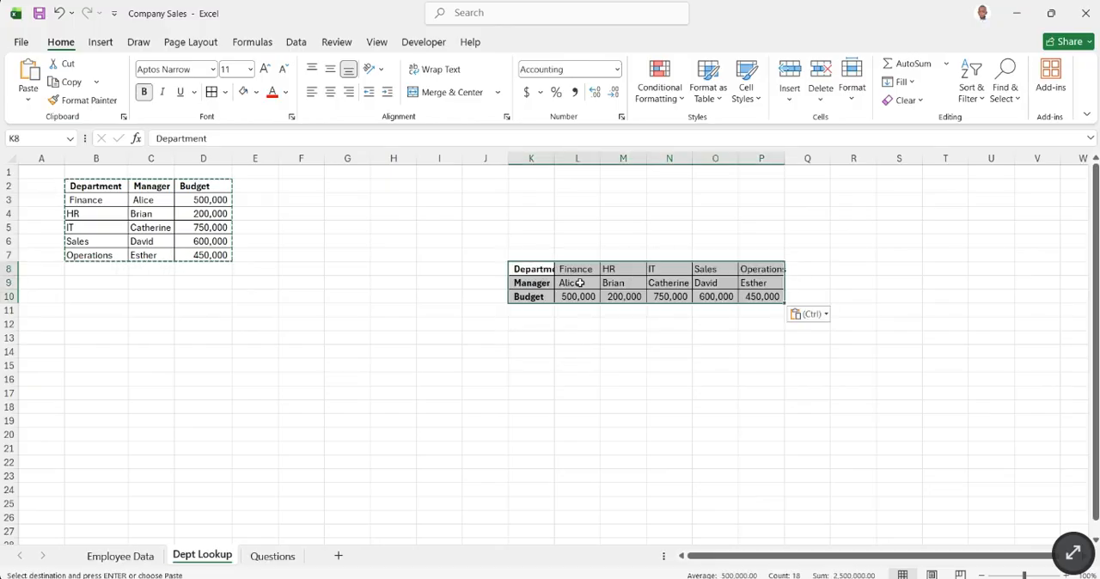
- Fit the widths of the transposed table's columns K to P to their contents
double_click(553, 157)
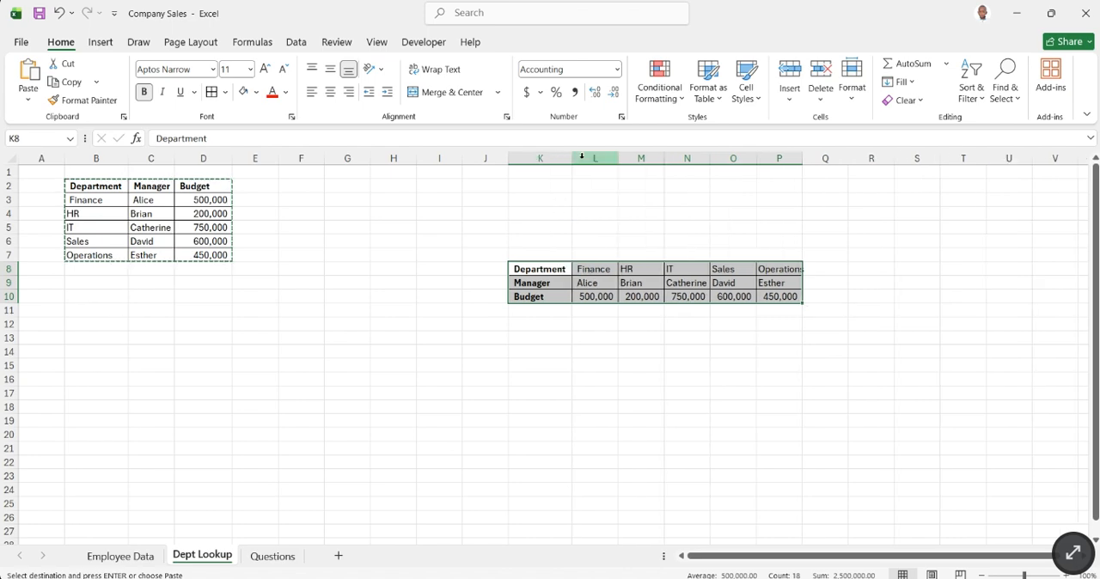
double_click(618, 159)
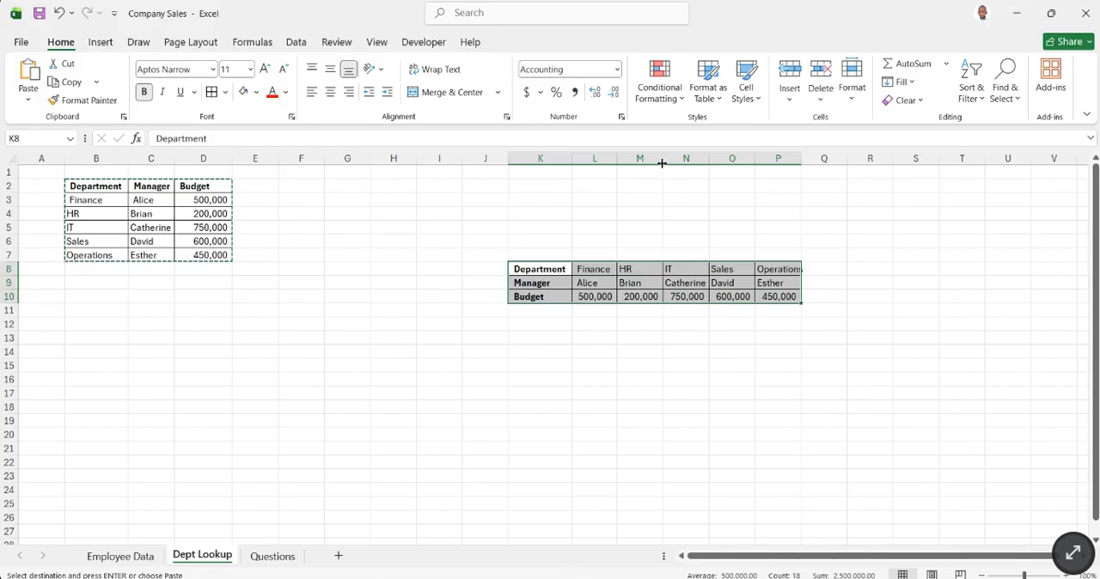
left_click_drag(663, 159, 662, 159)
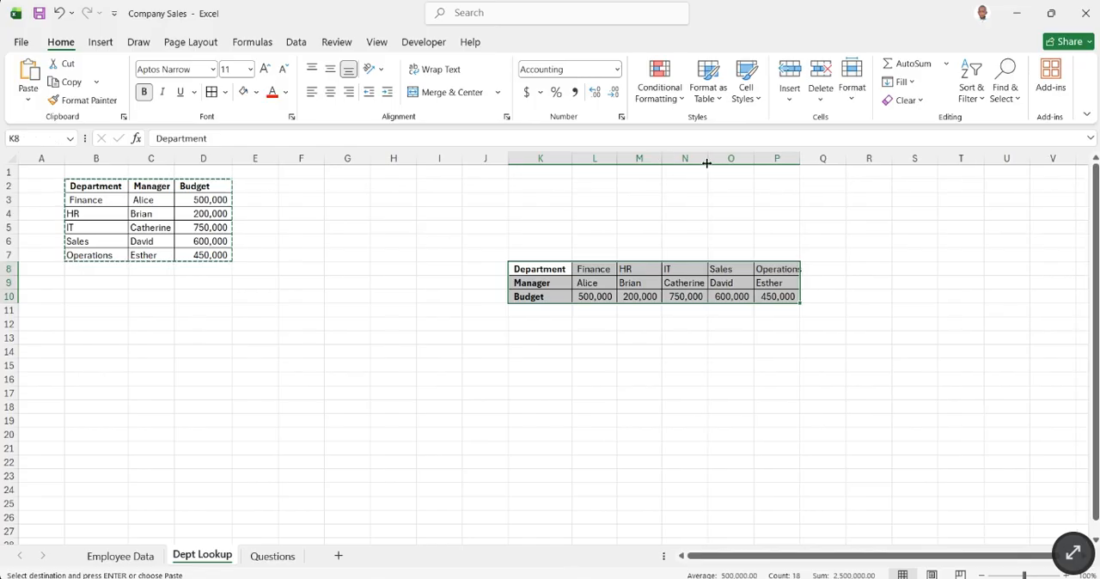
double_click(799, 159)
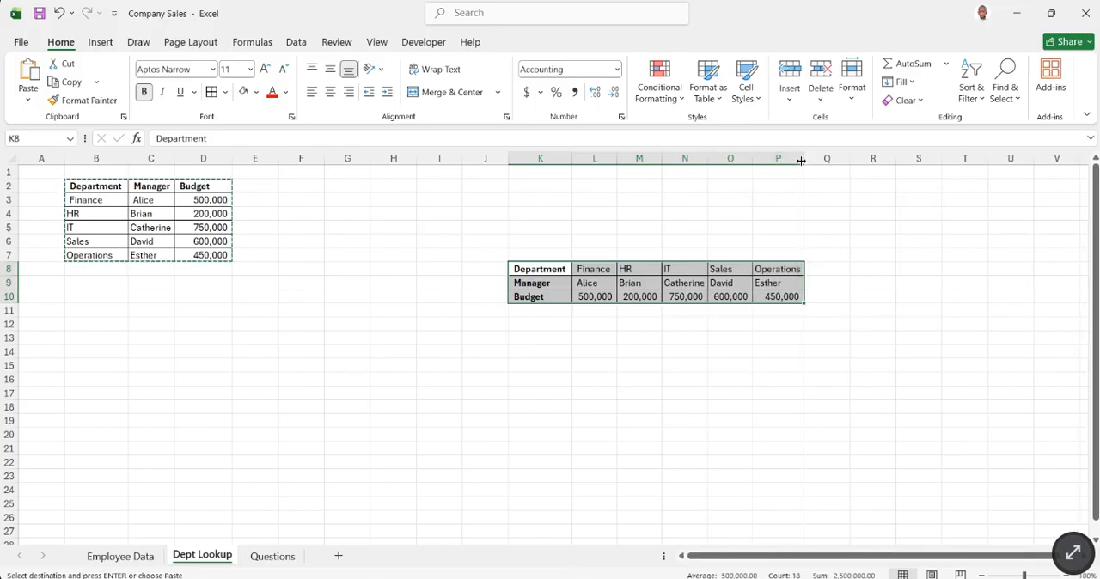
left_click(766, 360)
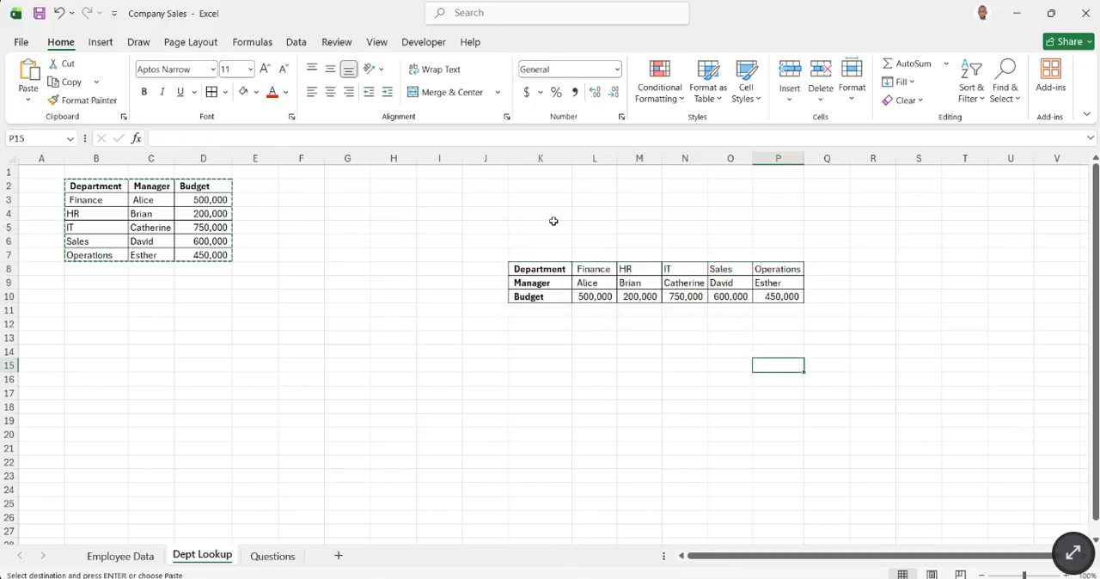
- Review the transposed table in K8:P10 against the empty Manager (Hlook Up) column on Employee Data, ending back on Dept Lookup
left_click_drag(554, 269, 789, 296)
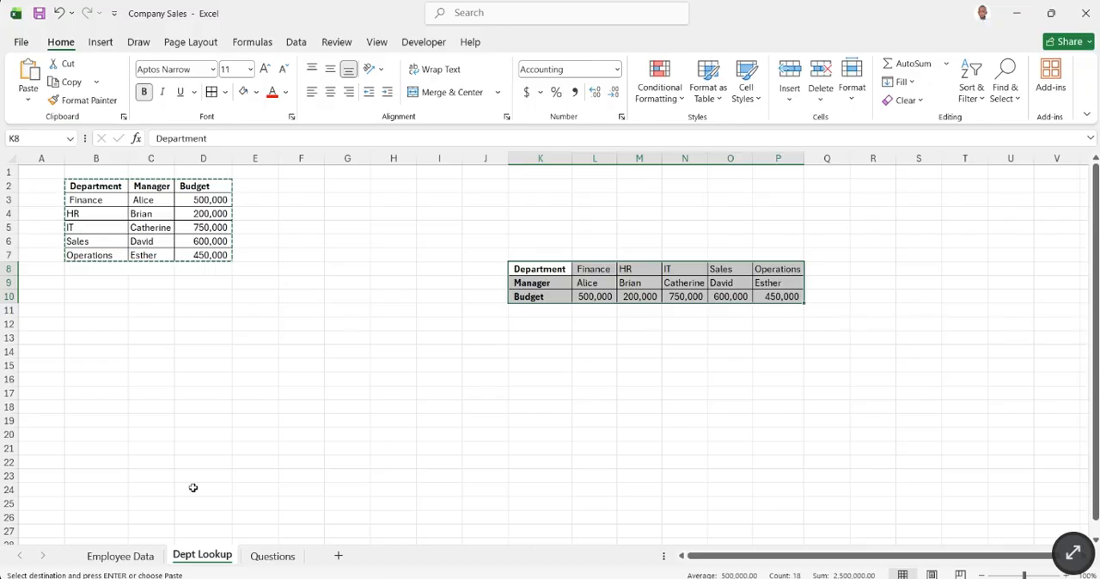
left_click(121, 556)
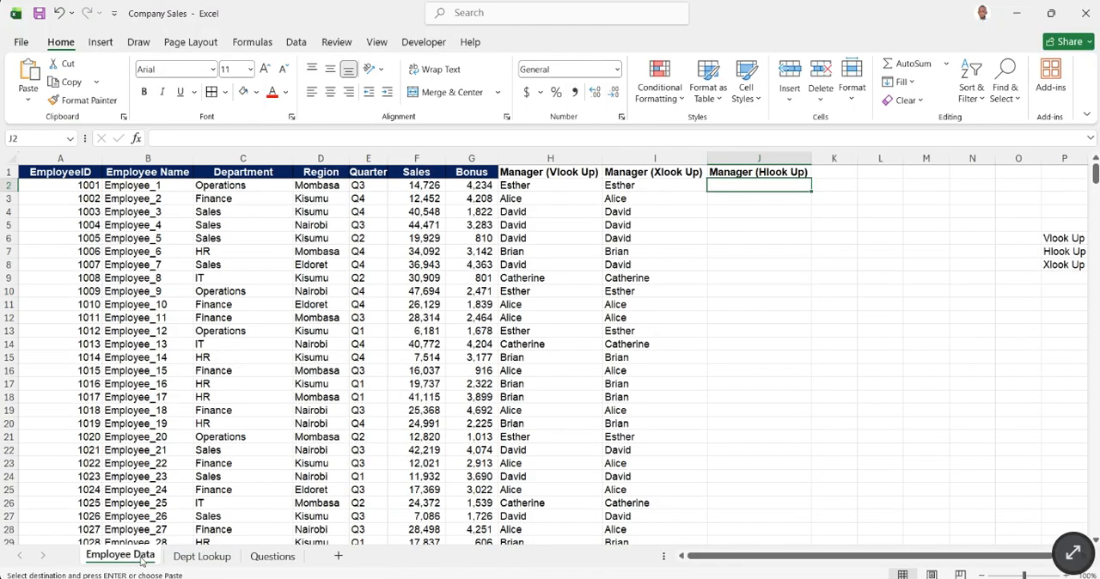
left_click(203, 557)
left_click(594, 243)
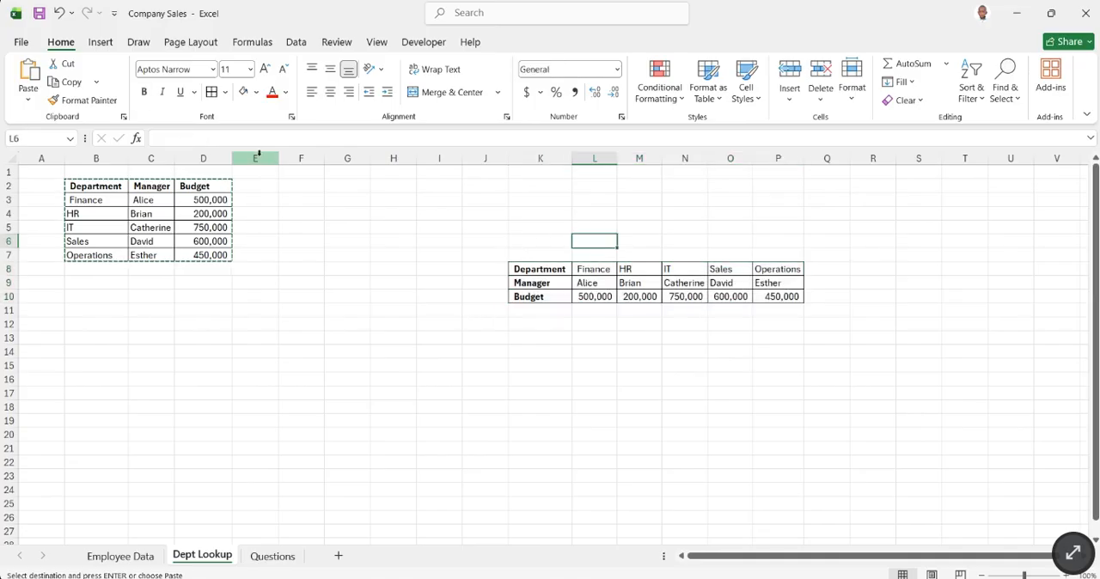
scroll(197, 156, "right", 5)
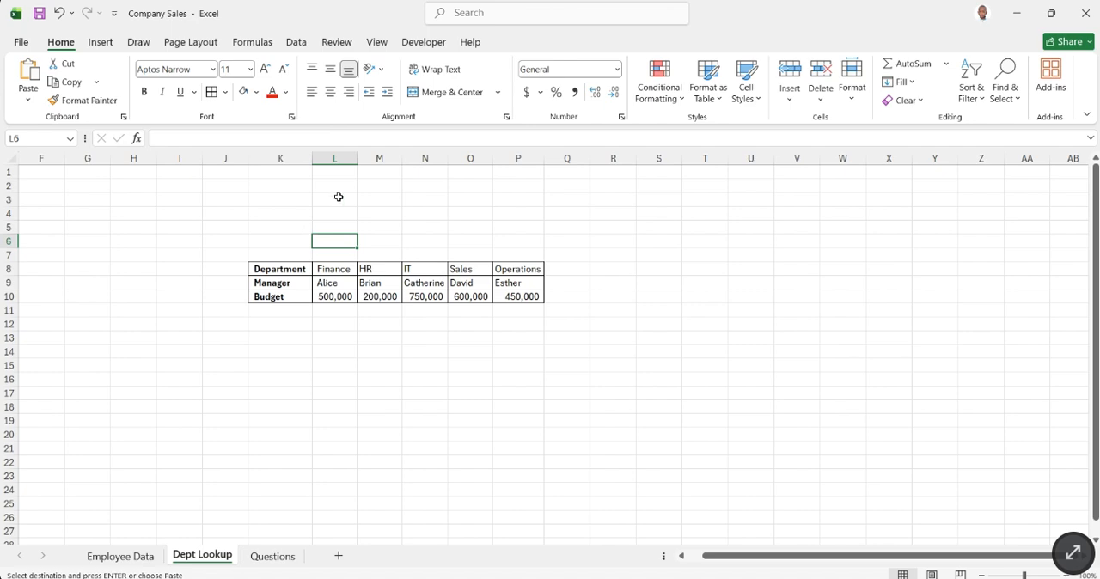
- Undo the last column-width change made to the transposed department table in K8:P10
left_click(60, 16)
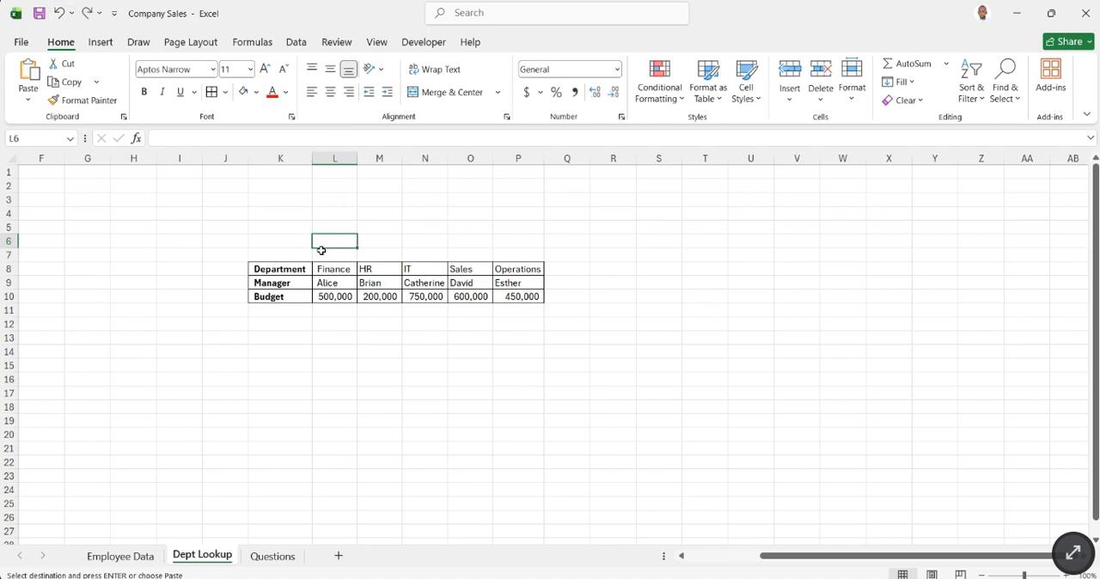
left_click(61, 15)
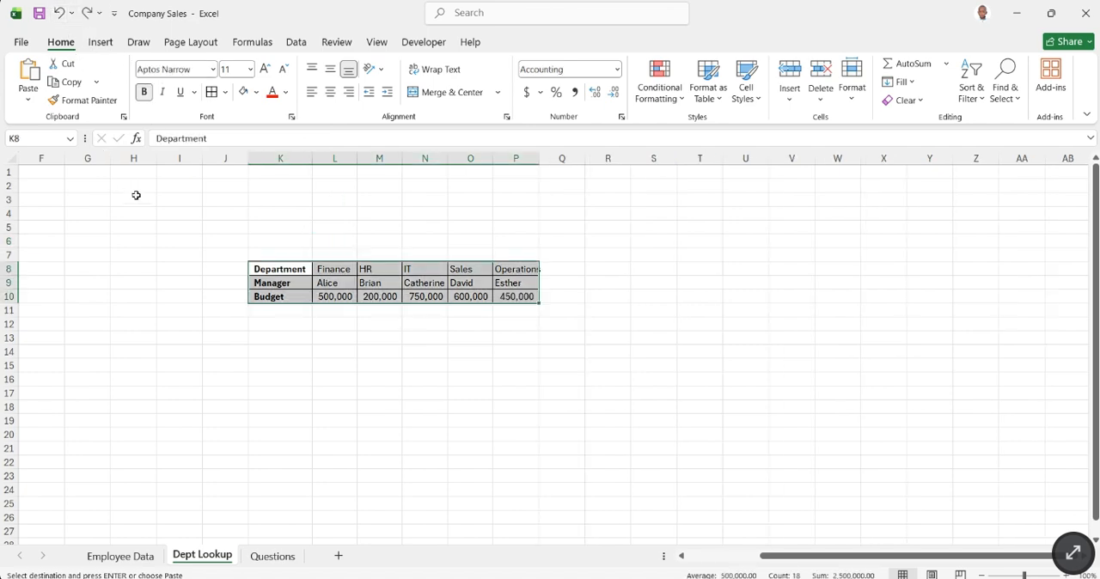
left_click_drag(799, 558, 672, 550)
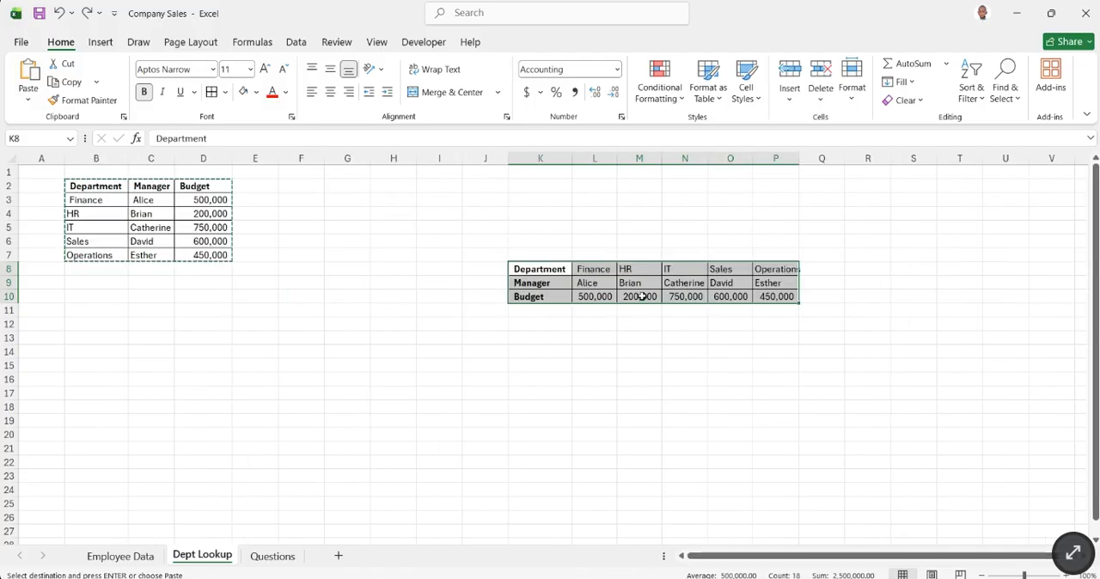
left_click(668, 326)
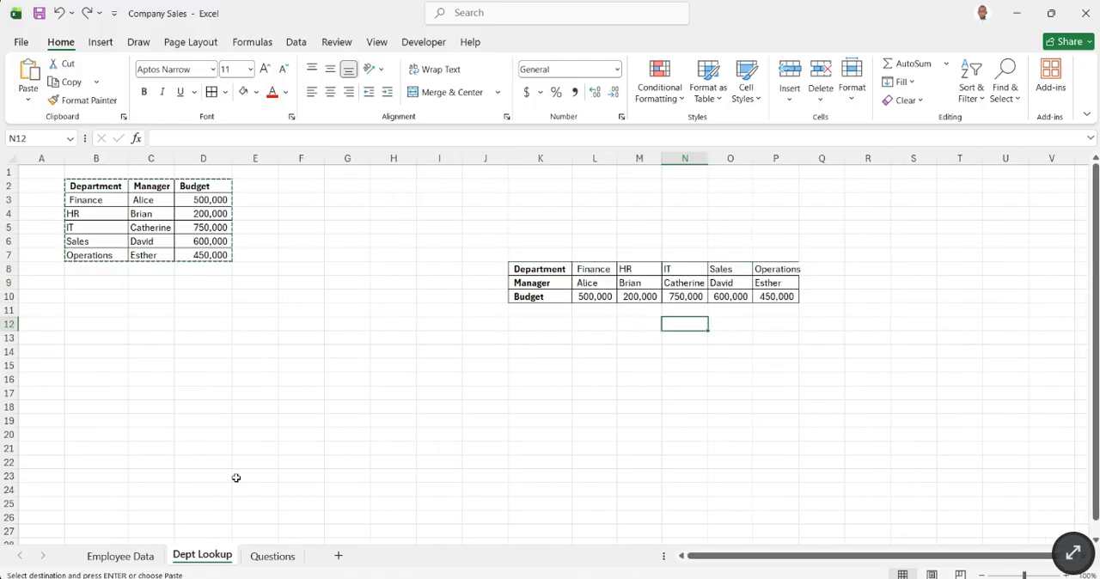
- Start an HLOOKUP in J2 of Employee Data with lookup value C2 and the absolute table range $K$8:$P$10 from Dept Lookup
left_click(142, 557)
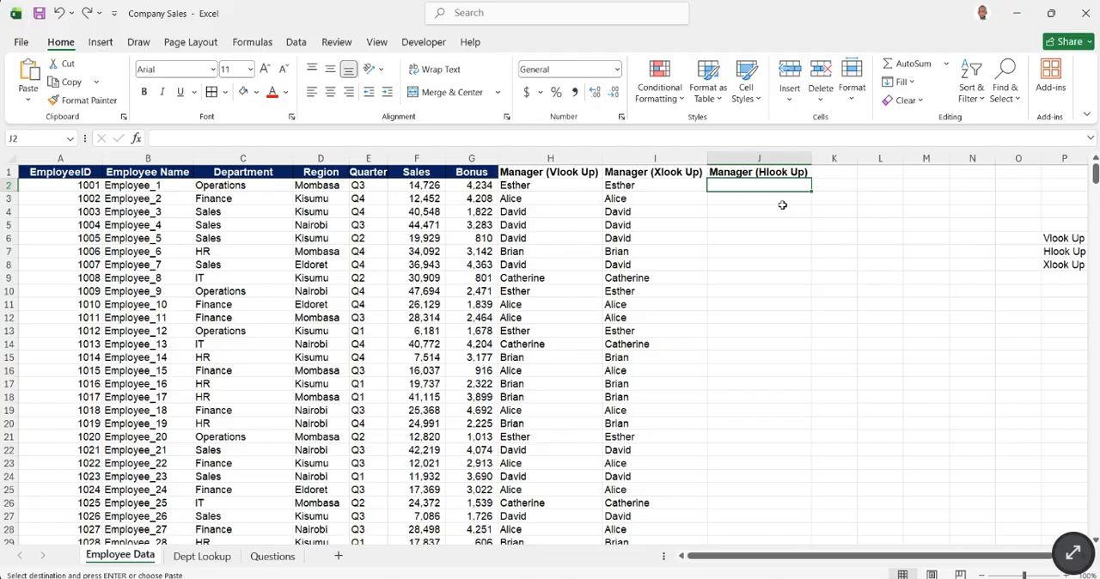
type("=")
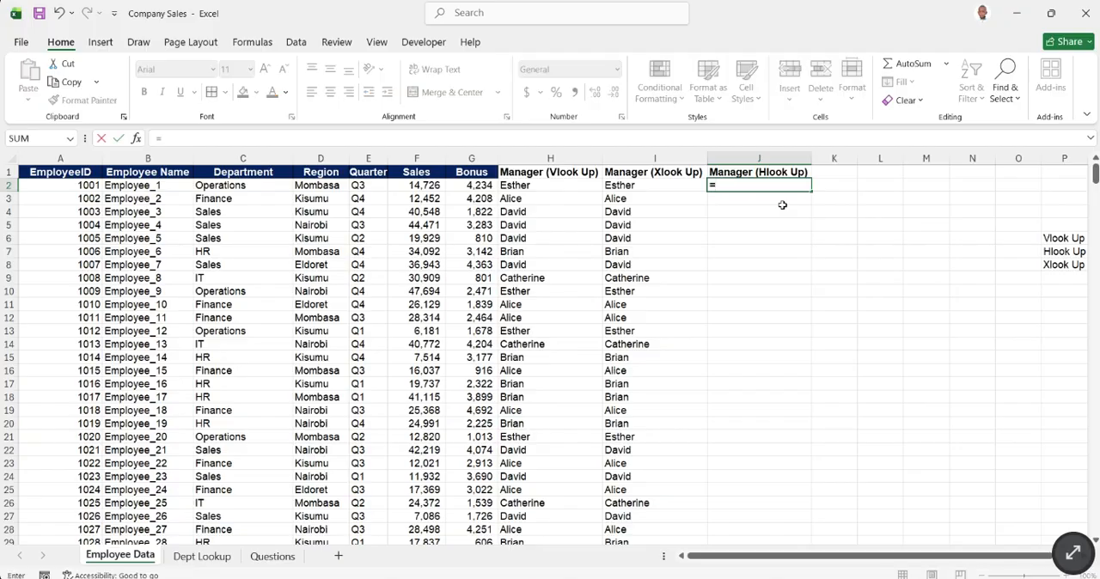
type("HLOOKUP(")
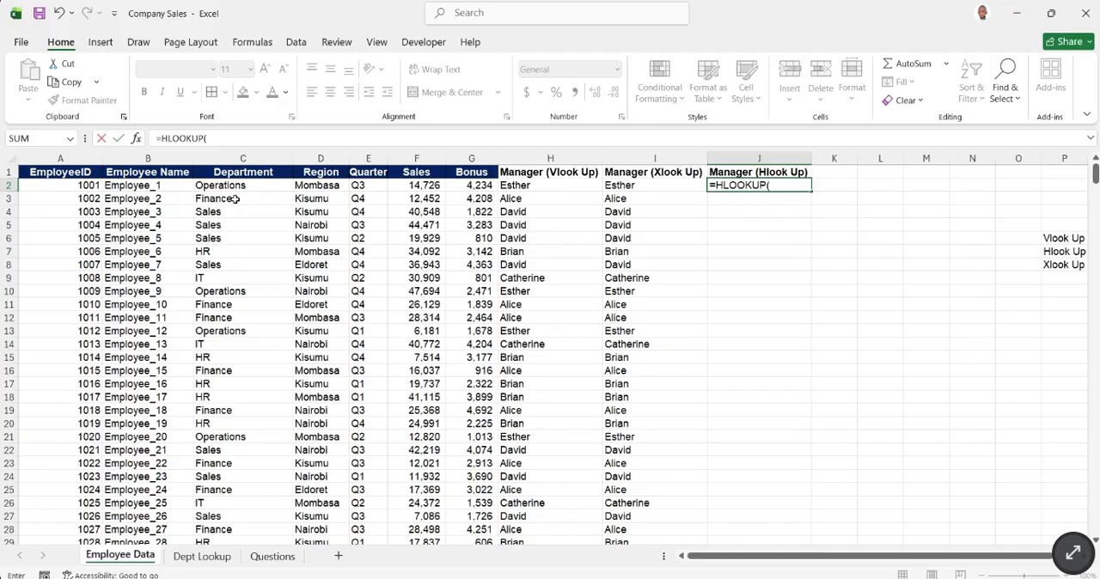
left_click(234, 189)
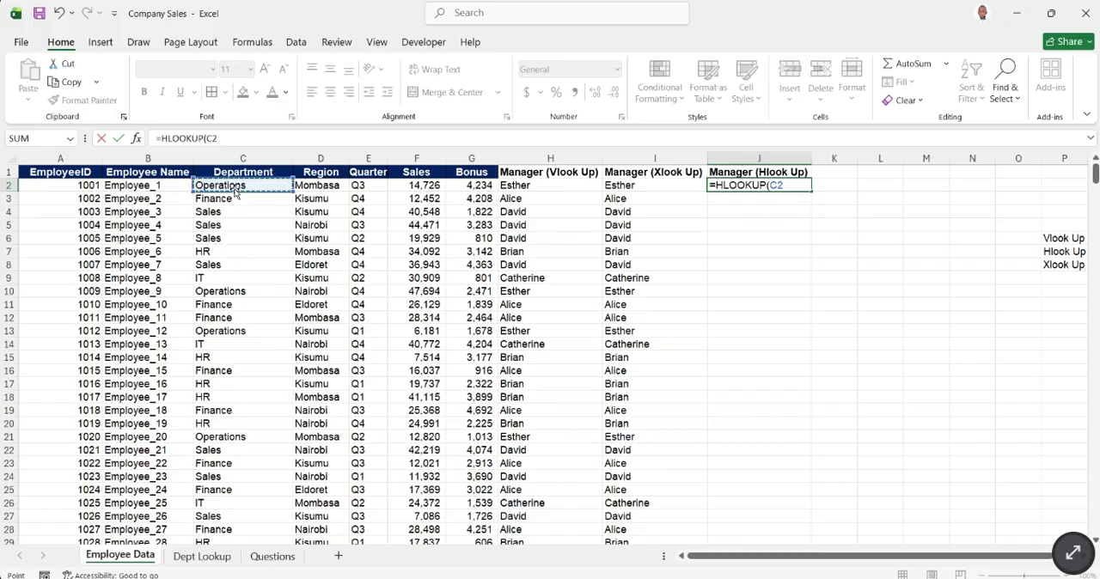
type(",")
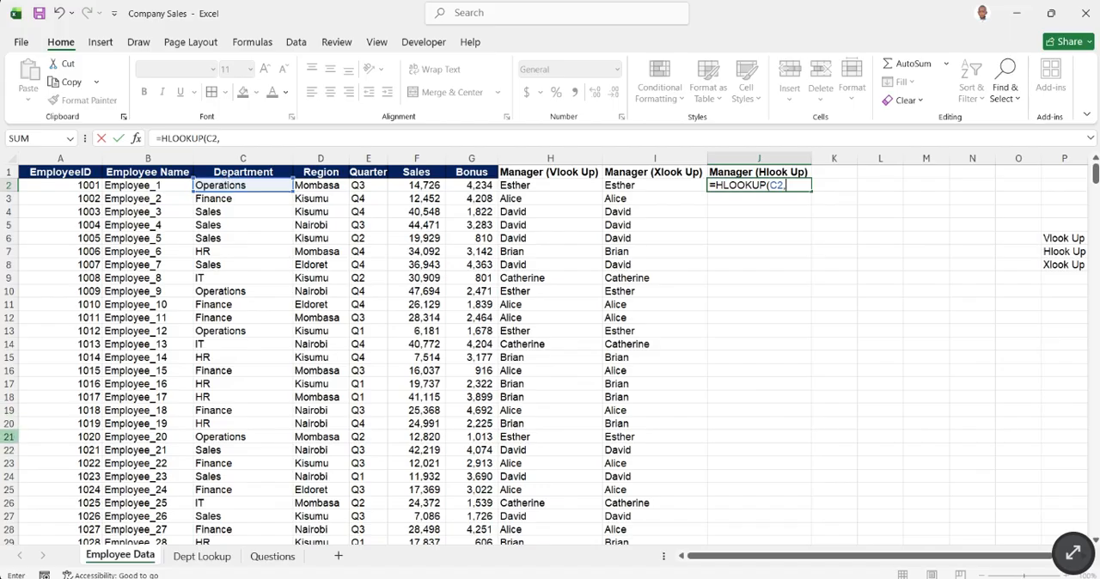
left_click(207, 559)
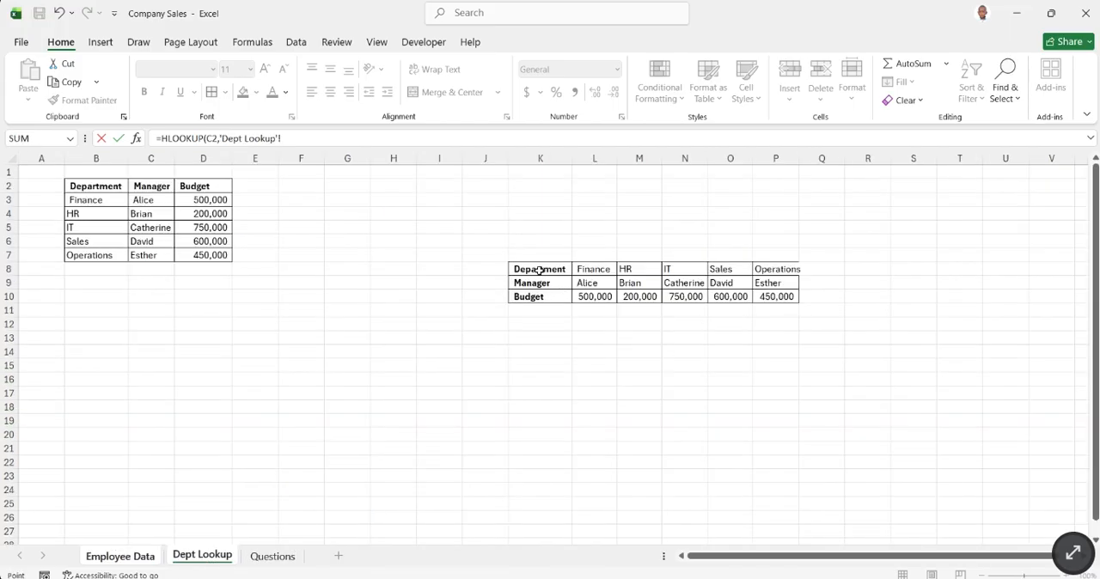
left_click_drag(541, 269, 773, 290)
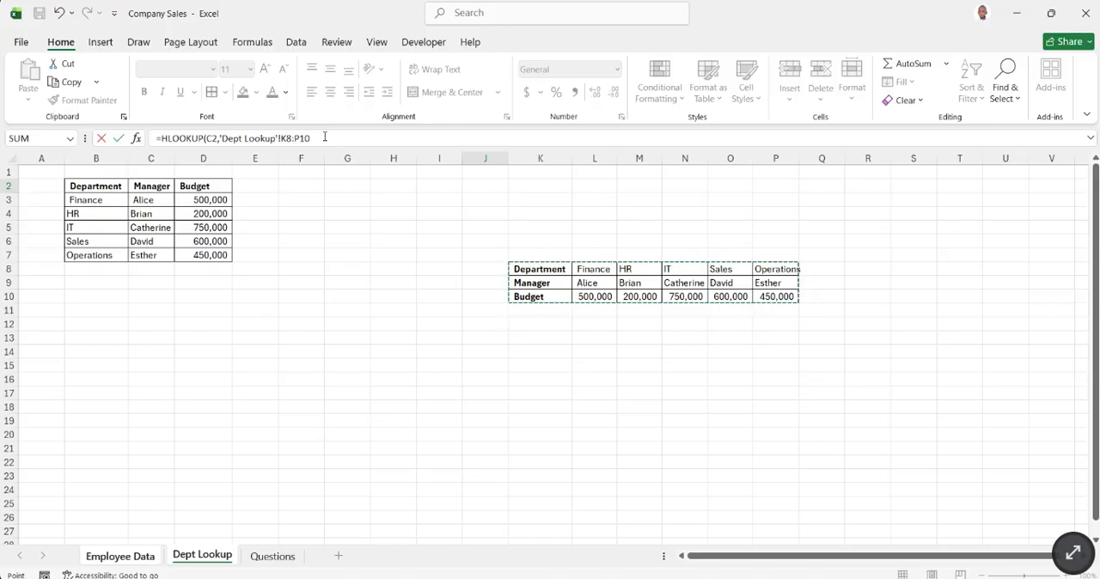
key("F4")
left_click(338, 135)
left_click_drag(338, 136, 270, 138)
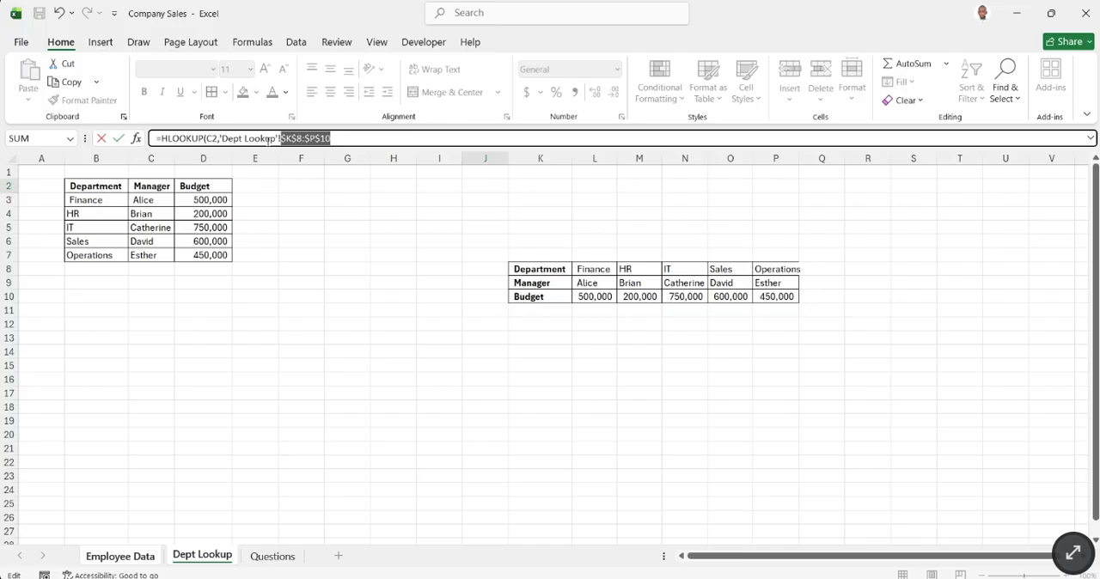
left_click(338, 140)
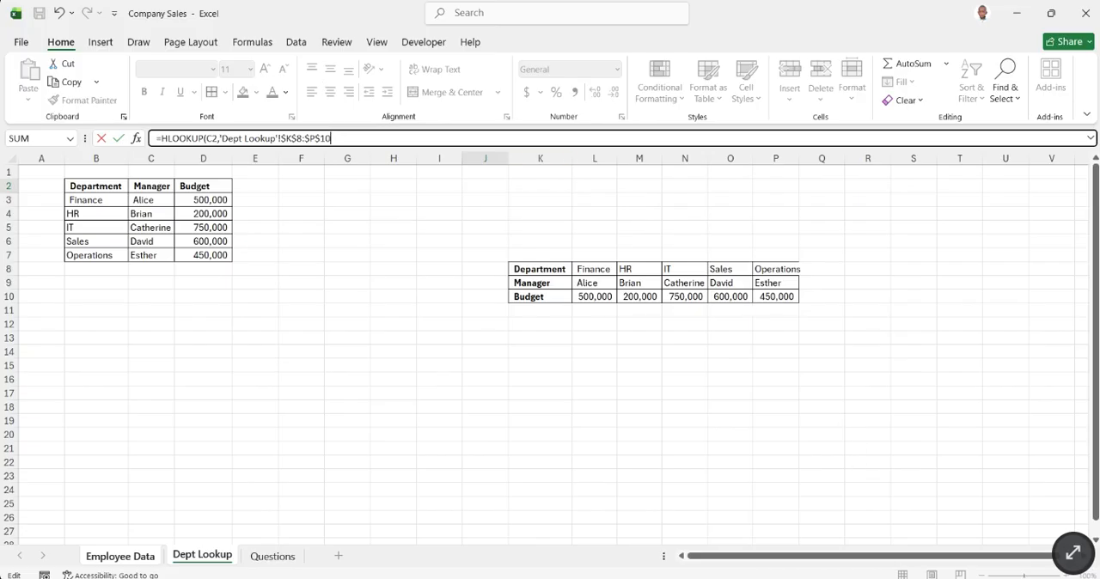
left_click(818, 535)
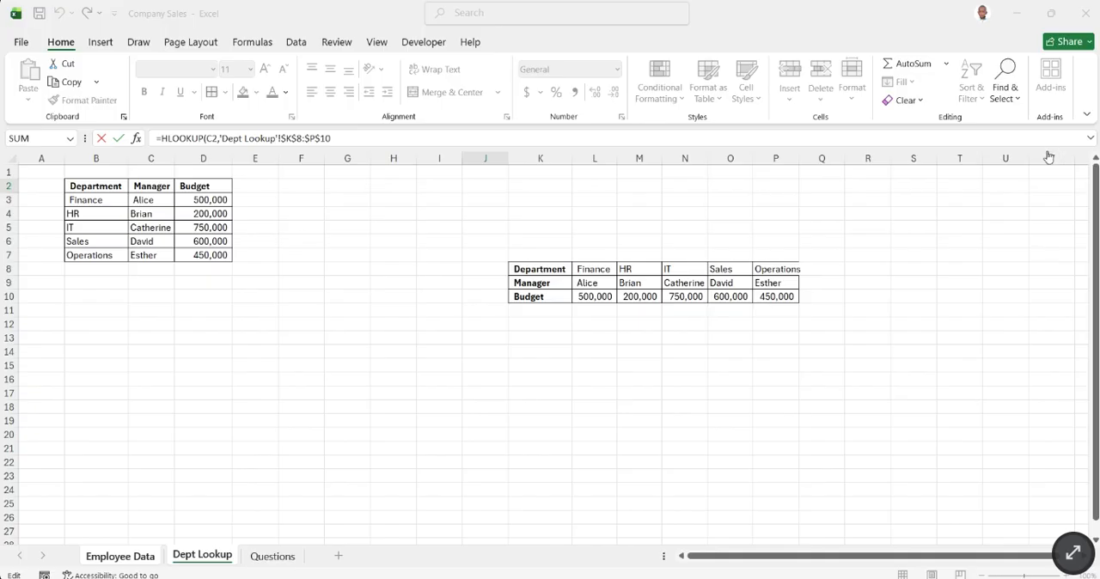
left_click(953, 208)
left_click(886, 329)
left_click(332, 326)
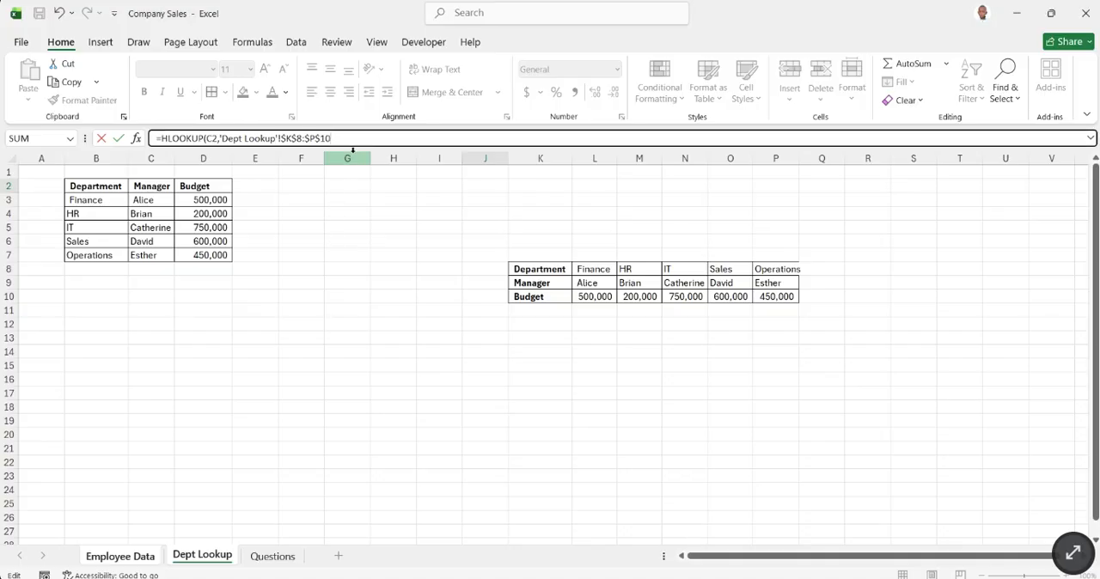
left_click_drag(341, 137, 293, 140)
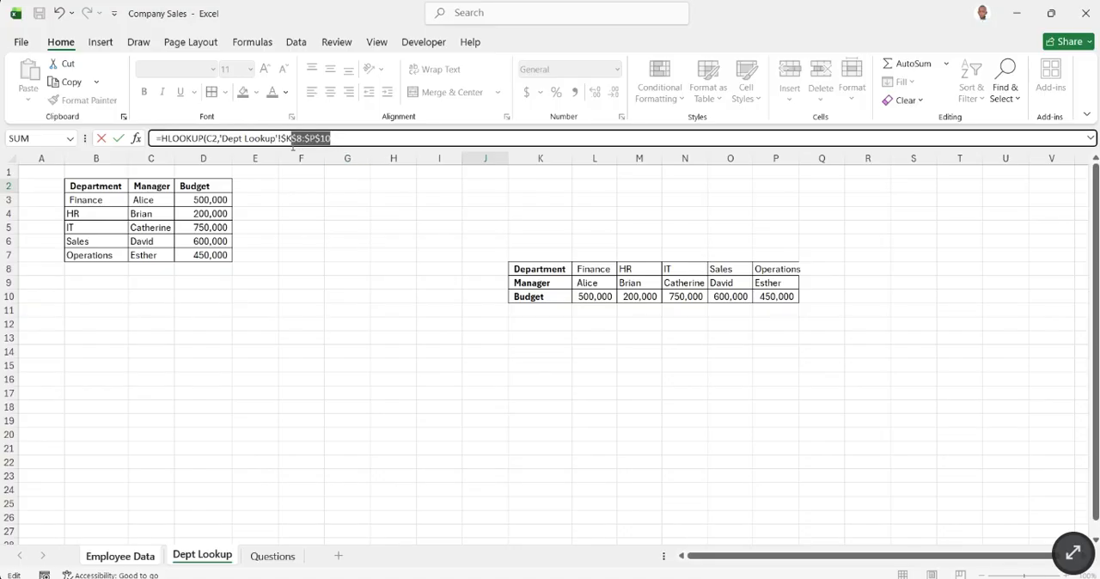
left_click(341, 139)
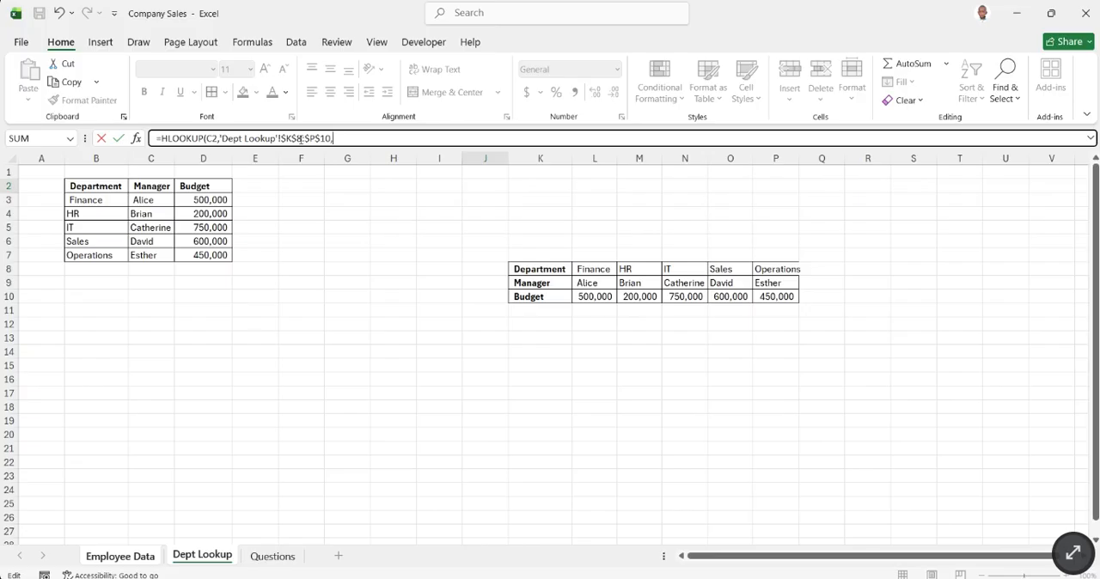
- Complete the HLOOKUP in J2 with row index 2 and FALSE for an exact match
type("2,FALSE")
key("Return")
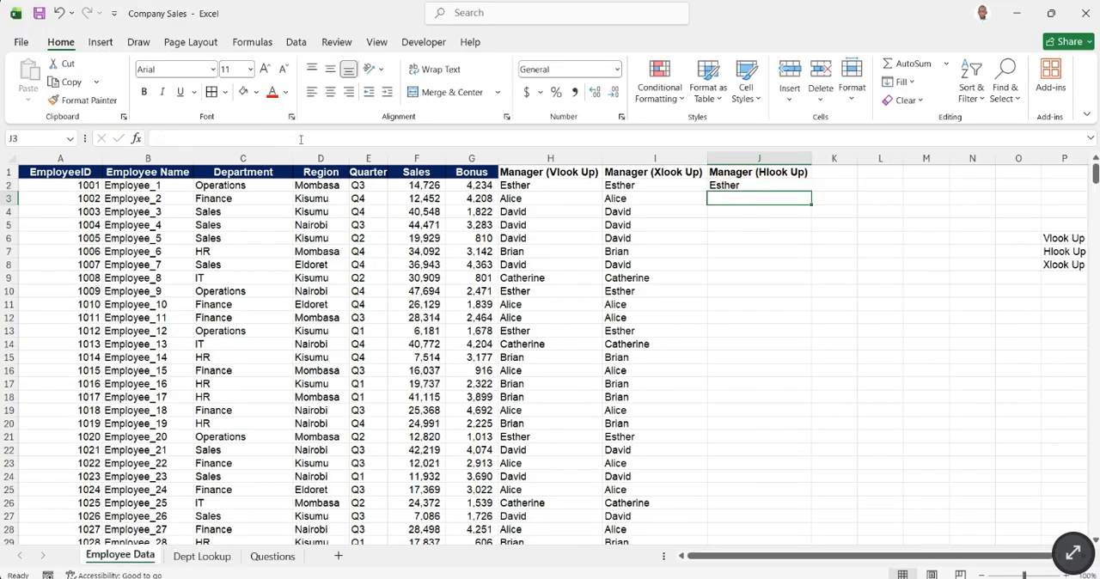
- Fill the HLOOKUP formula from J2 down the whole Manager (Hlook Up) column and check the filled rows
left_click(748, 187)
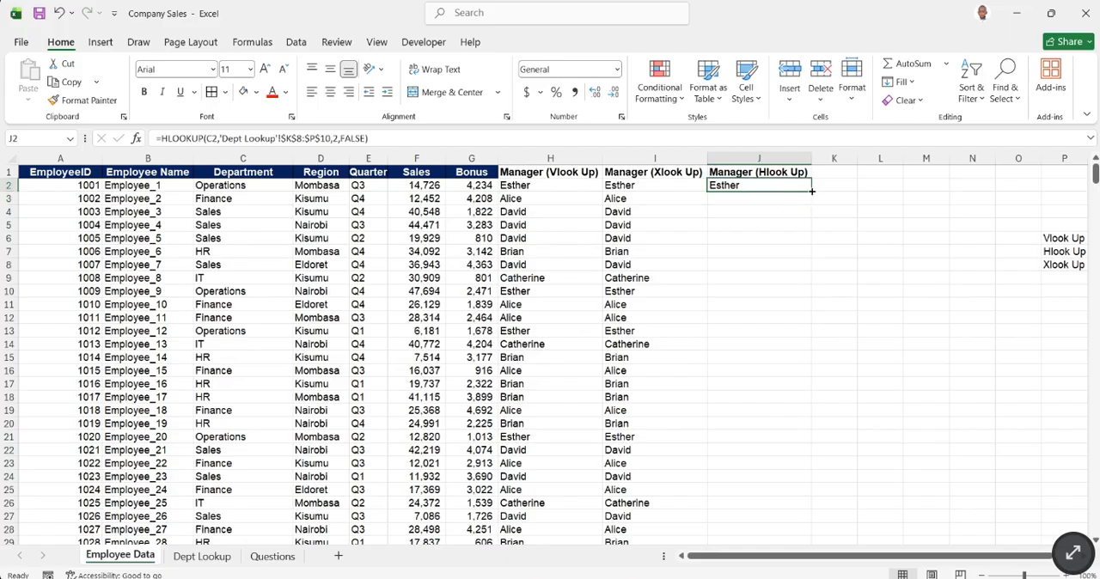
double_click(811, 191)
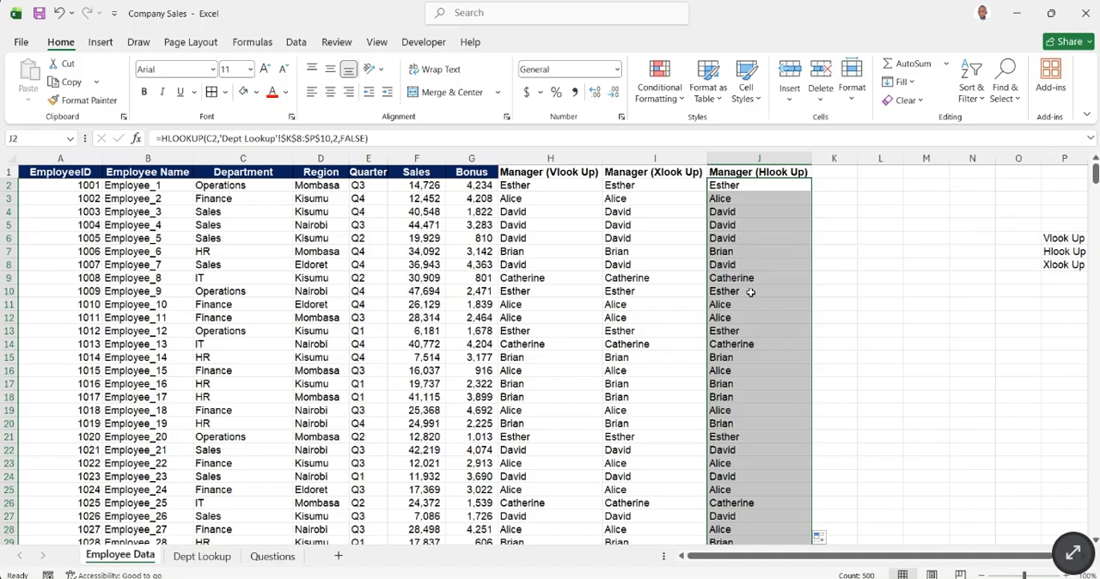
scroll(748, 335, "down", 1)
scroll(744, 379, "up", 1)
left_click(742, 211)
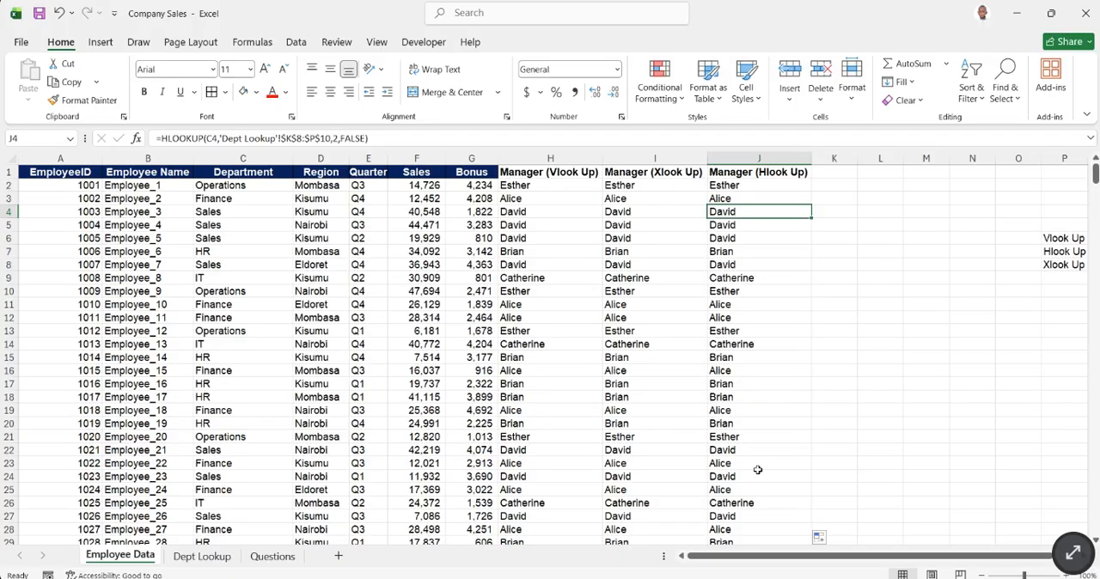
- Copy the Manager (Hlook Up) header from J1 into K1 and fit column K's width to it
left_click(778, 173)
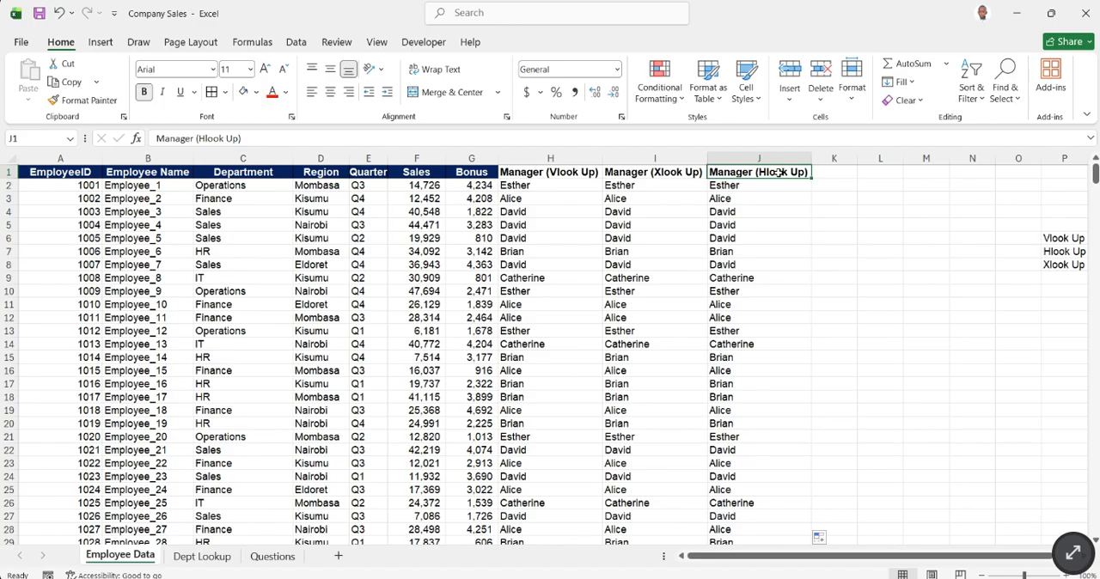
left_click_drag(812, 176, 852, 177)
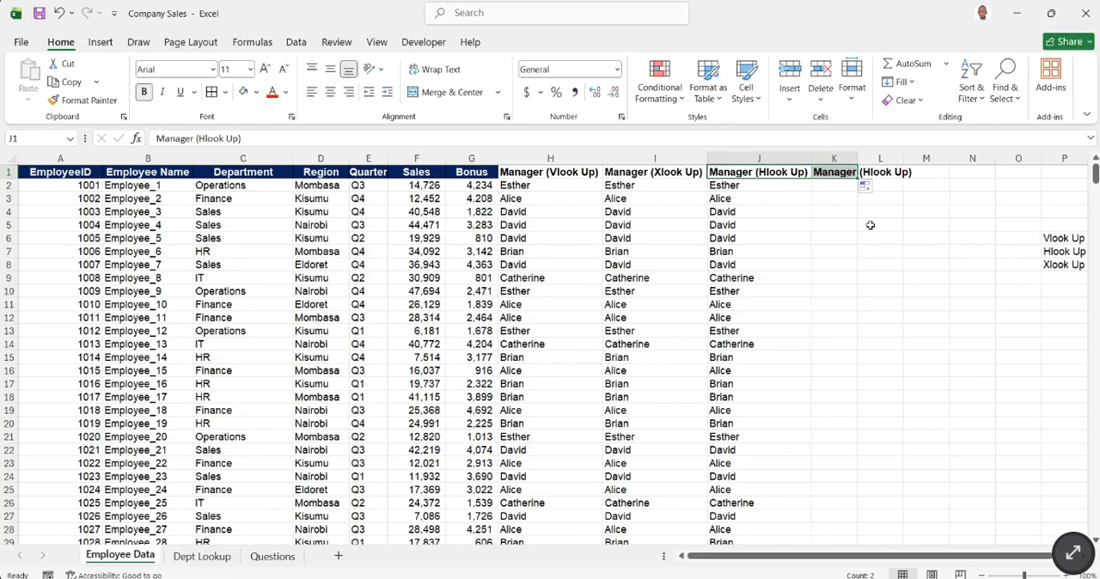
double_click(858, 158)
left_click(856, 240)
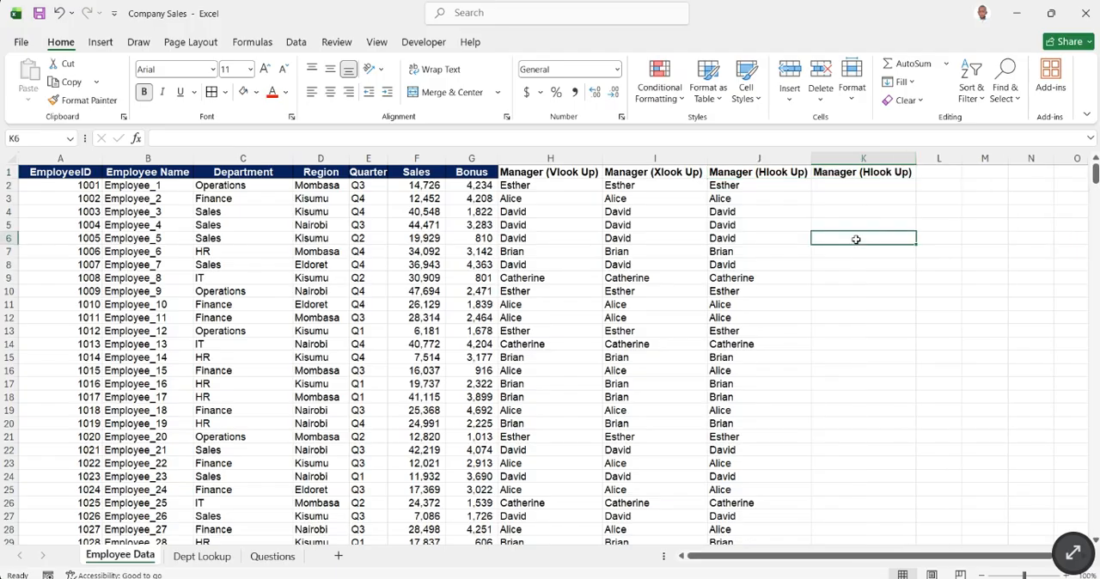
left_click(839, 189)
- Change the header in K1 to Manager (Xlook Up)
left_click(870, 173)
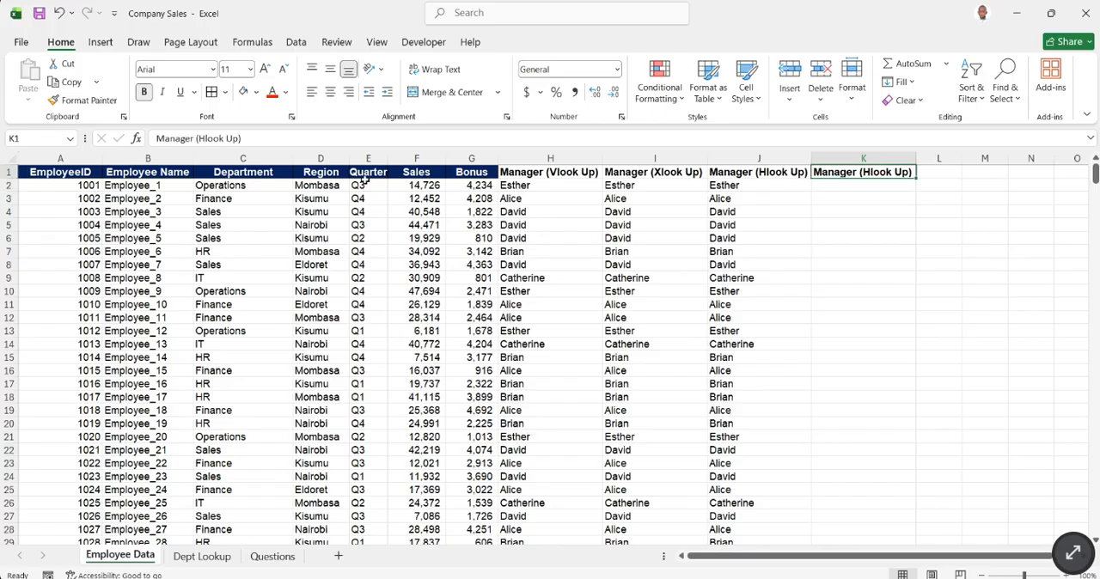
left_click(206, 138)
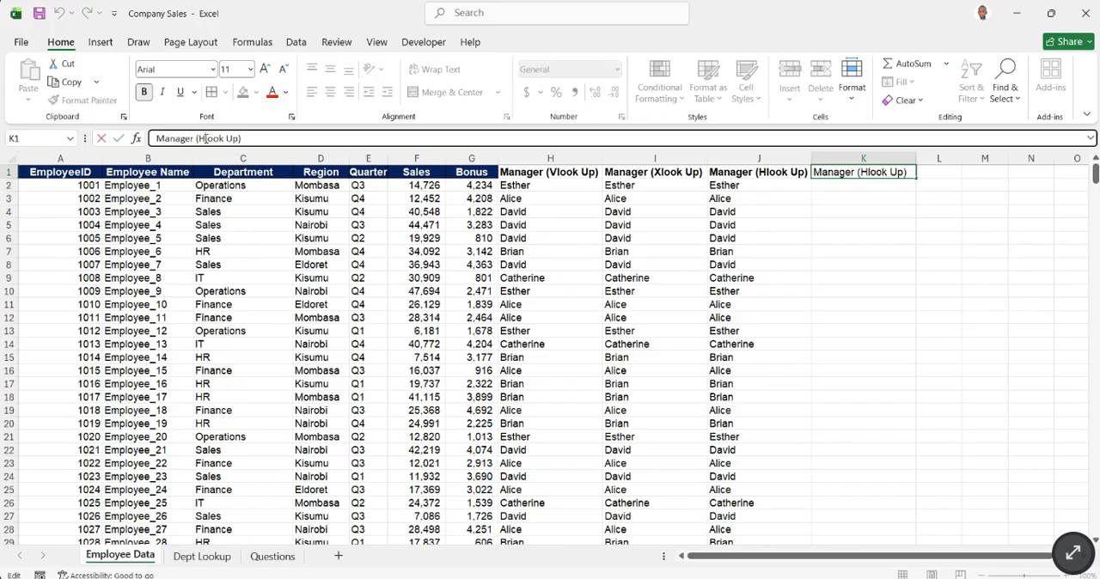
key("BackSpace")
type("X")
key("Return")
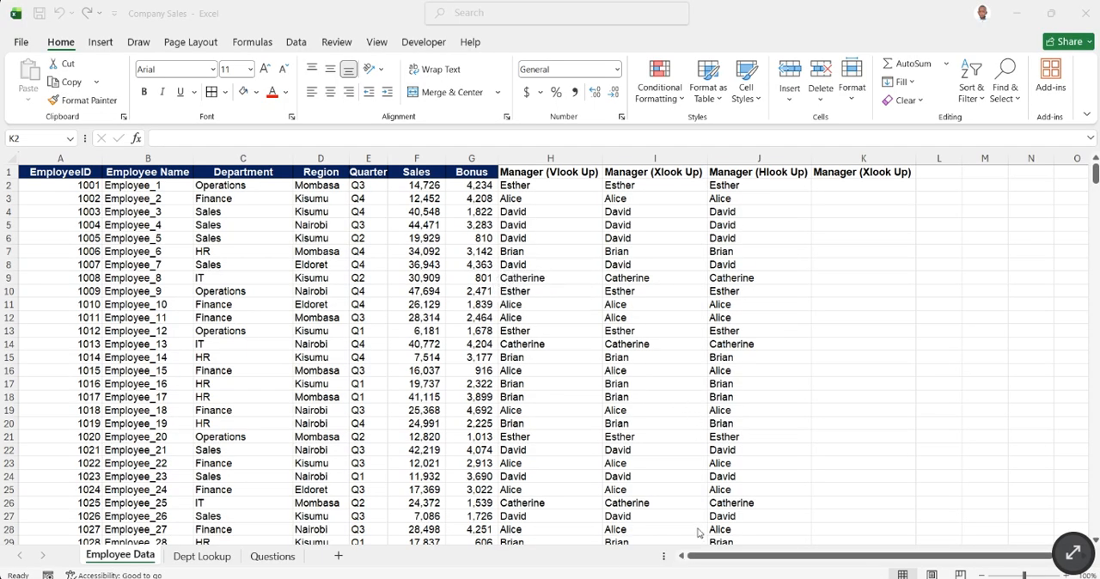
- Remove the row index and FALSE arguments from the HLOOKUP formula in J2, keeping the edit open
left_click(737, 189)
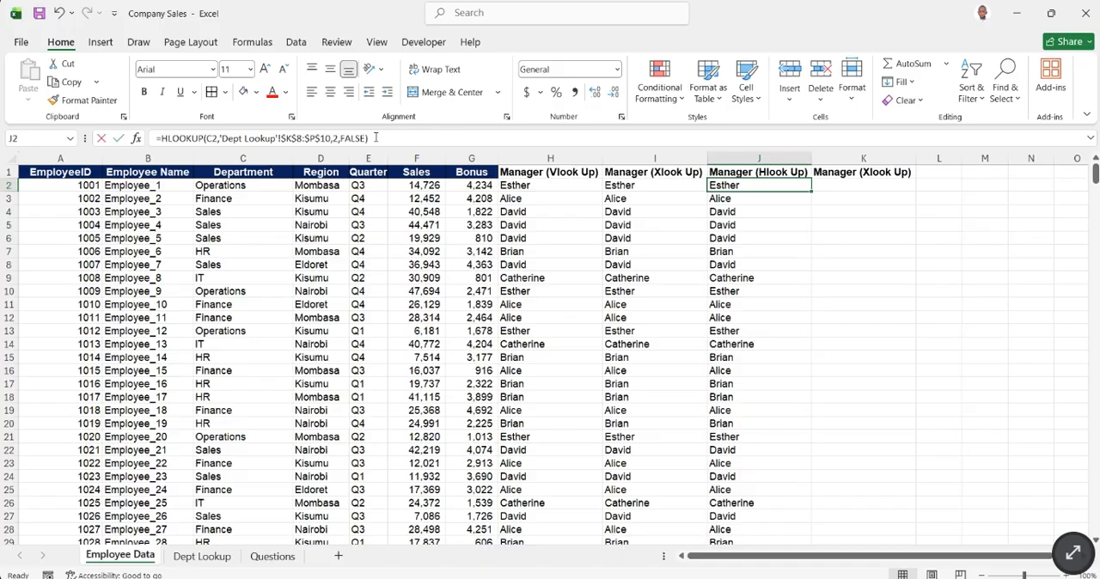
left_click_drag(376, 139, 152, 138)
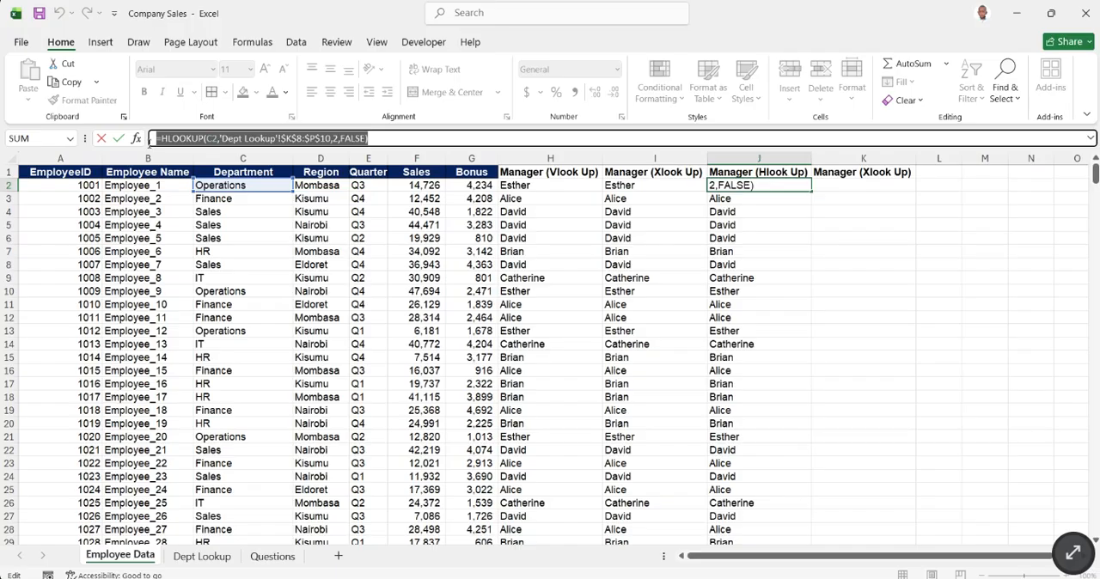
left_click(408, 136)
key("BackSpace")
key("BackSpace")
key("BackSpace")
key("BackSpace")
key("BackSpace")
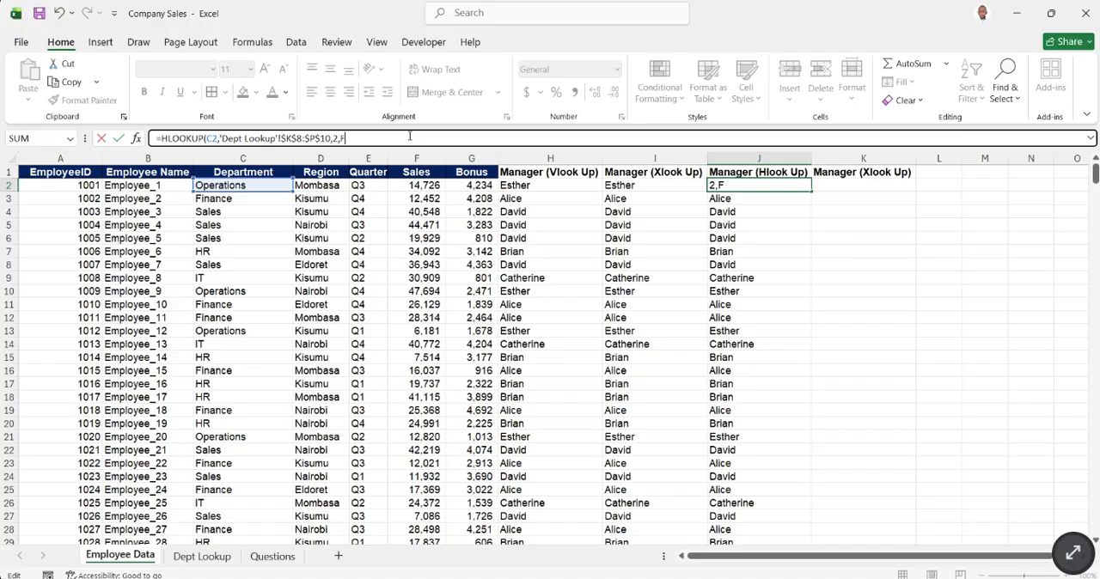
key("BackSpace")
key("BackSpace")
key("BackSpace")
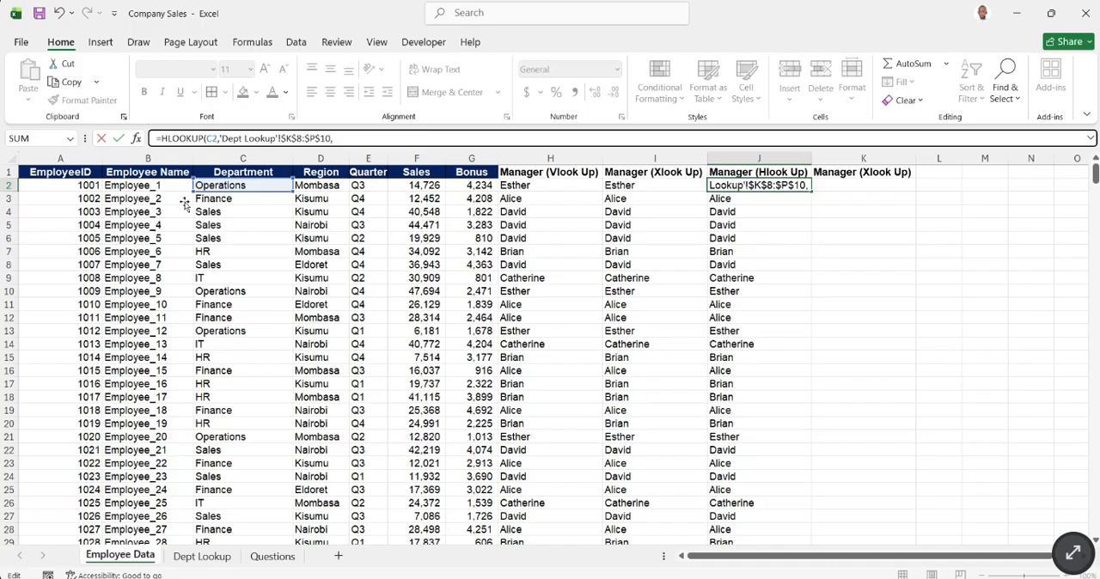
left_click(127, 558)
left_click(196, 559)
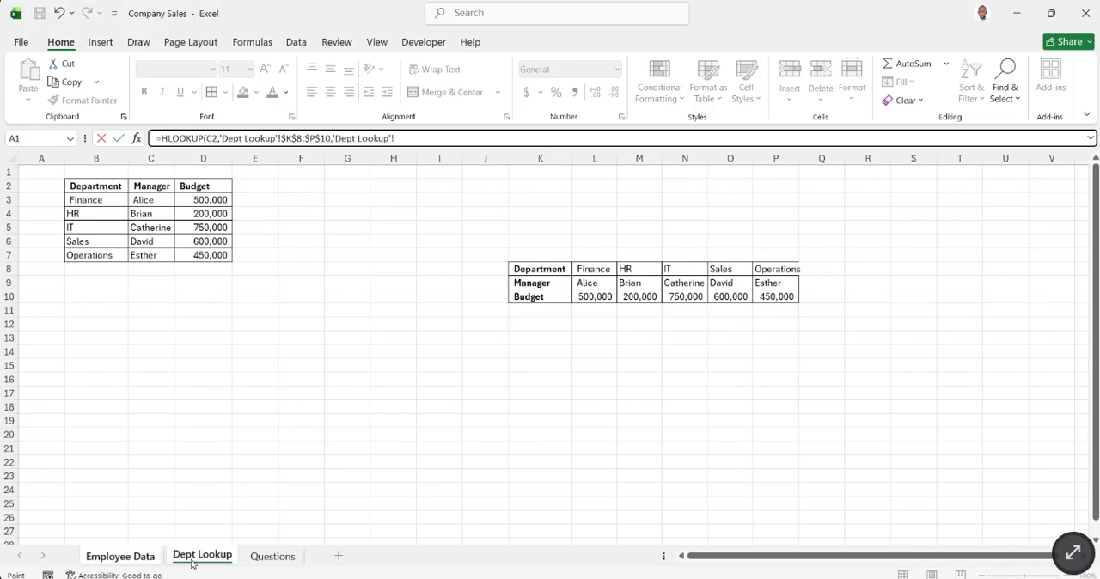
left_click(140, 559)
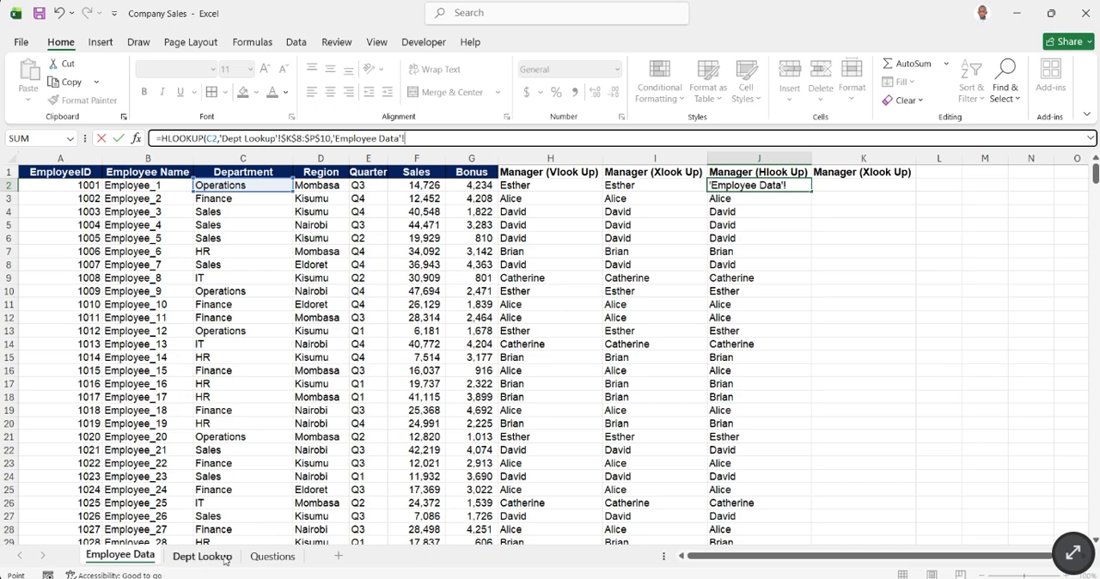
left_click(258, 556)
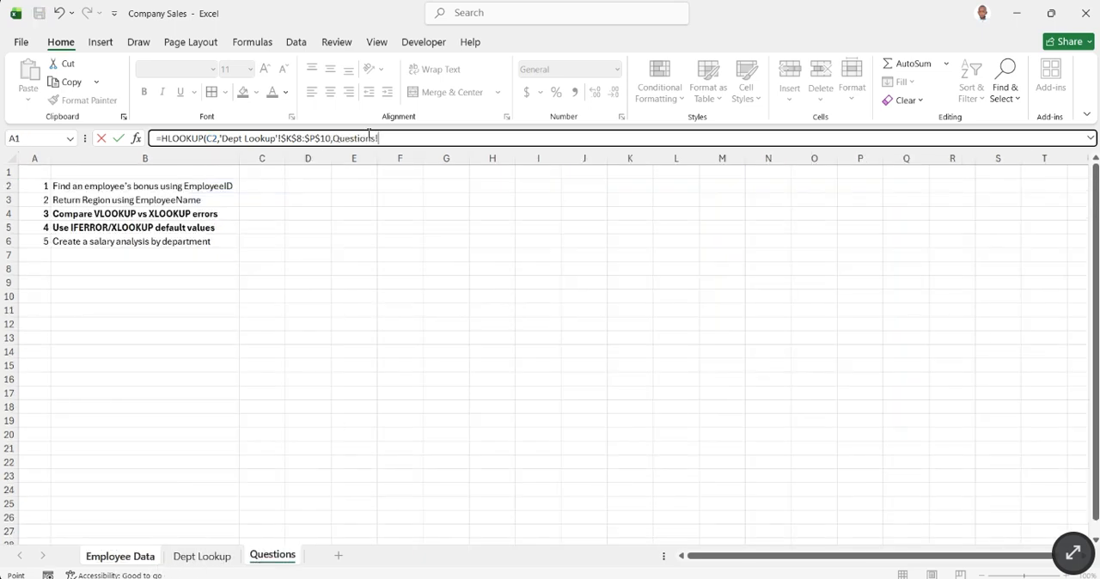
left_click(368, 135)
left_click_drag(386, 138, 325, 138)
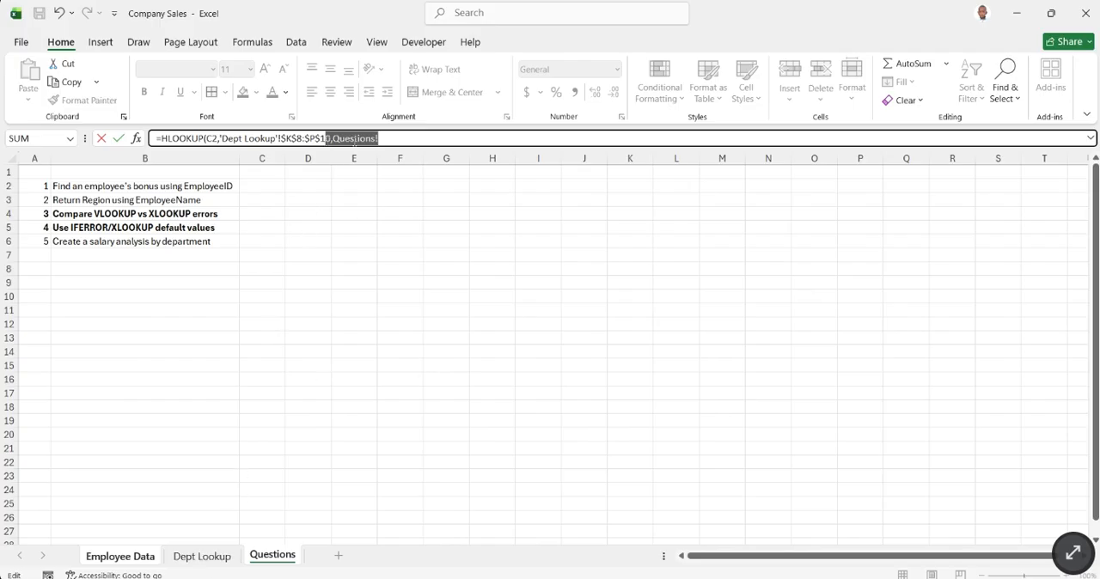
left_click(419, 136)
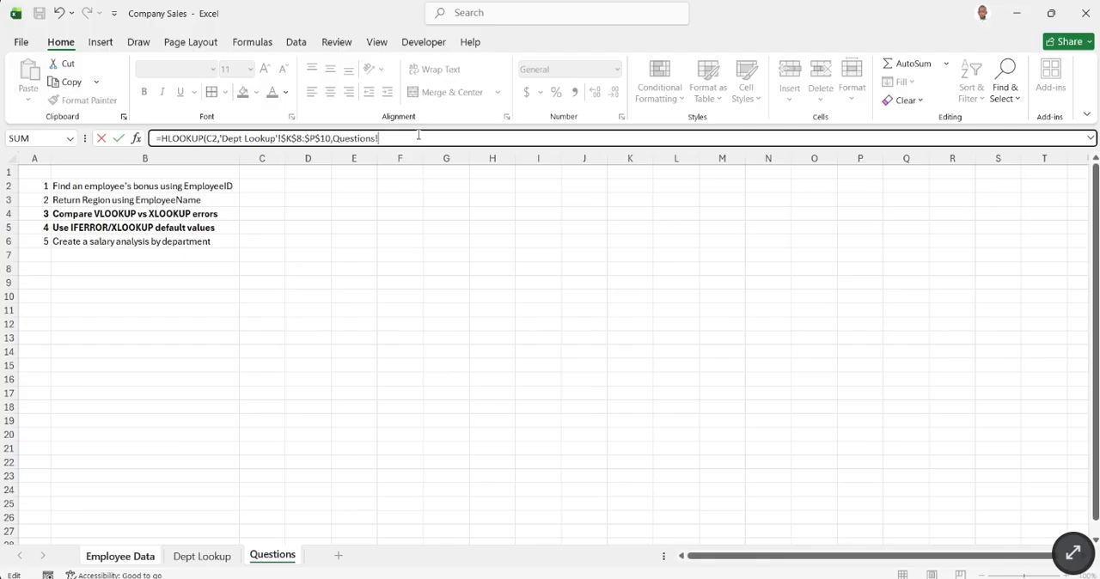
- Replace the stray Questions! reference in J2's HLOOKUP formula with row index 2 and FALSE, and commit the formula
key("BackSpace")
key("BackSpace")
key("BackSpace")
key("BackSpace")
key("BackSpace")
key("BackSpace")
key("BackSpace")
key("BackSpace")
key("BackSpace")
key("BackSpace")
type("2,FALSE")
key("Return")
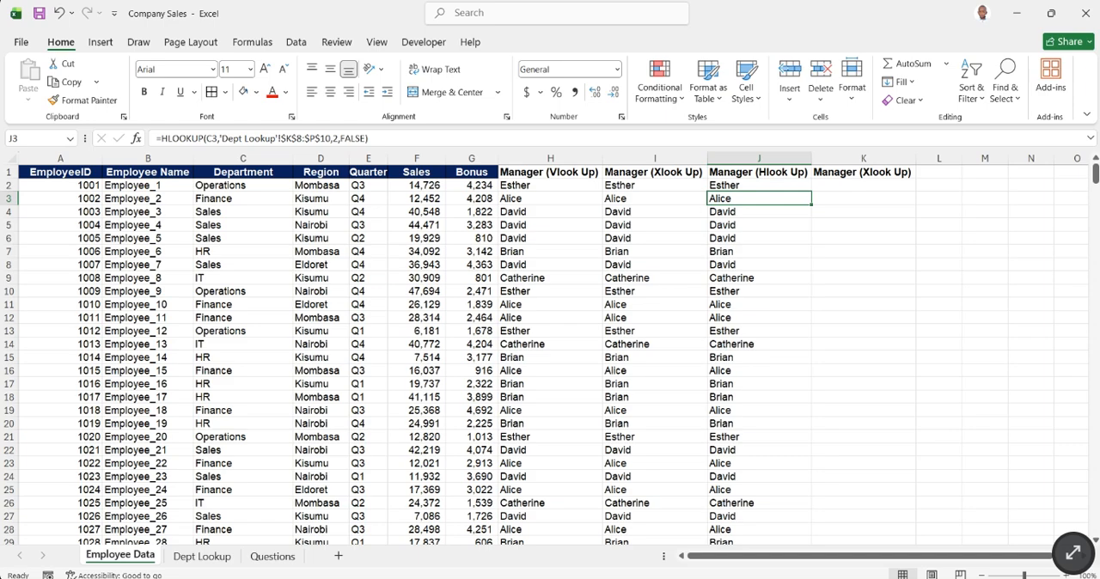
- Review the Department and Manager rows of the horizontal table on Dept Lookup, and return to Employee Data
left_click(274, 557)
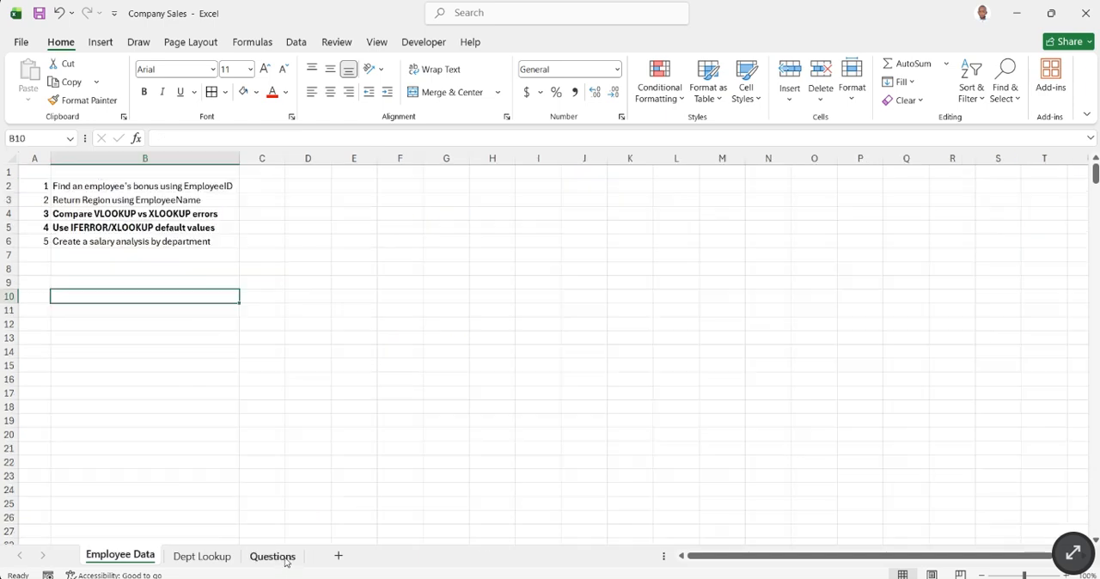
left_click(202, 557)
left_click_drag(541, 269, 783, 295)
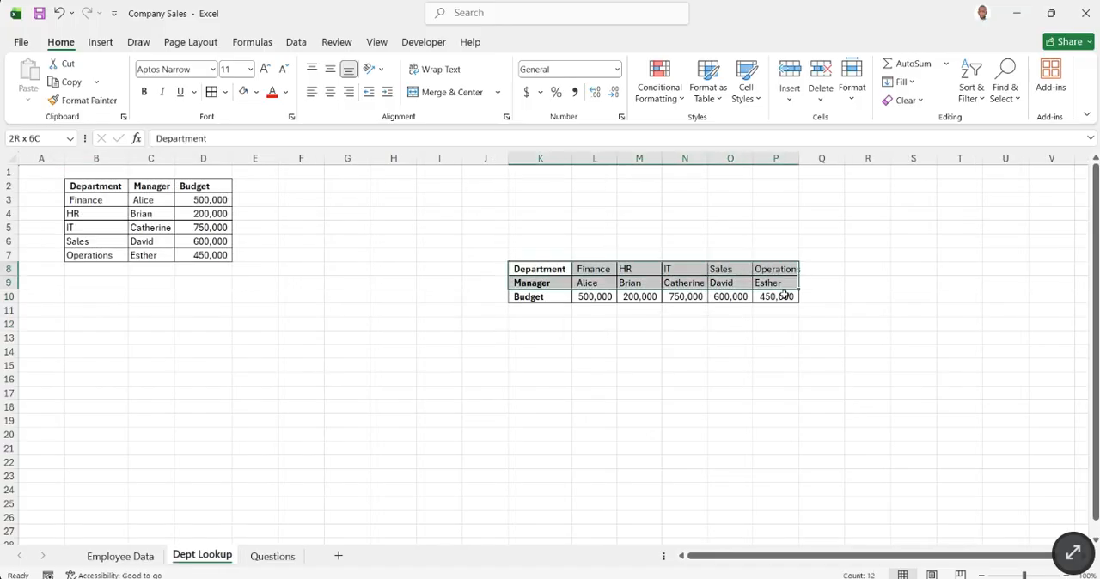
left_click(676, 386)
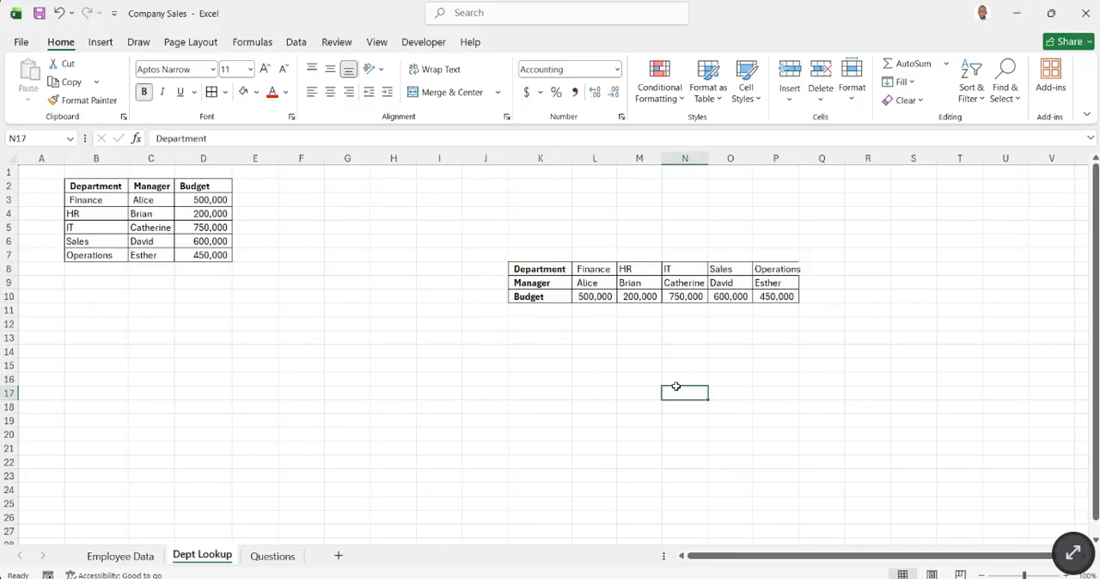
left_click(271, 558)
left_click(150, 559)
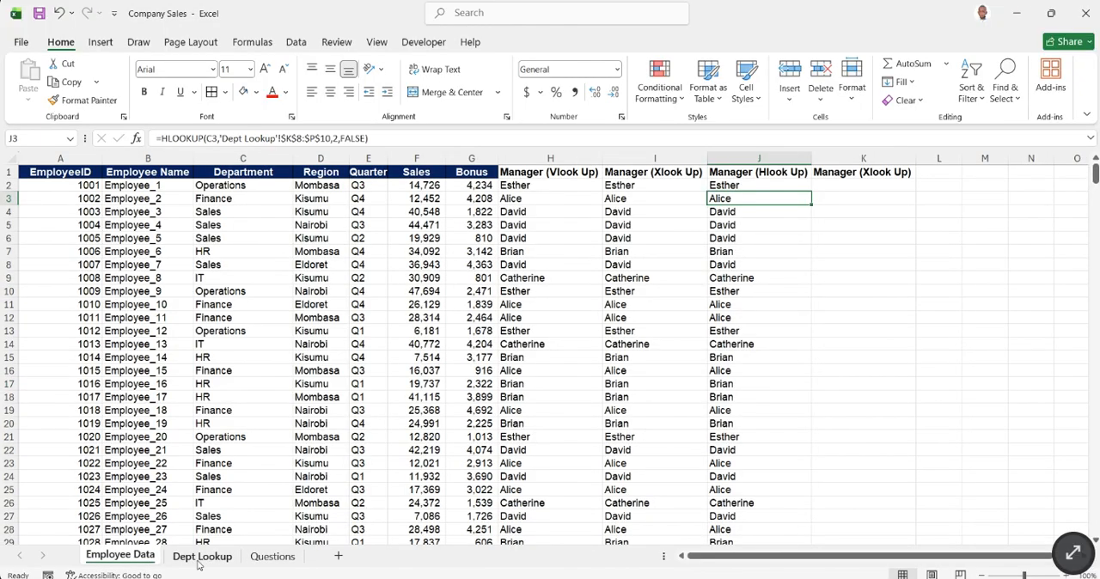
- Start an XLOOKUP formula in K2 with the department in C2 as the lookup value
left_click(856, 186)
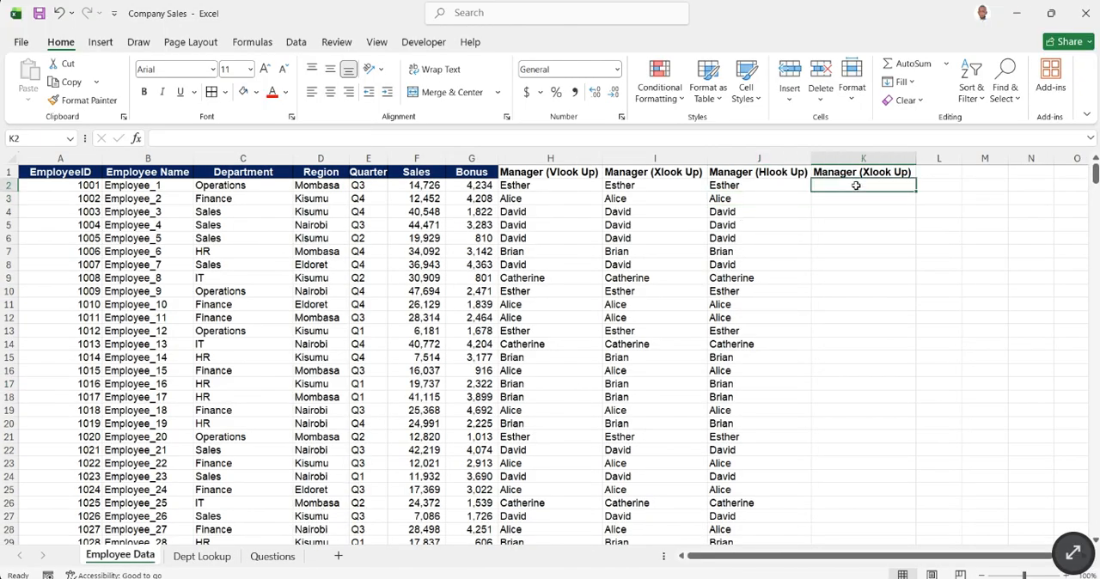
type("=XLOO")
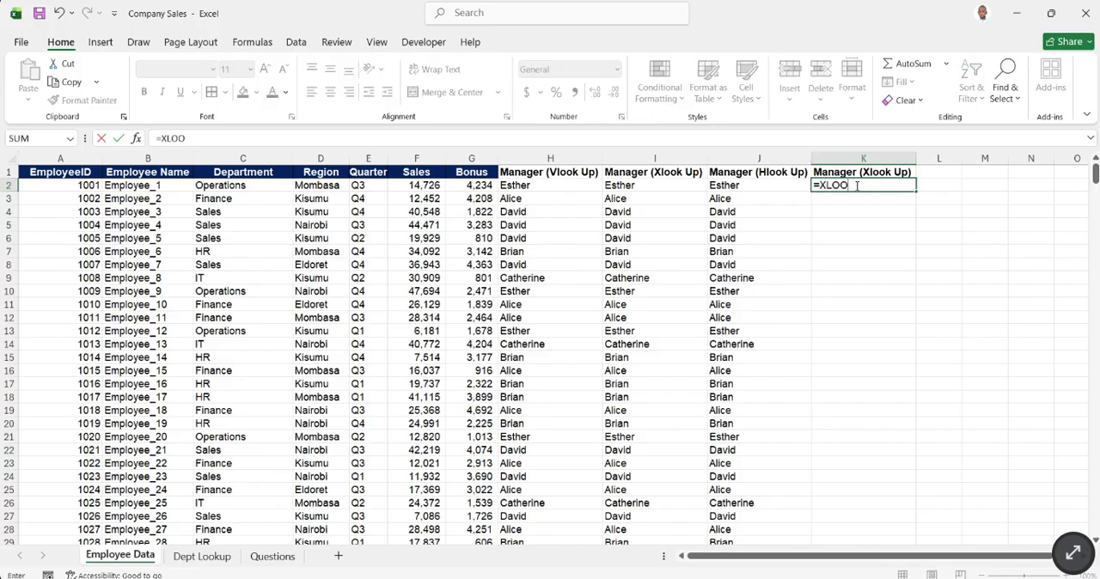
type("K")
key("Tab")
left_click(230, 188)
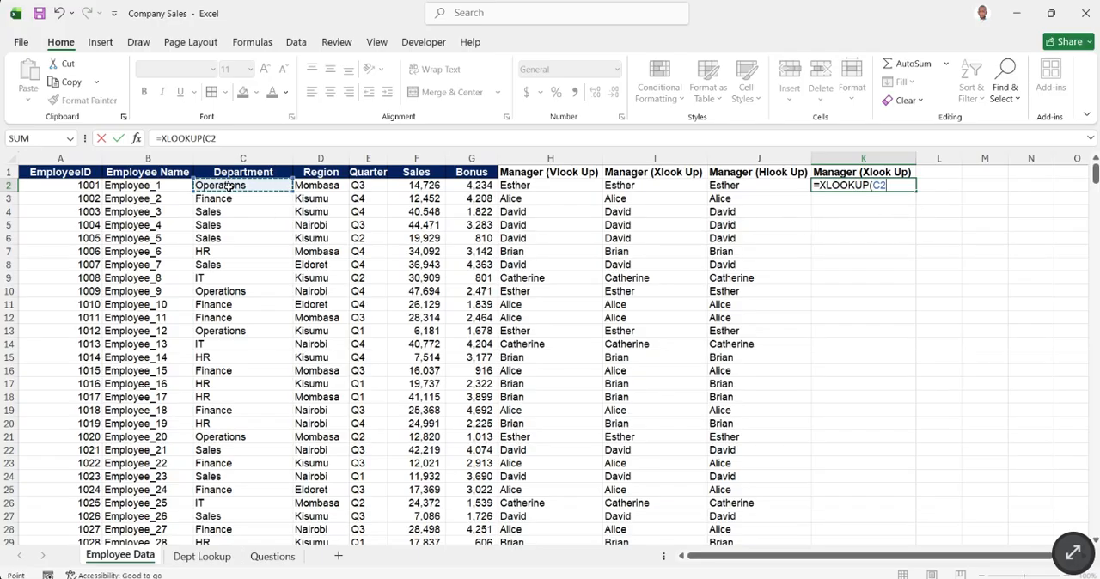
key("alt+Tab")
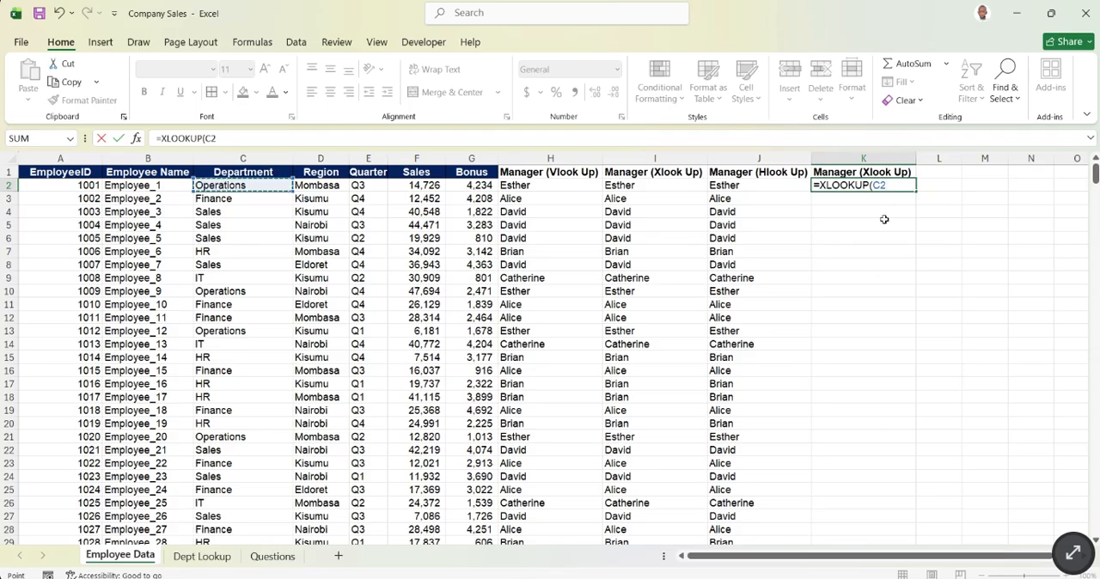
type(",")
- Complete the XLOOKUP with Dept Lookup $K$8:$P$8 as the lookup array and $K$9:$P$9 as the return array
left_click(203, 557)
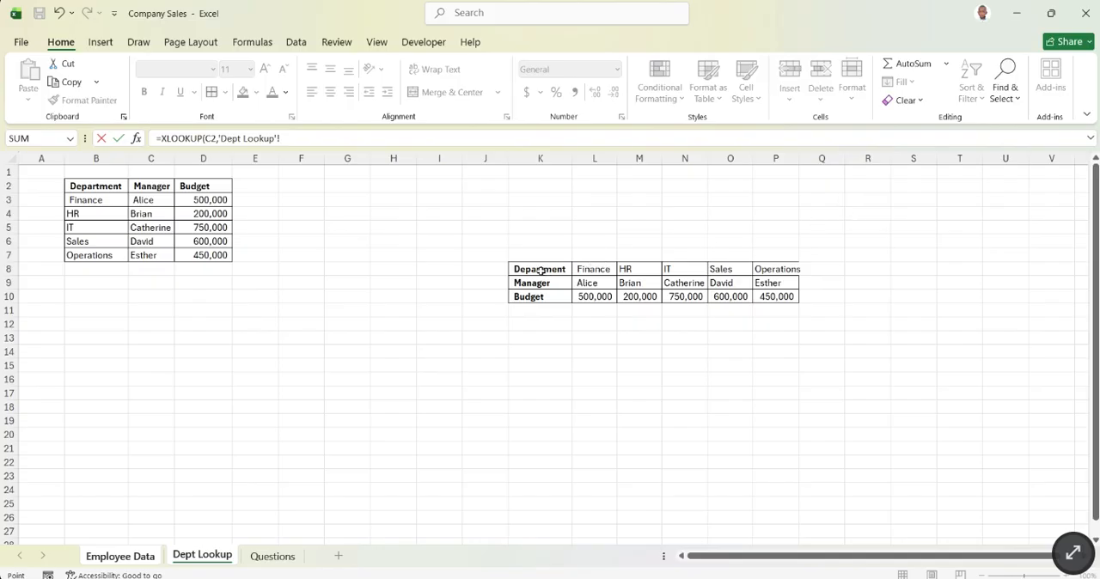
left_click_drag(540, 272, 775, 270)
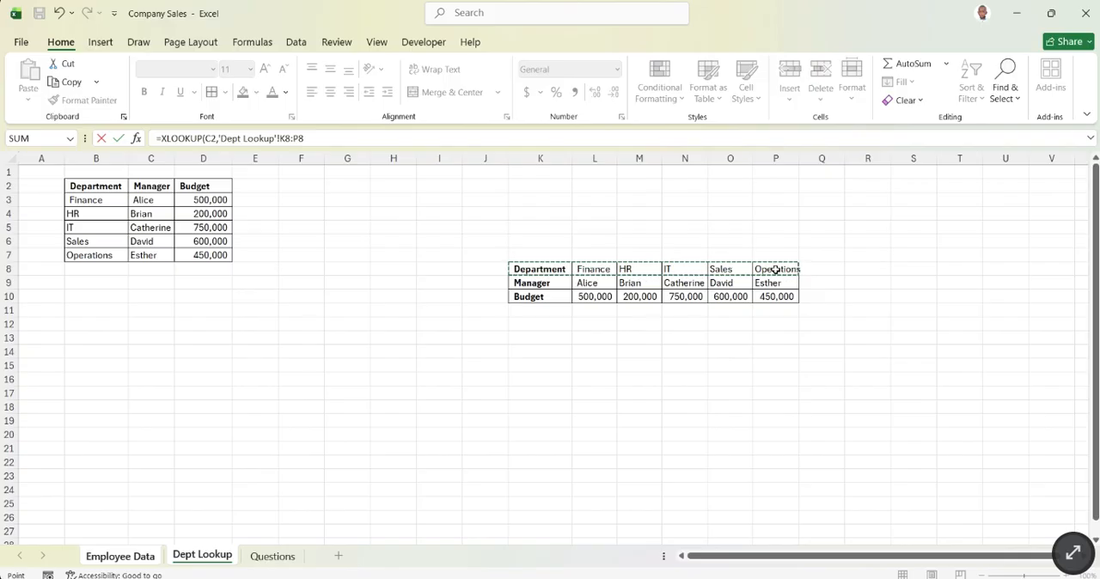
key("F4")
type(",")
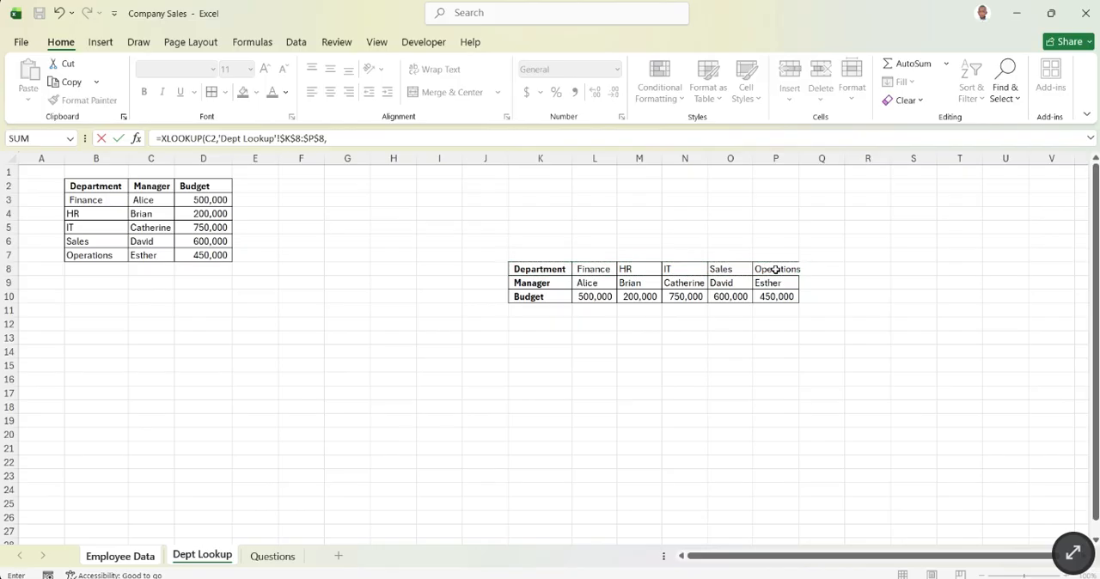
left_click_drag(533, 284, 768, 285)
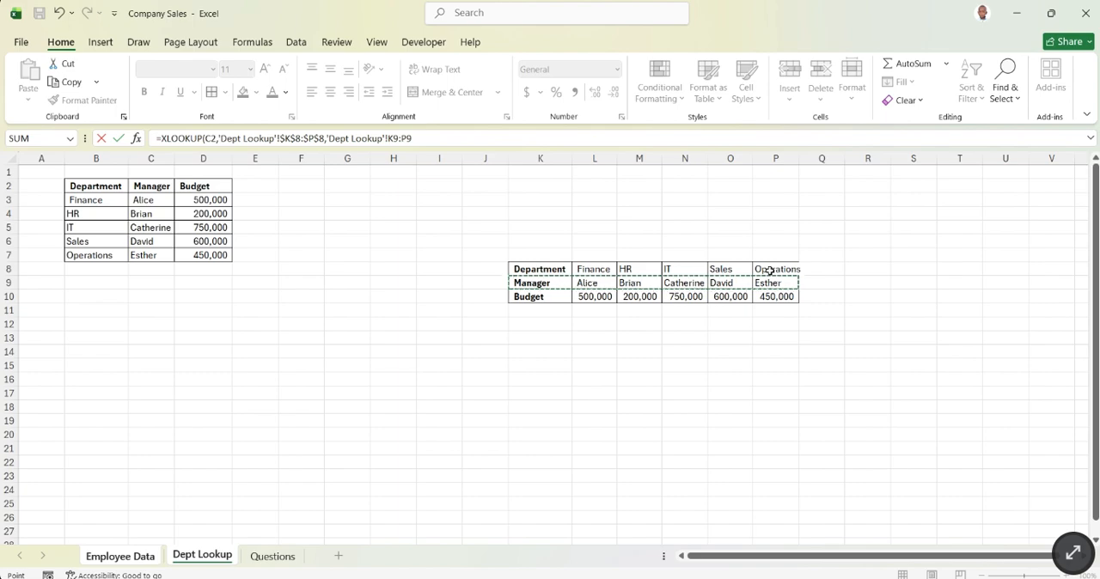
key("F4")
key("Return")
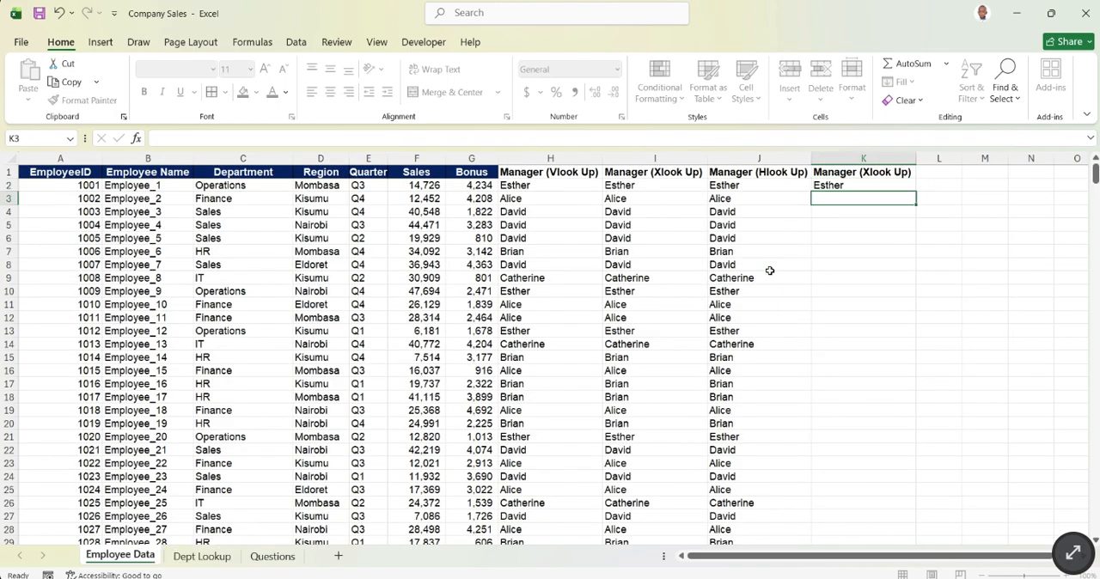
- Fill the XLOOKUP formula from K2 down the whole column and check the filled rows
left_click(882, 188)
double_click(917, 192)
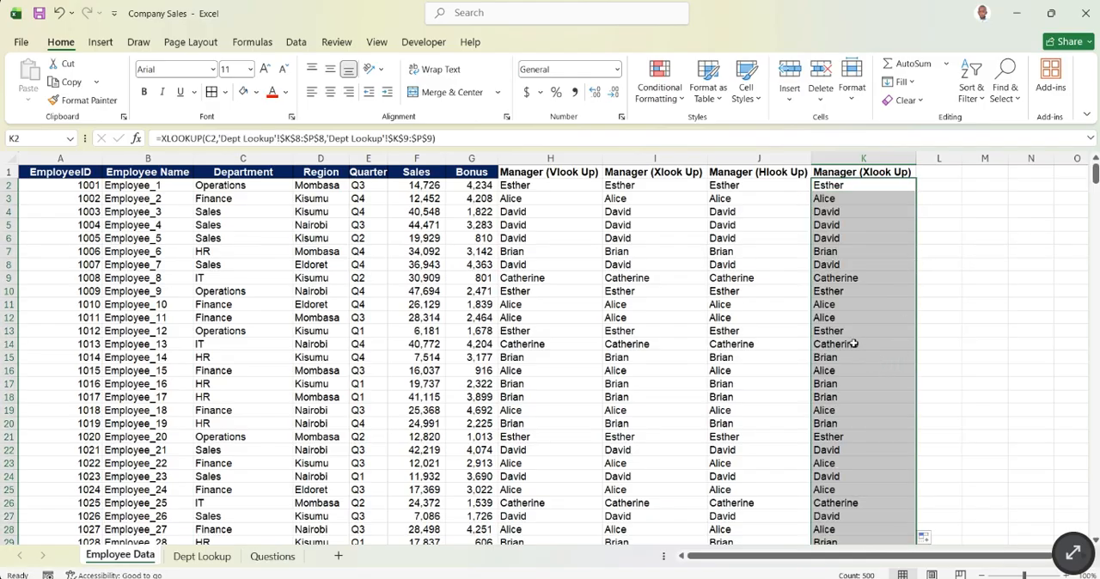
scroll(853, 346, "down", 1)
scroll(853, 346, "up", 1)
scroll(812, 279, "down", 6)
scroll(808, 288, "up", 3)
scroll(806, 285, "up", 3)
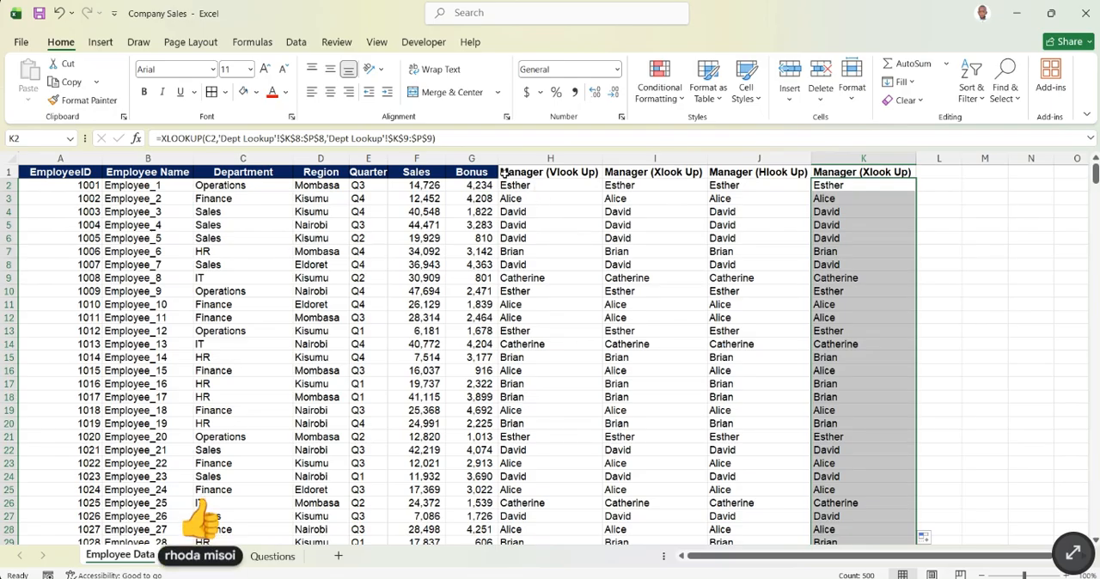
- Format the manager headers in H1:K1 with white text on a dark blue fill, matching the other headers
left_click_drag(508, 172, 857, 172)
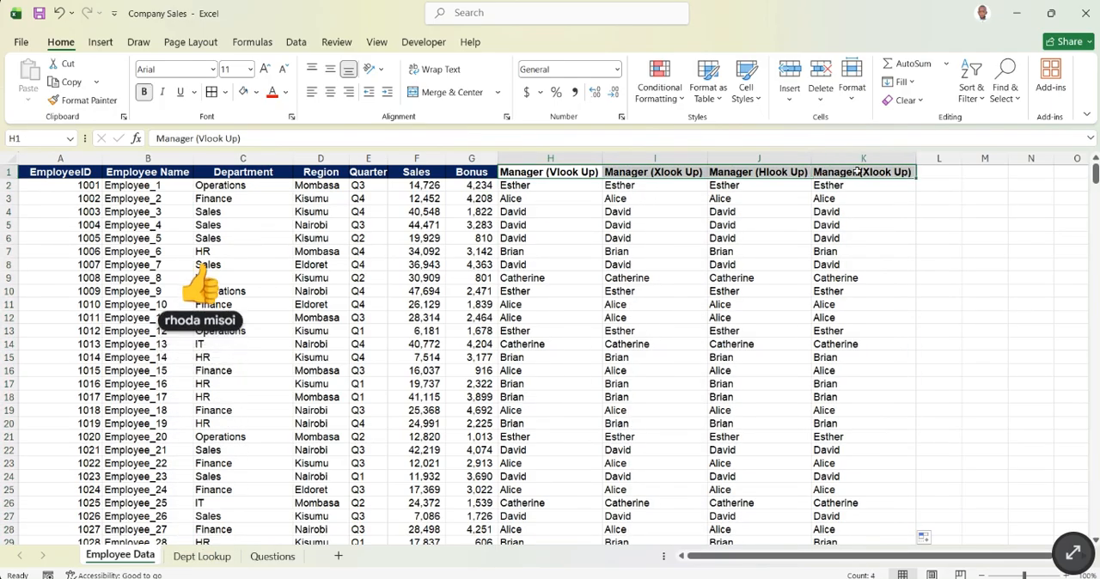
left_click(288, 93)
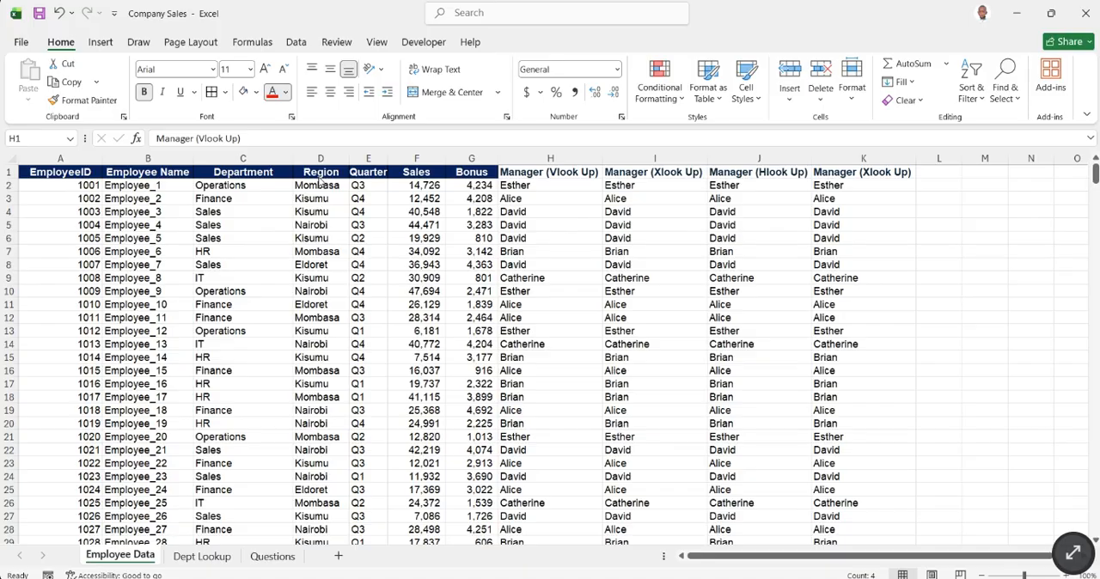
left_click(275, 182)
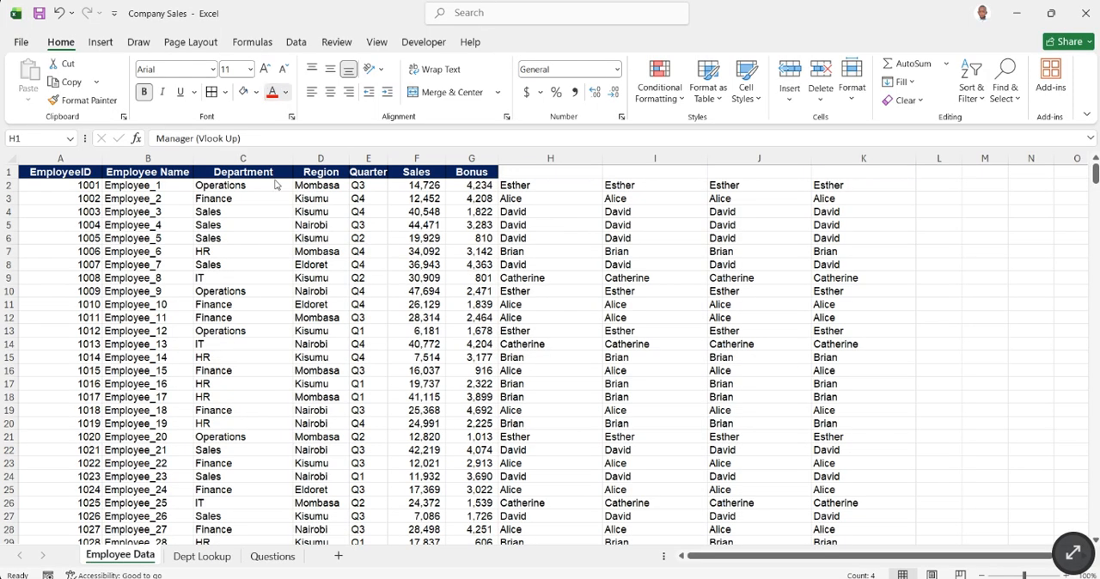
left_click(256, 94)
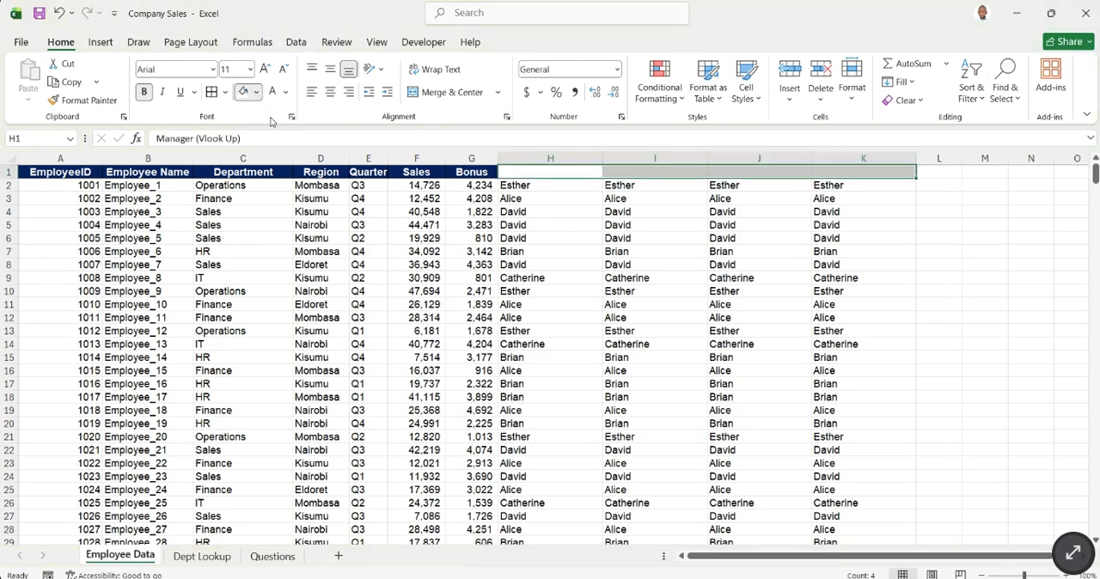
left_click(405, 309)
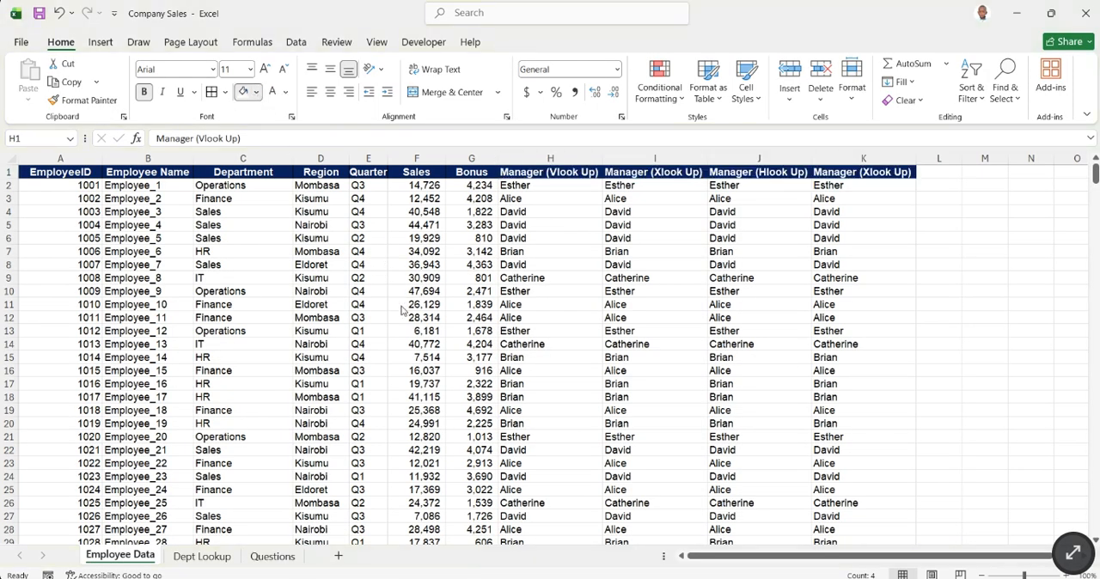
left_click(971, 262)
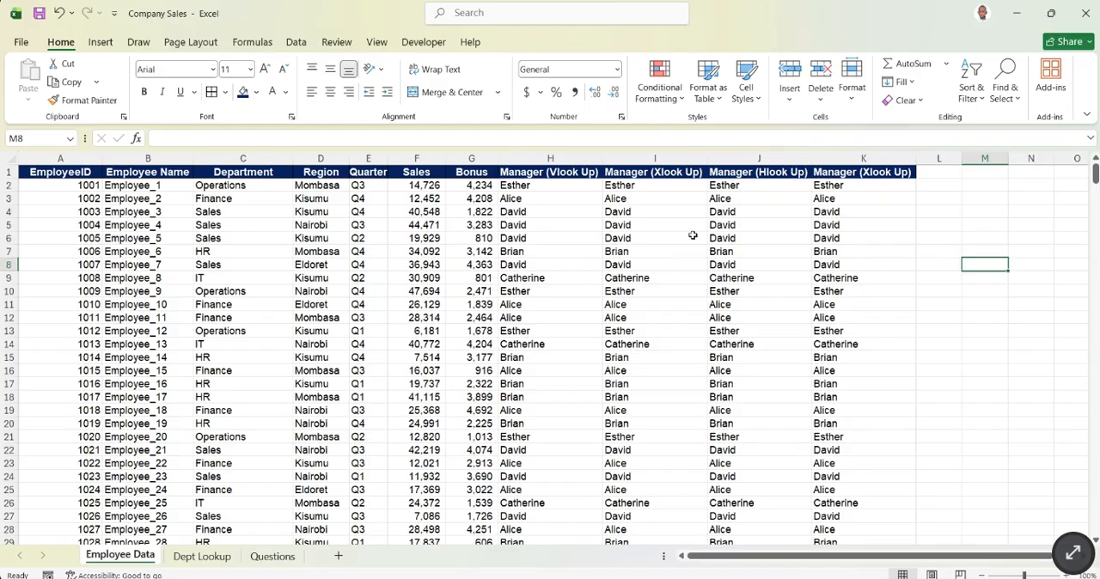
scroll(693, 236, "down", 2)
scroll(705, 231, "up", 2)
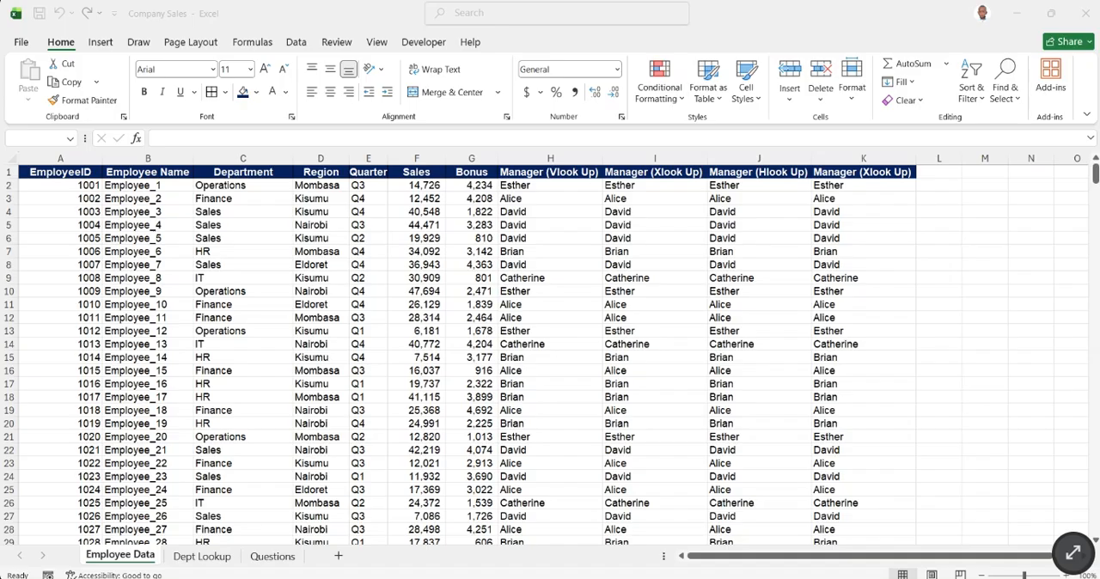
left_click(698, 578)
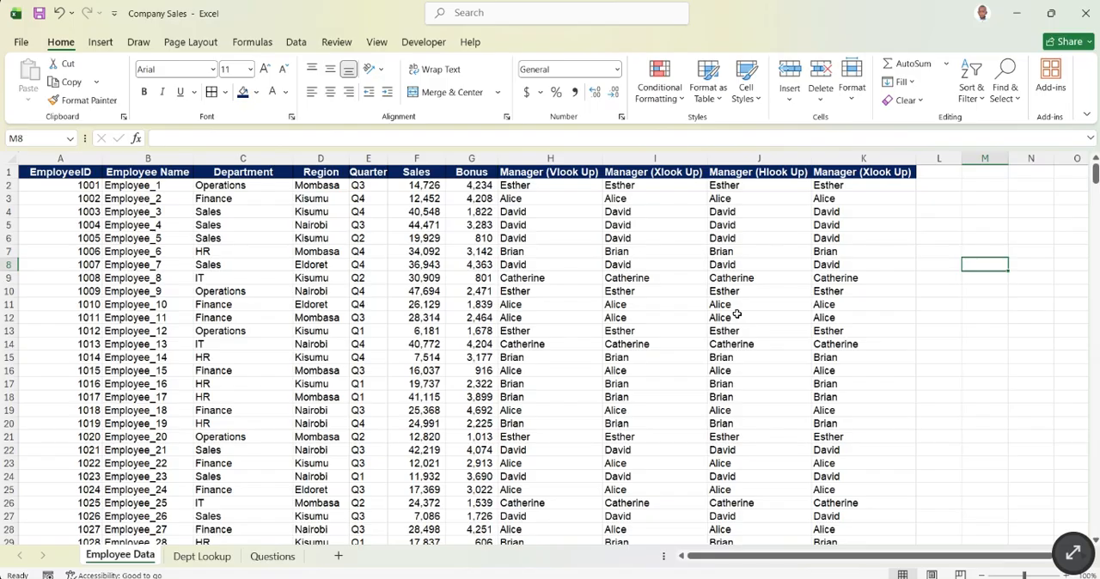
type("=XLOO")
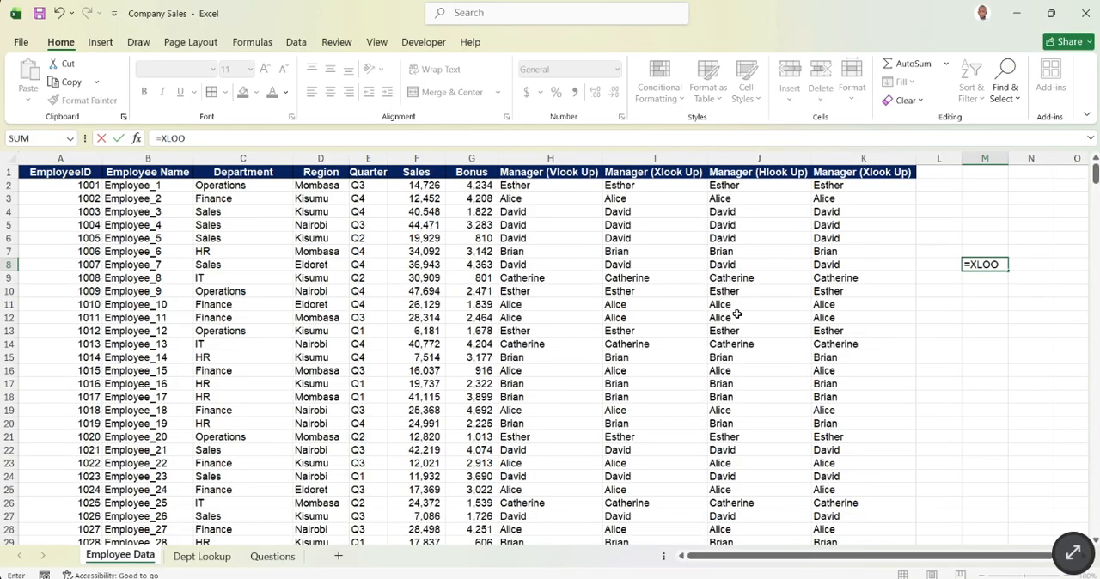
key("Tab")
key("BackSpace")
key("BackSpace")
key("BackSpace")
key("BackSpace")
key("BackSpace")
key("BackSpace")
key("BackSpace")
key("BackSpace")
key("BackSpace")
key("Return")
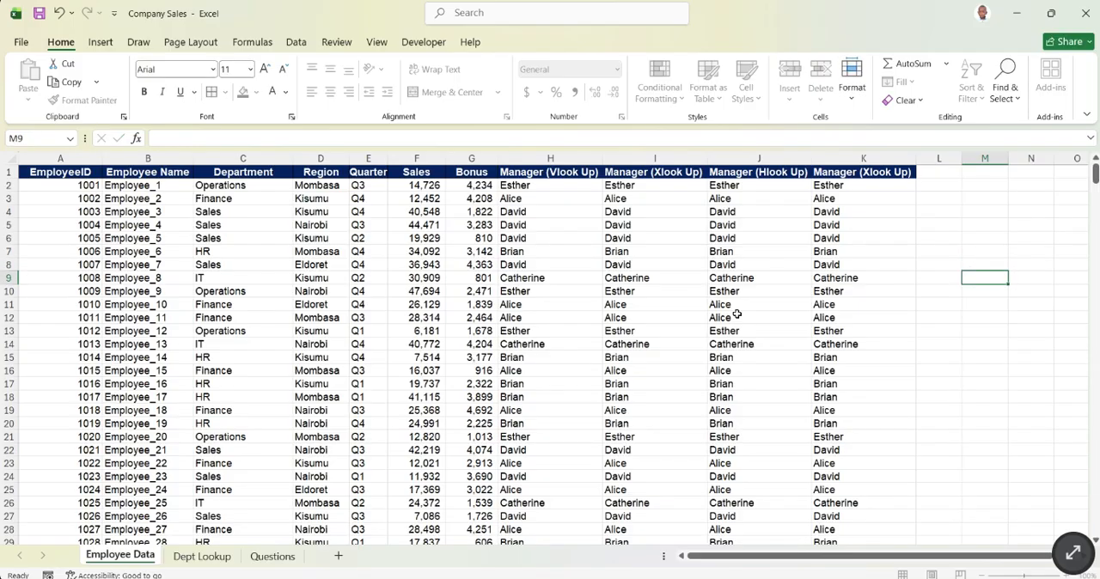
- Look over the Dept Lookup tables and read the list of practice tasks on the Questions sheet
left_click(226, 559)
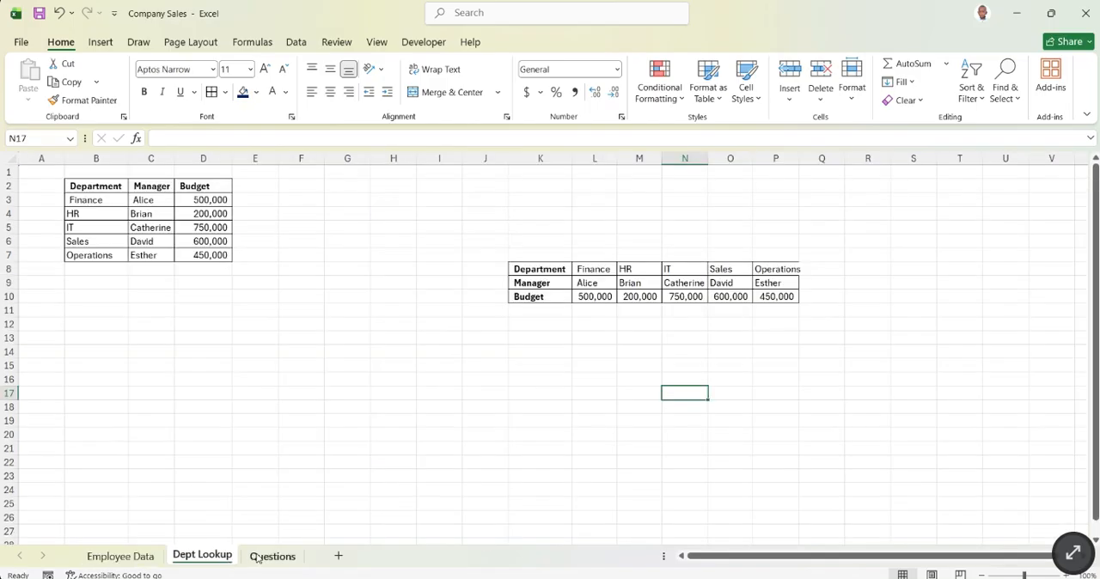
left_click(257, 559)
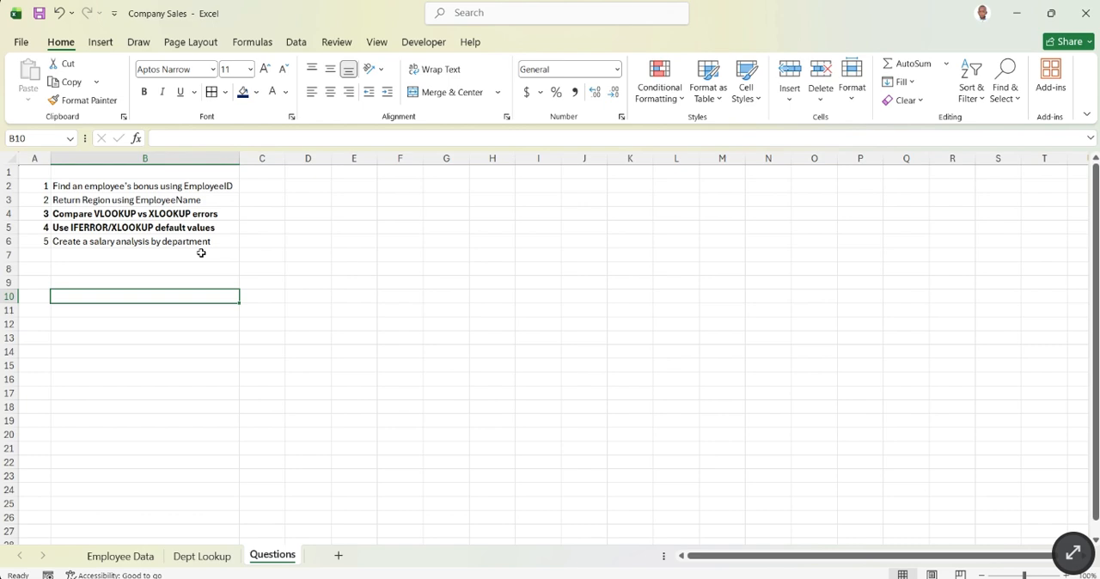
left_click(201, 256)
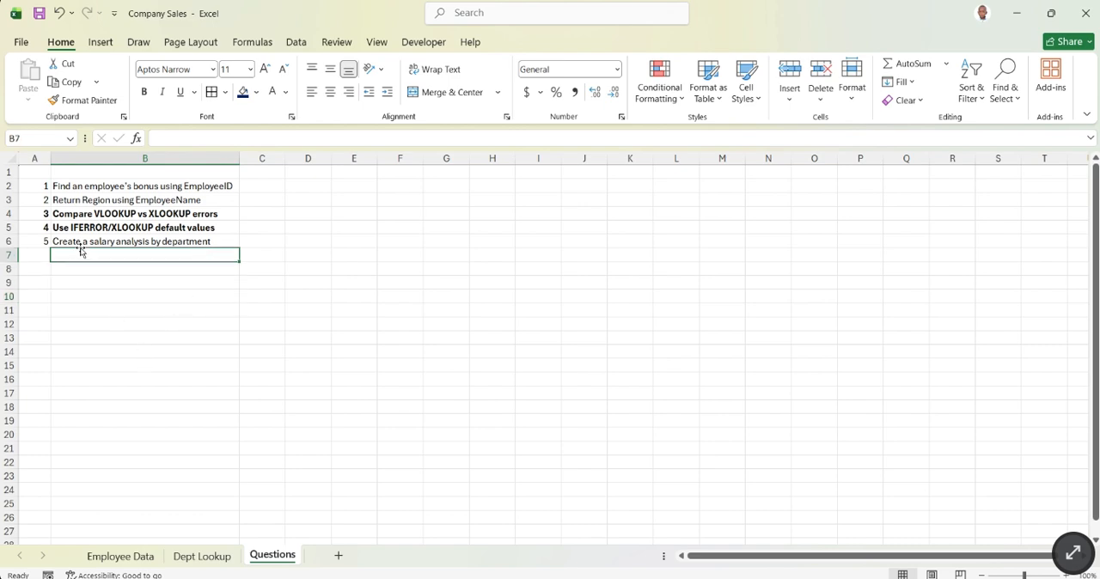
- Look over the Dept Lookup and Employee Data sheets, and return to the task list on the Questions sheet
left_click(206, 557)
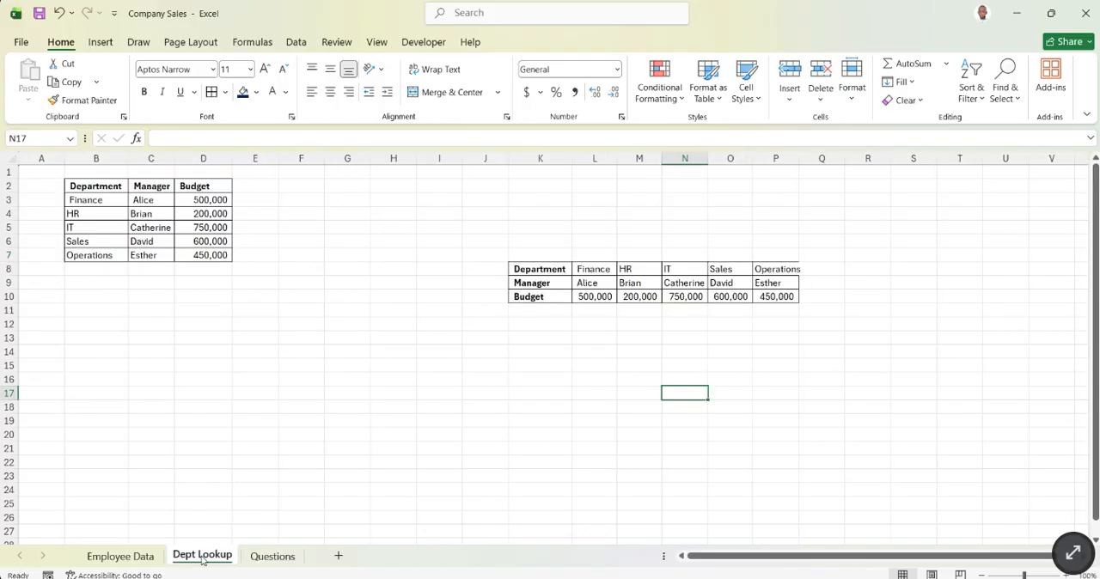
left_click(140, 559)
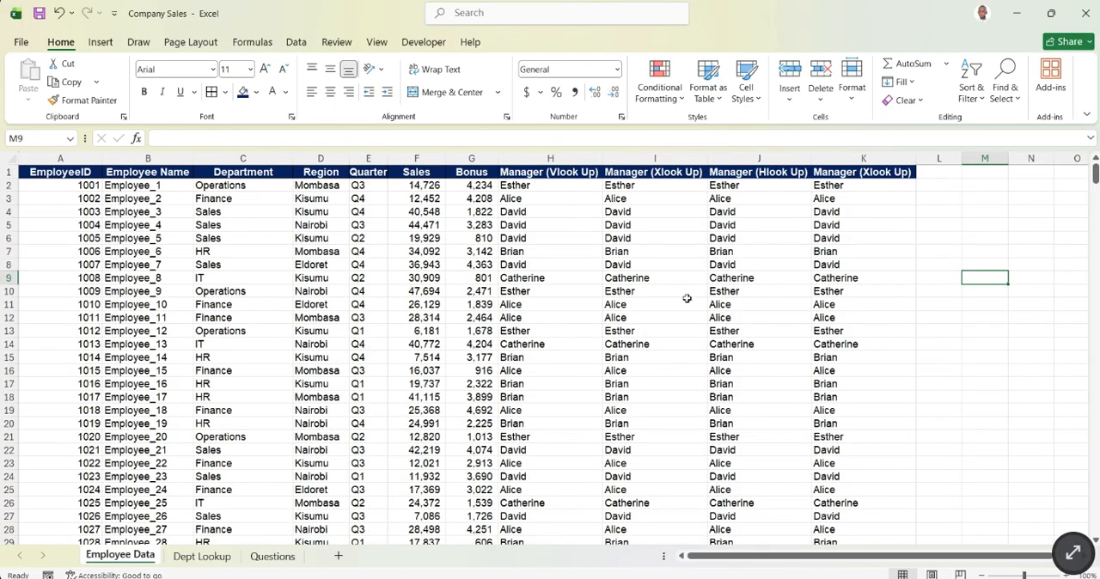
scroll(703, 292, "down", 1)
scroll(705, 327, "up", 1)
left_click(278, 558)
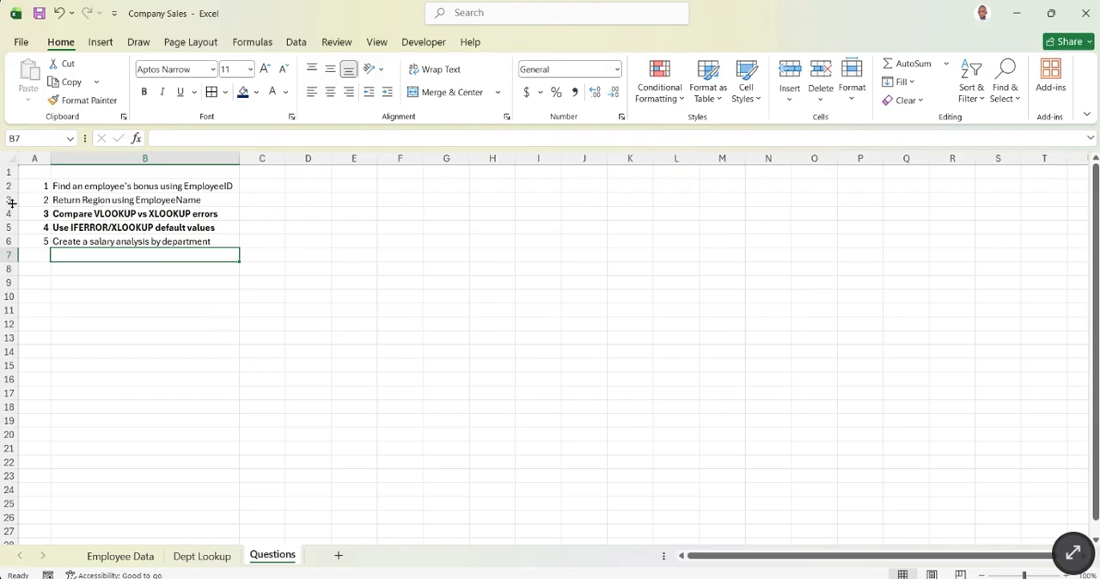
left_click(86, 200)
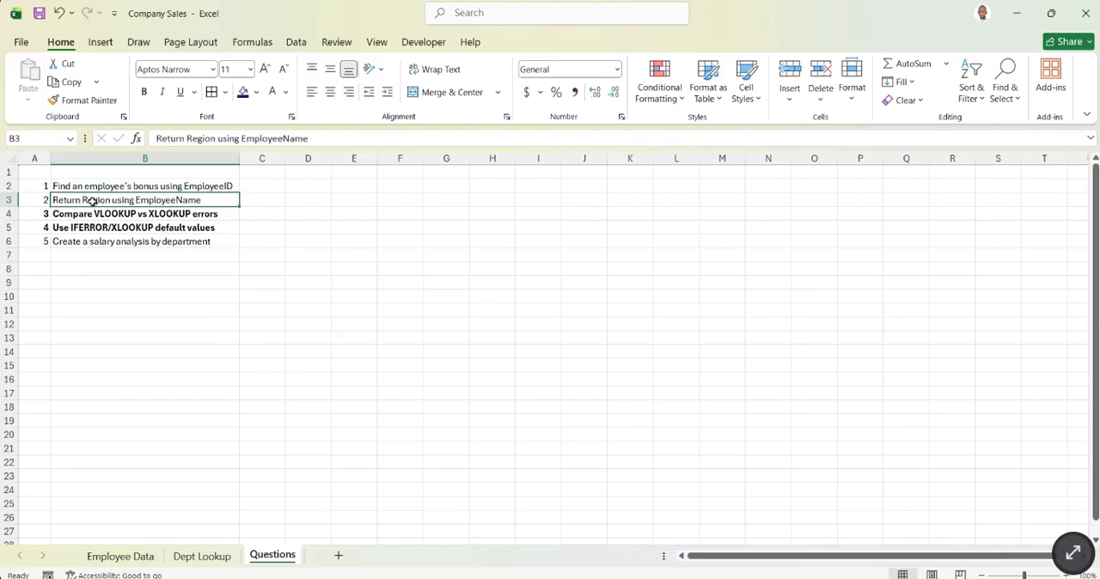
type("B")
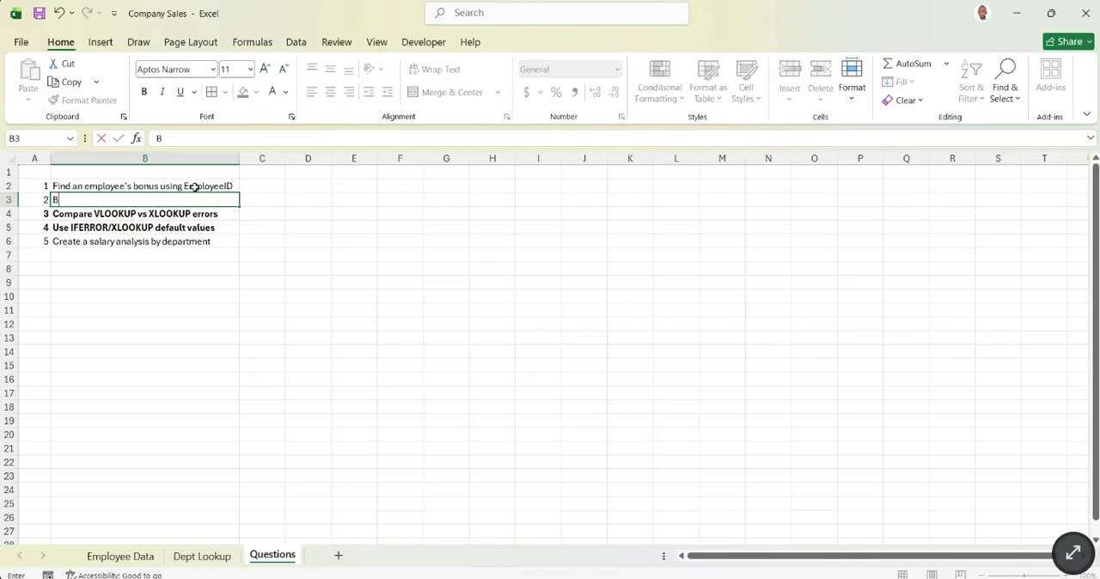
left_click(58, 14)
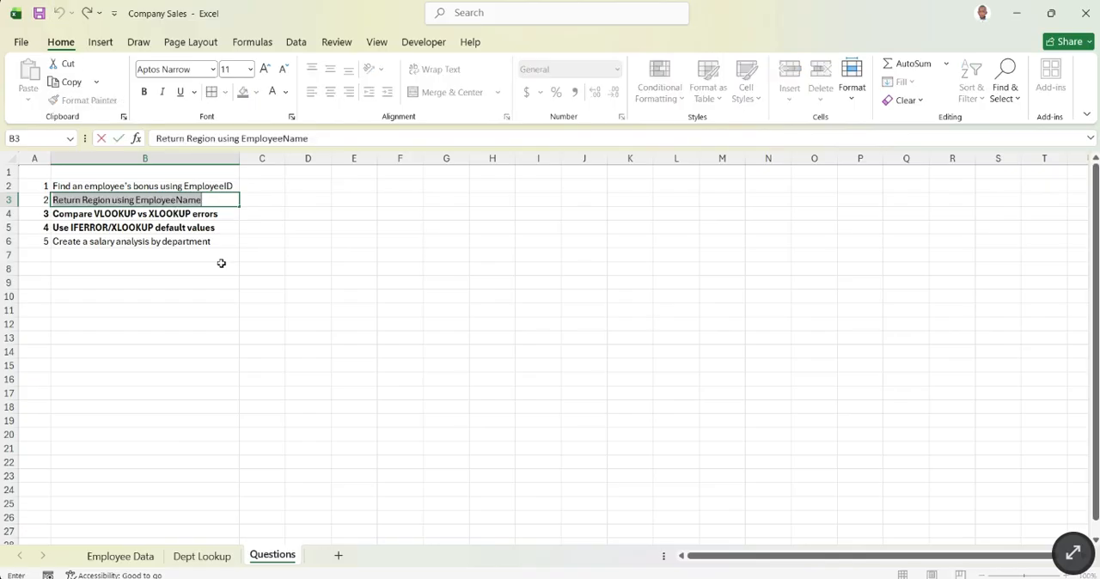
left_click(224, 274)
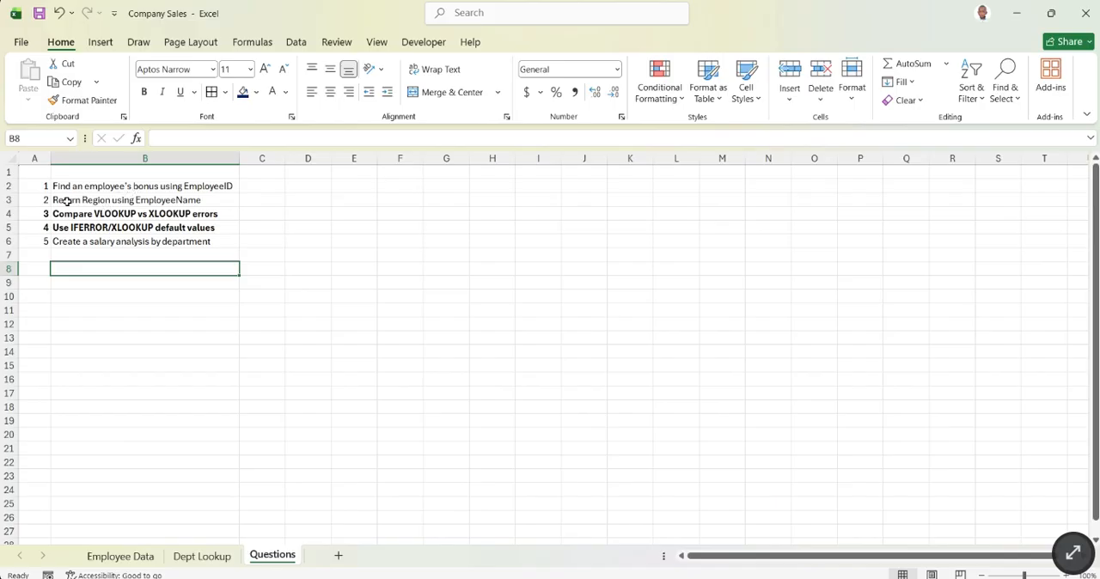
- Read the second practice task, Return Region using EmployeeName, and check the free column beside the manager columns in Employee Data
left_click(95, 198)
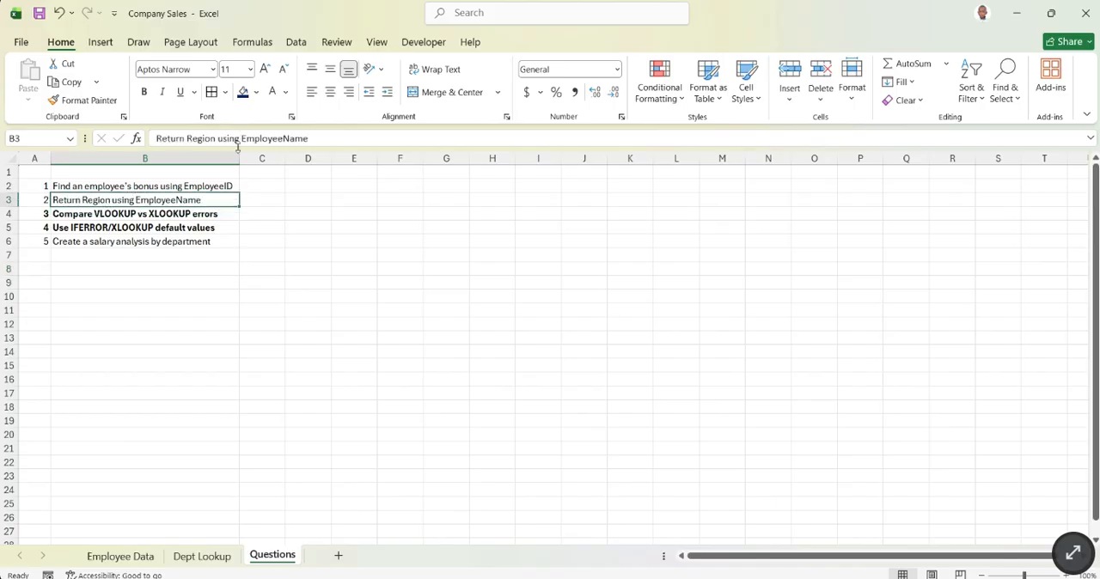
left_click(284, 209)
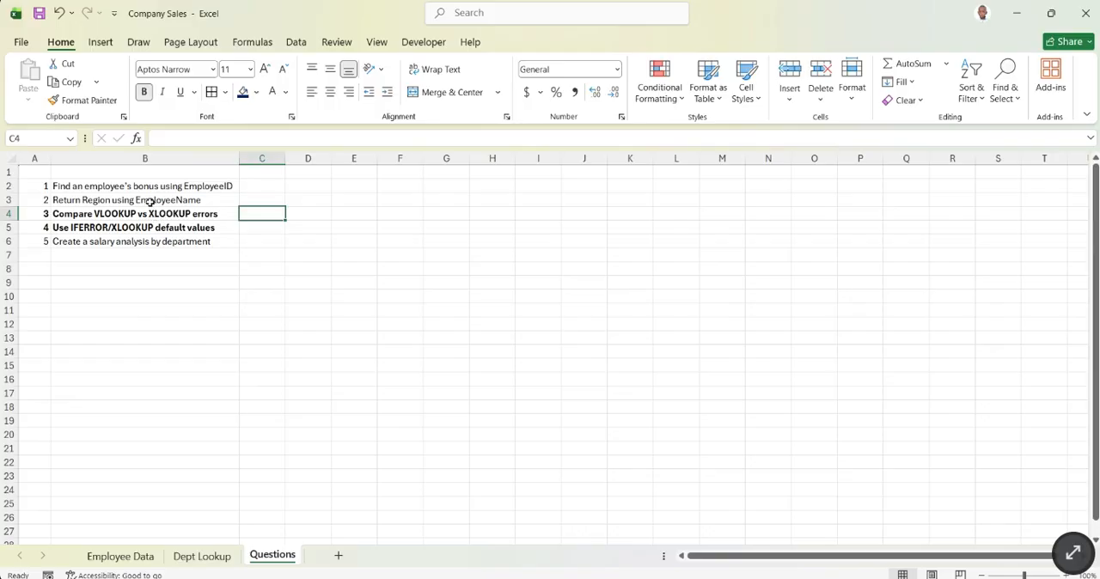
left_click(151, 201)
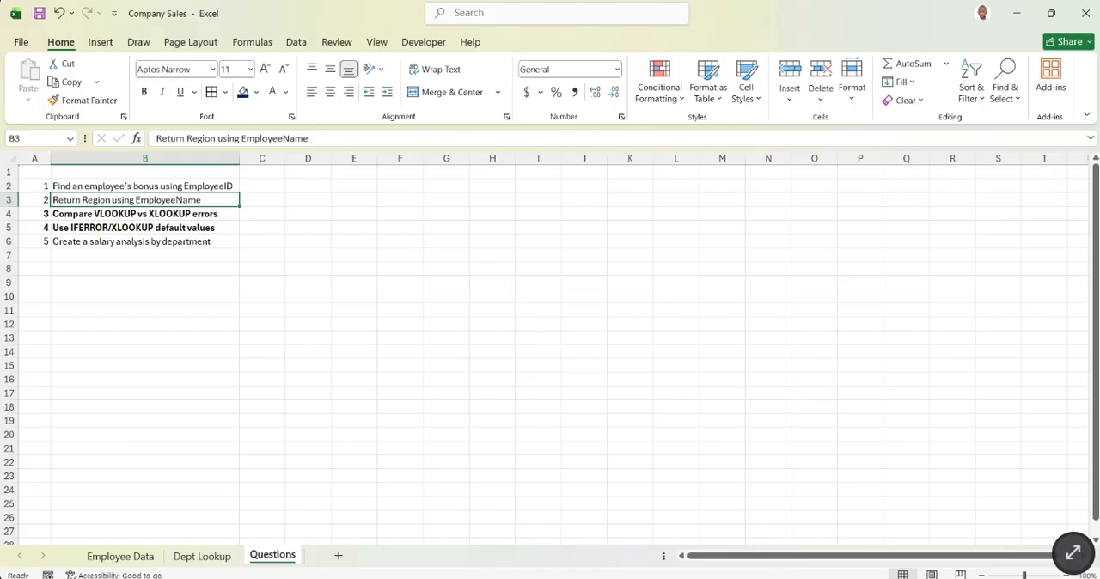
left_click(612, 578)
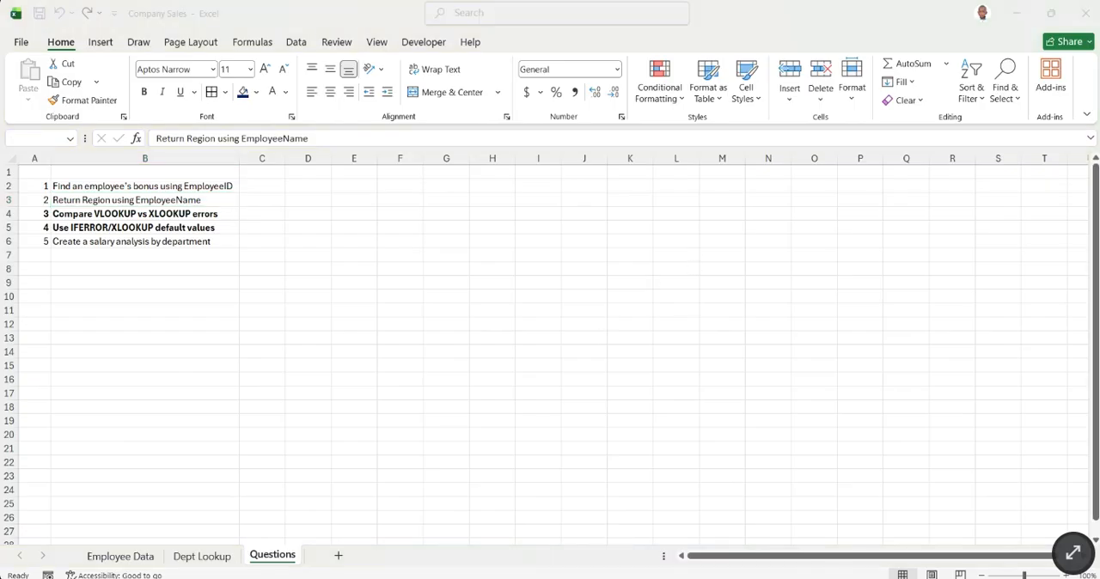
left_click(120, 556)
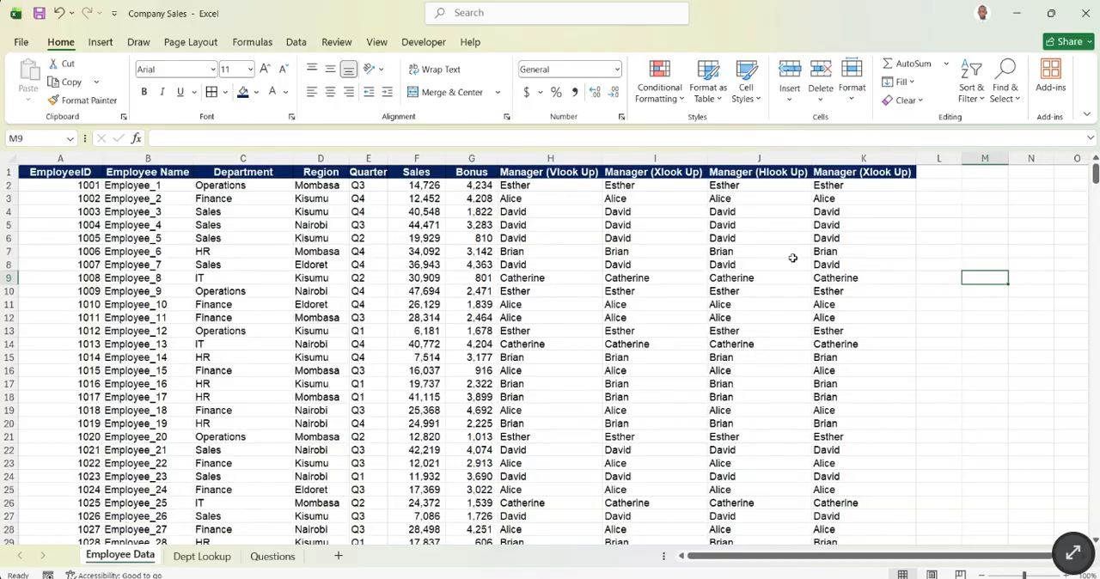
left_click(937, 164)
left_click(936, 278)
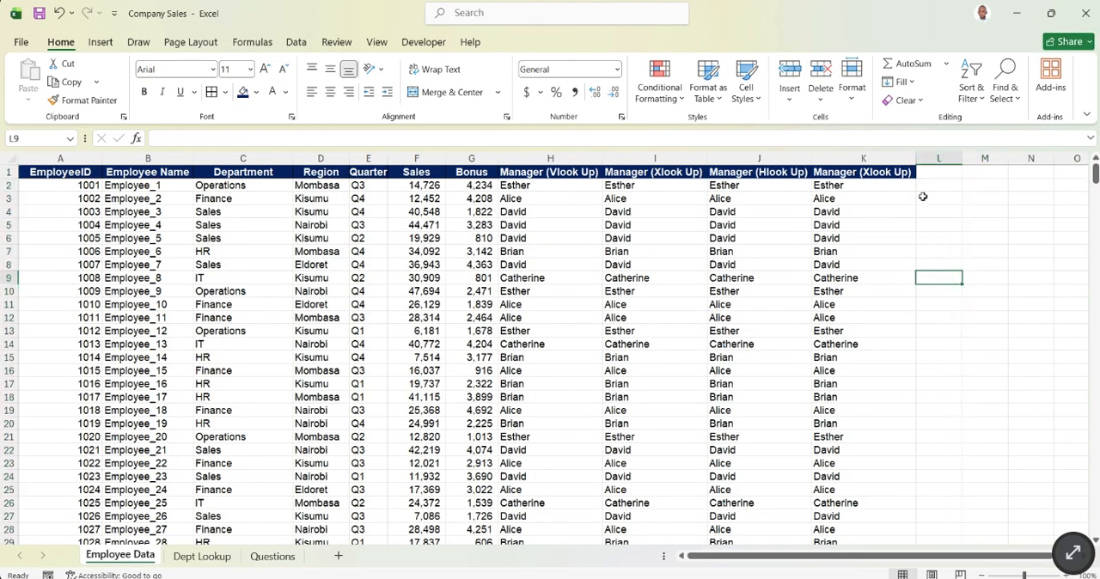
left_click(924, 186)
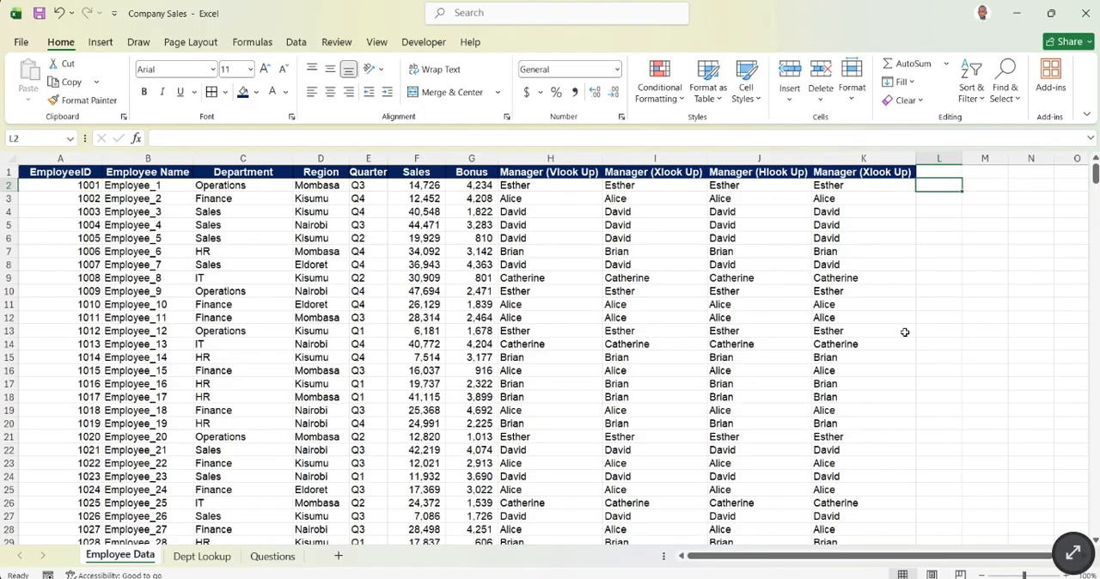
left_click(264, 558)
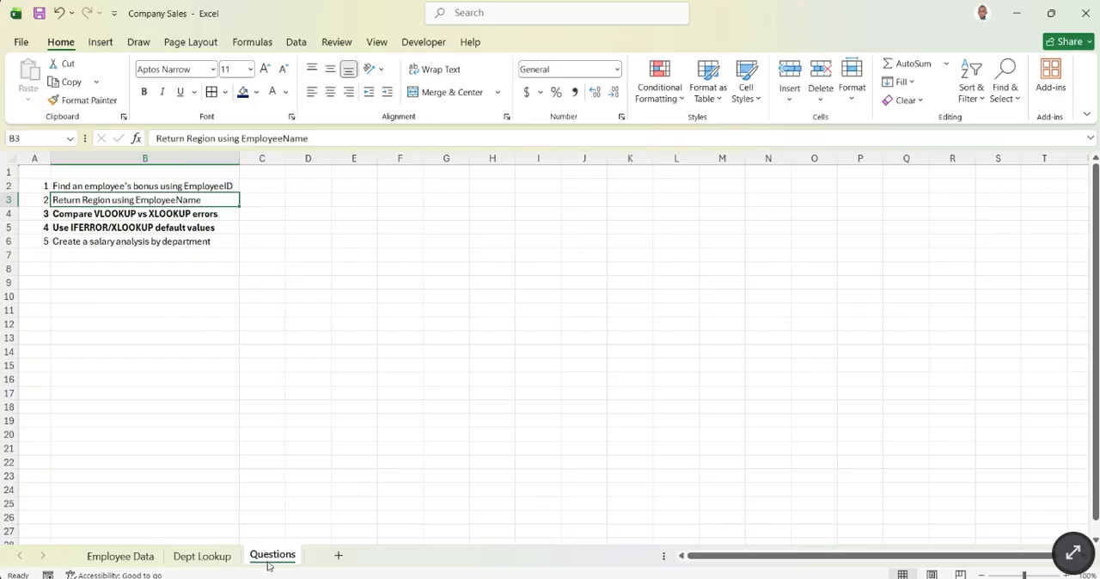
- Add a Region header in L1 of Employee Data and start a VLOOKUP in L2 with employee name B2 as the lookup value
left_click(135, 559)
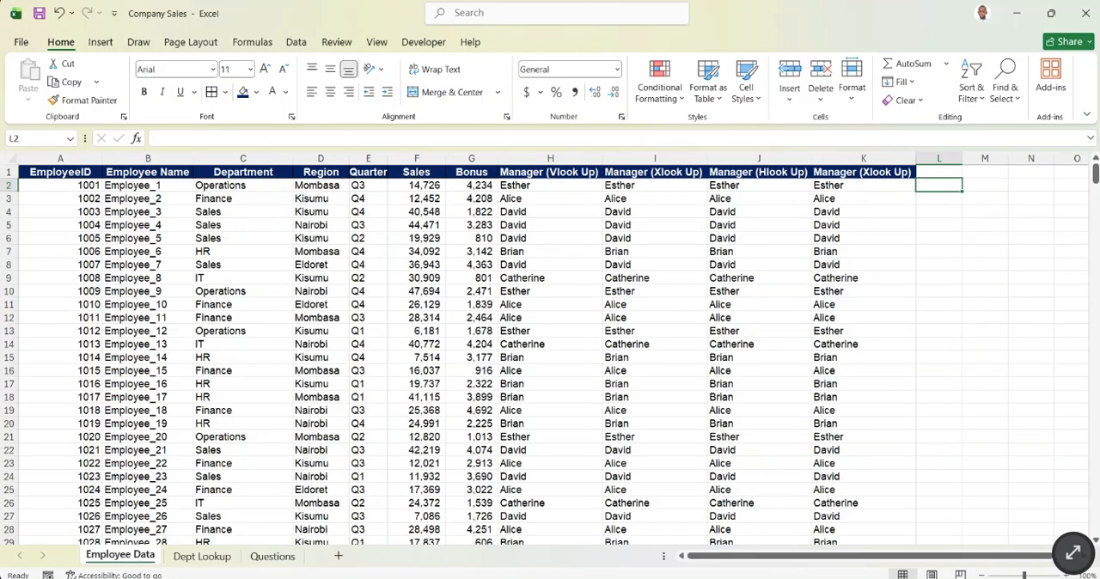
key("alt+Tab")
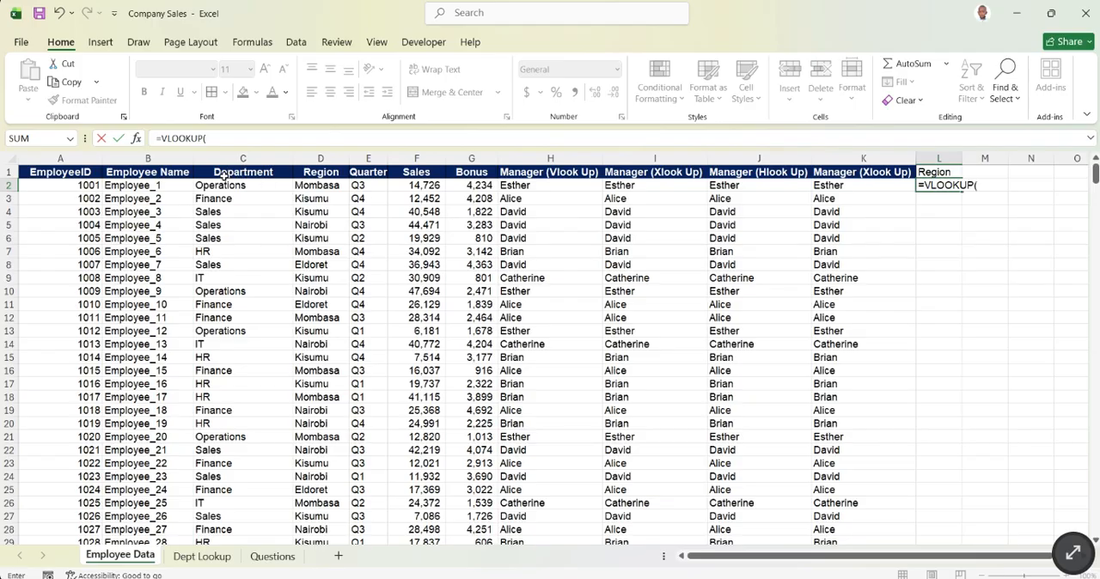
left_click(146, 186)
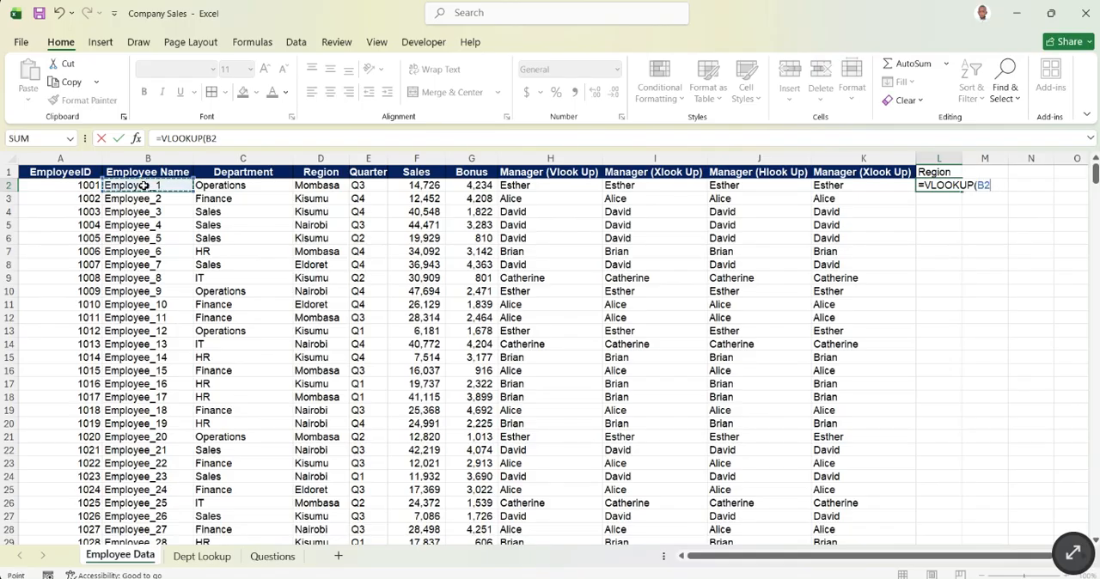
type(",")
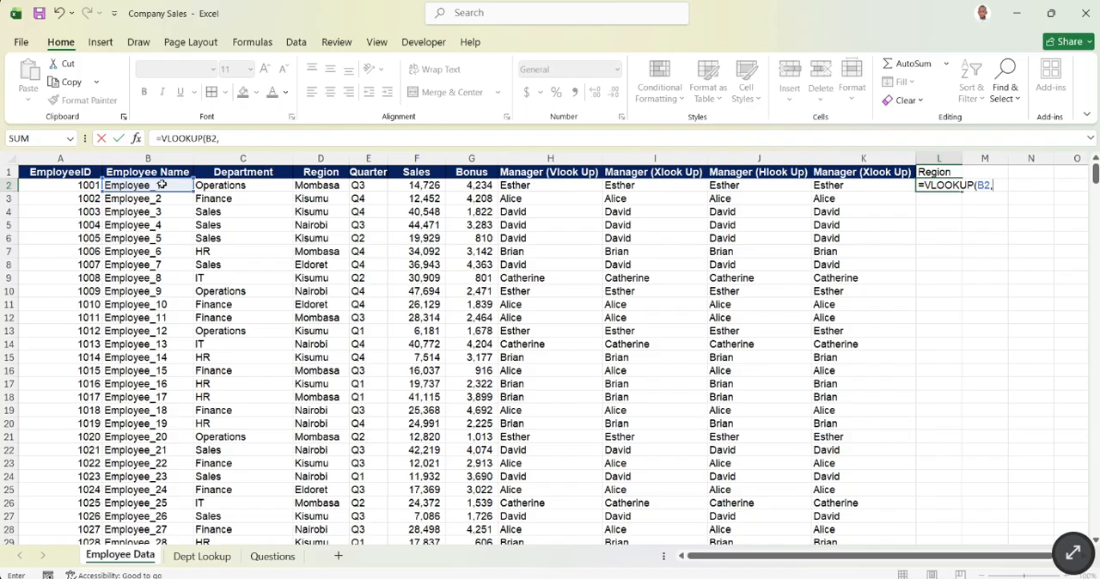
- Set the VLOOKUP's table array to B2:G501, from the first employee name through the last bonus row
left_click_drag(162, 185, 460, 191)
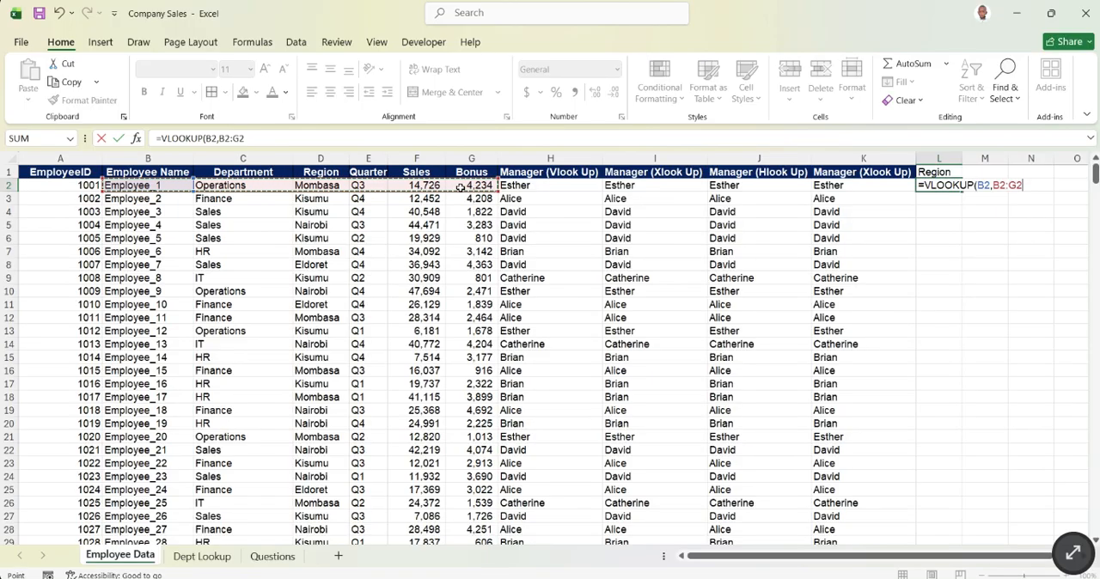
key("ctrl+shift+Down")
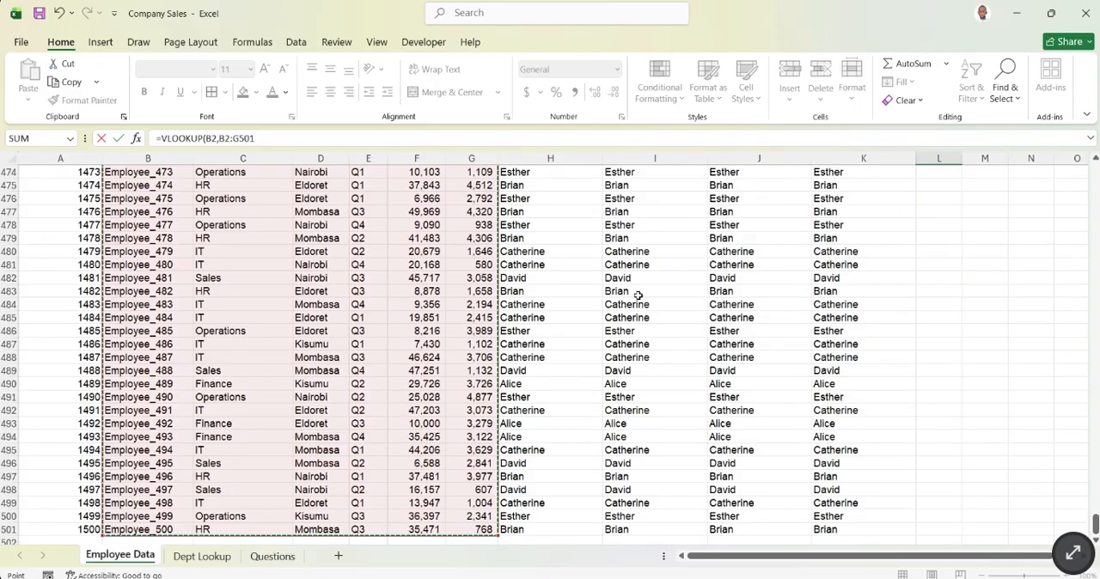
scroll(637, 292, "up", 20)
scroll(598, 287, "up", 20)
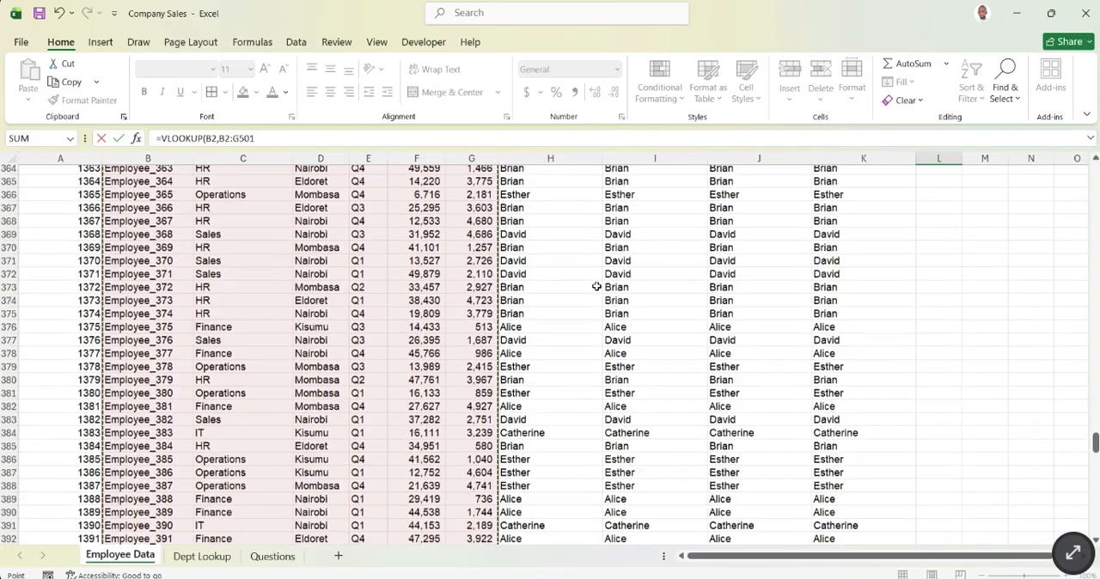
scroll(594, 281, "up", 20)
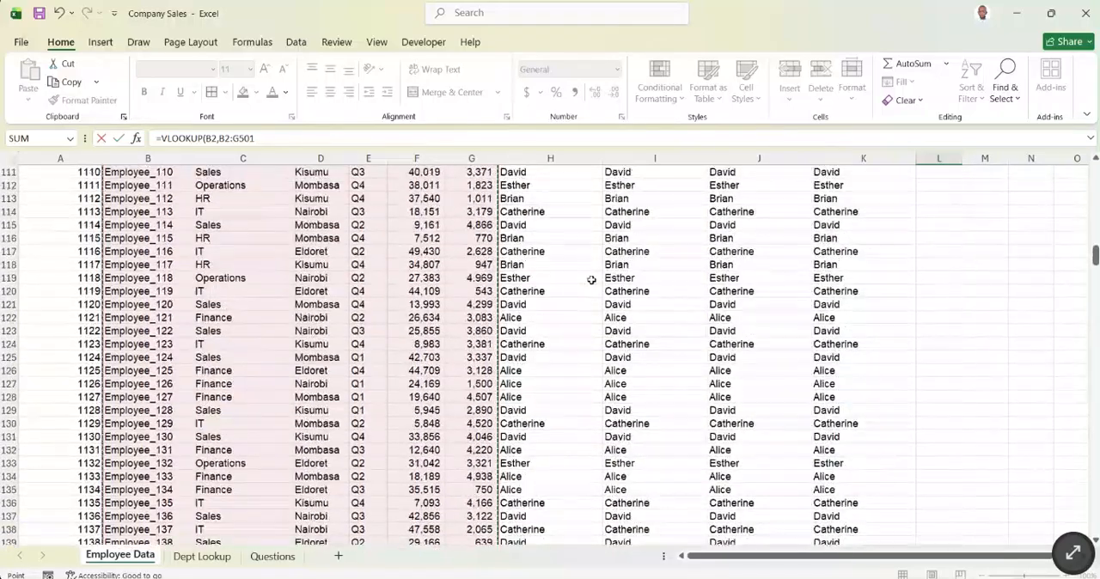
type(",")
scroll(593, 280, "up", 10)
scroll(593, 277, "up", 20)
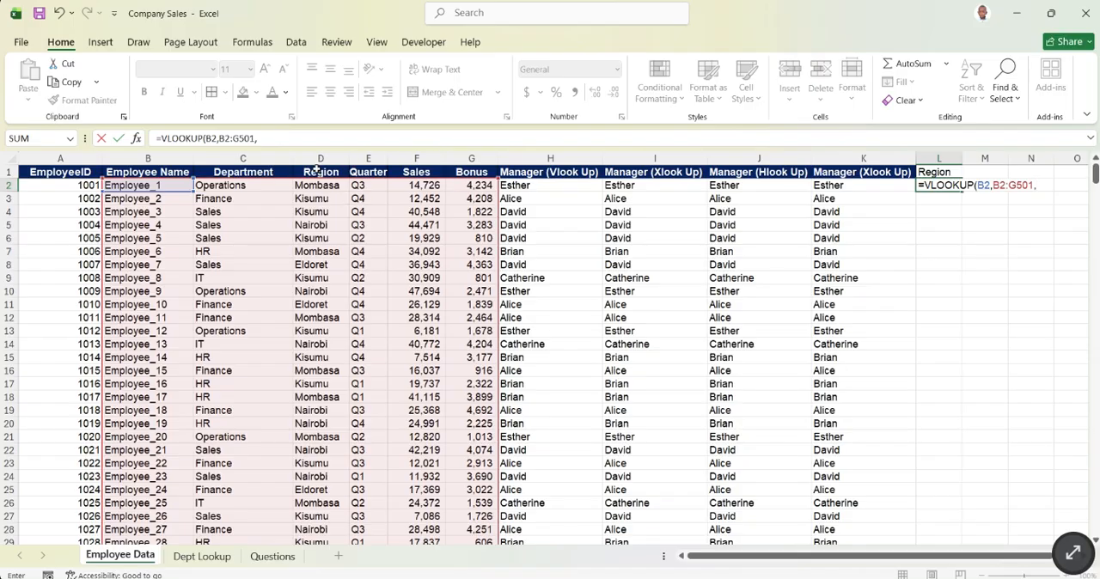
- Make the VLOOKUP's table array absolute as $B$2:$G$501
left_click(257, 138)
key("BackSpace")
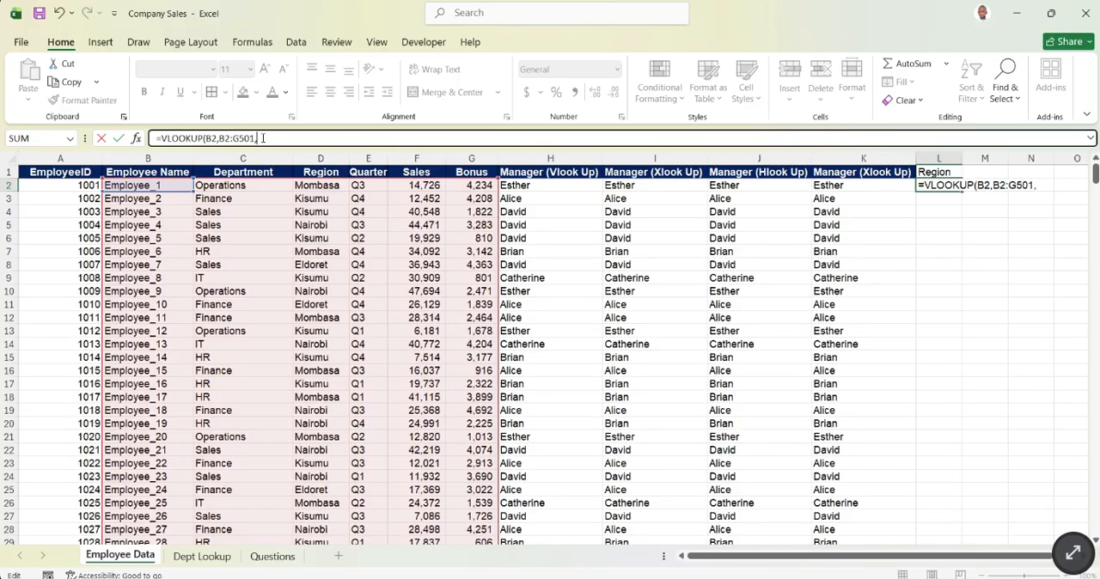
key("F4")
left_click(226, 139)
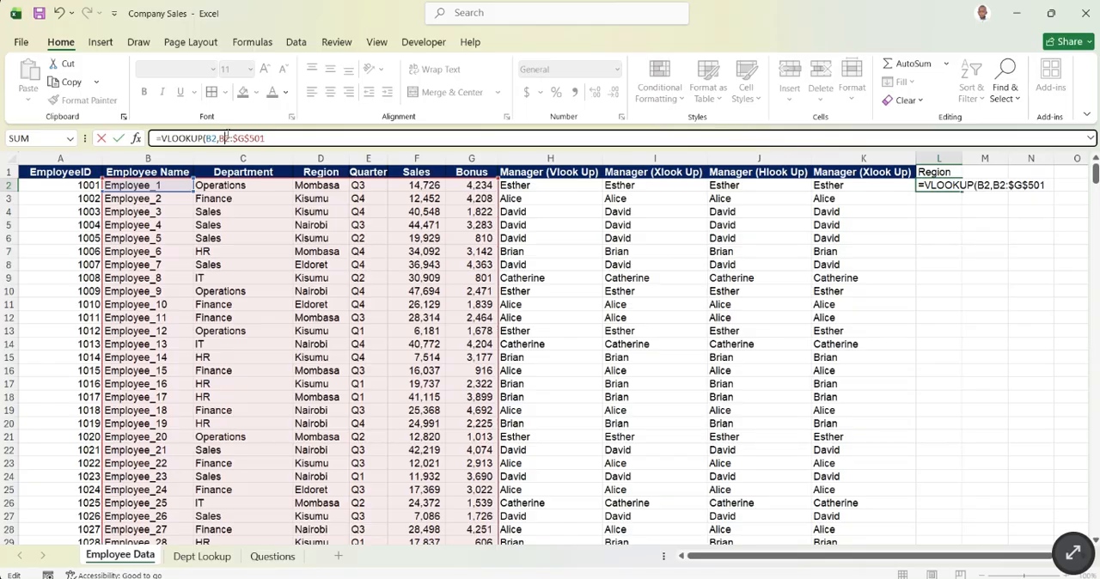
key("F4")
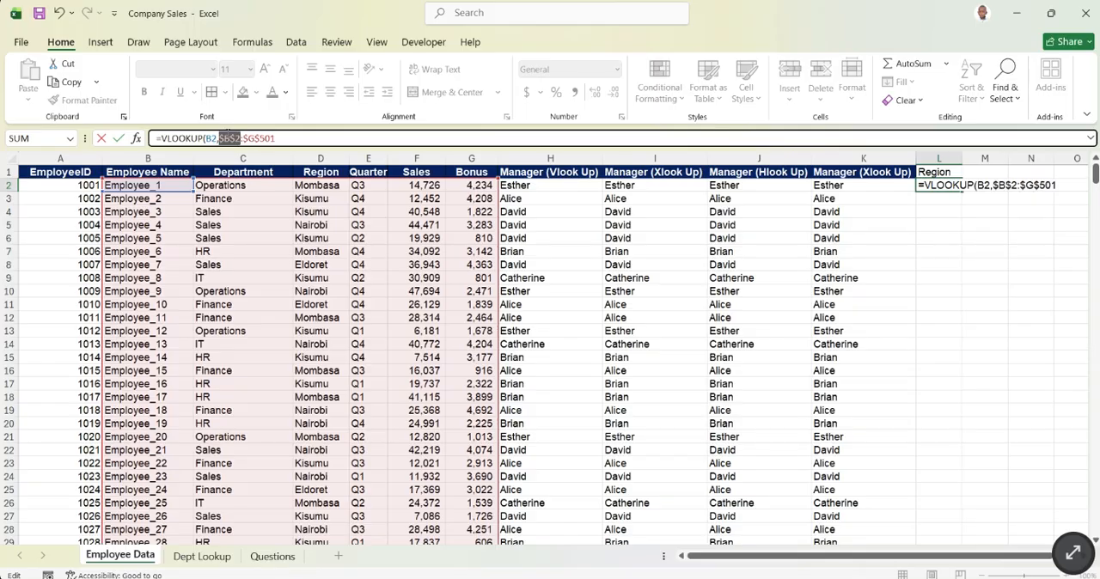
- Complete the VLOOKUP in L2 with column index 3 and FALSE for an exact match
left_click(294, 139)
type(",3,FALSE")
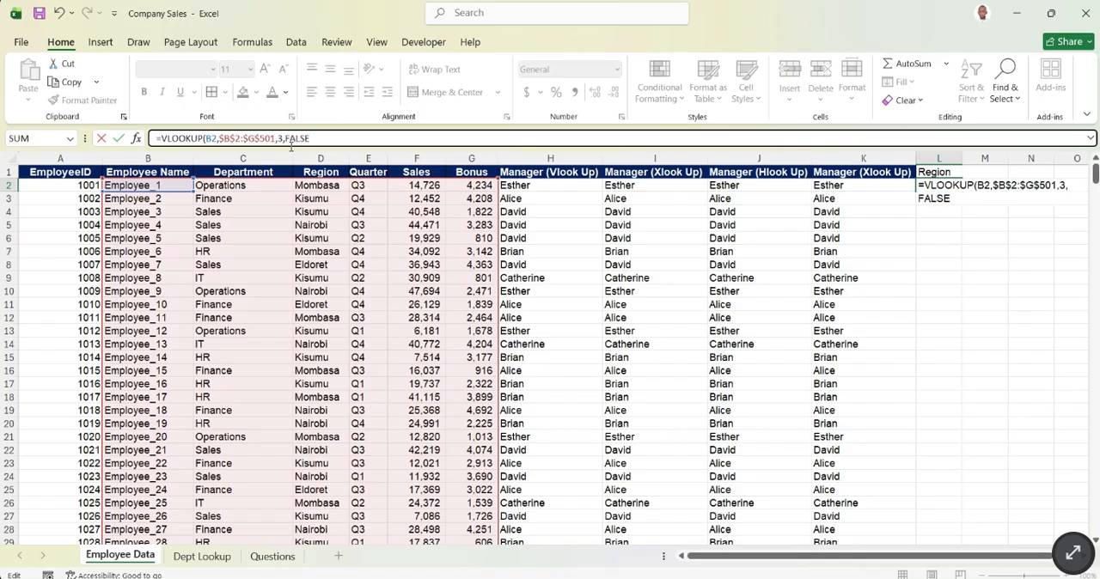
key("Return")
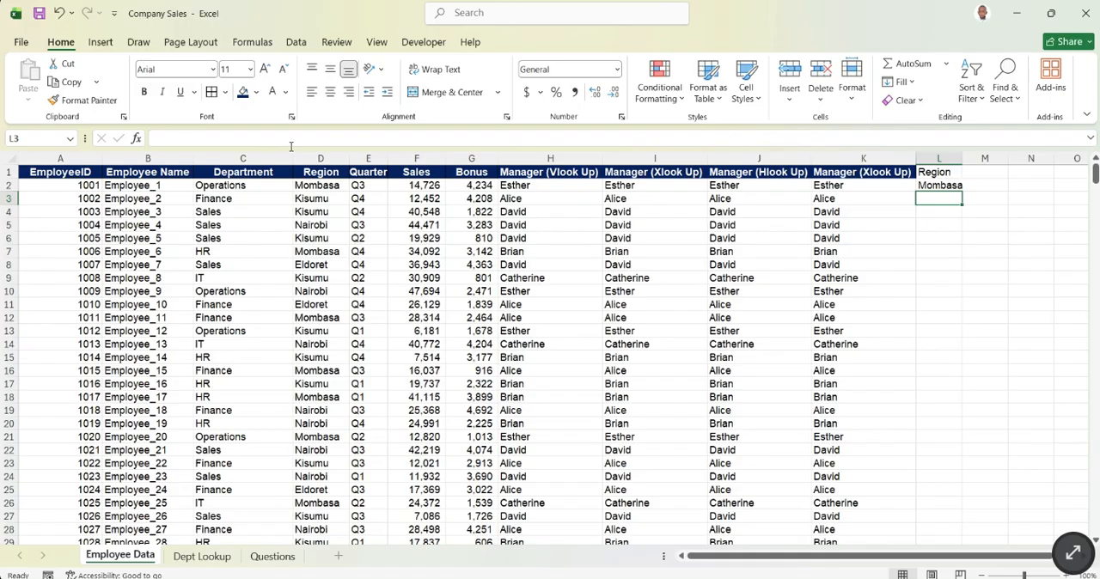
- Review the arguments of the Region VLOOKUP formula in L2 and leave the formula as entered
left_click(939, 185)
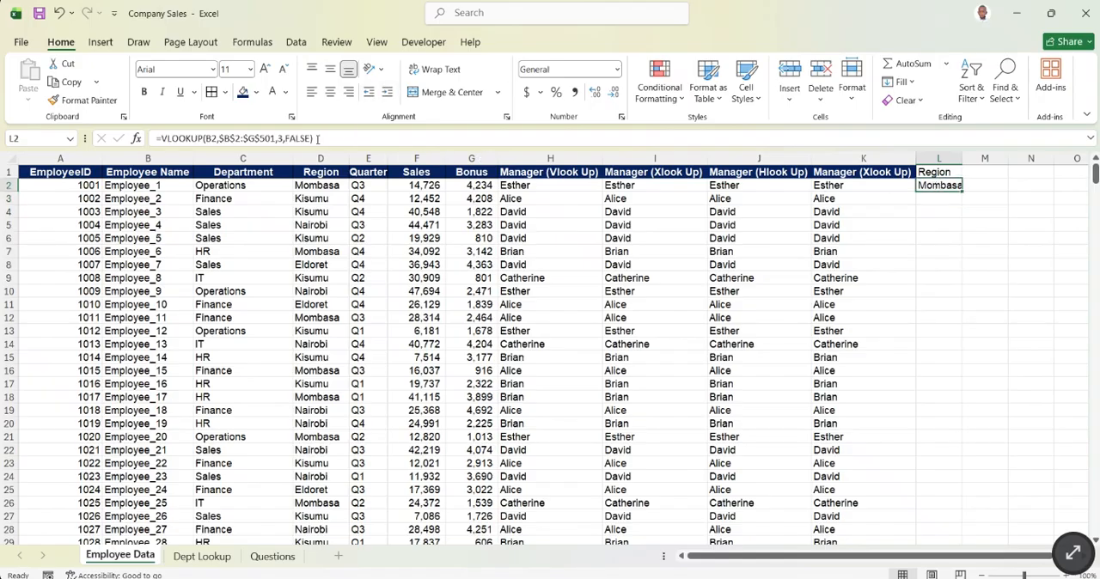
left_click_drag(323, 134, 117, 144)
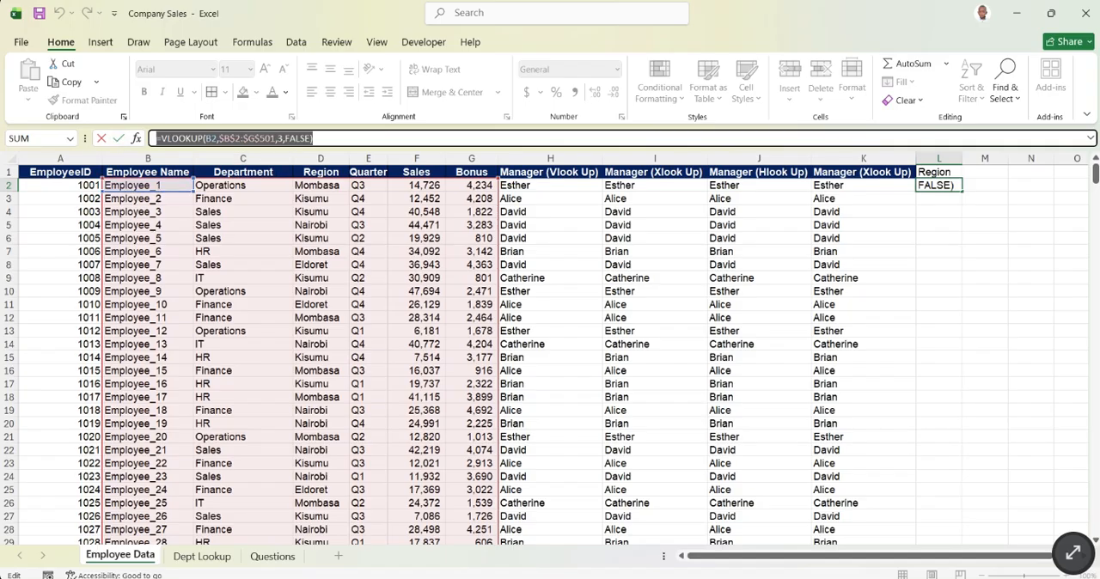
key("alt+Tab")
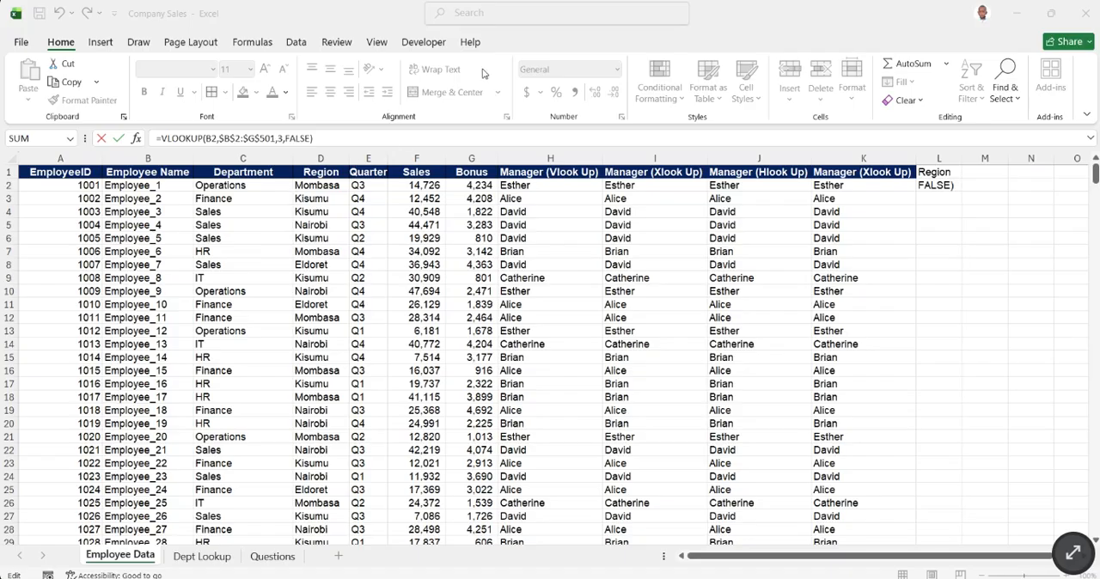
triple_click(371, 138)
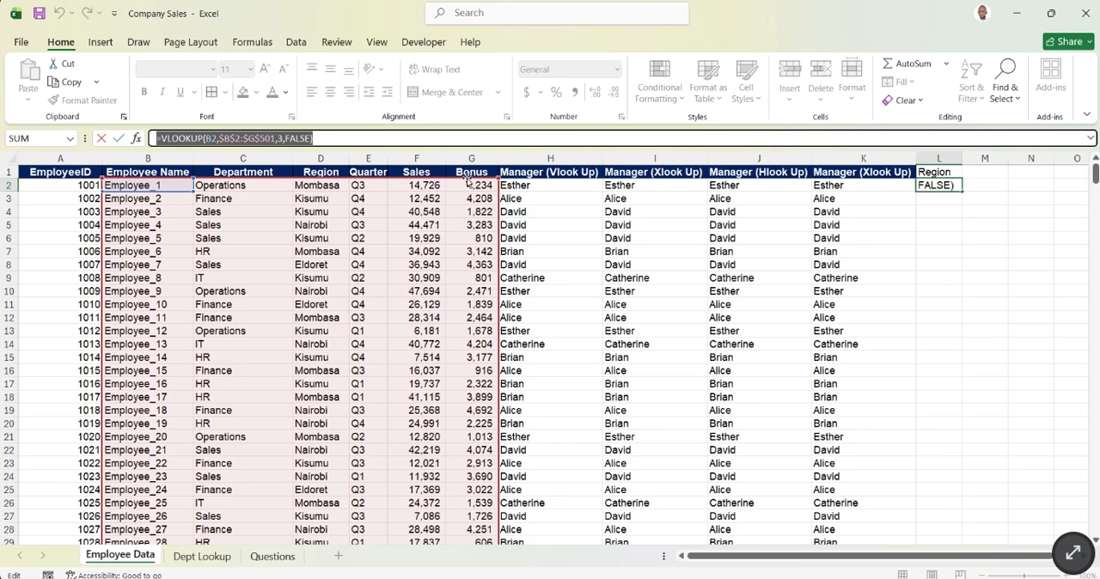
key("Right")
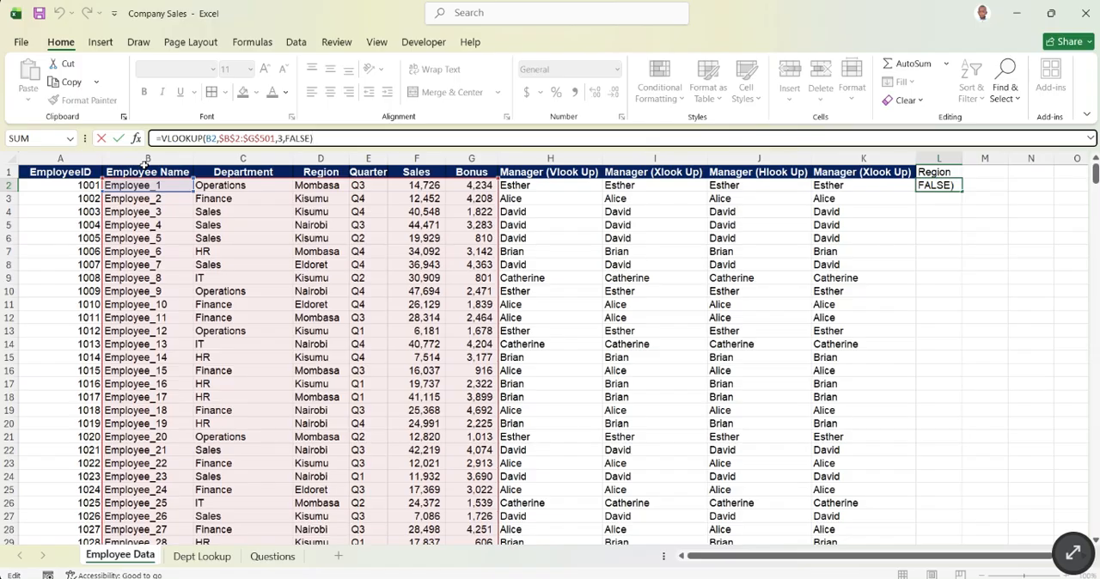
key("Return")
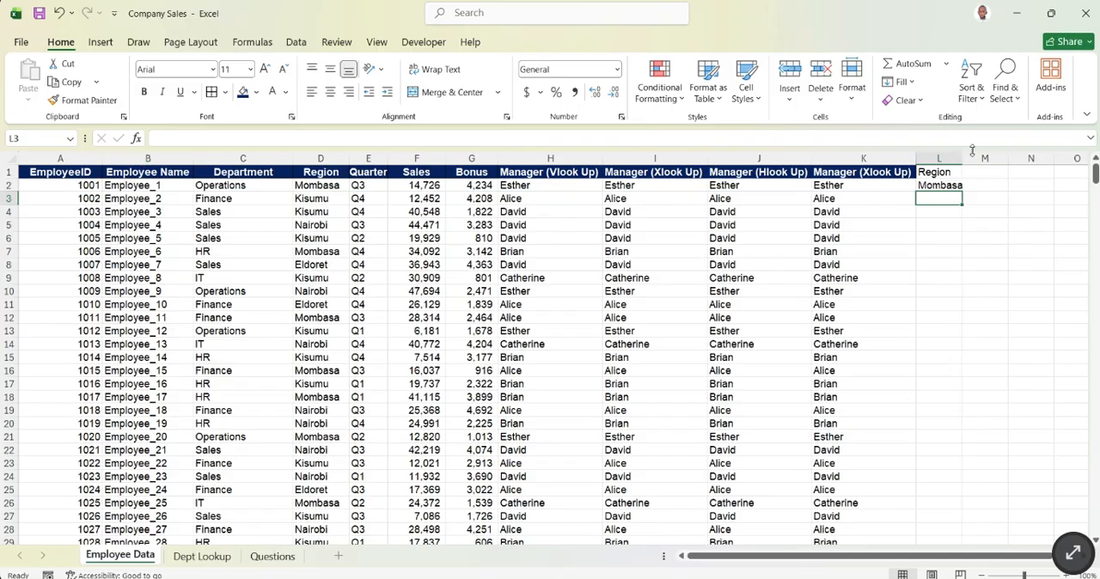
- Fill the Region formula from L2 down column L and clear all the filled results beneath the header
left_click(946, 185)
double_click(962, 191)
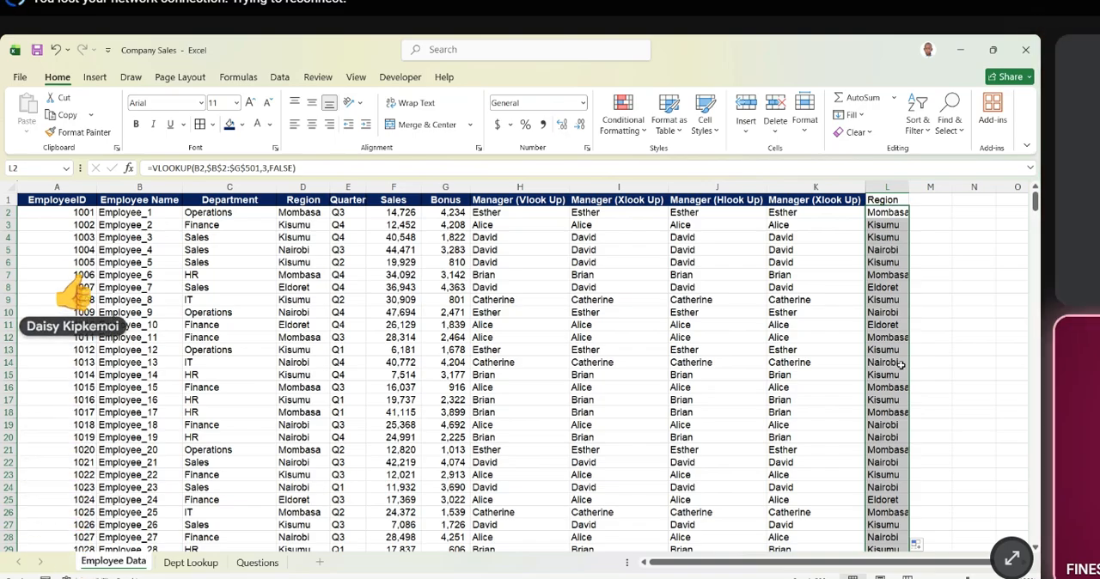
key("Delete")
left_click(860, 293)
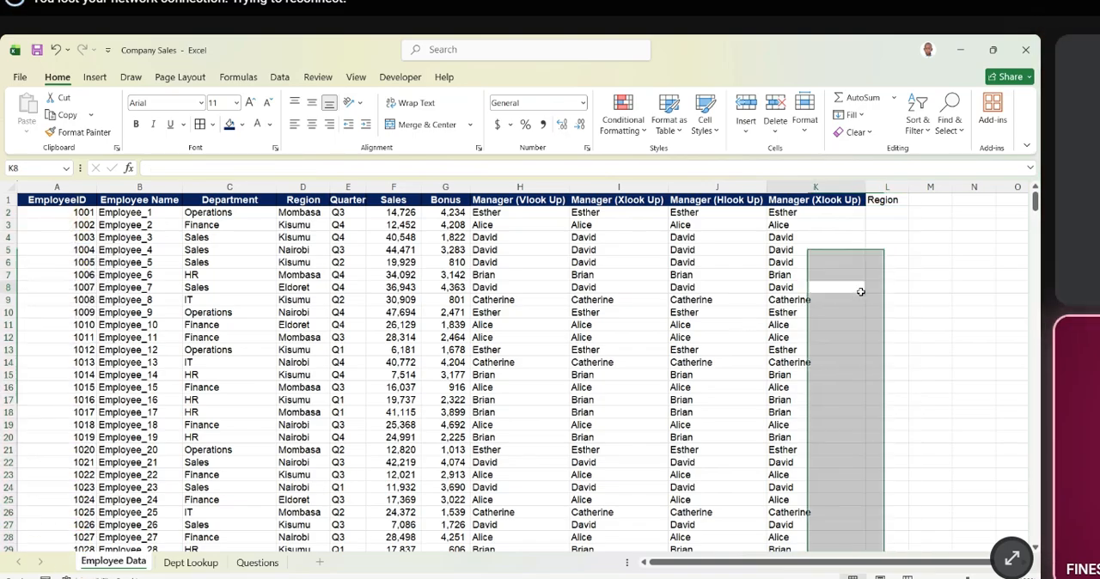
- Start a new VLOOKUP in L2 with the employee name in B2 as the lookup value
left_click(882, 210)
type("=")
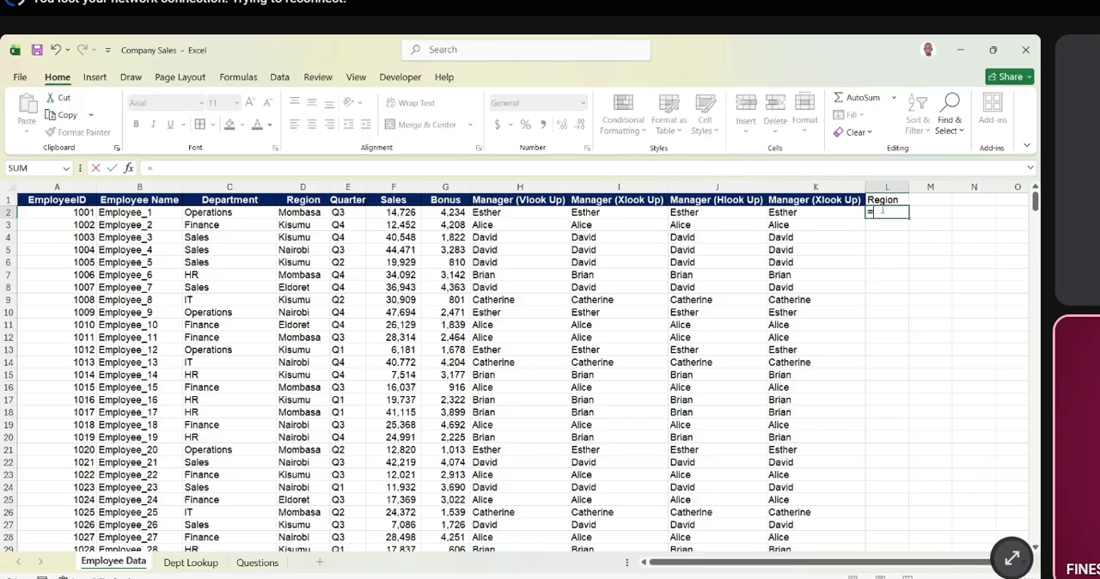
type("vl")
key("Tab")
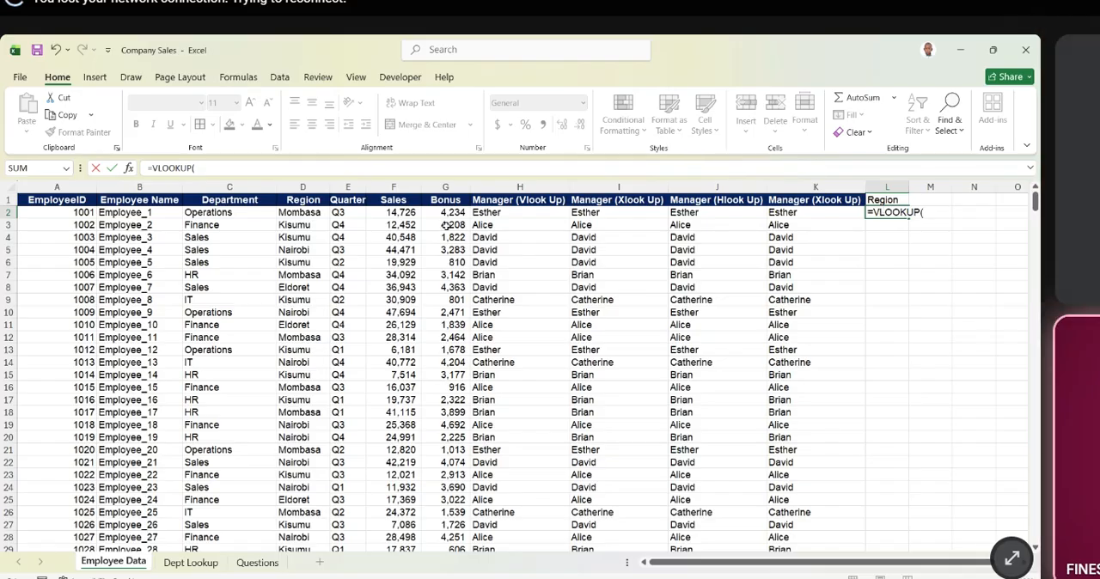
left_click(151, 212)
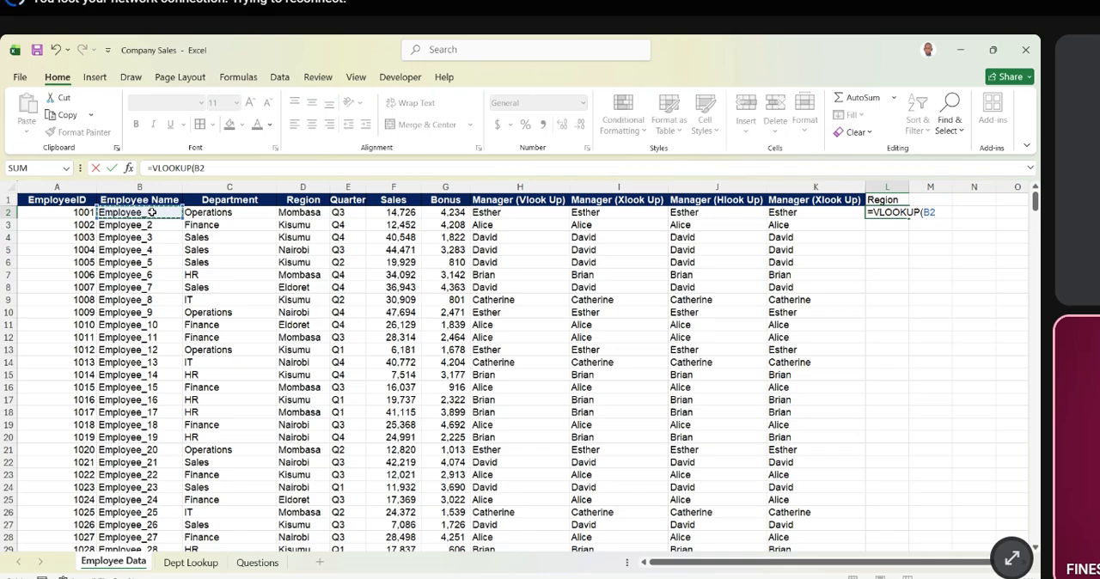
type(",")
- Set the table array of the L2 VLOOKUP to B2:G501, covering employee name through bonus down to the last record
left_click_drag(151, 212, 446, 212)
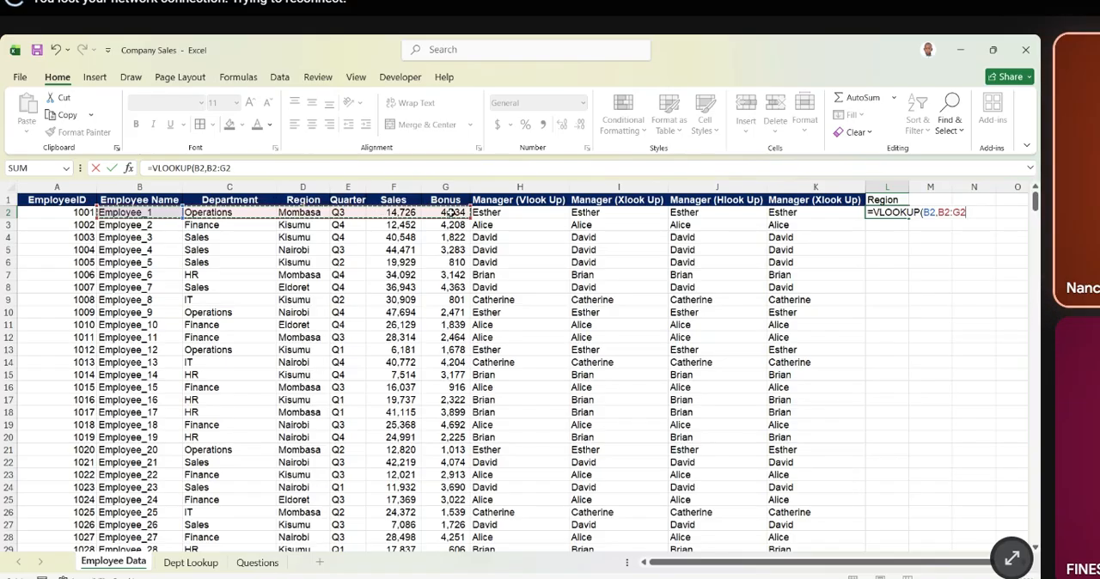
key("ctrl+shift+Down")
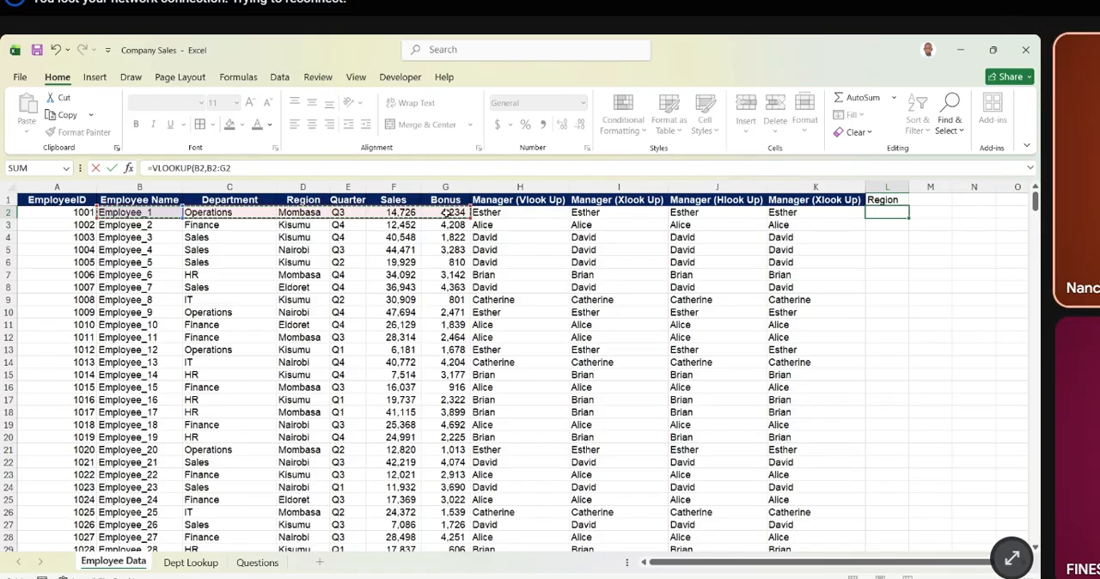
key("ctrl+shift+Down")
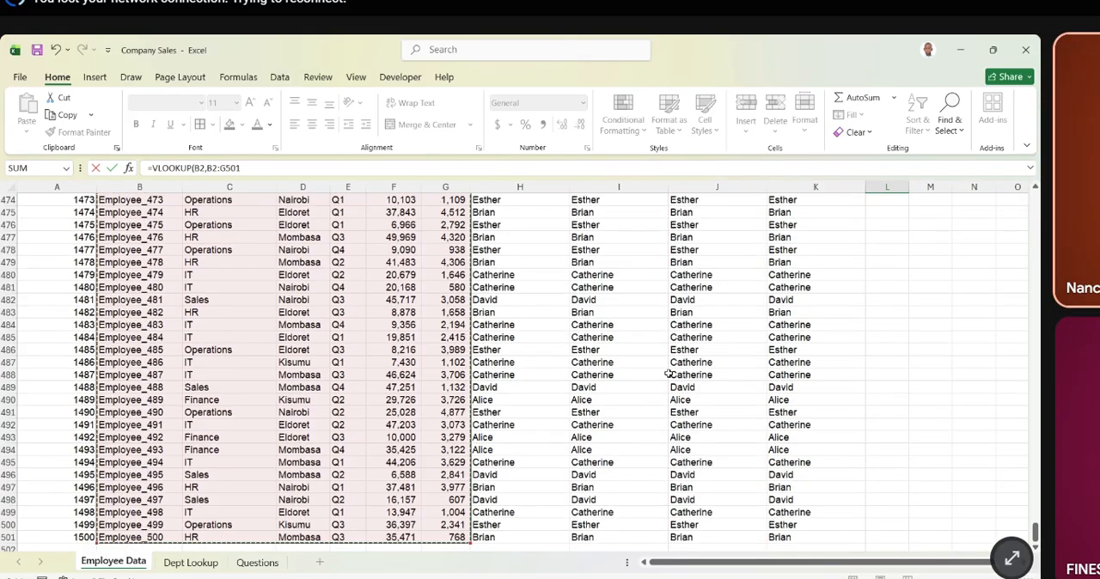
scroll(954, 481, "up", 20)
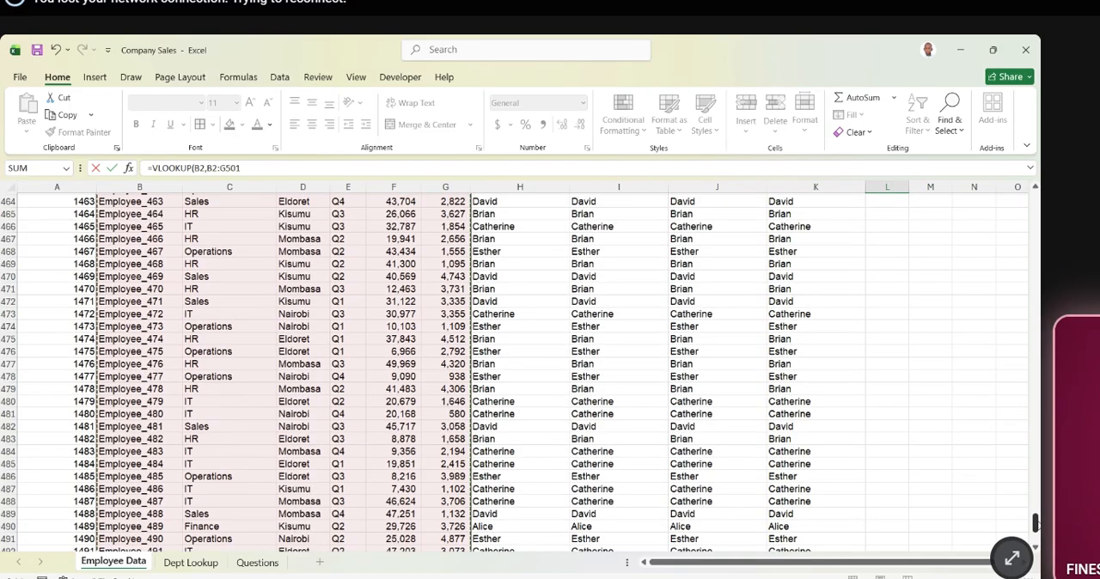
scroll(157, 247, "up", 20)
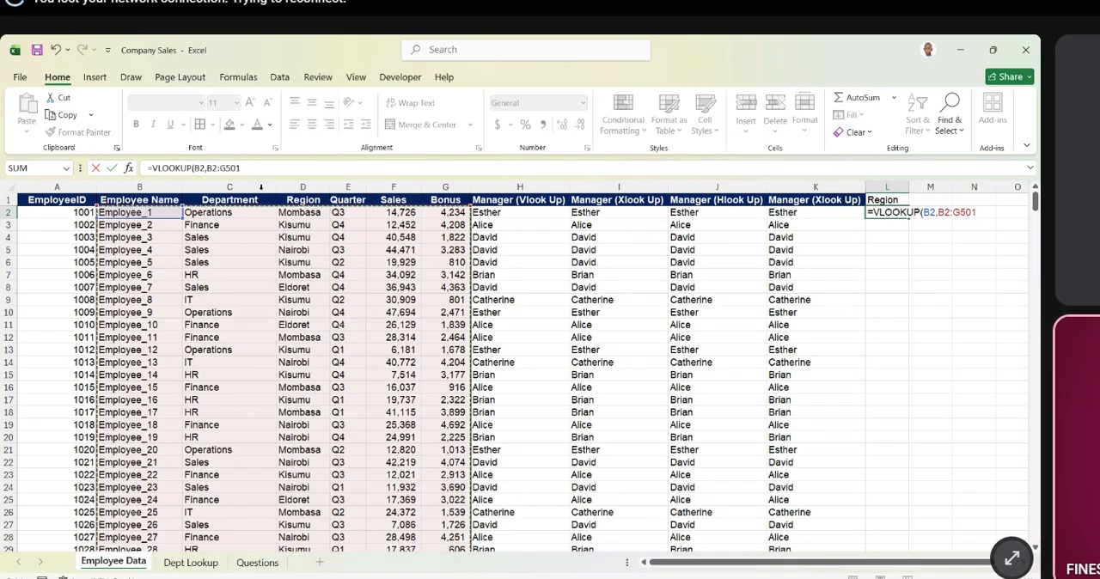
- Lock both ends of the table array in the L2 formula as $B$2:$G$501
left_click(239, 169)
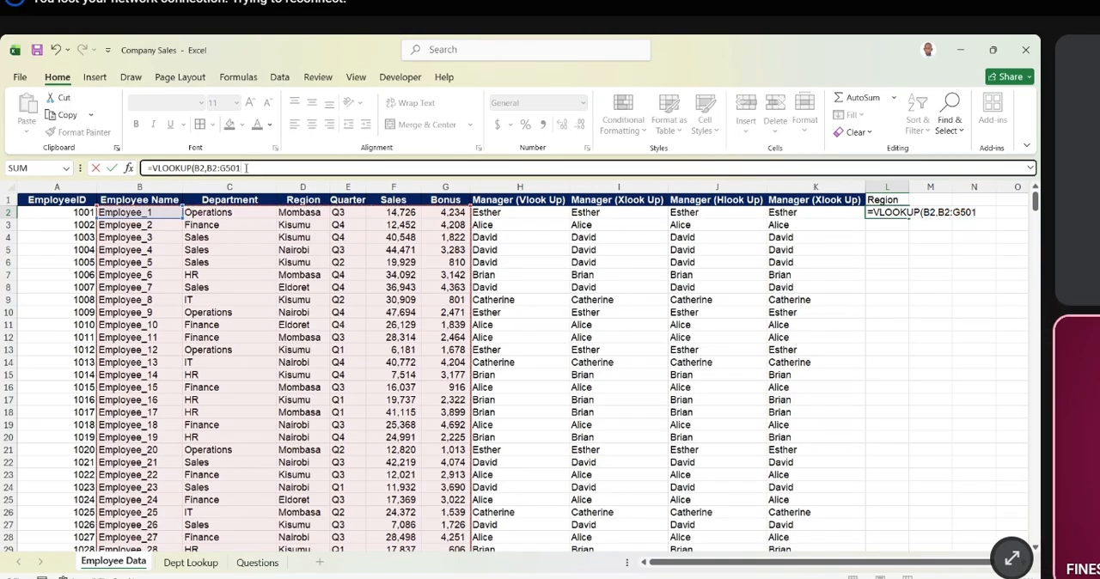
key("F4")
left_click(217, 169)
key("F4")
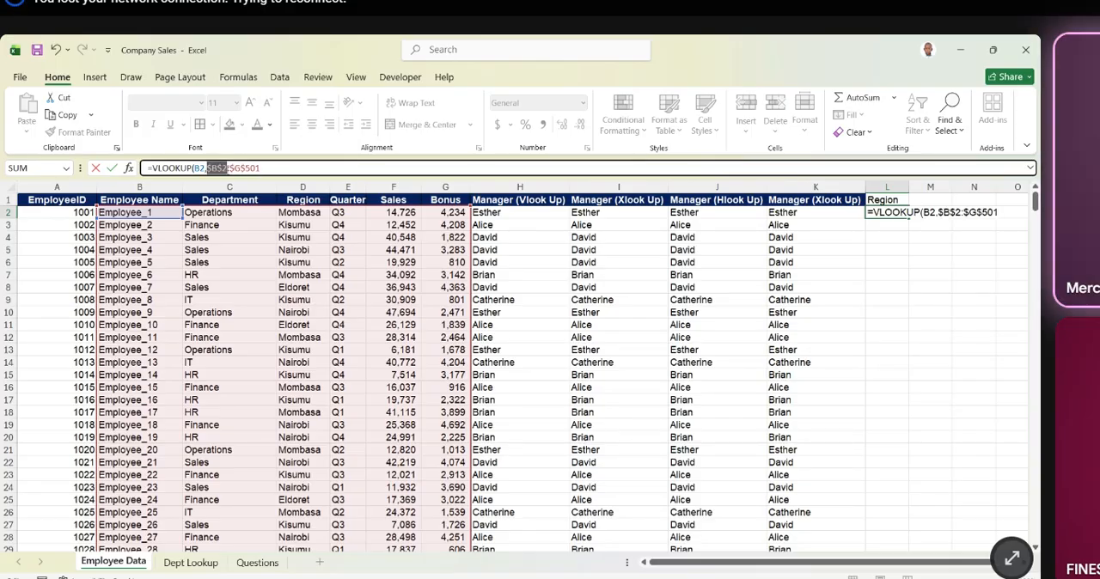
- Finish the L2 VLOOKUP with column index 3 and FALSE, and fill it down the Region column
left_click(258, 168)
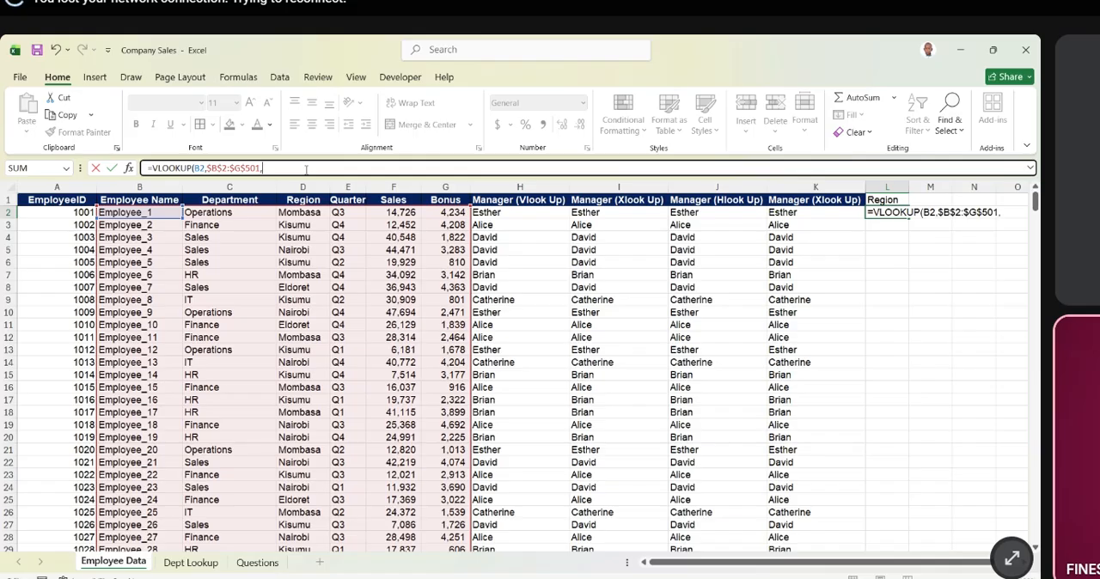
type("3,")
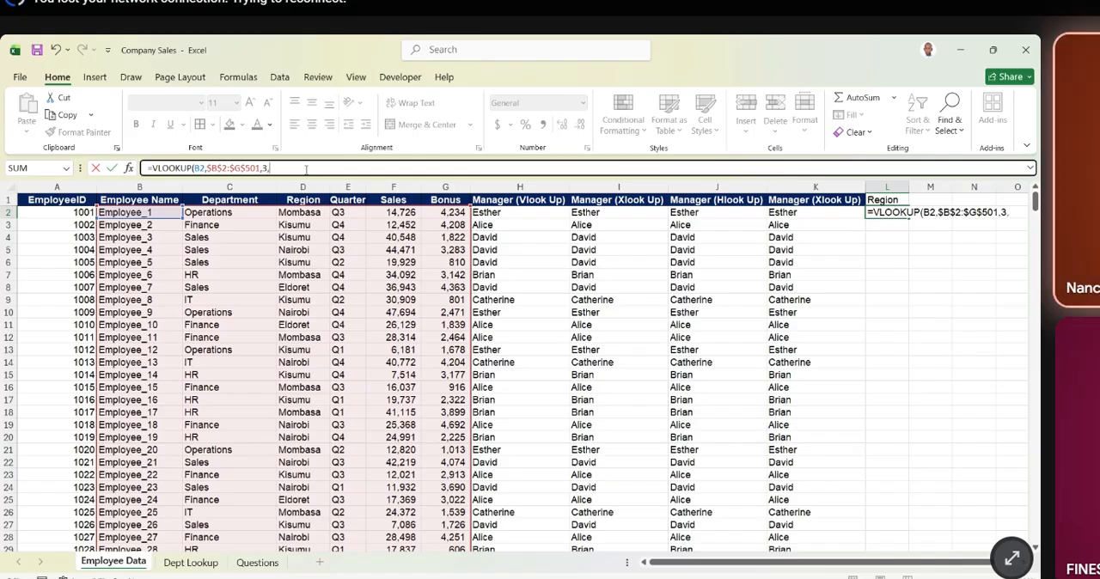
type("FALSE")
key("Return")
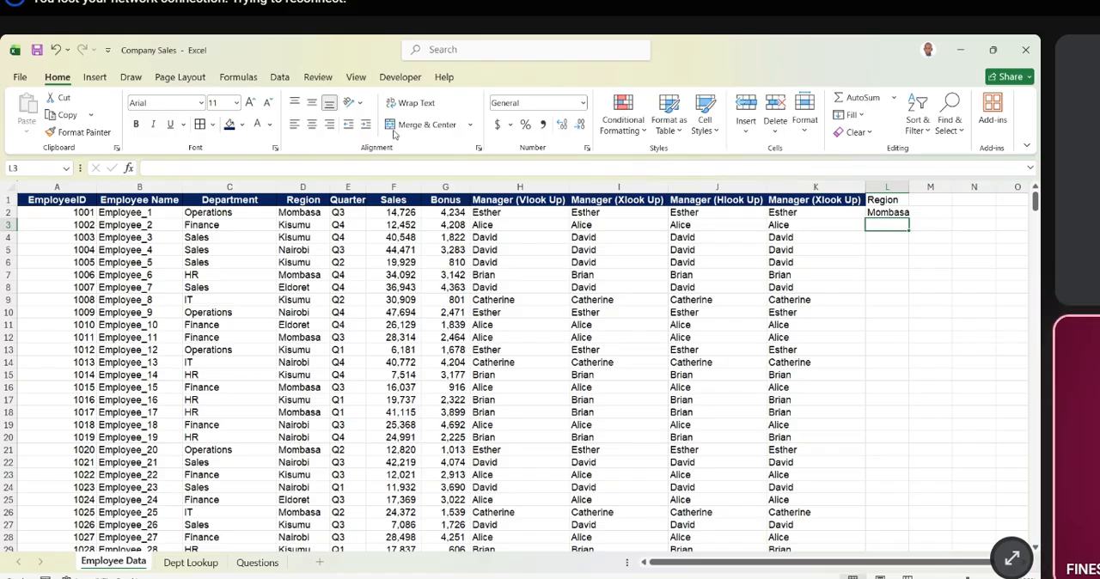
left_click(893, 212)
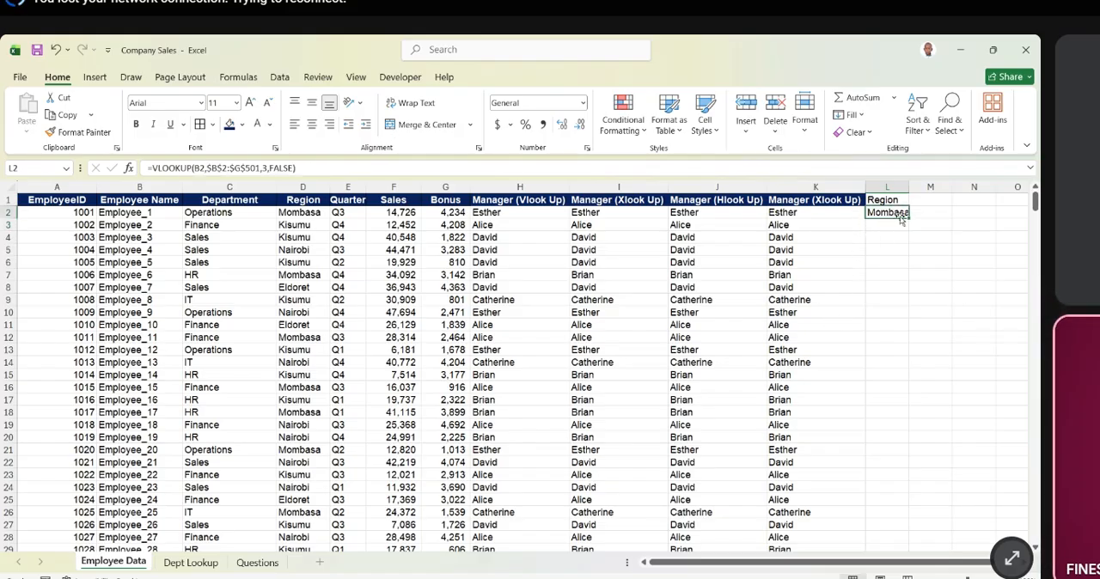
double_click(909, 216)
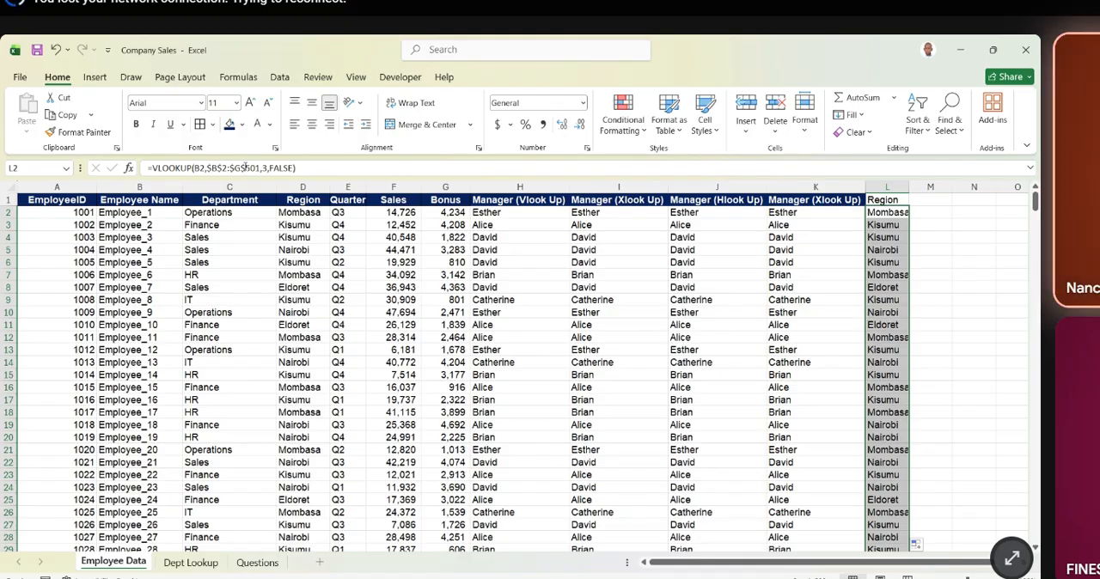
- Remove the dollar signs from the table array in the L2 formula, making it the relative range B2:G501
left_click(245, 167)
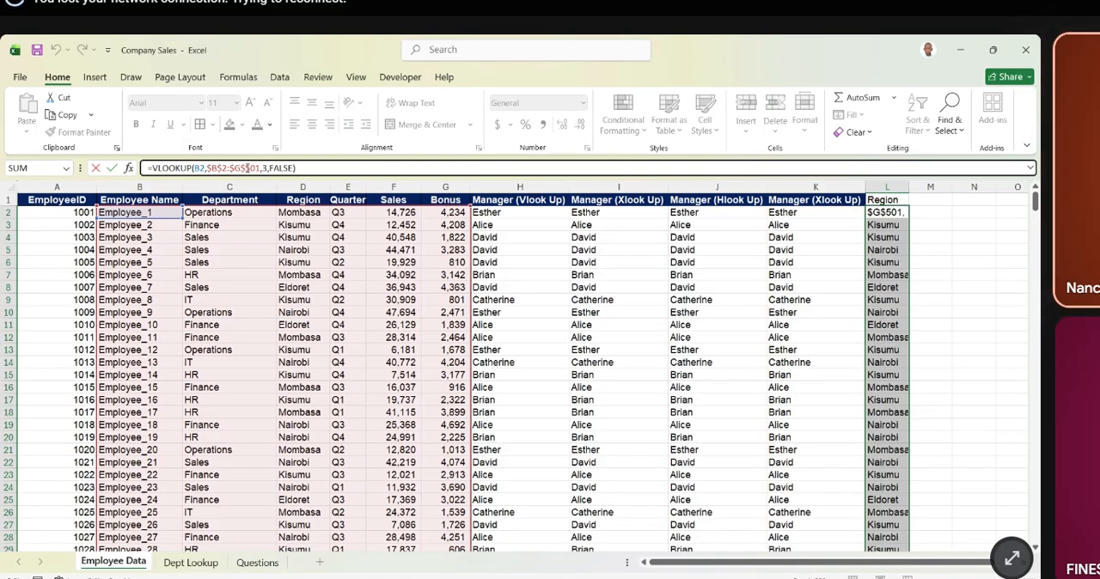
key("BackSpace")
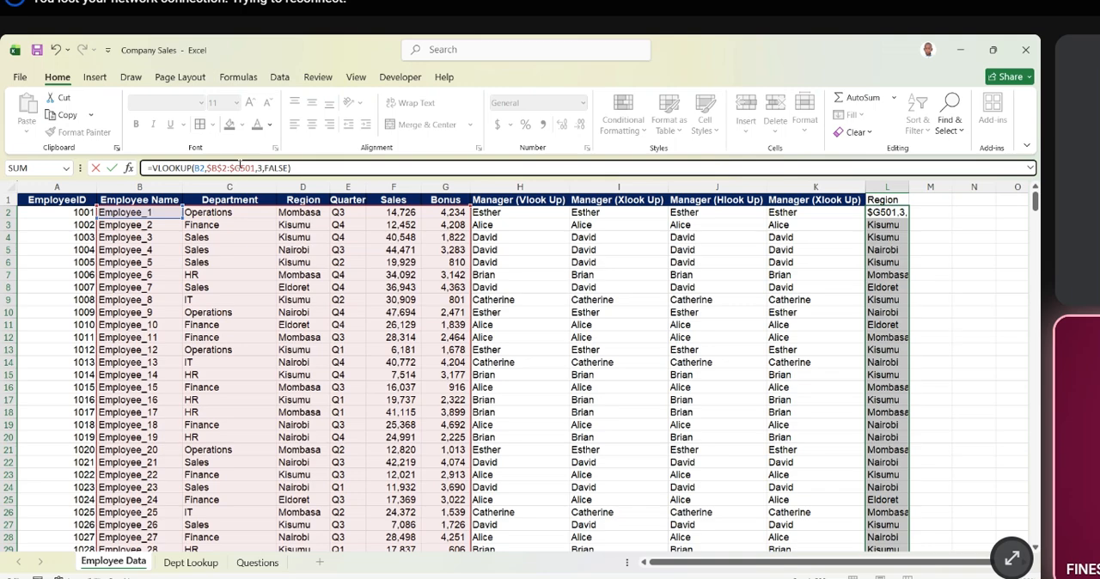
left_click(234, 167)
key("BackSpace")
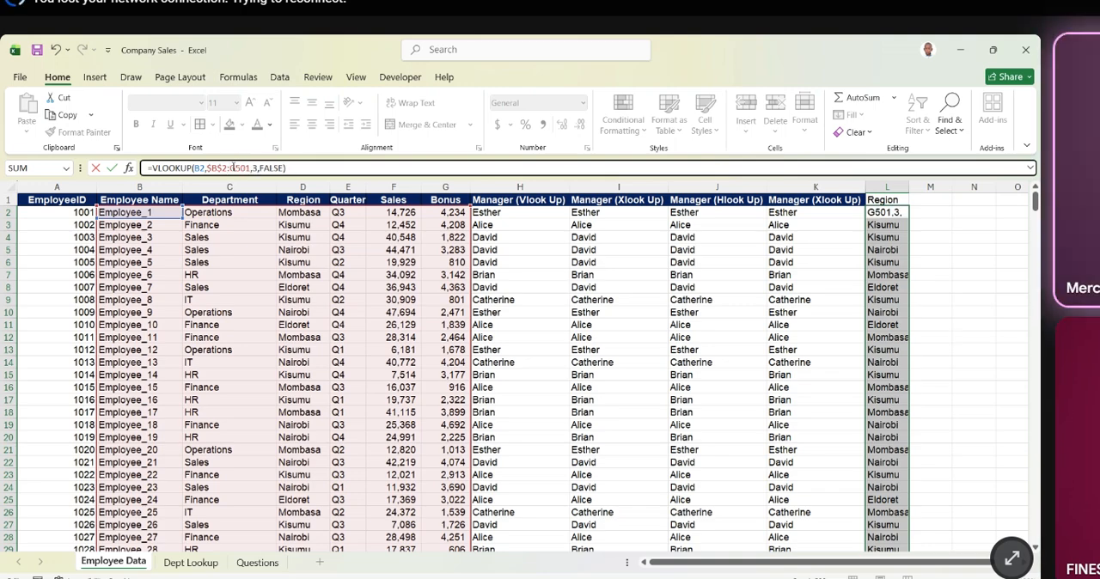
left_click(223, 167)
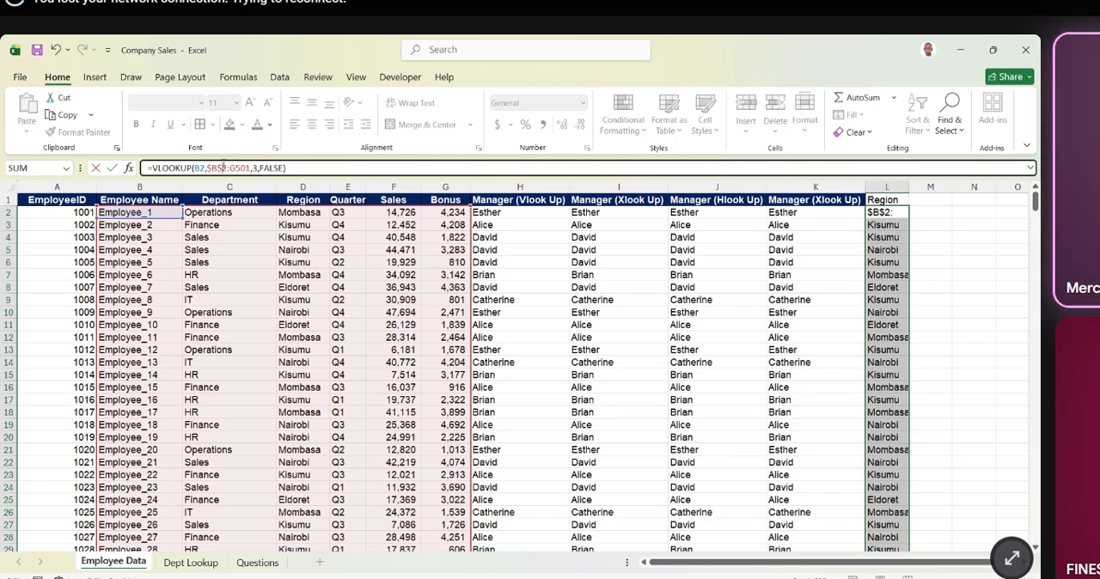
key("BackSpace")
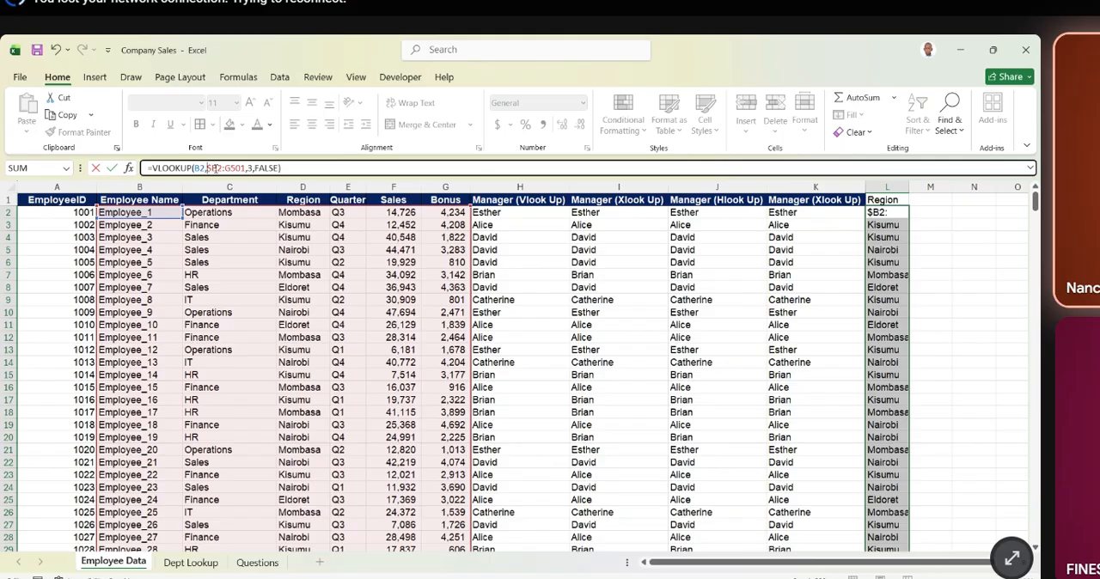
key("F4")
key("Return")
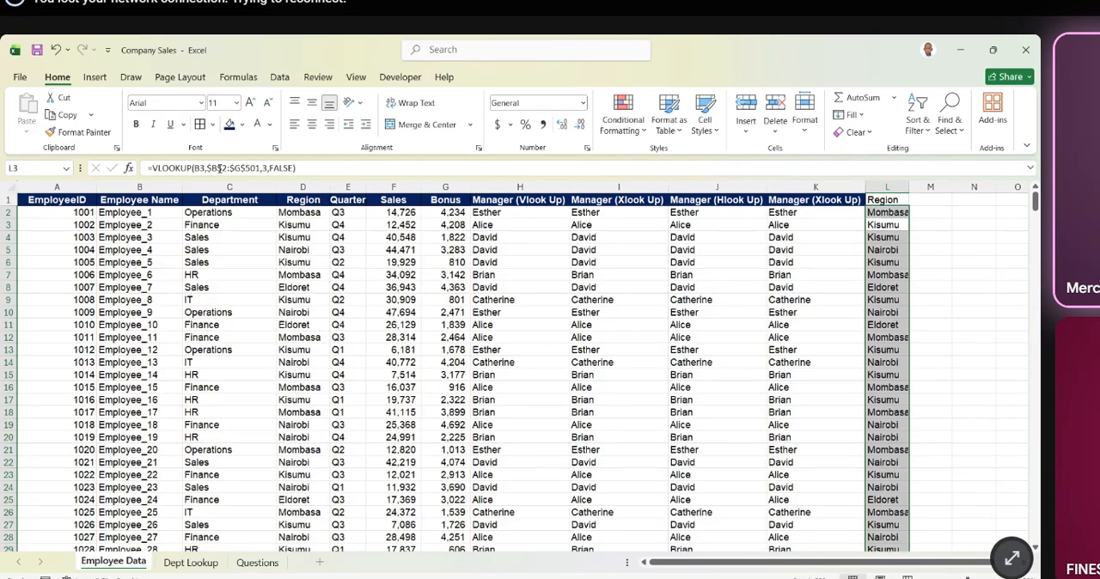
- Fill the relative-range VLOOKUP from L2 down the Region column and check the filled rows
left_click(901, 214)
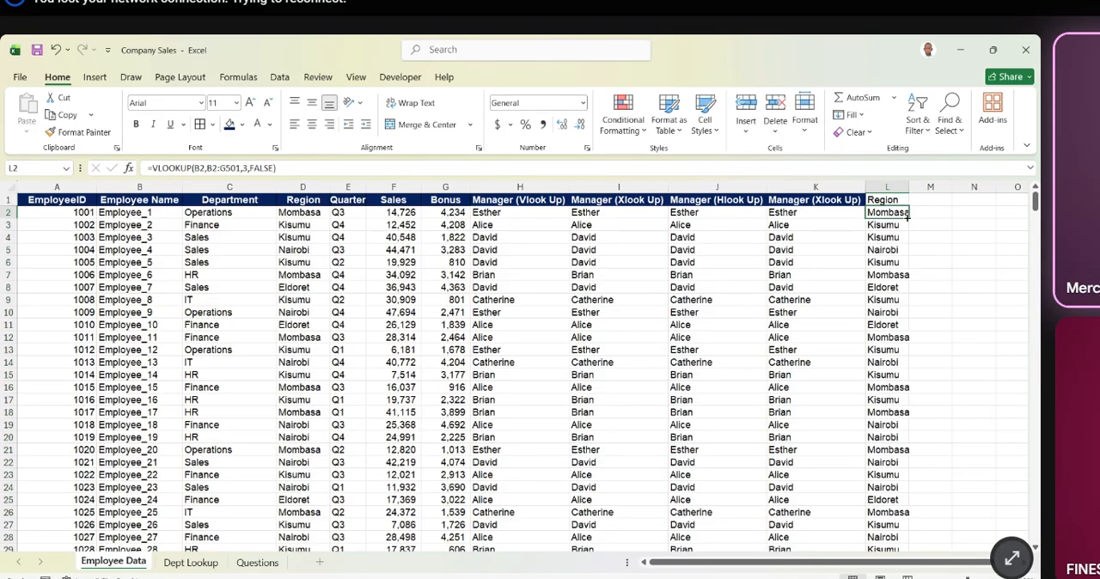
double_click(907, 219)
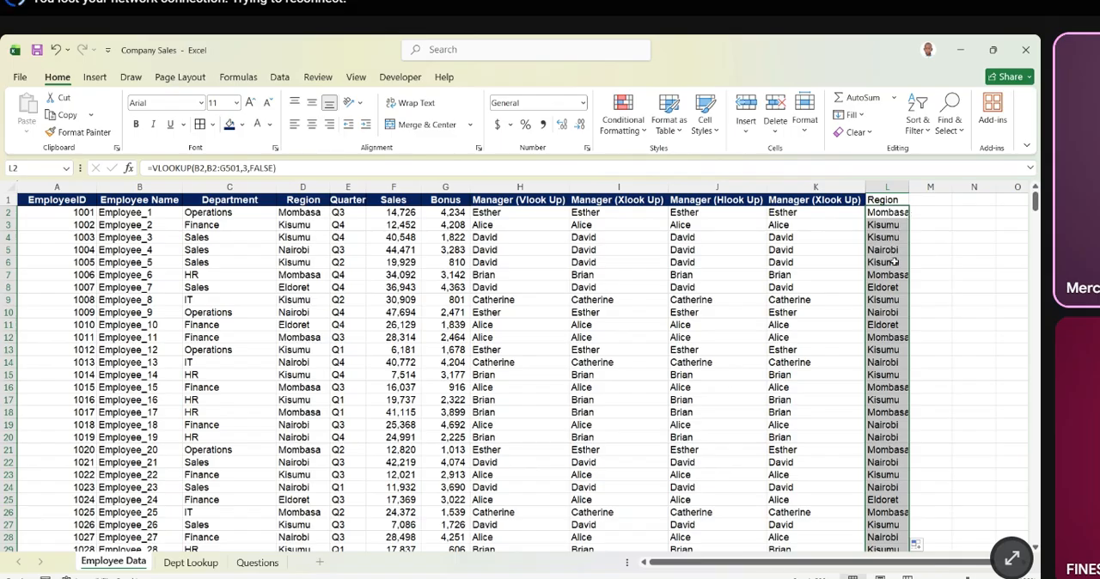
scroll(894, 262, "down", 2)
scroll(895, 262, "up", 2)
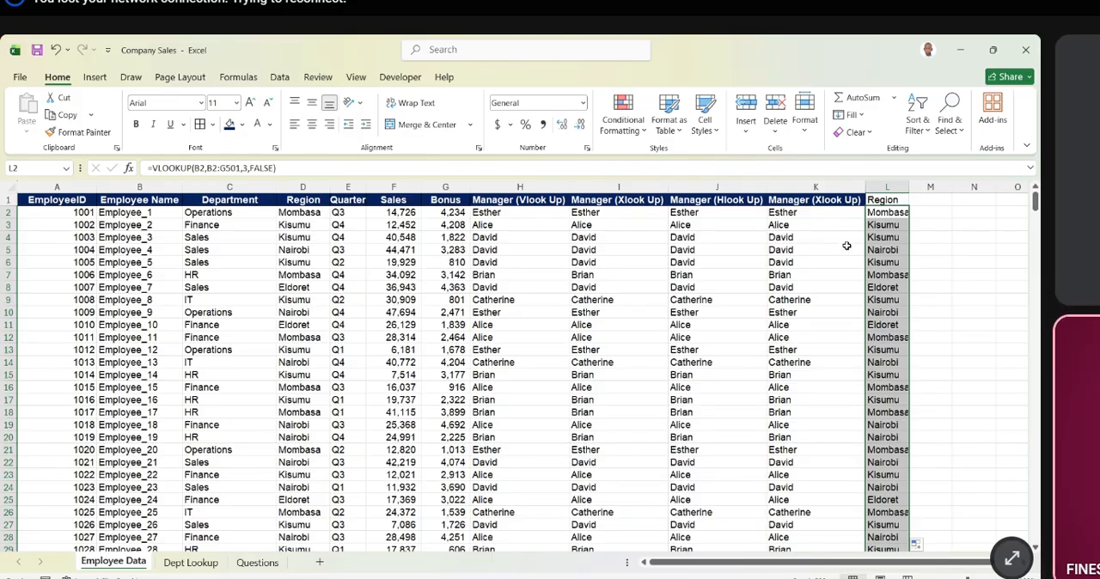
left_click(939, 233)
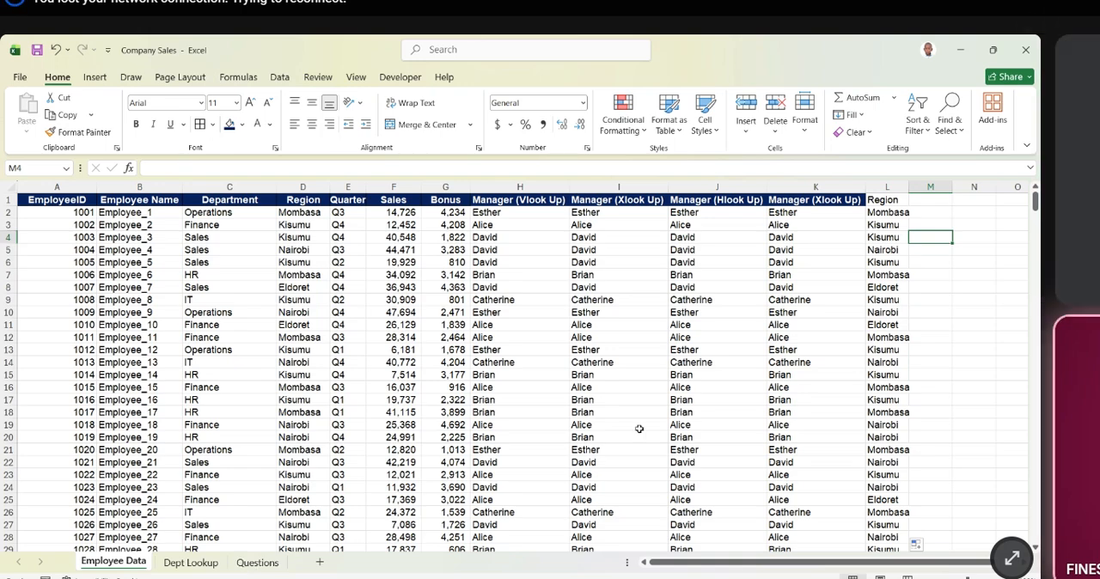
- Check the Questions sheet and examine the Budget column D2:D7 of the department table in Dept Lookup
left_click(257, 562)
left_click(191, 562)
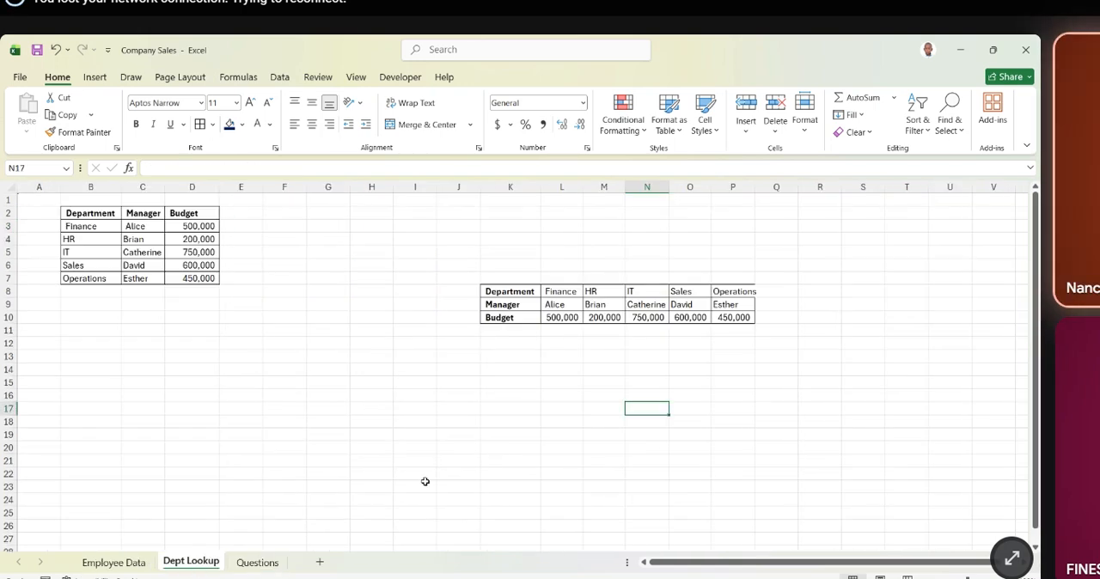
left_click_drag(202, 212, 204, 278)
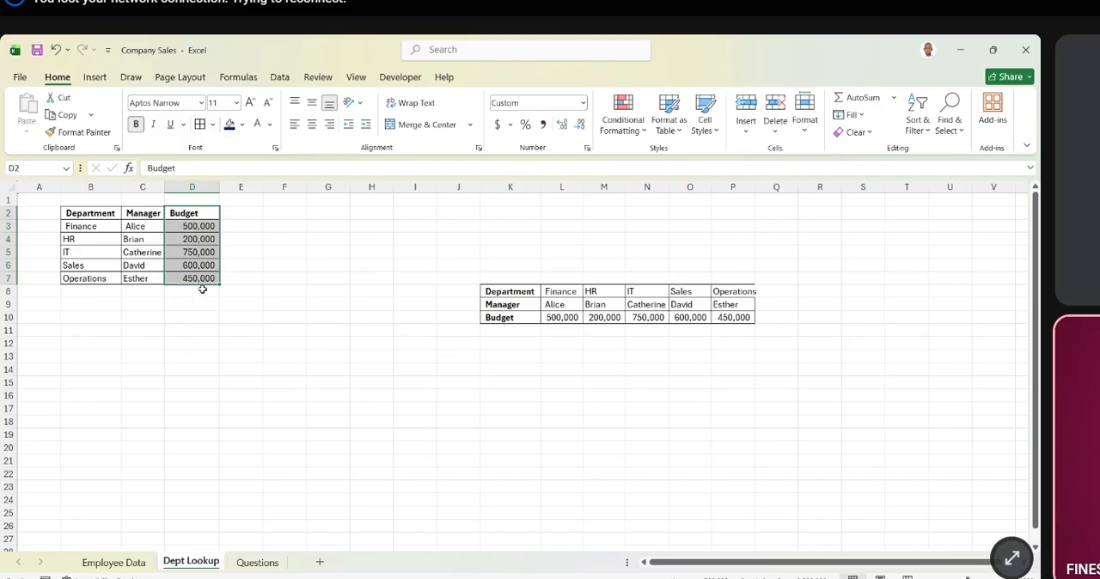
- Add the column header "Budget" in M1 of the Employee Data sheet
left_click(120, 563)
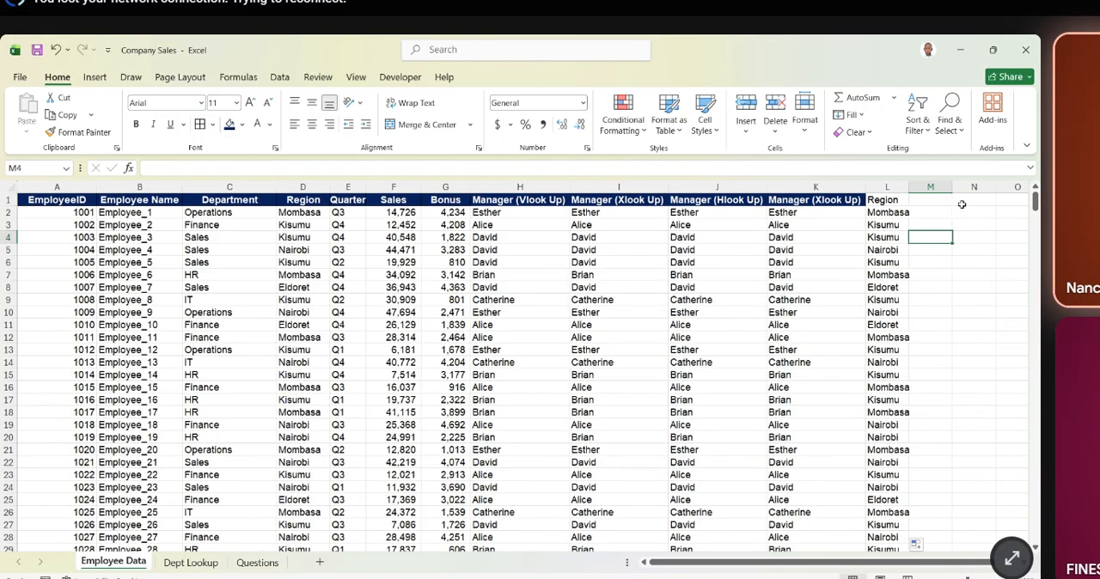
left_click(927, 203)
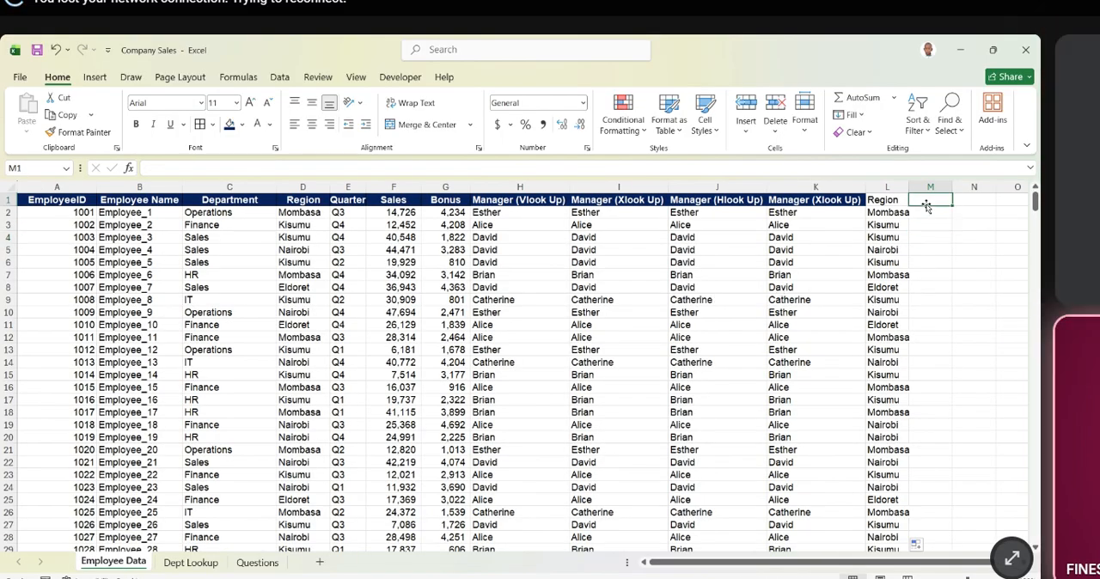
type("Budget")
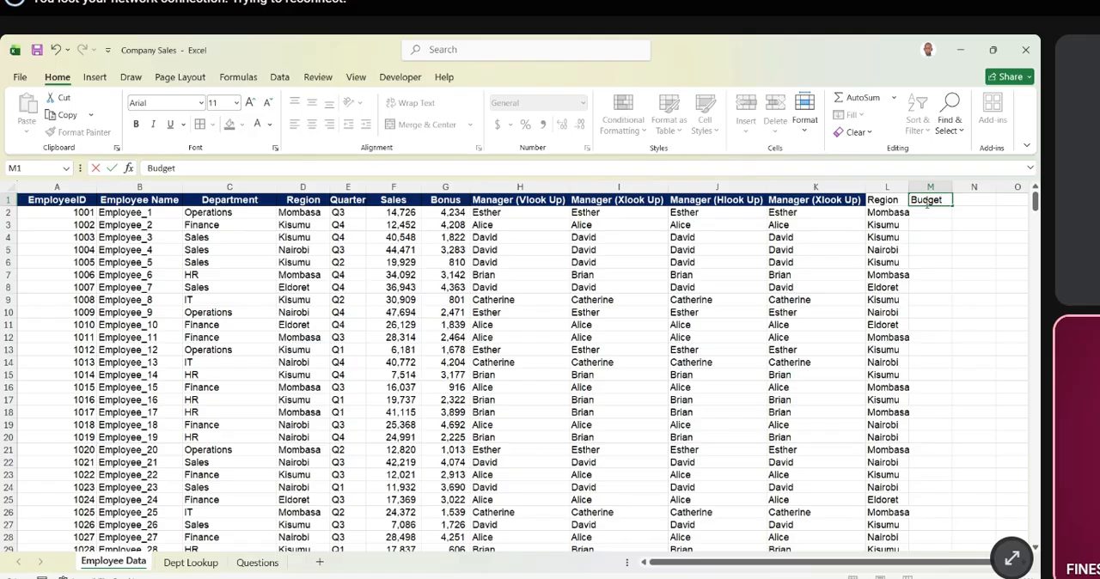
key("Return")
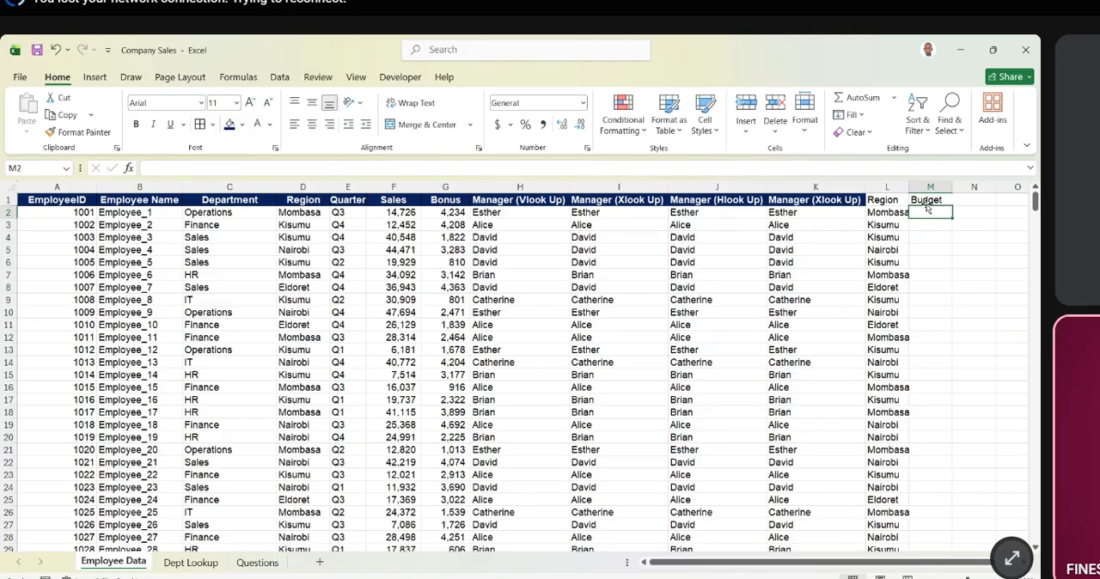
- Extend the M1 header to "Budget (Vlook up)" and autofit column M to the header text
left_click(928, 201)
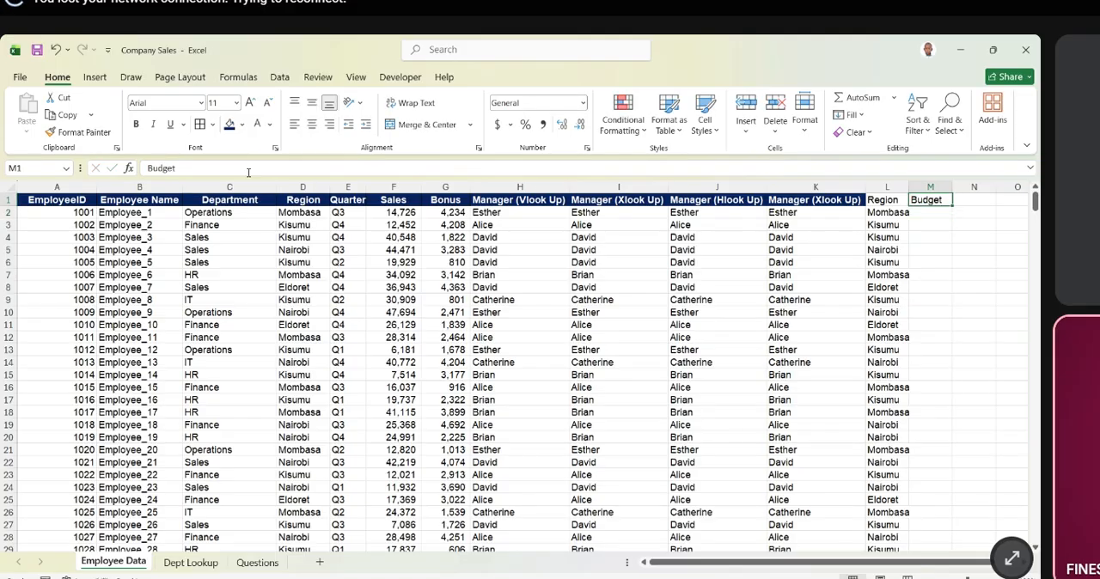
left_click(246, 170)
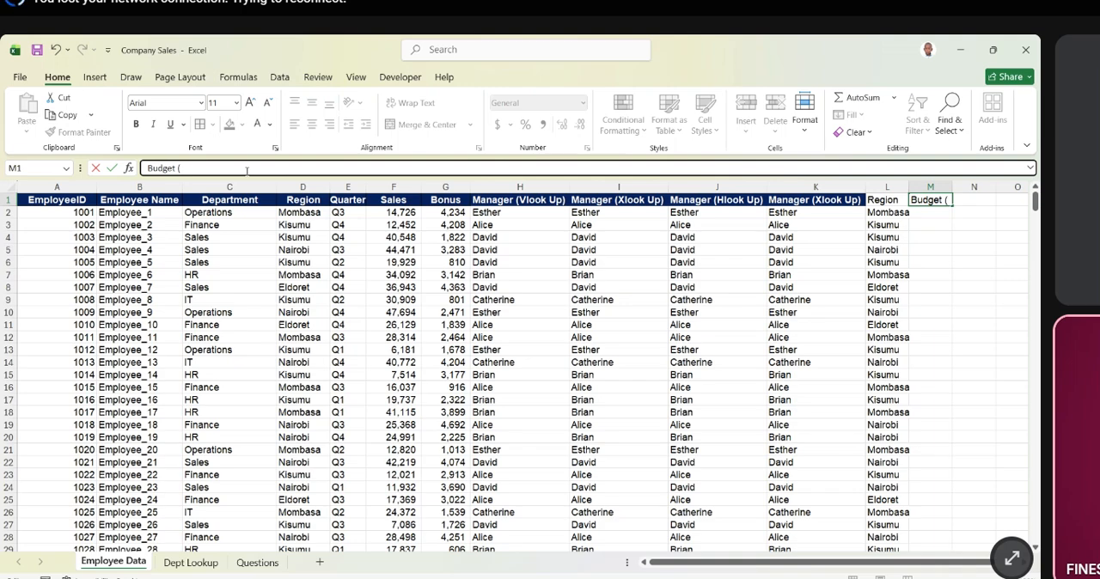
type("Vlook up)")
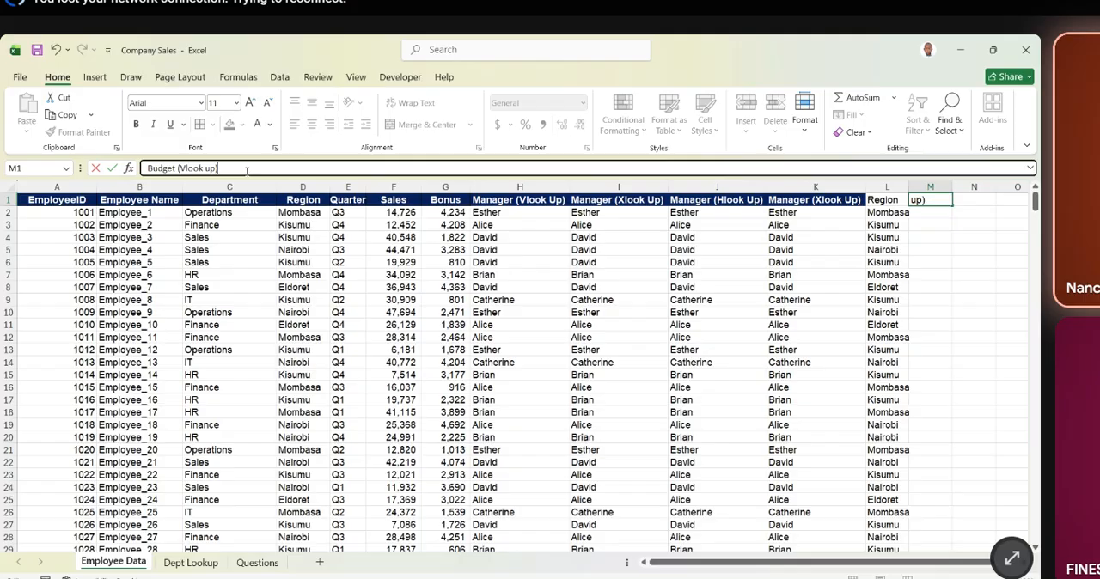
key("Tab")
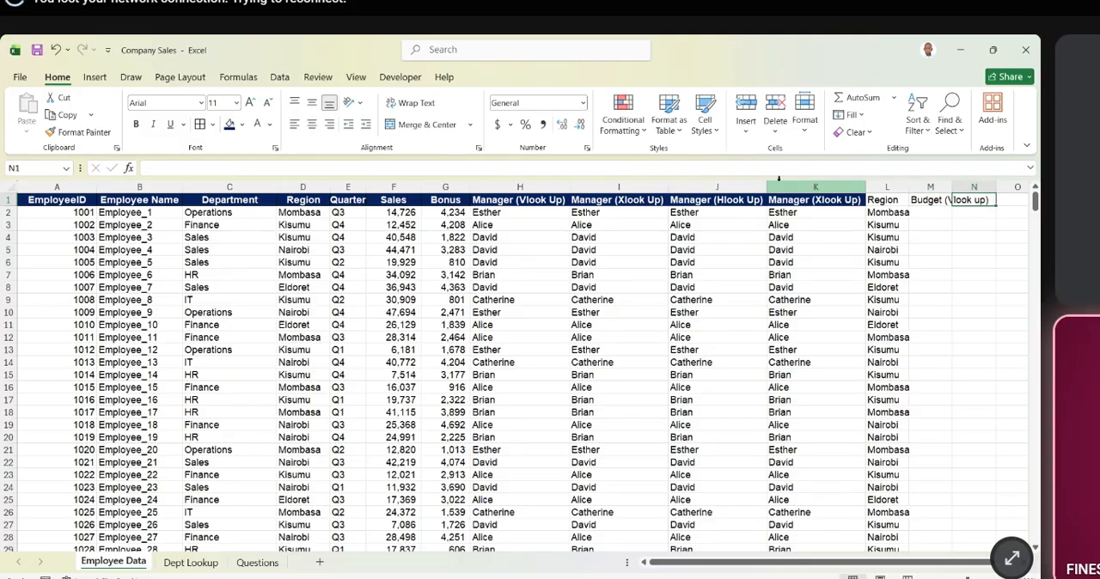
double_click(955, 187)
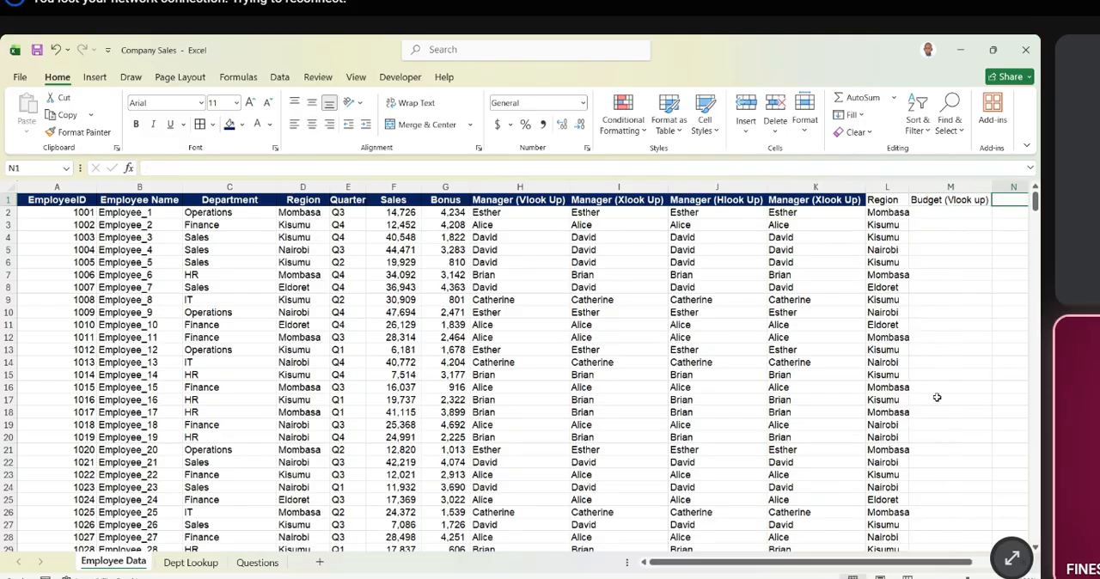
- Review the Questions sheet and examine the Budget column D of the department table in Dept Lookup, returning to Employee Data
left_click_drag(861, 563, 905, 563)
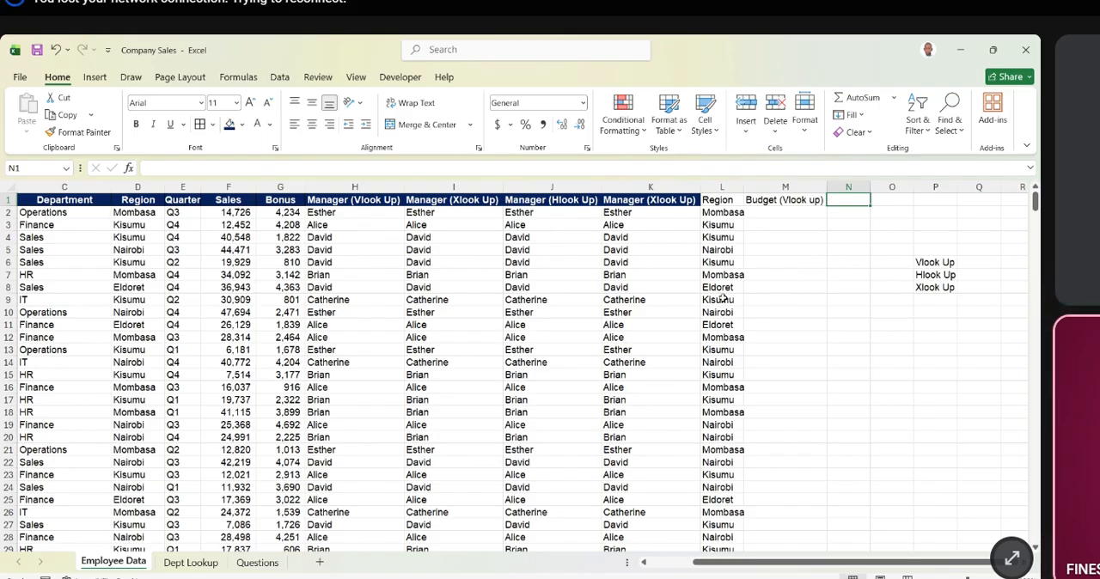
left_click(261, 562)
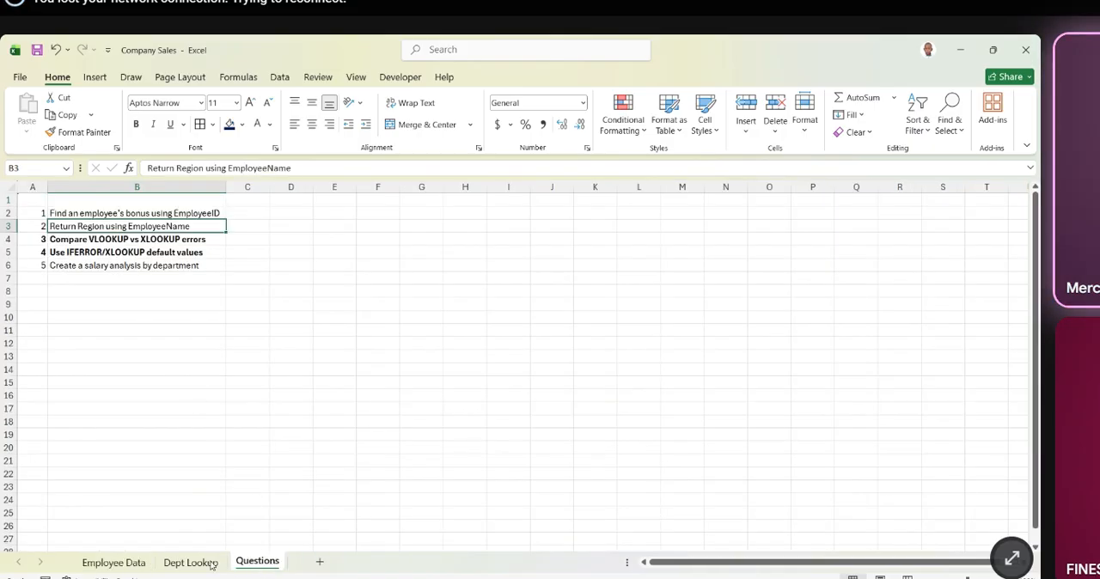
left_click(140, 562)
left_click(188, 562)
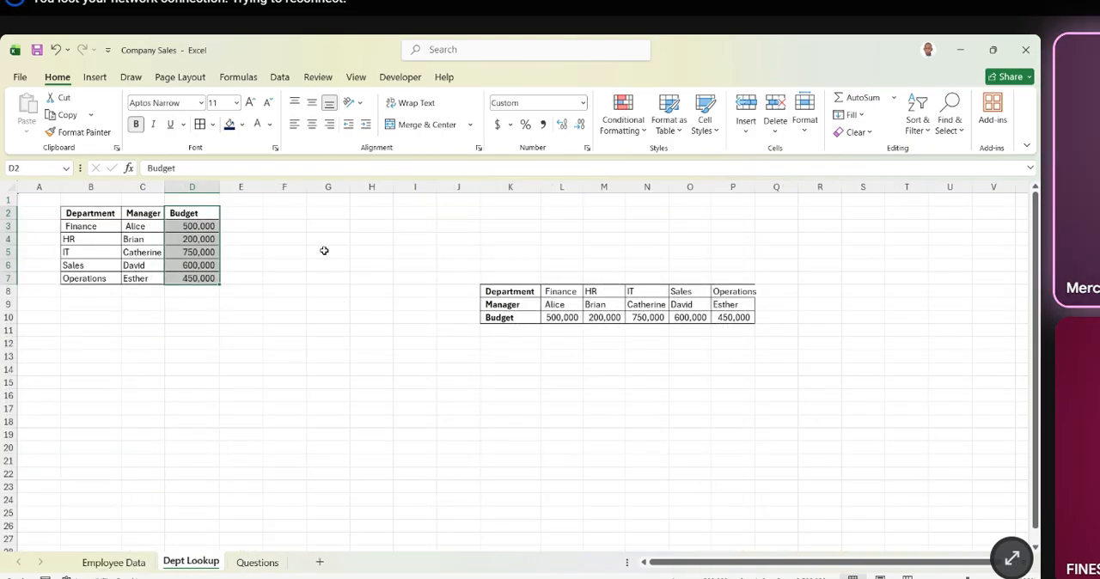
left_click(195, 187)
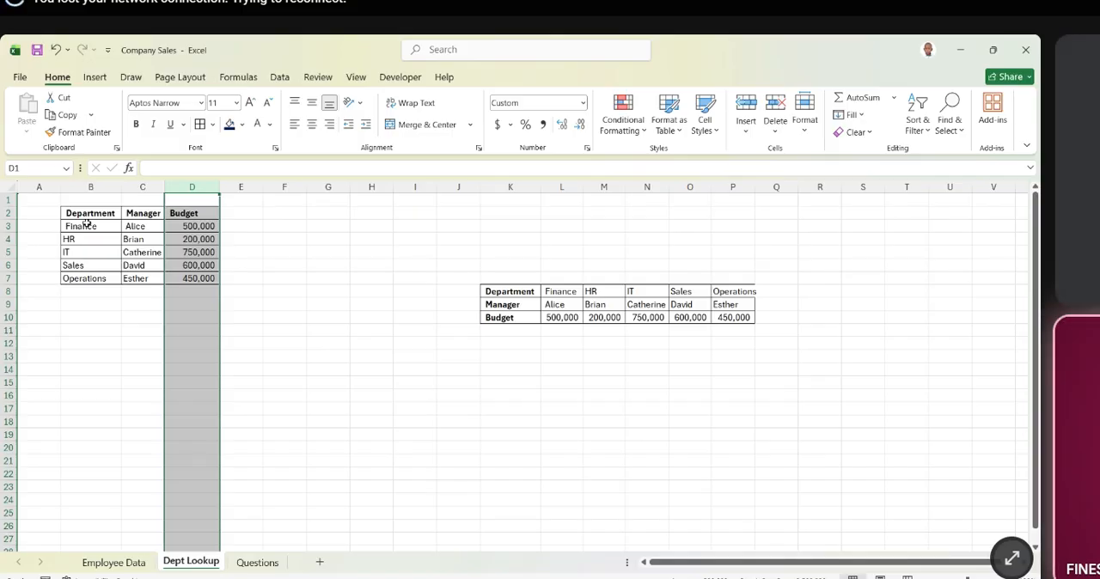
left_click(284, 330)
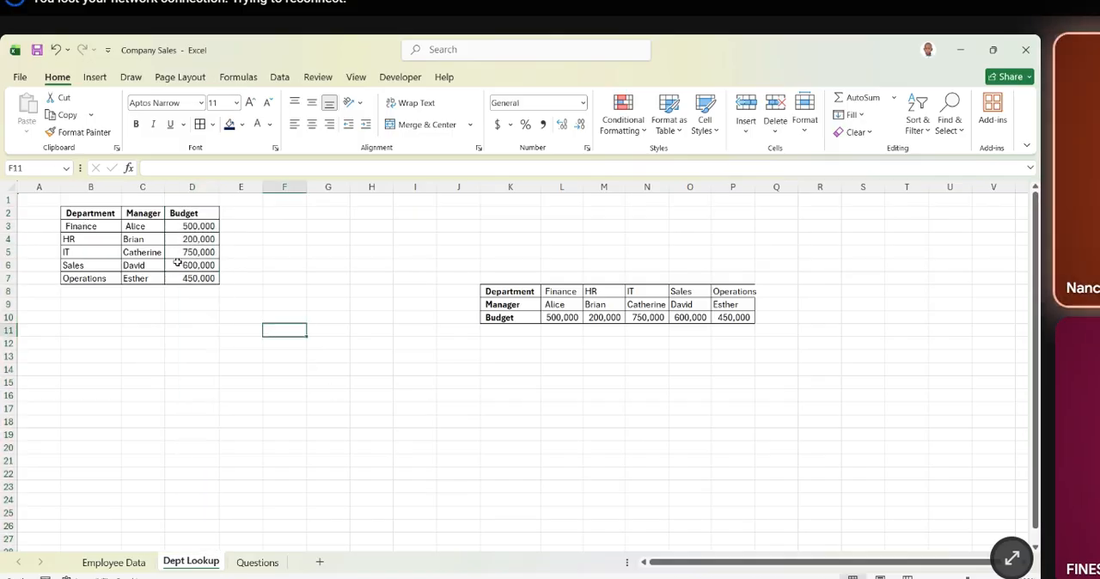
left_click(193, 186)
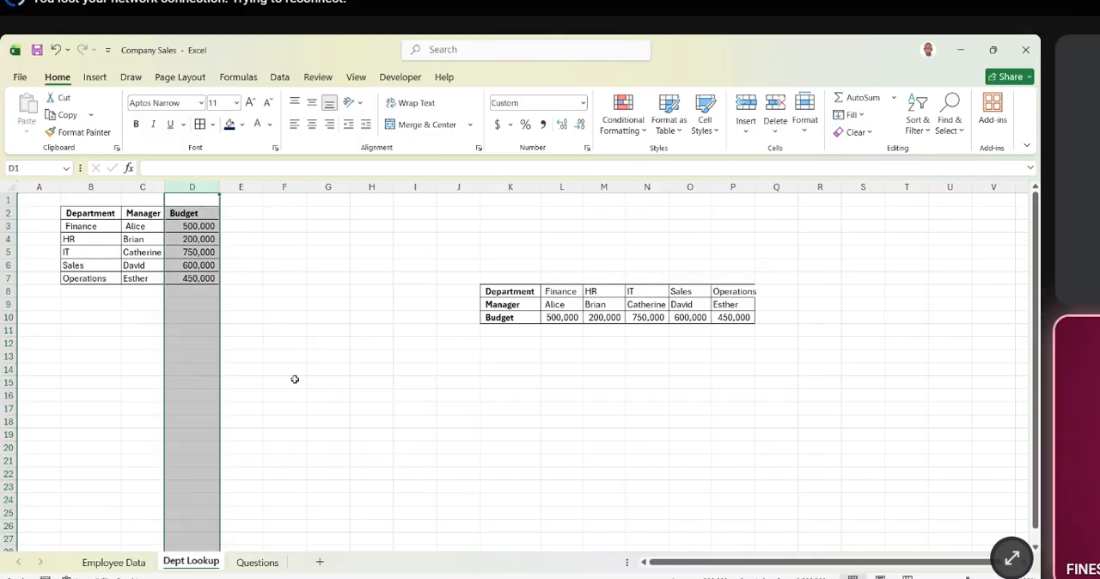
left_click(114, 562)
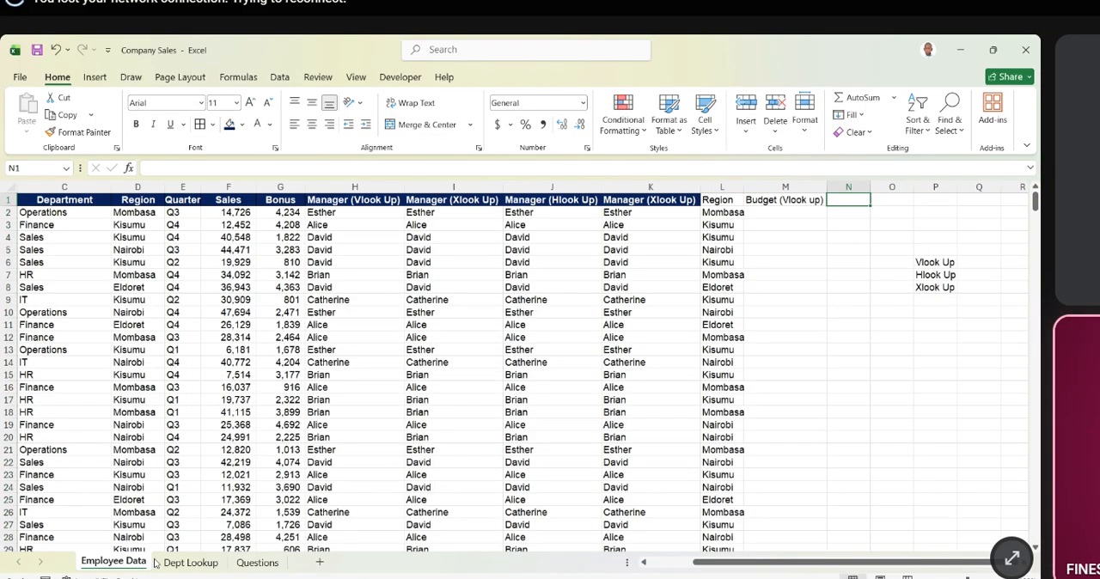
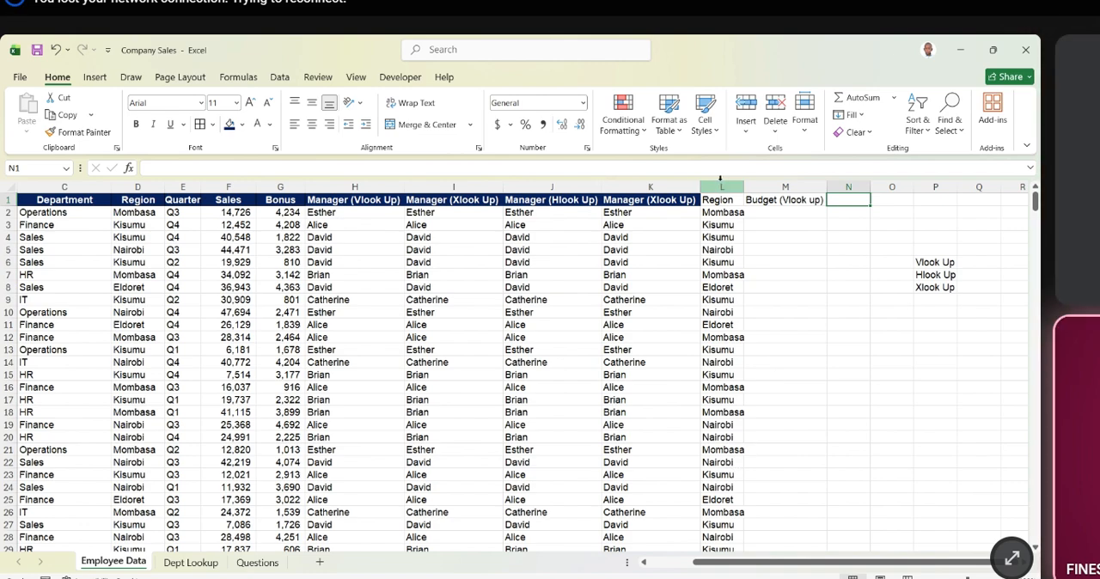
- Clear the Budget header in M1 and enter "Total" as the new column header
left_click(785, 199)
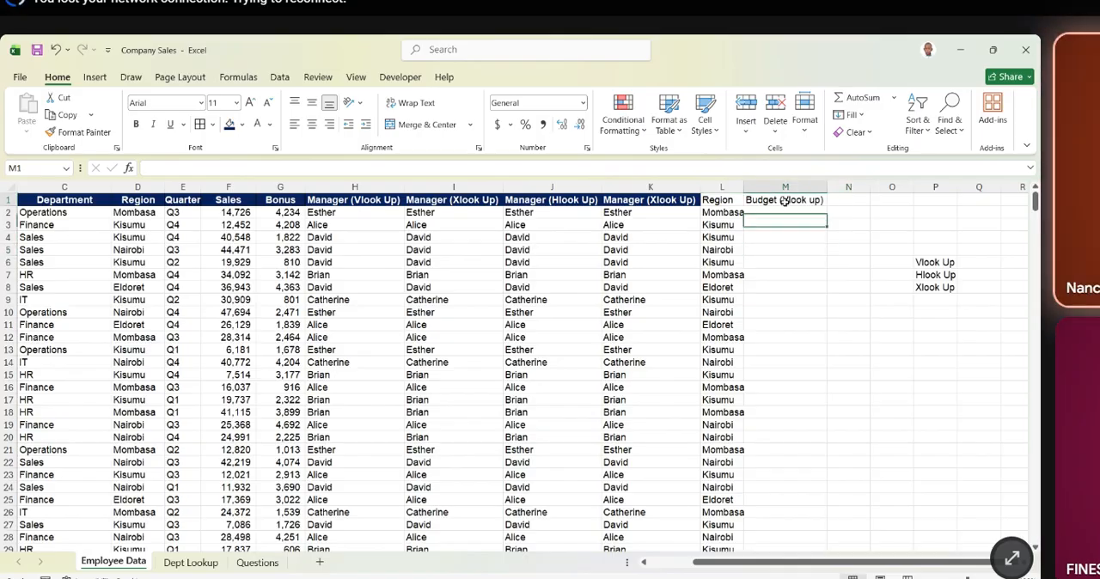
key("Delete")
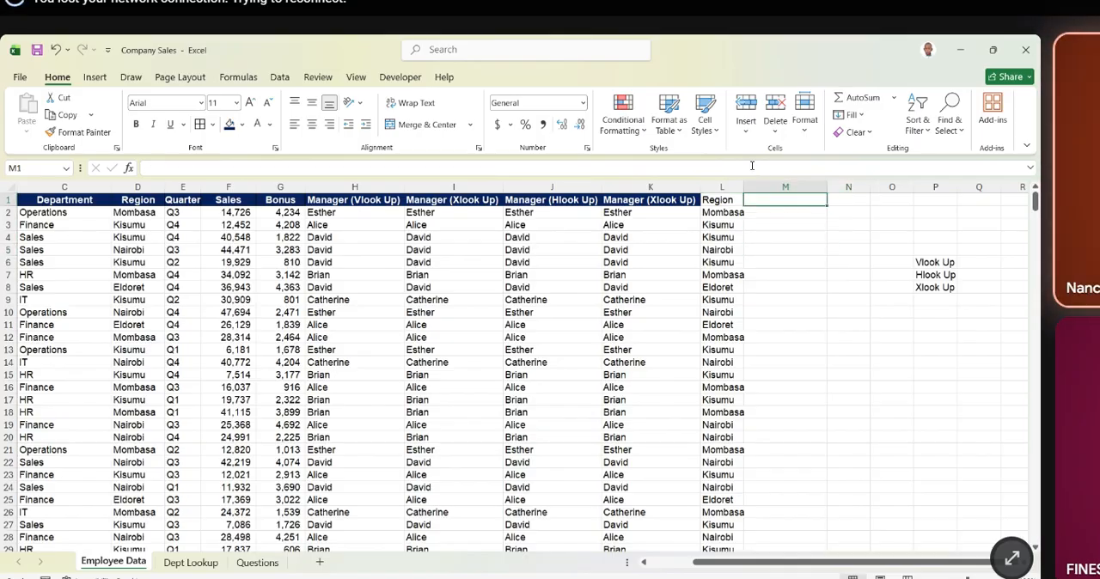
left_click(769, 238)
left_click(779, 200)
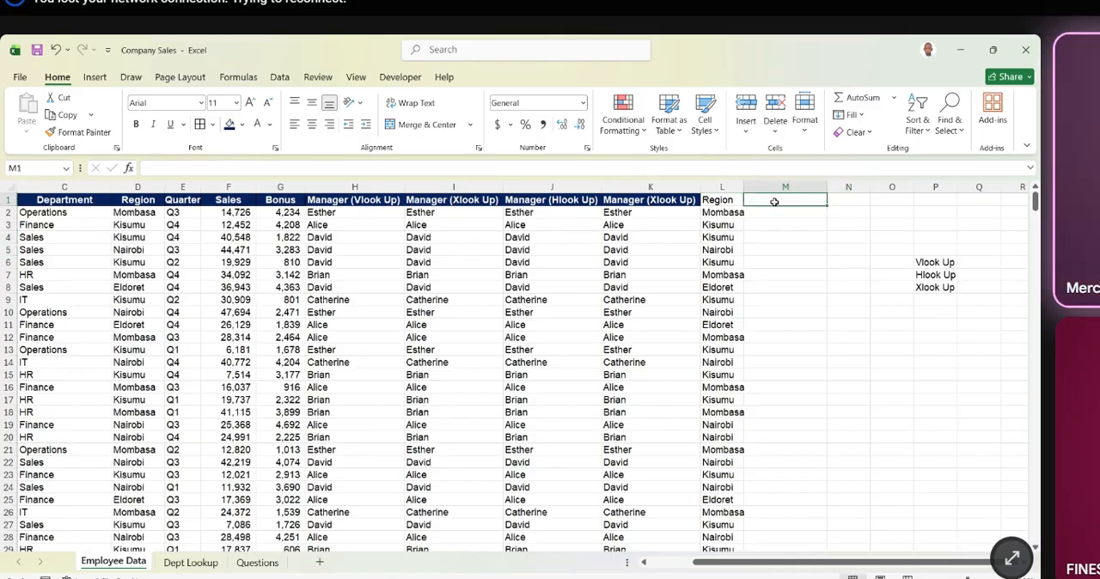
type("T")
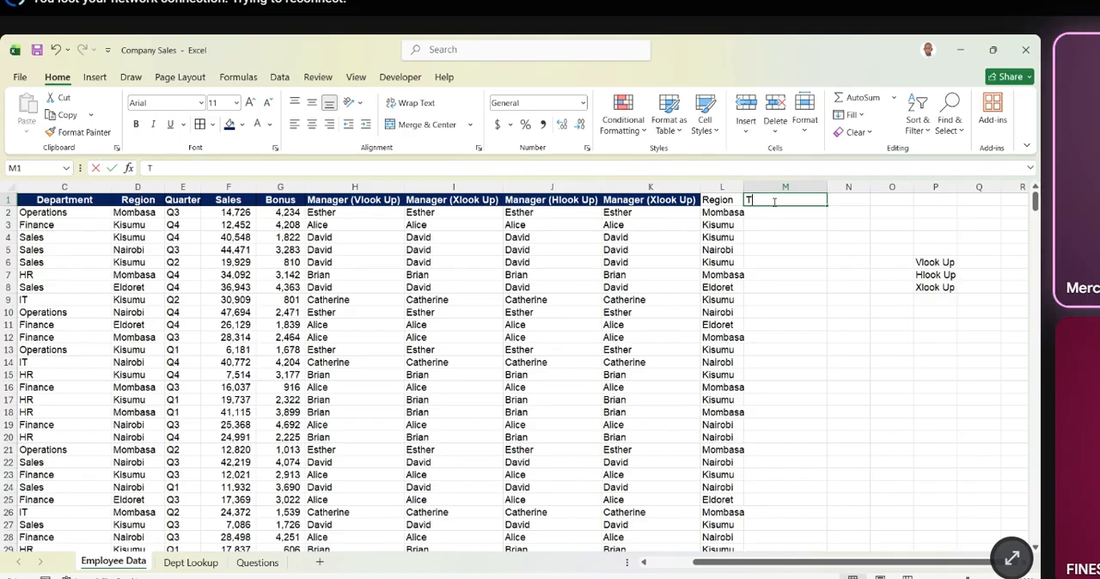
type("otal")
key("Return")
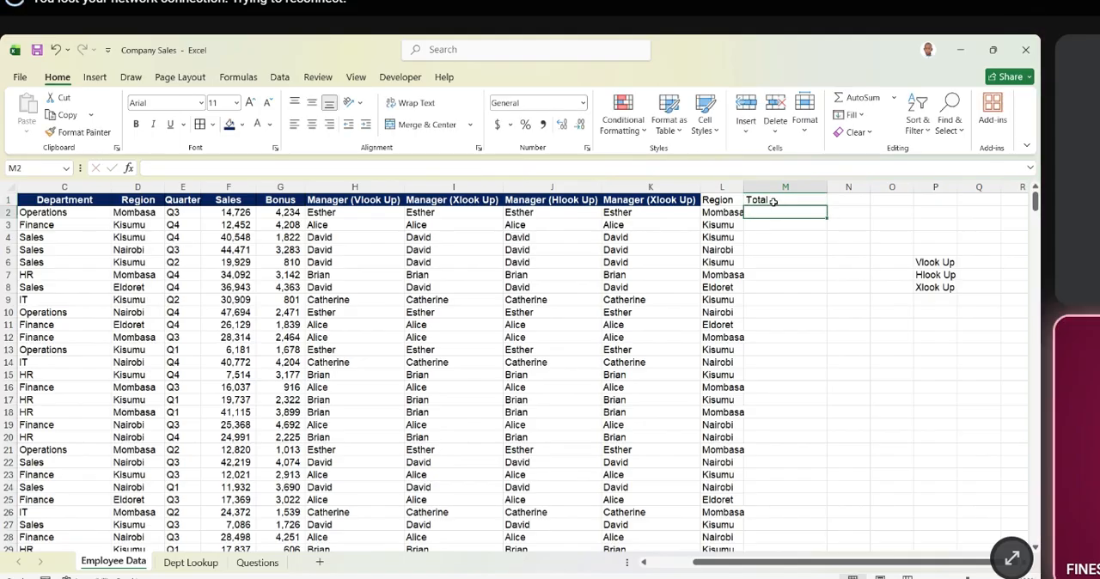
- Format the headers in L1:M1 with the dark blue fill and white font colour
left_click_drag(716, 201, 778, 205)
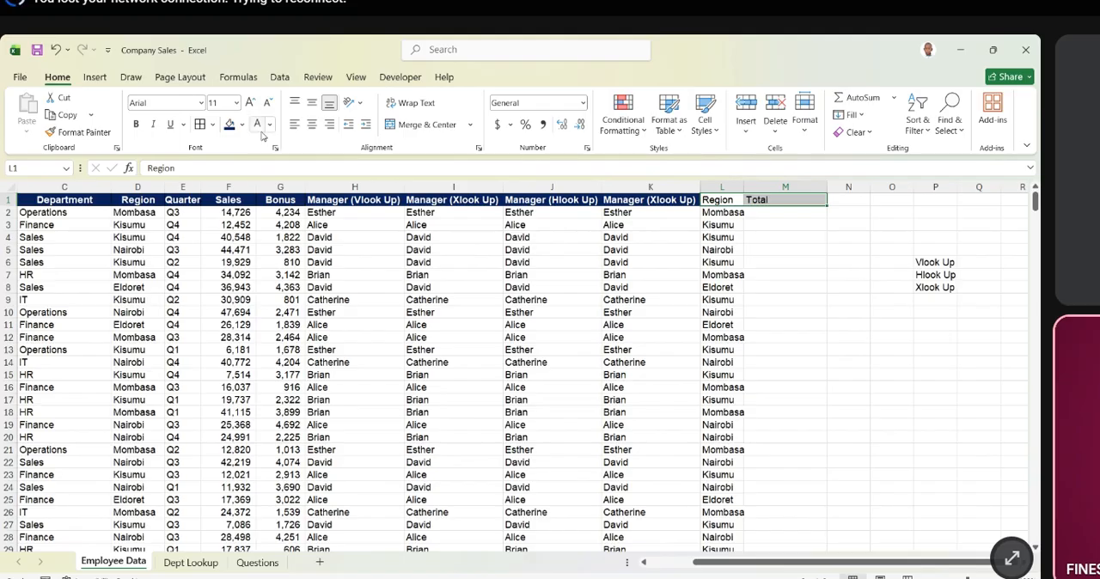
left_click(228, 126)
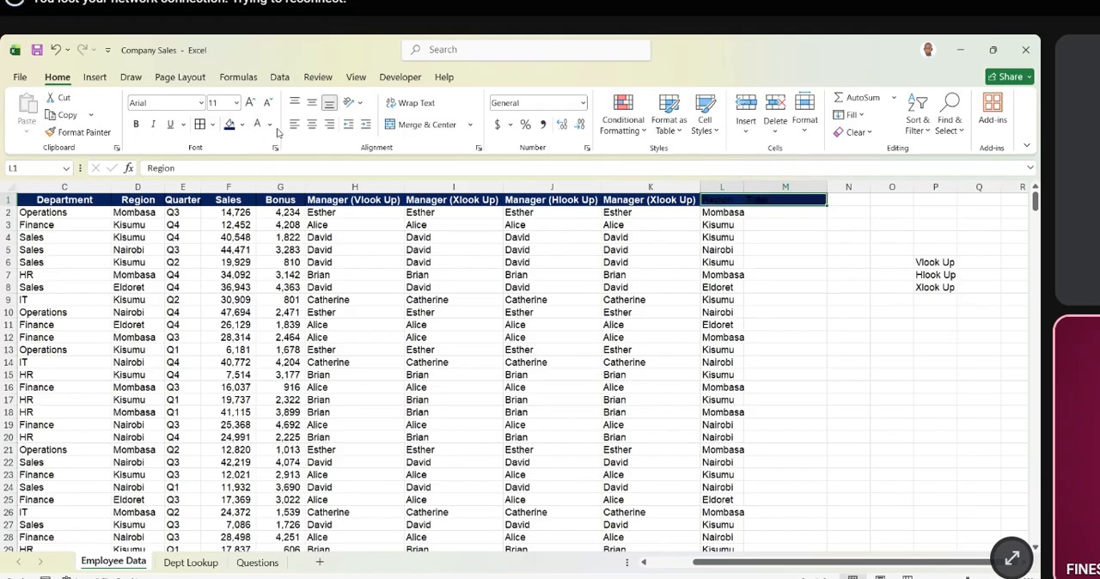
left_click(259, 127)
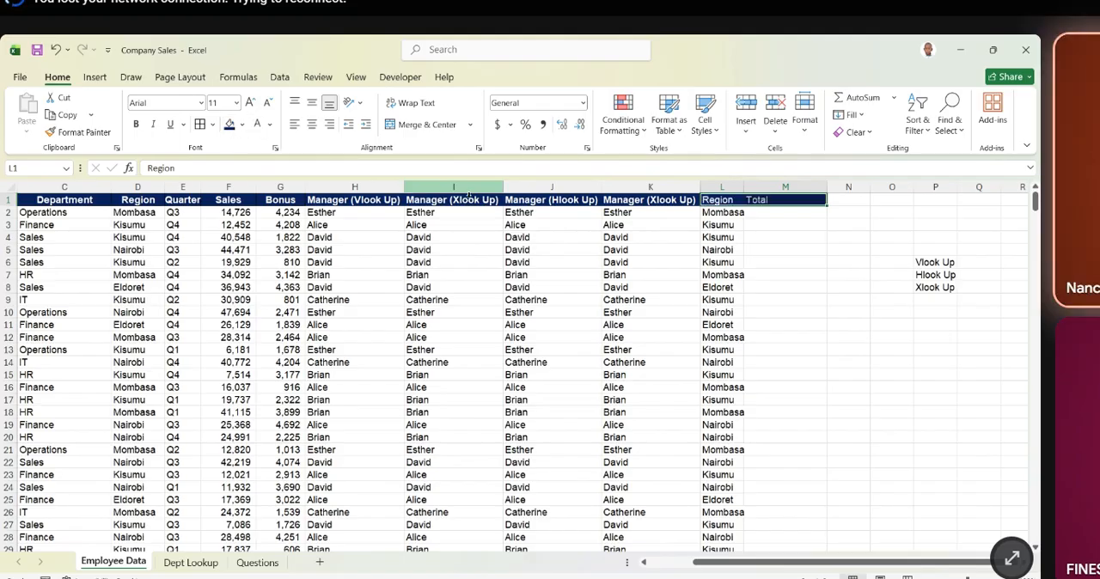
left_click(781, 262)
- Enter =F2+G2 in M2 to add Sales and Bonus, and fill the formula down the Total column
left_click(768, 221)
left_click(766, 213)
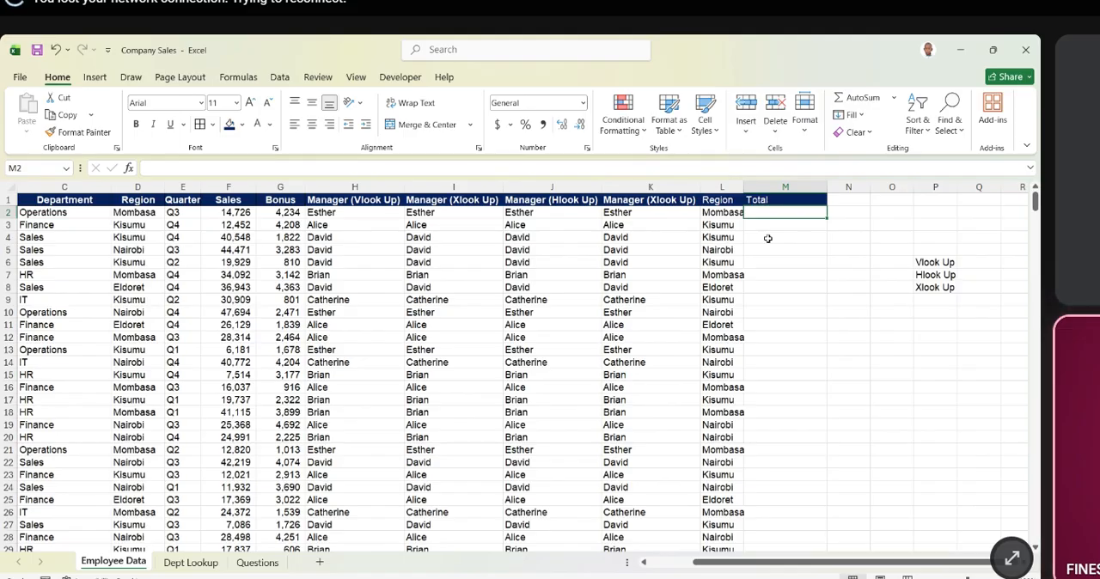
type("=")
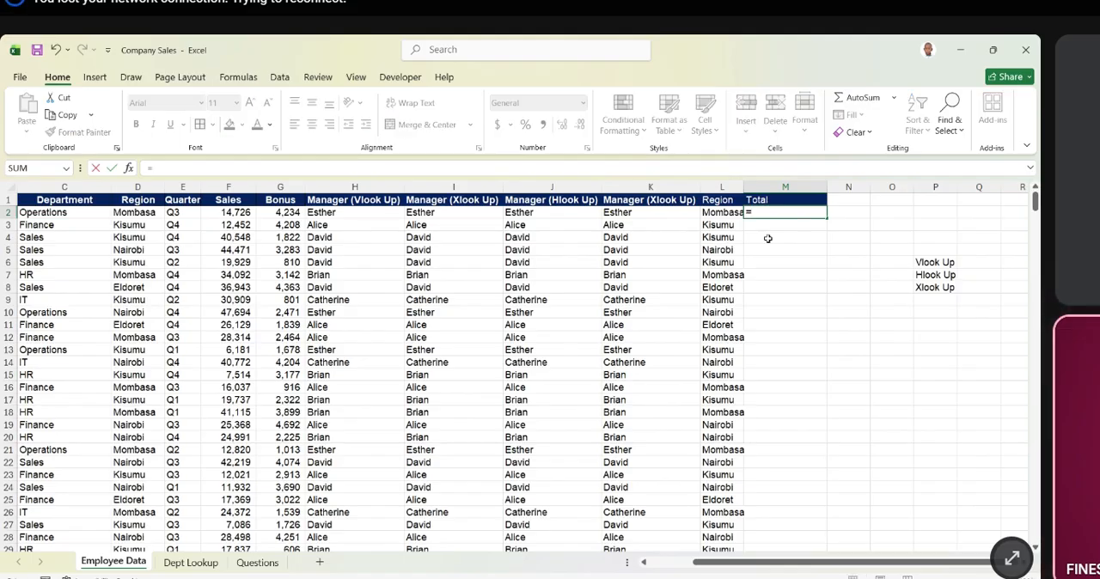
left_click(226, 213)
type("+")
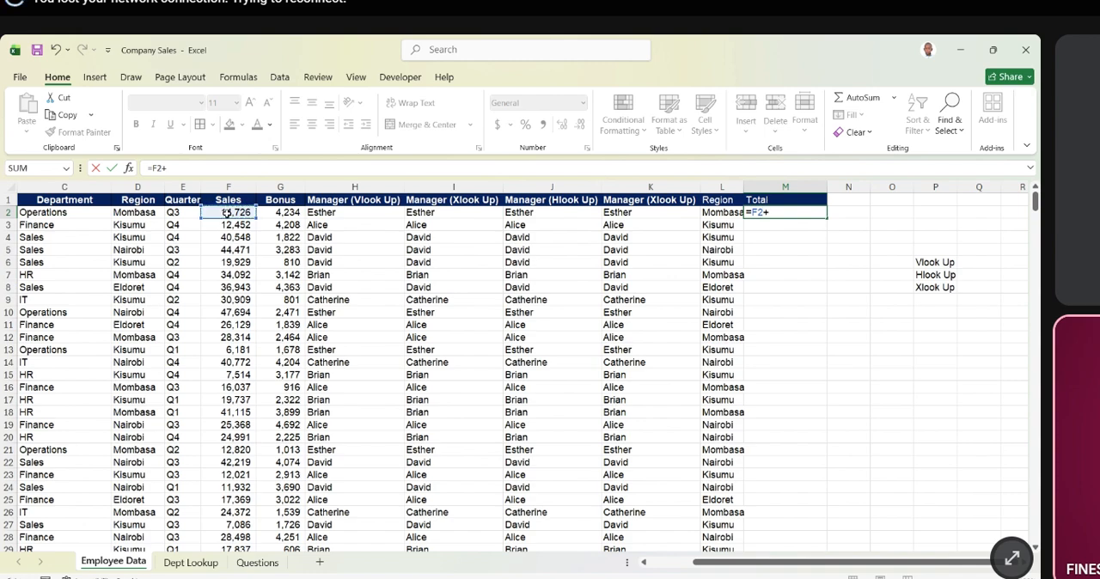
left_click(288, 212)
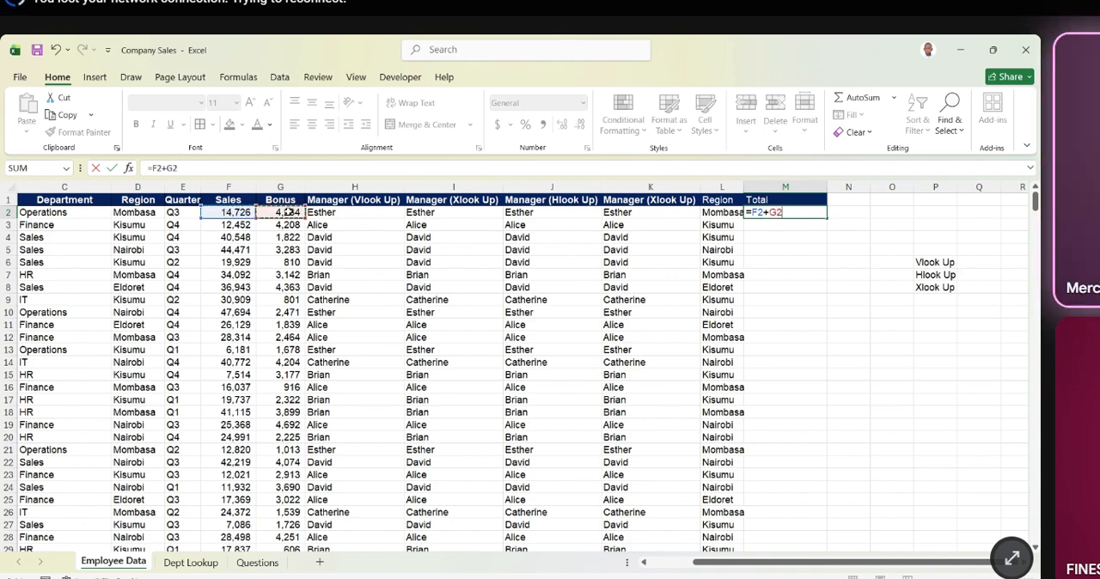
key("Return")
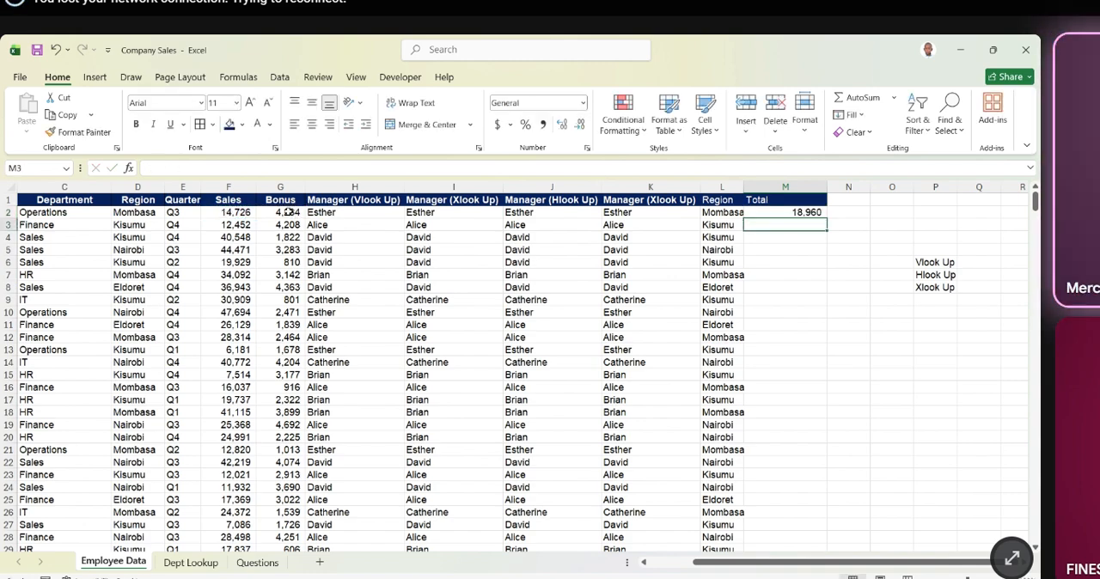
left_click(808, 213)
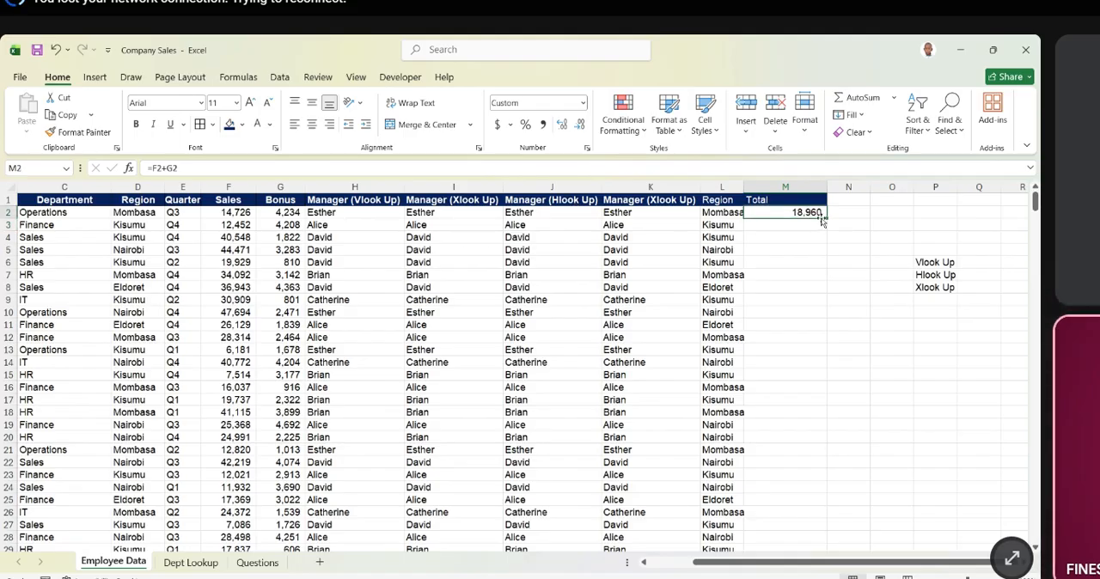
double_click(827, 219)
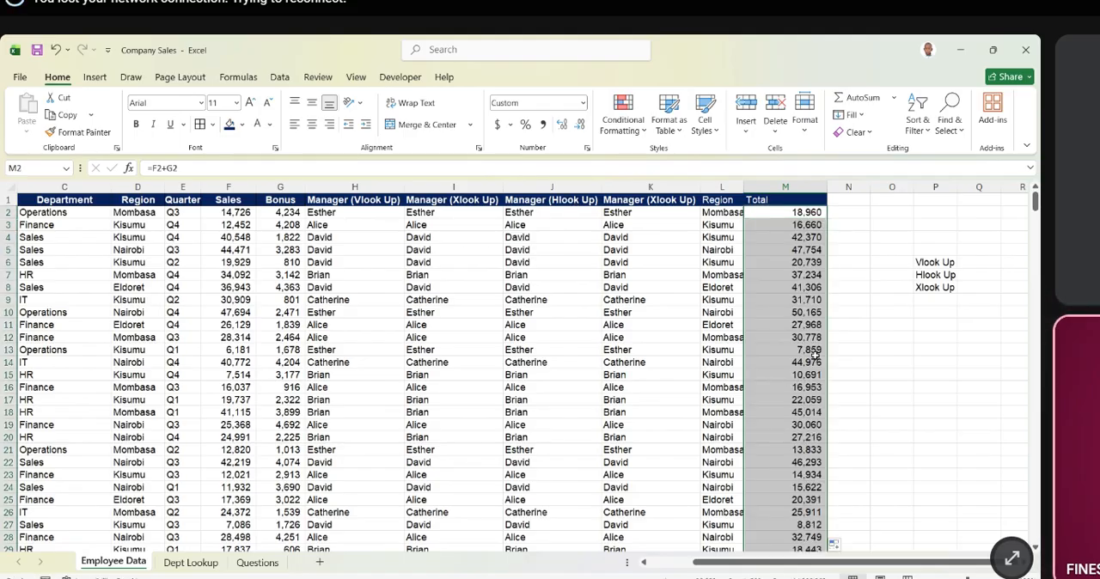
- Review the filled Total column M and compare it with the Sales and Bonus columns
scroll(821, 414, "down", 4)
scroll(821, 414, "up", 4)
left_click(233, 201)
key("ctrl+shift+Down")
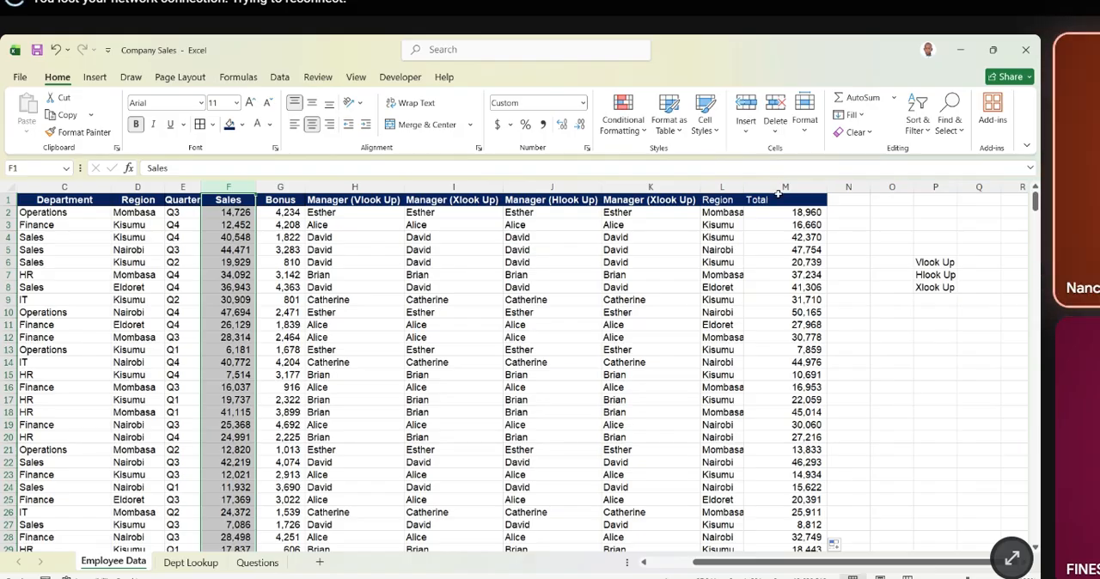
left_click(785, 182)
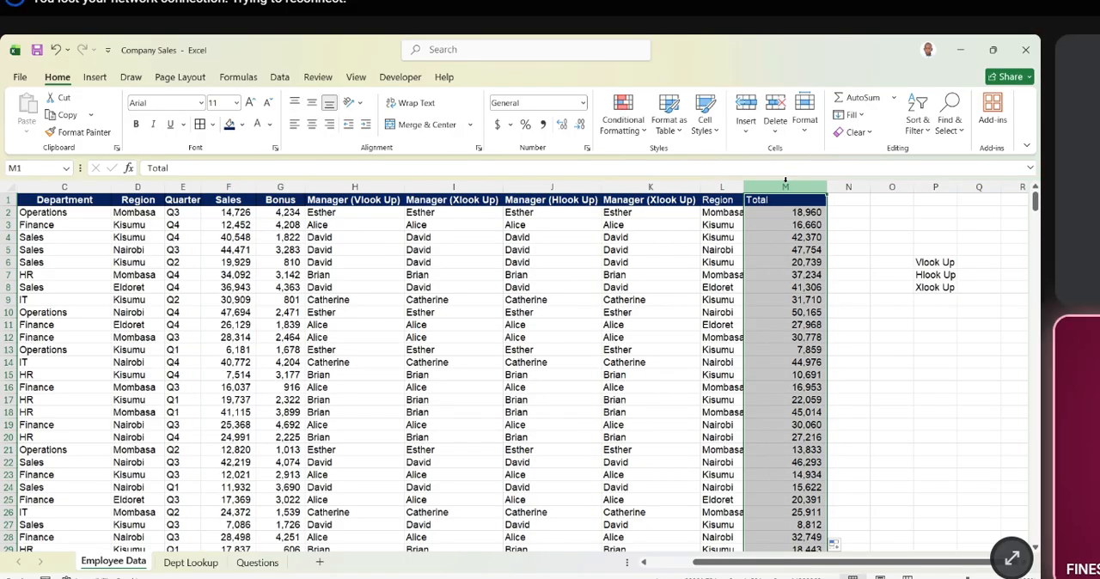
left_click(234, 186)
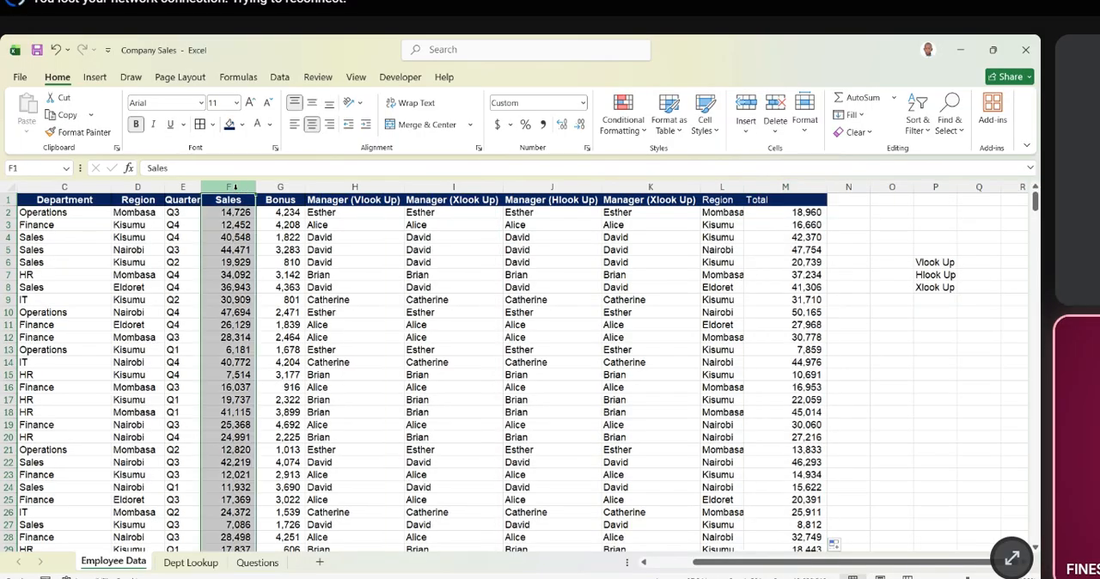
left_click(280, 187)
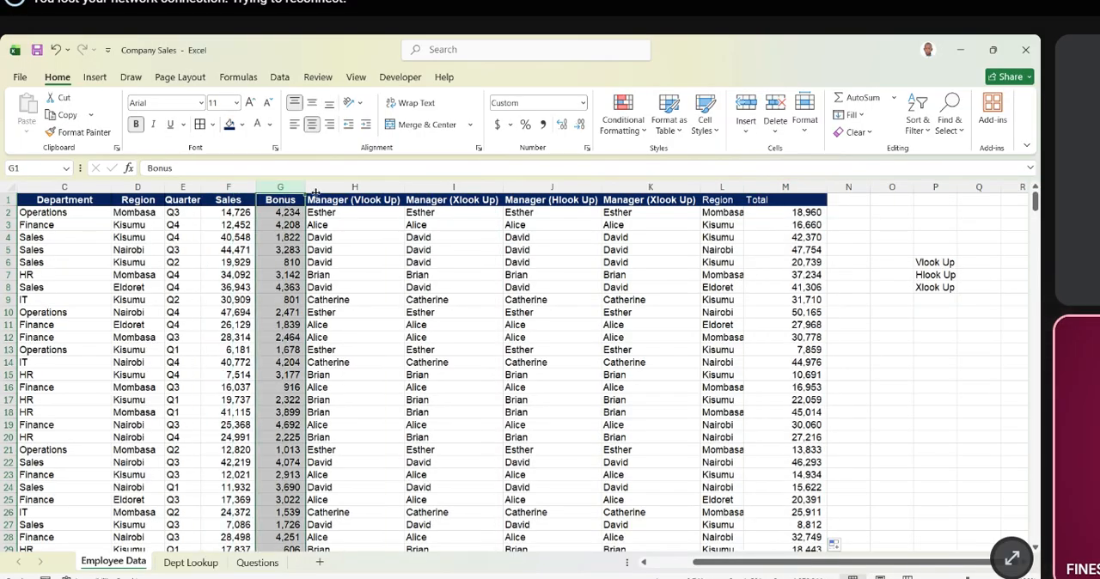
- Delete the entire column M from the Employee Data sheet
left_click(774, 187)
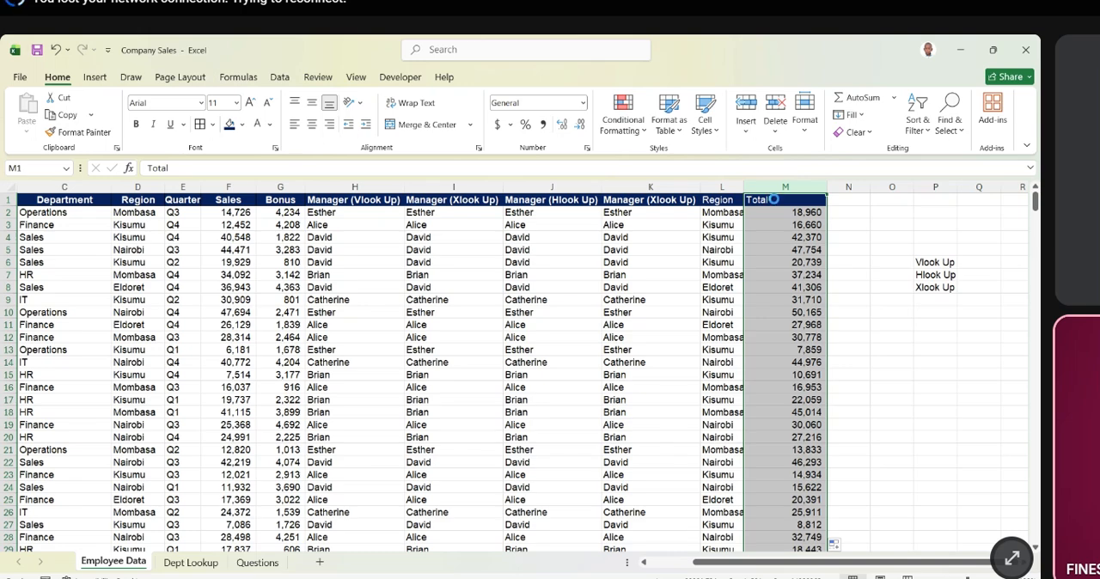
key("ctrl+minus")
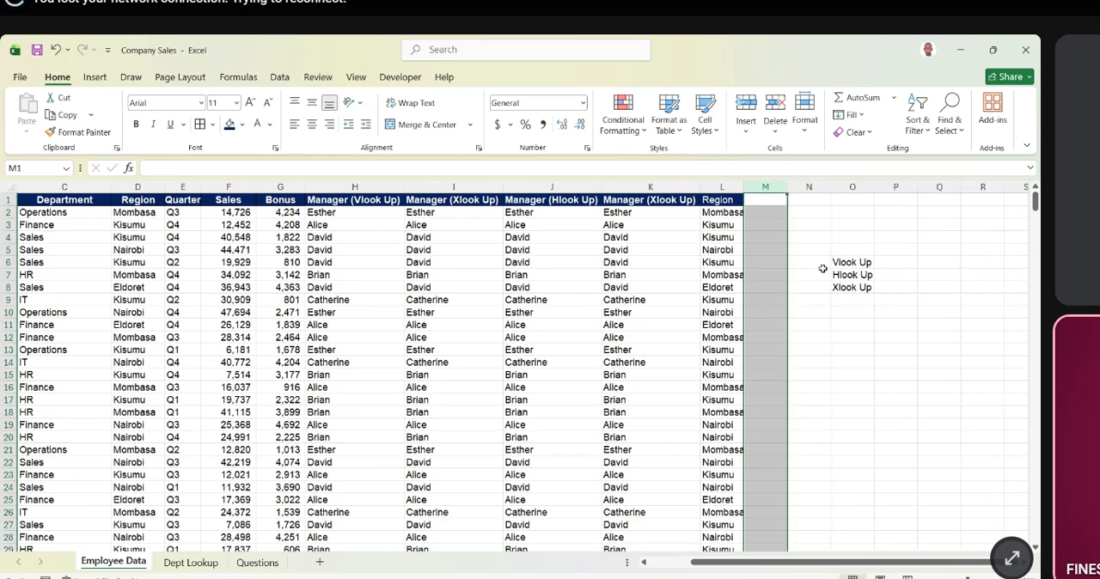
left_click(821, 263)
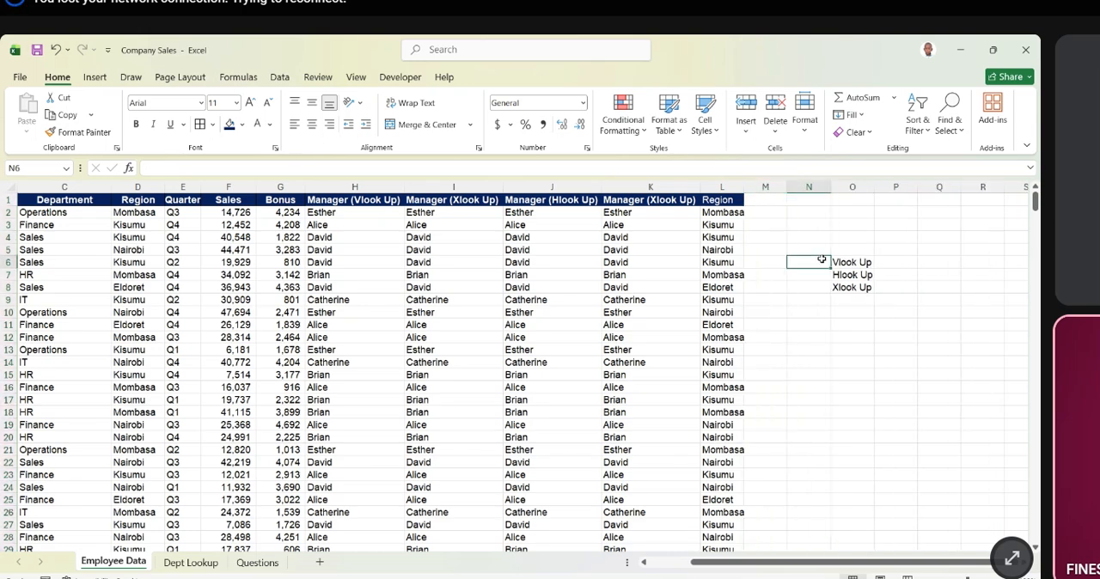
- Examine the Sales column F and the Bonus column G
left_click(228, 184)
left_click(282, 185)
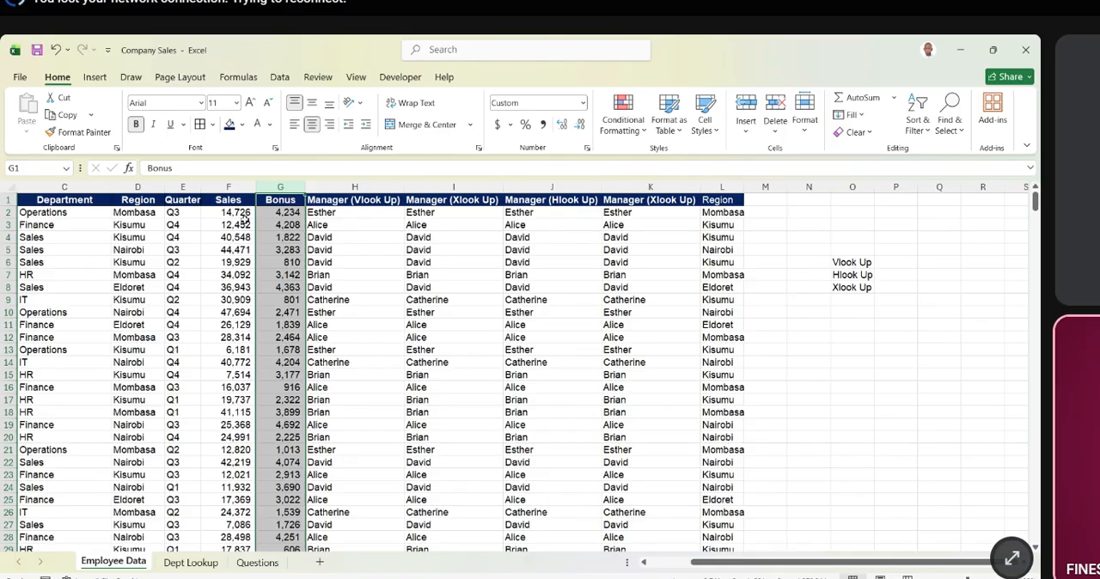
left_click(232, 184)
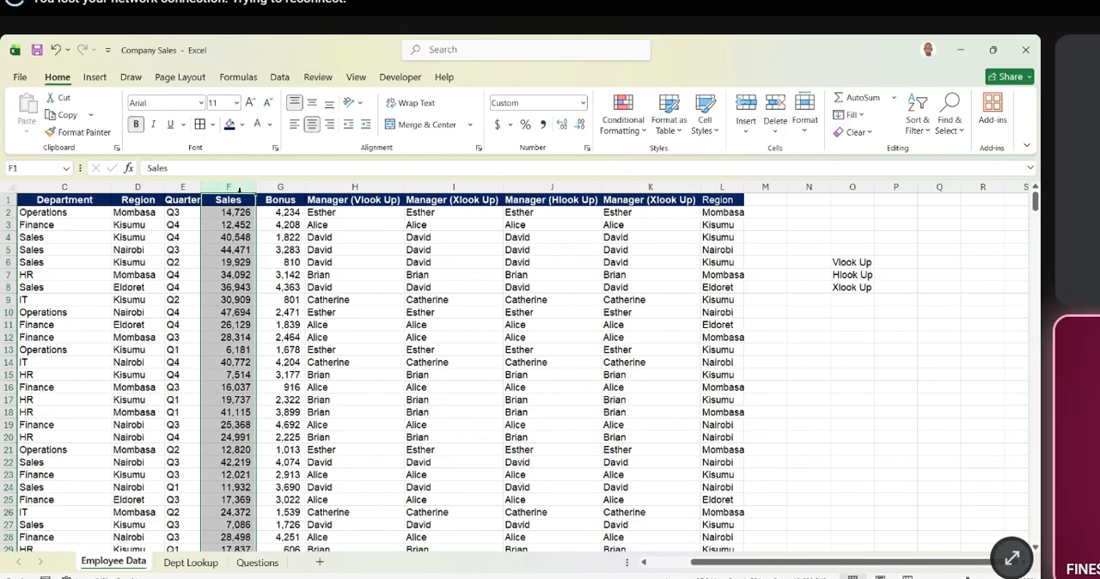
left_click(281, 186)
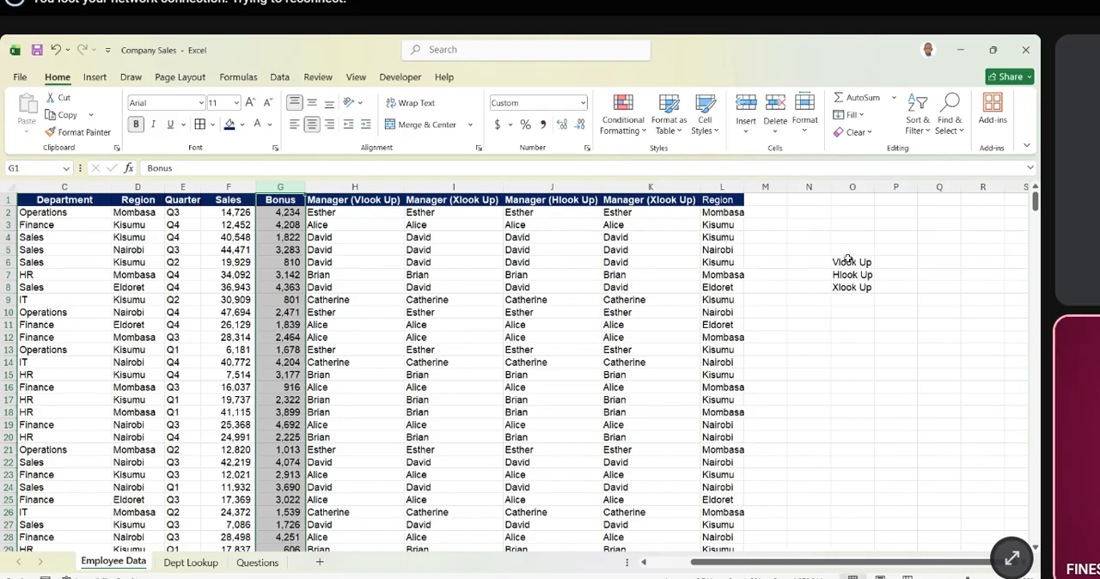
- Clear the Vlook Up, Hlook Up and Xlook Up notes from cells O6:O8
left_click_drag(847, 258, 864, 287)
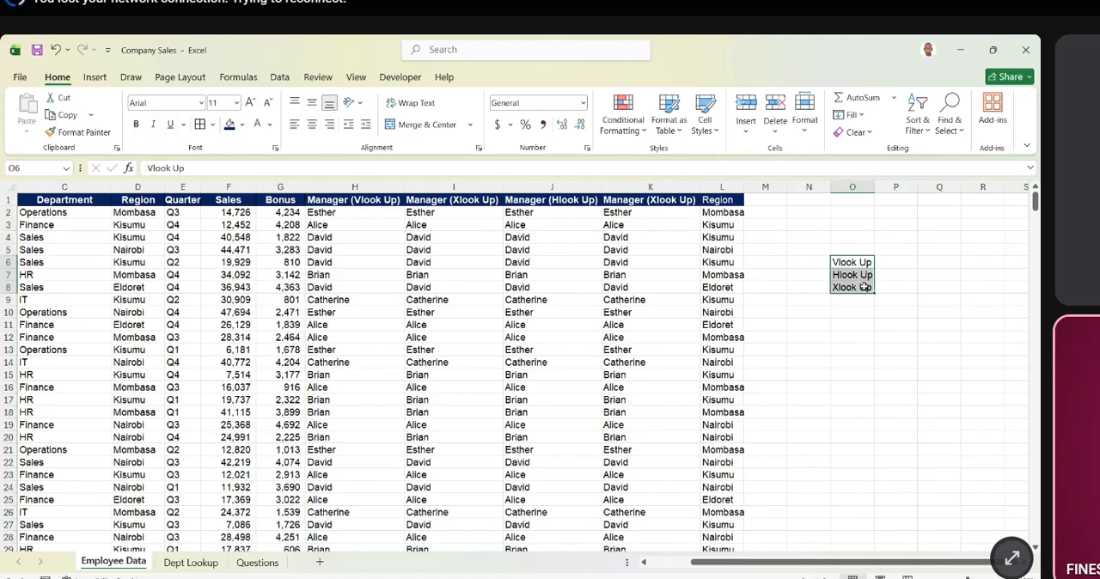
key("Delete")
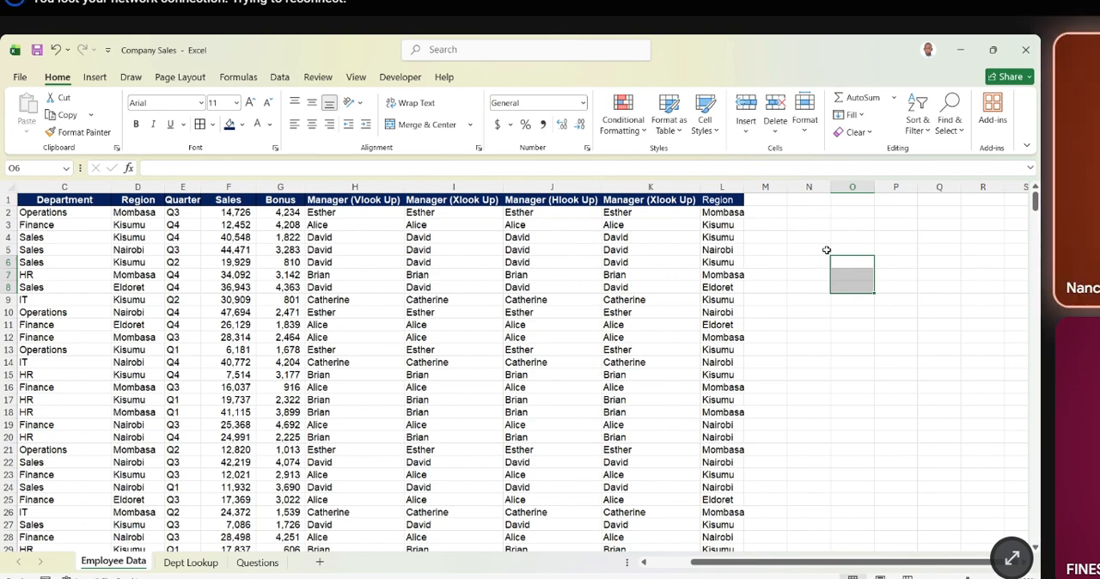
- Examine the first Sales value and the region names in column D of the employee table
left_click(242, 212)
left_click(138, 212)
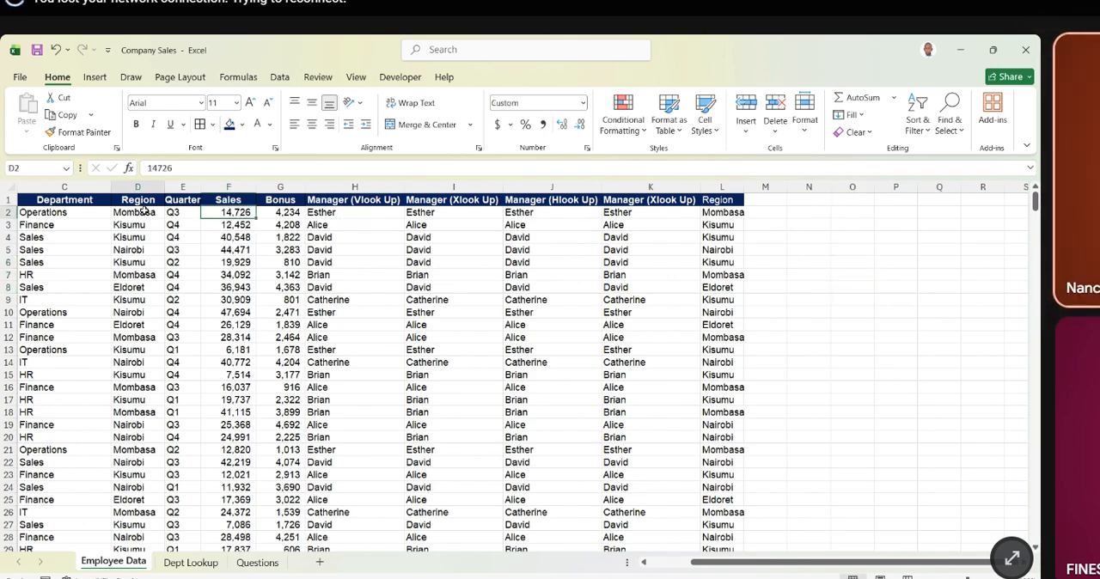
left_click(139, 227)
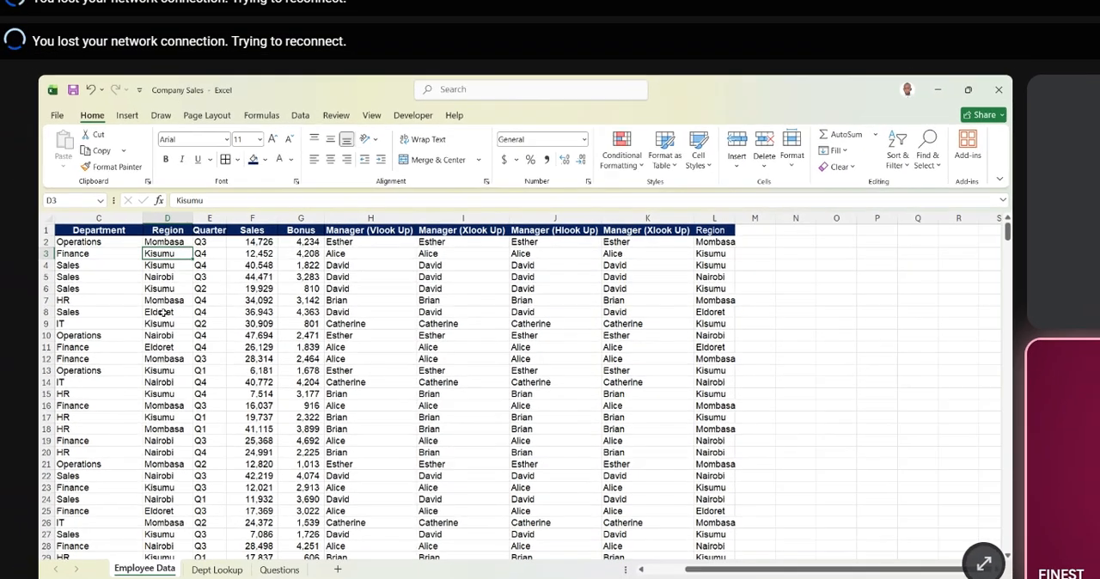
left_click(138, 287)
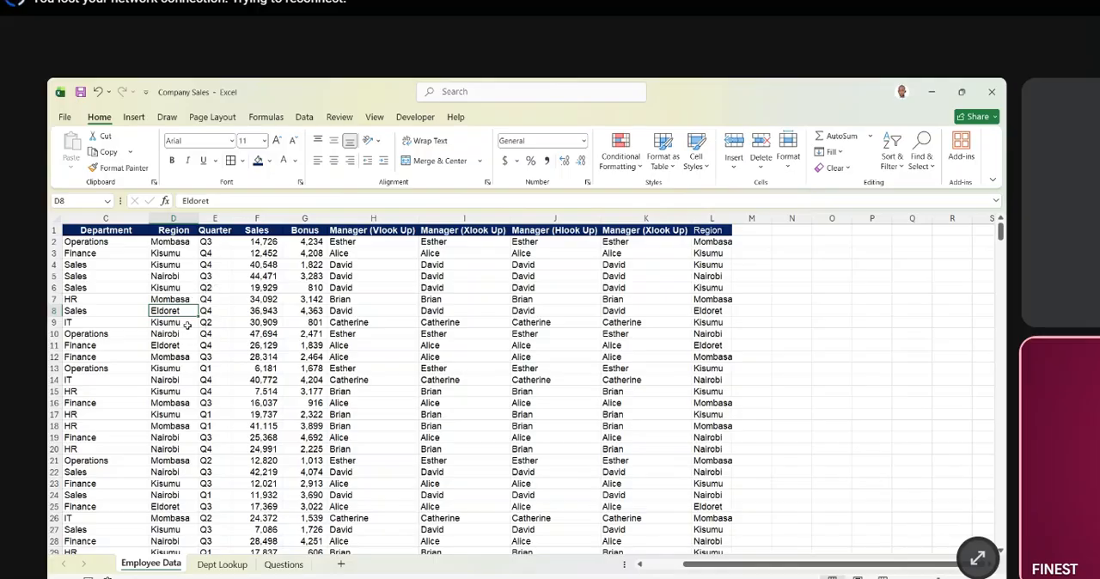
scroll(181, 397, "down", 1)
scroll(181, 396, "up", 1)
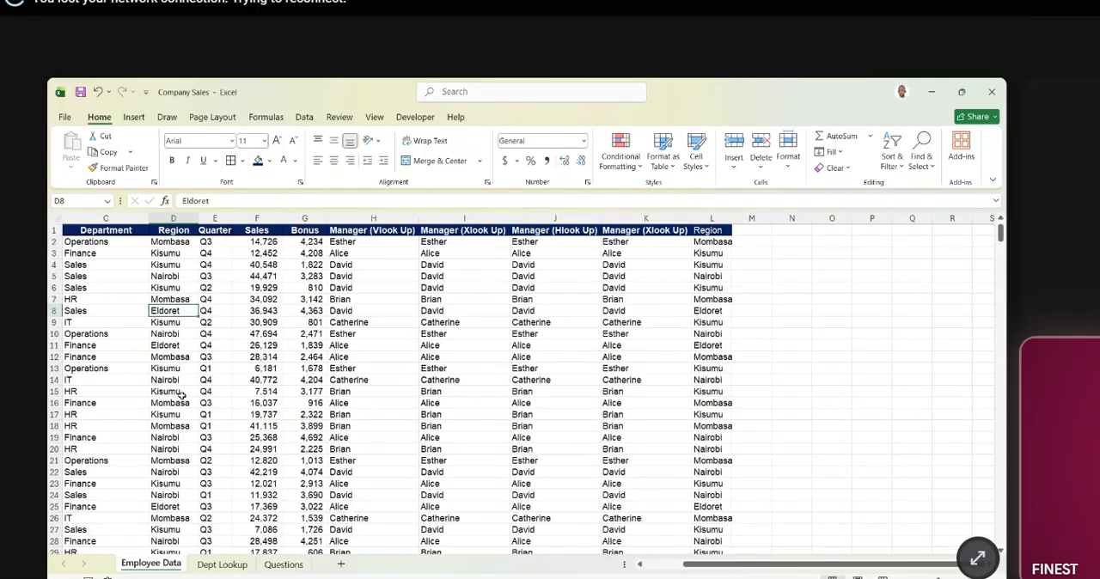
left_click(174, 219)
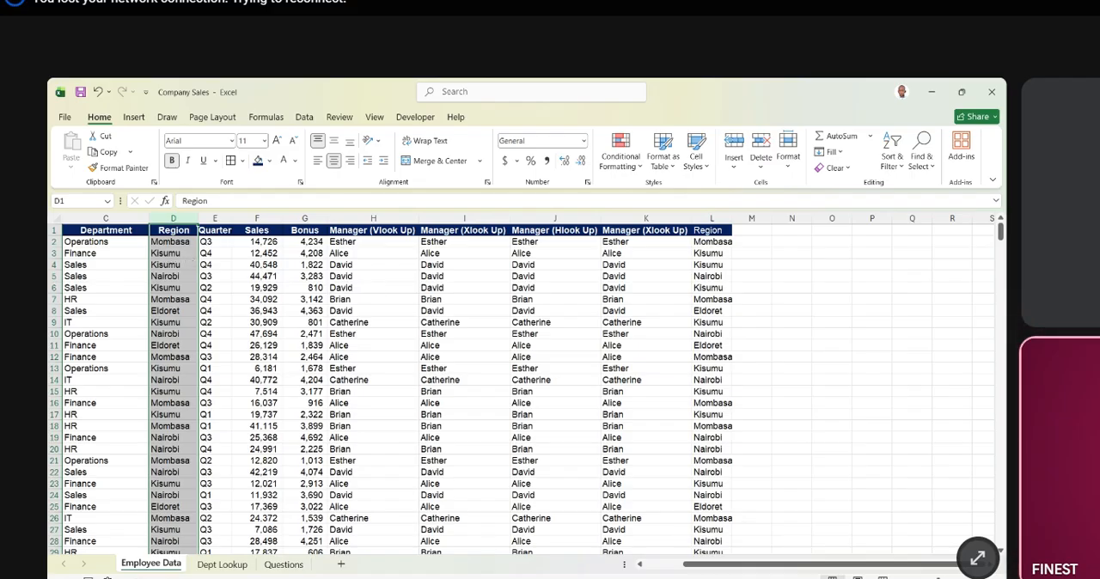
- List the distinct regions from cell N3 using a UNIQUE formula over the Region range D2:D501
key("alt+Tab")
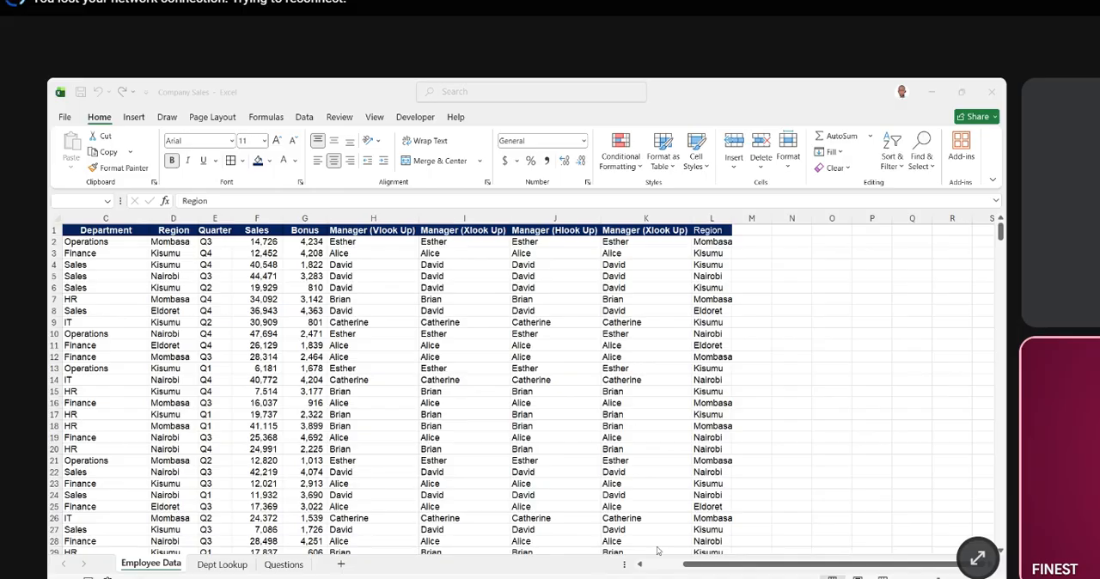
left_click(745, 300)
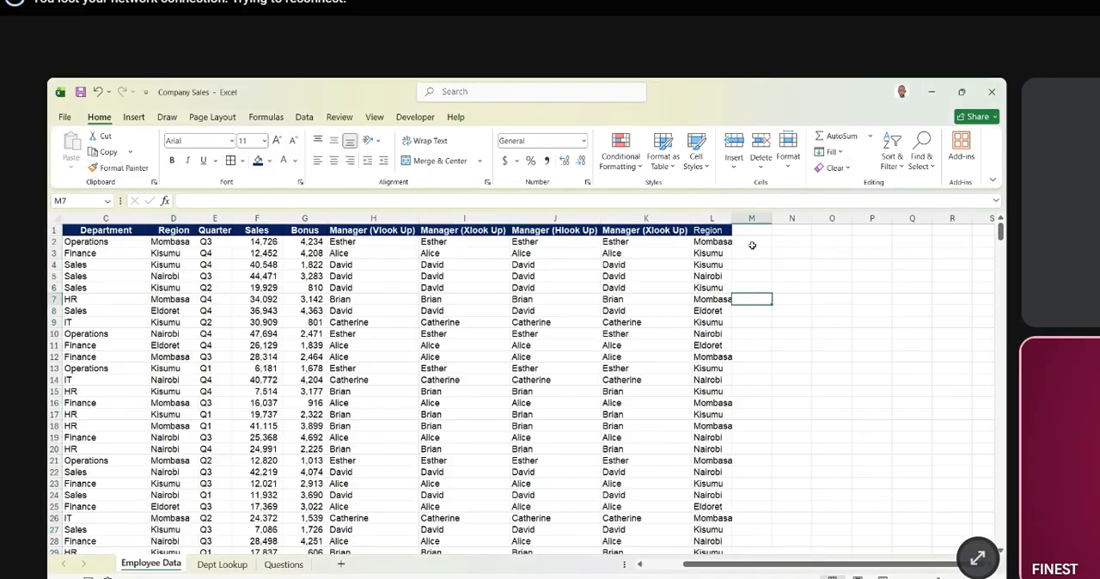
left_click(752, 245)
left_click(803, 260)
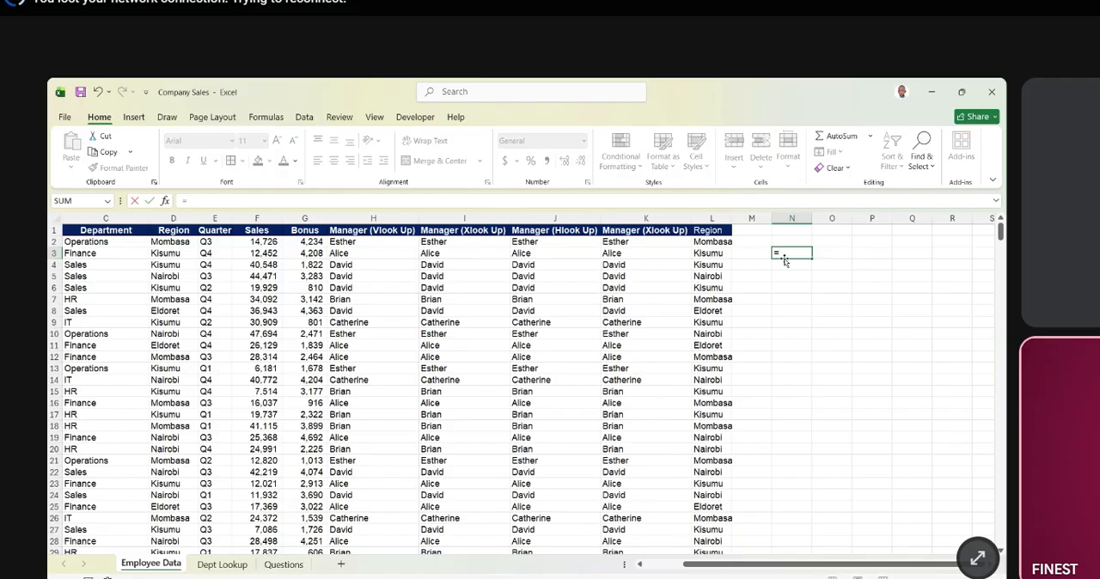
type("=unique(")
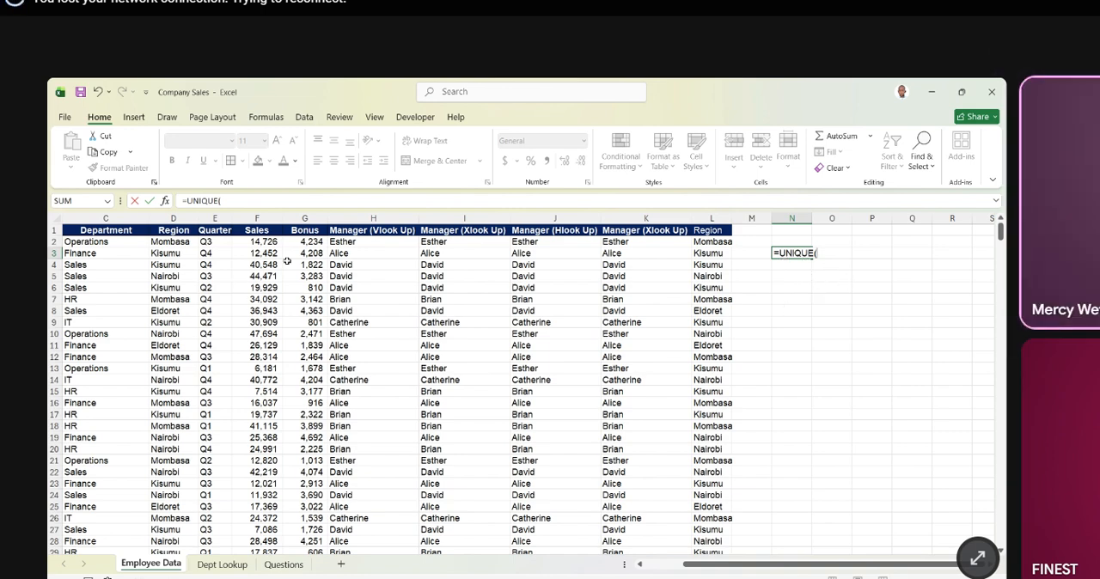
left_click(173, 243)
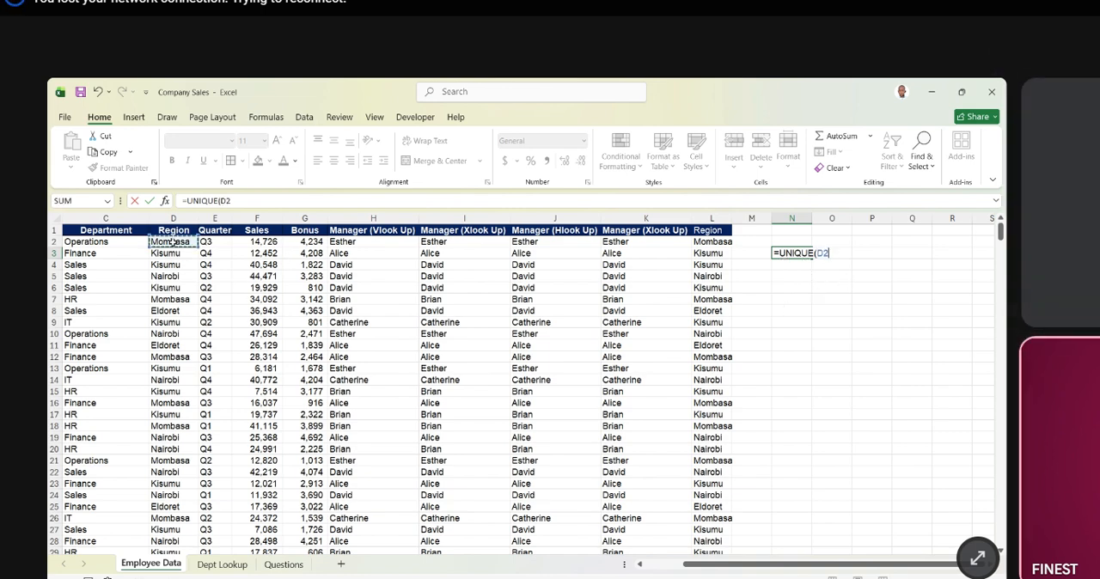
key("ctrl+shift+Down")
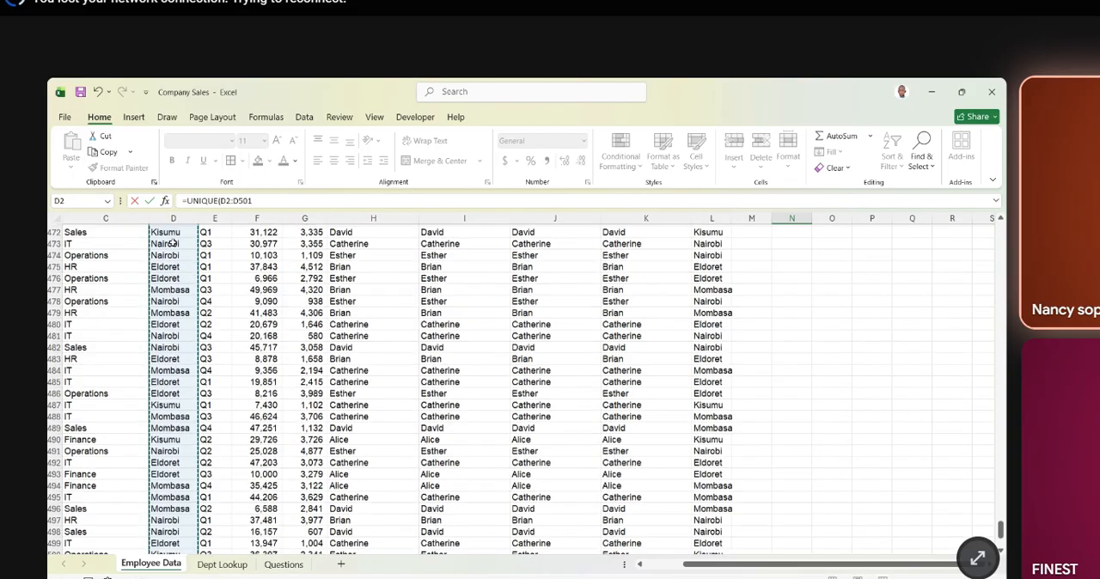
key("Return")
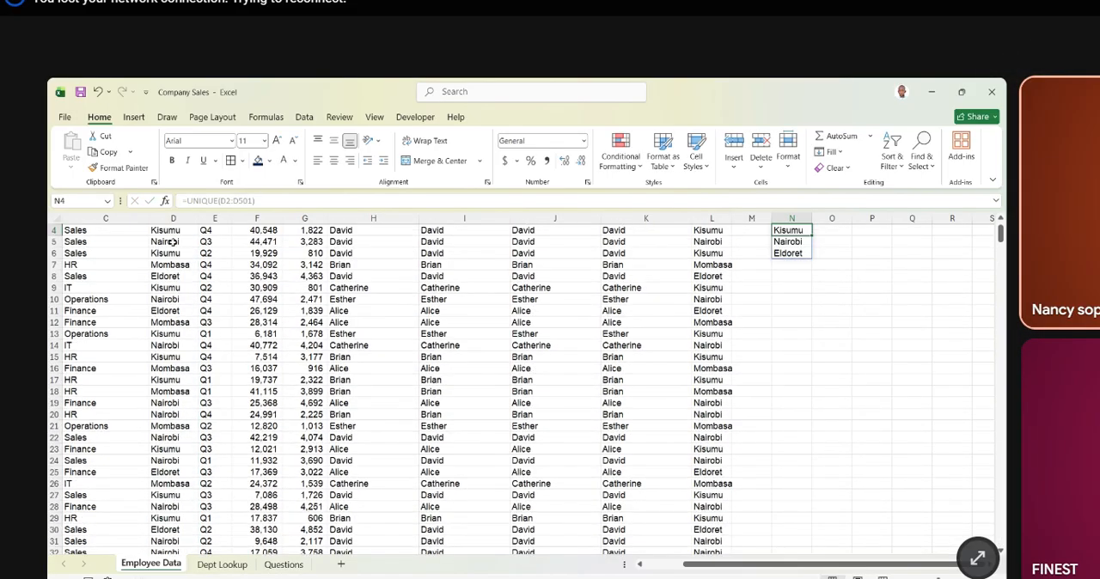
scroll(799, 298, "up", 1)
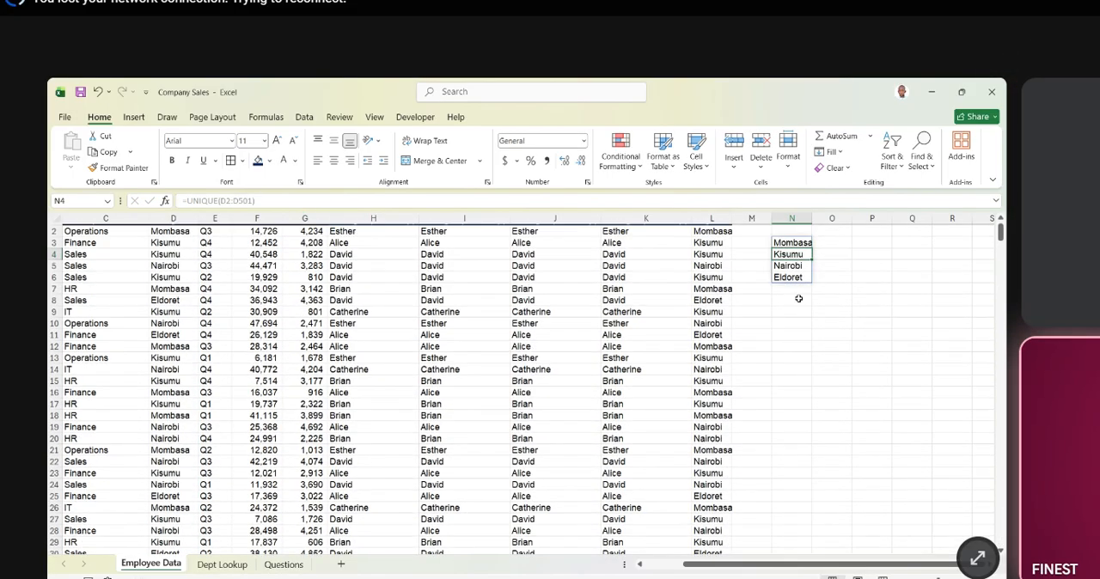
scroll(799, 299, "up", 1)
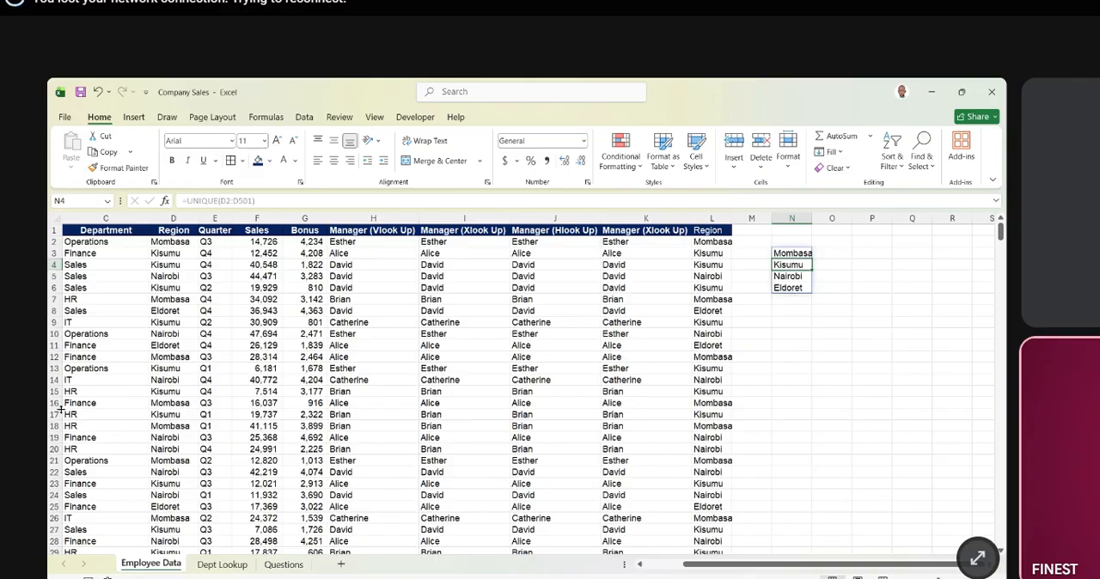
- Try copying the distinct region list from N3:N6 into column O starting at O3
mouse_move(793, 254)
left_mouse_down()
mouse_move(797, 281)
mouse_move(798, 271)
left_mouse_up()
left_click(791, 311)
left_click(793, 255)
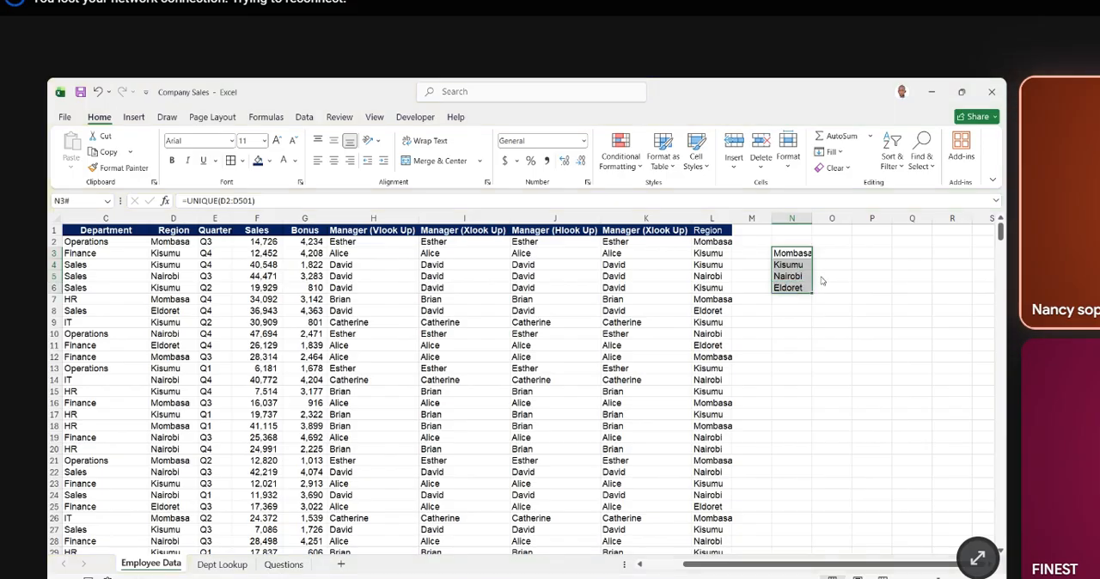
key("ctrl+c")
left_click(827, 254)
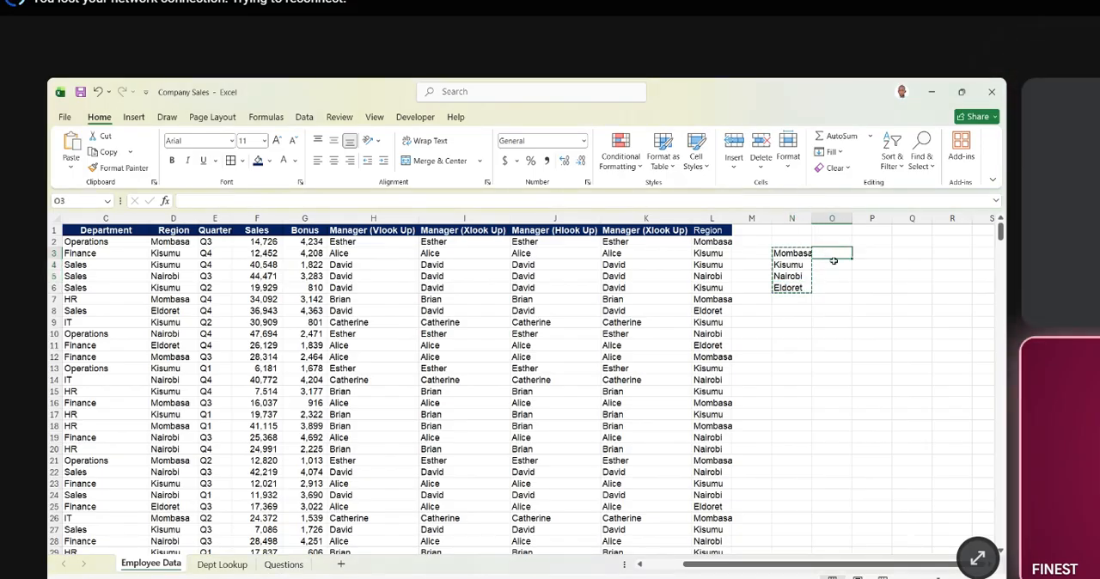
key("ctrl+v")
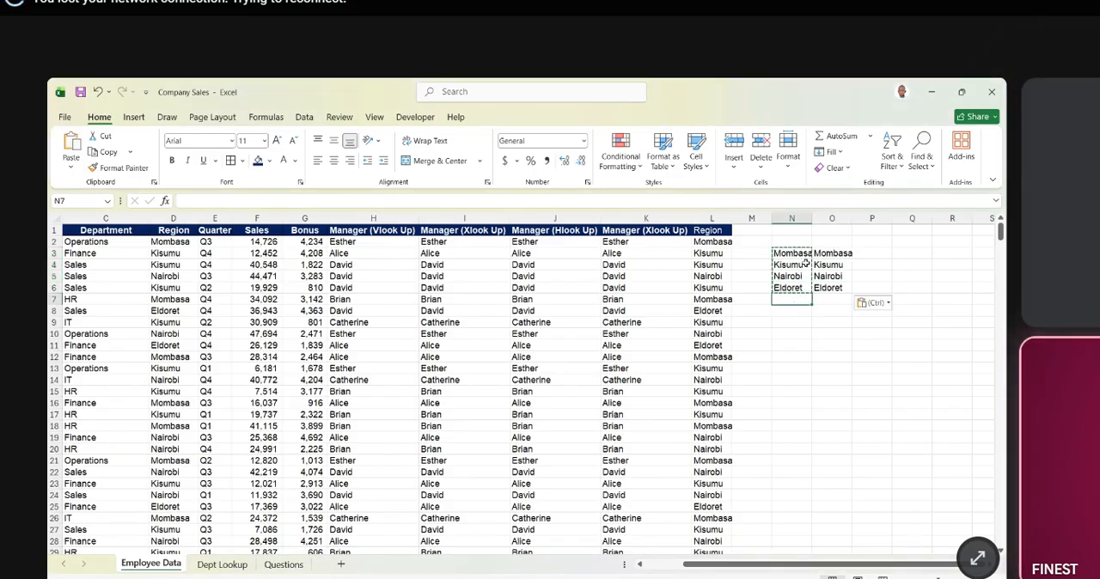
left_click(794, 218)
key("ctrl+z")
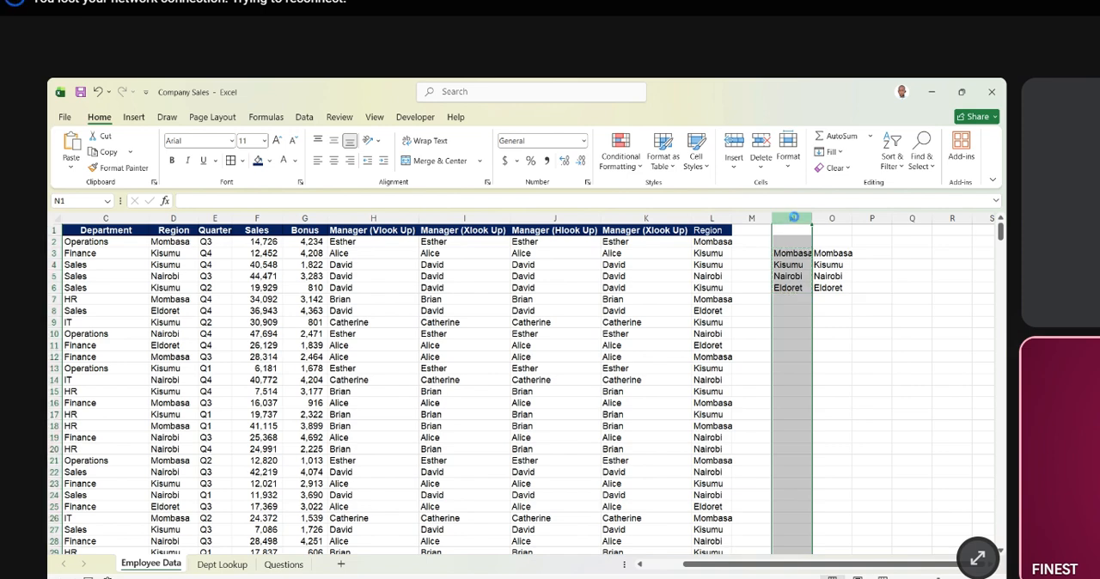
- Fit the width of column N to the region names
left_click(794, 218)
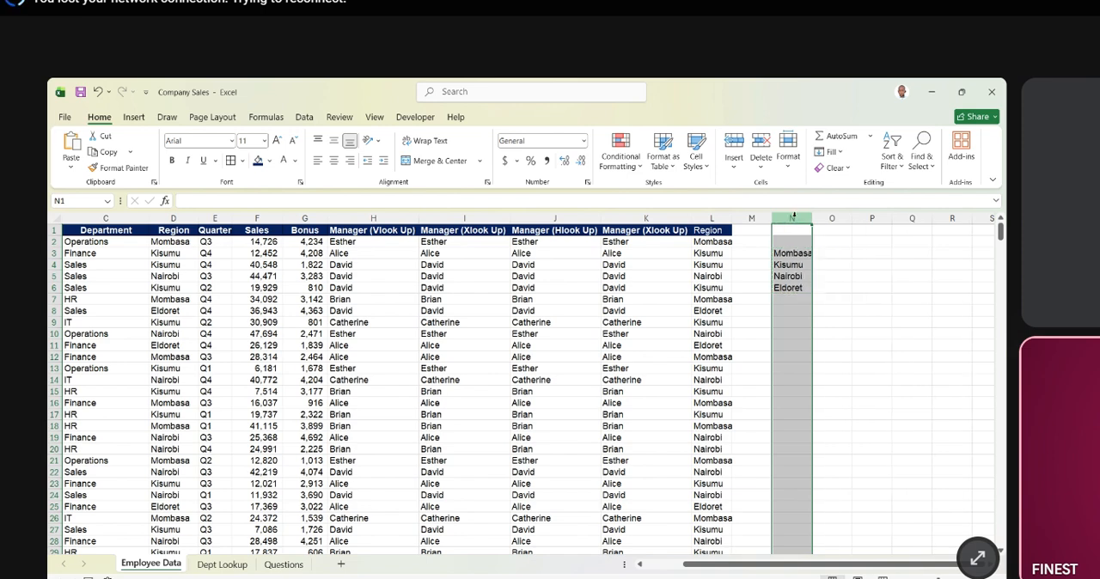
left_click(793, 310)
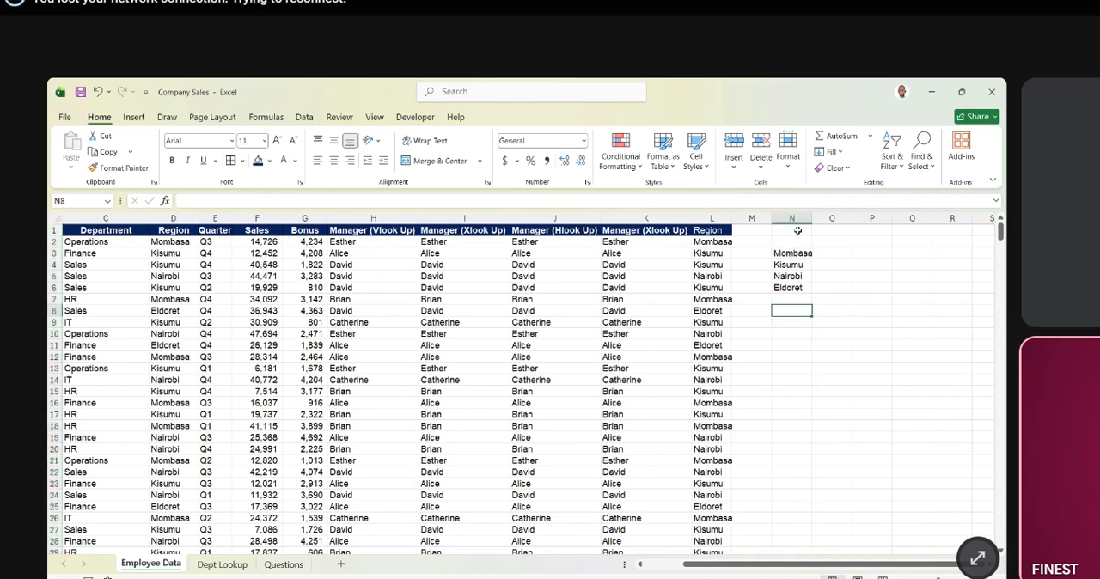
left_click(842, 342)
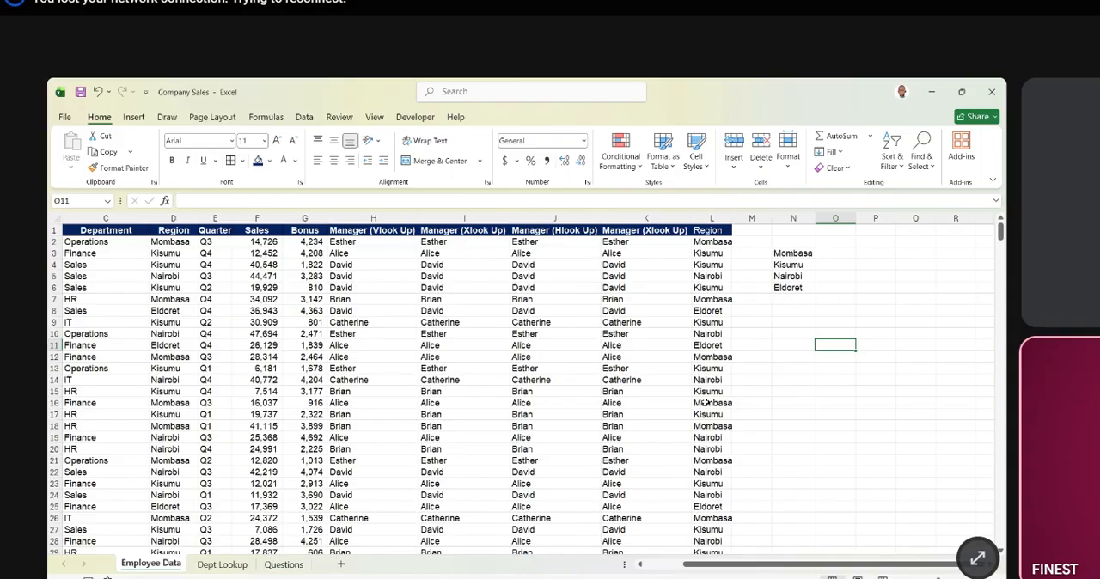
- Start a SUMIFS formula in O3 beside Mombasa with the Sales values F2:F501 as the sum range
left_click(823, 258)
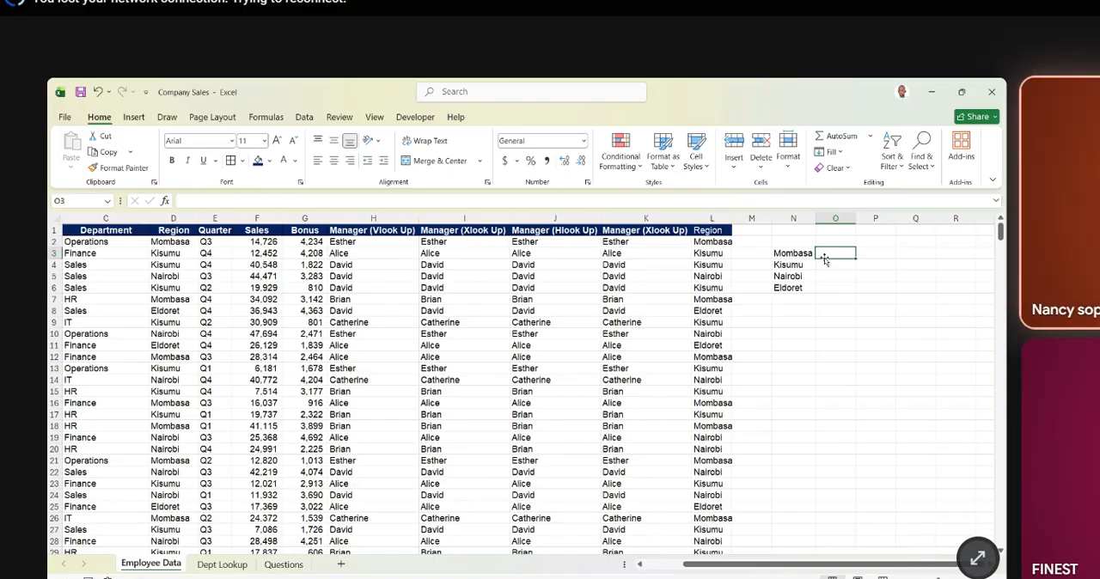
type("=su")
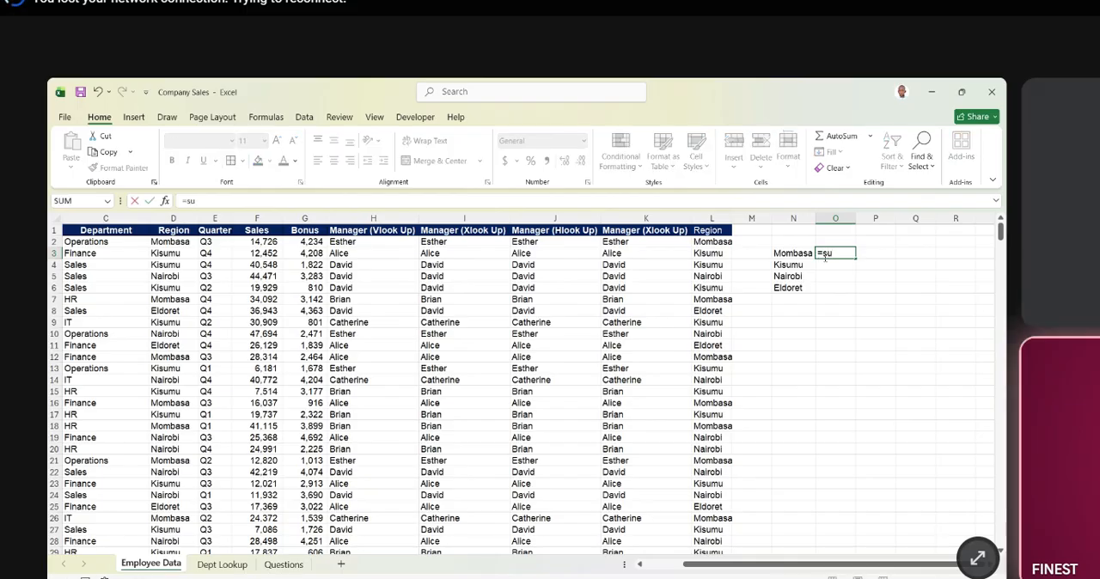
key("Tab")
key("BackSpace")
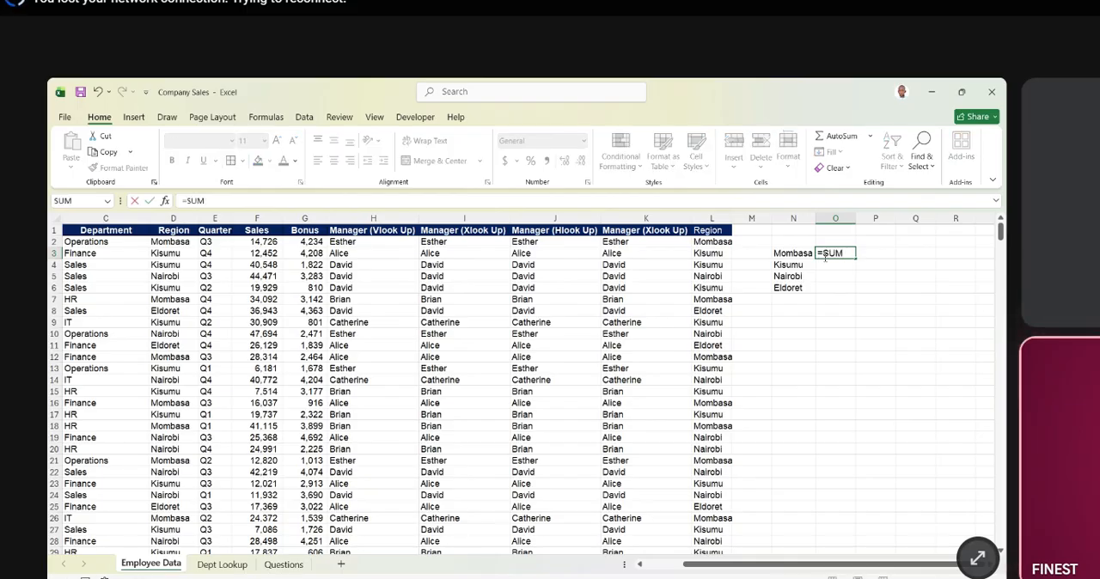
type("IFS(")
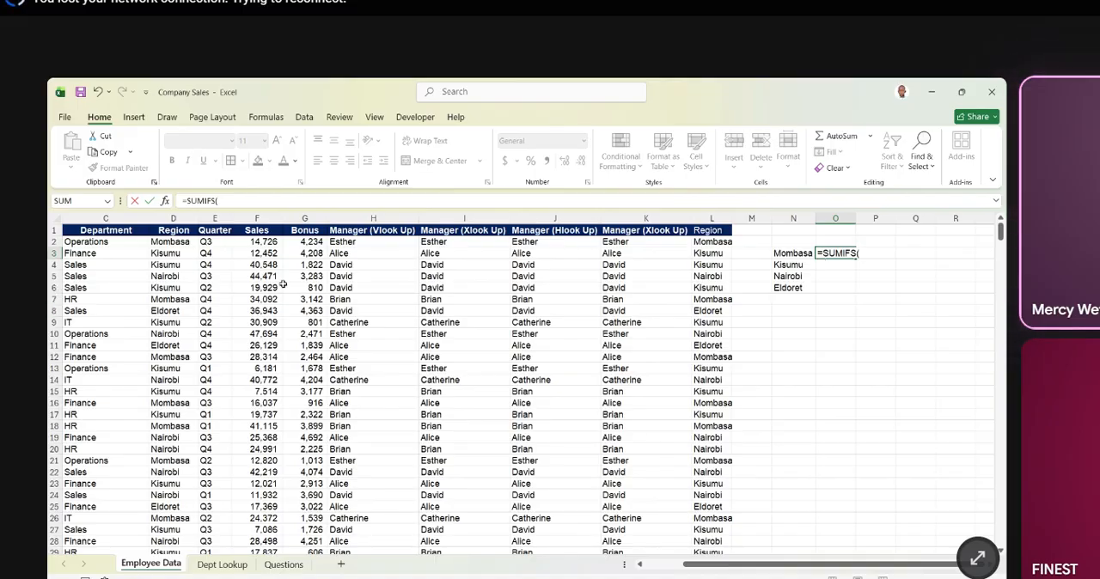
left_click(264, 242)
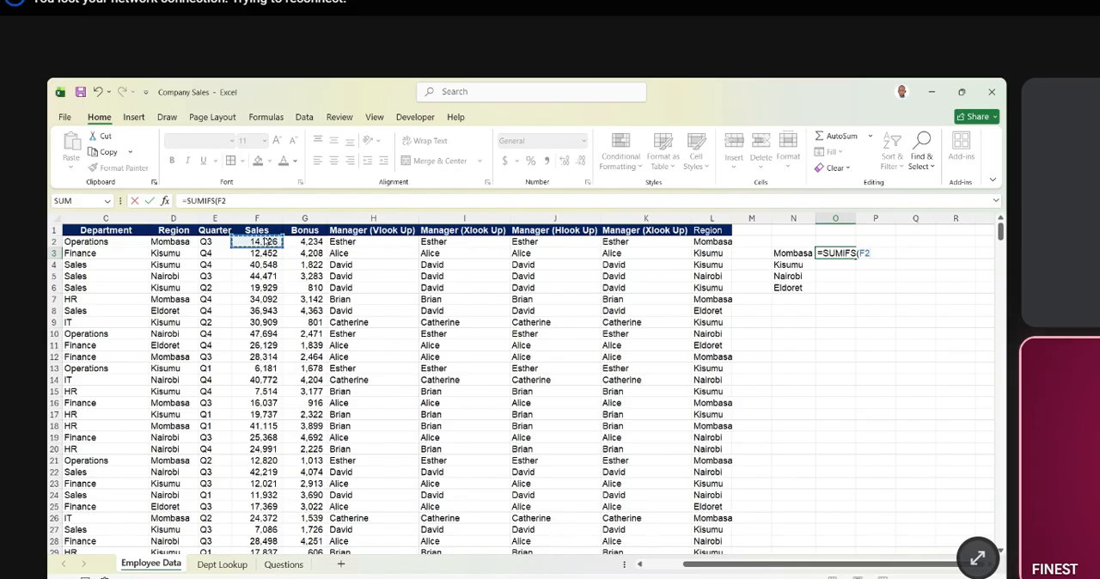
key("ctrl+shift+Down")
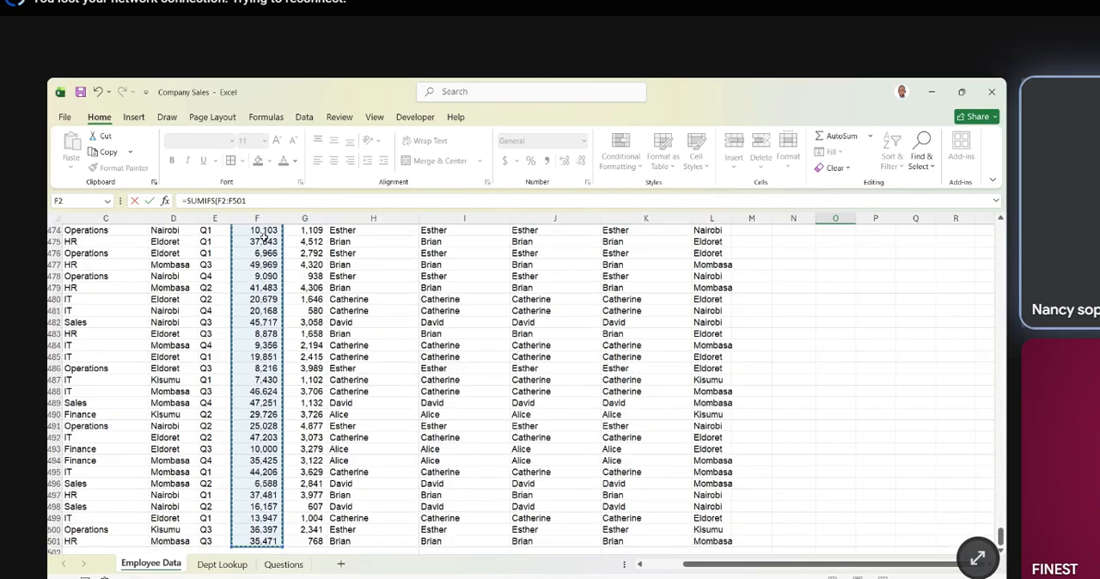
type(",")
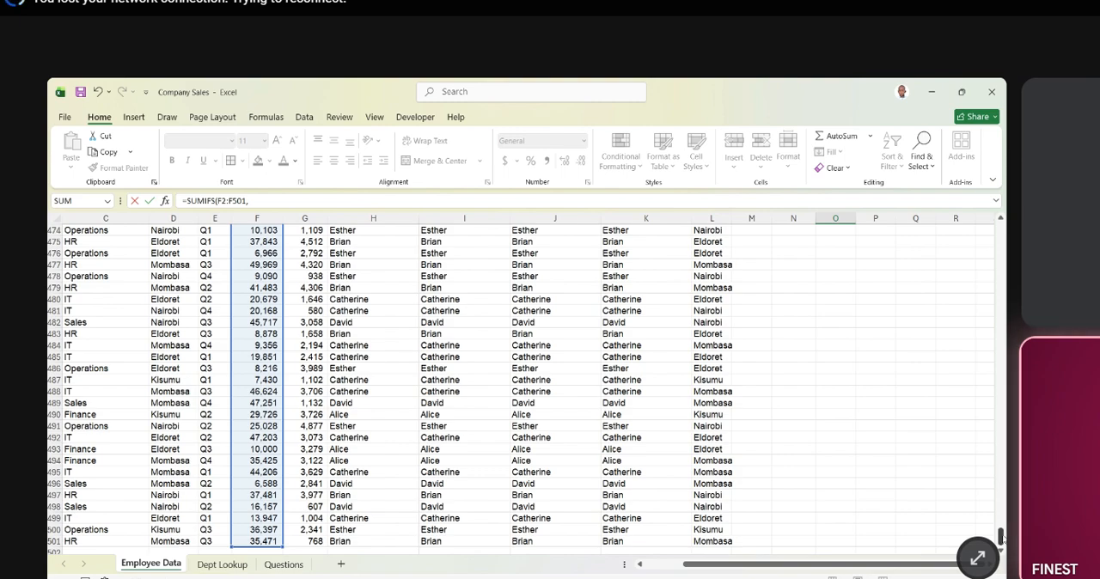
- Complete the SUMIFS formula with criteria range D2:D501 and the Mombasa cell D477 as the criterion
left_click_drag(1002, 538, 980, 228)
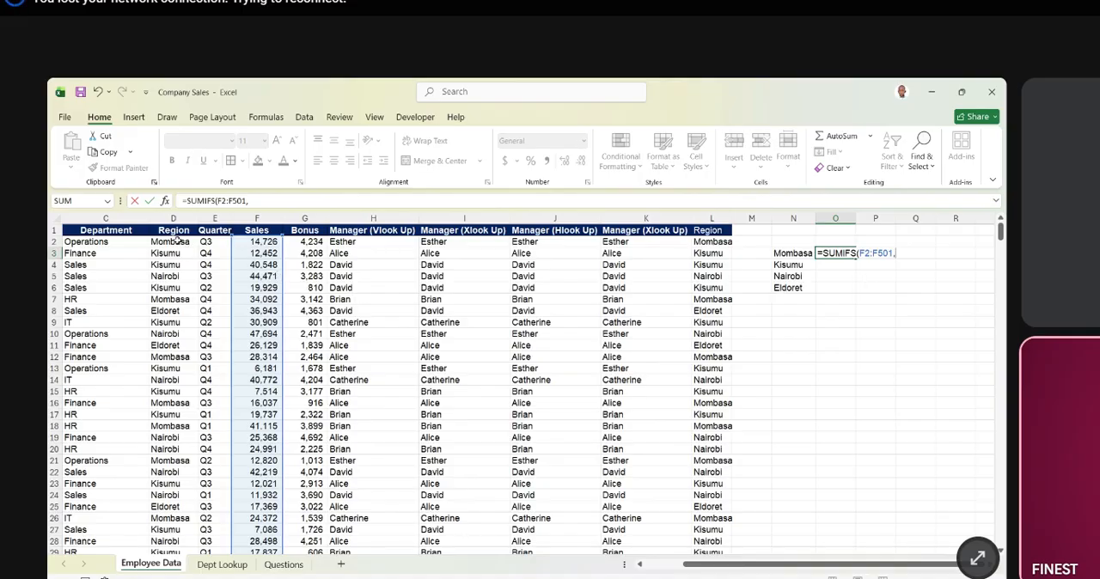
left_click(176, 242)
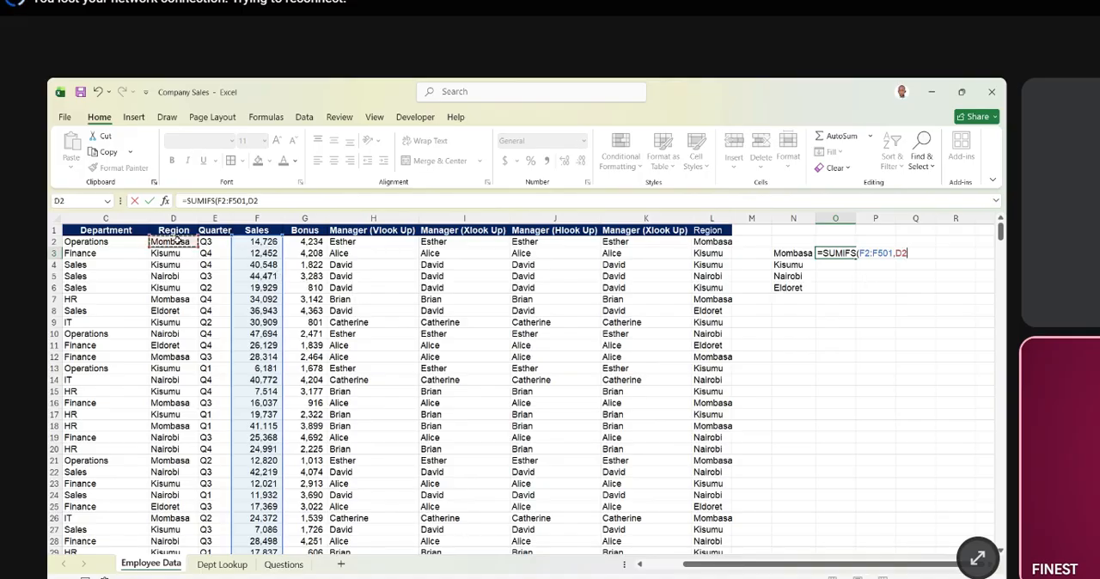
key("ctrl+shift+Down")
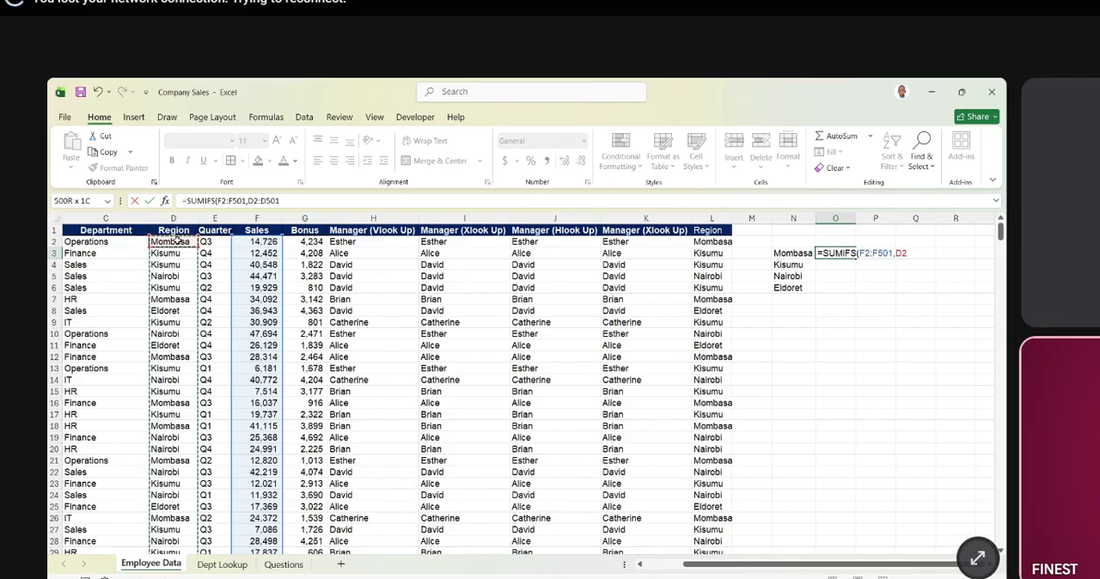
type(",")
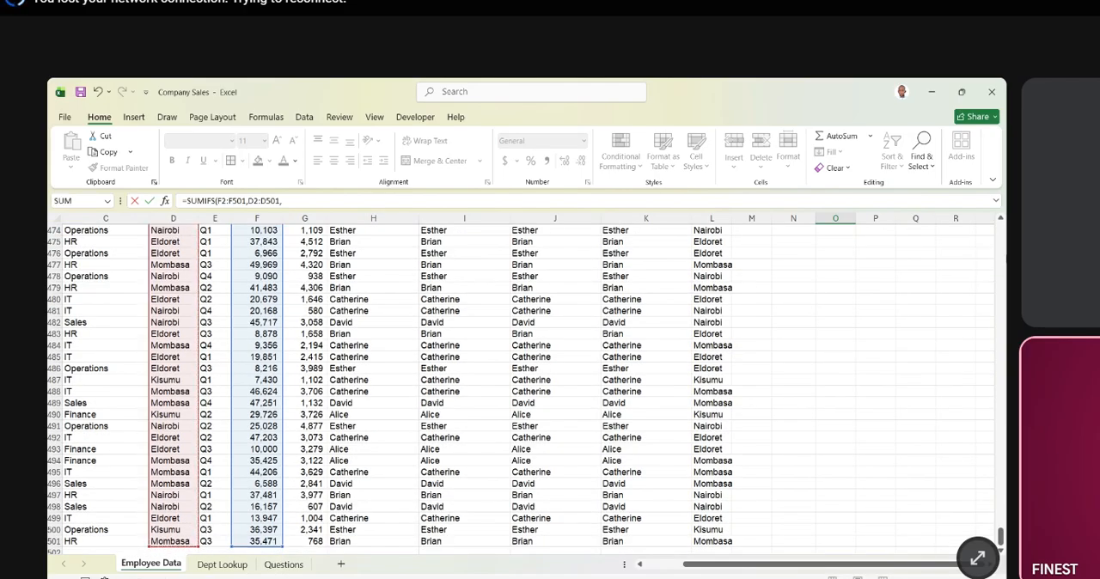
left_click(176, 267)
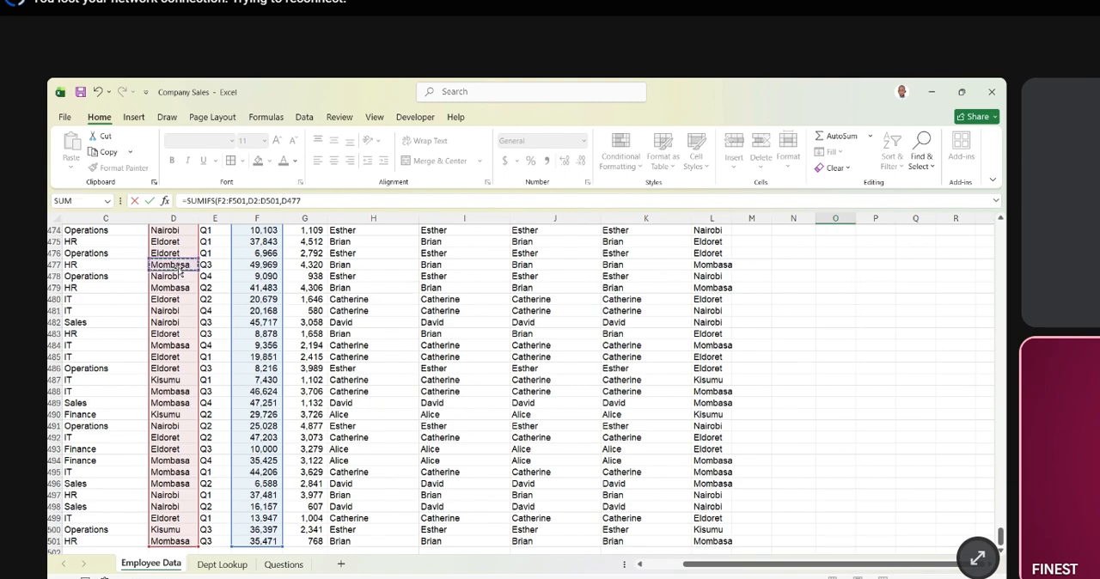
key("Return")
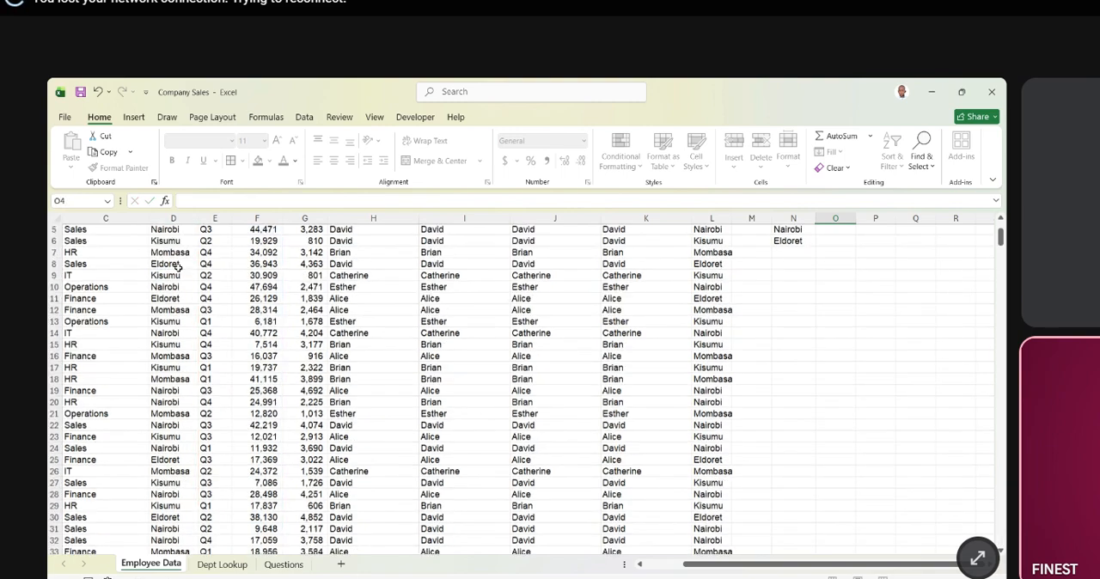
scroll(625, 340, "up", 1)
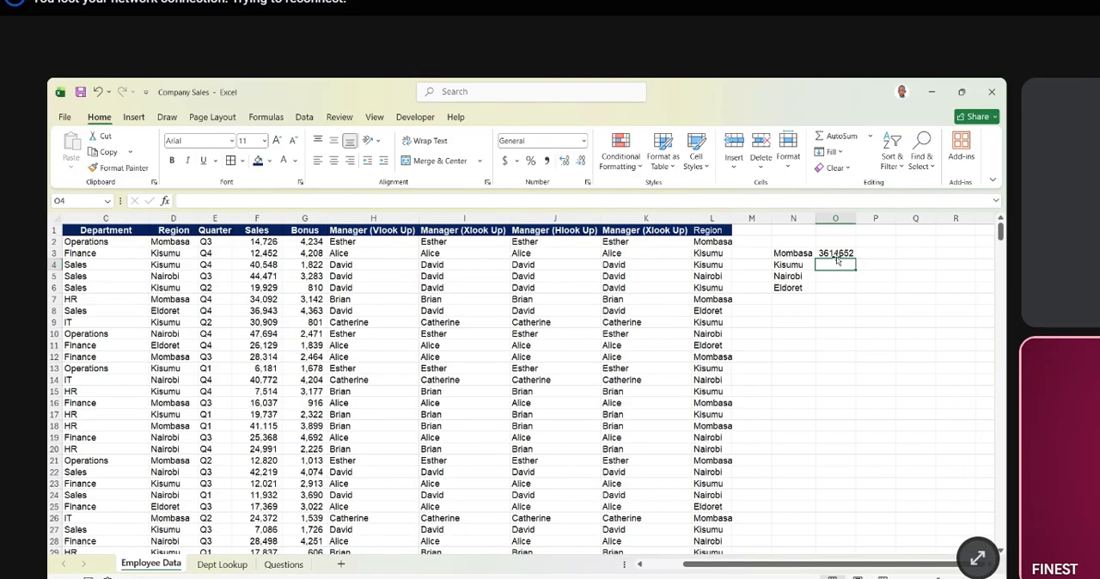
- Format column O with thousands separators and no decimal places
left_click(836, 219)
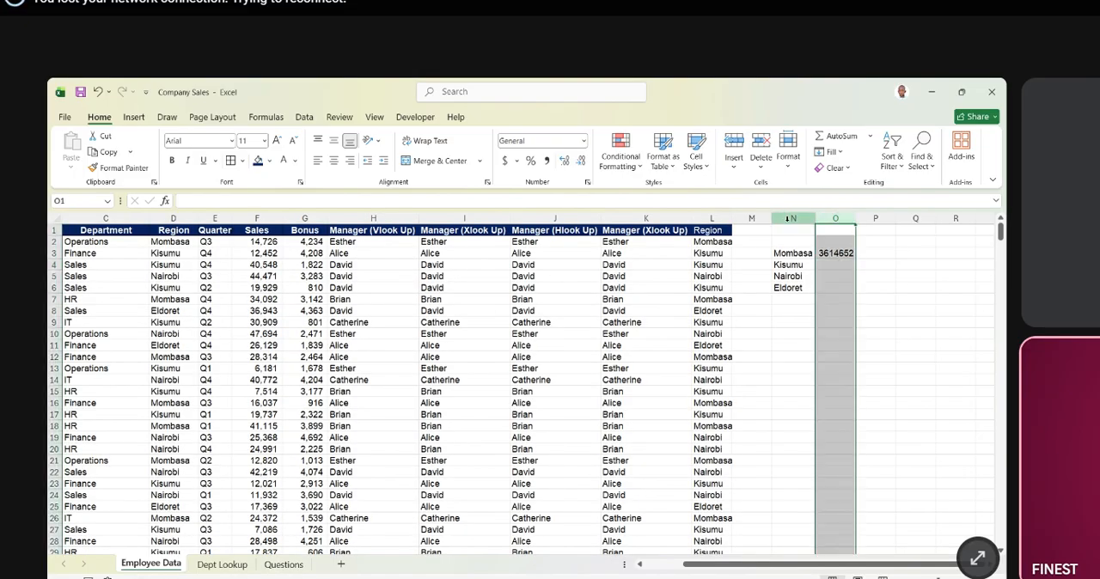
left_click(548, 161)
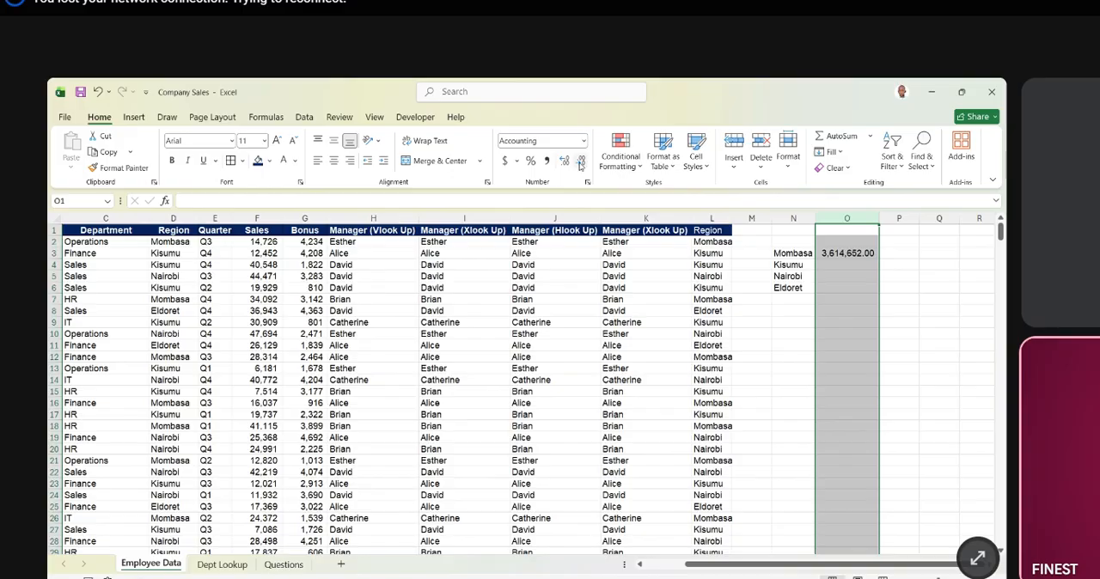
left_click(581, 162)
left_click(581, 162)
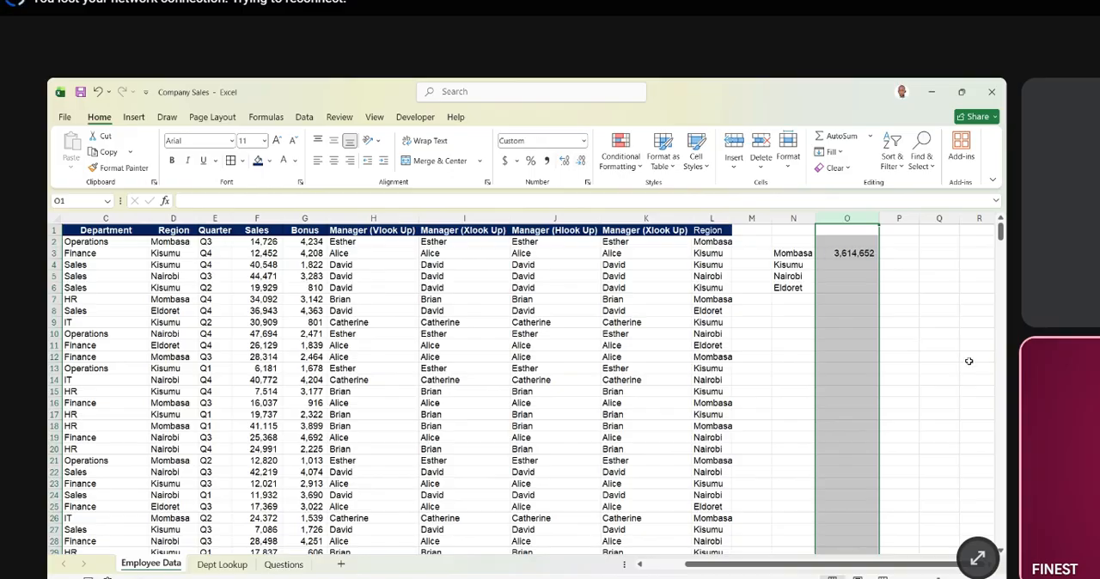
left_click(949, 300)
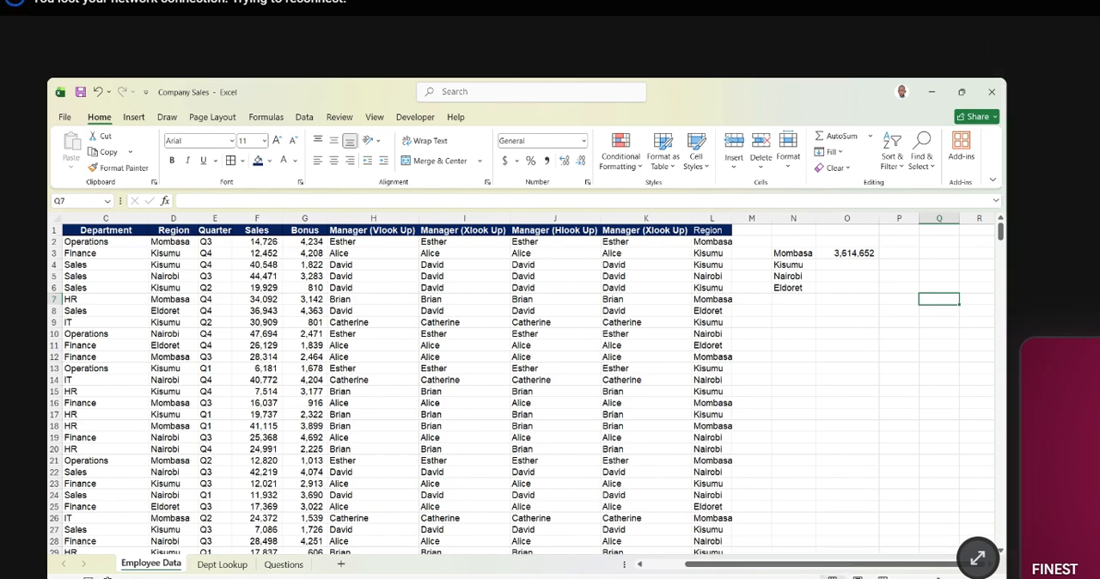
- Clear the regional sales totals in O3:O6 so the formula can be rebuilt
key("alt+Tab")
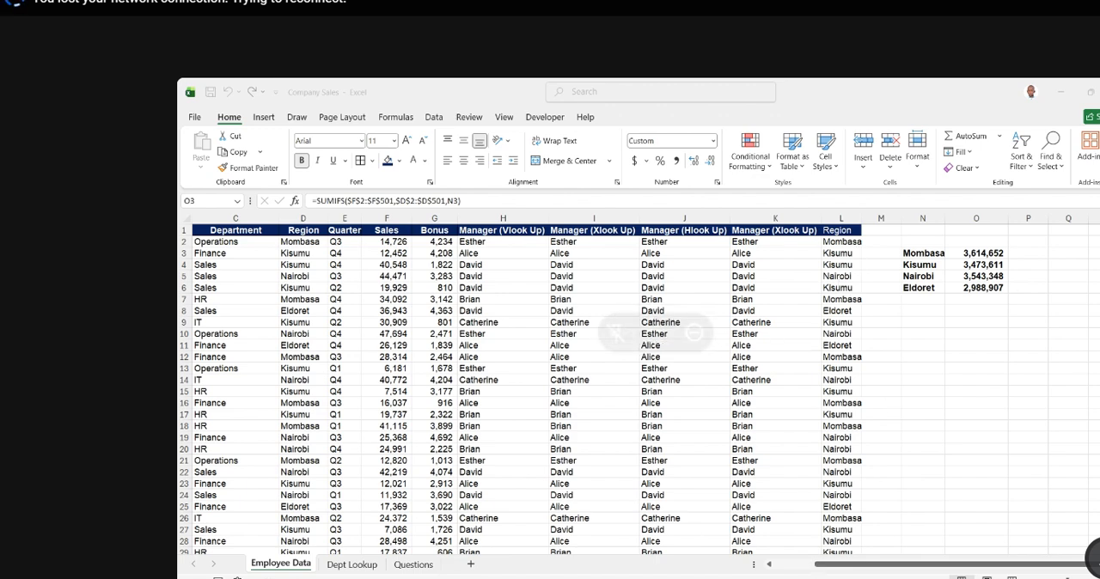
left_click(907, 320)
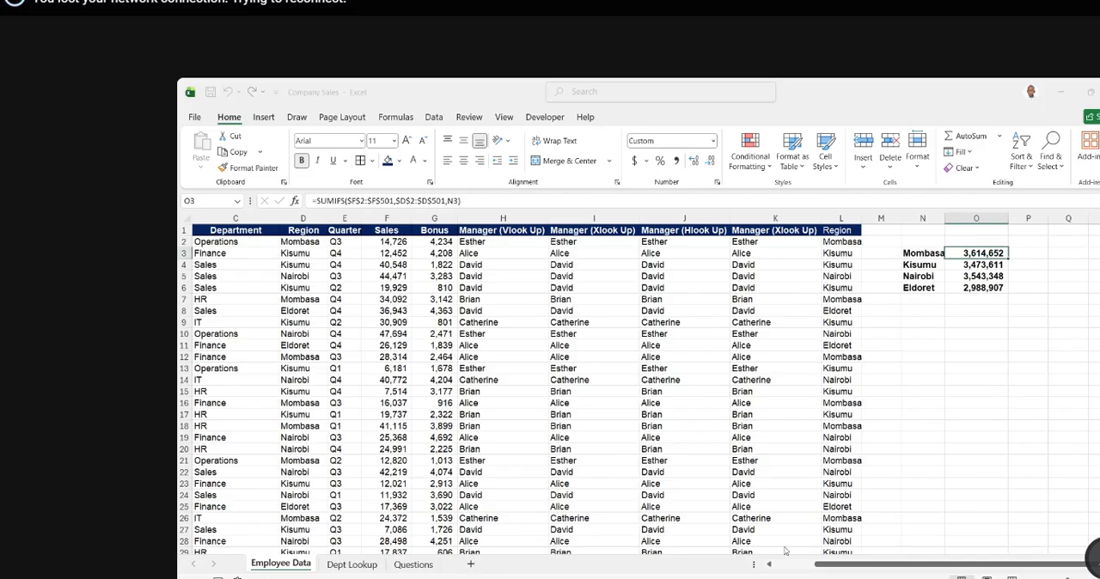
left_click(958, 290)
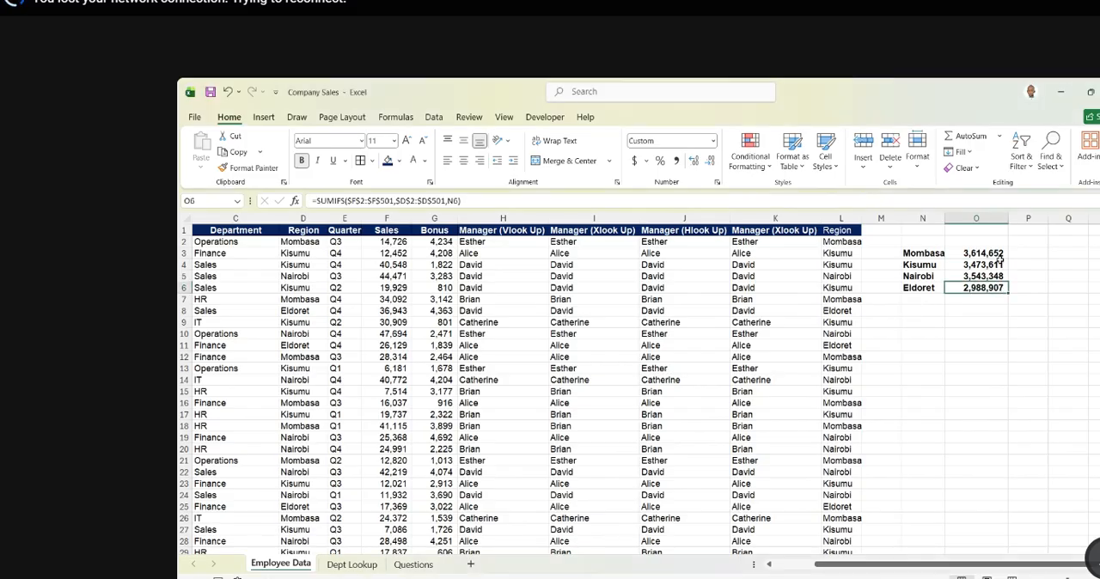
left_click_drag(998, 255, 995, 283)
key("Delete")
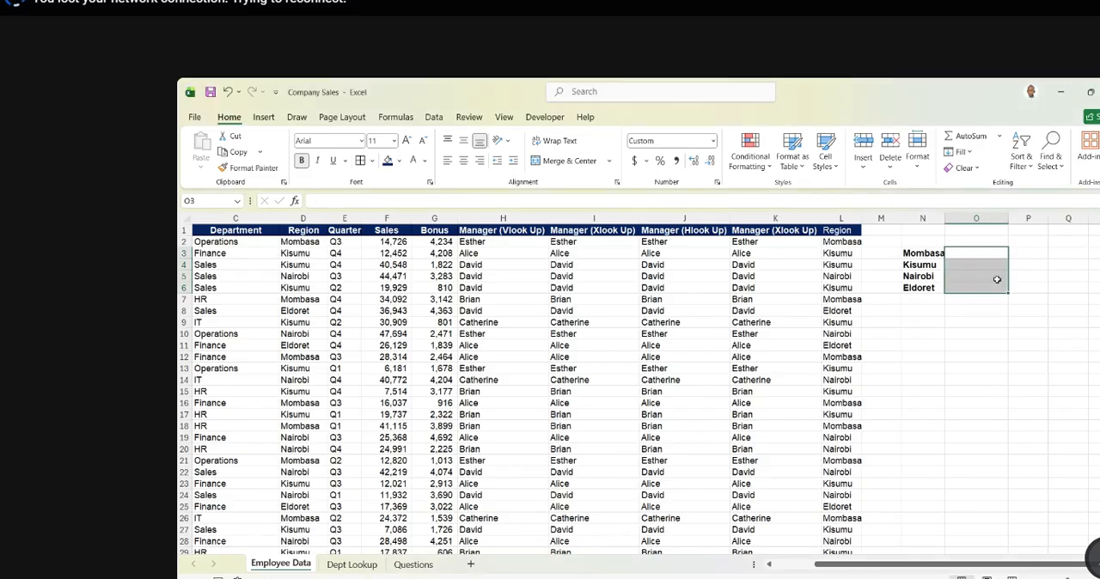
left_click(973, 324)
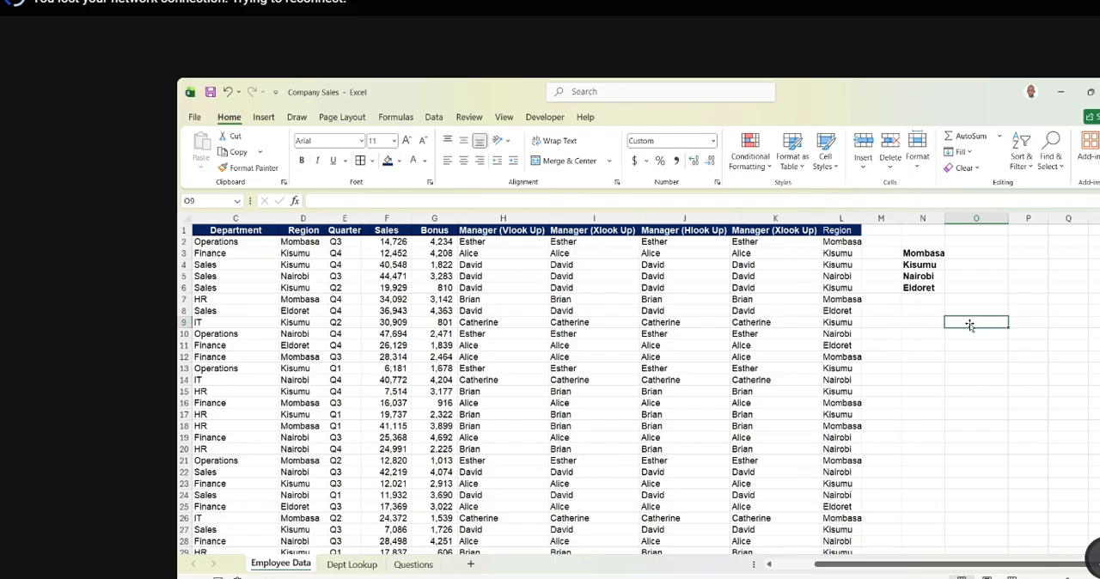
- Start a SUMIFS formula in O3 beside Mombasa with the absolute Sales range $F$2:$F$501 as the sum range
left_click(964, 253)
type("=")
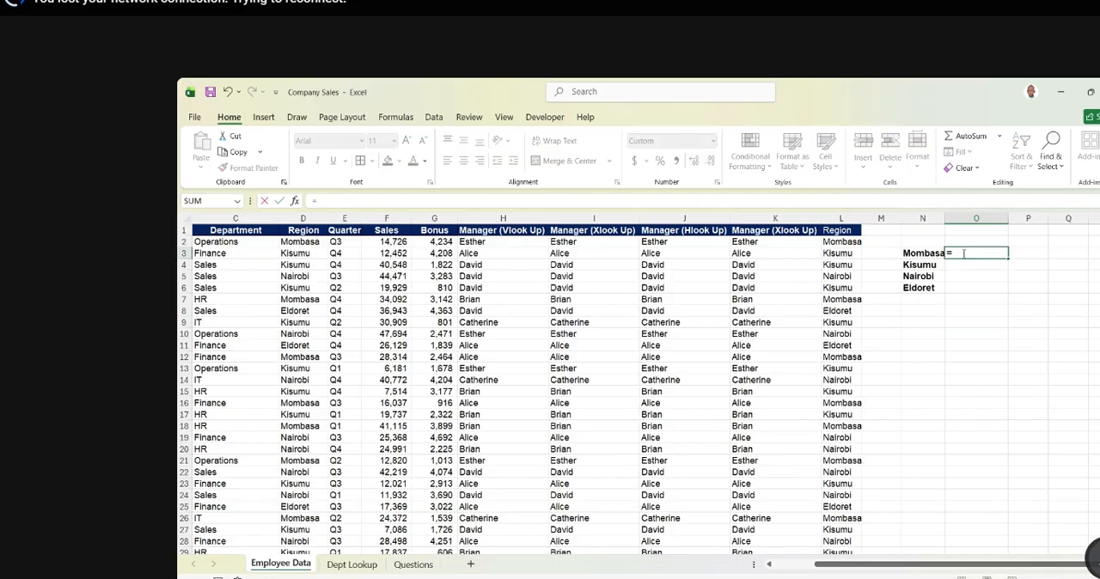
type("sumifs")
key("Tab")
left_click(394, 243)
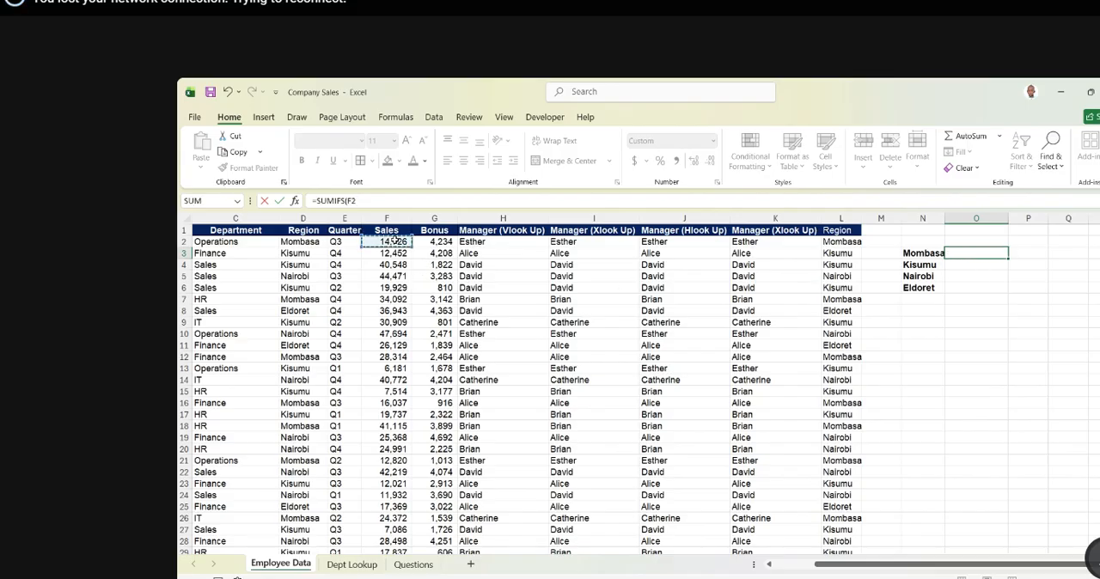
key("ctrl+shift+Down")
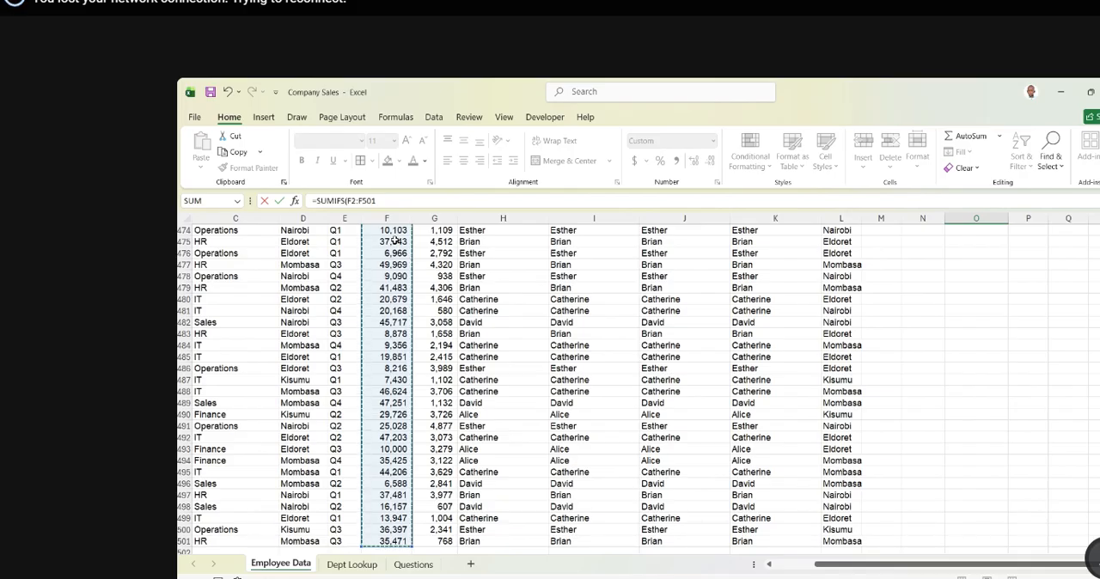
key("F4")
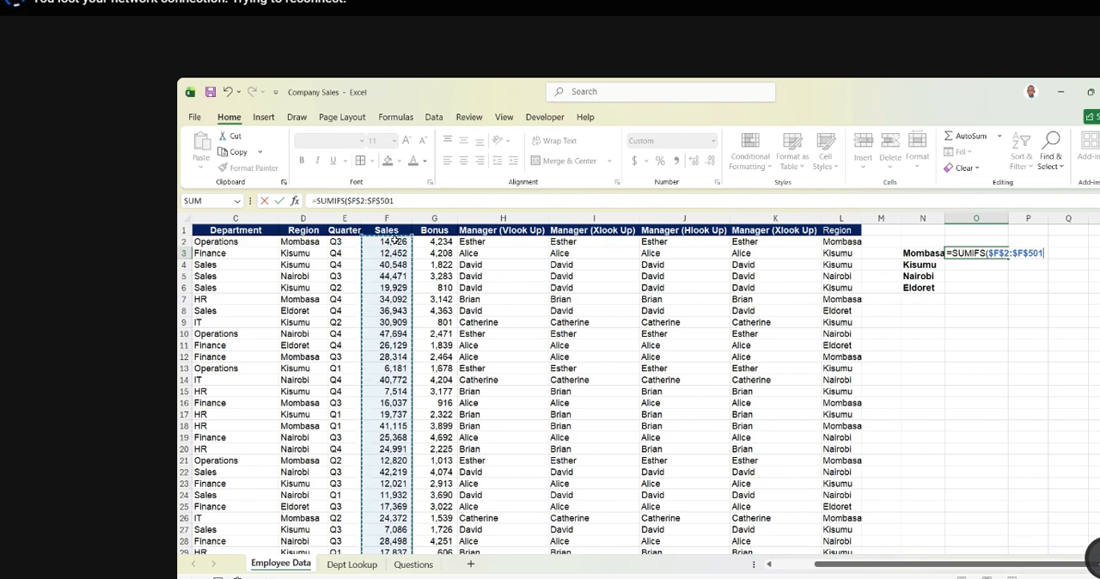
type(",")
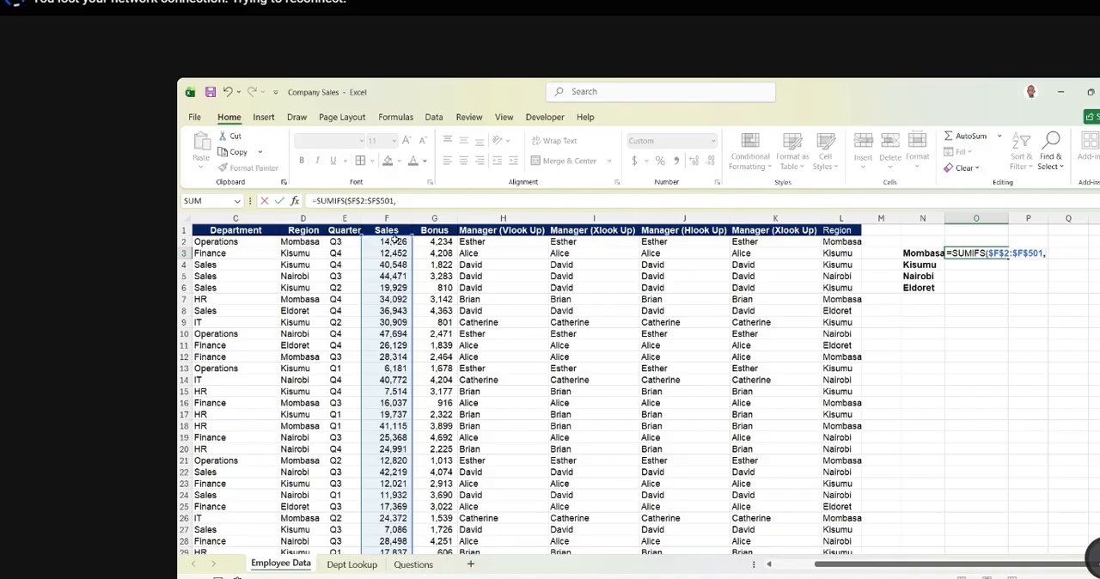
- Add the absolute Region range $D$2:$D$501 as the criteria range of the SUMIFS formula
left_click(305, 243)
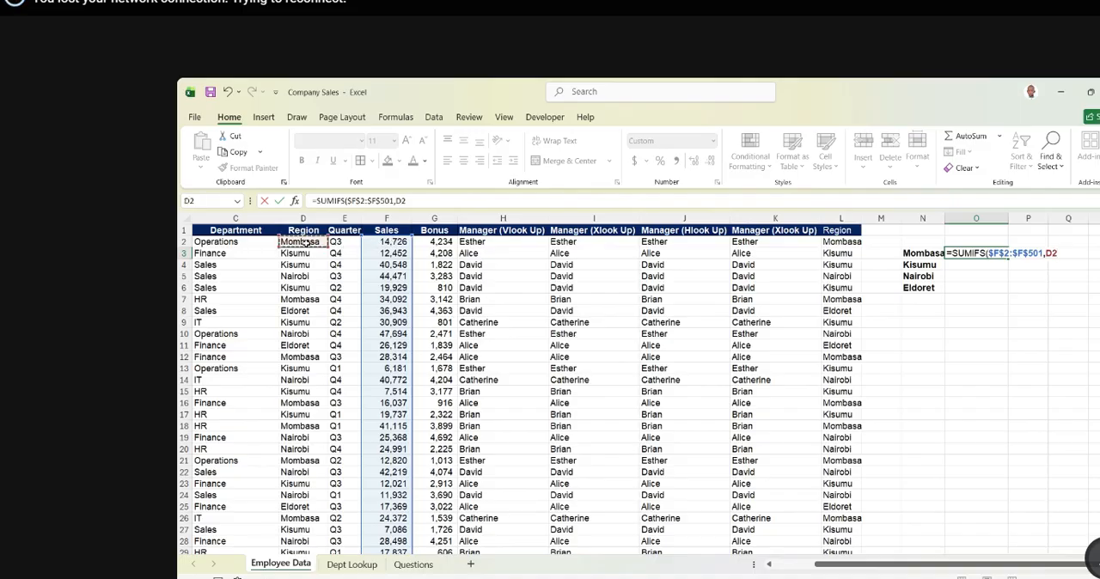
key("ctrl+shift+Down")
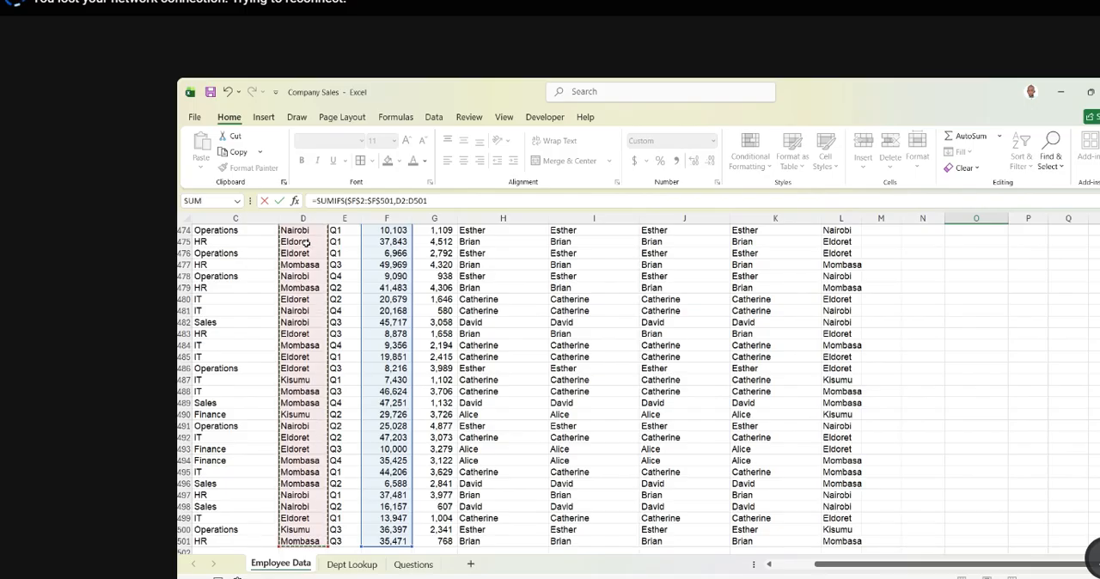
key("F4")
type(",")
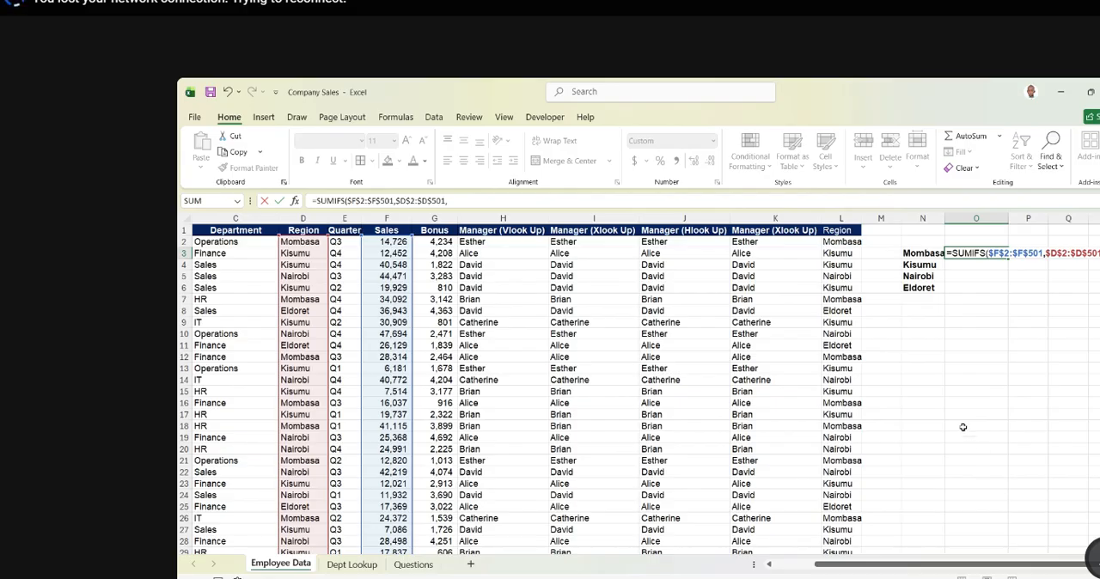
- Complete the SUMIFS formula with the Mombasa cell N3 as the criterion and fill it down to O6
scroll(906, 380, "down", 1)
scroll(905, 382, "up", 1)
scroll(905, 381, "up", 1)
left_click(904, 577)
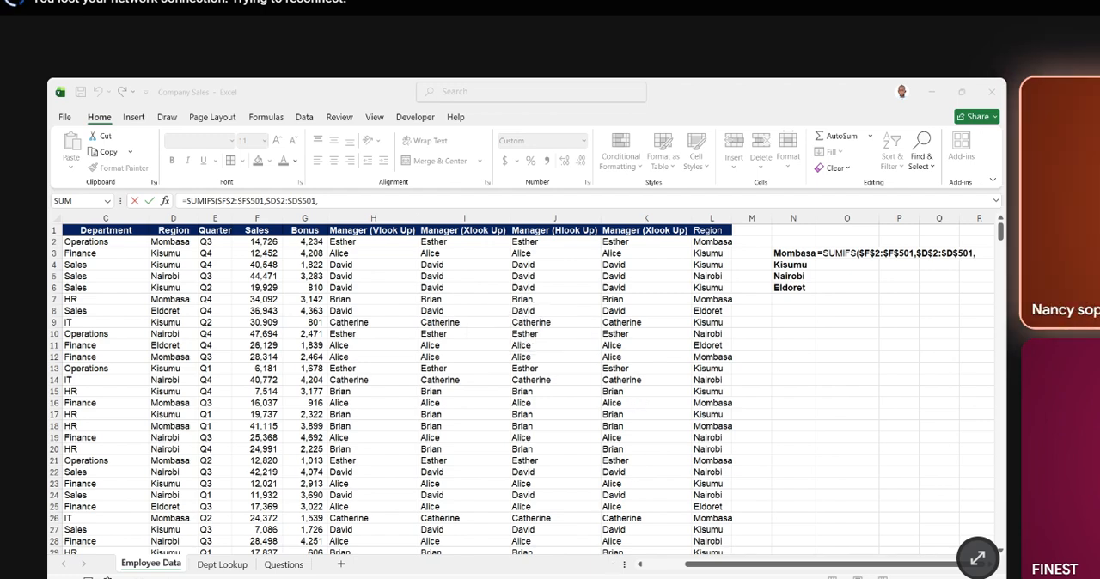
left_click(675, 544)
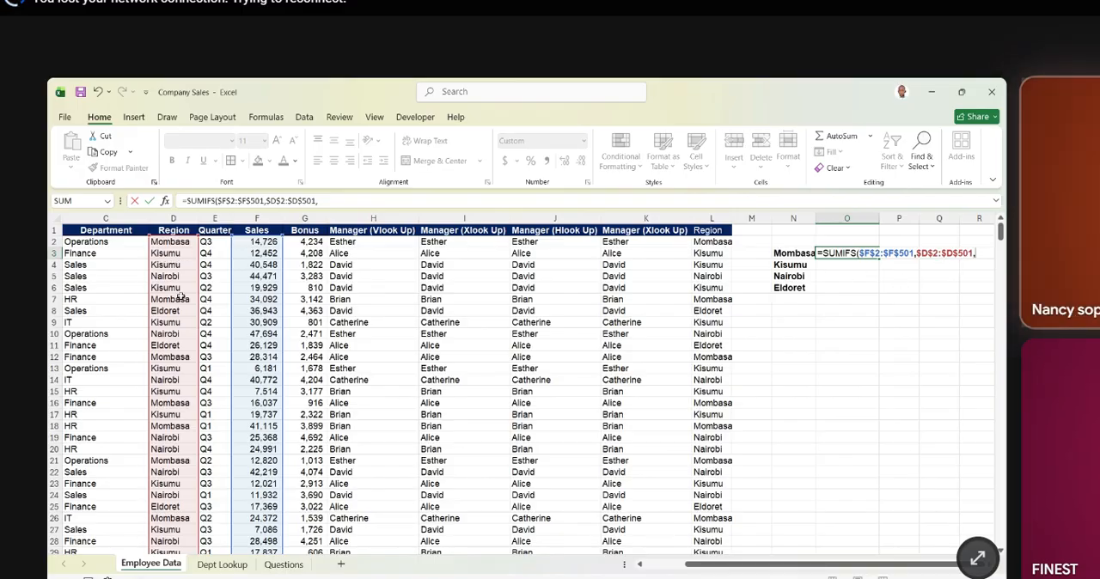
left_click(798, 253)
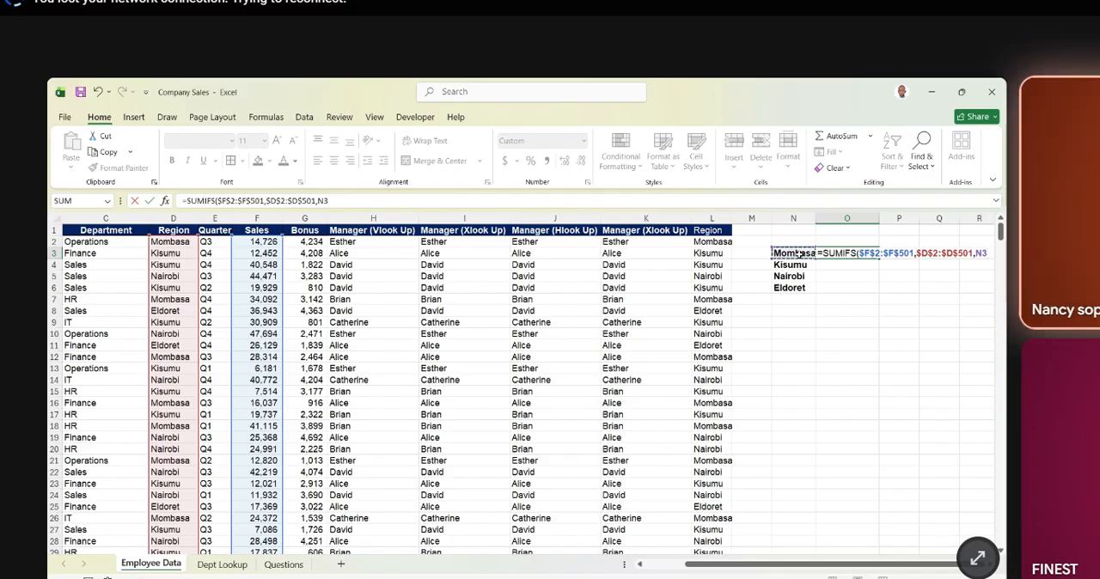
key("ctrl+Return")
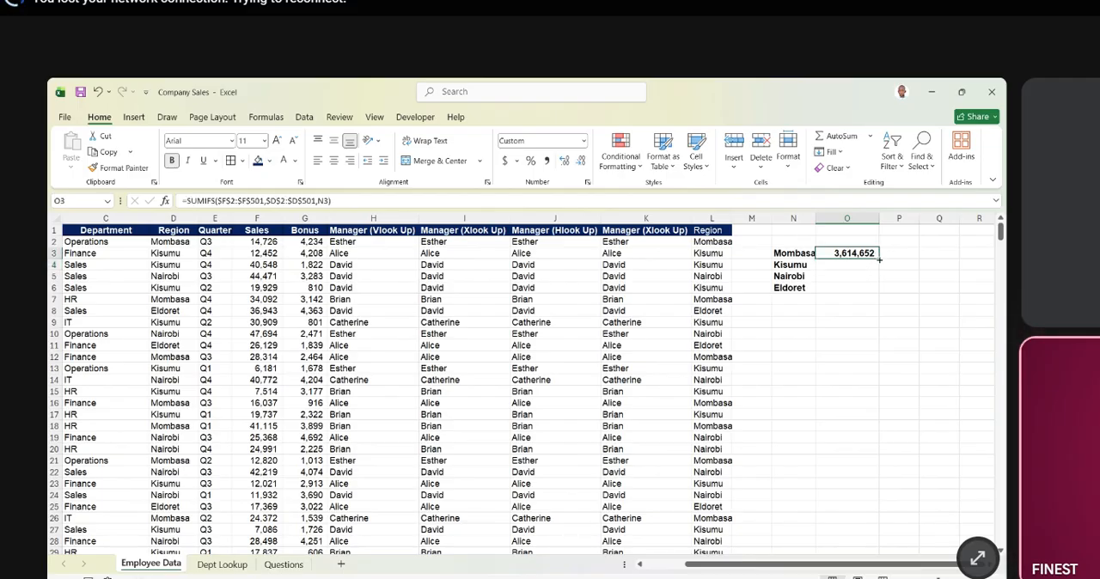
left_click_drag(878, 258, 881, 295)
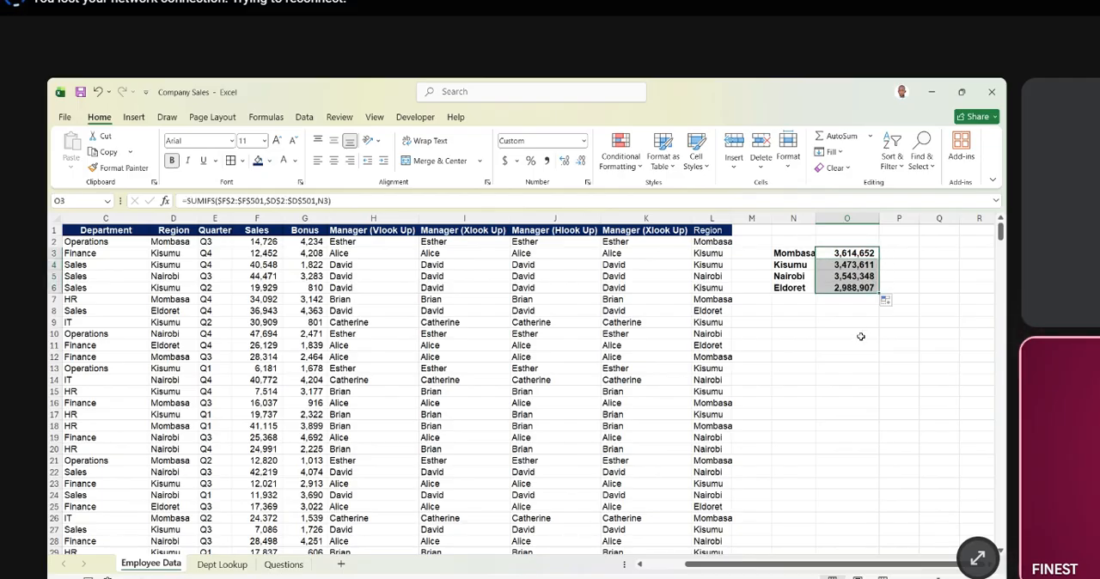
left_click(855, 304)
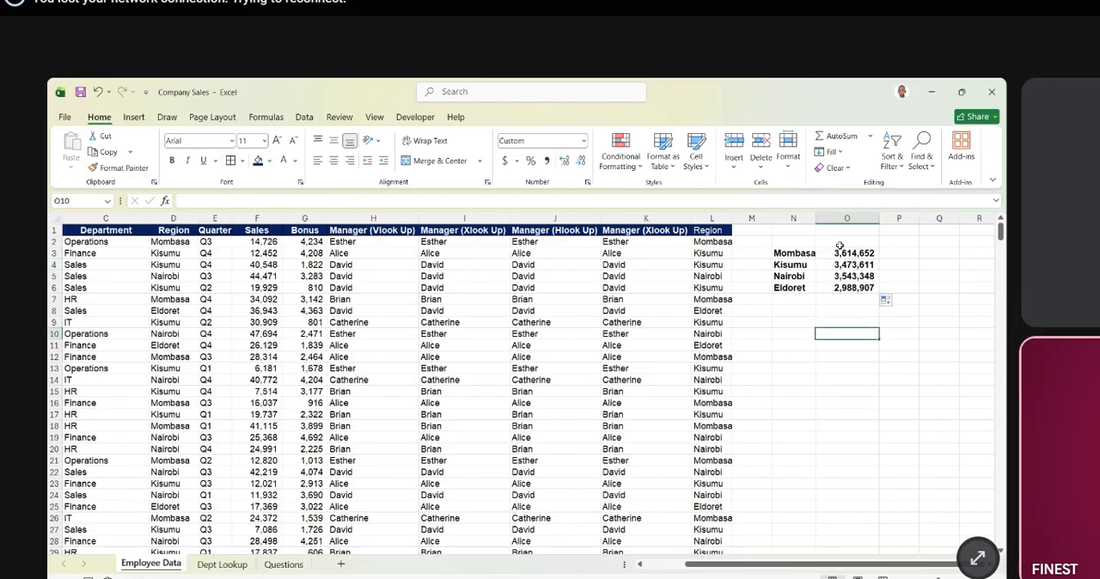
left_click_drag(841, 251, 855, 289)
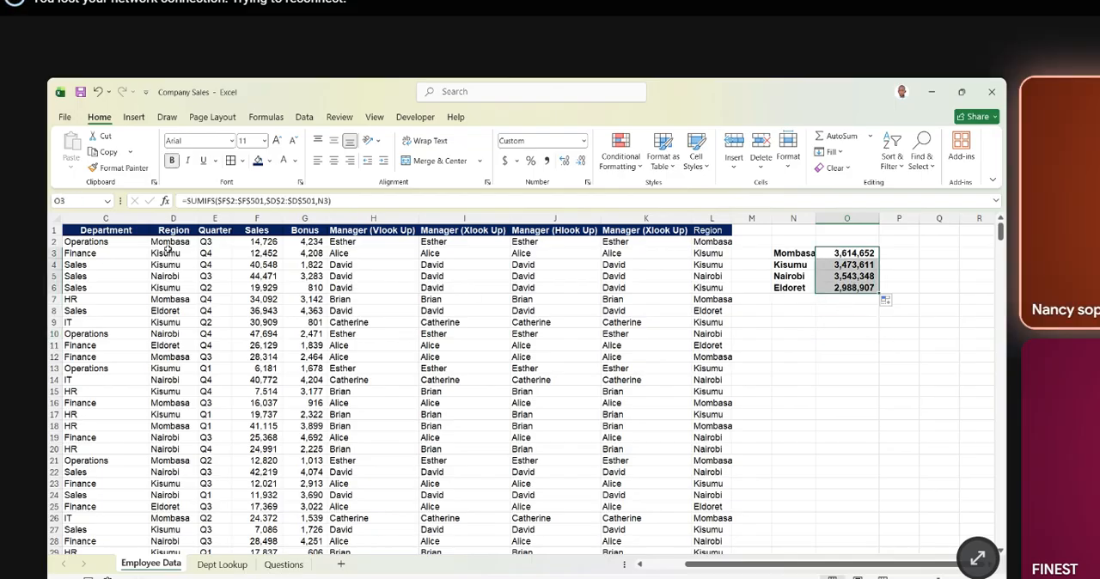
left_click_drag(165, 253, 172, 380)
left_click(749, 308)
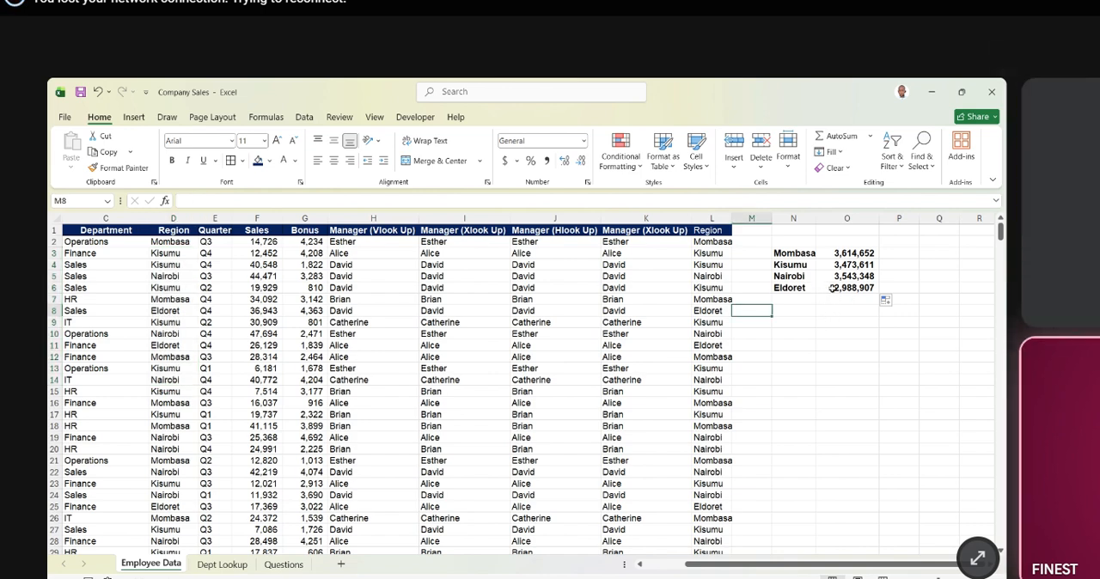
- Change the region name in N3 to Mombas to test the SUMIFS match
left_click(788, 255)
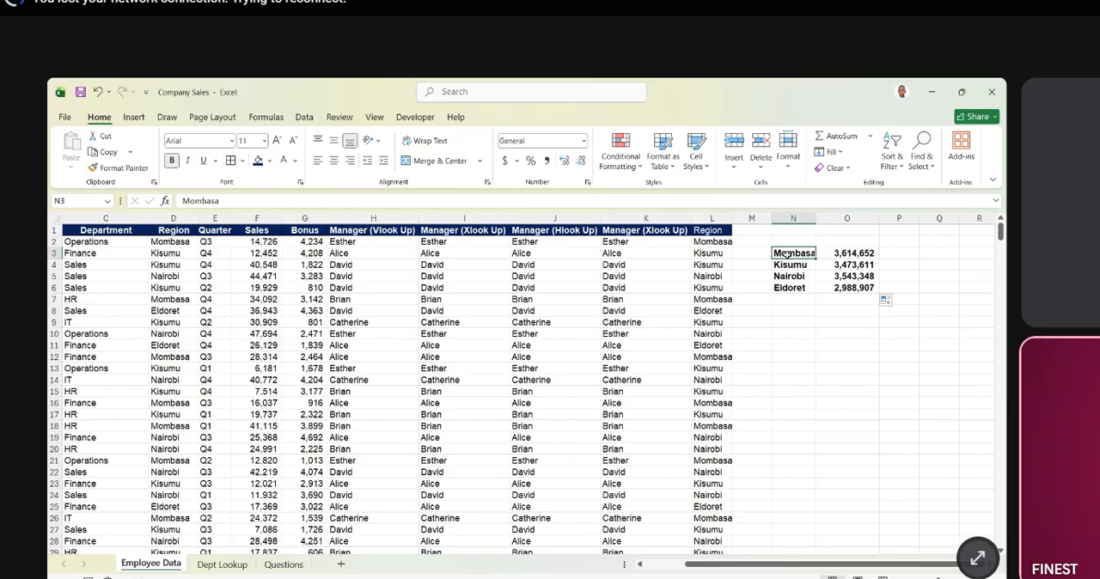
left_click(271, 201)
key("BackSpace")
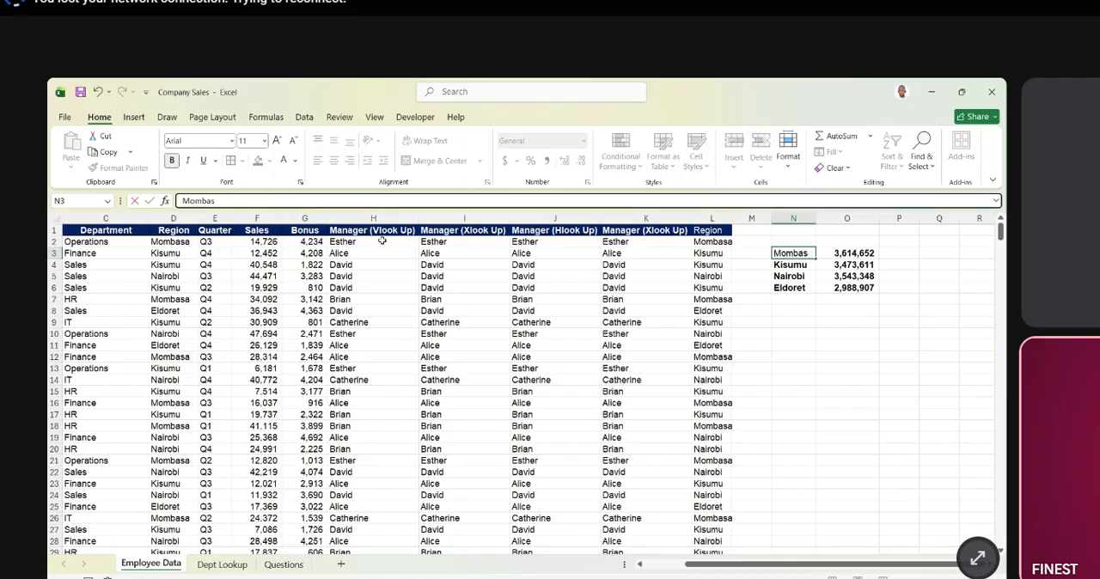
key("Return")
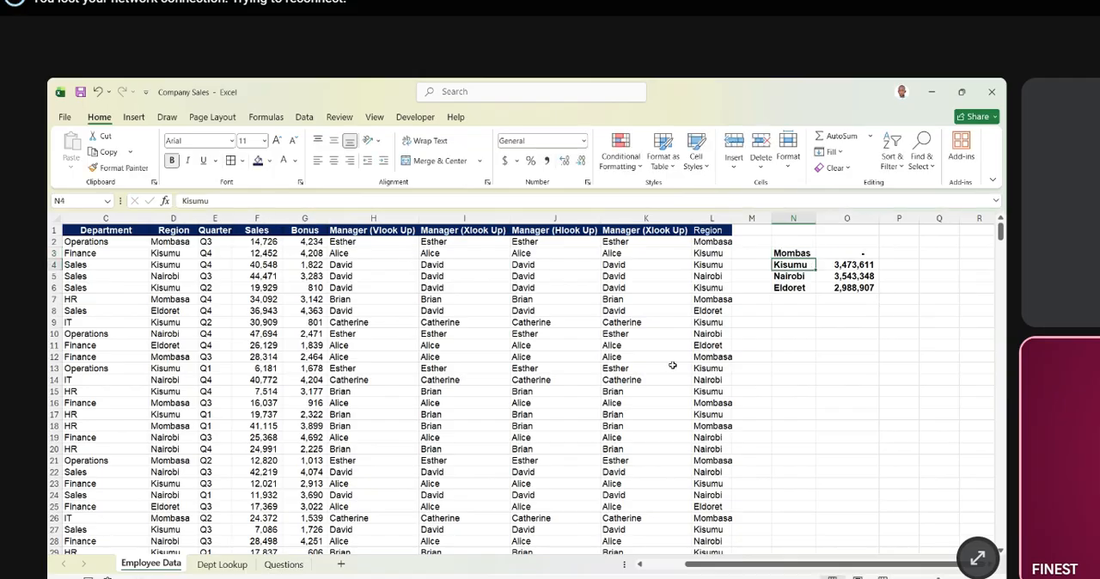
- Restore the missing final letter so that N3 reads Mombasa
left_click(793, 254)
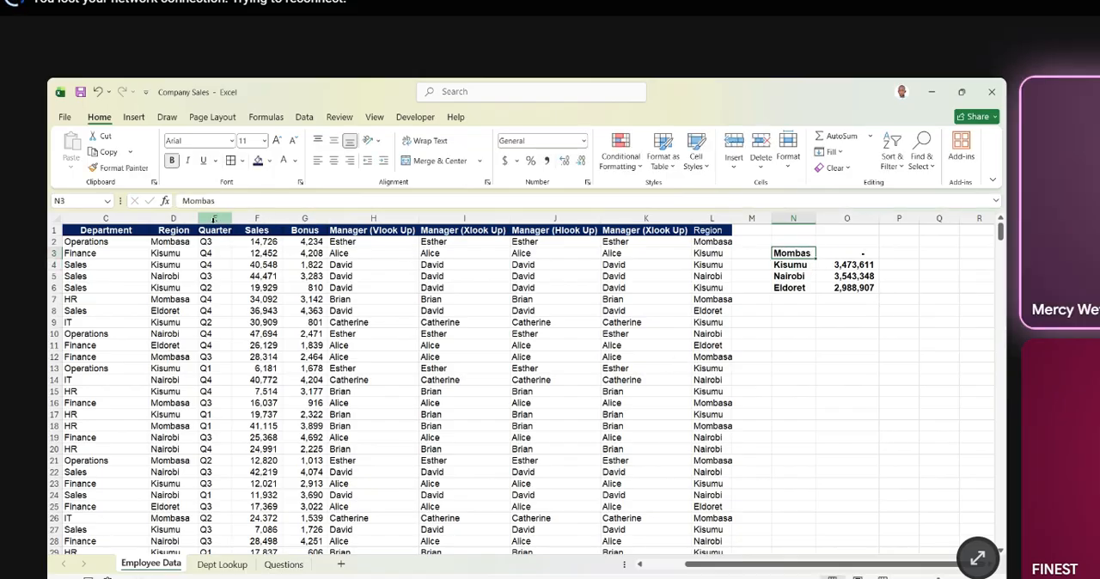
left_click(239, 203)
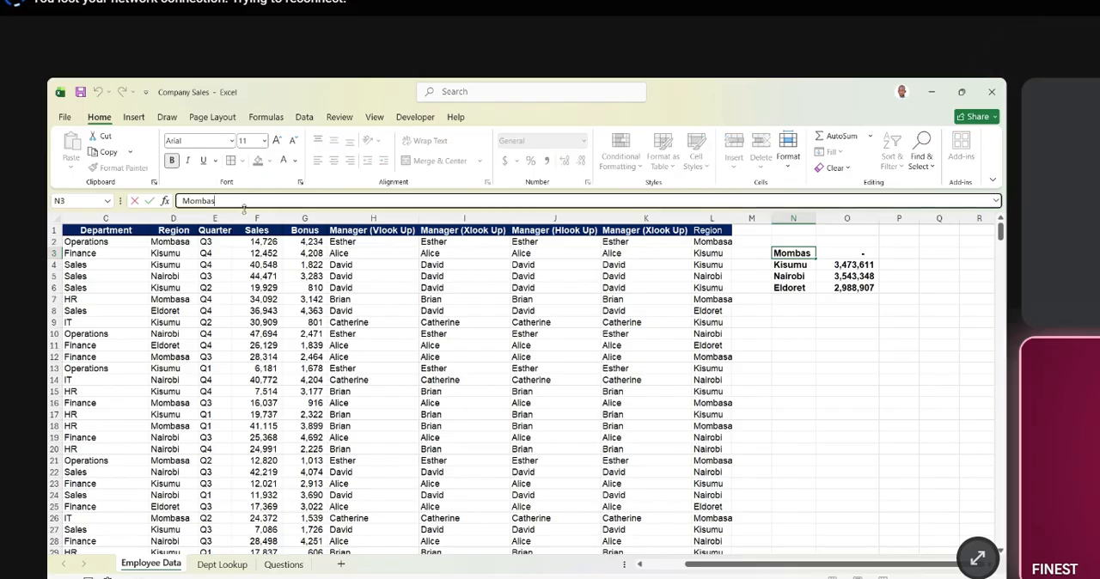
type("a")
key("Return")
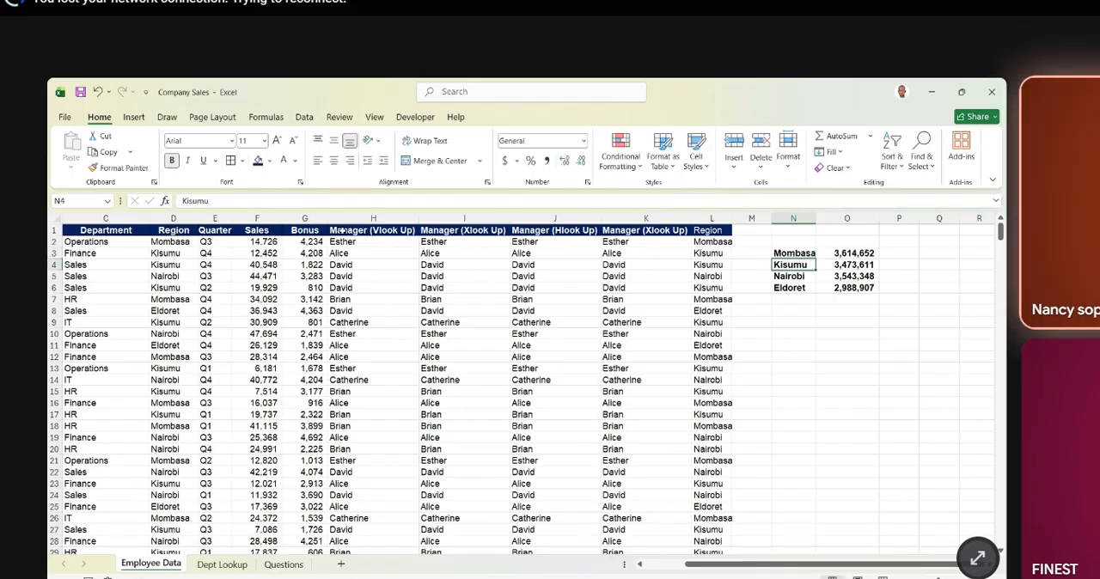
- Change N3 to lowercase mombasa to test case sensitivity and fit the width of column N to its contents
left_click(796, 255)
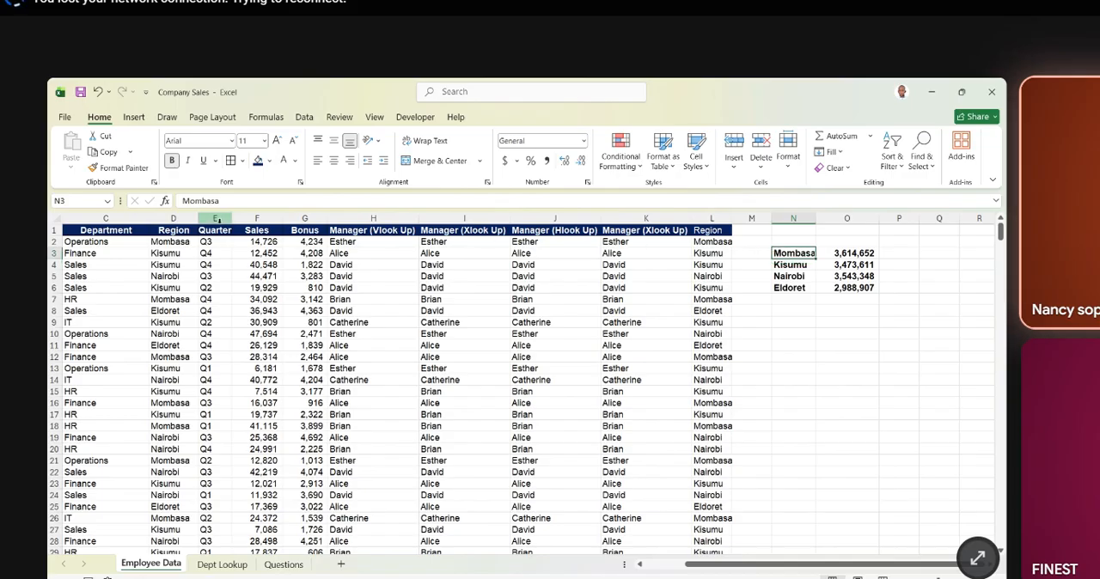
left_click(186, 200)
key("BackSpace")
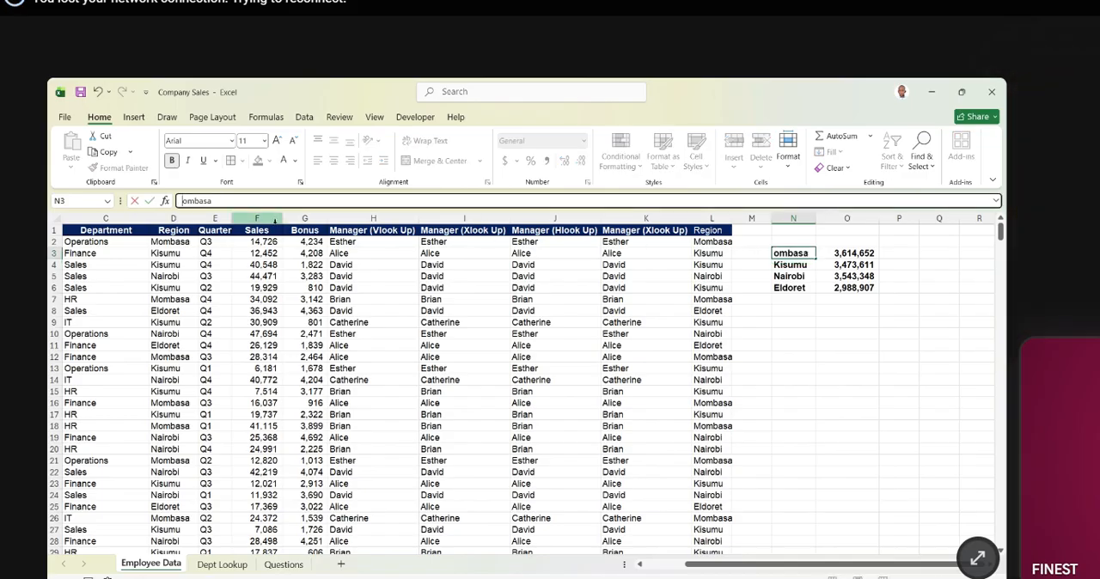
type("m")
key("Return")
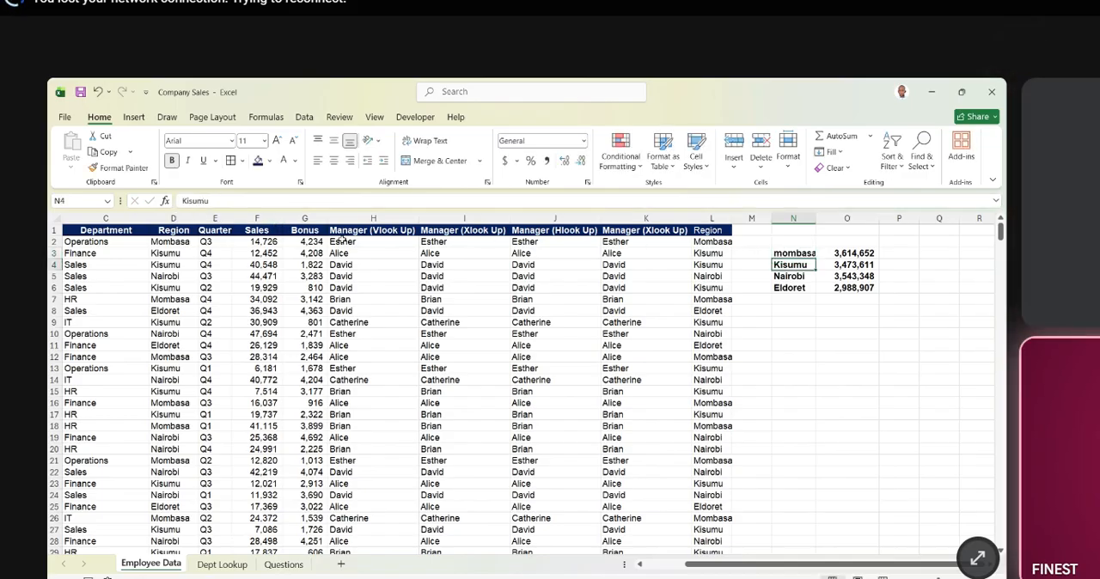
double_click(816, 218)
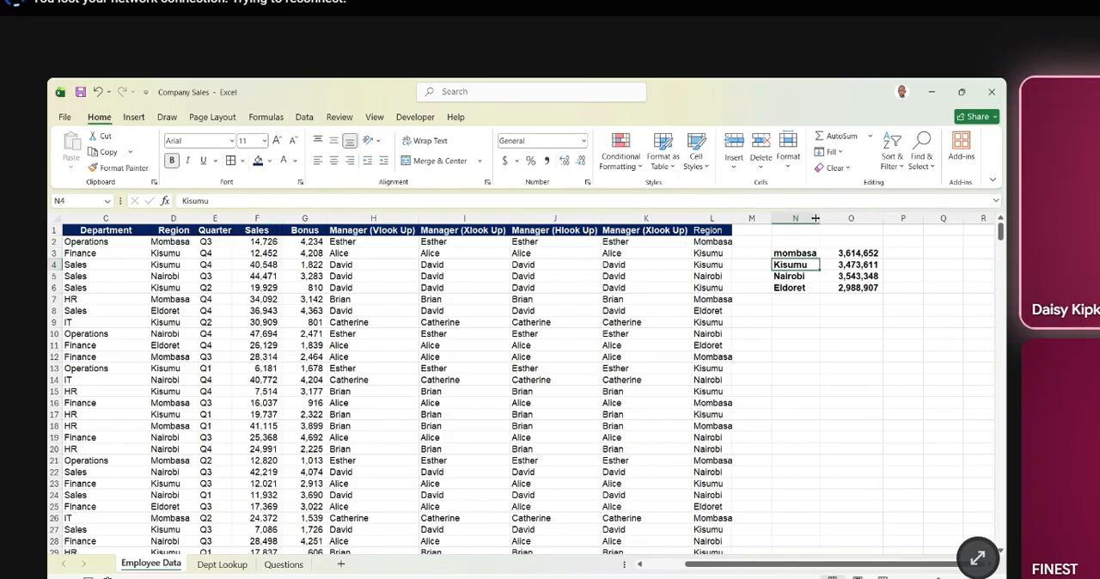
- Correct the region name in N3 to Mombasa with a capital M
left_click(774, 256)
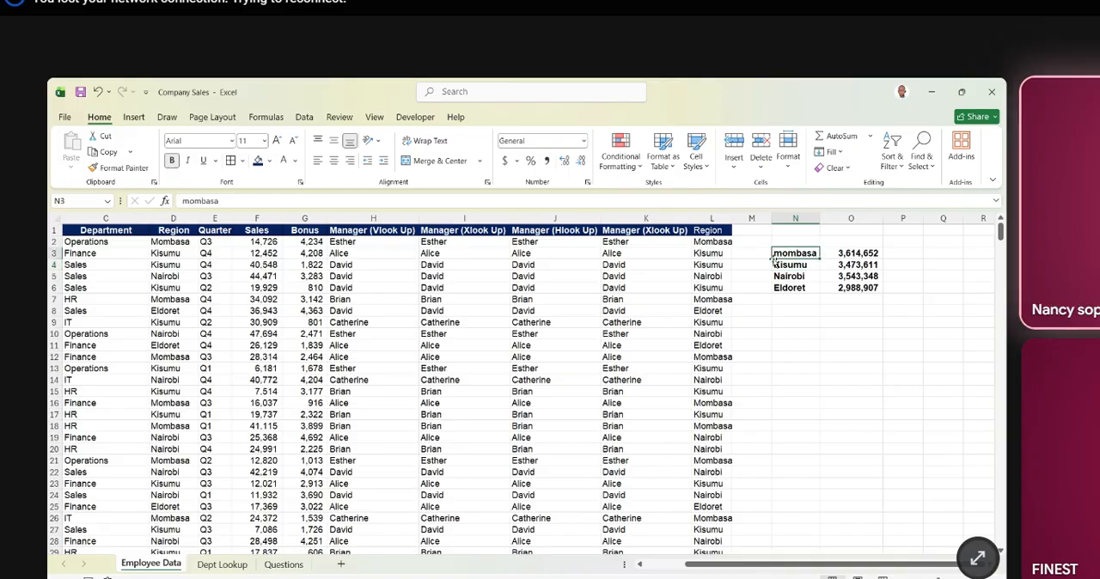
left_click(192, 201)
key("BackSpace")
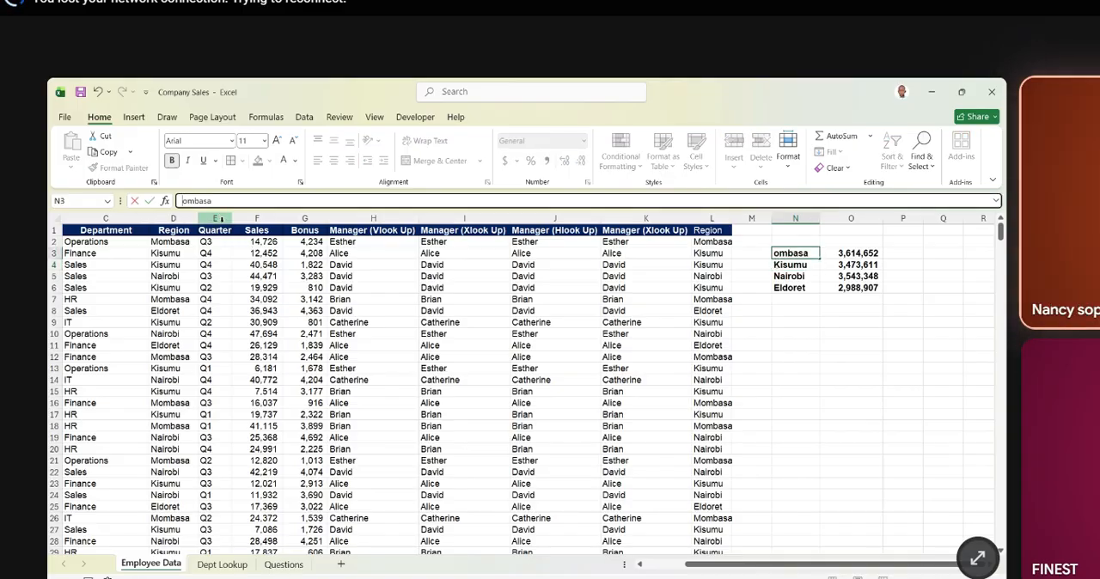
type("M")
key("Return")
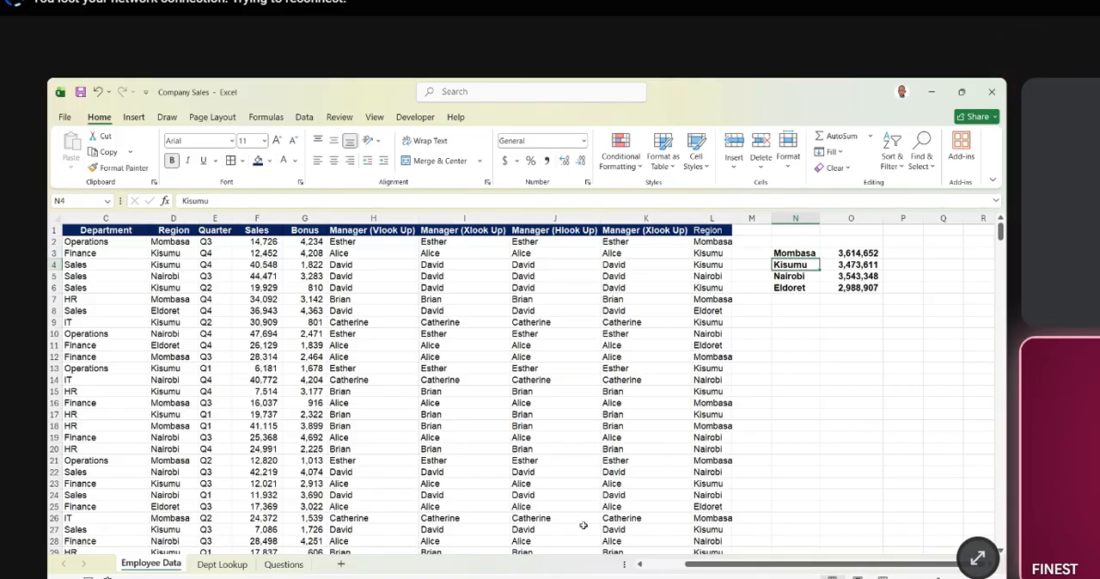
- Compare the region names listed from N3 downward with the entries in the Region column D
left_click(735, 548)
left_click(793, 251)
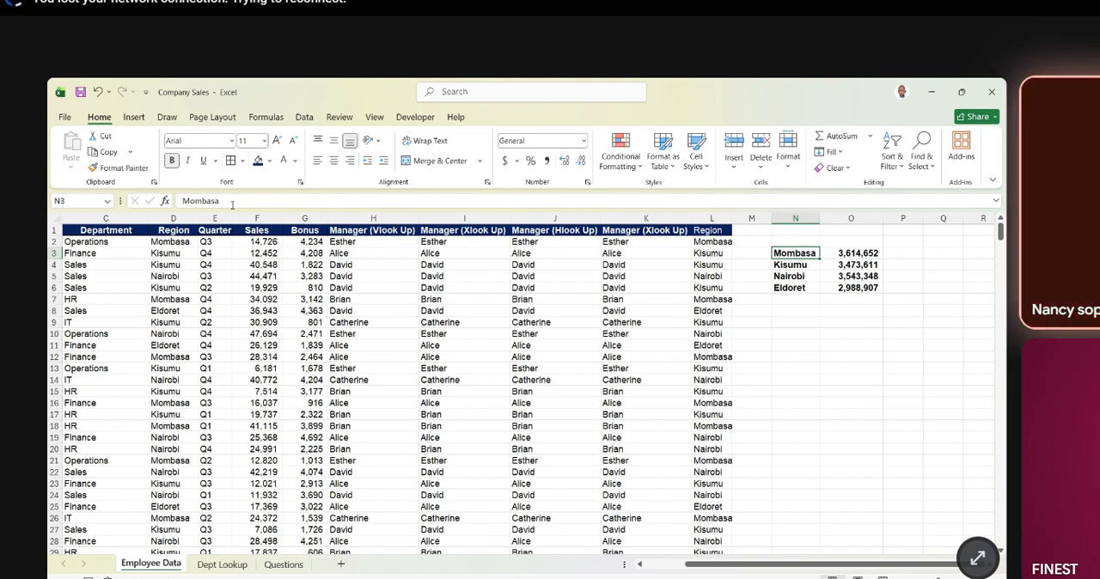
left_click_drag(232, 205, 179, 202)
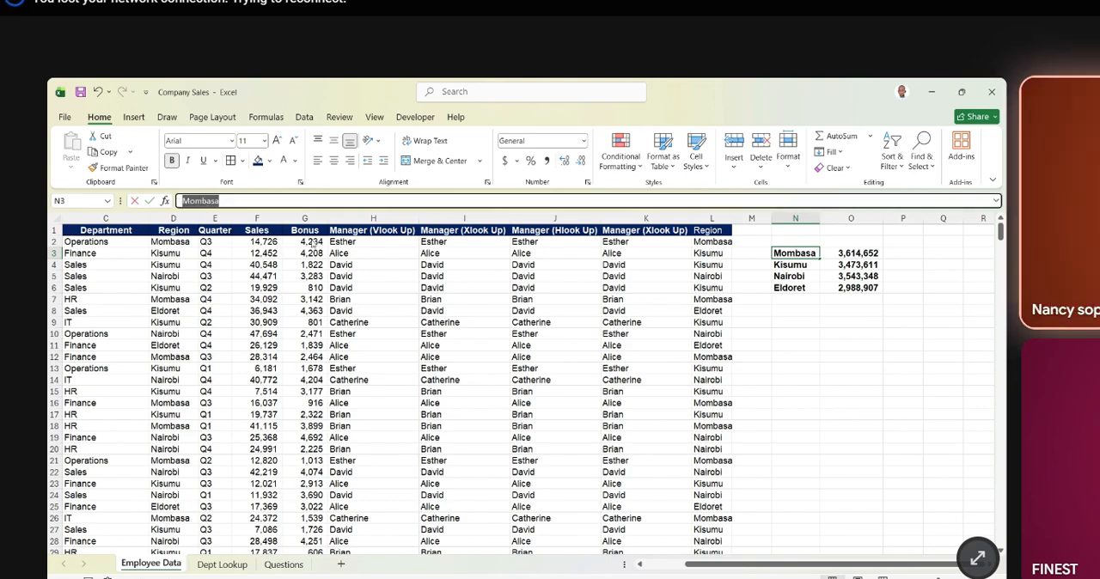
left_click(783, 274)
left_click_drag(784, 253, 787, 278)
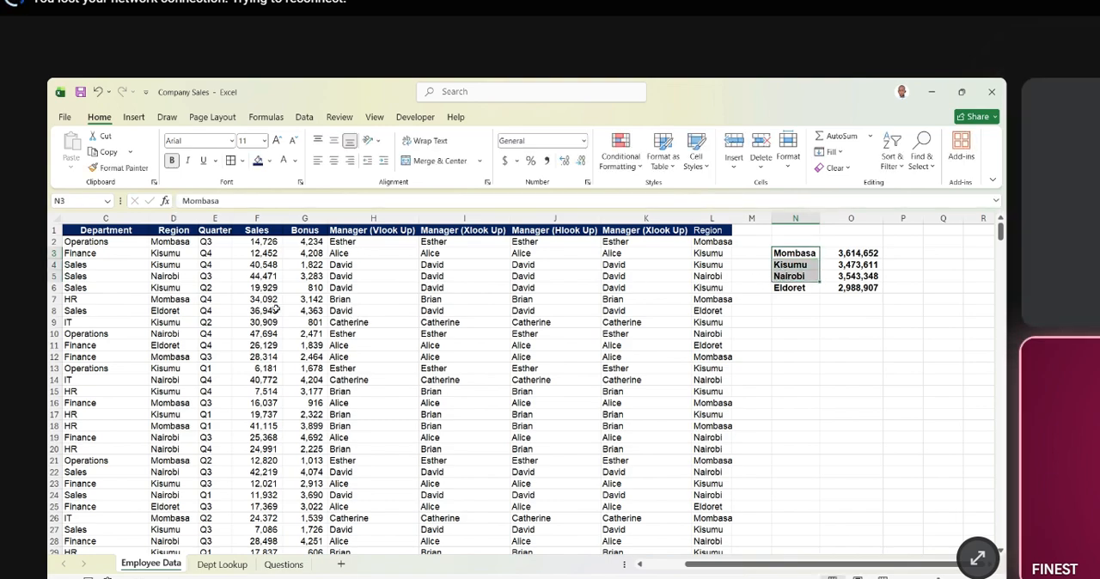
left_click_drag(170, 242, 166, 435)
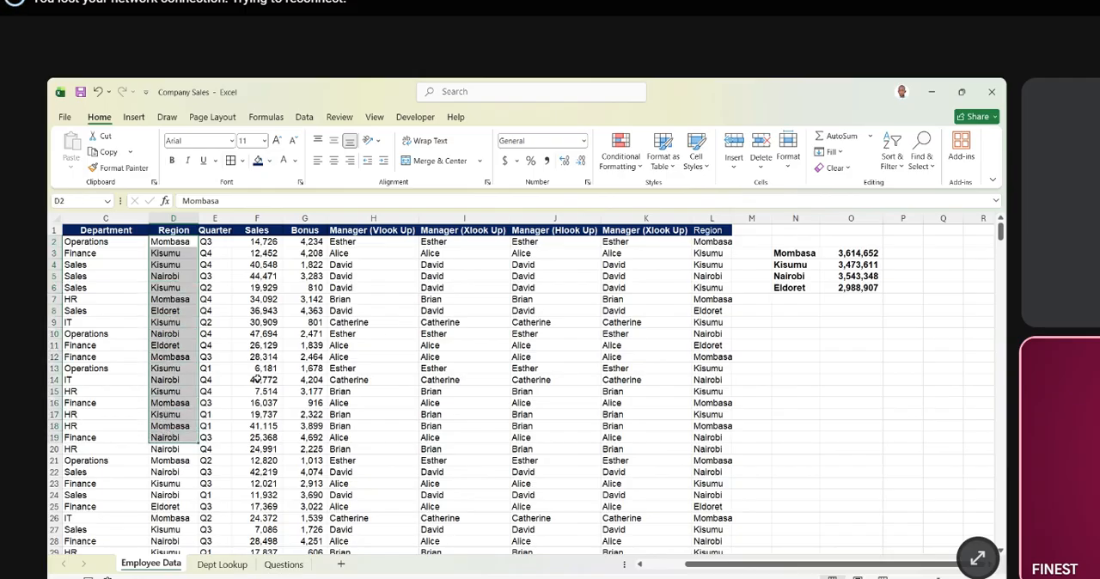
- Shorten the region name in N3 to Mombas and check its SUMIFS formula in O3 against the Region column
left_click(797, 253)
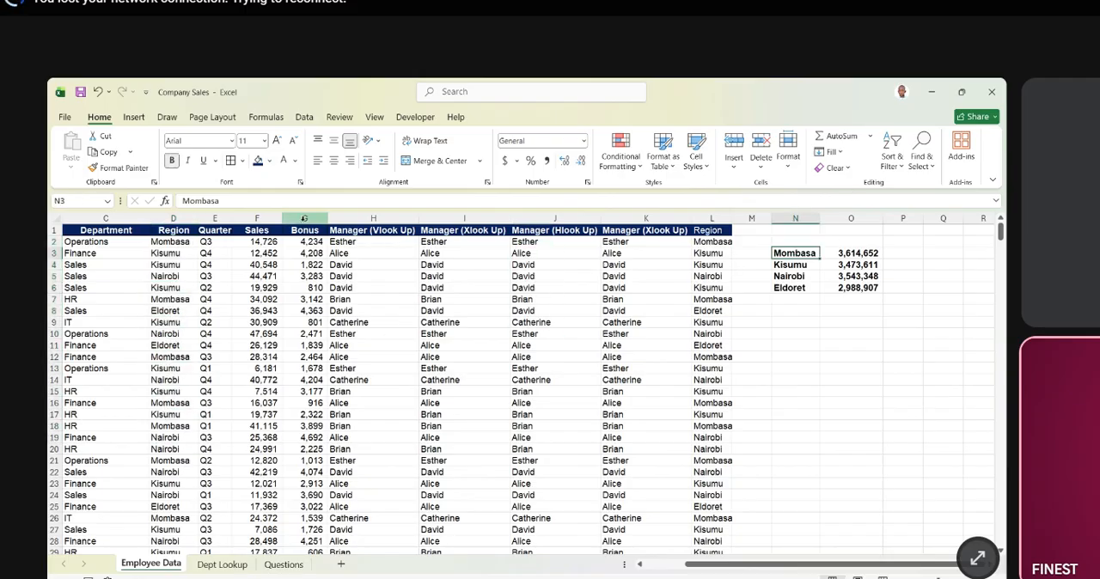
left_click(235, 201)
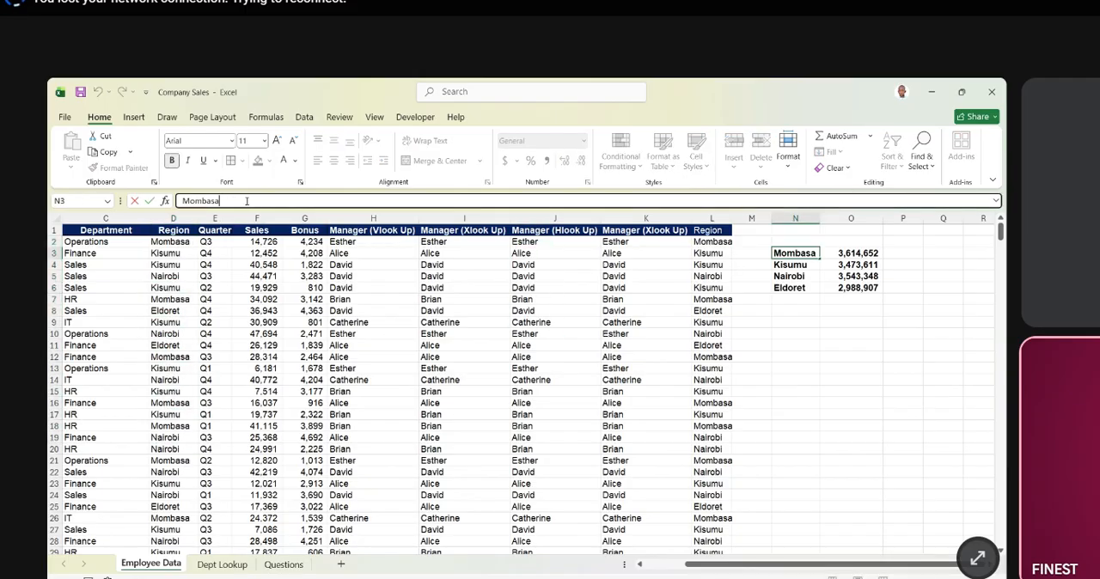
key("Return")
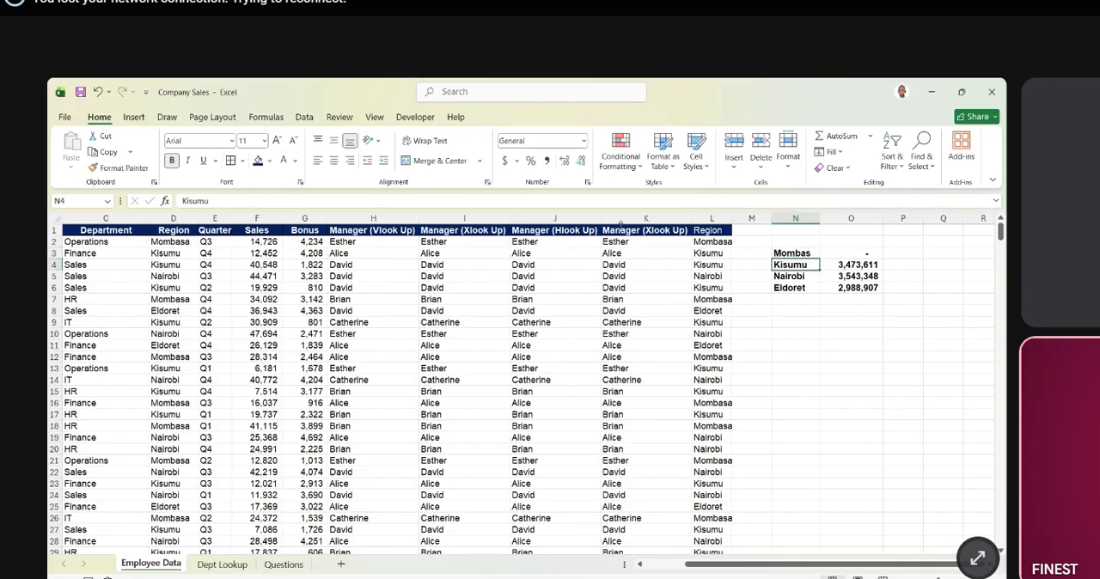
left_click(866, 254)
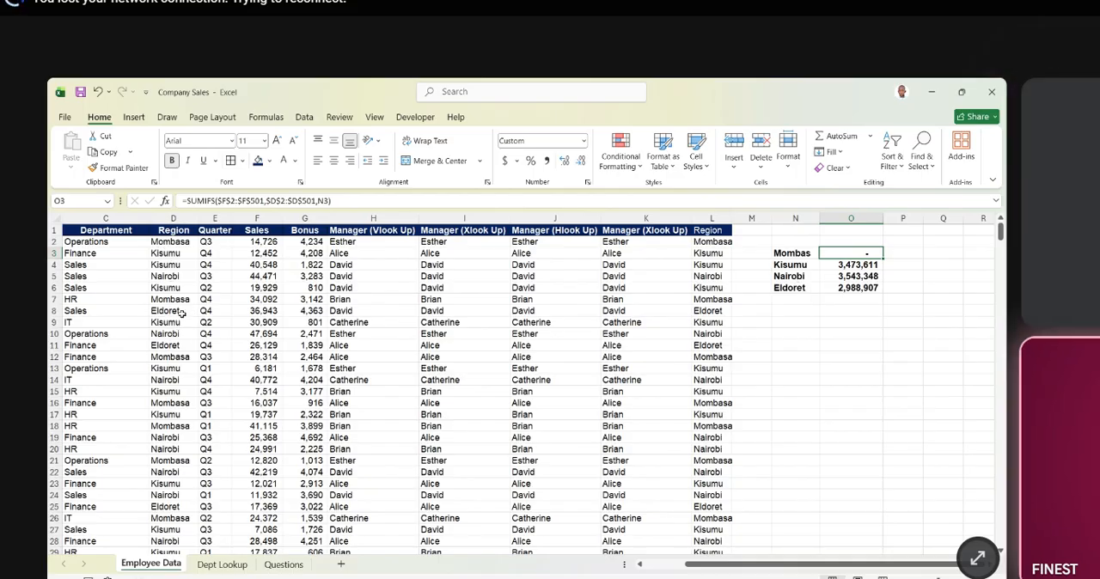
left_click_drag(172, 242, 180, 442)
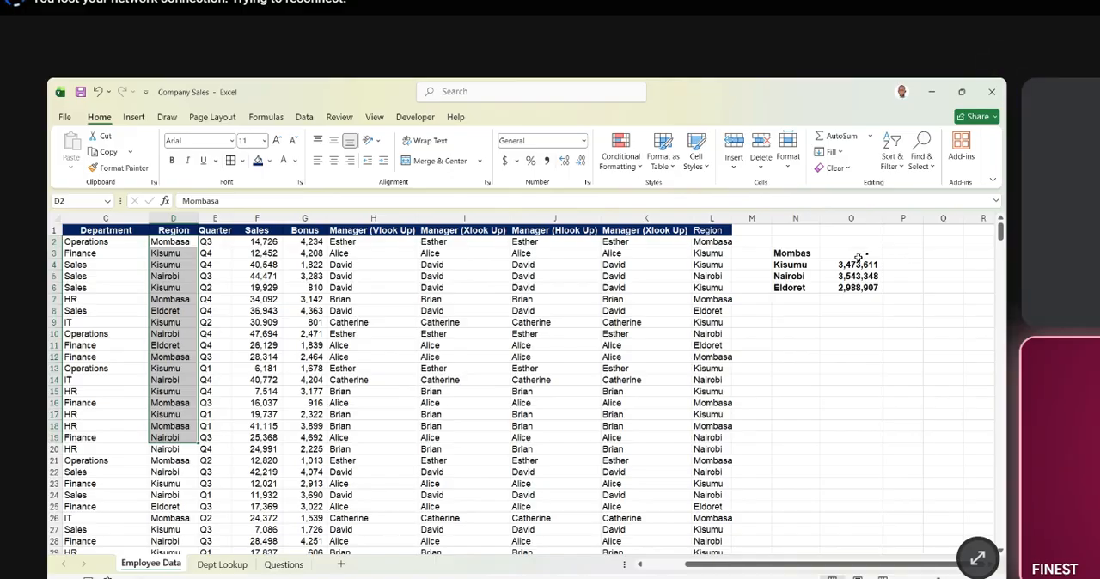
- Complete the region name in N3 as Mombasa and compare the names in N3:N6 with the Region column
left_click(790, 258)
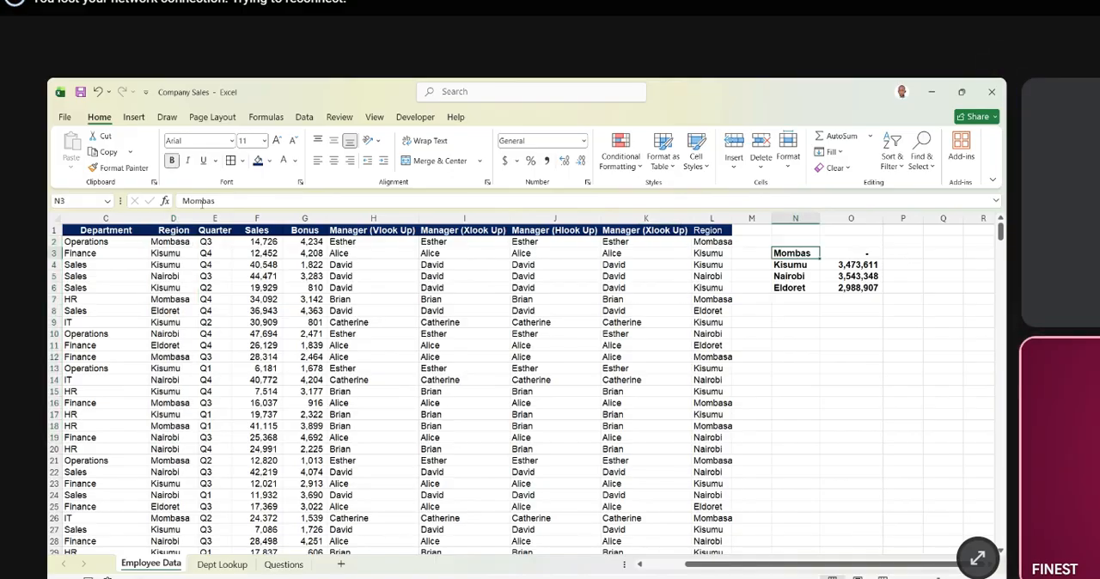
left_click(226, 201)
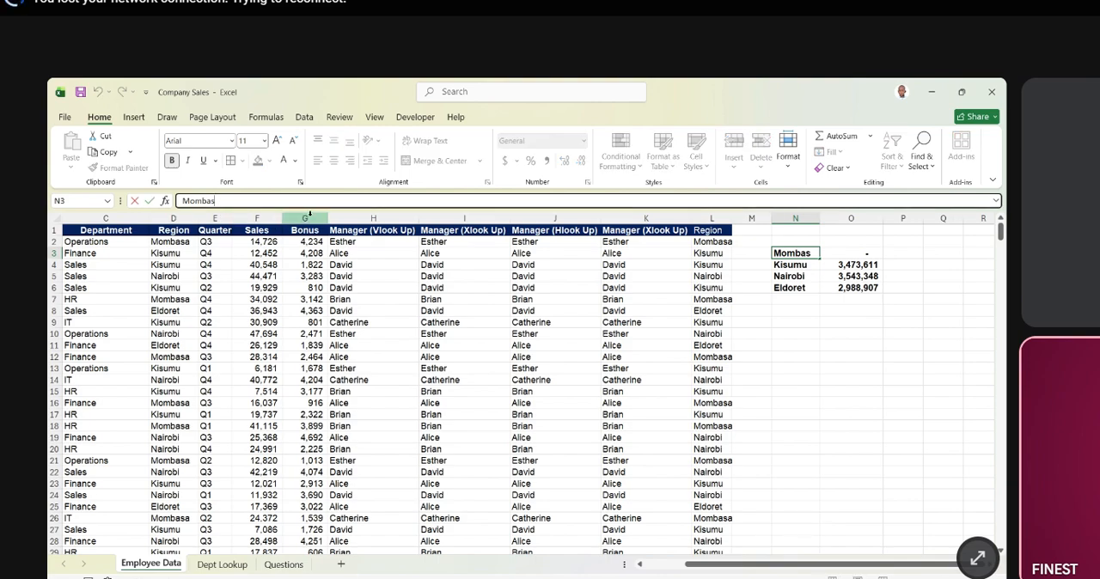
type("a")
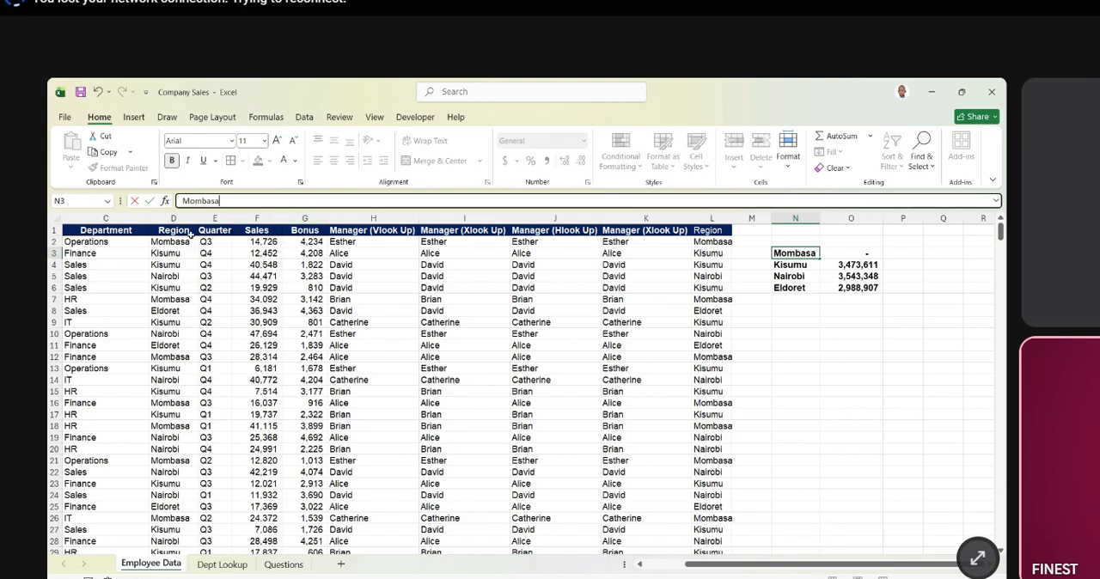
key("Return")
left_click_drag(172, 243, 174, 402)
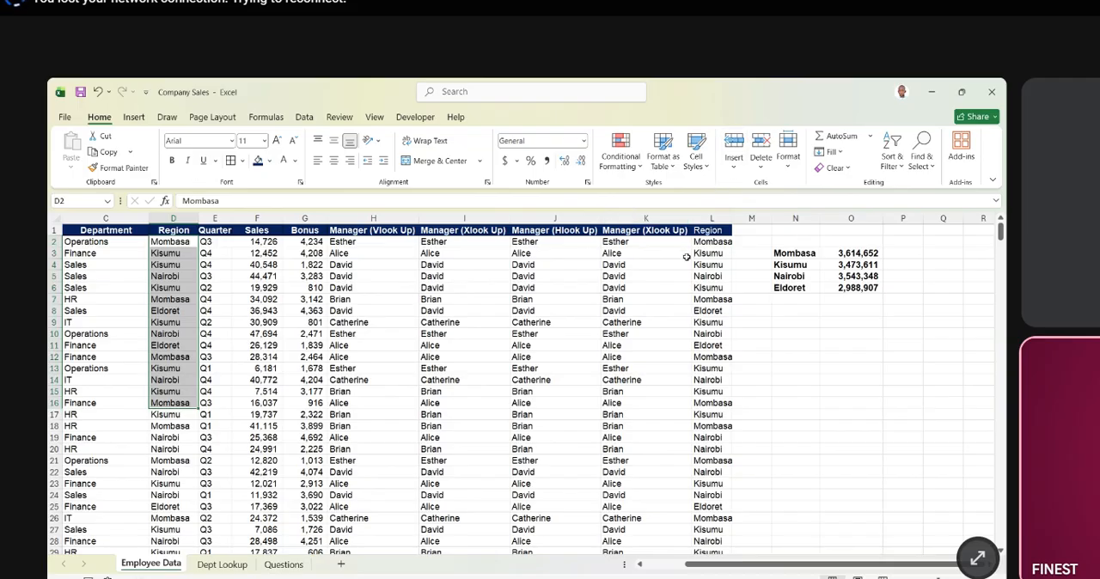
left_click_drag(800, 255, 800, 290)
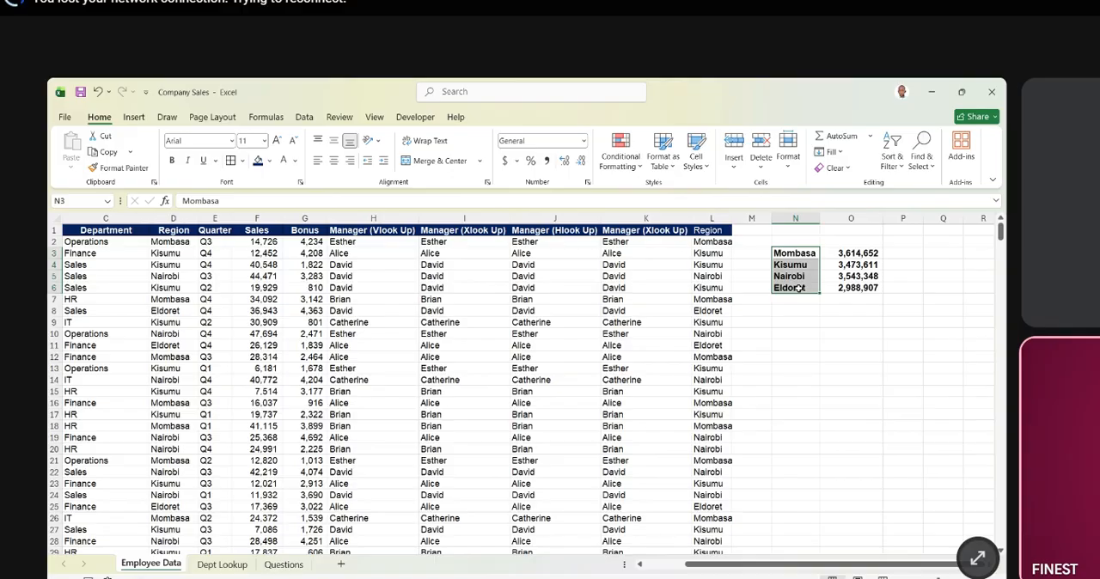
- Enter a UNIQUE formula in N9 to list the distinct regions from D2:D501
left_click(796, 319)
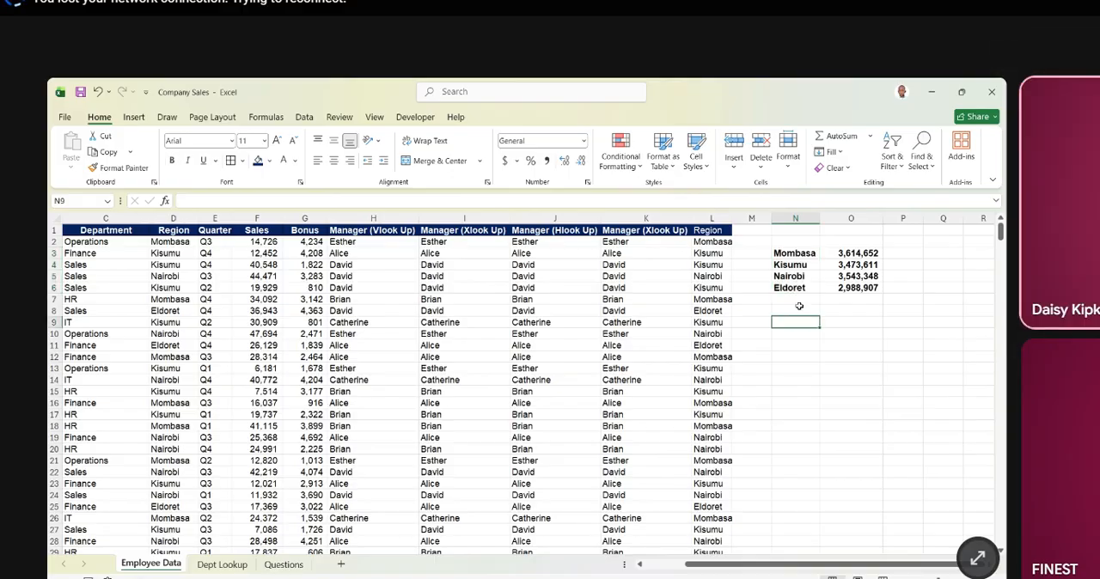
type("=")
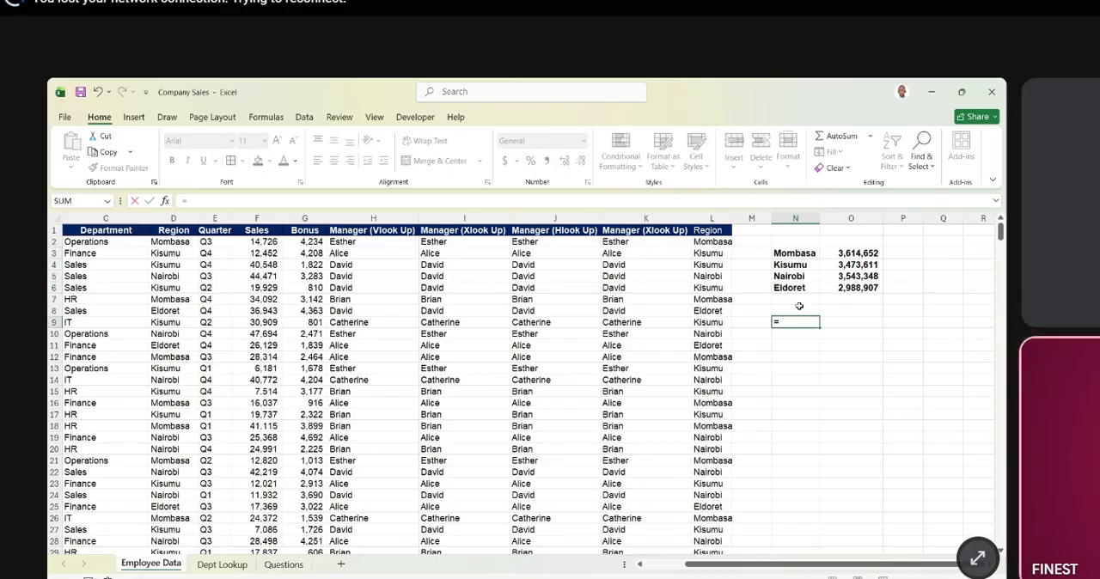
type("uniq")
key("Tab")
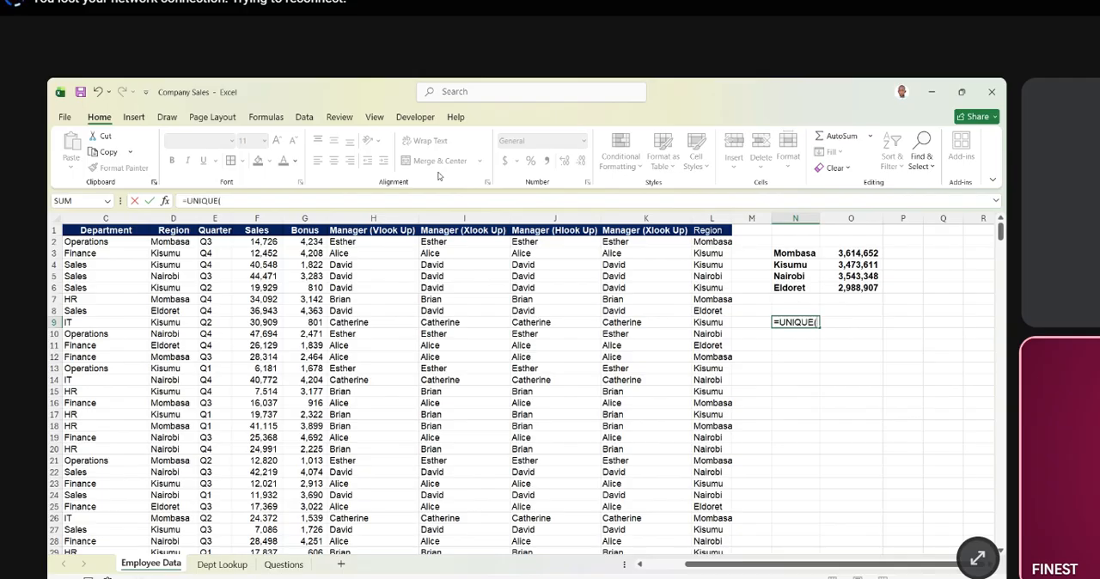
left_click(171, 244)
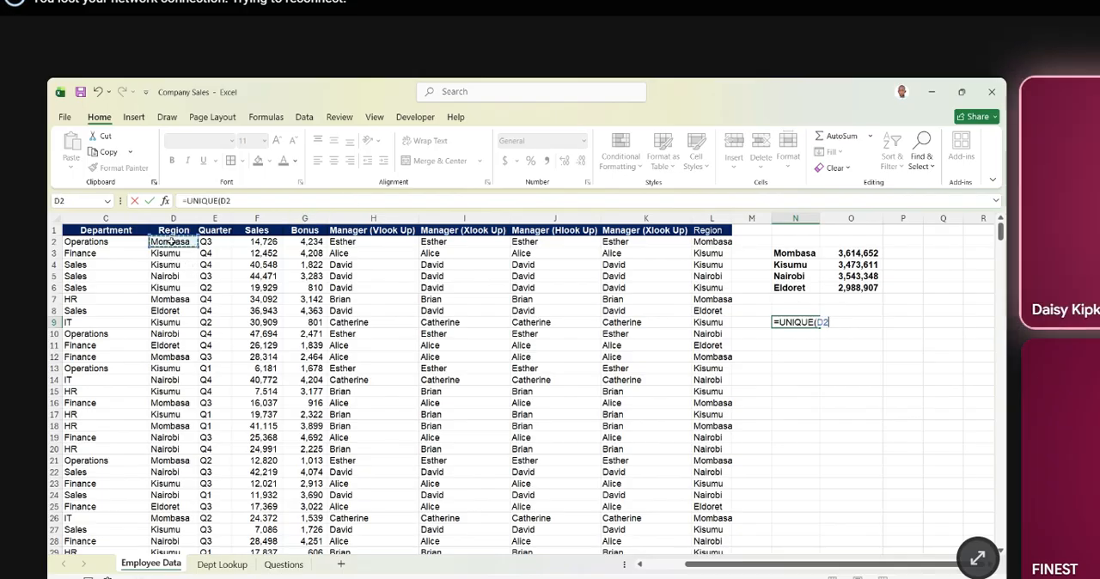
key("ctrl+shift+Down")
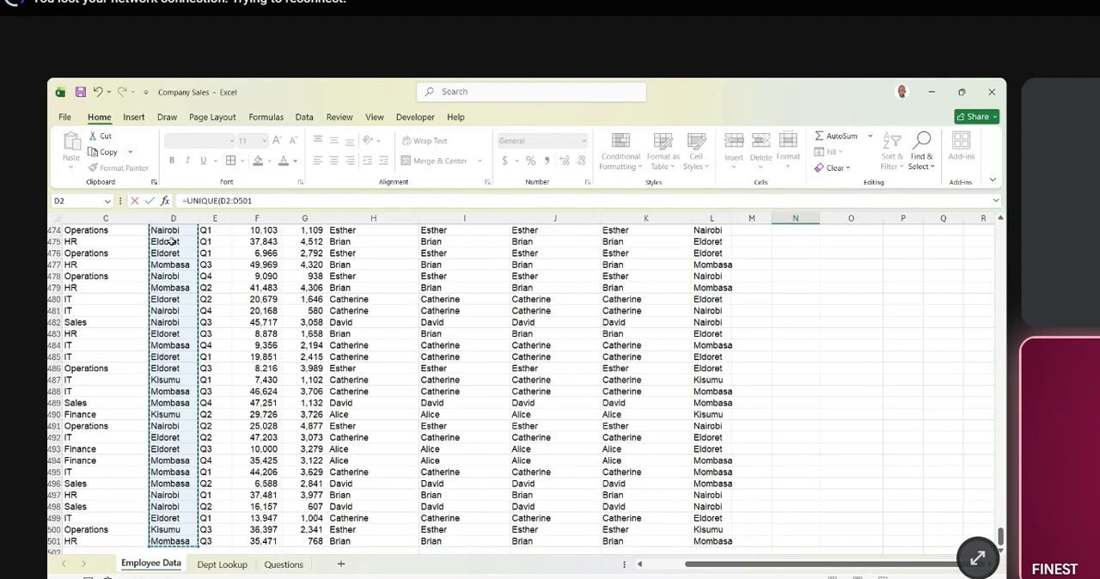
key("Return")
scroll(769, 320, "up", 3)
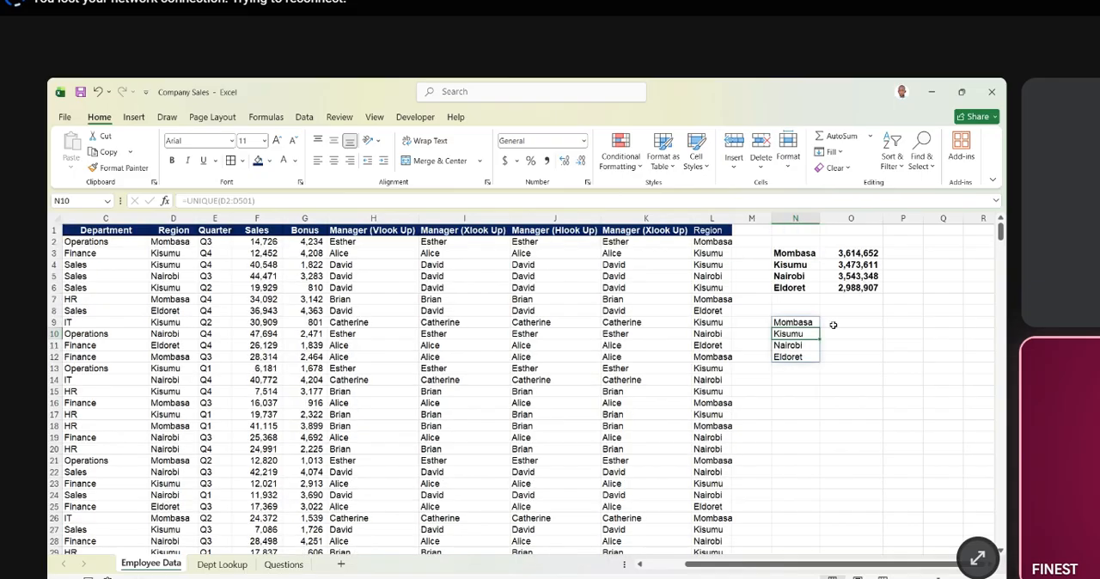
- Copy the exact SUMIFS formula text from O3 into O9, beside the UNIQUE region list
left_click(845, 320)
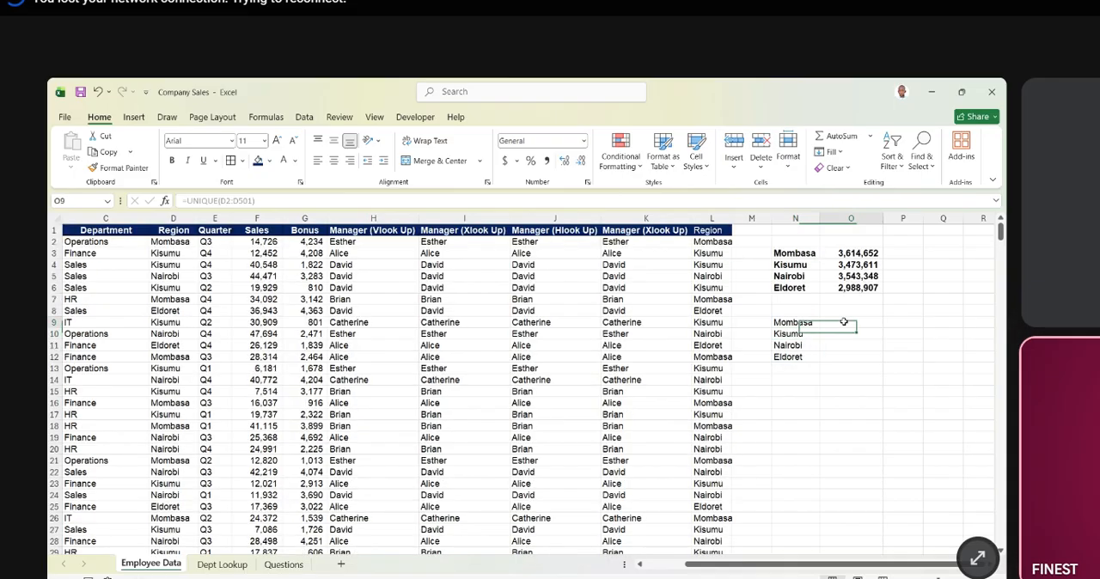
left_click(863, 253)
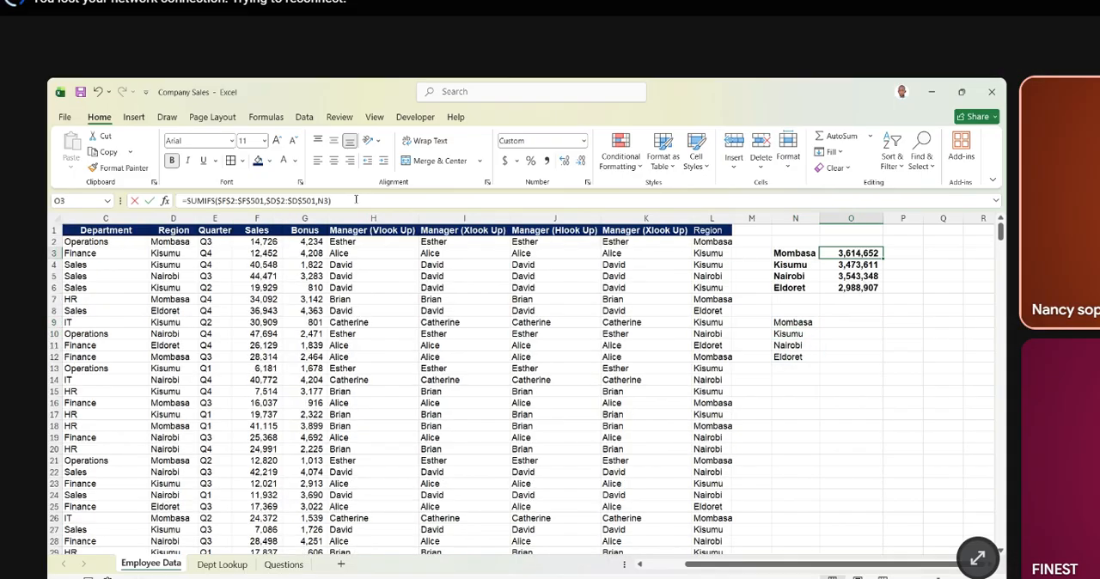
left_click_drag(356, 200, 179, 207)
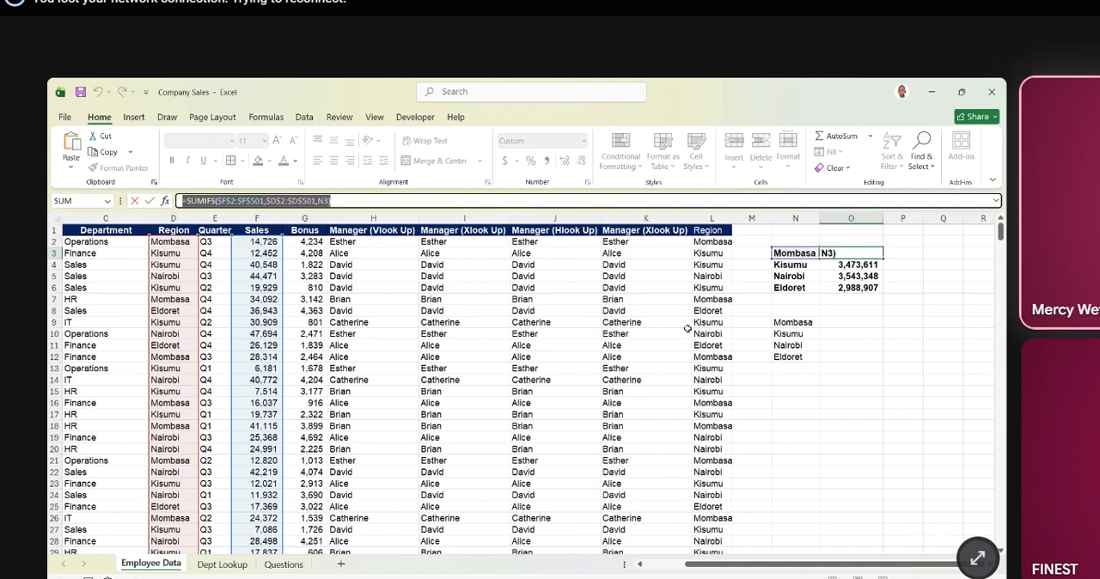
key("Escape")
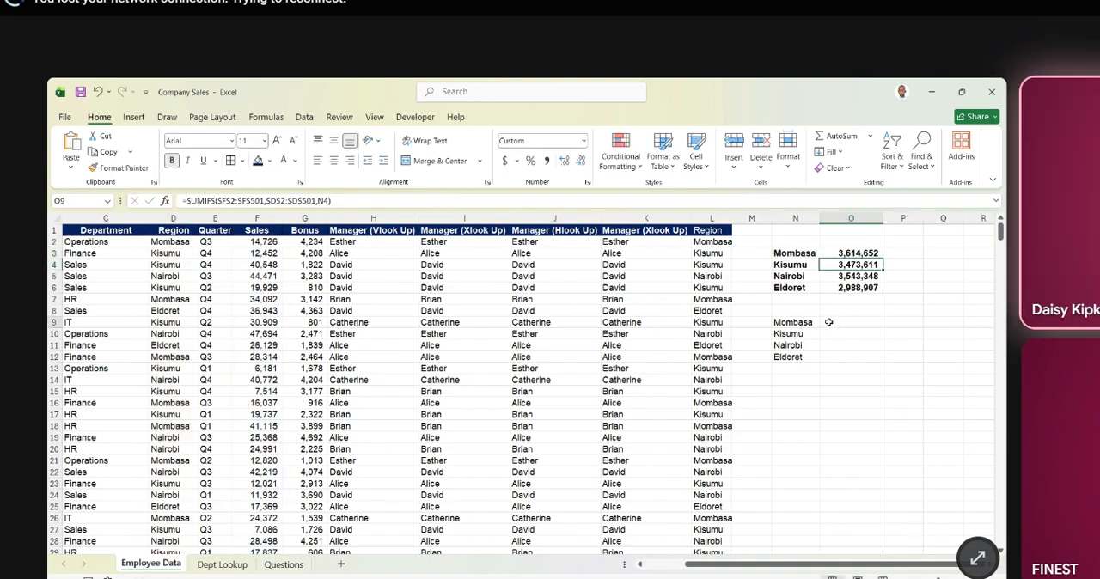
left_click(825, 323)
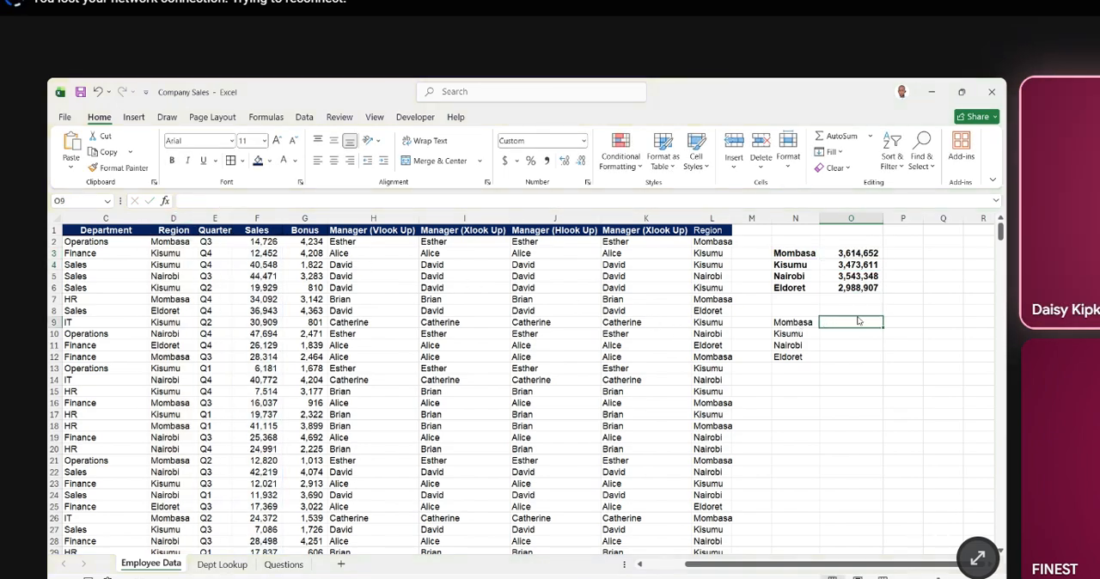
key("ctrl+v")
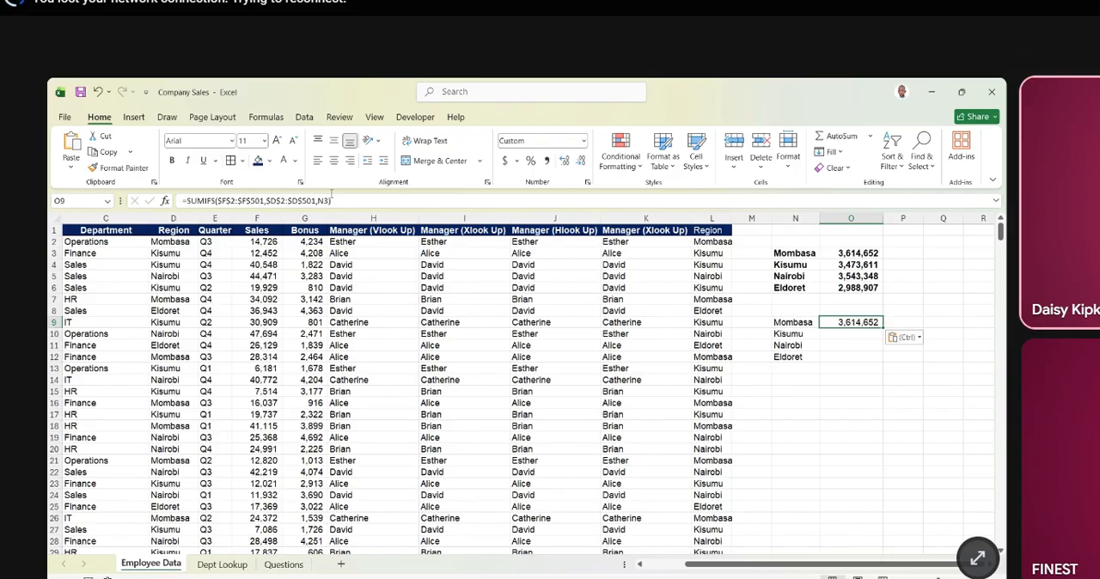
- Change the SUMIFS criterion in O9 to N9 and fill the formula down beside the remaining regions
left_click(328, 200)
key("BackSpace")
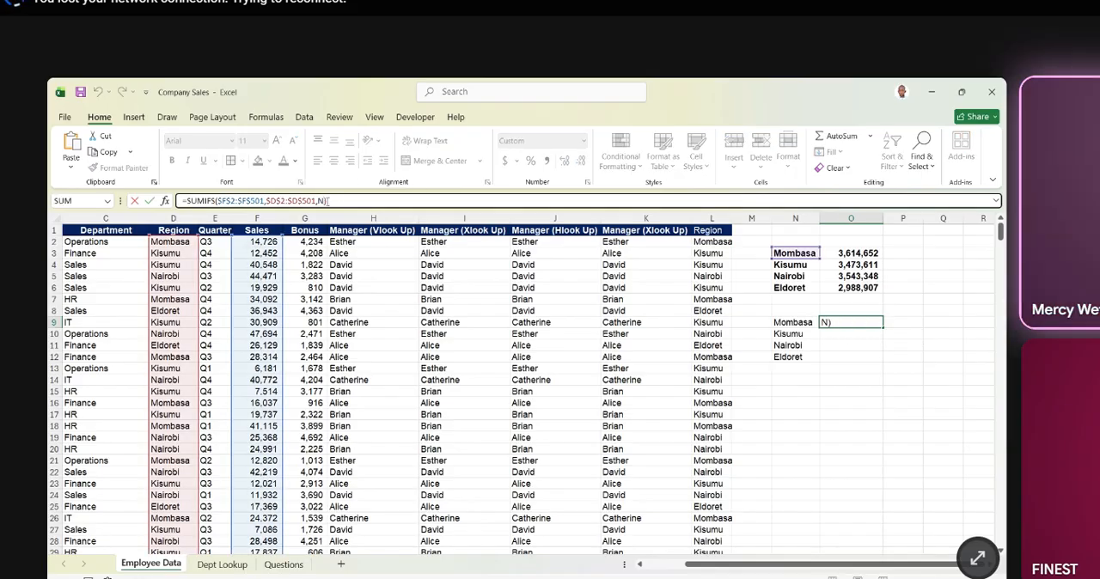
key("BackSpace")
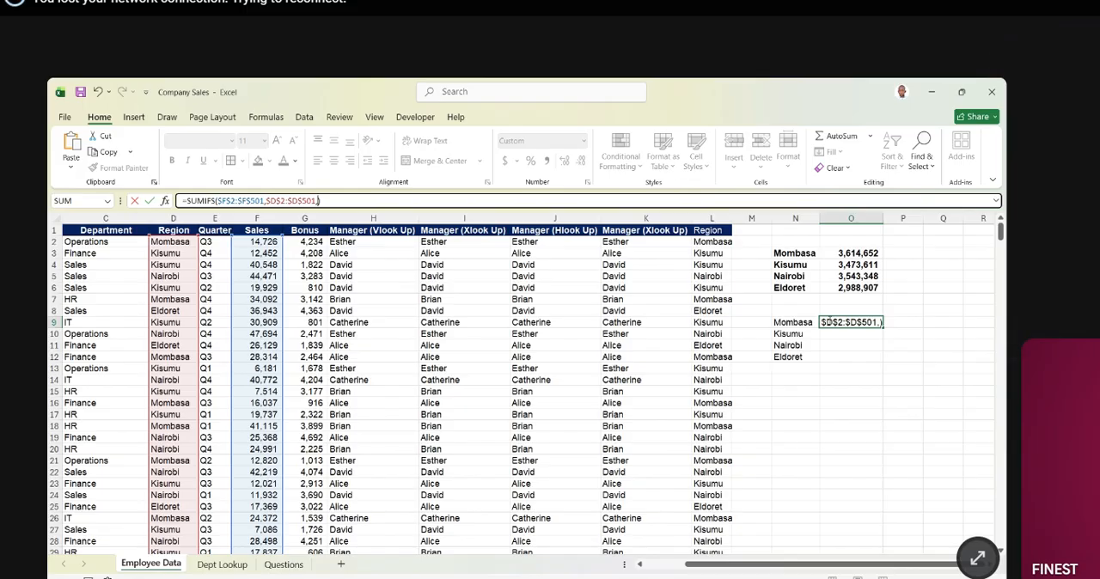
left_click(793, 322)
key("Return")
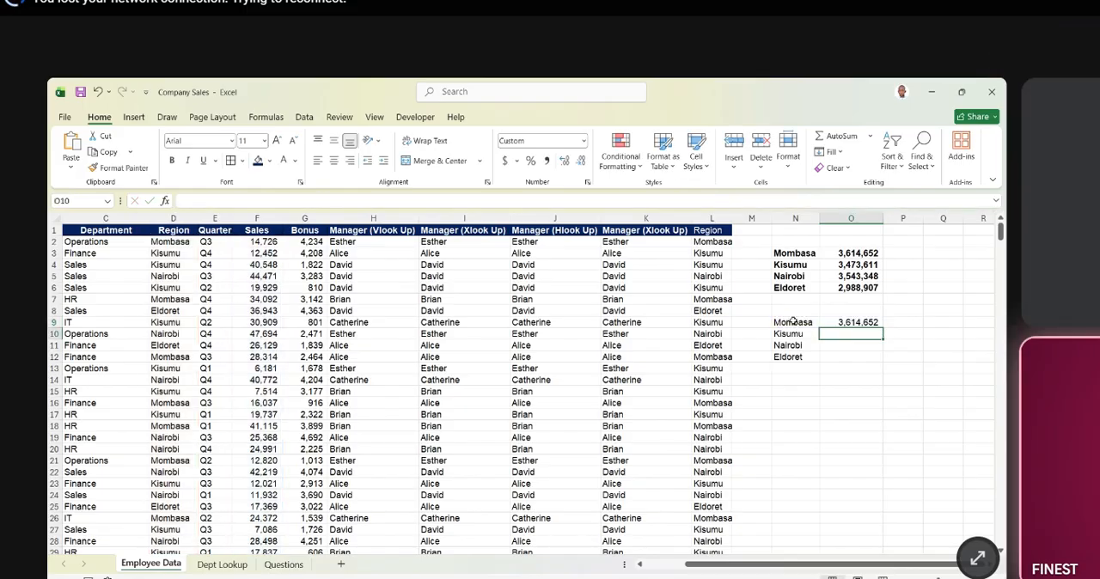
left_click(870, 323)
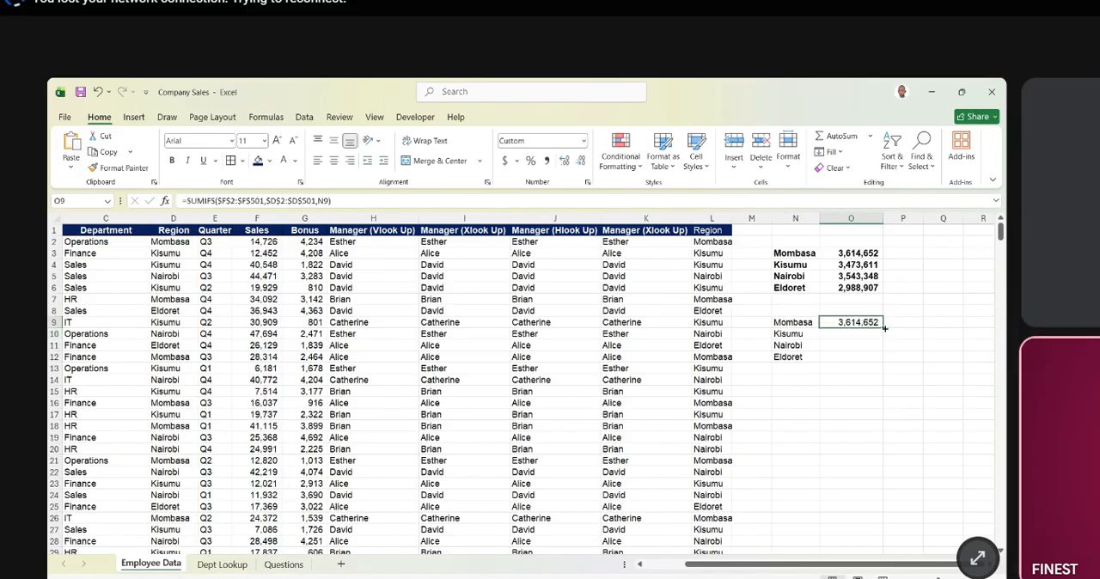
double_click(883, 330)
- Clear the trial region list and its sales totals from N9:O12
left_click_drag(781, 321, 849, 354)
key("Delete")
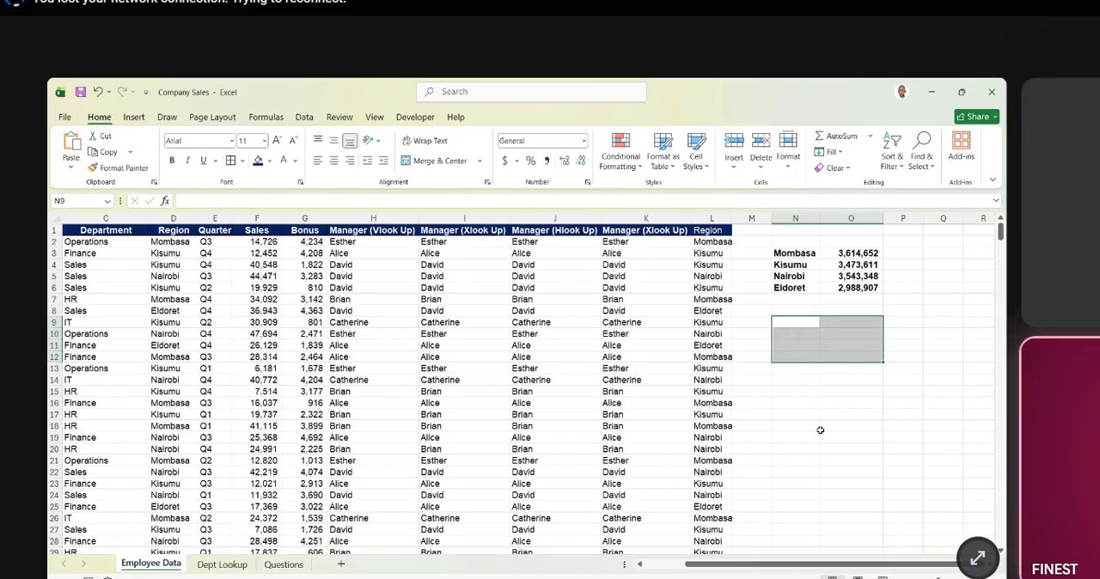
key("alt+Tab")
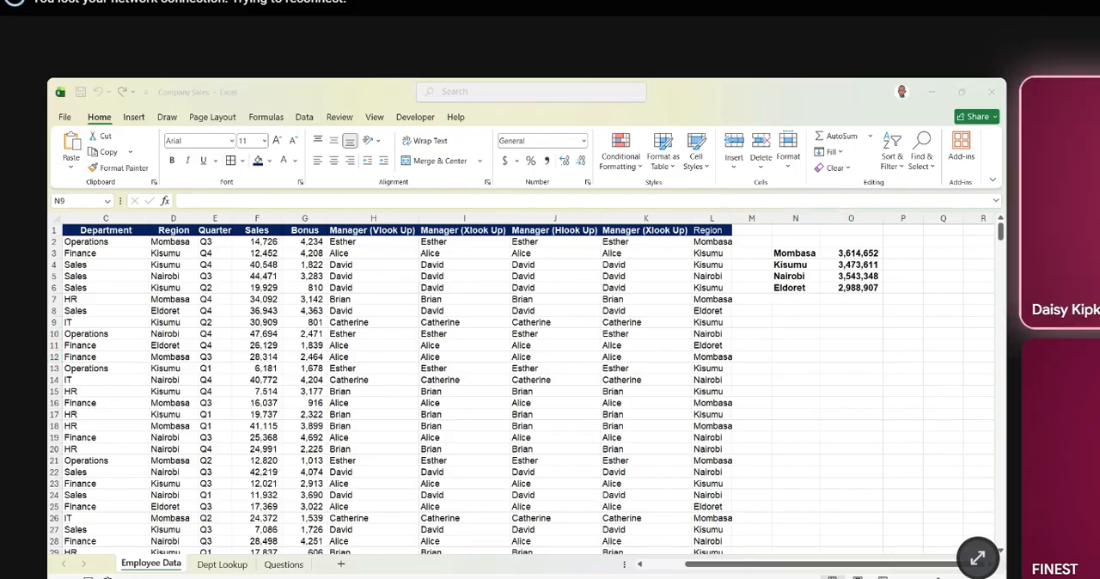